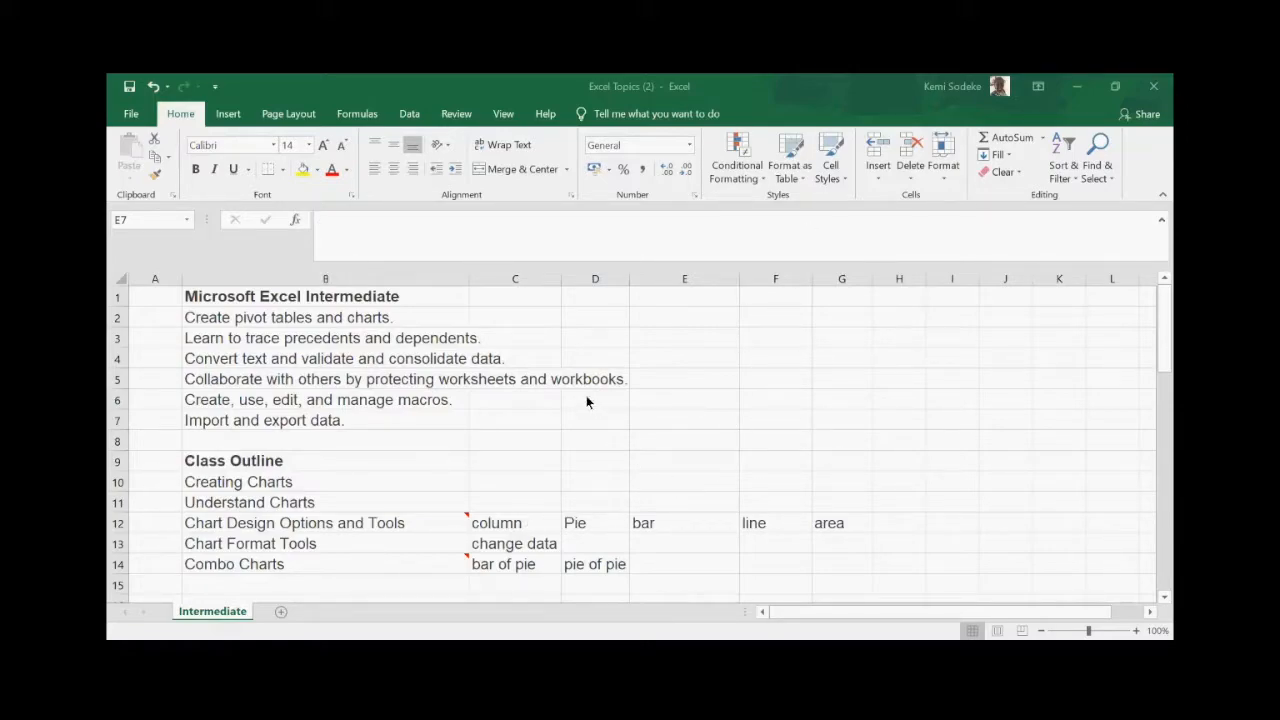
# - Scroll through the rest of the Intermediate course outline, ending on the Creating Charts 2 Bike shop sheet
pyautogui.scroll(-1, 798, 400)
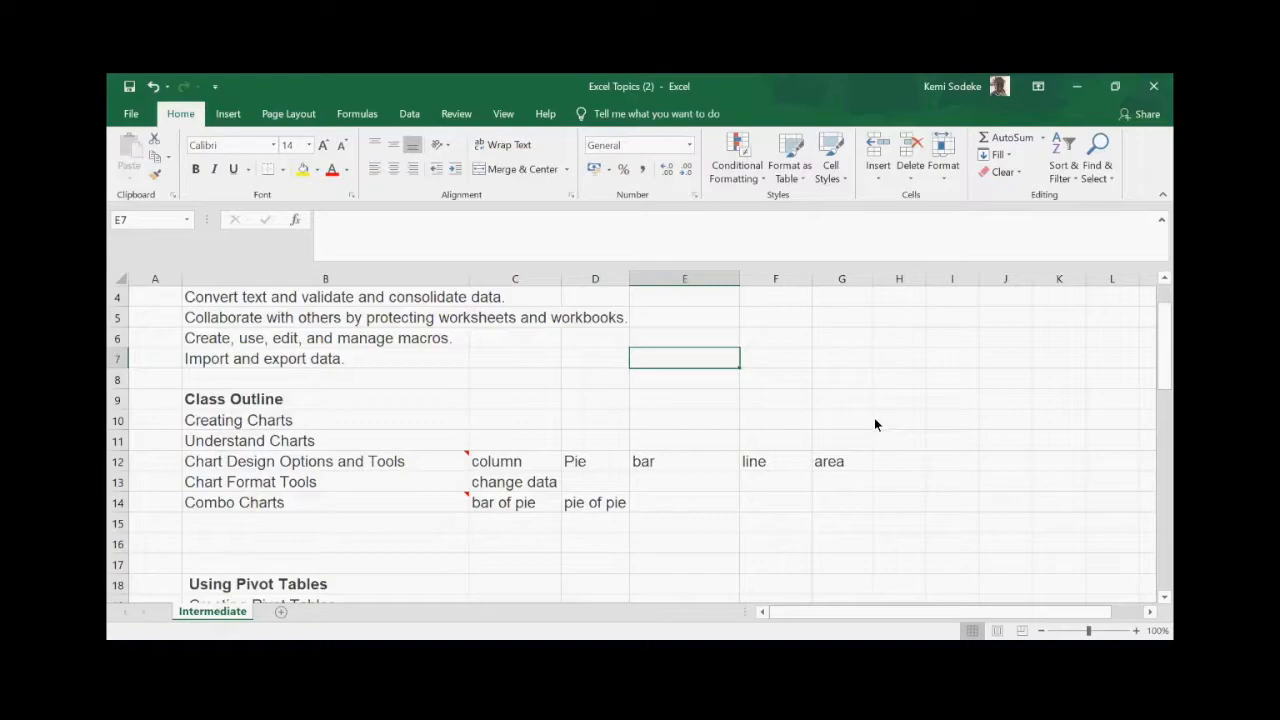
pyautogui.scroll(-1, 874, 420)
pyautogui.scroll(1, 874, 420)
pyautogui.scroll(-2, 825, 402)
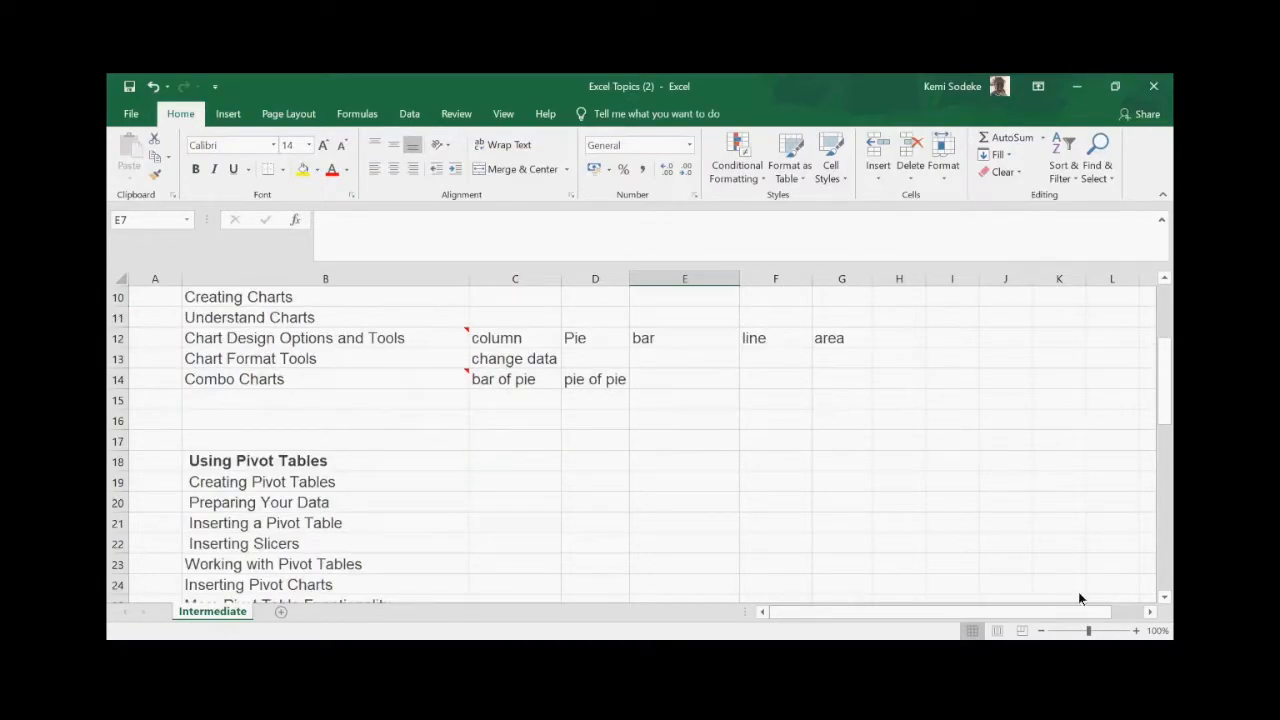
pyautogui.click(1163, 597)
pyautogui.click(1163, 597)
pyautogui.click(1163, 597)
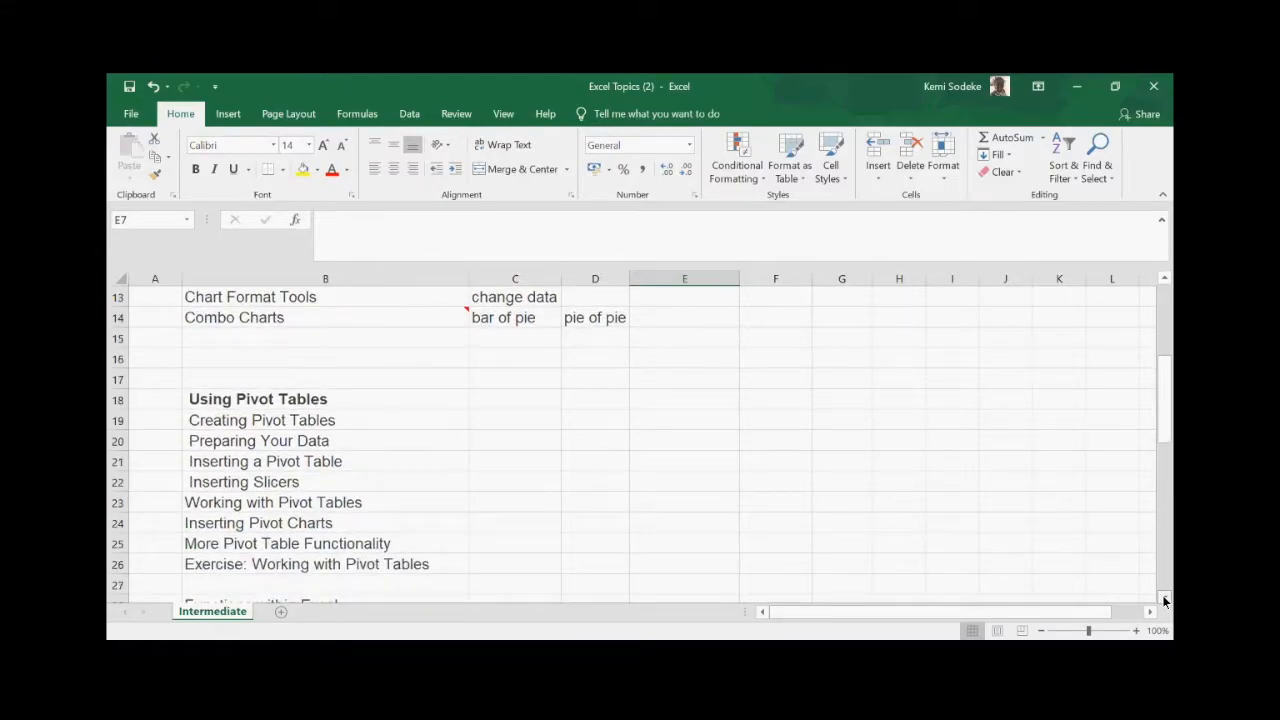
pyautogui.click(1163, 597)
pyautogui.click(1163, 597)
pyautogui.click(1163, 597)
pyautogui.click(1163, 597)
pyautogui.click(1163, 597)
pyautogui.click(1163, 597)
pyautogui.click(1163, 597)
pyautogui.click(1163, 597)
pyautogui.click(1163, 597)
pyautogui.click(1163, 597)
pyautogui.click(1163, 597)
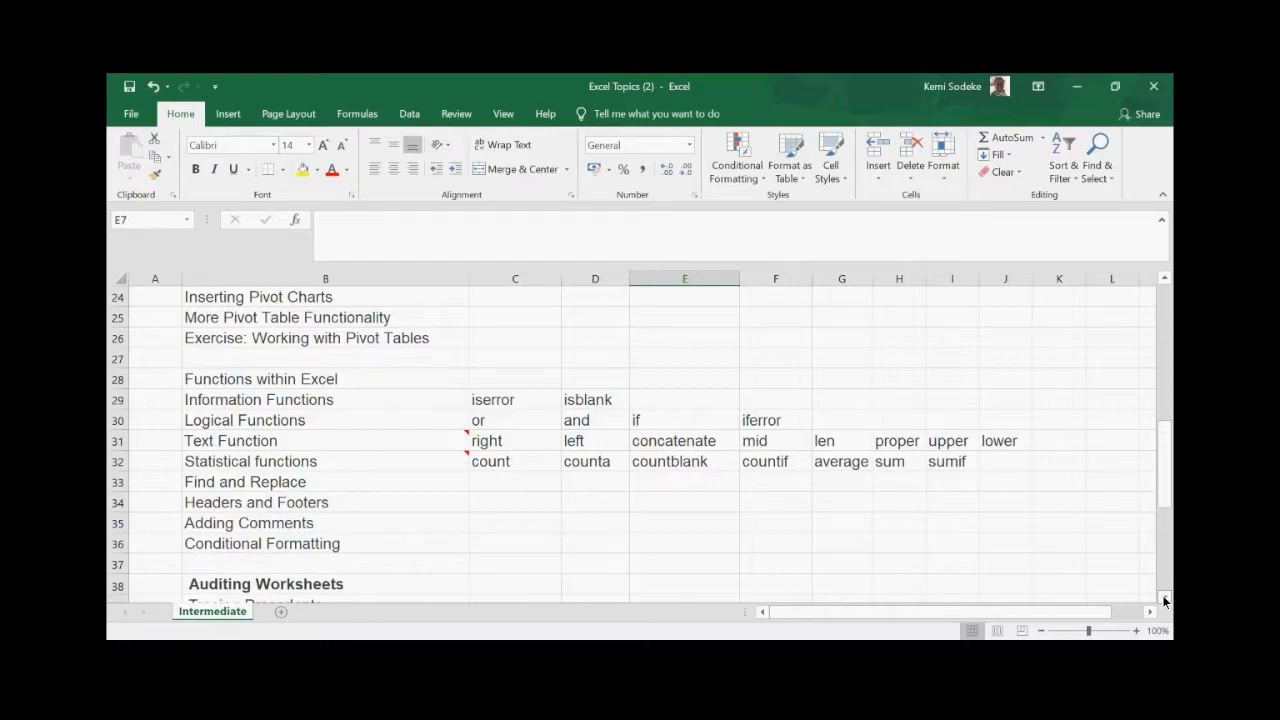
pyautogui.click(1163, 597)
pyautogui.click(1163, 597)
pyautogui.click(1163, 597)
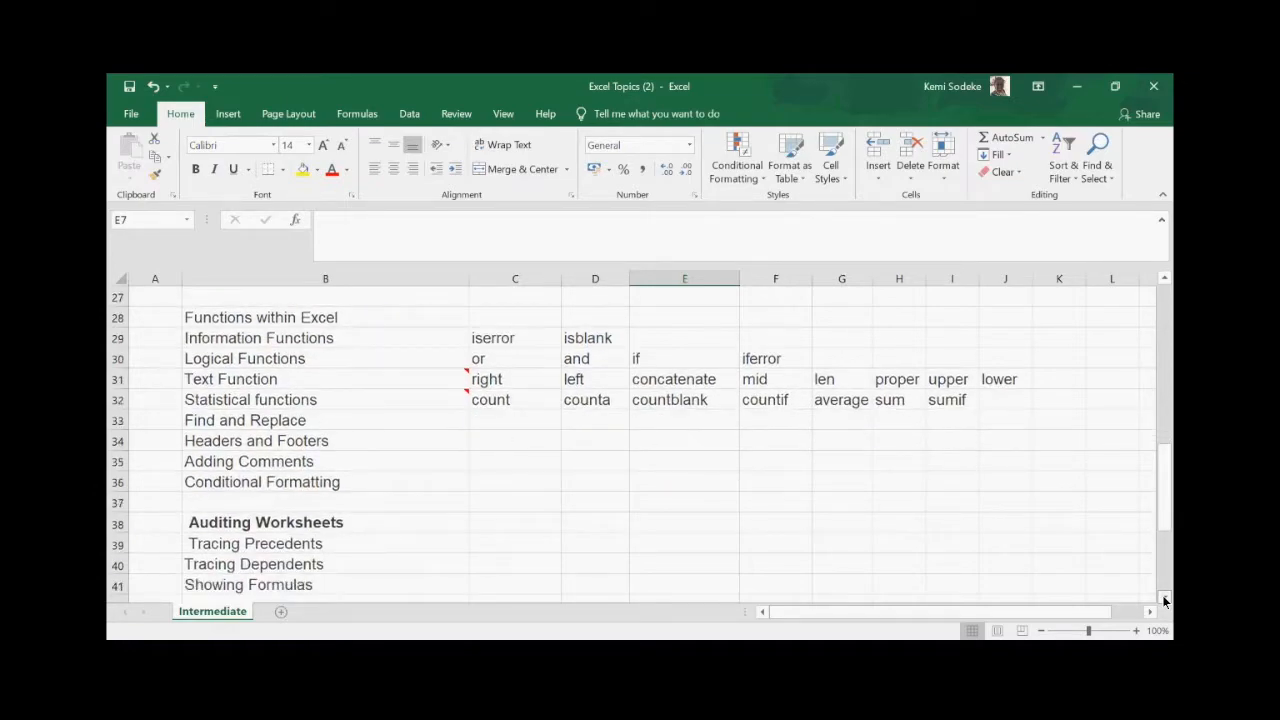
pyautogui.click(1163, 597)
pyautogui.click(1163, 597)
pyautogui.click(1163, 597)
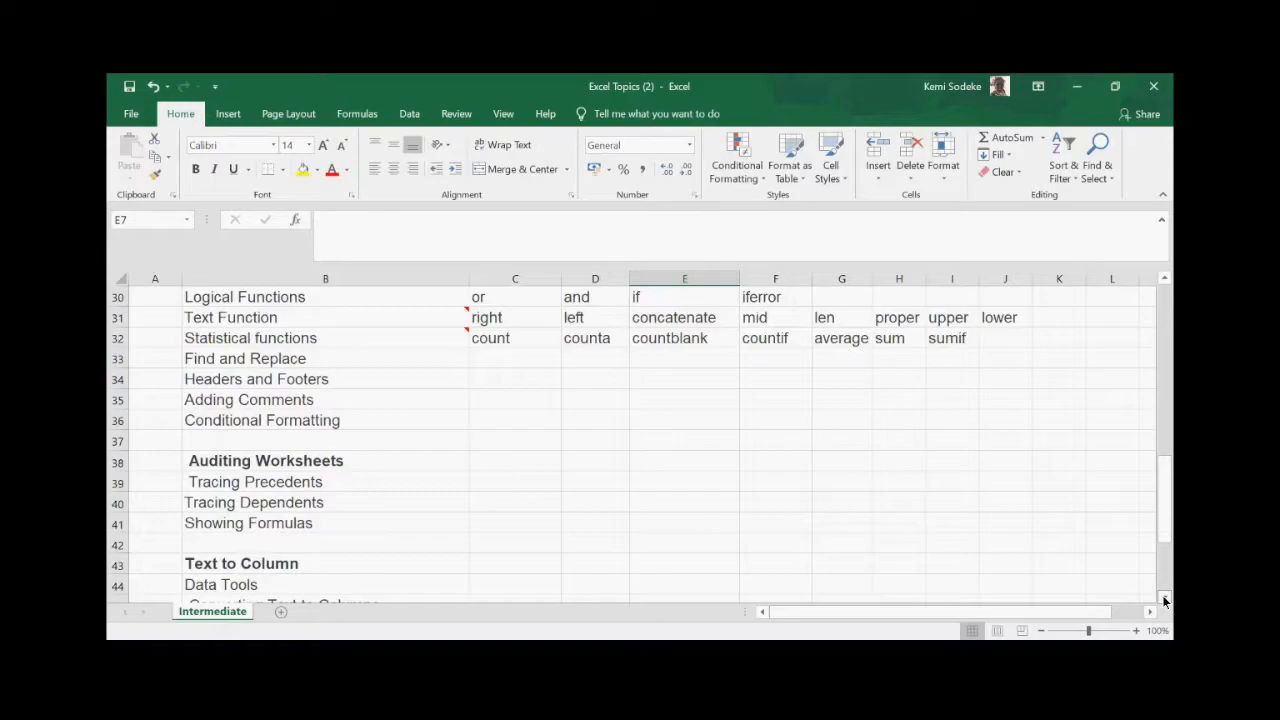
pyautogui.click(1163, 597)
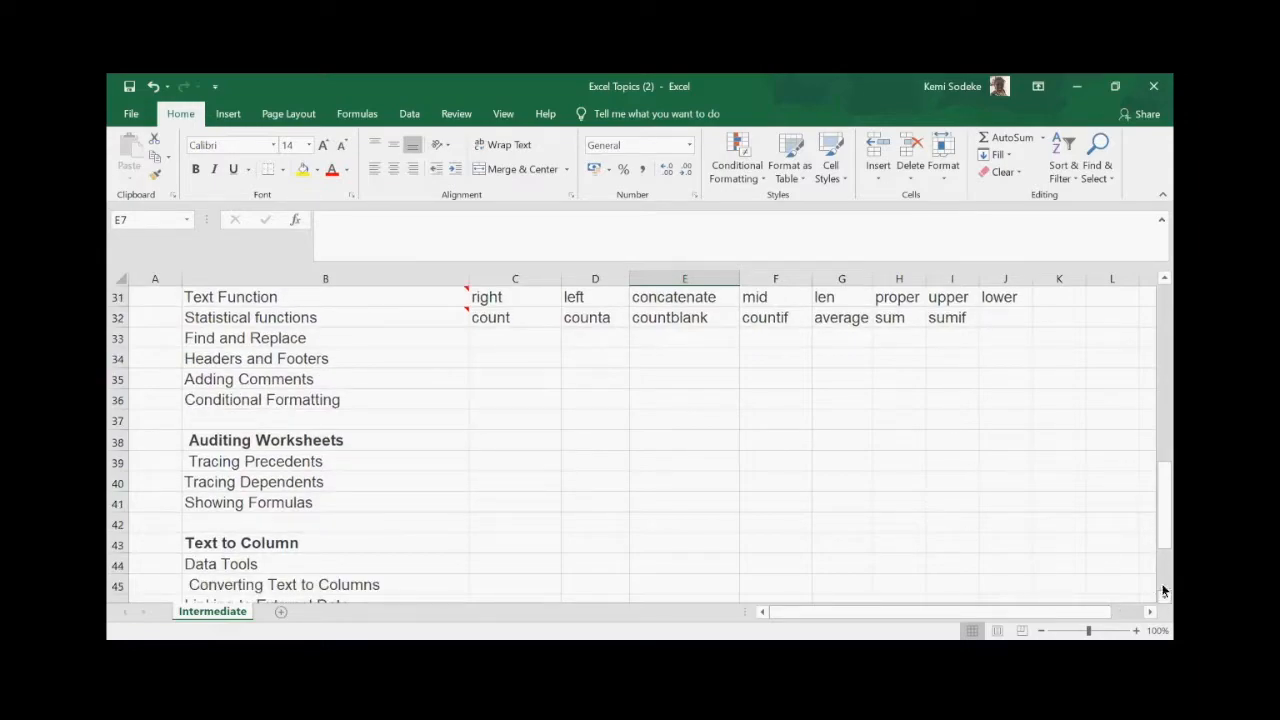
pyautogui.moveTo(1164, 597); pyautogui.dragTo(1169, 306)
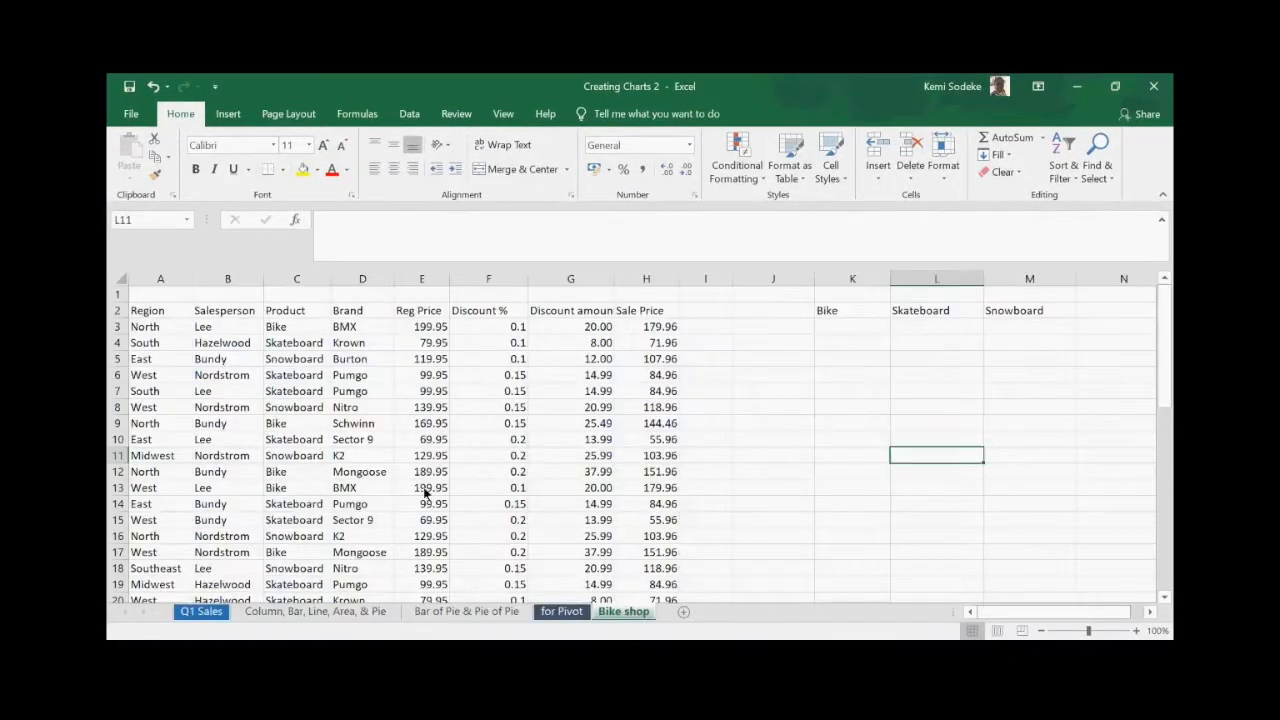
# - Switch to the 'Column, Bar, Line, Area, & Pie' sheet showing the Q1 Regional Sales table
pyautogui.click(293, 613)
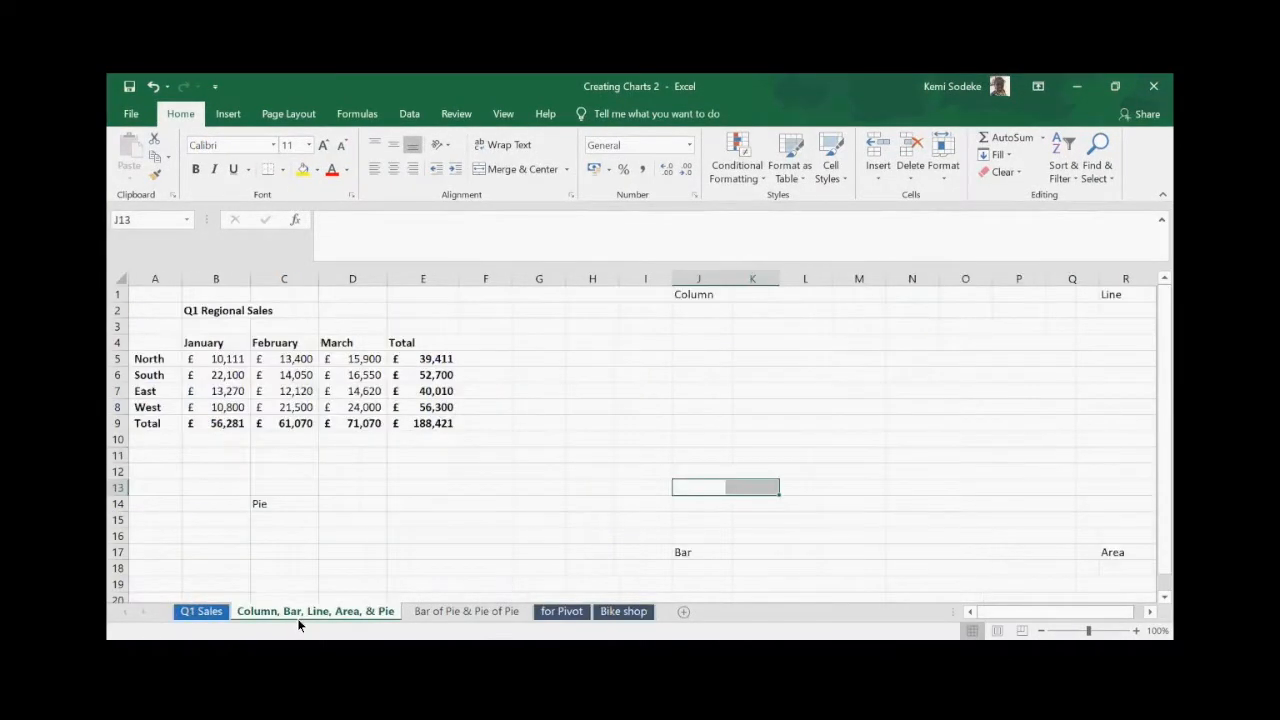
pyautogui.click(772, 362)
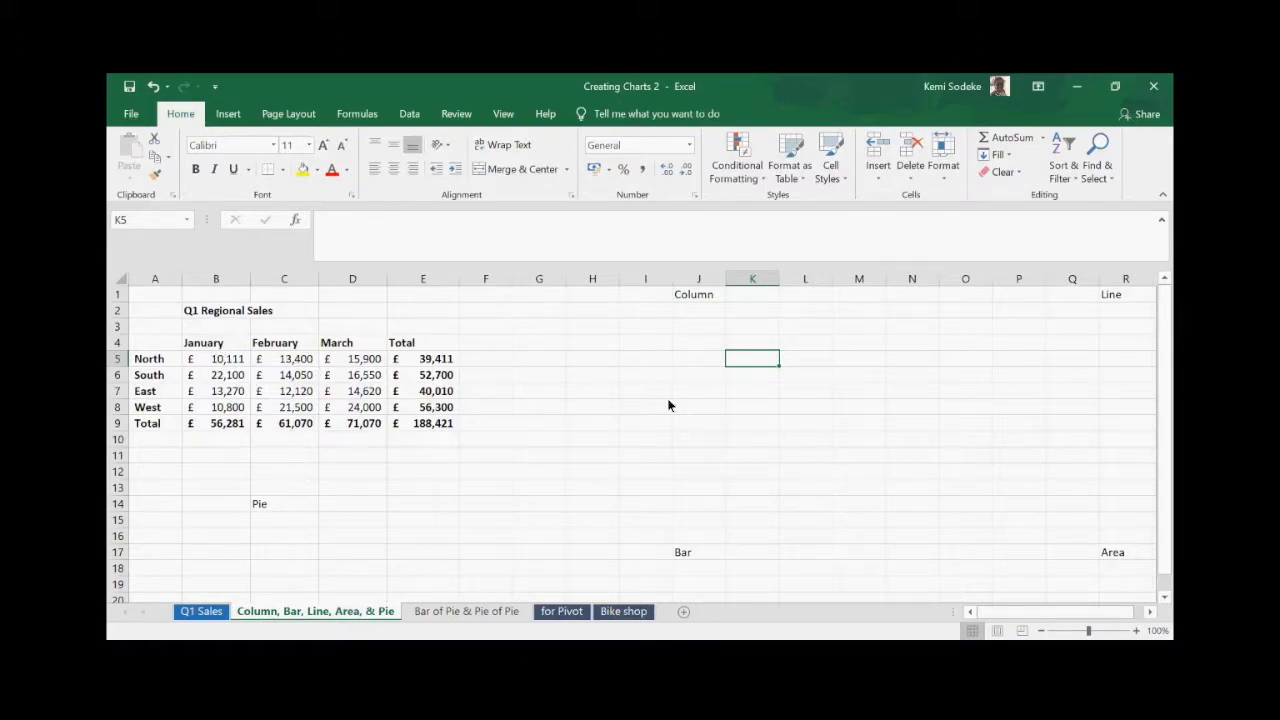
pyautogui.click(625, 408)
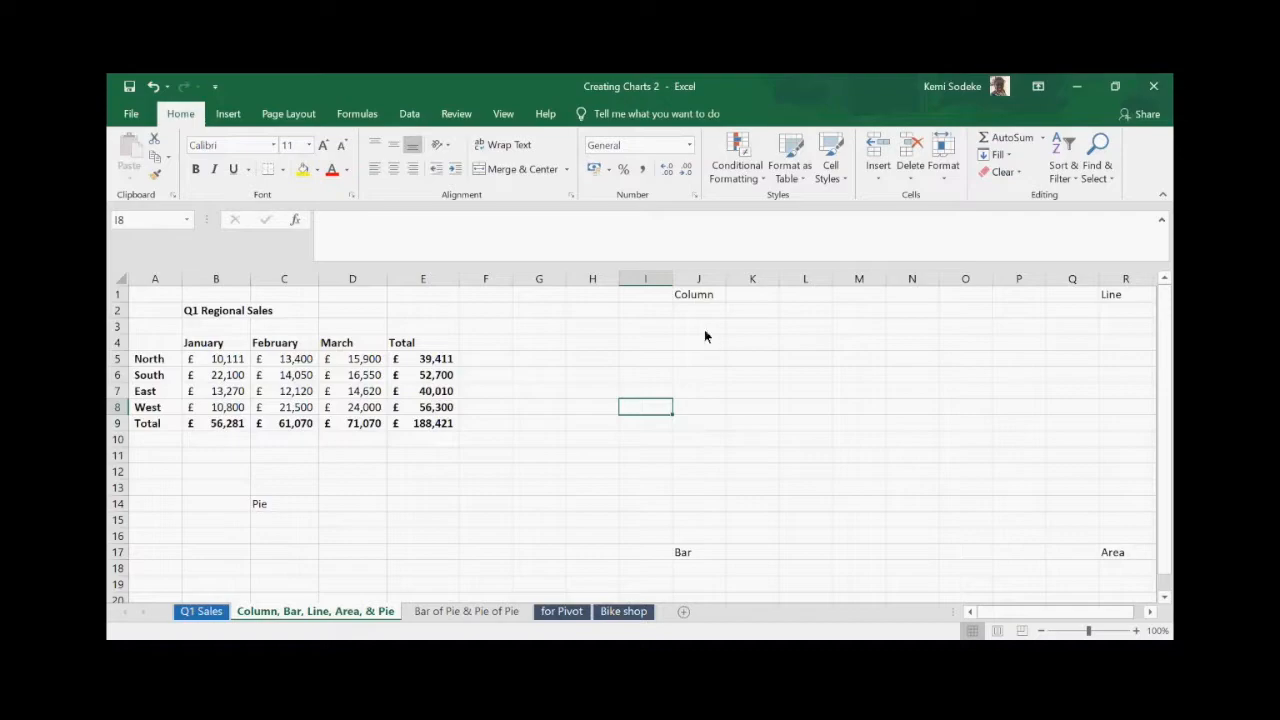
pyautogui.click(836, 84)
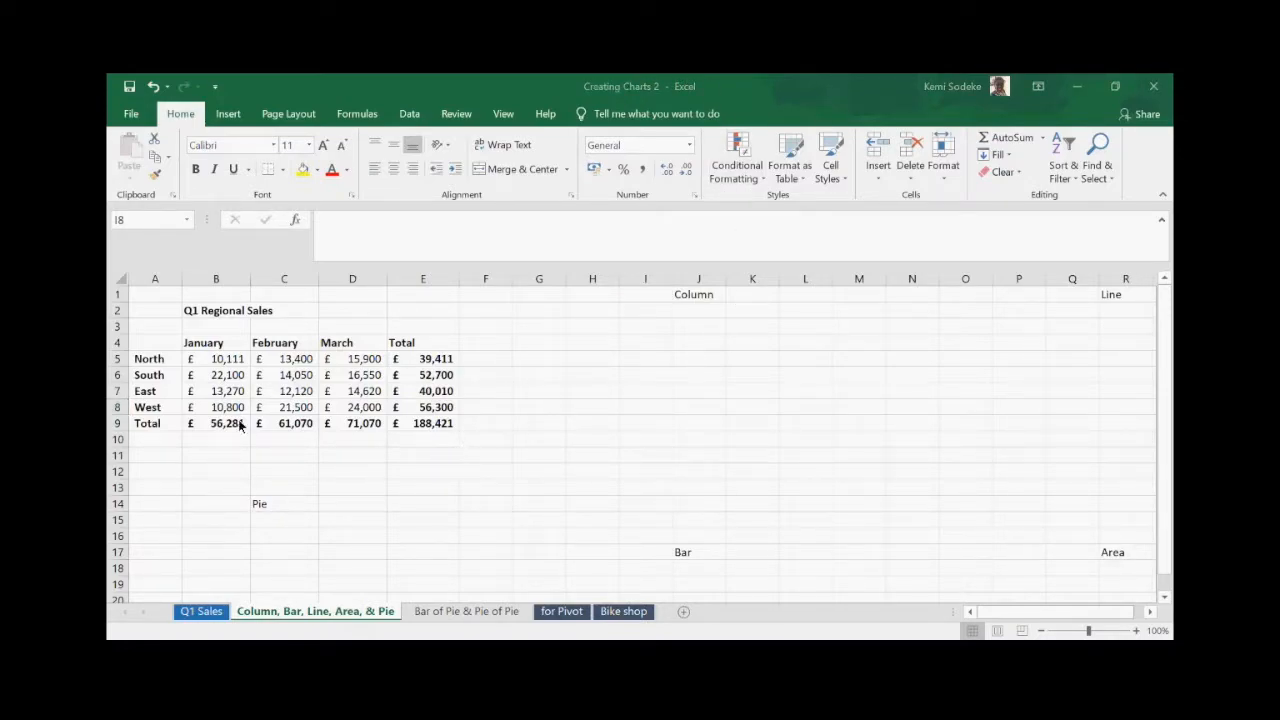
pyautogui.click(536, 297)
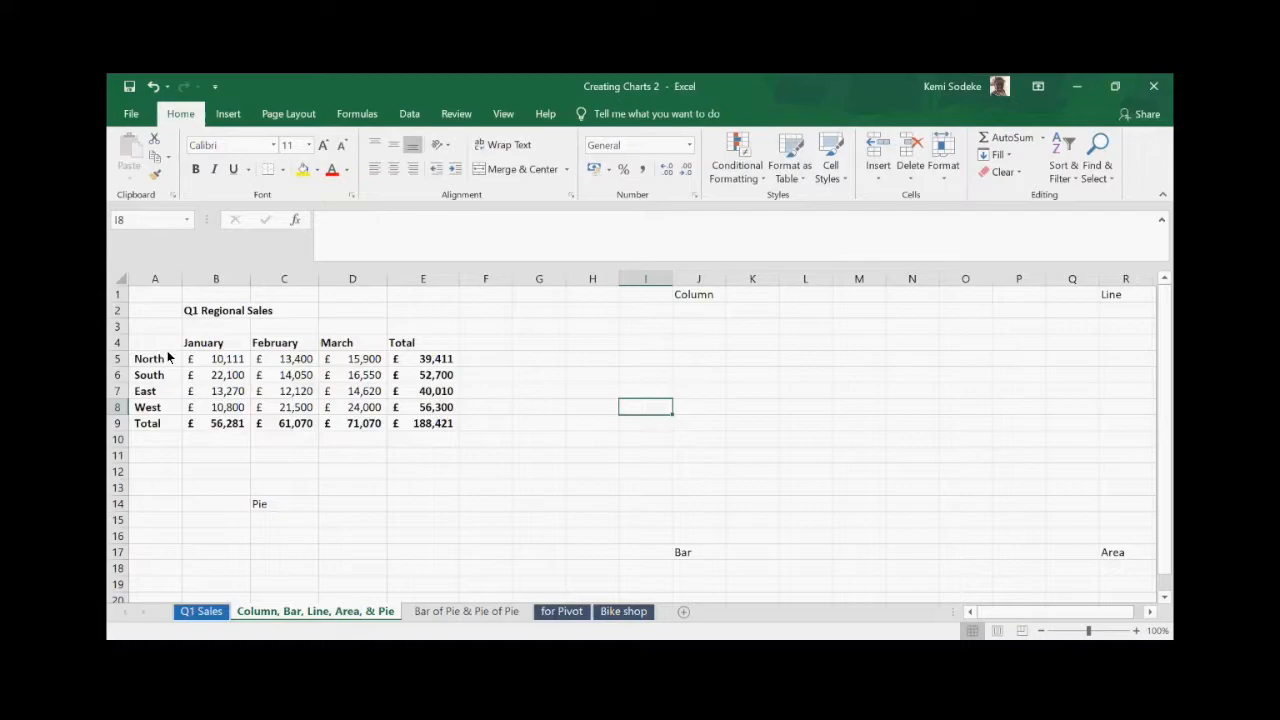
# - Select A4:D8, the months and four regions without totals, and bring up the Insert ribbon
pyautogui.moveTo(150, 344); pyautogui.dragTo(347, 425)
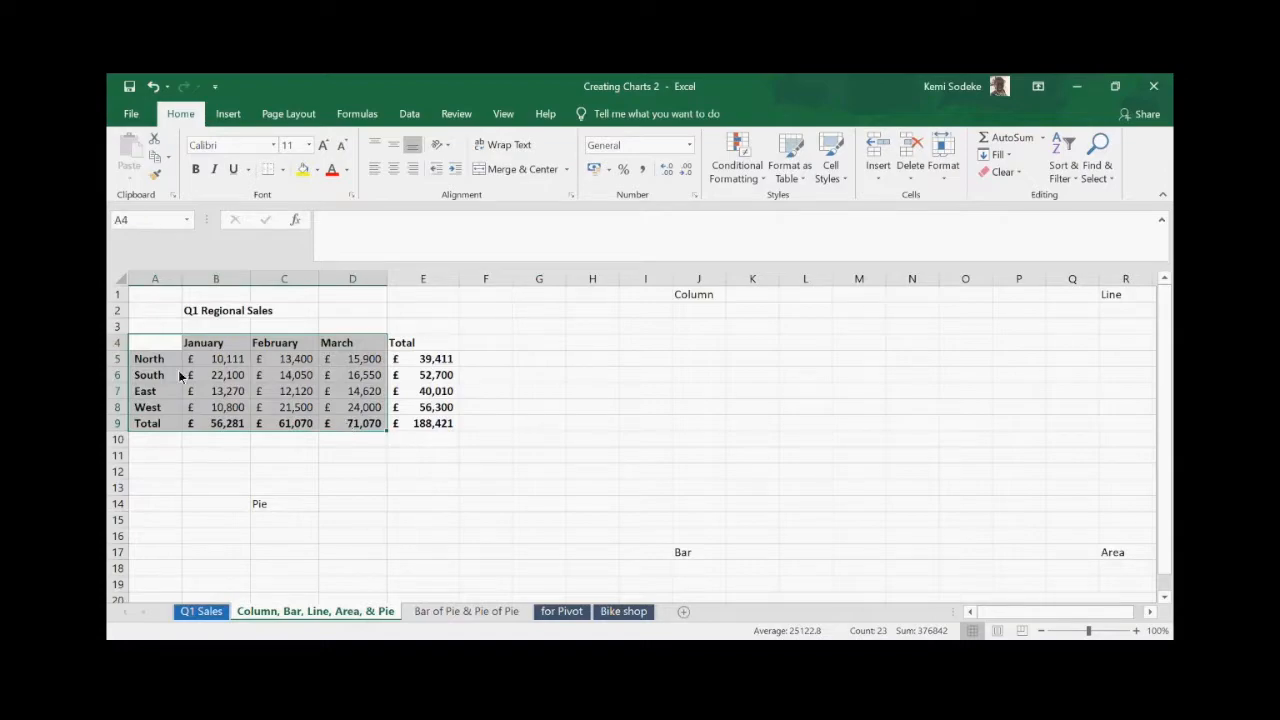
pyautogui.moveTo(150, 344); pyautogui.dragTo(372, 412)
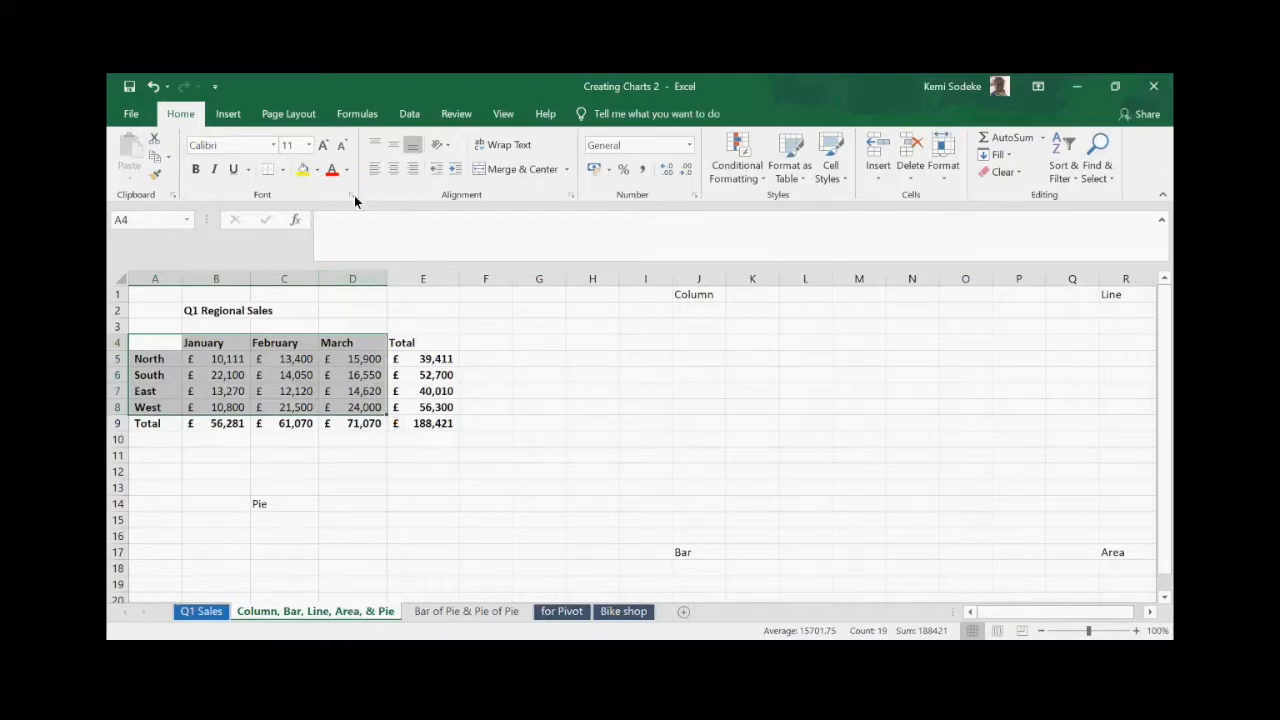
pyautogui.click(228, 116)
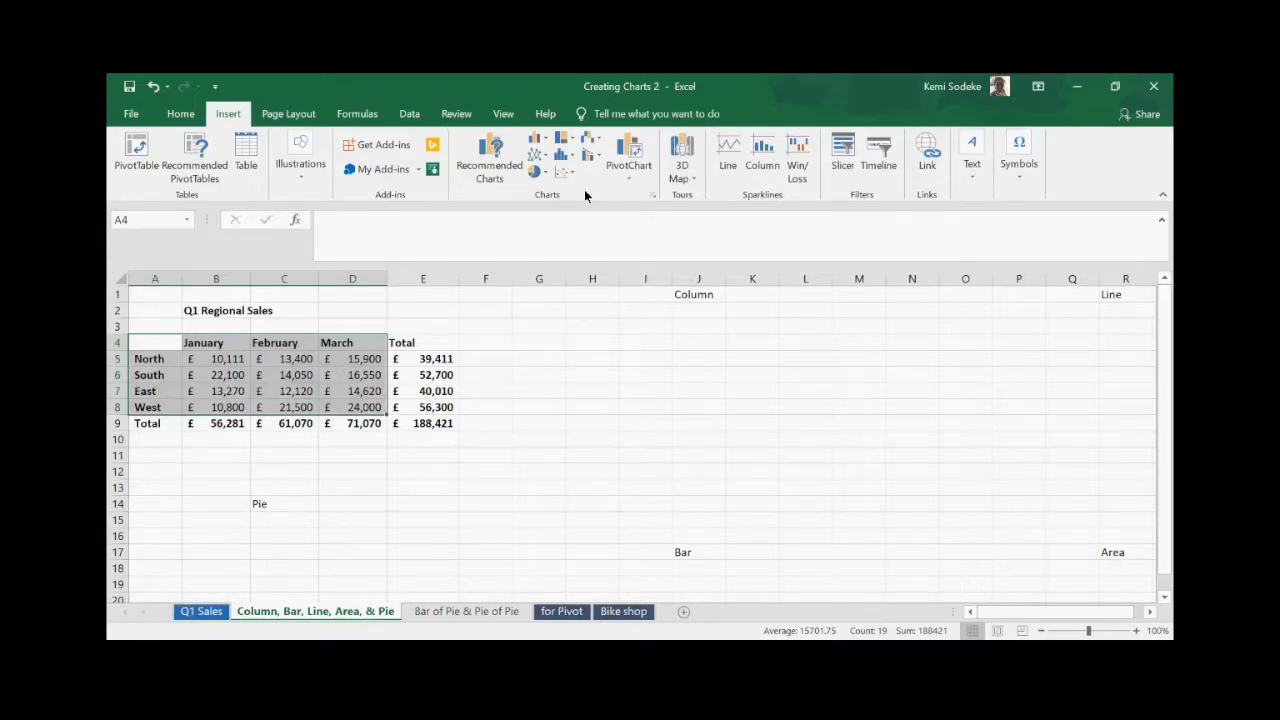
# - Insert a Clustered Column chart of the selected regional sales from the All Charts Column category
pyautogui.click(653, 197)
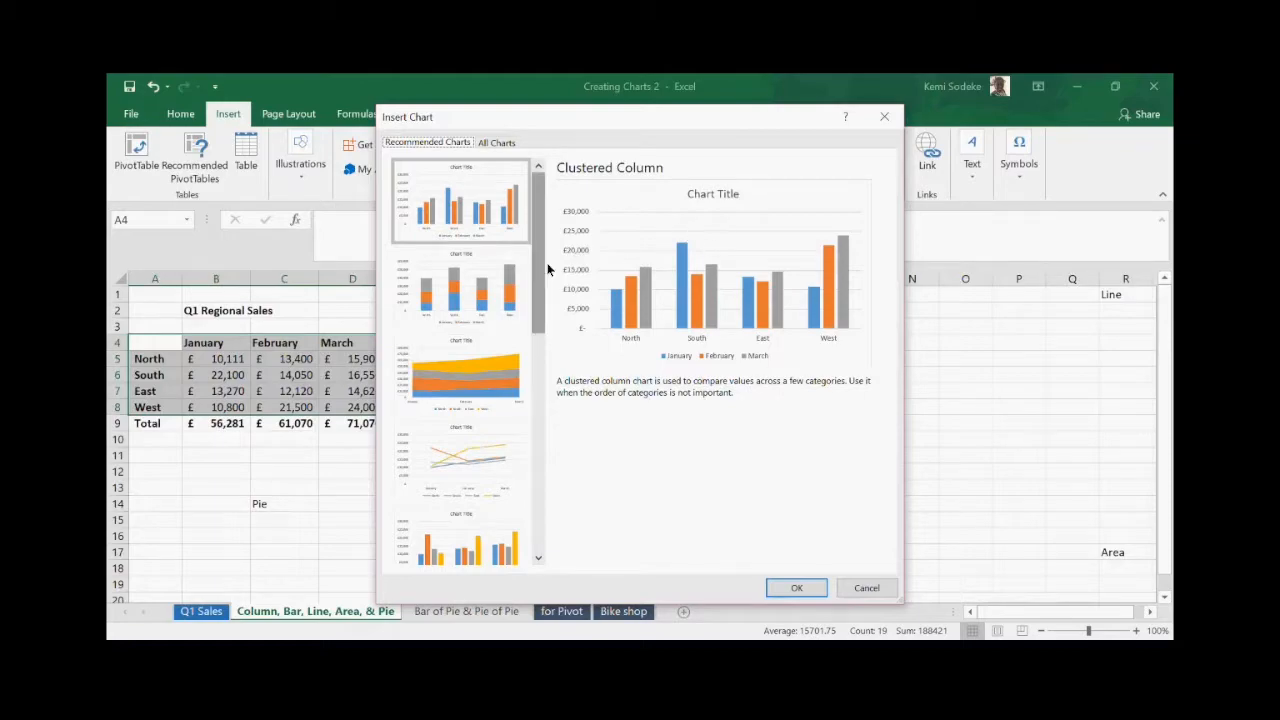
pyautogui.moveTo(538, 290)
pyautogui.mouseDown()
pyautogui.moveTo(541, 325)
pyautogui.moveTo(539, 288)
pyautogui.mouseUp()
pyautogui.click(497, 142)
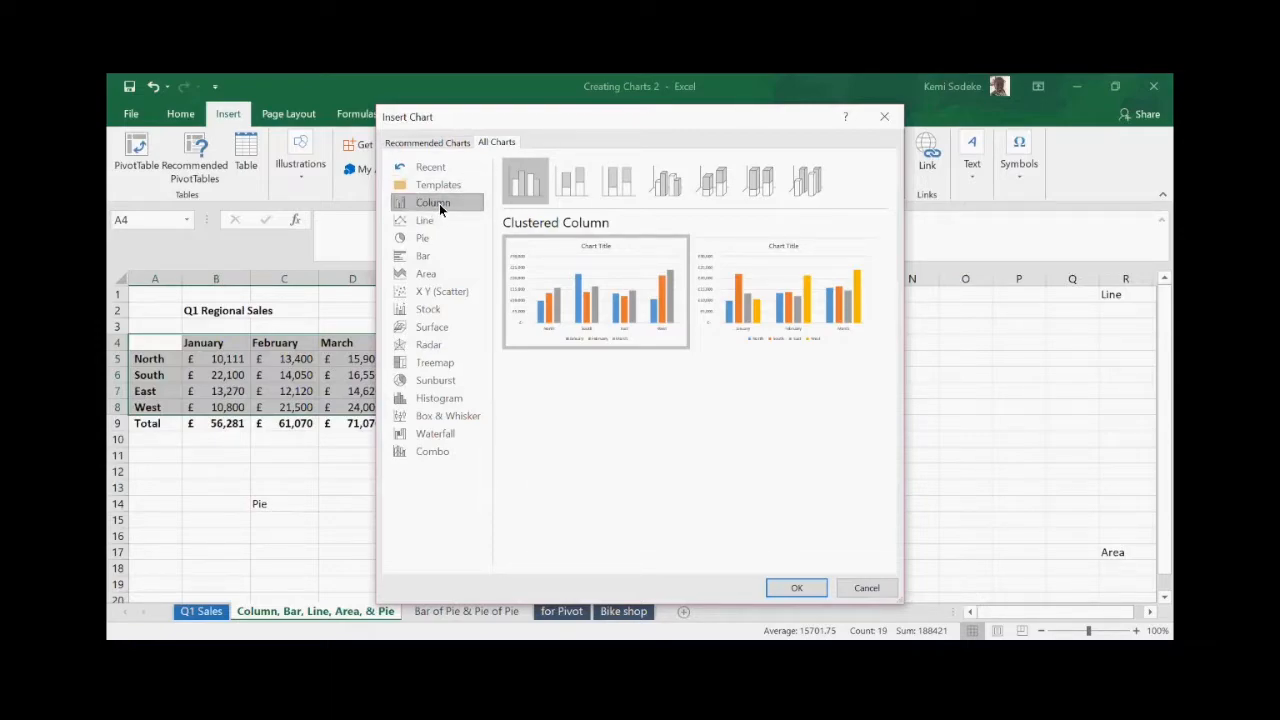
pyautogui.moveTo(707, 250)
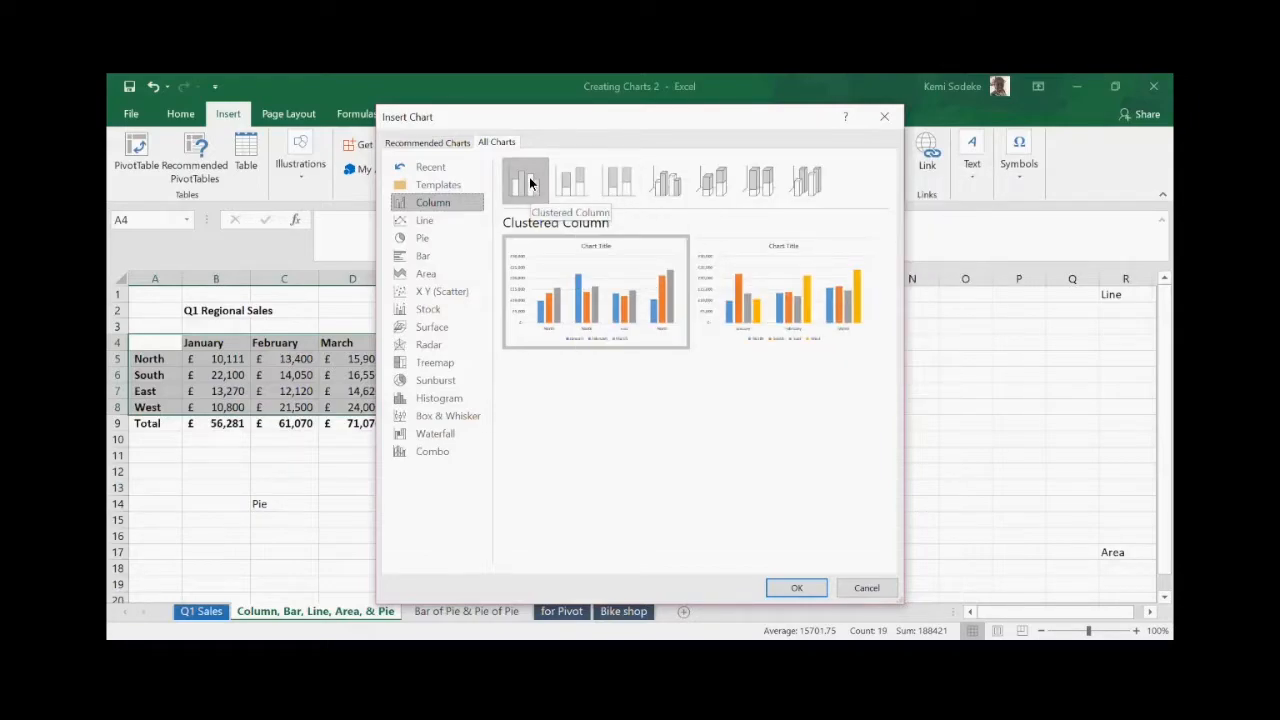
pyautogui.moveTo(556, 252)
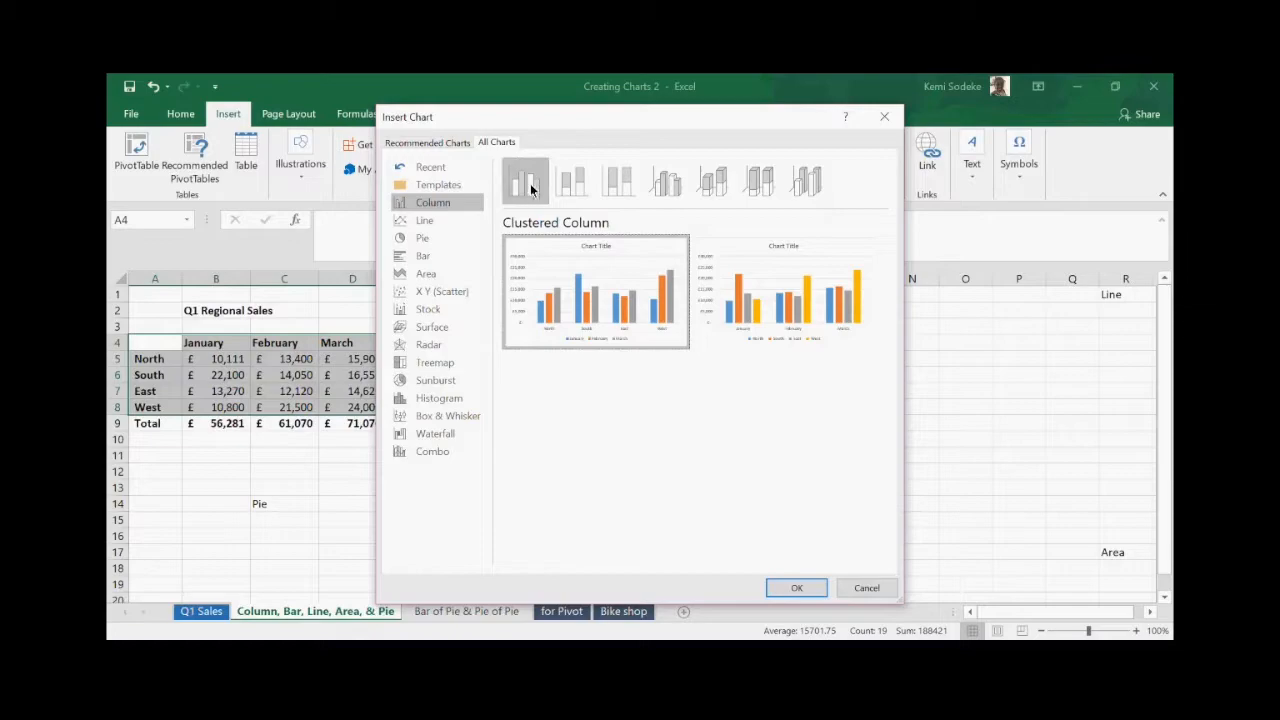
pyautogui.click(797, 588)
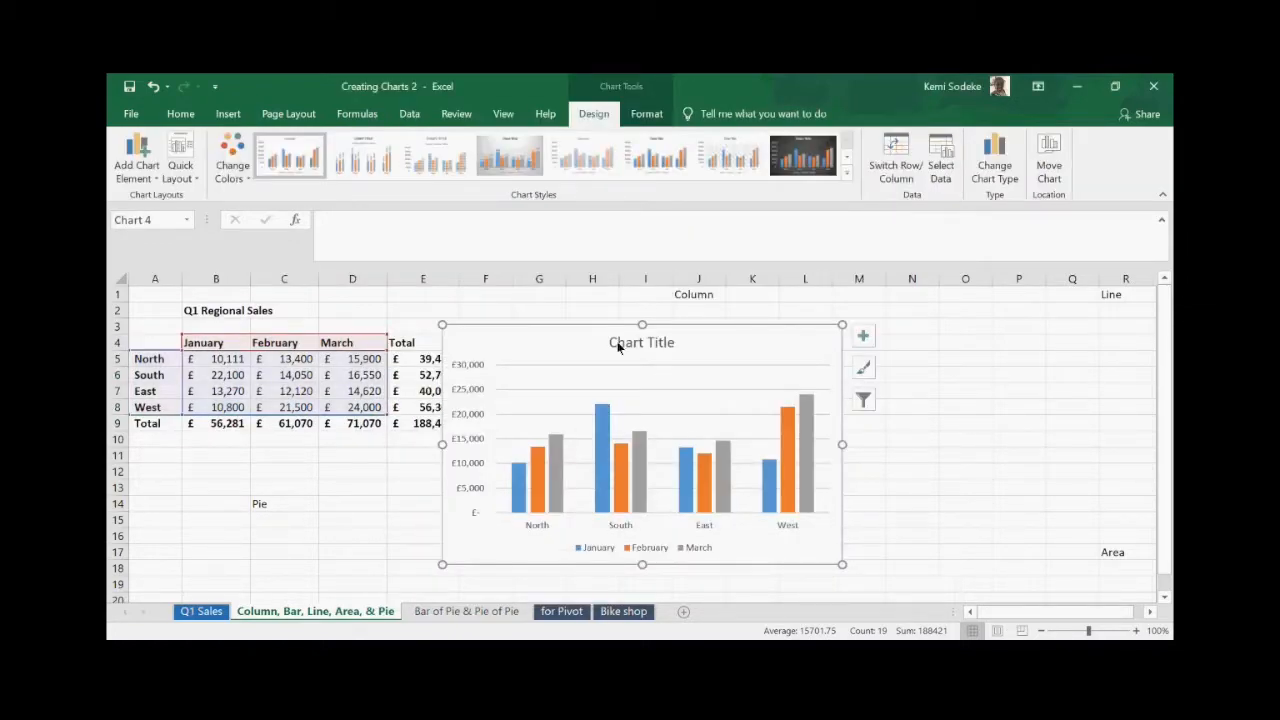
# - Drag the column chart right beside the table, checking its filters without changing anything
pyautogui.moveTo(570, 340); pyautogui.dragTo(634, 326)
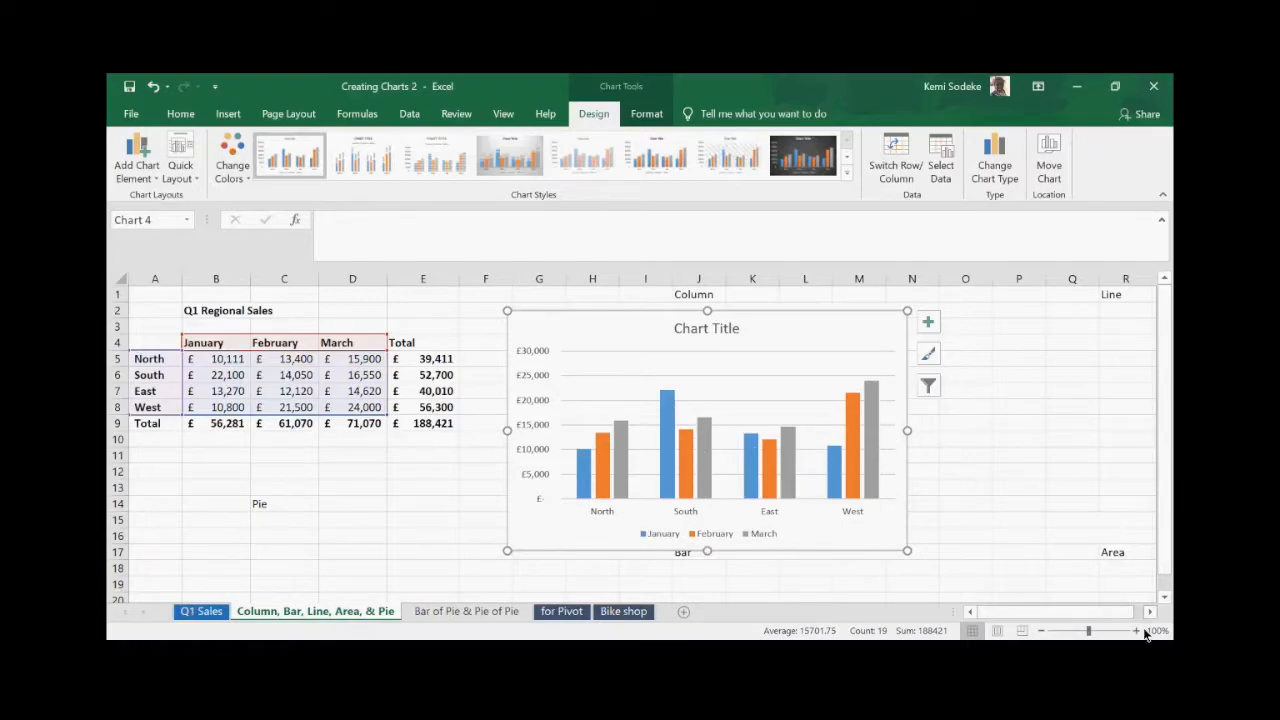
pyautogui.click(933, 386)
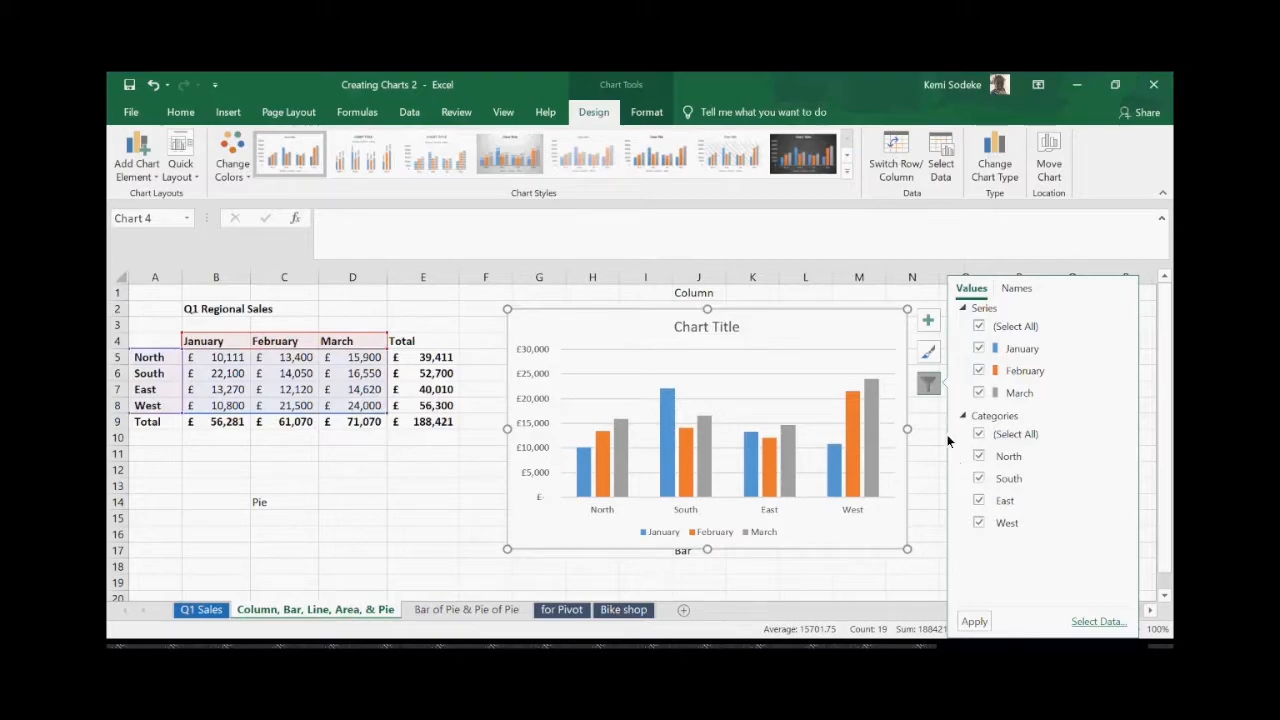
pyautogui.click(929, 385)
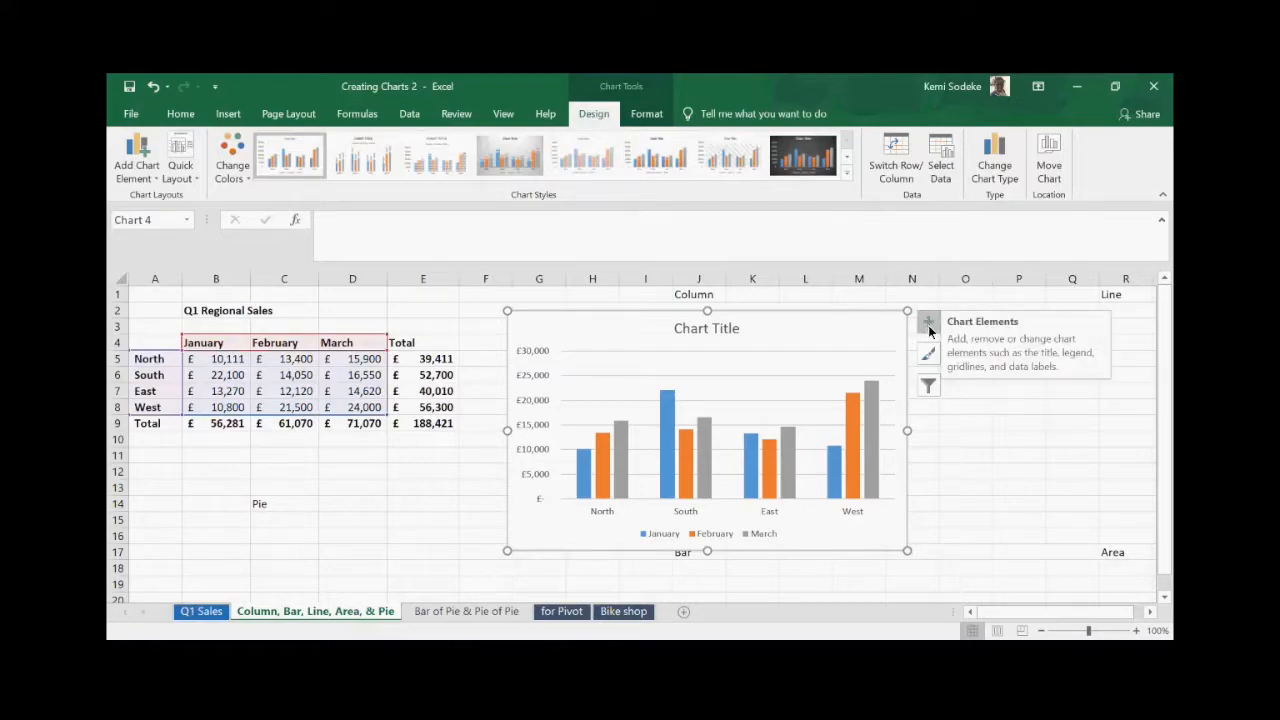
# - Turn on axis titles, entering 'Areas' for the horizontal axis and 'Sales' for the vertical axis
pyautogui.click(929, 323)
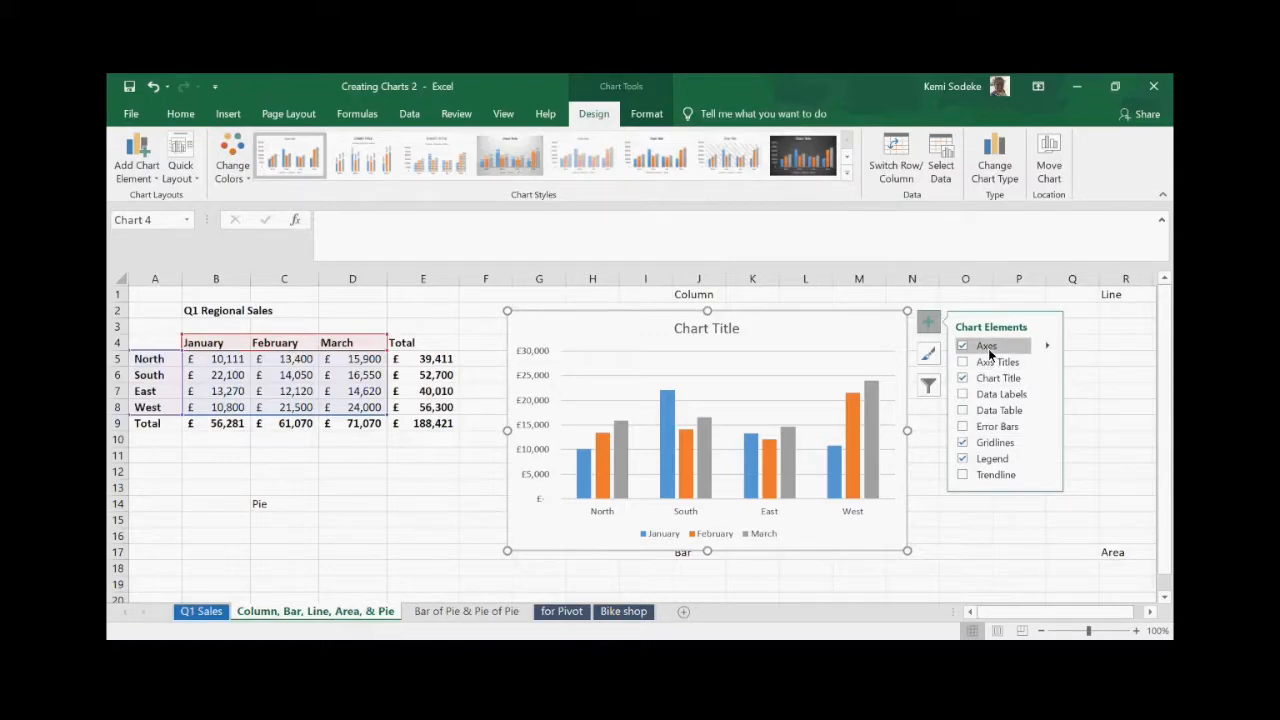
pyautogui.click(962, 362)
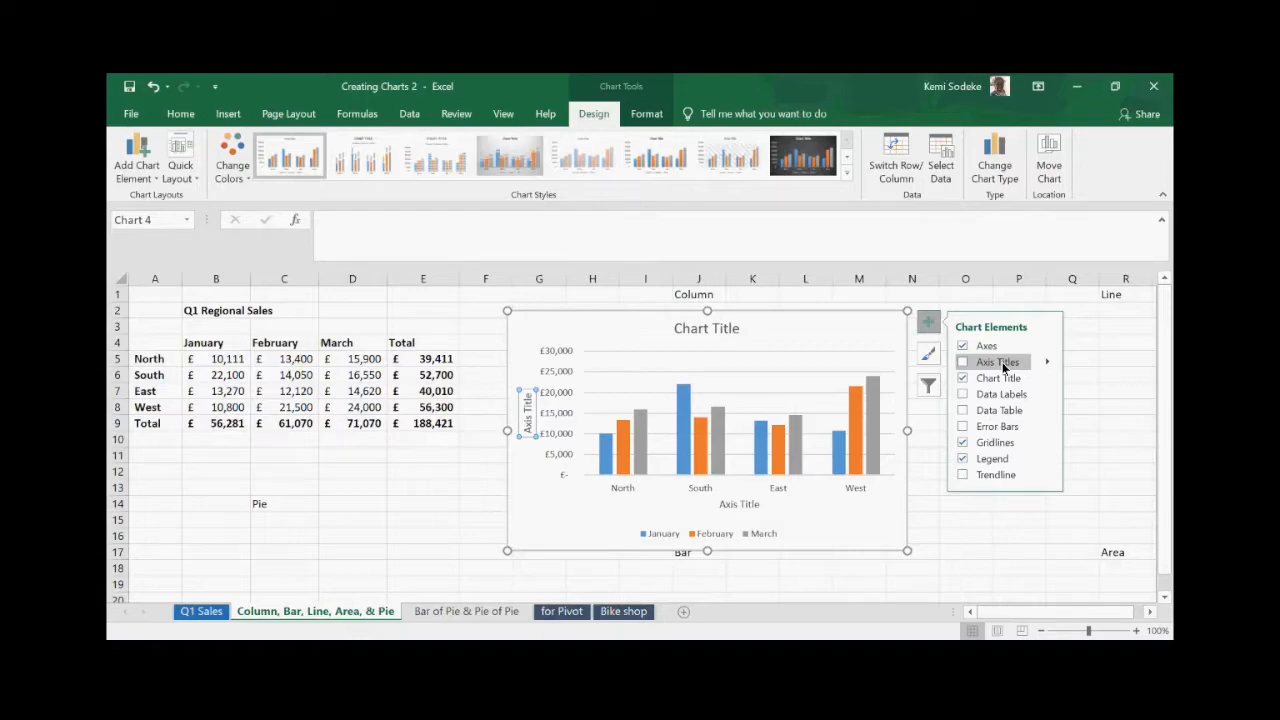
pyautogui.click(963, 361)
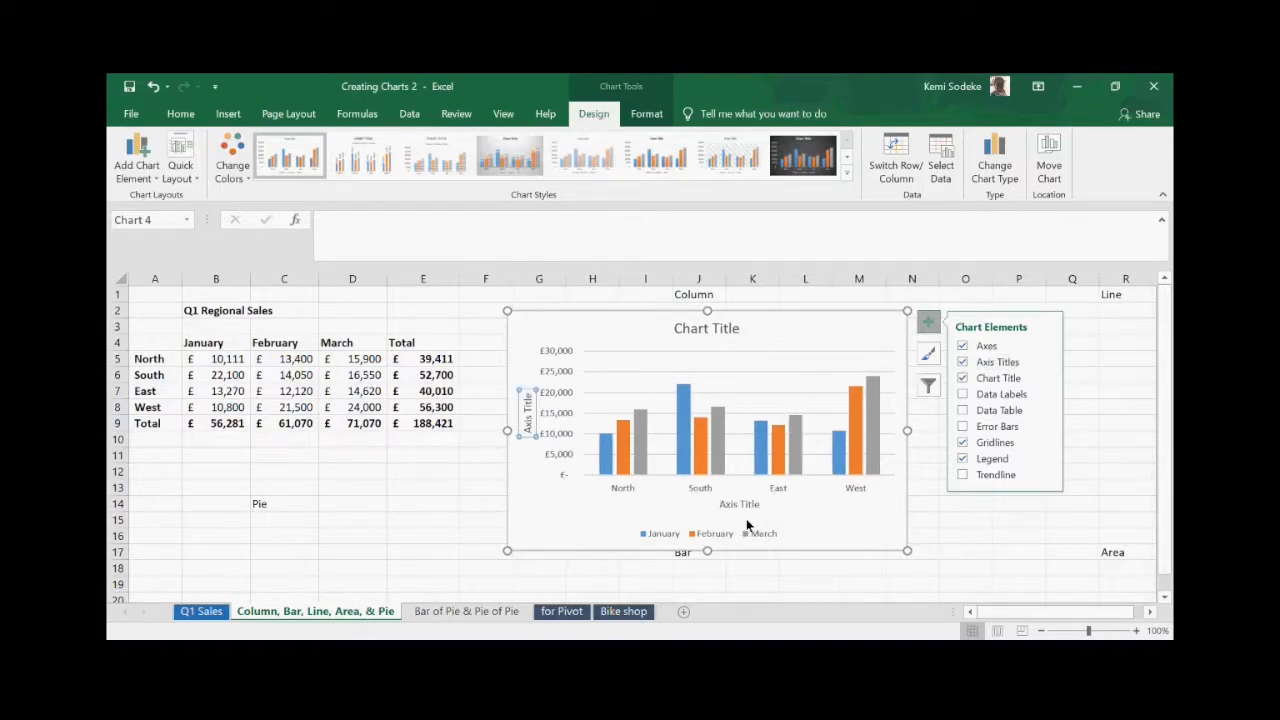
pyautogui.click(740, 503)
pyautogui.click(759, 507)
pyautogui.moveTo(759, 507); pyautogui.dragTo(717, 506)
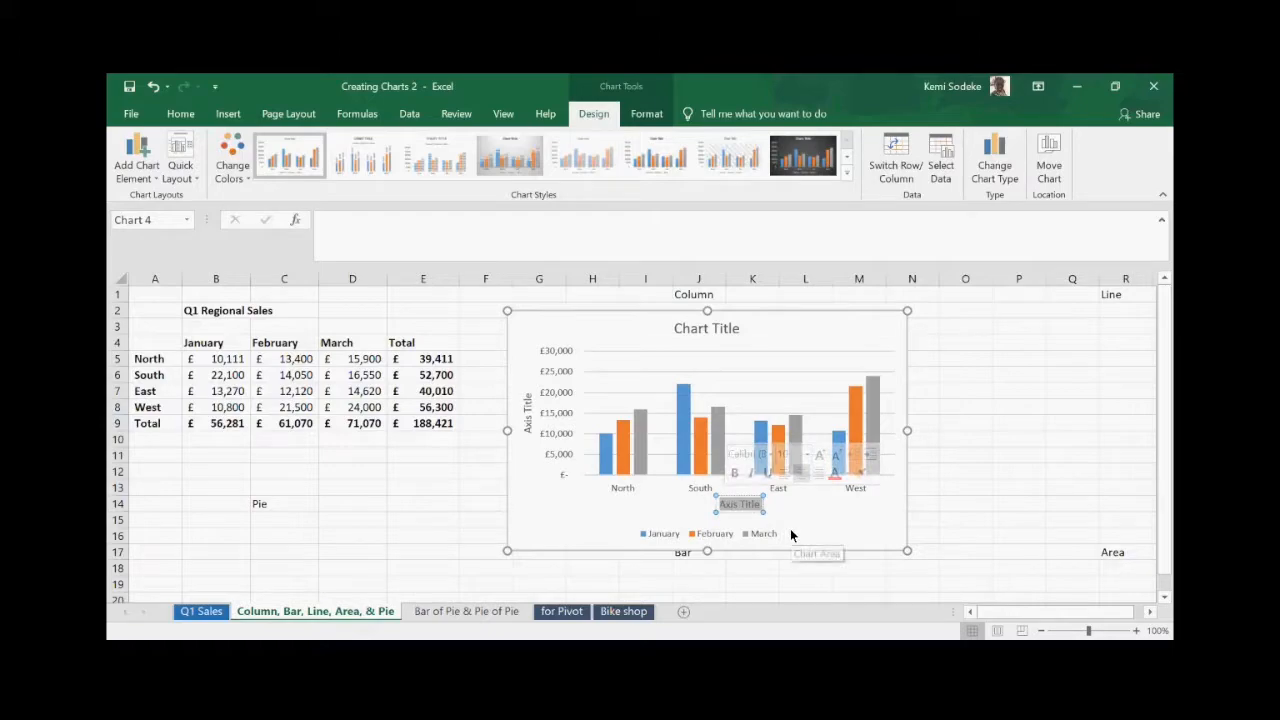
pyautogui.write('Areas')
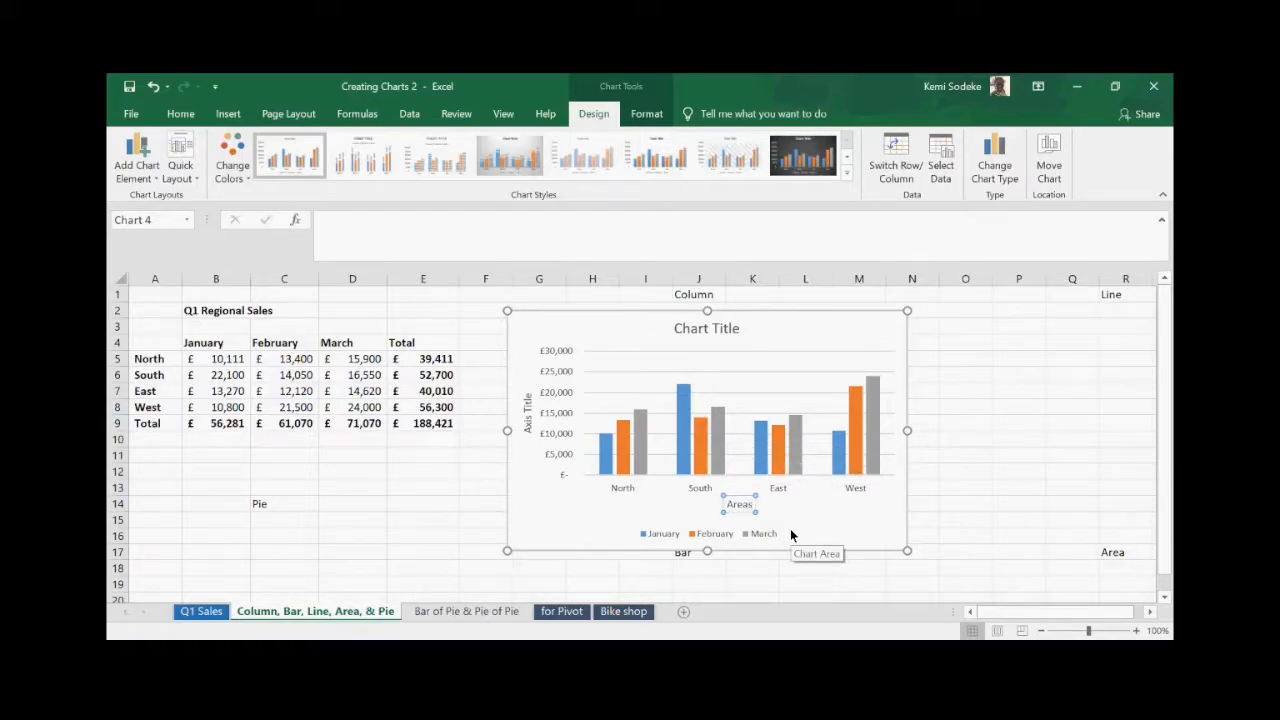
pyautogui.click(529, 425)
pyautogui.press('Delete')
pyautogui.press('Delete')
pyautogui.press('Delete')
pyautogui.press('Delete')
pyautogui.press('Delete')
pyautogui.press('Delete')
pyautogui.press('Delete')
pyautogui.press('Delete')
pyautogui.press('Delete')
pyautogui.press('Delete')
pyautogui.press('Delete')
pyautogui.write('Sales')
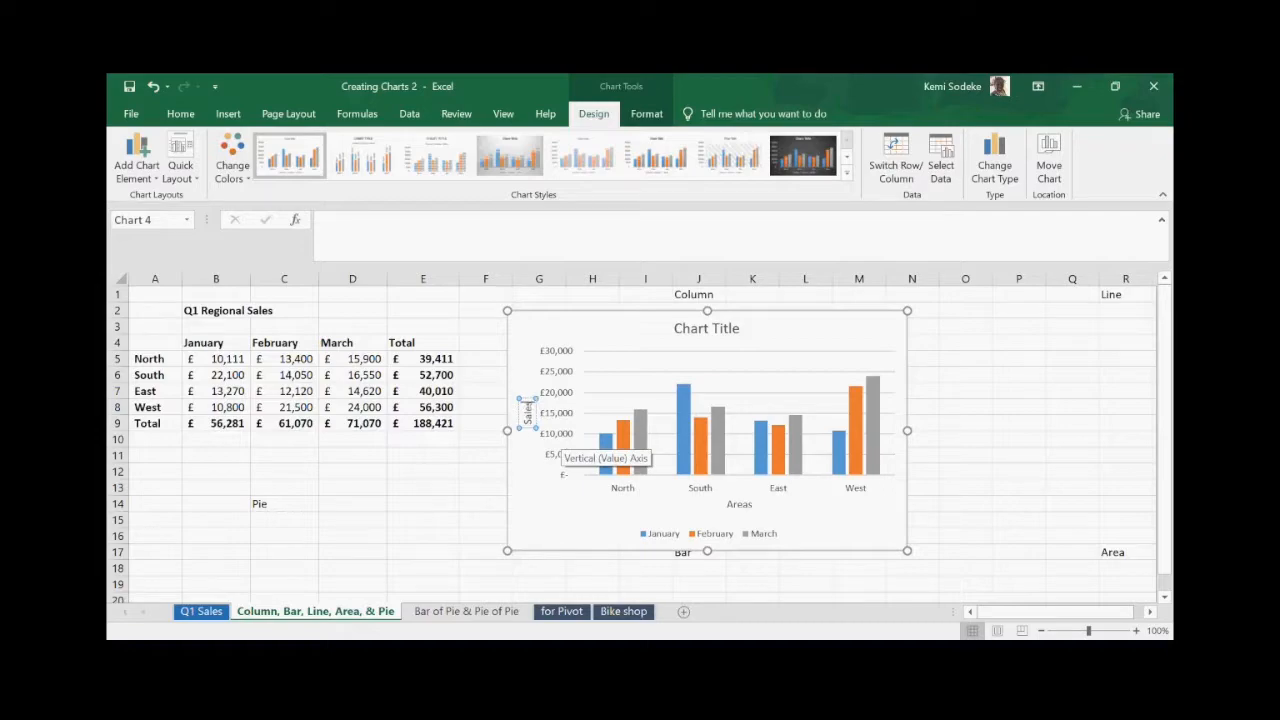
# - Try the Data Table, Gridlines and Legend toggles, ending with gridlines, no data table, legend at right
pyautogui.click(928, 322)
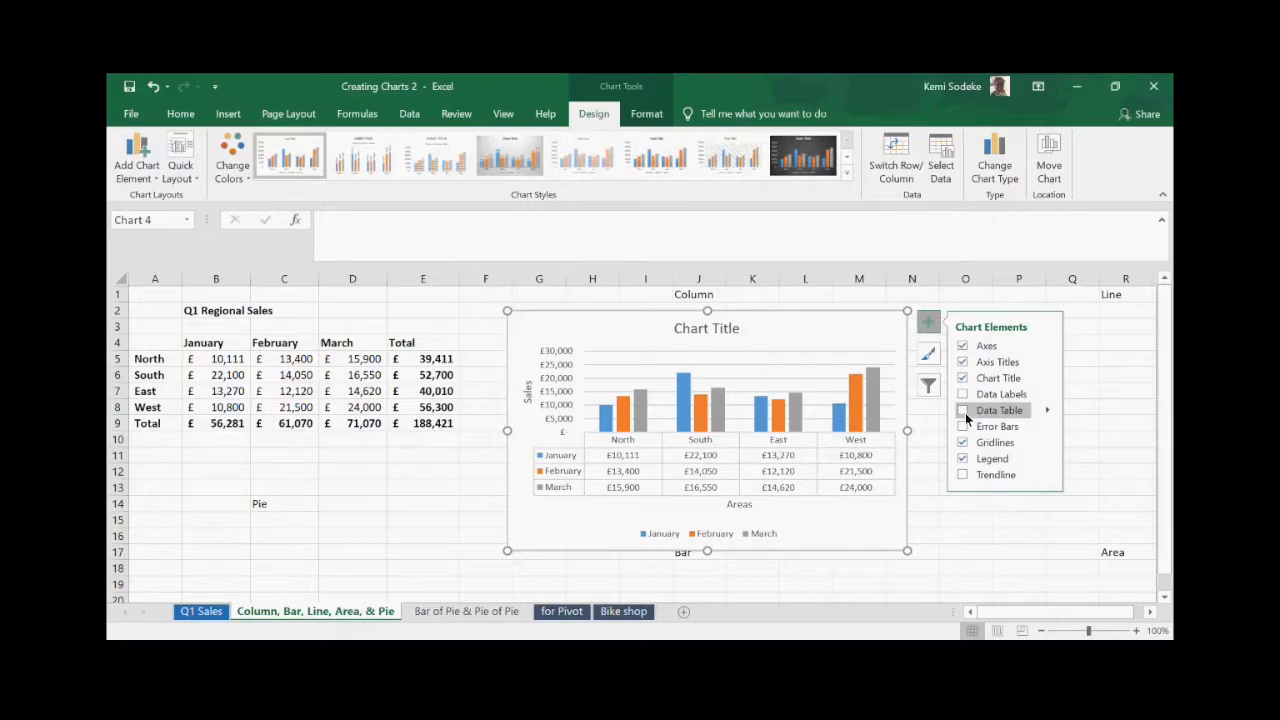
pyautogui.click(964, 410)
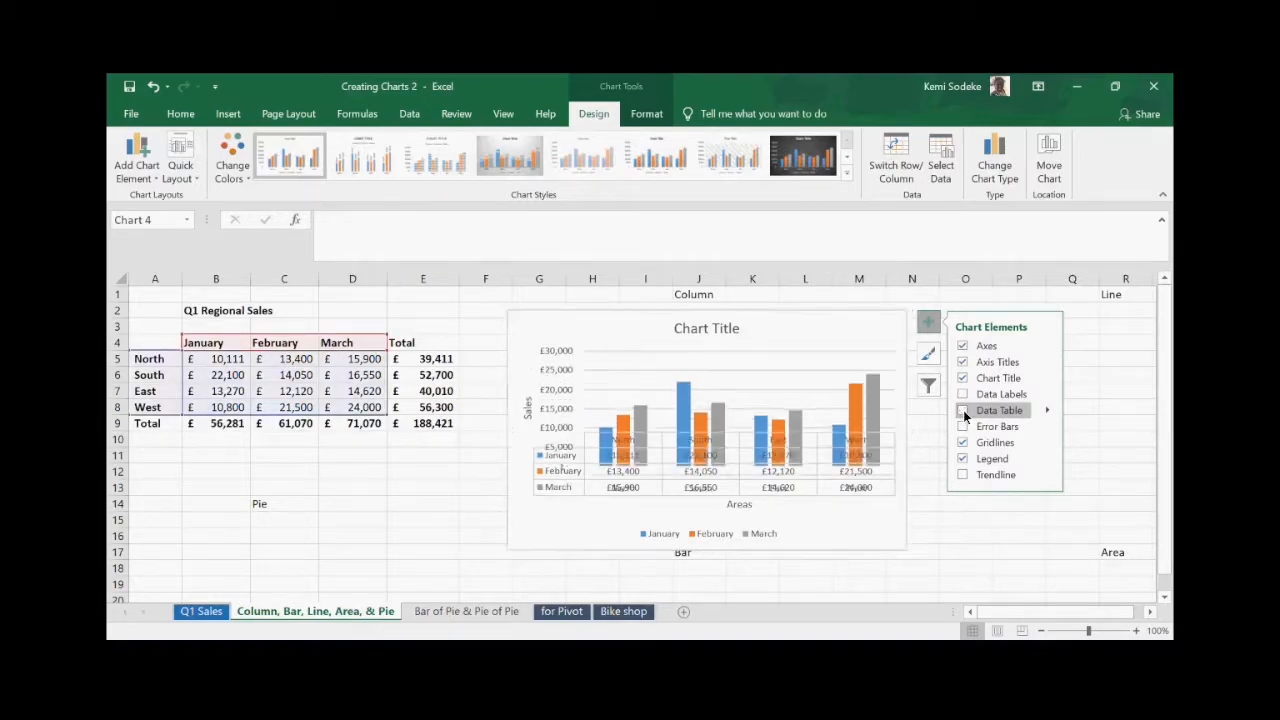
pyautogui.click(963, 410)
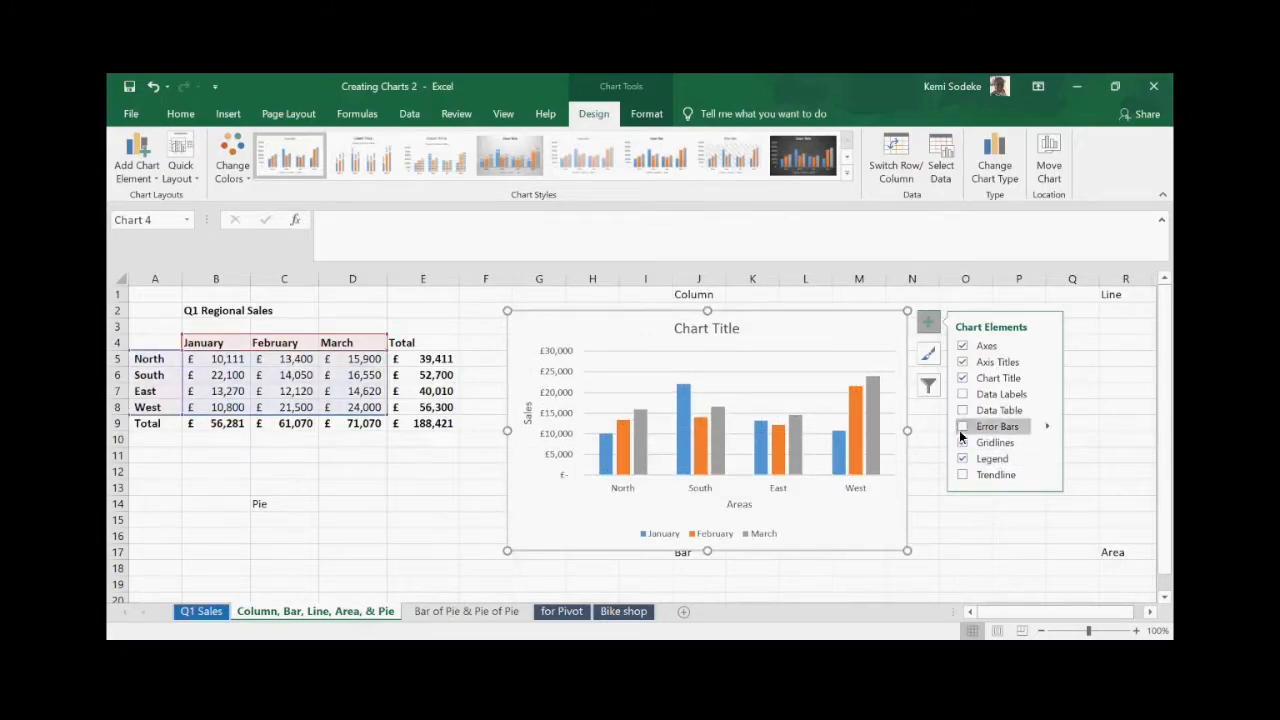
pyautogui.click(963, 441)
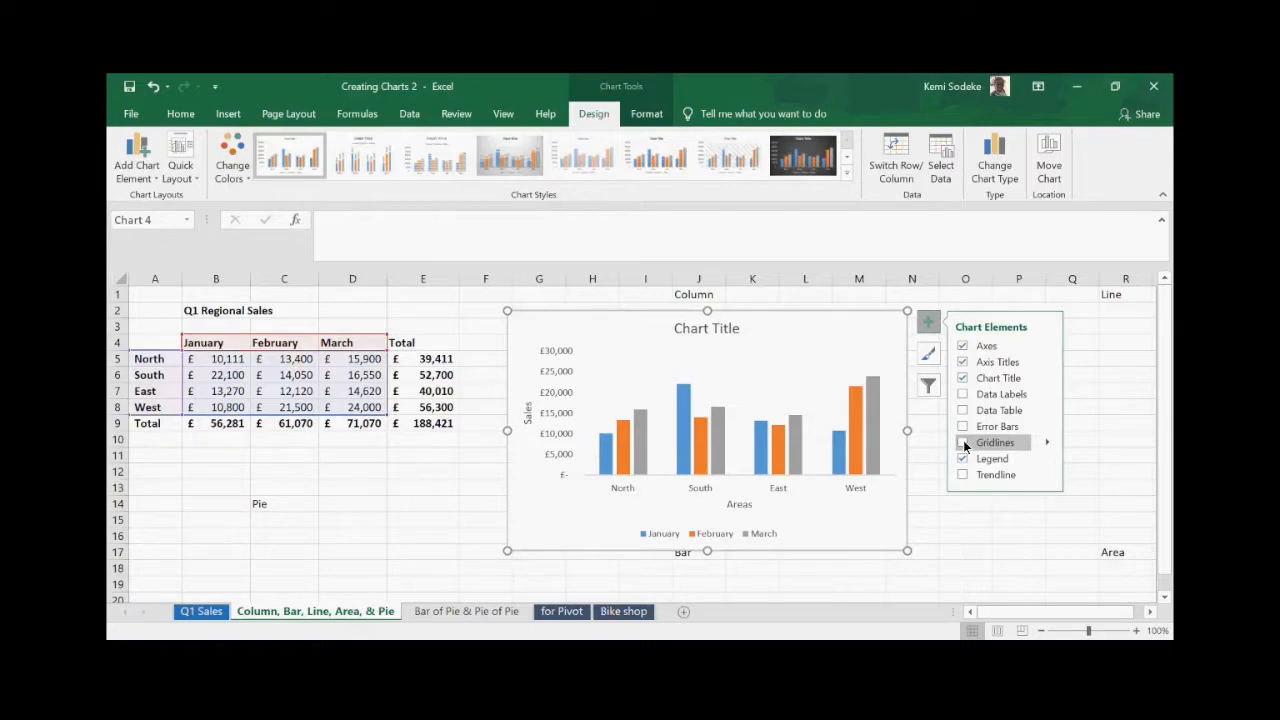
pyautogui.click(963, 442)
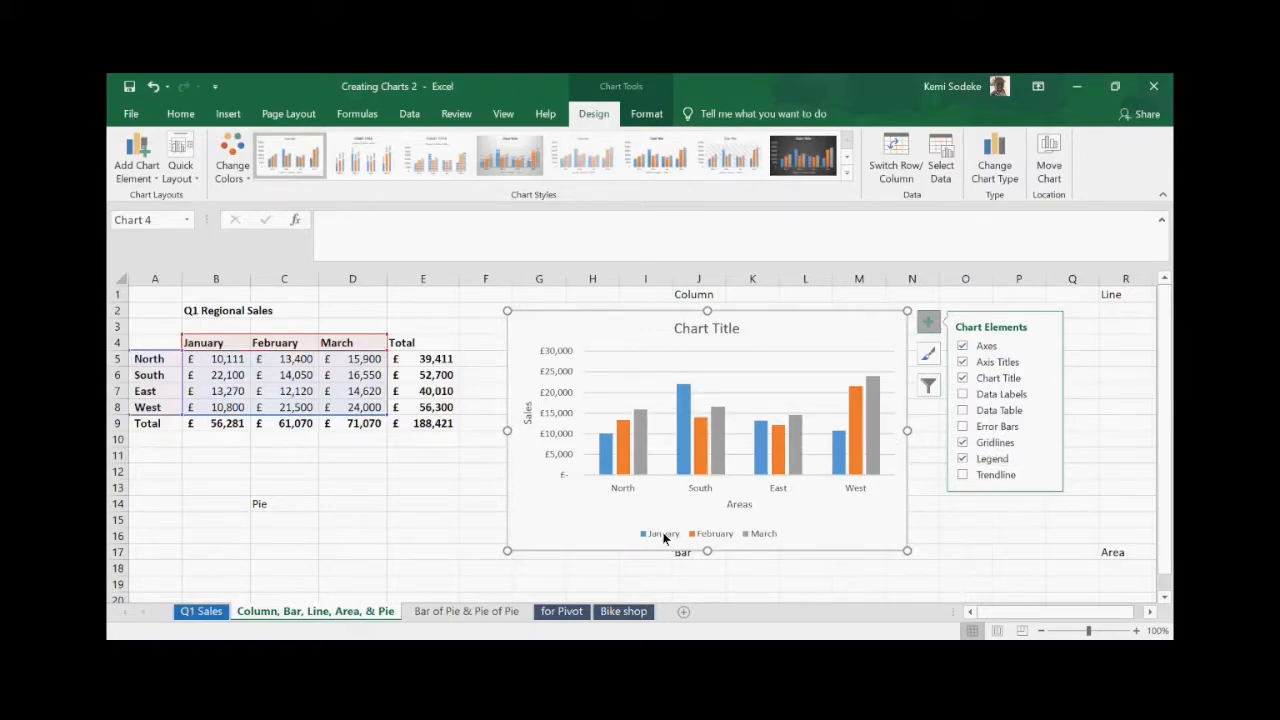
pyautogui.click(961, 459)
pyautogui.click(962, 458)
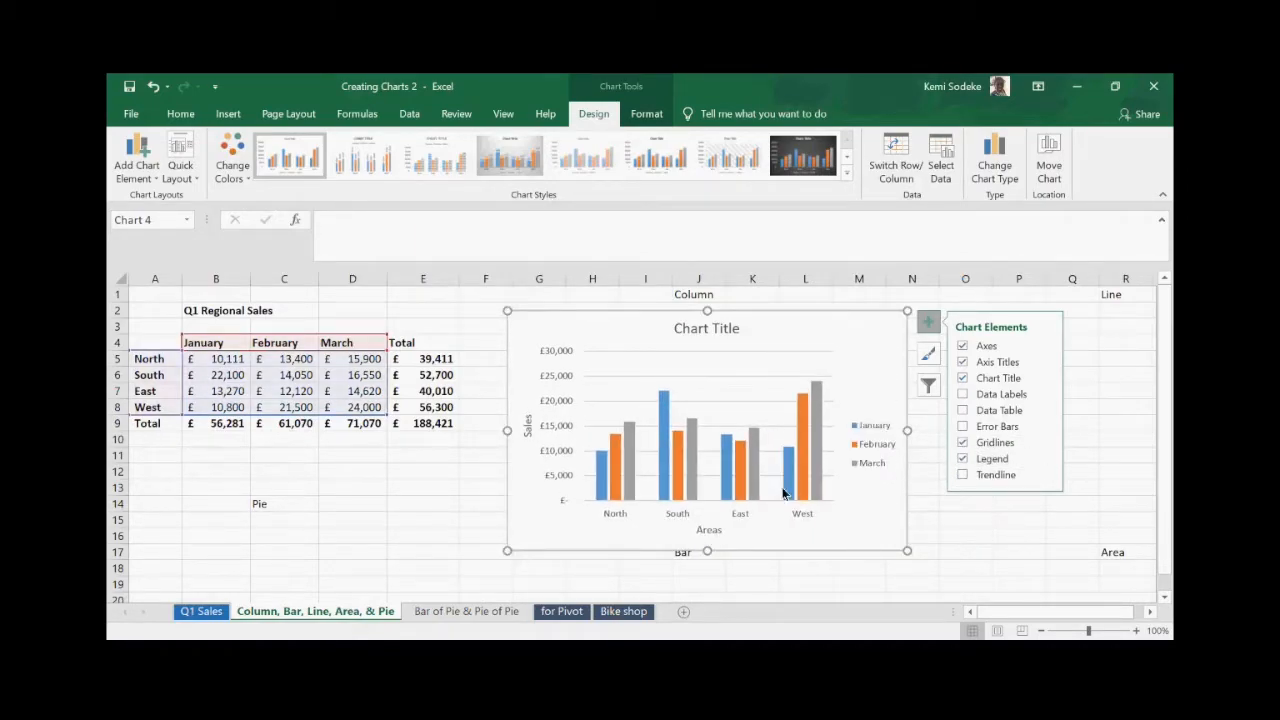
pyautogui.click(962, 542)
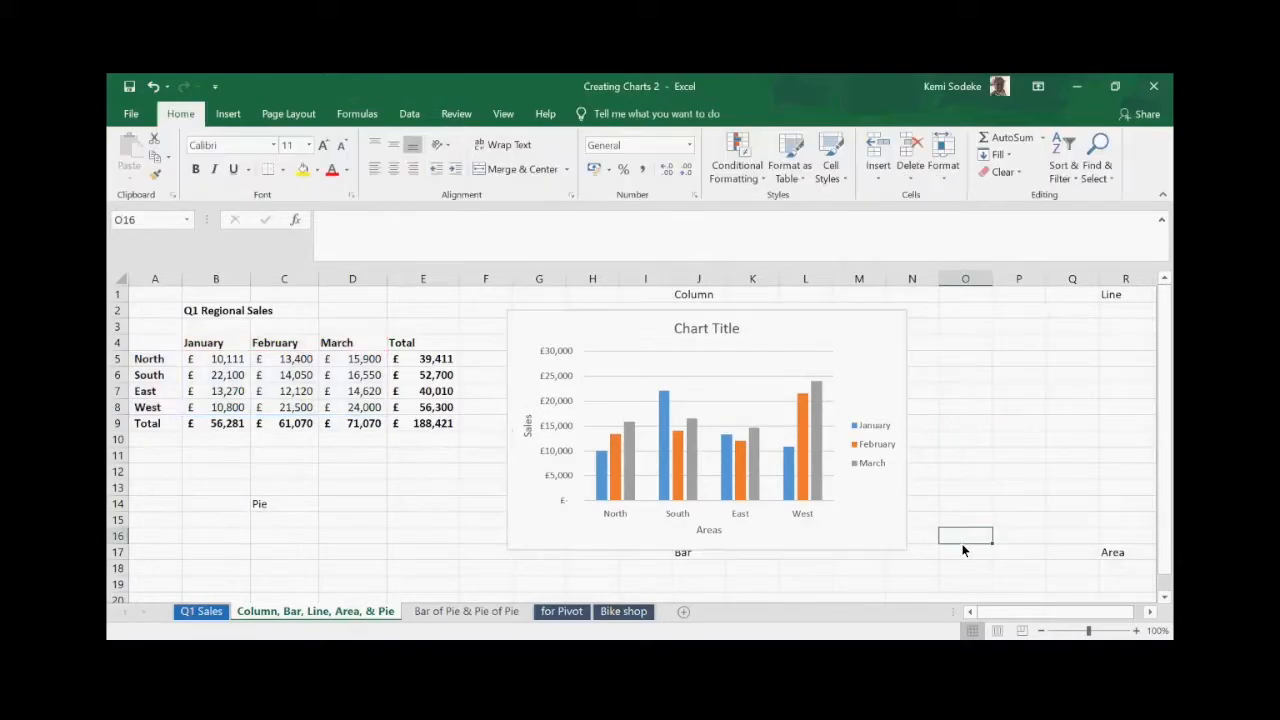
pyautogui.click(862, 364)
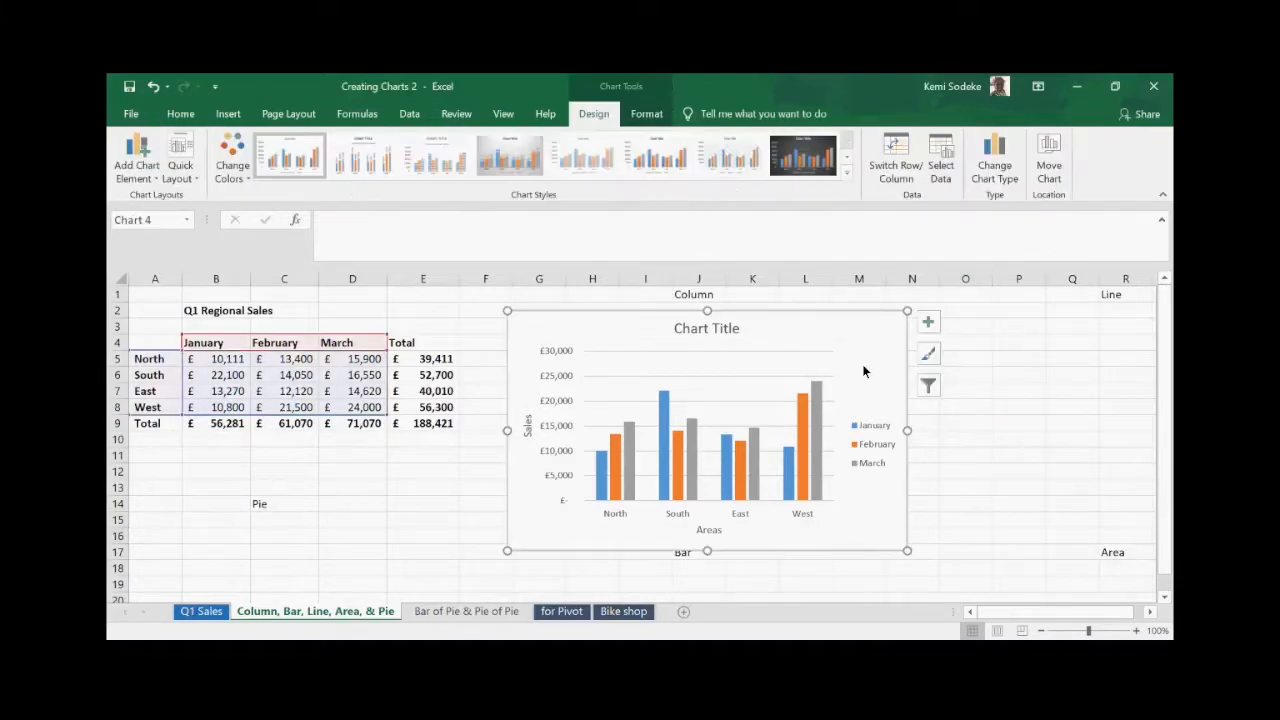
# - Browse the chart Style thumbnails, then try the colourful green, blue and yellow palette
pyautogui.click(929, 357)
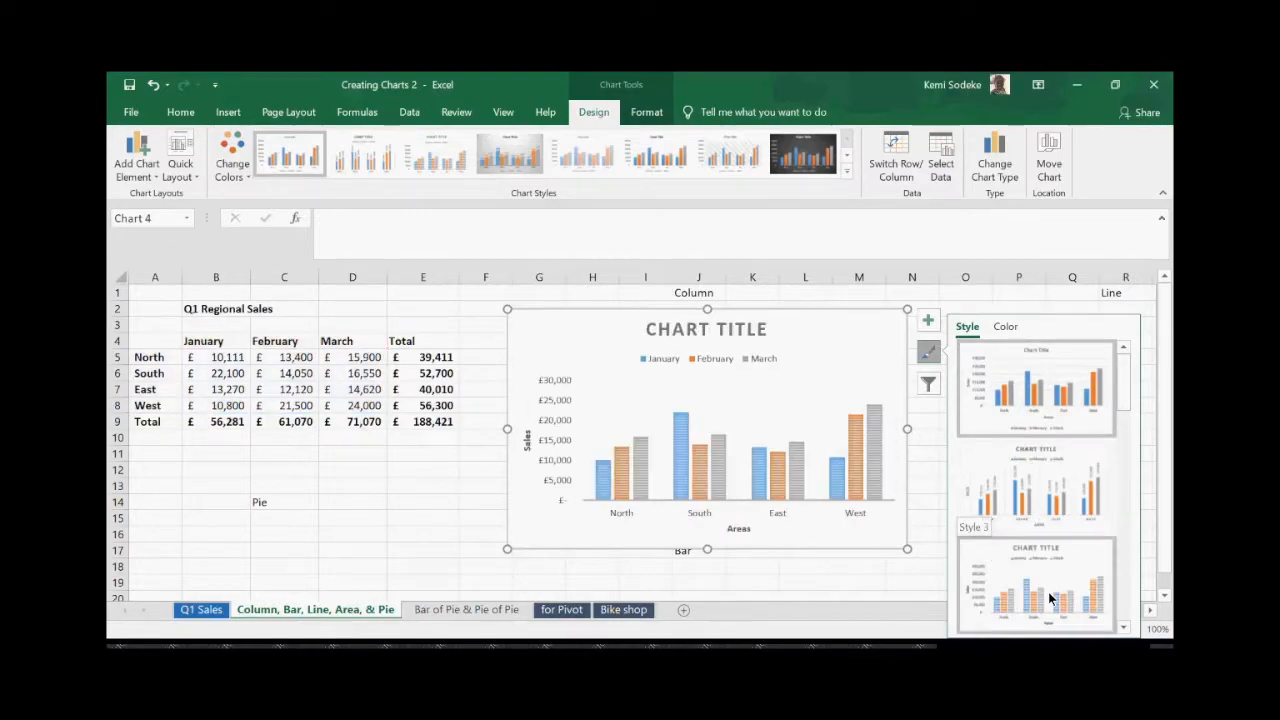
pyautogui.click(1124, 628)
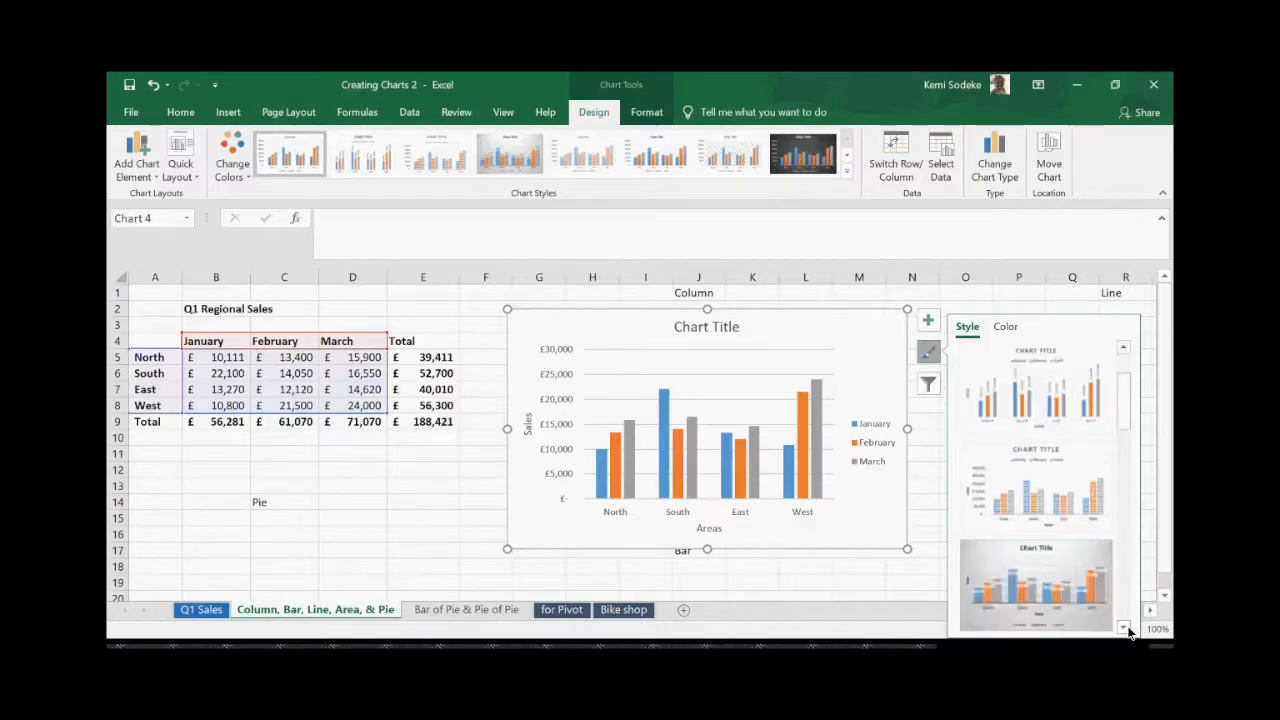
pyautogui.click(1124, 628)
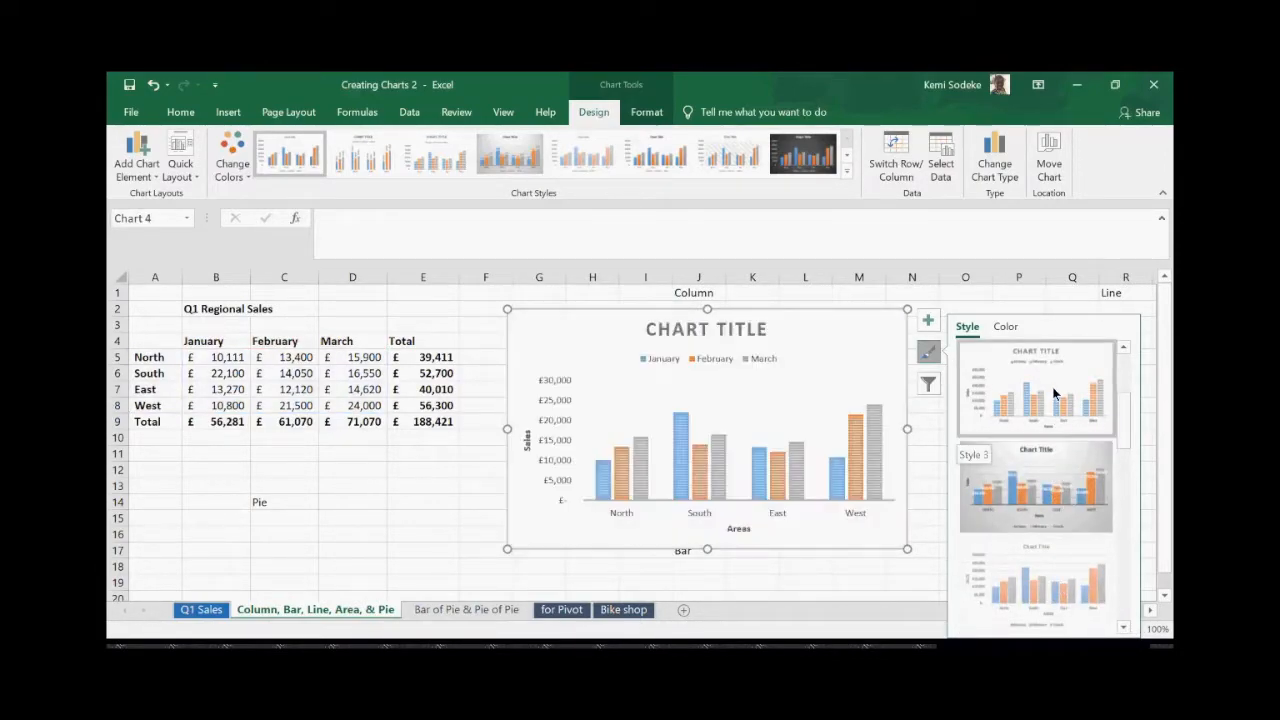
pyautogui.click(1010, 327)
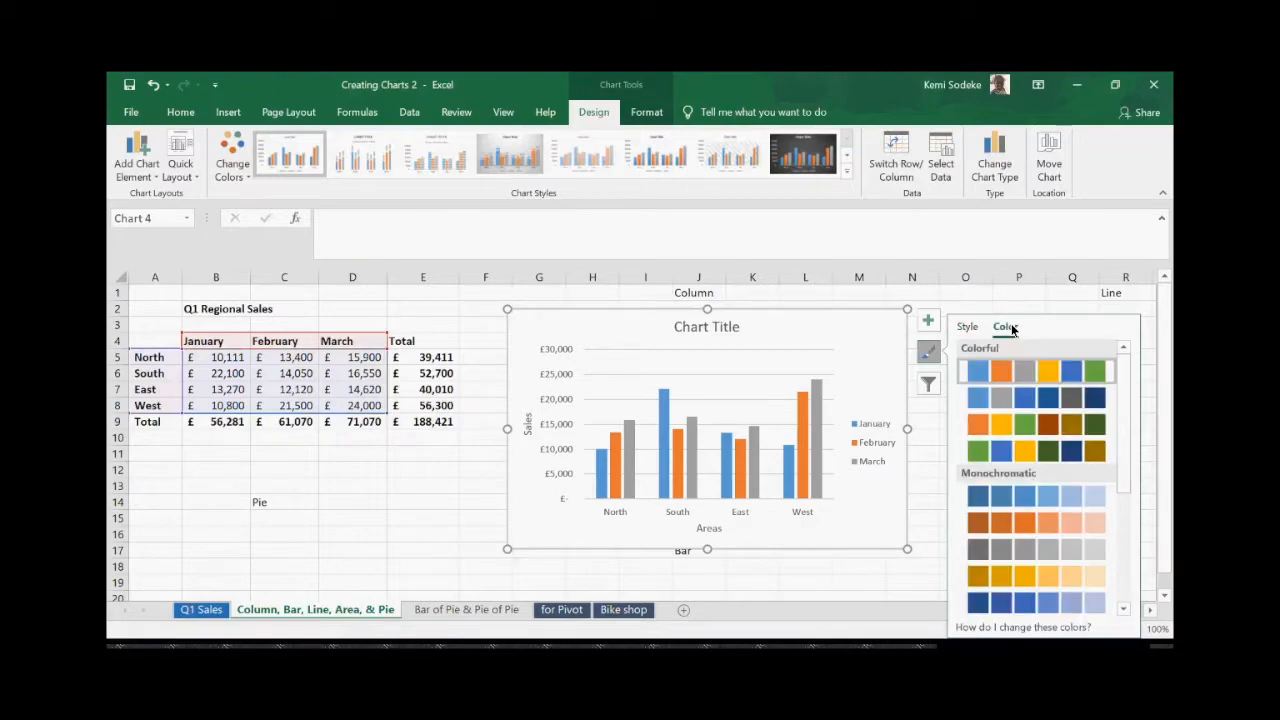
pyautogui.click(1036, 457)
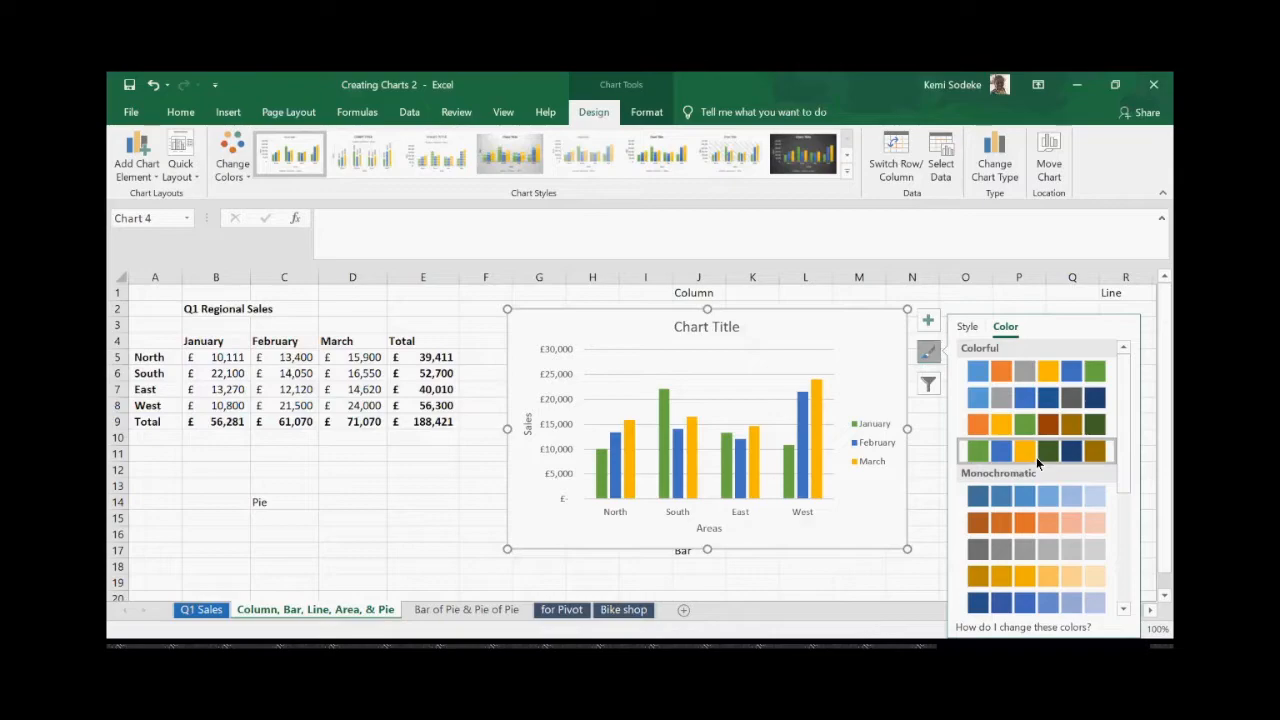
# - Try green and blue monochromatic palettes, settling on the orange monochromatic colour scheme
pyautogui.click(1124, 608)
pyautogui.click(1124, 609)
pyautogui.click(1124, 609)
pyautogui.click(1124, 609)
pyautogui.click(1124, 609)
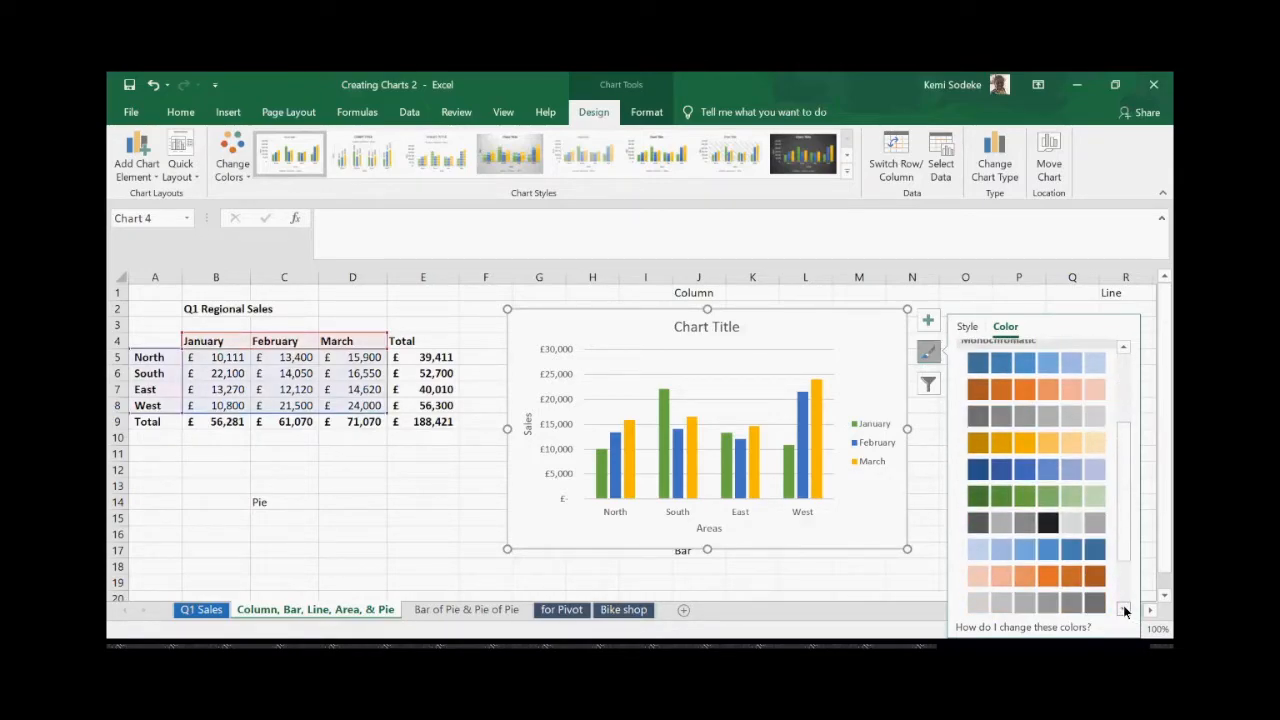
pyautogui.click(1036, 492)
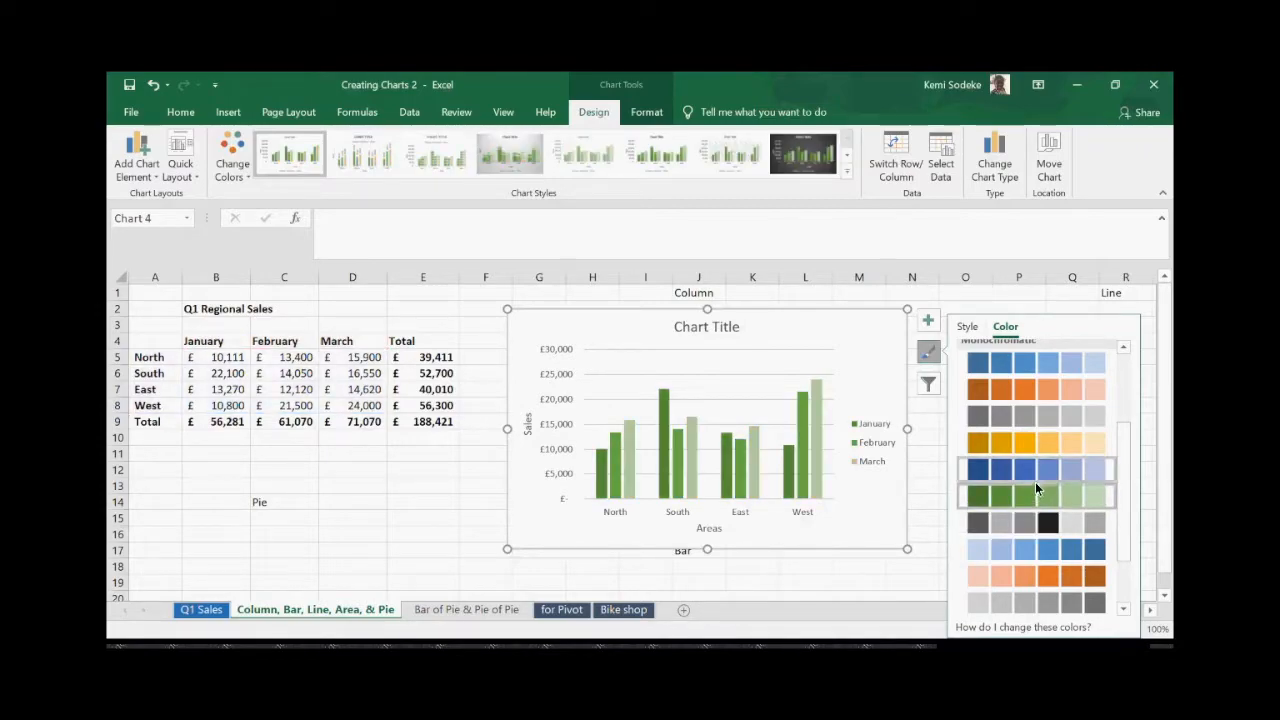
pyautogui.click(1049, 472)
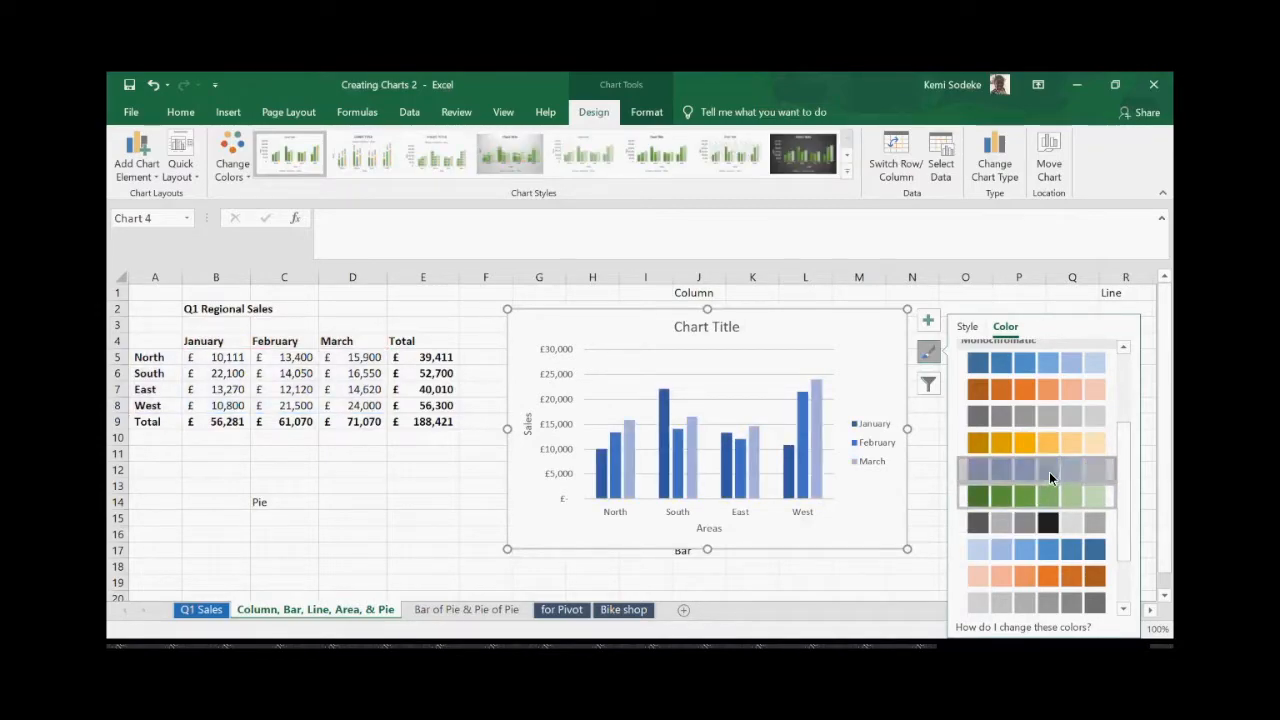
pyautogui.click(1050, 579)
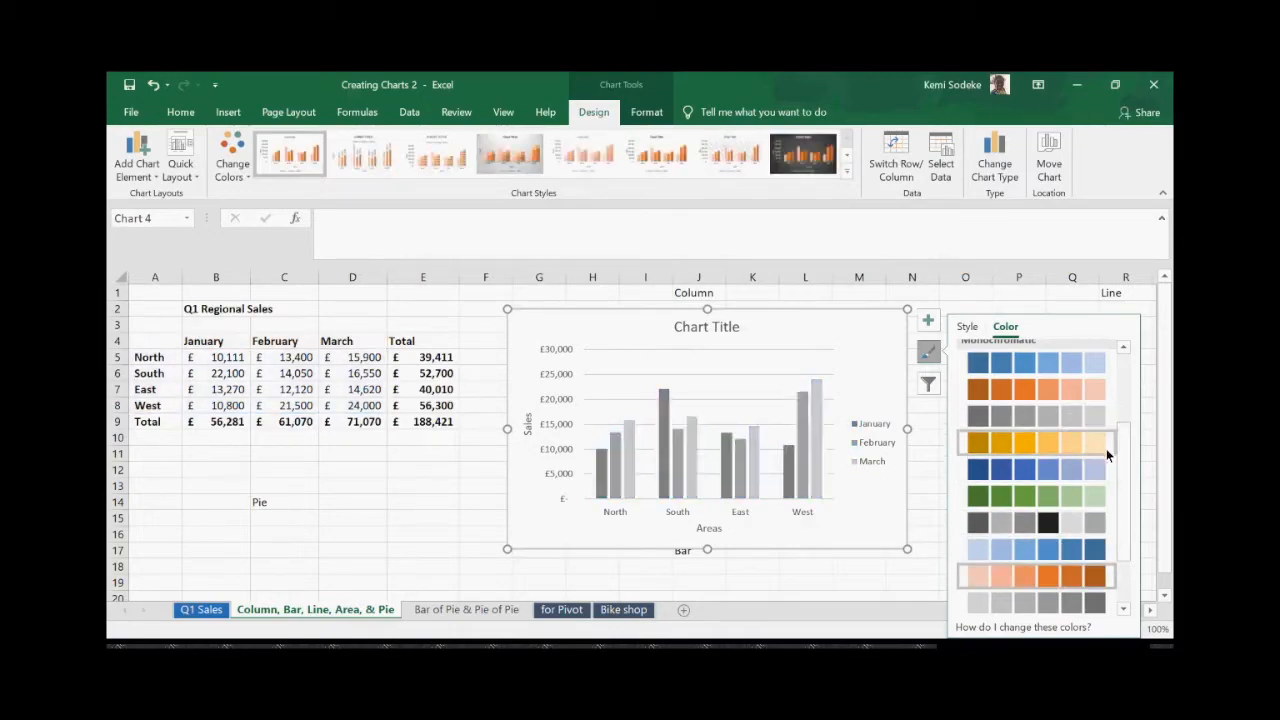
pyautogui.moveTo(1122, 461); pyautogui.dragTo(1110, 390)
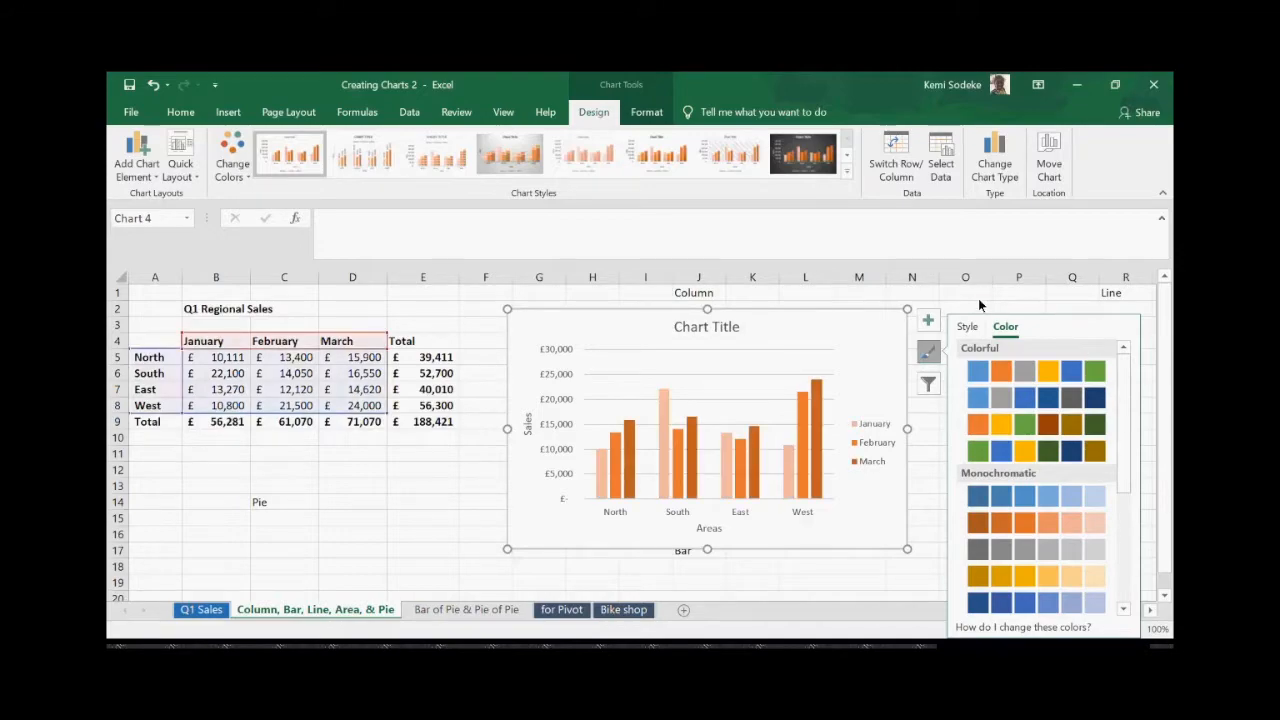
pyautogui.click(968, 327)
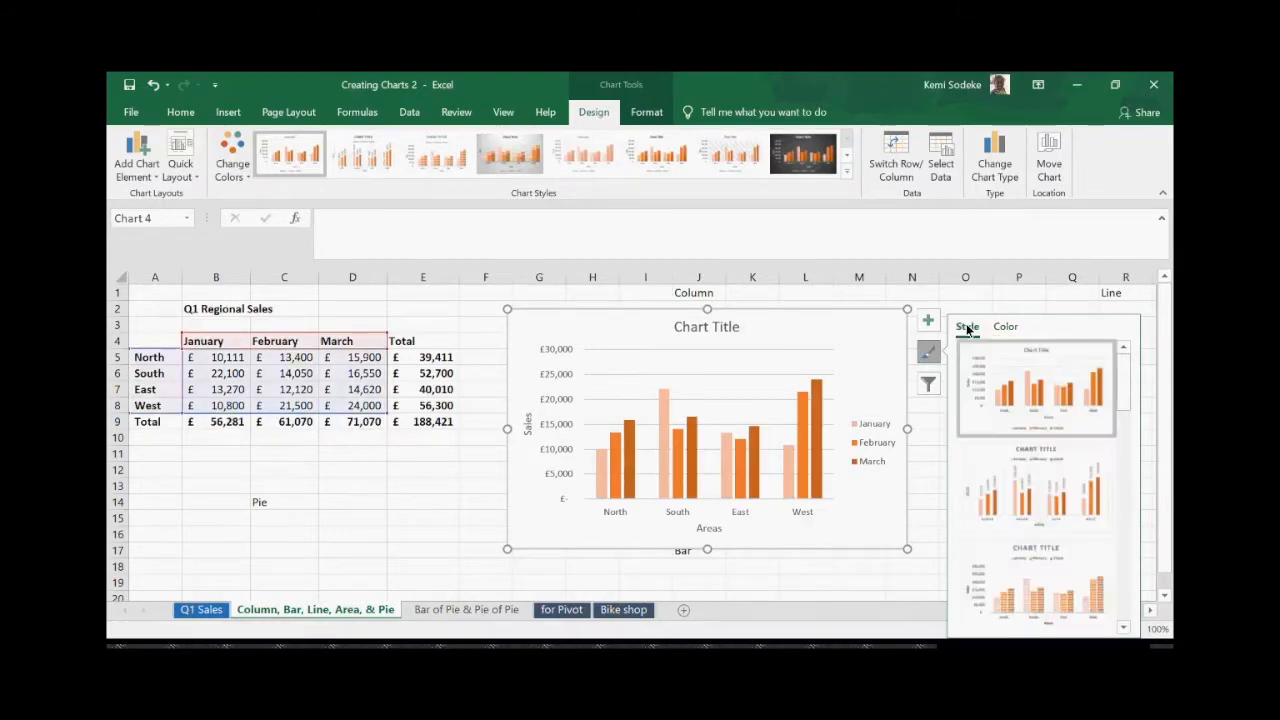
pyautogui.click(973, 297)
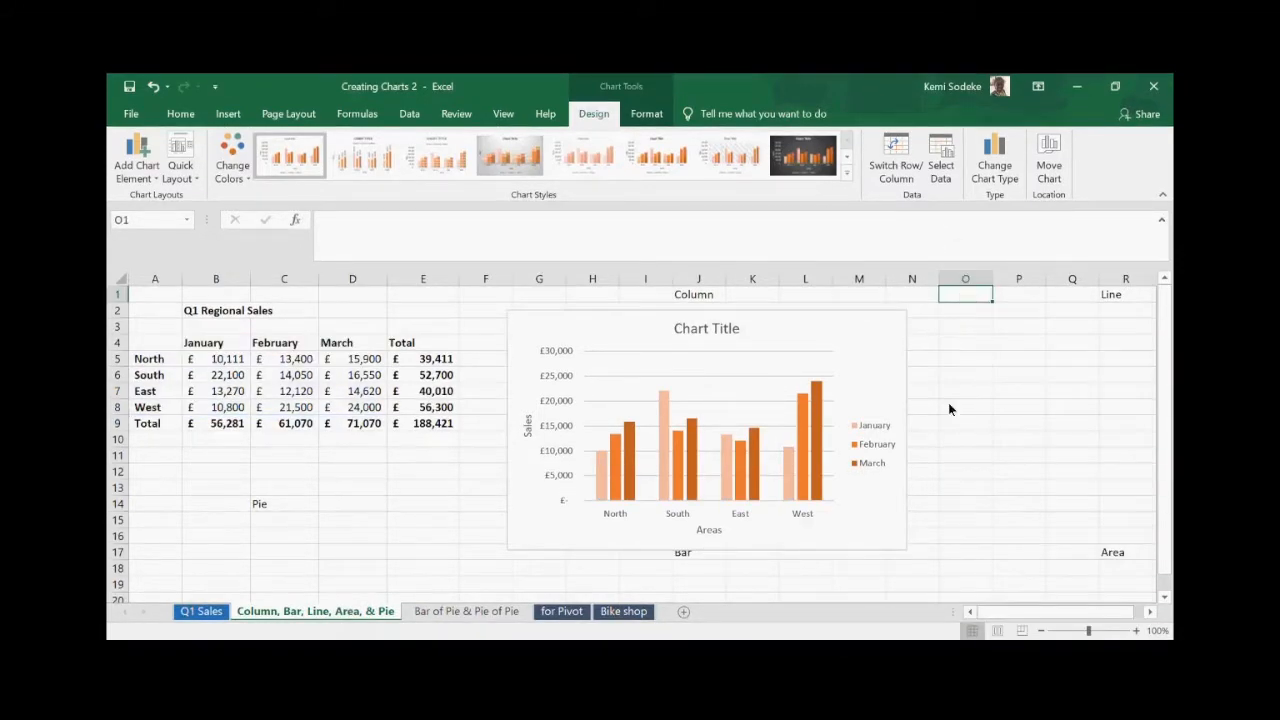
# - Select the Q1 sales table A4:D9, totals row included, and bring up the Insert ribbon
pyautogui.click(1150, 611)
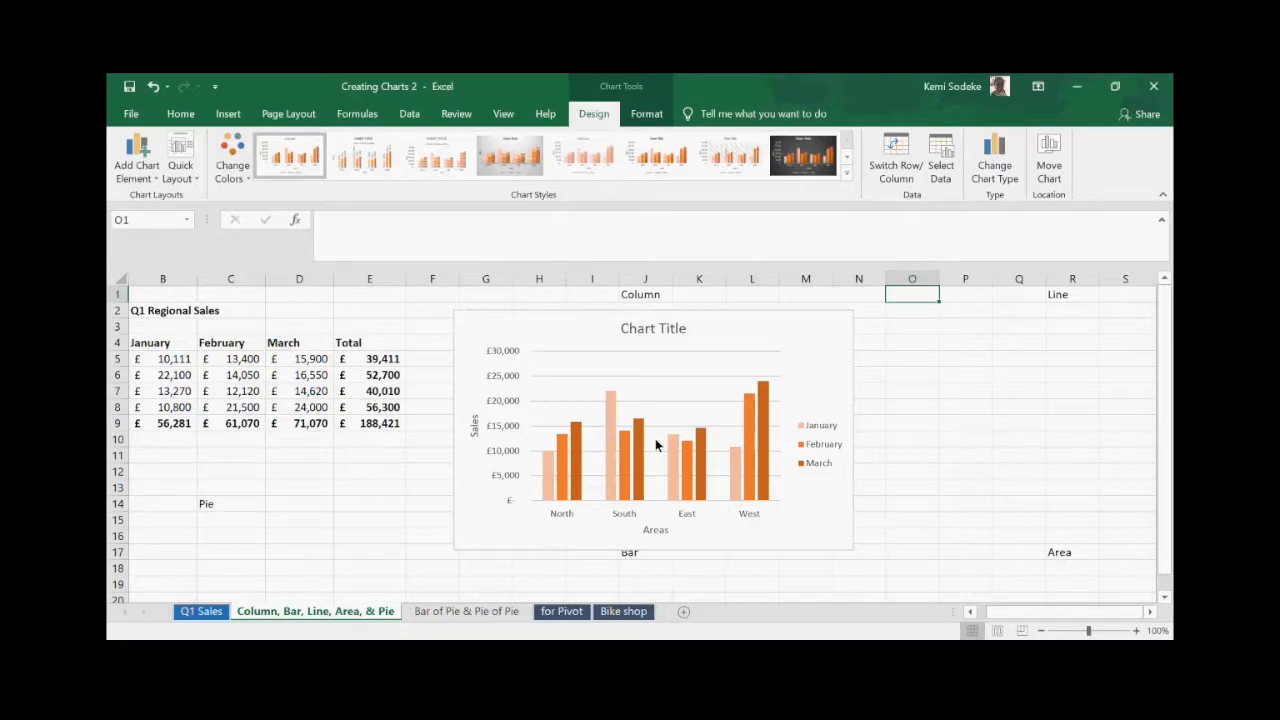
pyautogui.click(969, 611)
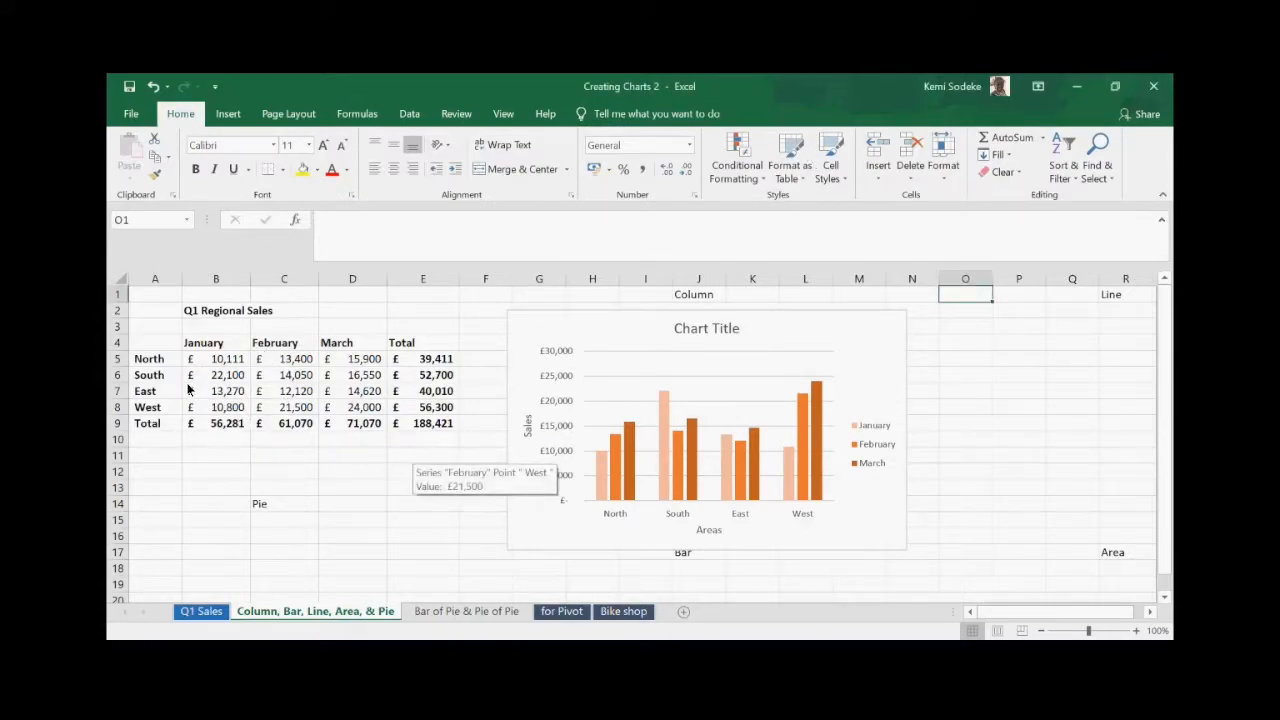
pyautogui.moveTo(169, 345); pyautogui.dragTo(362, 425)
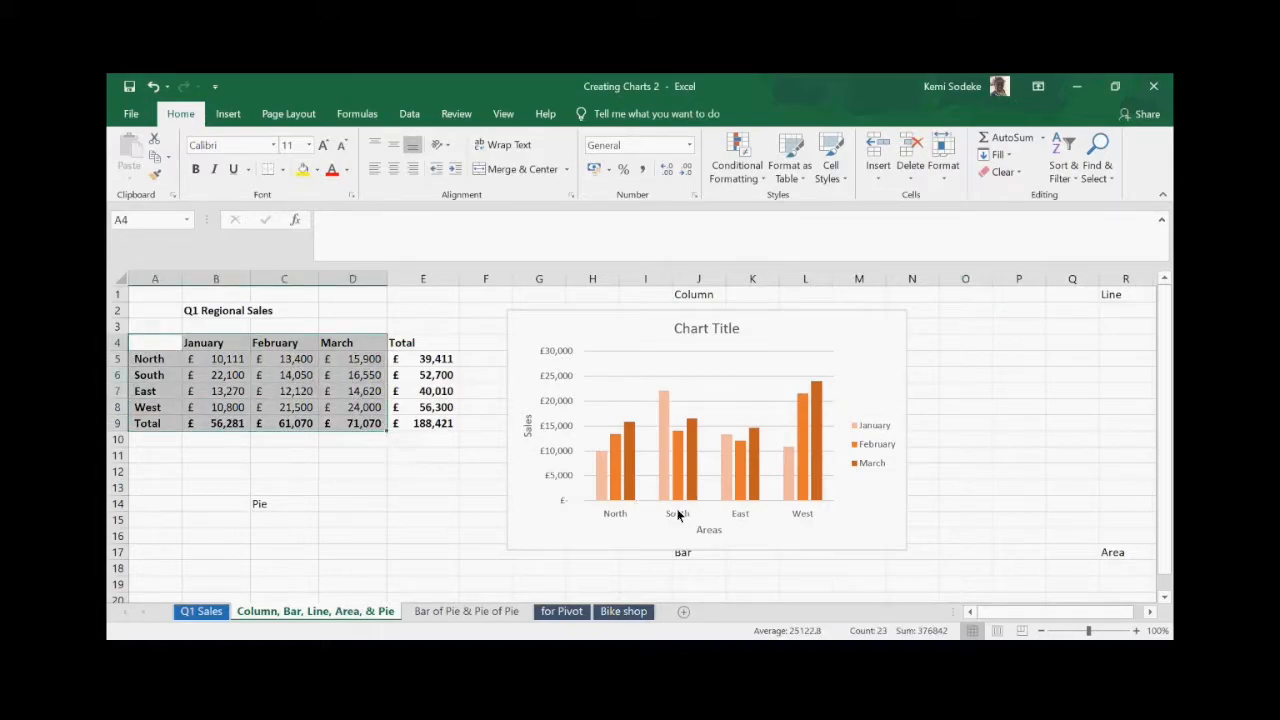
pyautogui.click(835, 86)
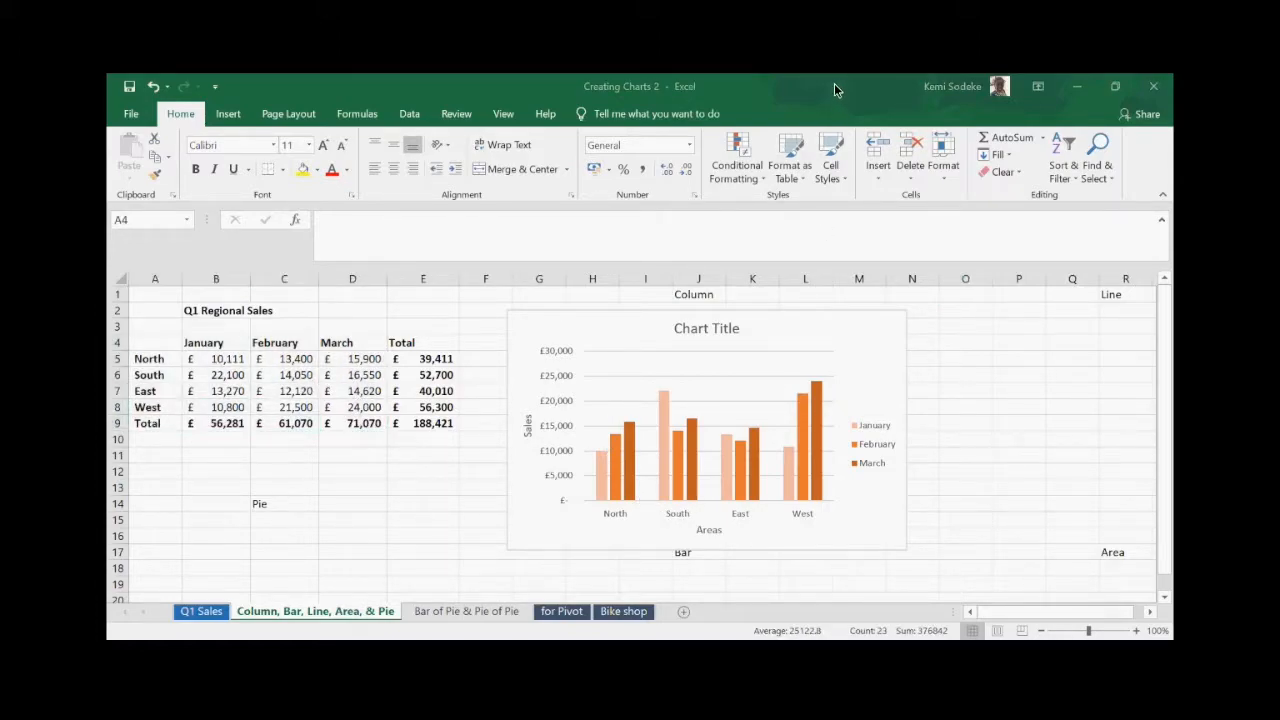
pyautogui.click(249, 350)
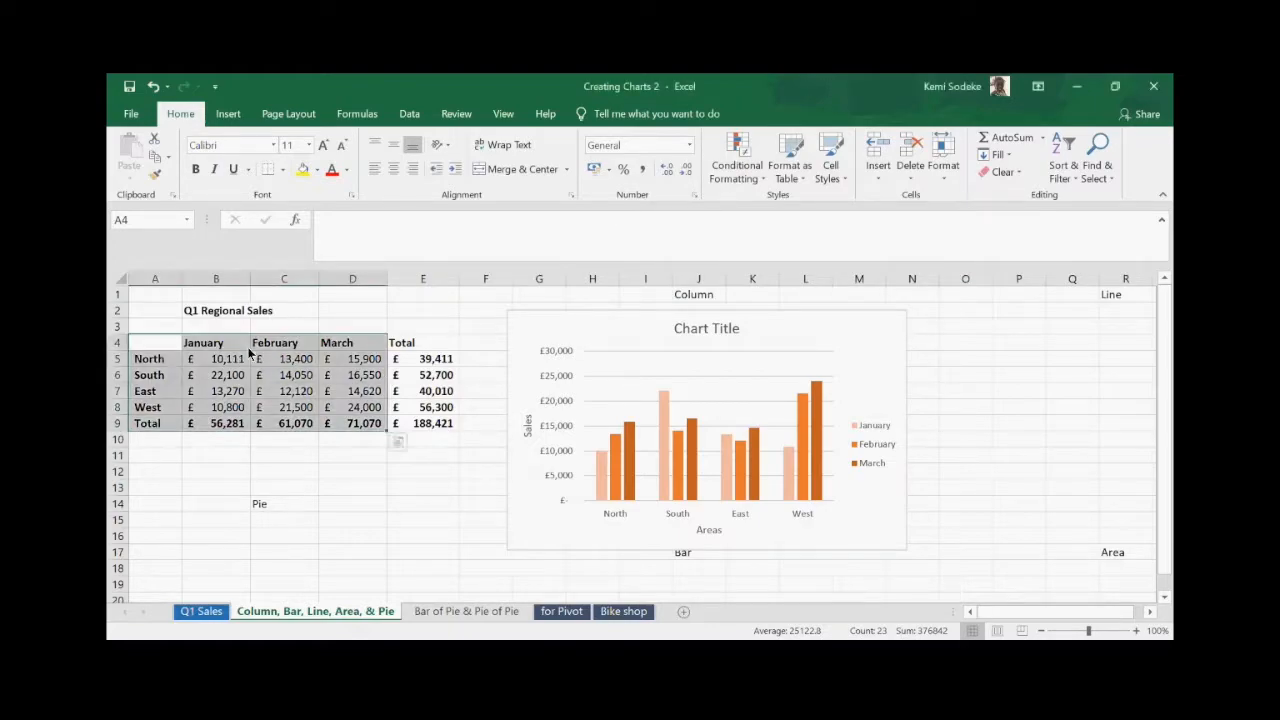
pyautogui.click(228, 117)
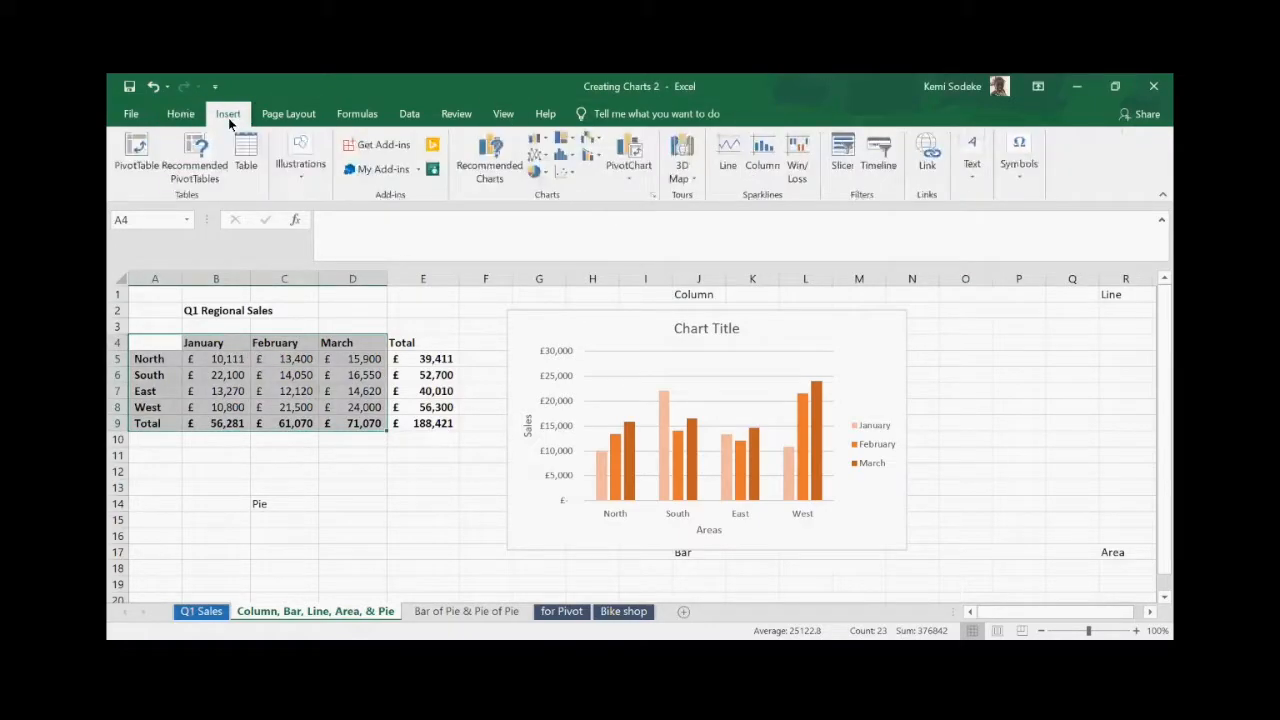
# - In the Insert Chart dialog's All Charts Line category, choose the Stacked Line subtype
pyautogui.click(652, 196)
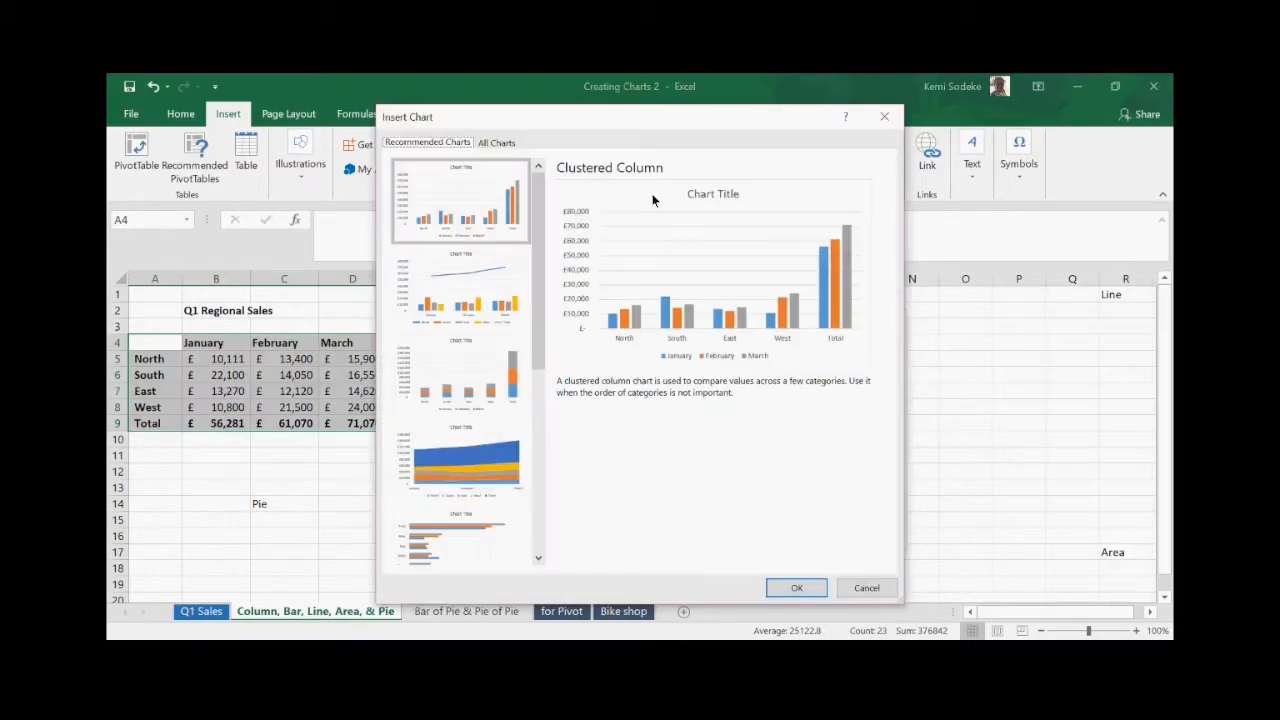
pyautogui.click(497, 143)
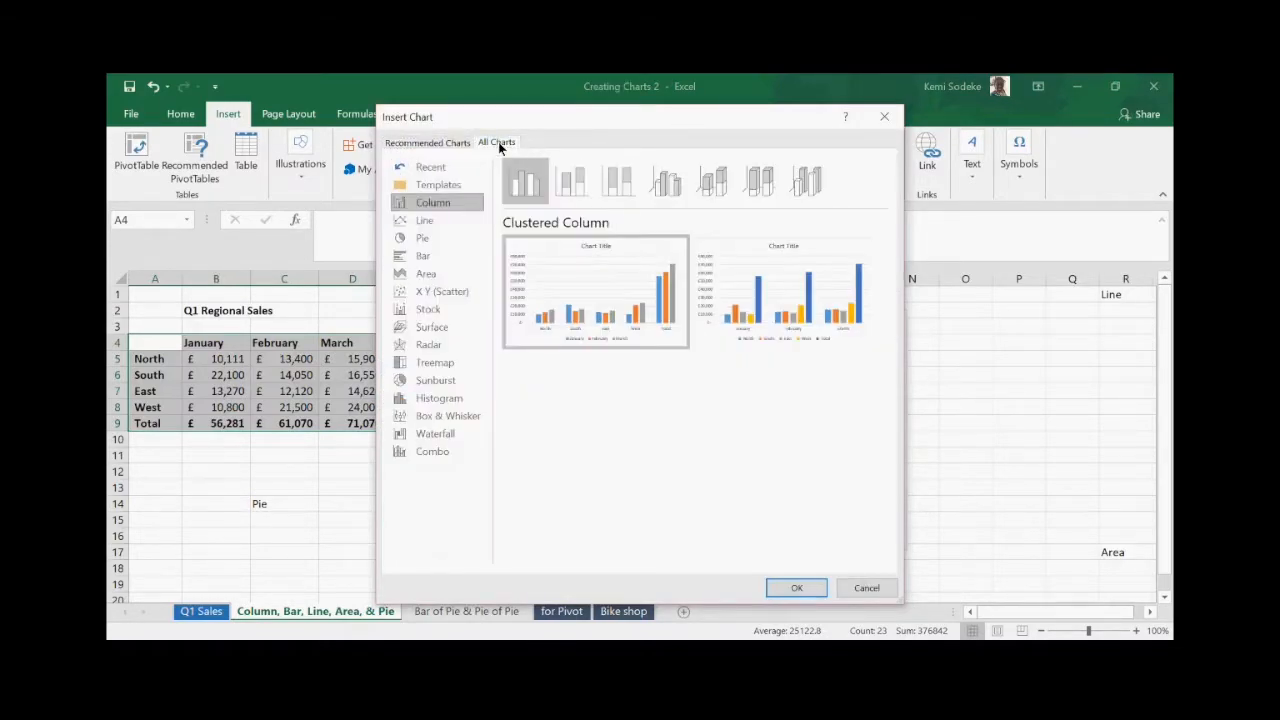
pyautogui.click(425, 221)
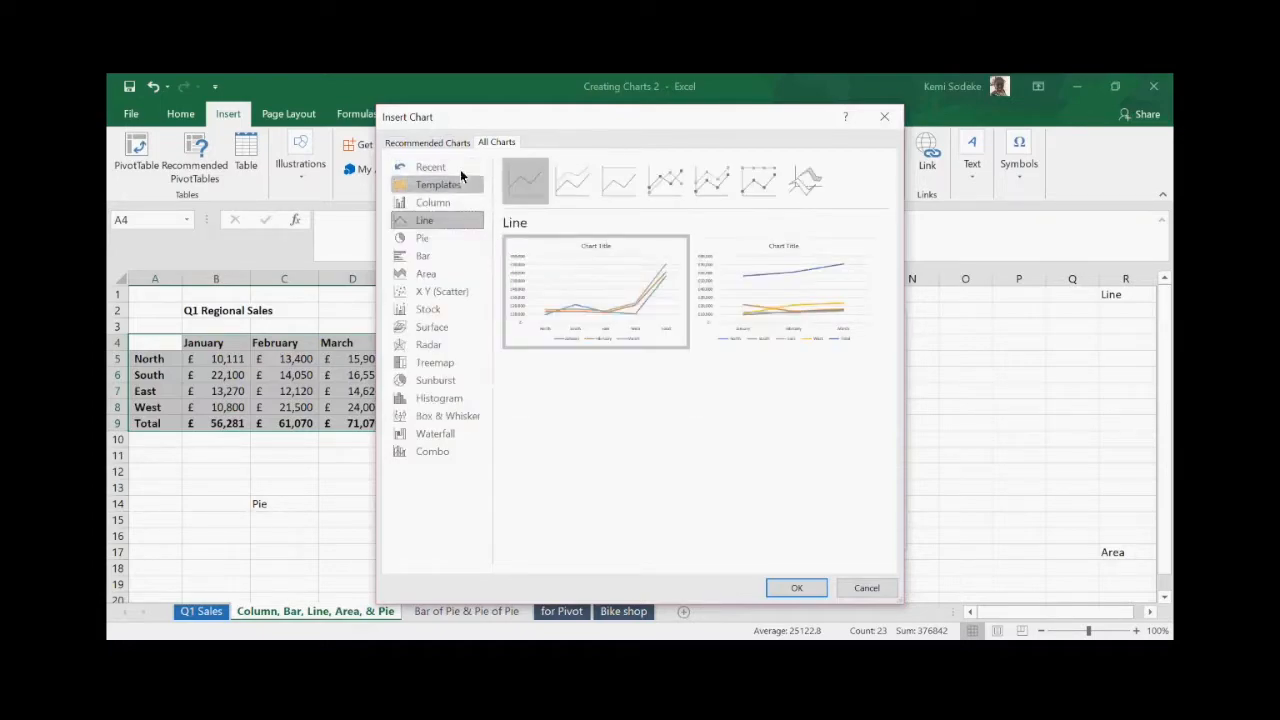
pyautogui.click(573, 185)
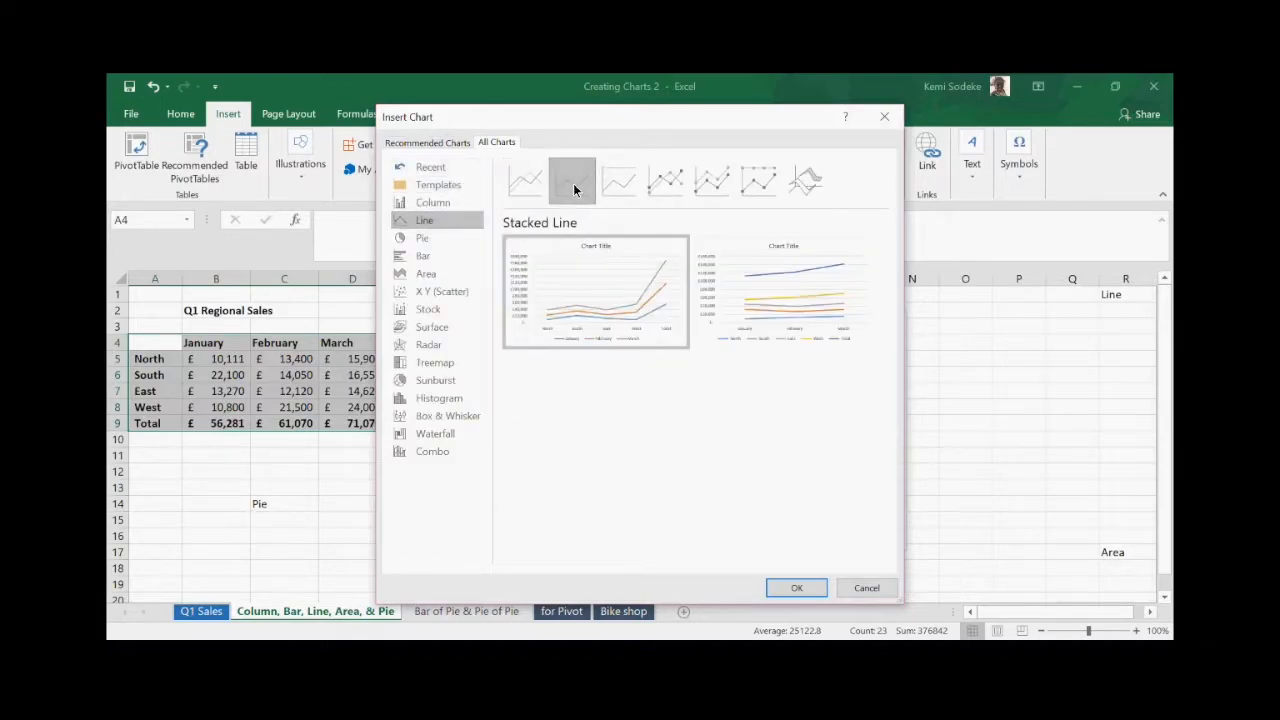
pyautogui.moveTo(622, 251)
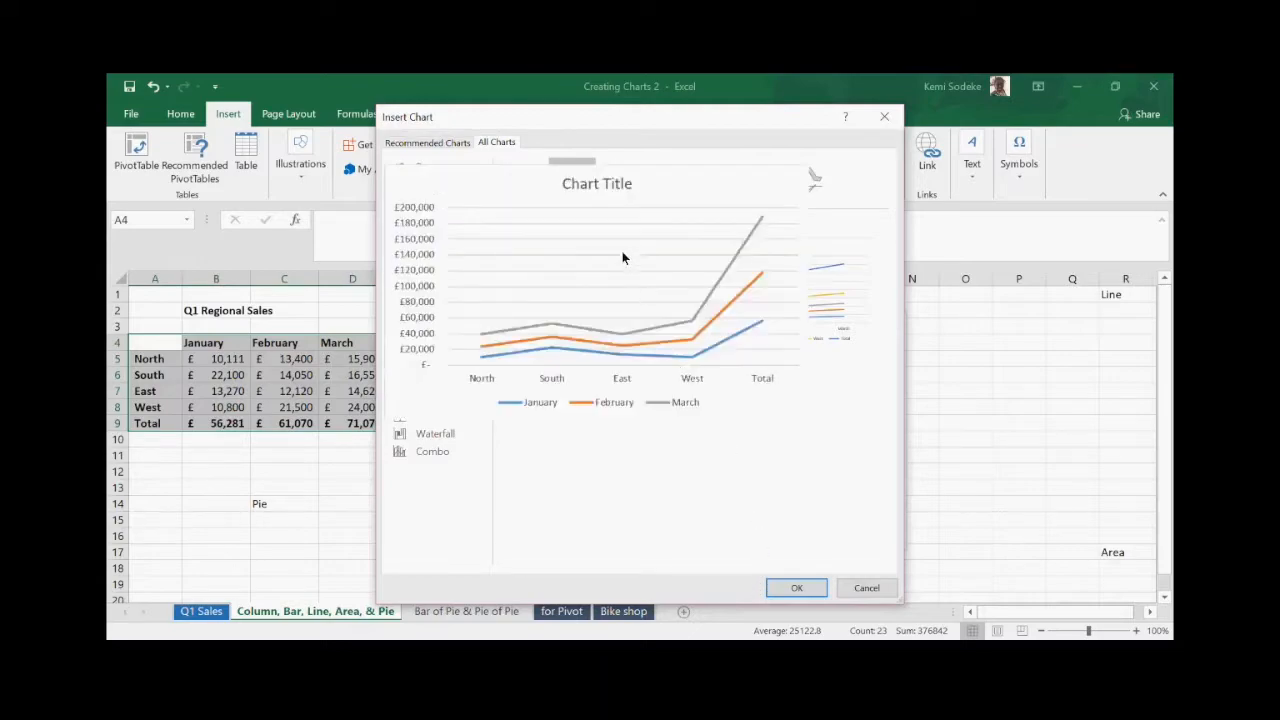
# - Insert the stacked line chart and drag it under the Line label, right of the column chart
pyautogui.click(797, 588)
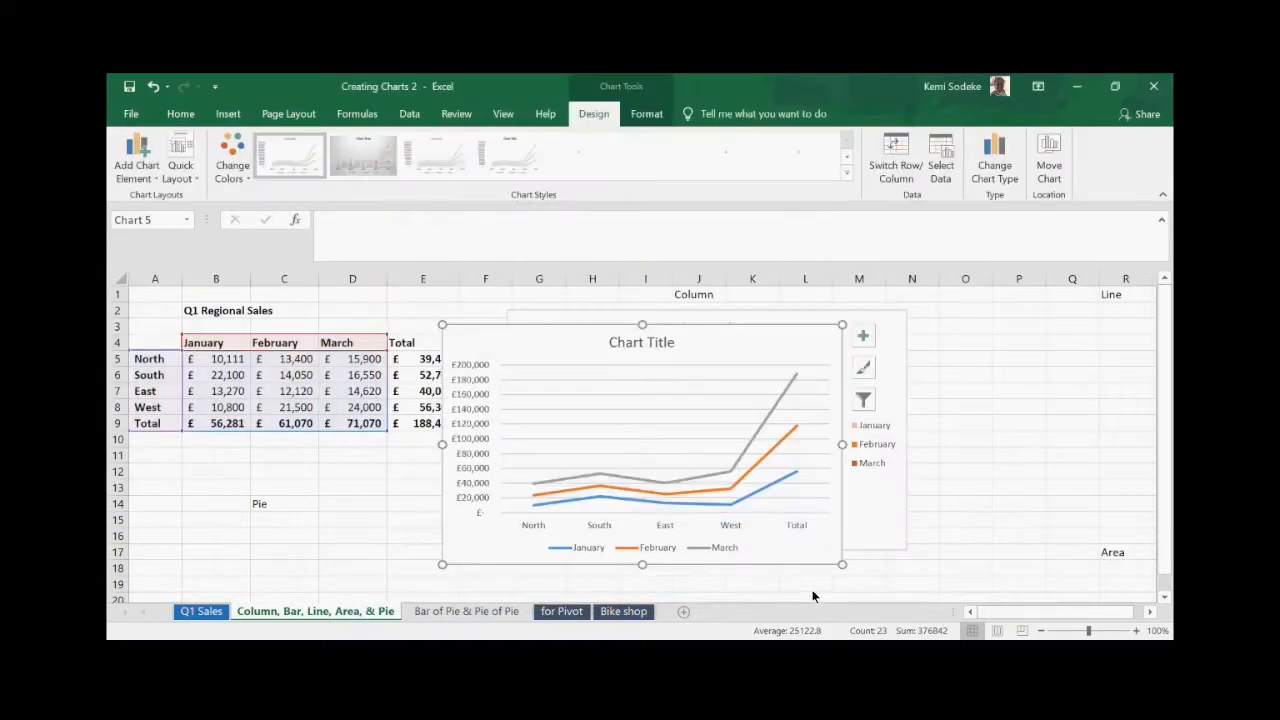
pyautogui.click(1151, 614)
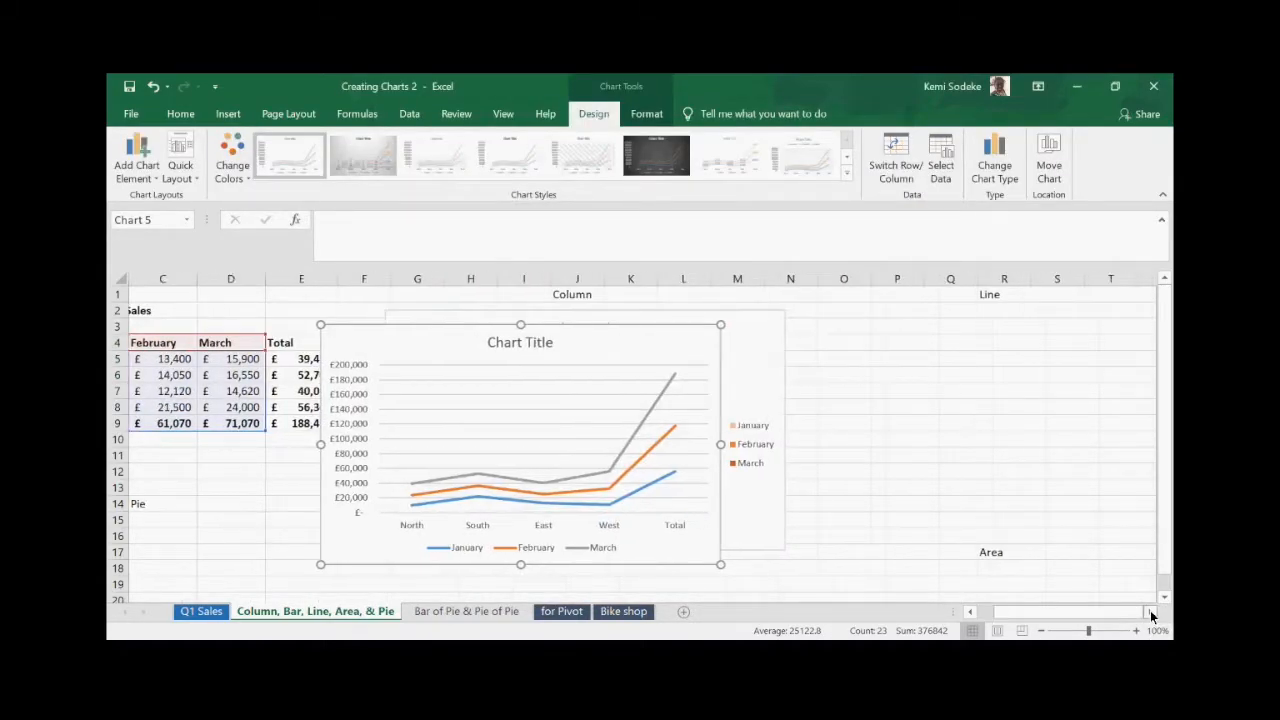
pyautogui.click(1151, 614)
pyautogui.moveTo(395, 340); pyautogui.dragTo(890, 321)
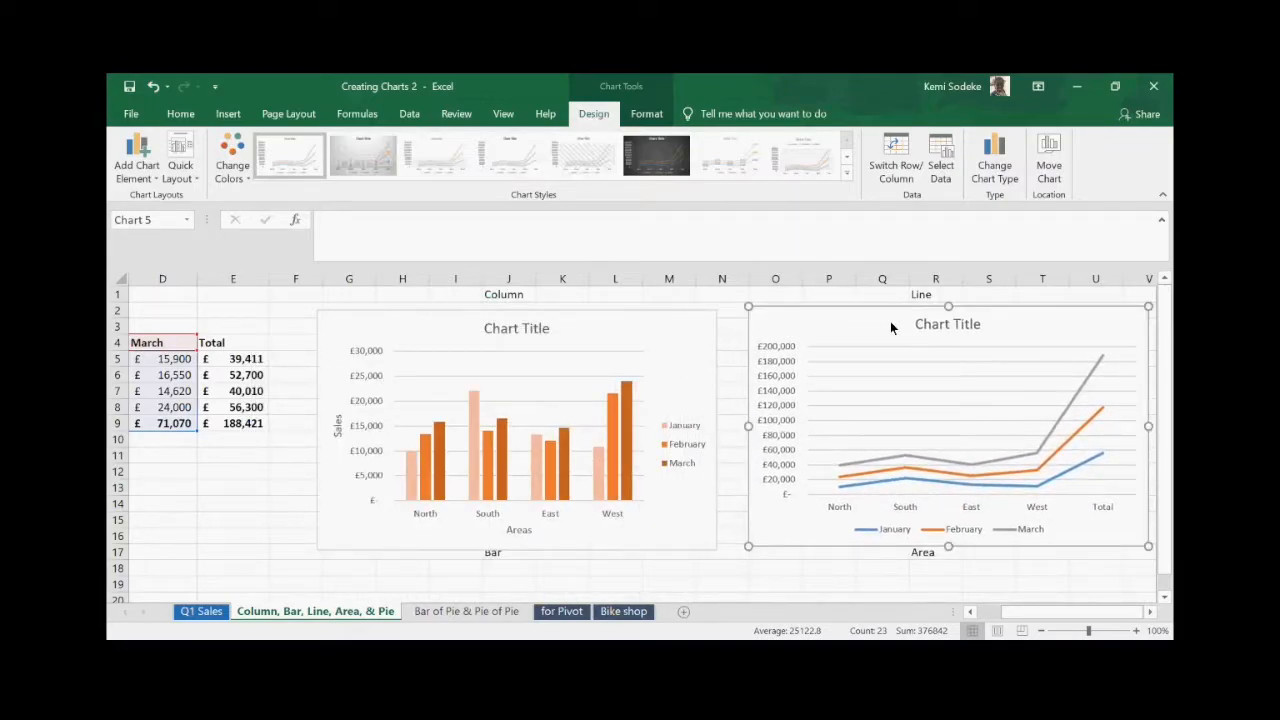
pyautogui.click(1151, 614)
pyautogui.click(1151, 614)
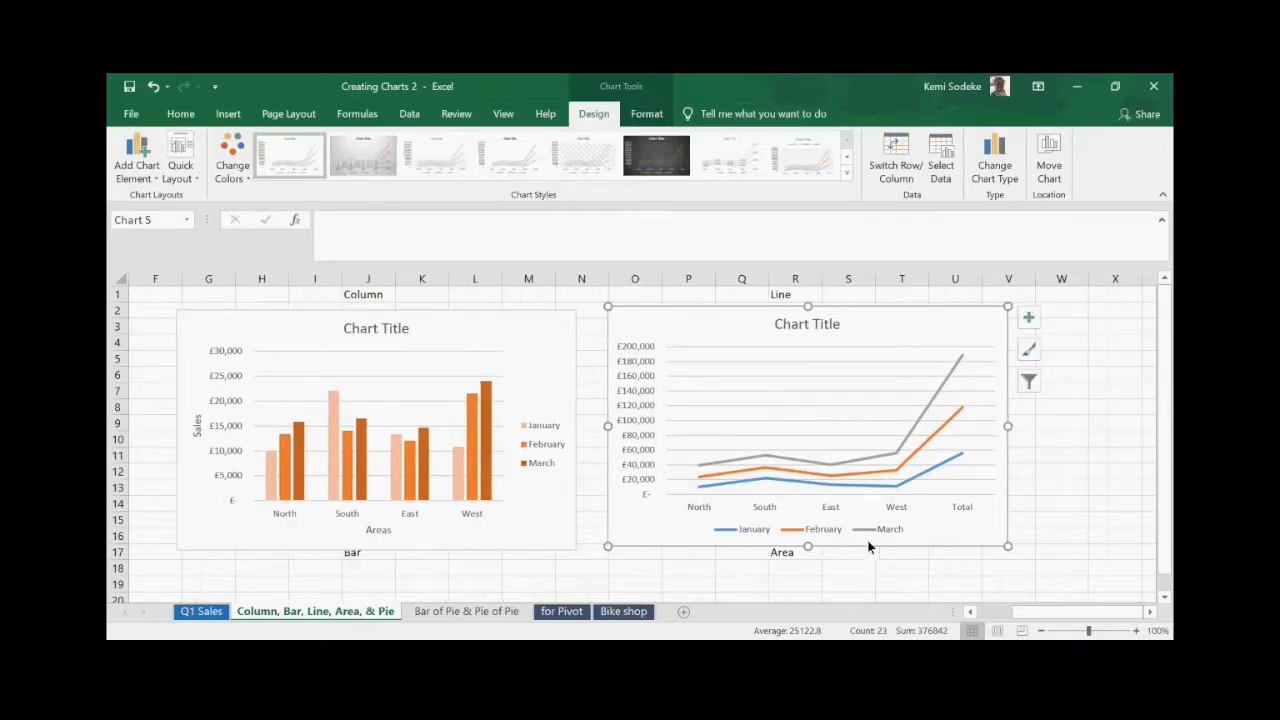
pyautogui.scroll(-1, 904, 505)
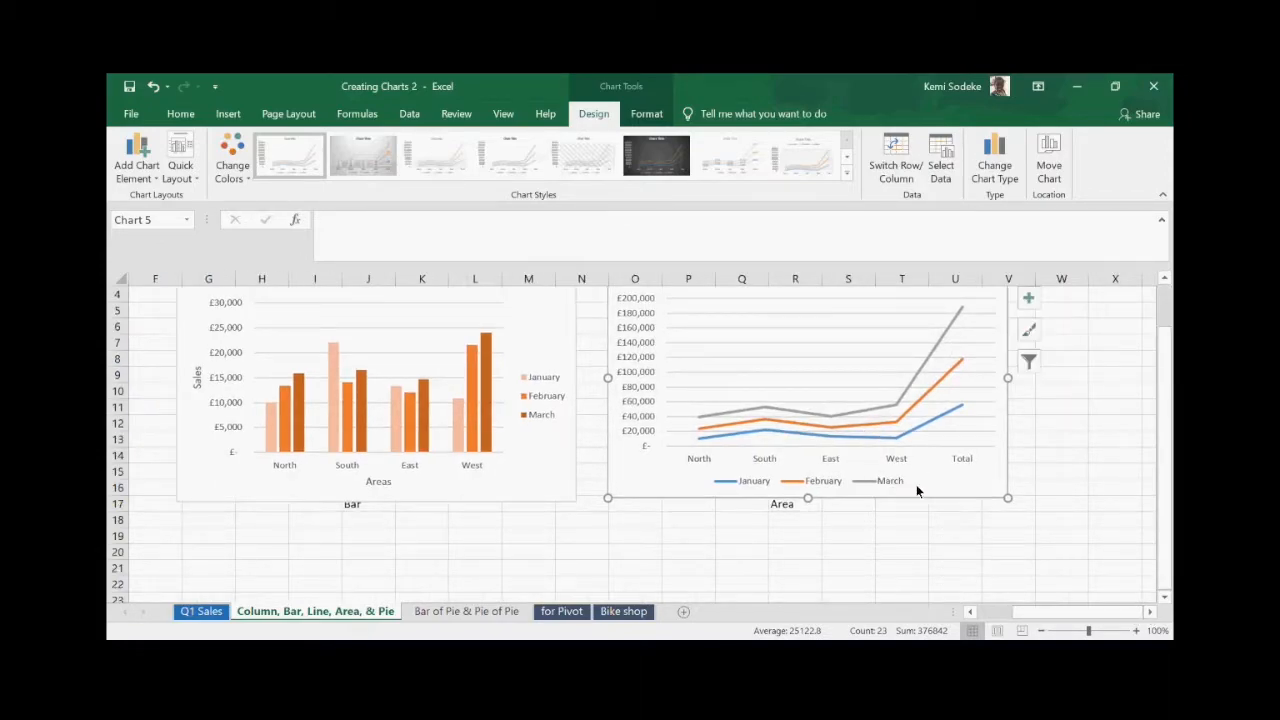
pyautogui.scroll(1, 938, 535)
pyautogui.scroll(-1, 938, 535)
pyautogui.scroll(-3, 940, 515)
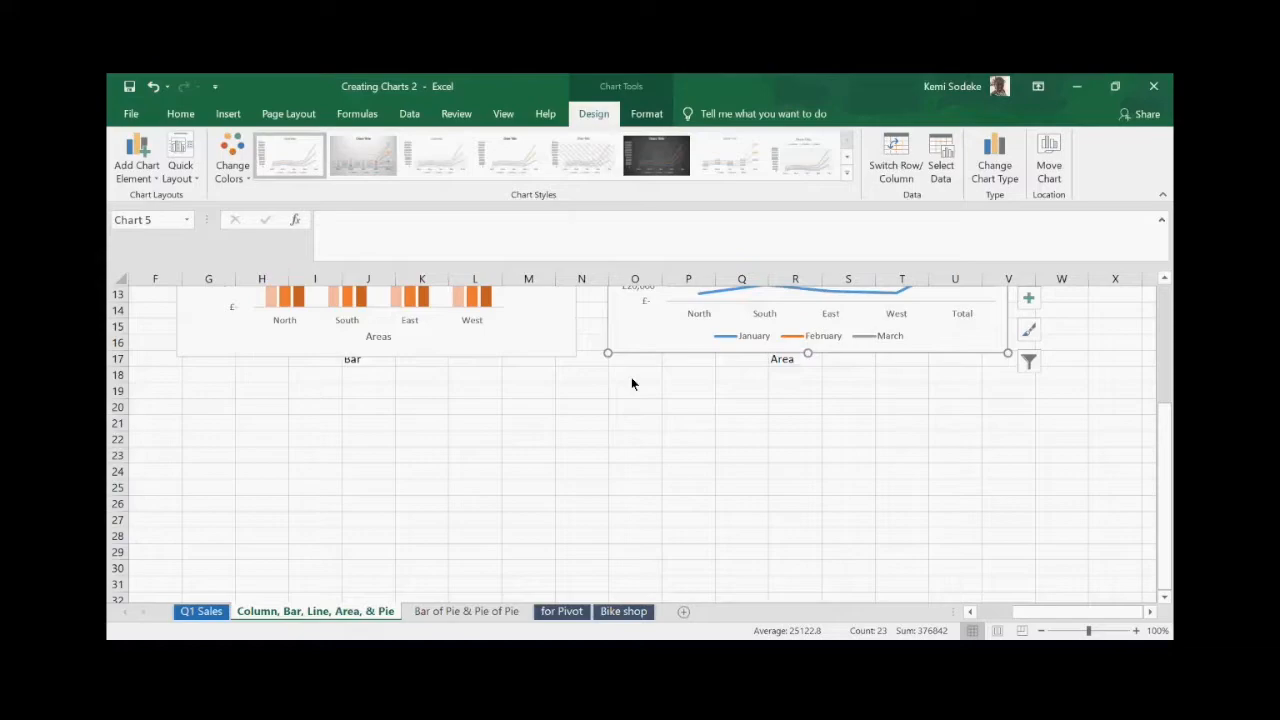
pyautogui.scroll(4, 1011, 552)
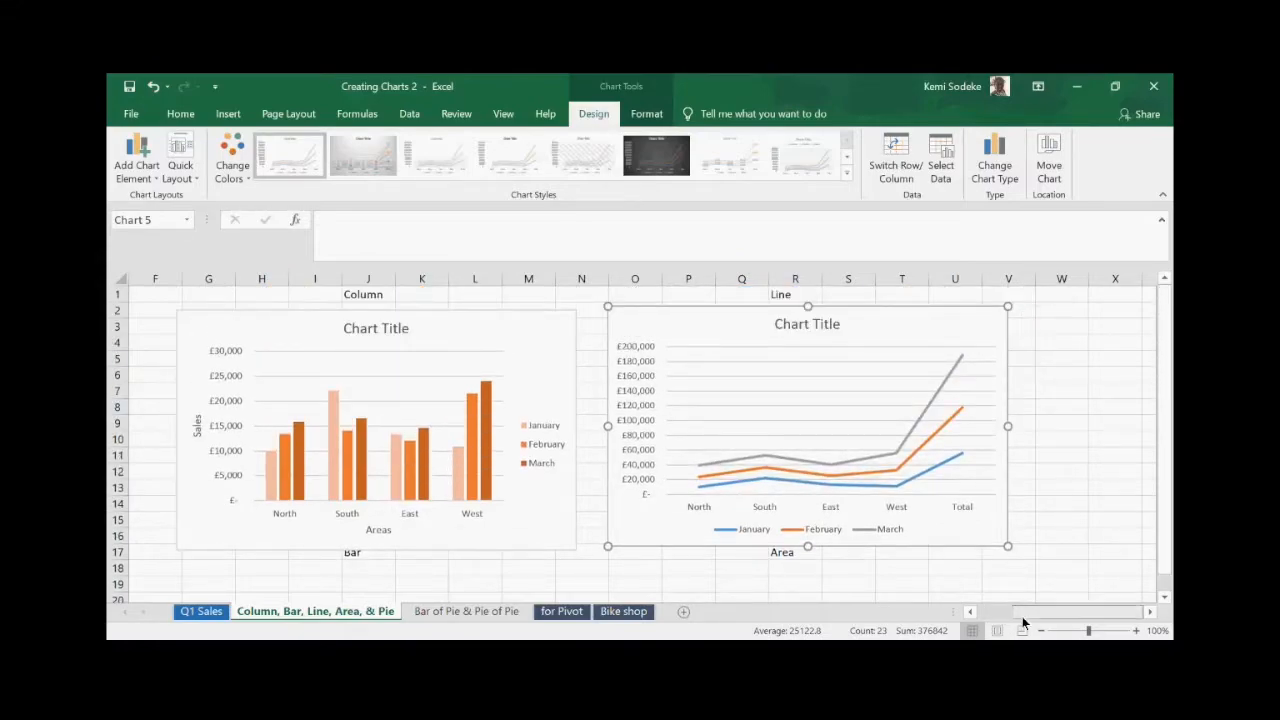
# - Scroll back to the data and select the regional monthly figures A4:D8
pyautogui.moveTo(1022, 614); pyautogui.dragTo(986, 606)
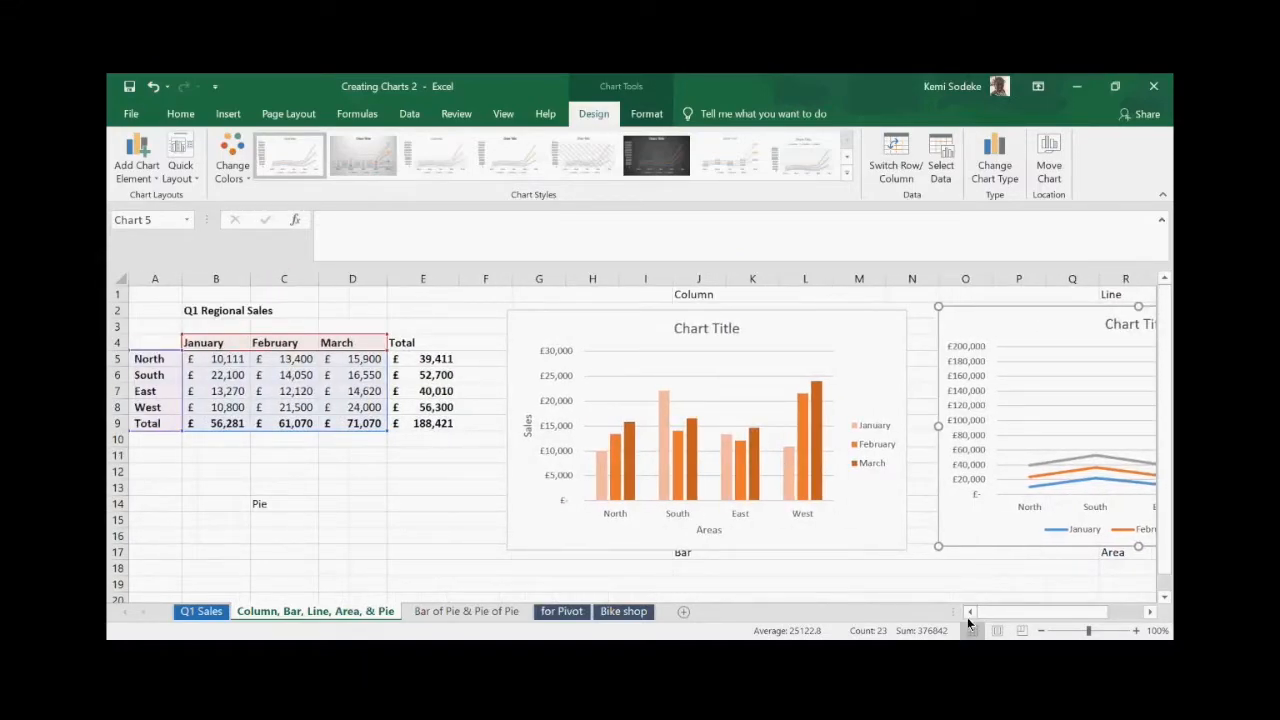
pyautogui.scroll(-2, 540, 429)
pyautogui.scroll(2, 458, 543)
pyautogui.click(257, 343)
pyautogui.moveTo(146, 344); pyautogui.dragTo(355, 413)
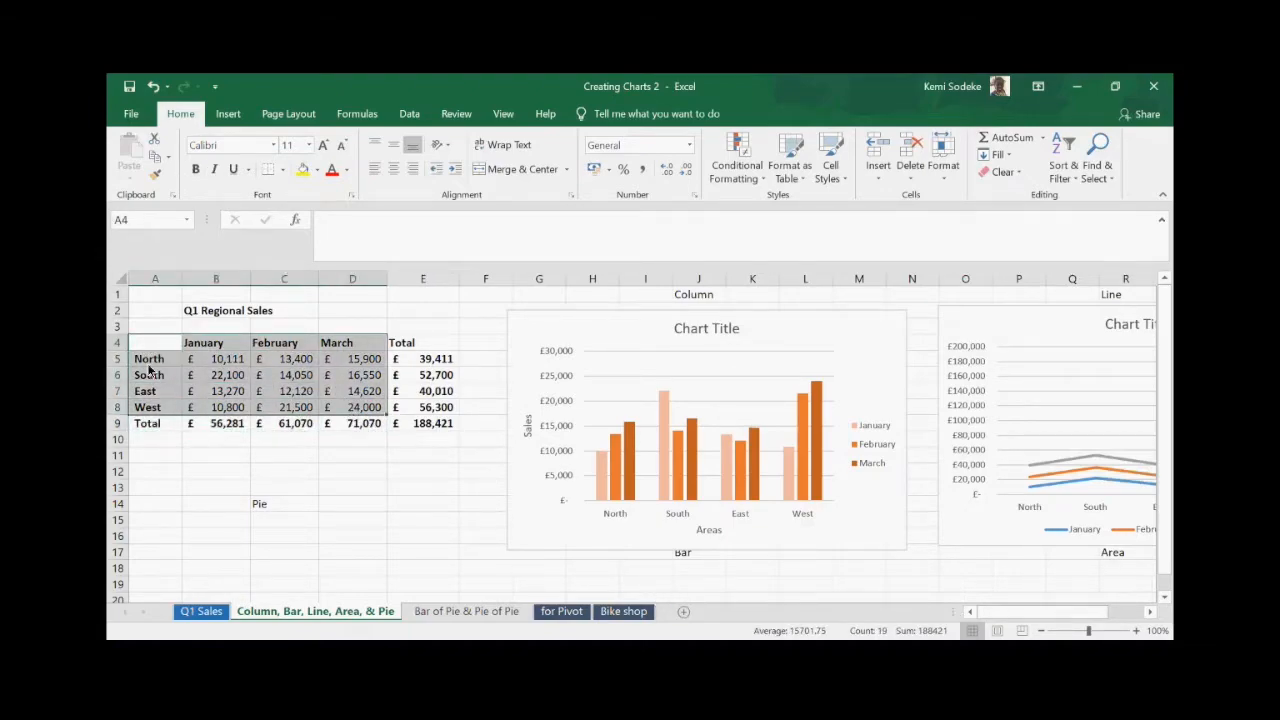
# - Insert a Pie chart from All Charts showing January sales for North, South, East and West
pyautogui.scroll(-2, 282, 493)
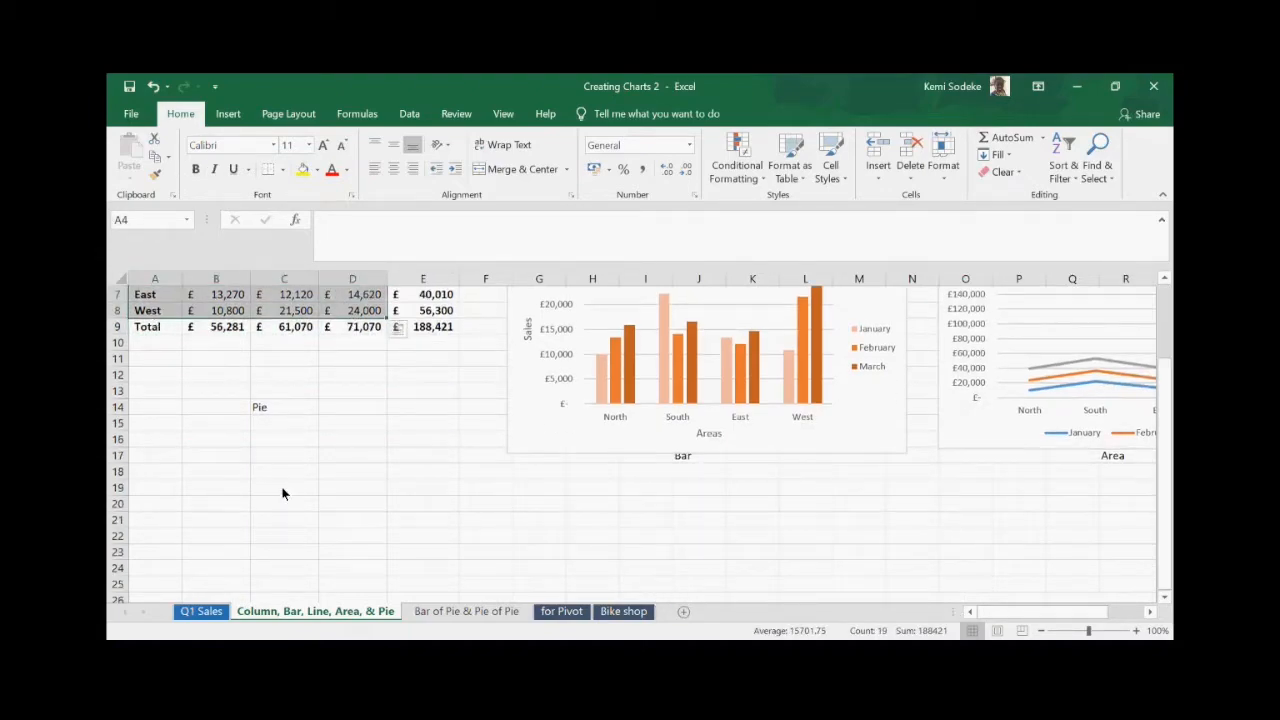
pyautogui.click(228, 113)
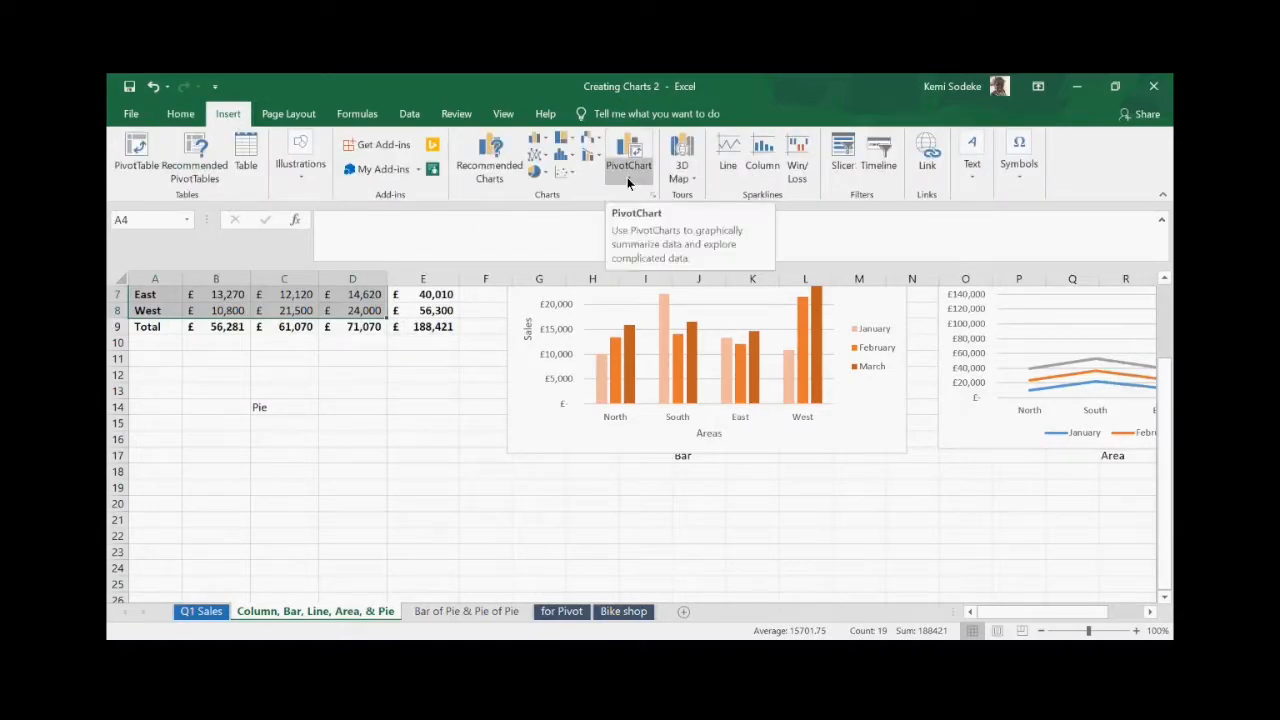
pyautogui.click(652, 195)
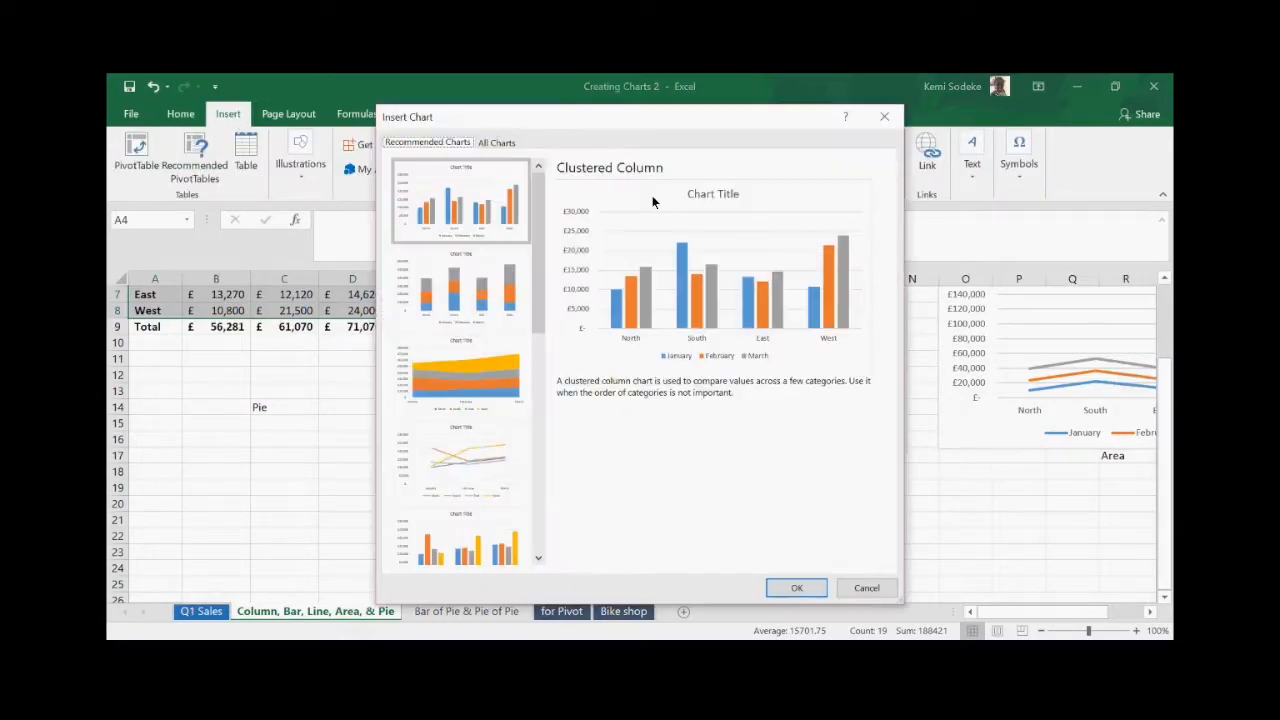
pyautogui.click(505, 142)
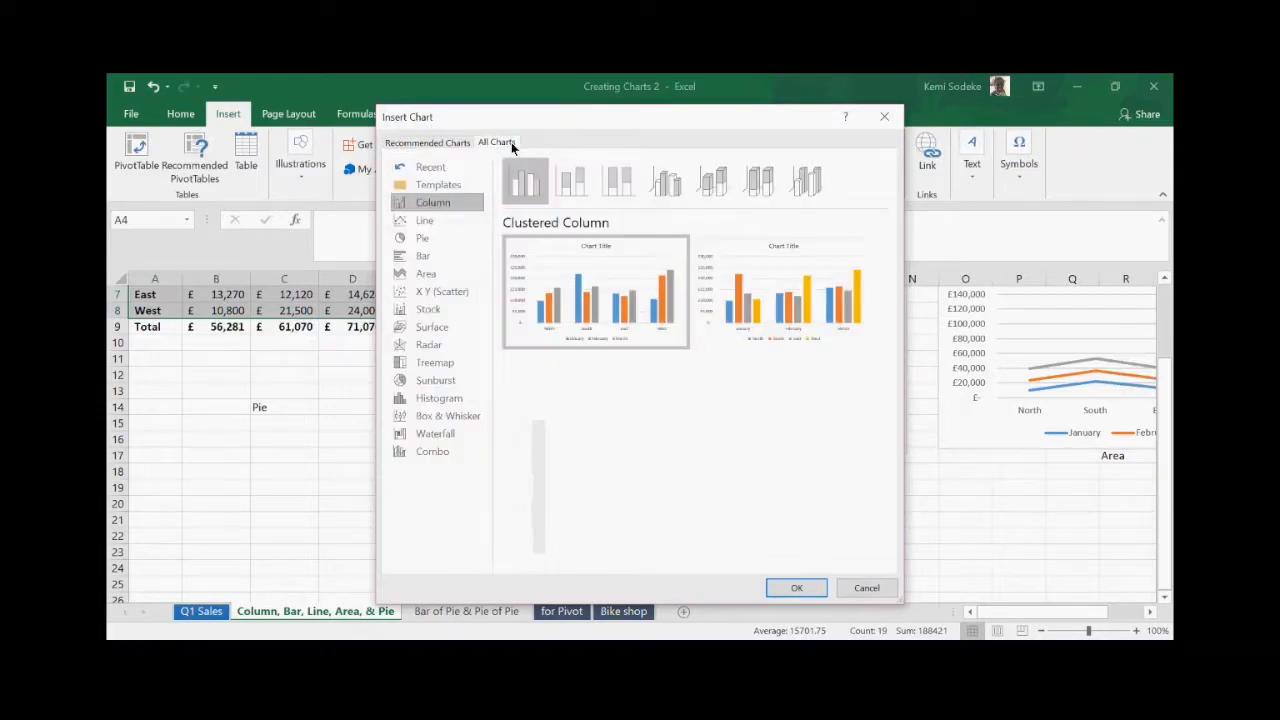
pyautogui.click(425, 238)
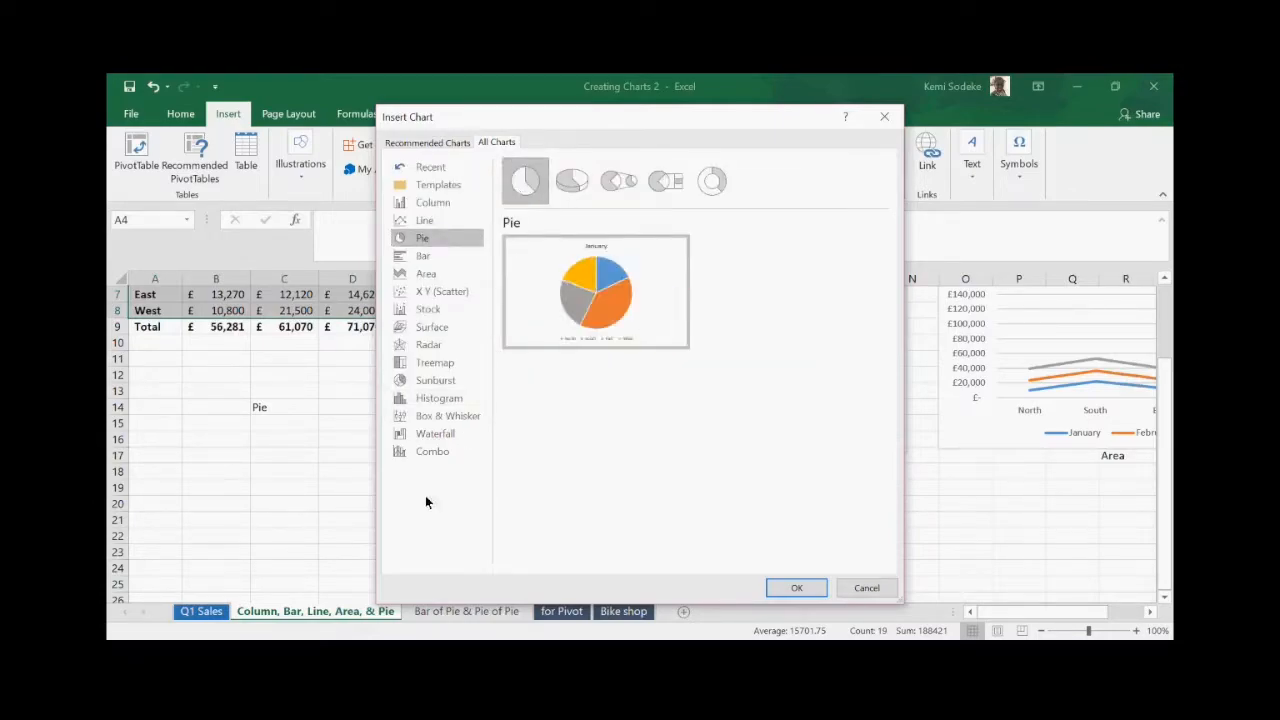
pyautogui.click(796, 588)
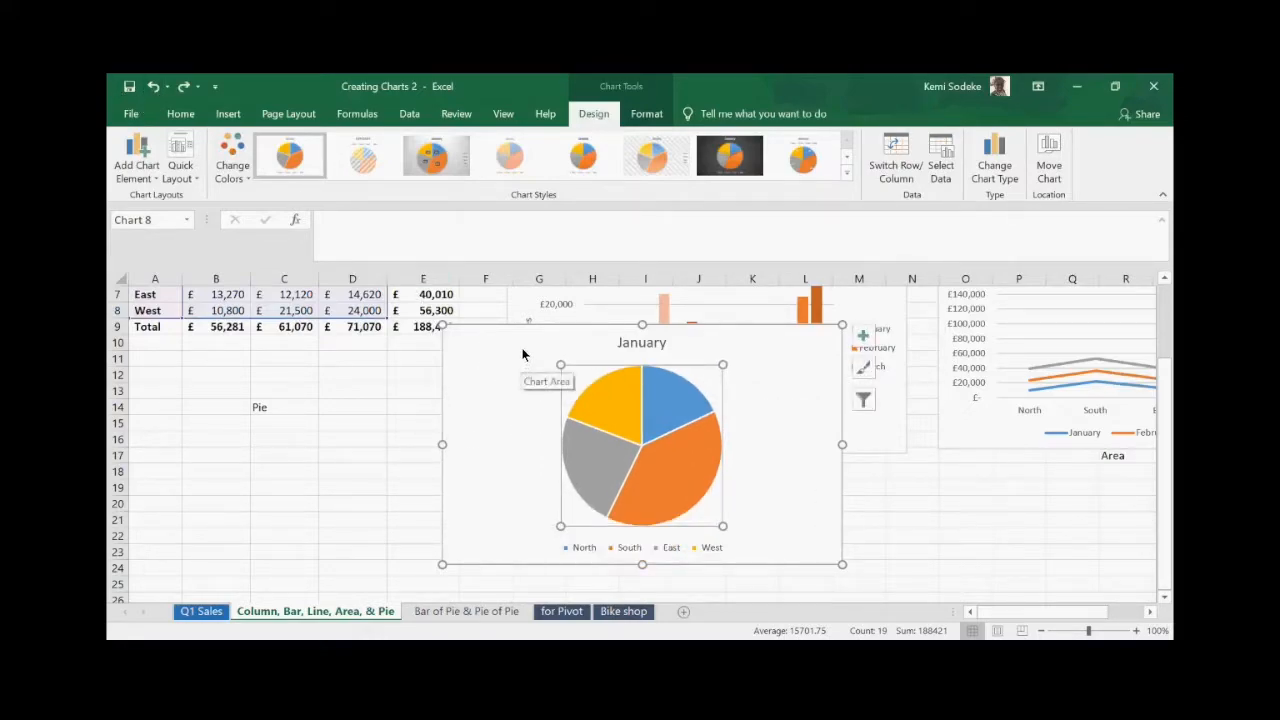
# - Place the January pie chart beneath the Pie label and turn on its Legend
pyautogui.moveTo(525, 339); pyautogui.dragTo(198, 450)
pyautogui.scroll(-2, 623, 552)
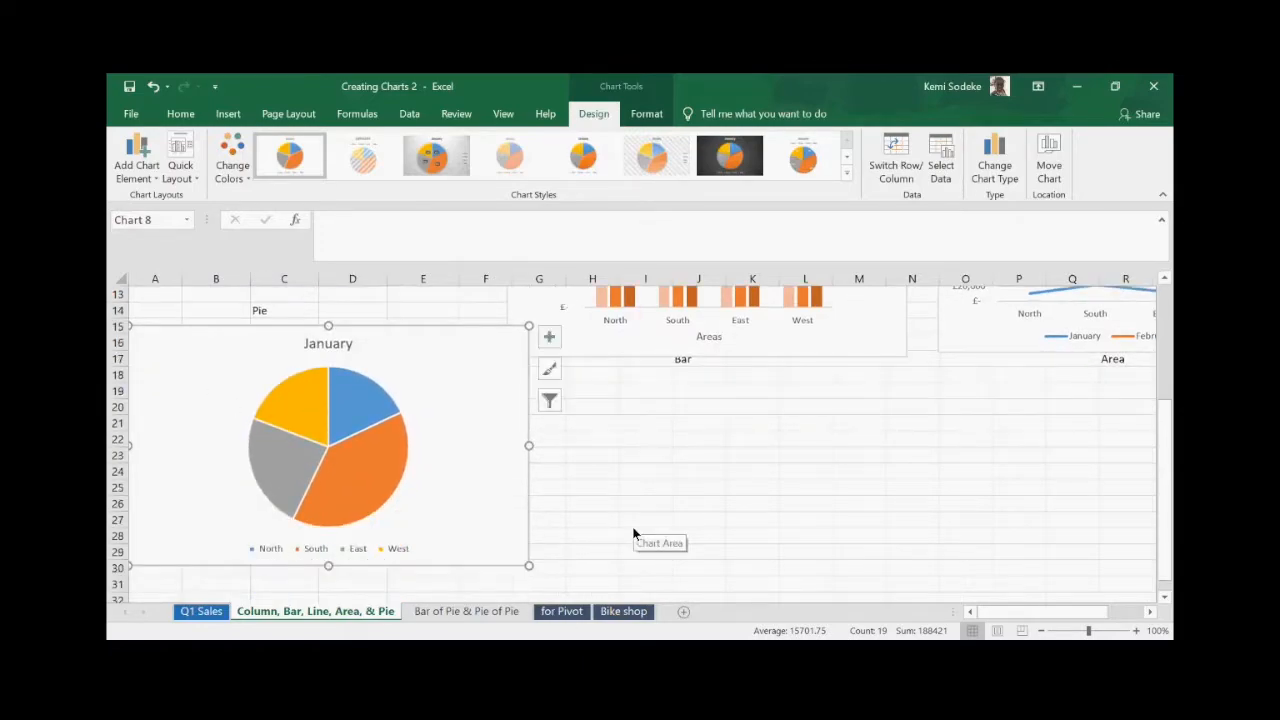
pyautogui.scroll(1, 506, 468)
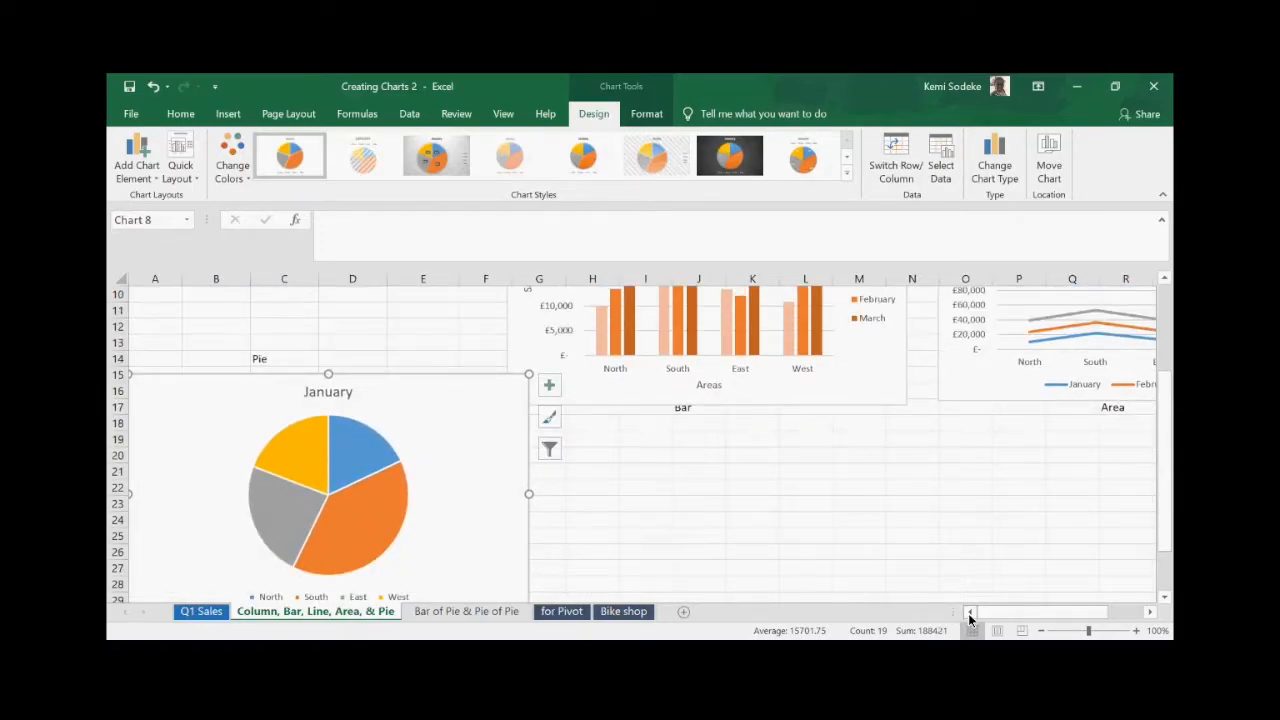
pyautogui.scroll(-1, 508, 414)
pyautogui.scroll(1, 503, 433)
pyautogui.click(549, 385)
pyautogui.click(584, 442)
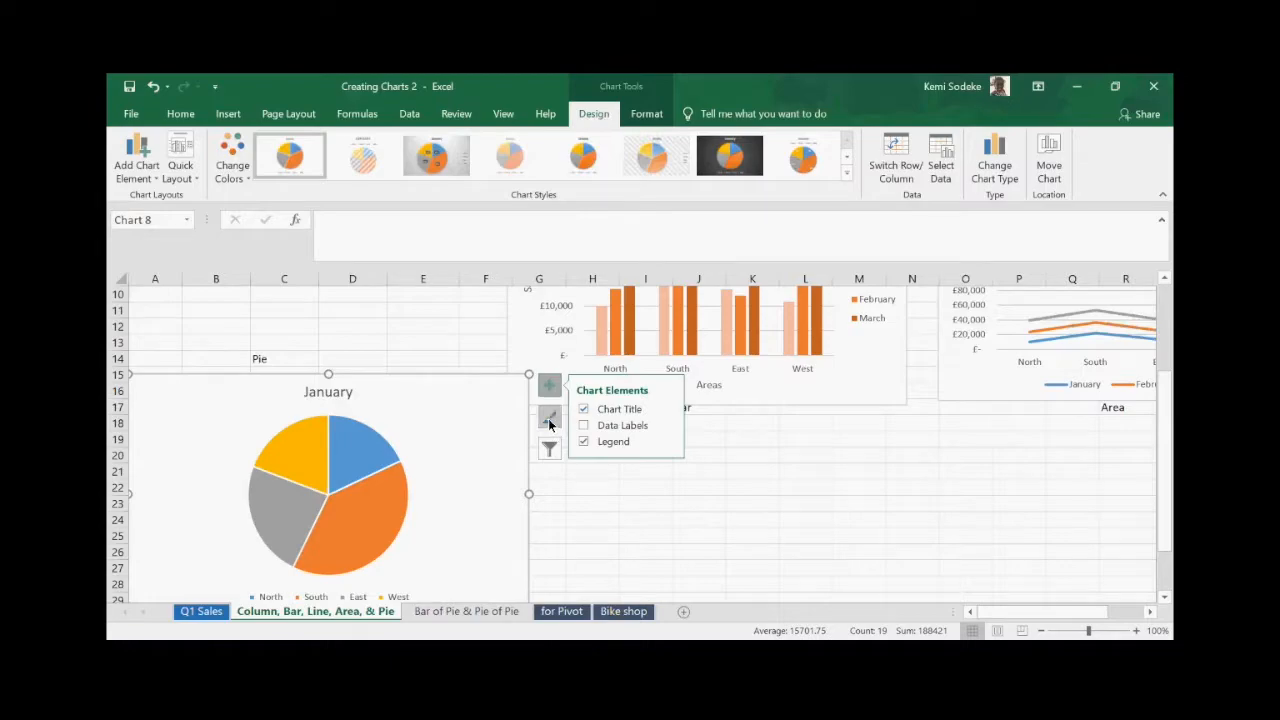
# - Apply the third chart style to the January pie, adding percentage labels and shading
pyautogui.click(548, 418)
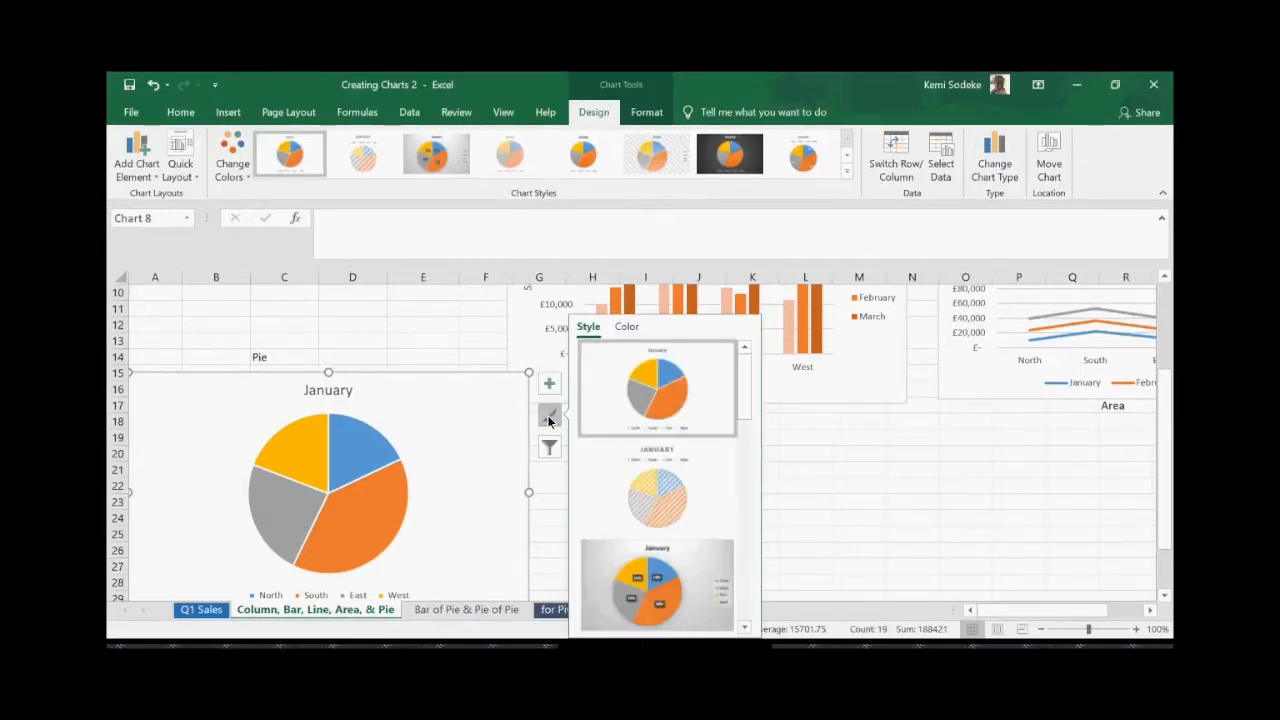
pyautogui.click(654, 604)
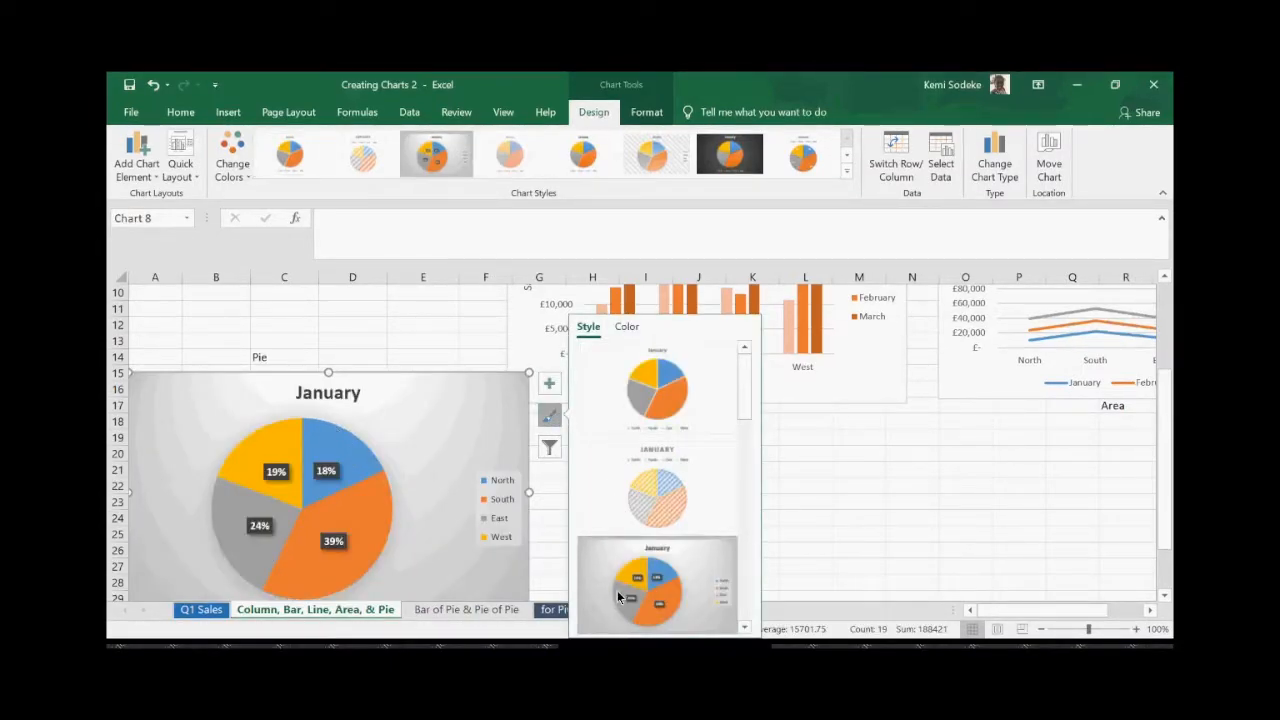
pyautogui.click(795, 552)
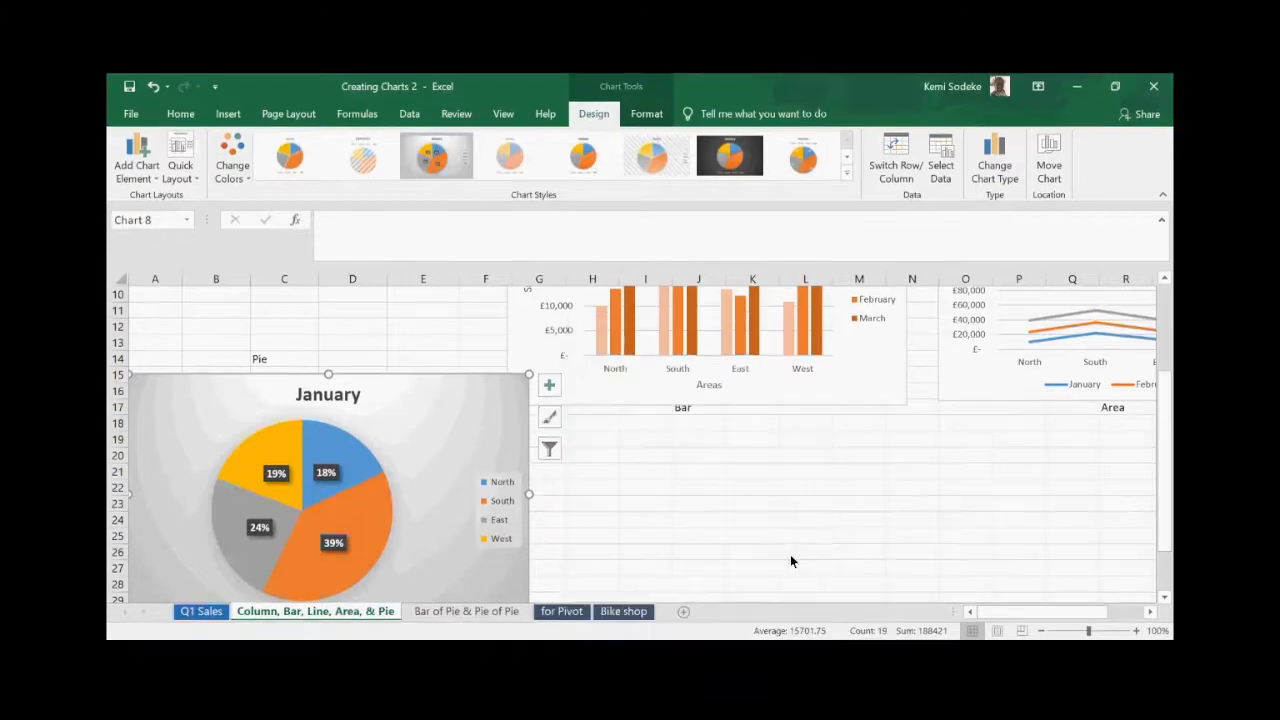
# - Recolour the January pie with the second Colorful palette in blue and grey
pyautogui.click(423, 436)
pyautogui.click(548, 418)
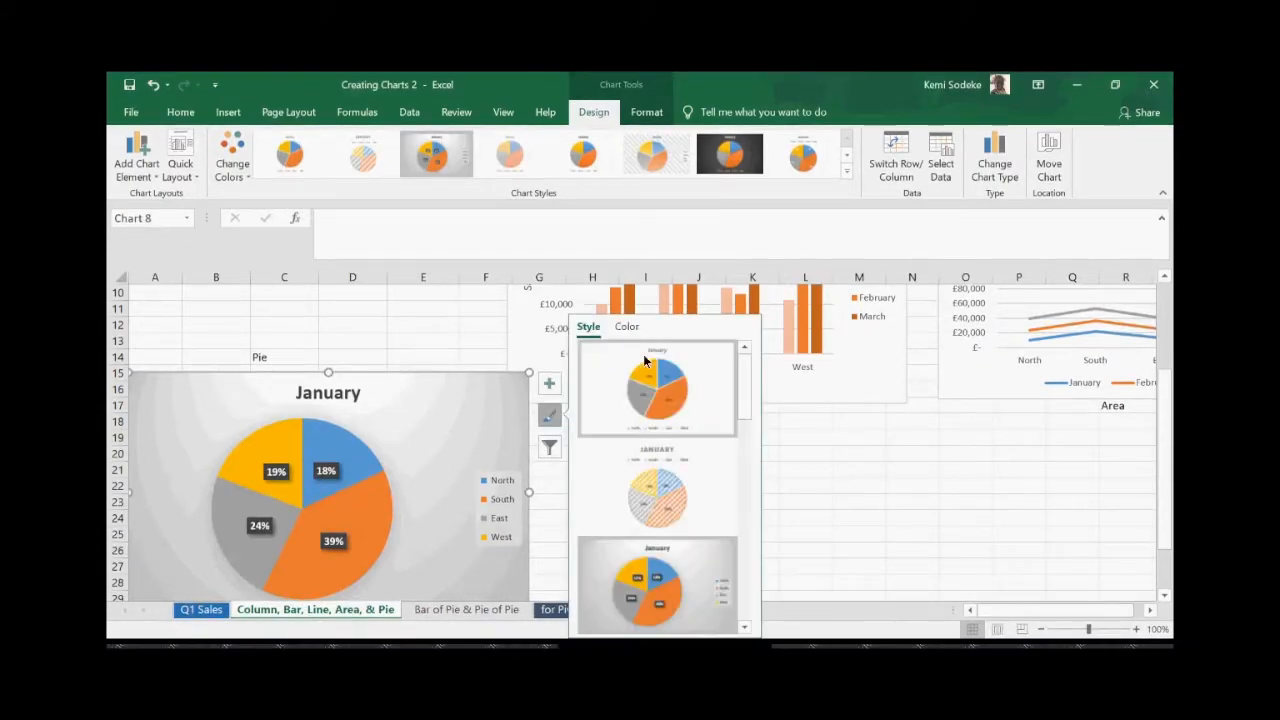
pyautogui.click(626, 326)
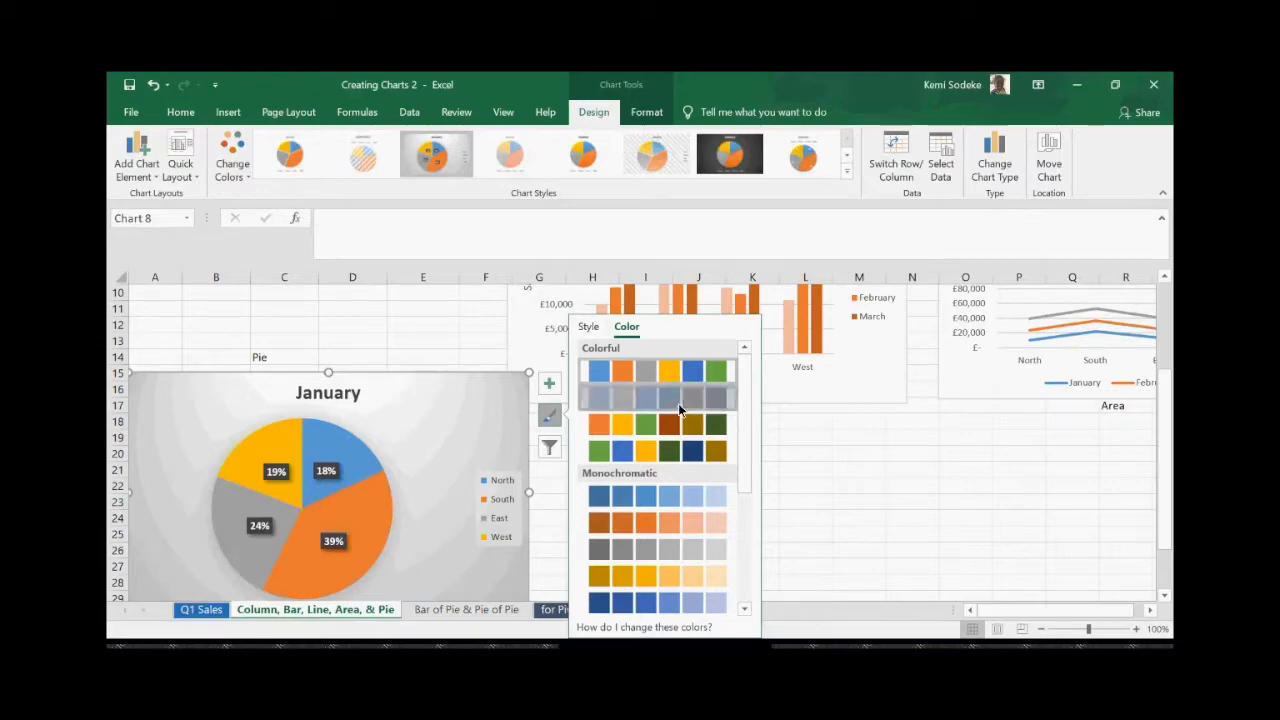
pyautogui.click(678, 398)
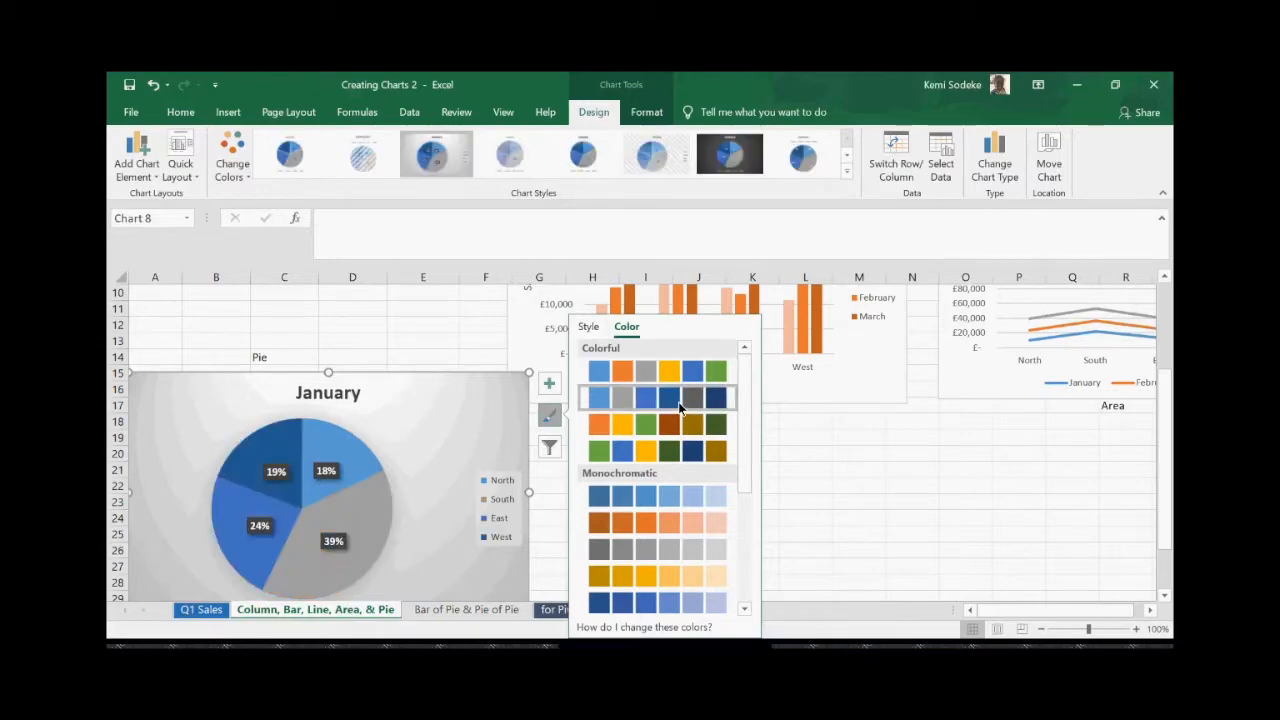
pyautogui.click(564, 507)
pyautogui.scroll(2, 848, 493)
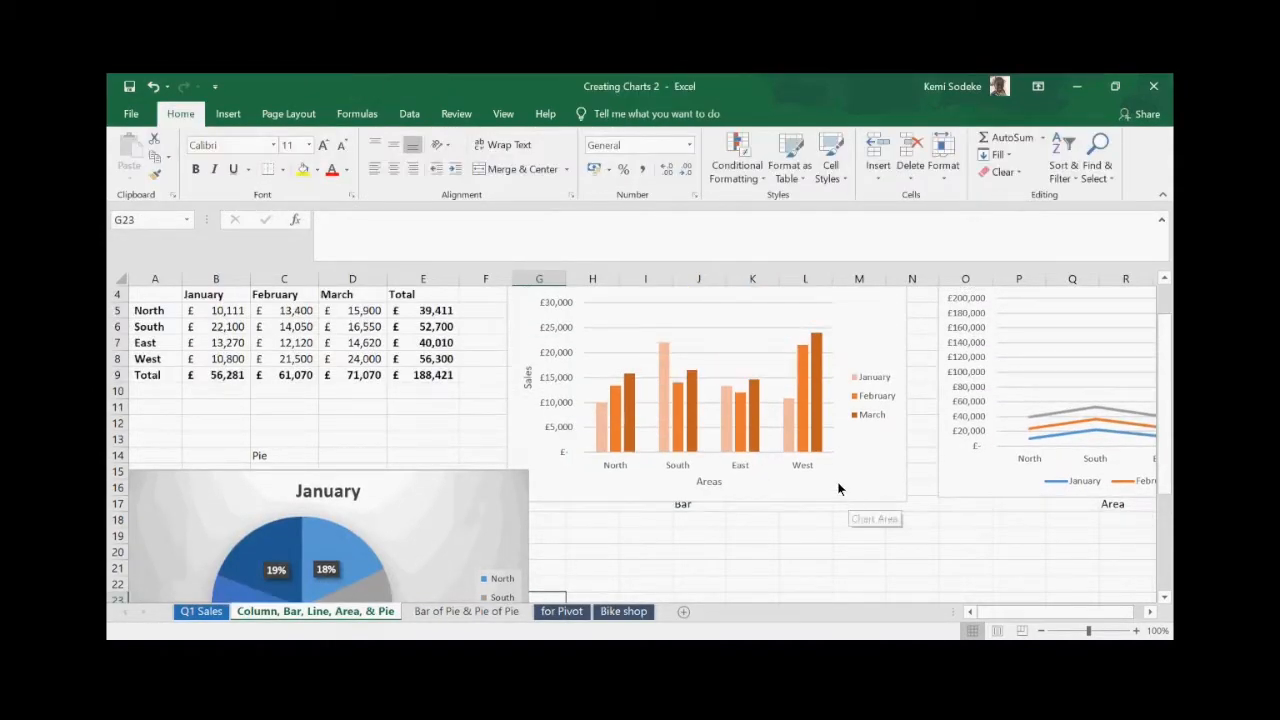
# - Select A4:D8 and insert a Stacked Bar chart of January–March regional sales
pyautogui.scroll(-2, 730, 495)
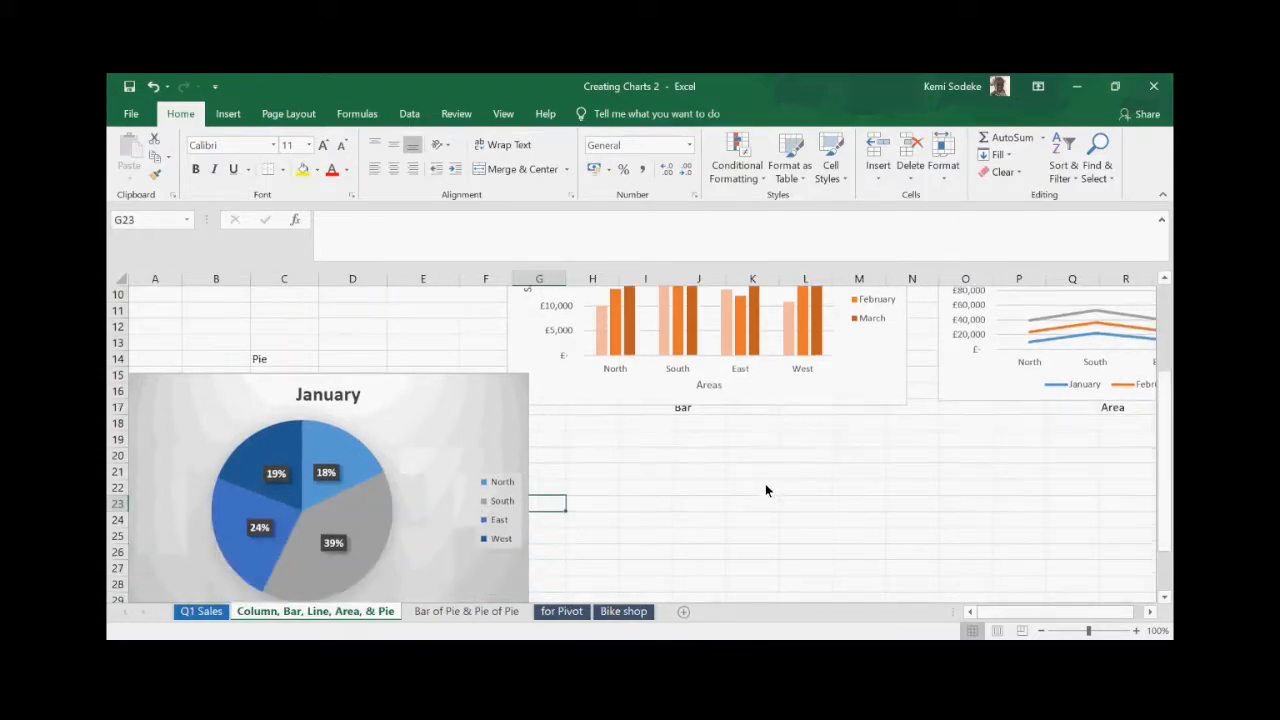
pyautogui.scroll(2, 660, 492)
pyautogui.moveTo(158, 296); pyautogui.dragTo(360, 360)
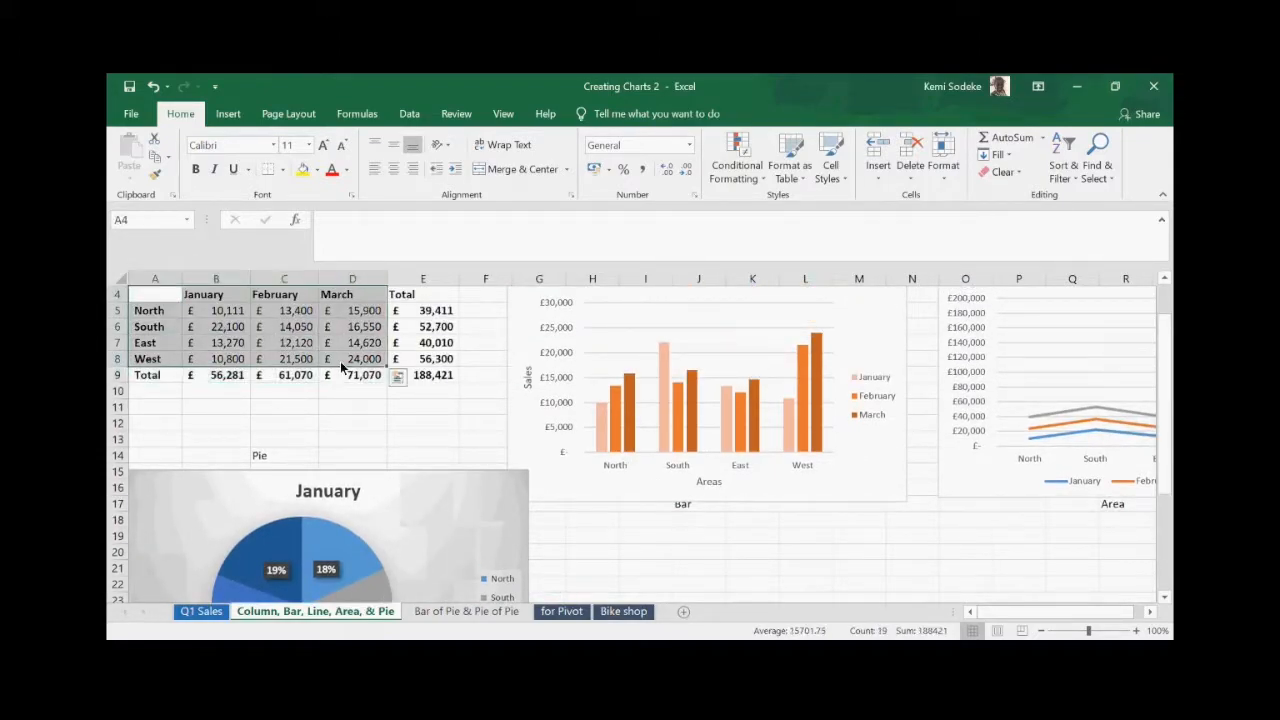
pyautogui.click(229, 113)
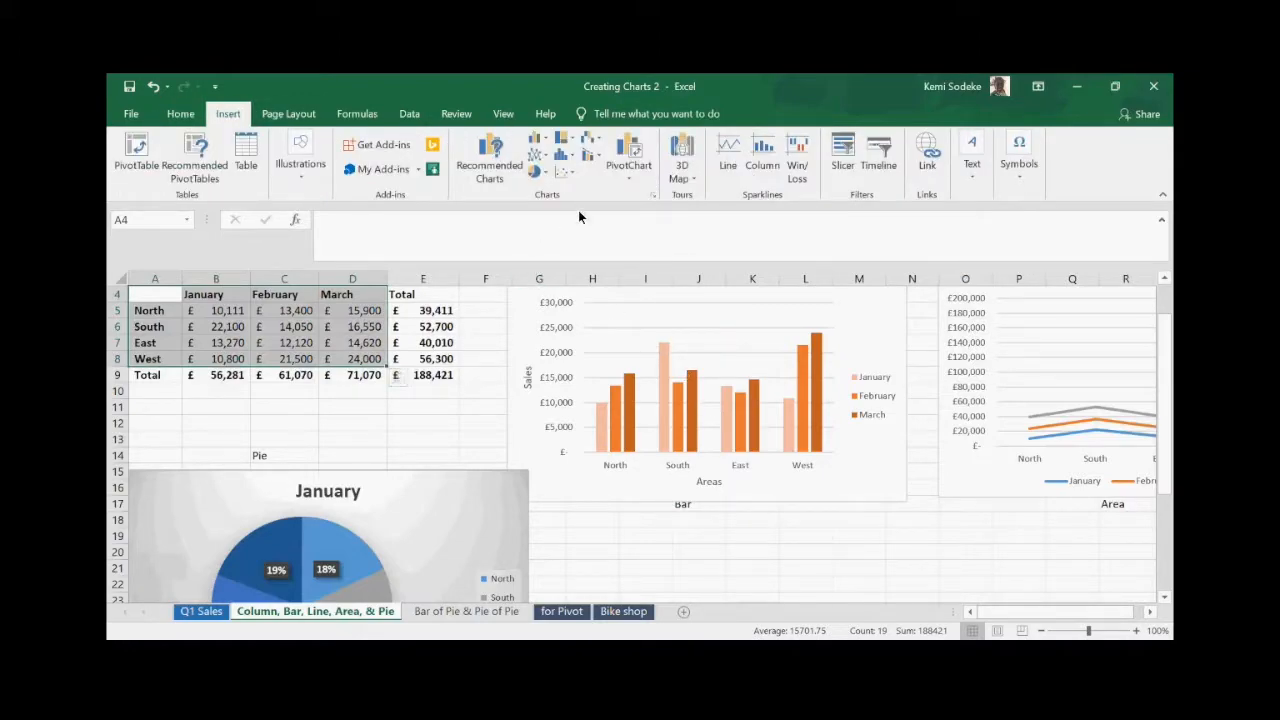
pyautogui.click(652, 195)
pyautogui.click(498, 141)
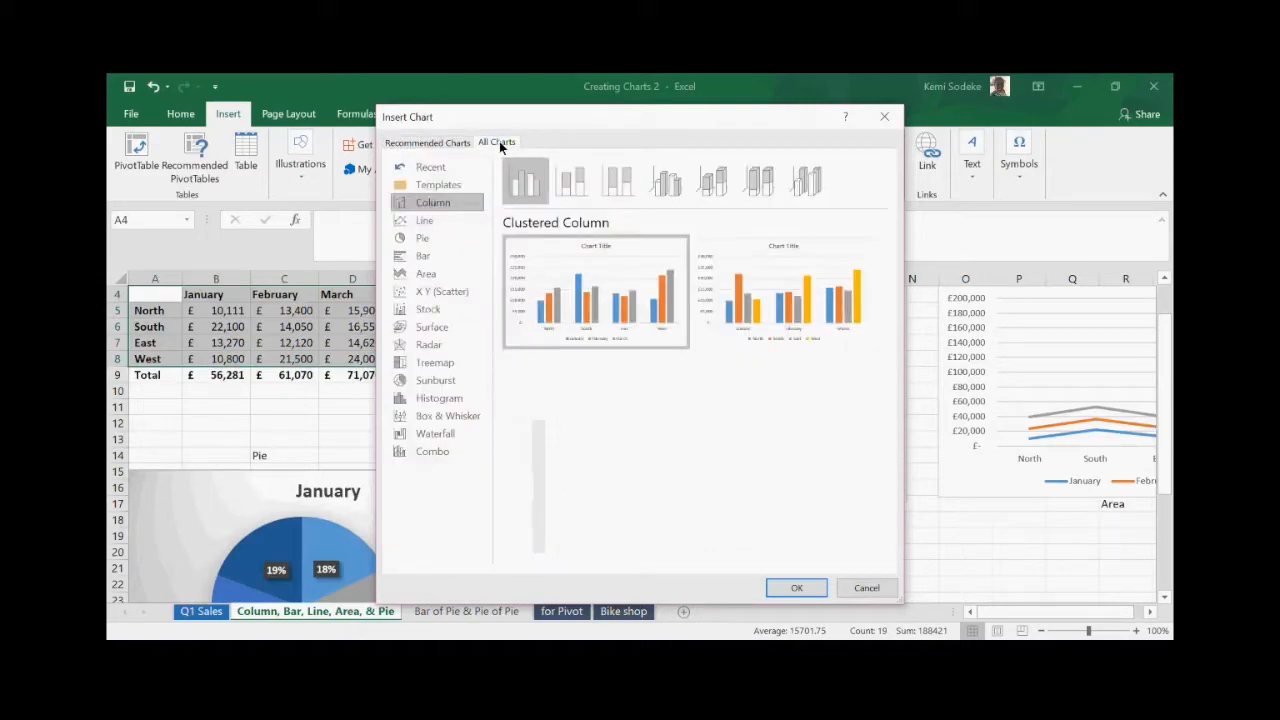
pyautogui.click(429, 254)
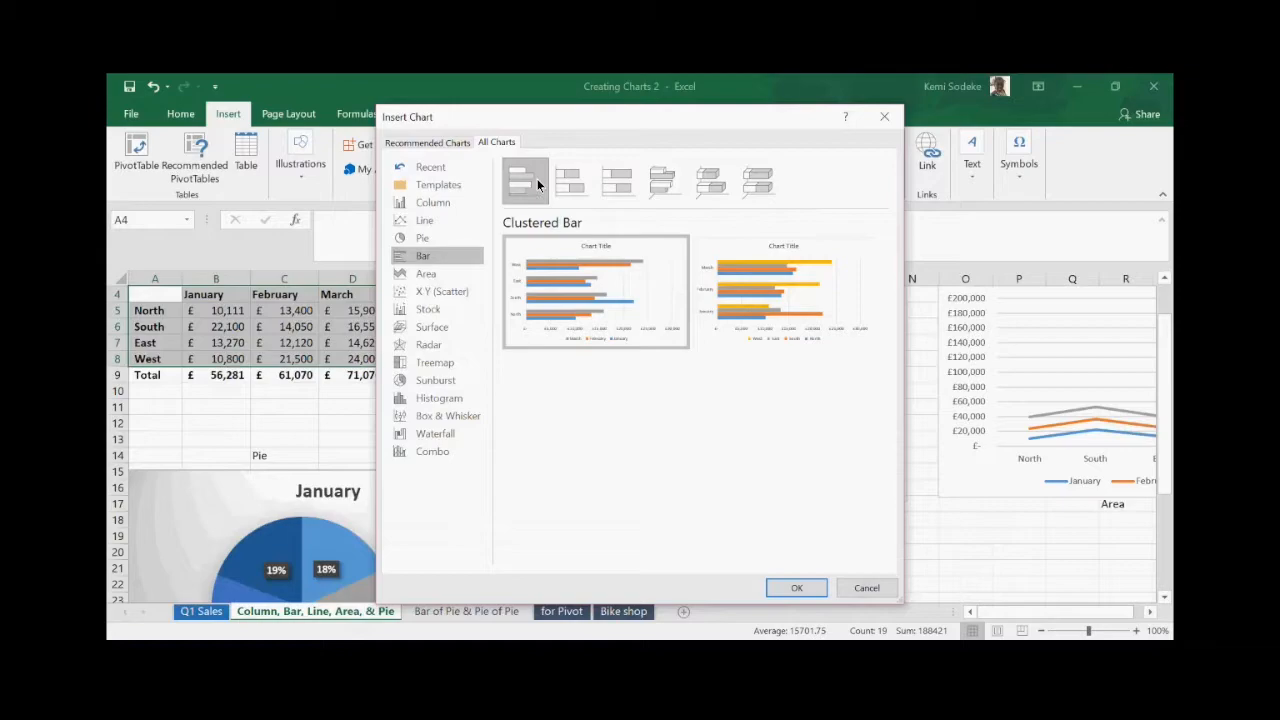
pyautogui.click(572, 182)
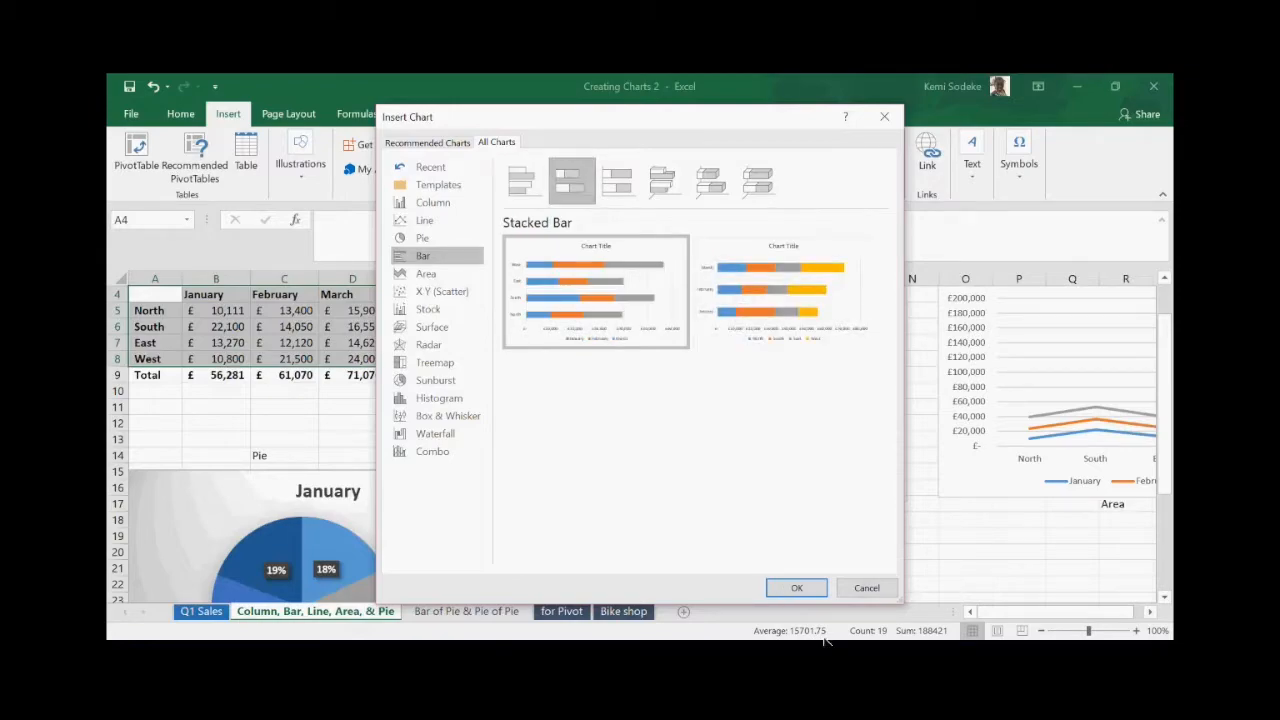
pyautogui.click(799, 587)
pyautogui.scroll(-3, 889, 503)
pyautogui.scroll(3, 889, 503)
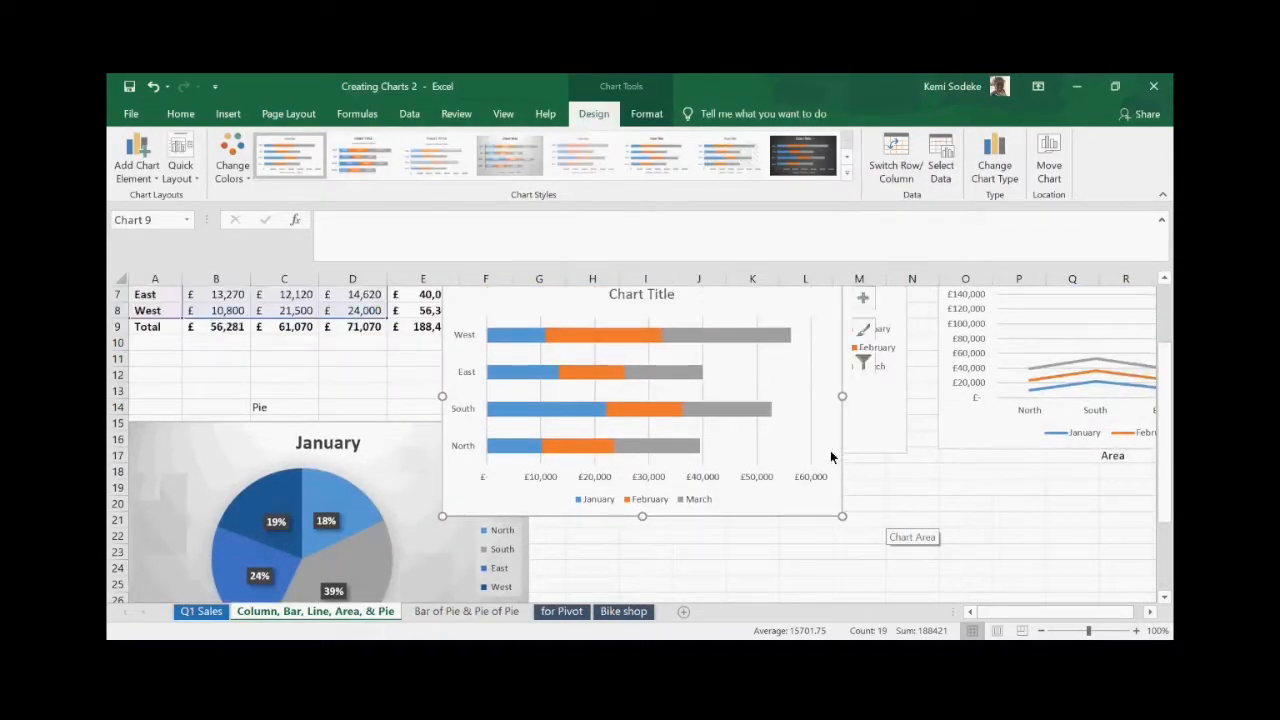
# - Drag the stacked bar chart under the Bar label below the column chart, nudging it slightly left
pyautogui.moveTo(703, 346); pyautogui.dragTo(814, 525)
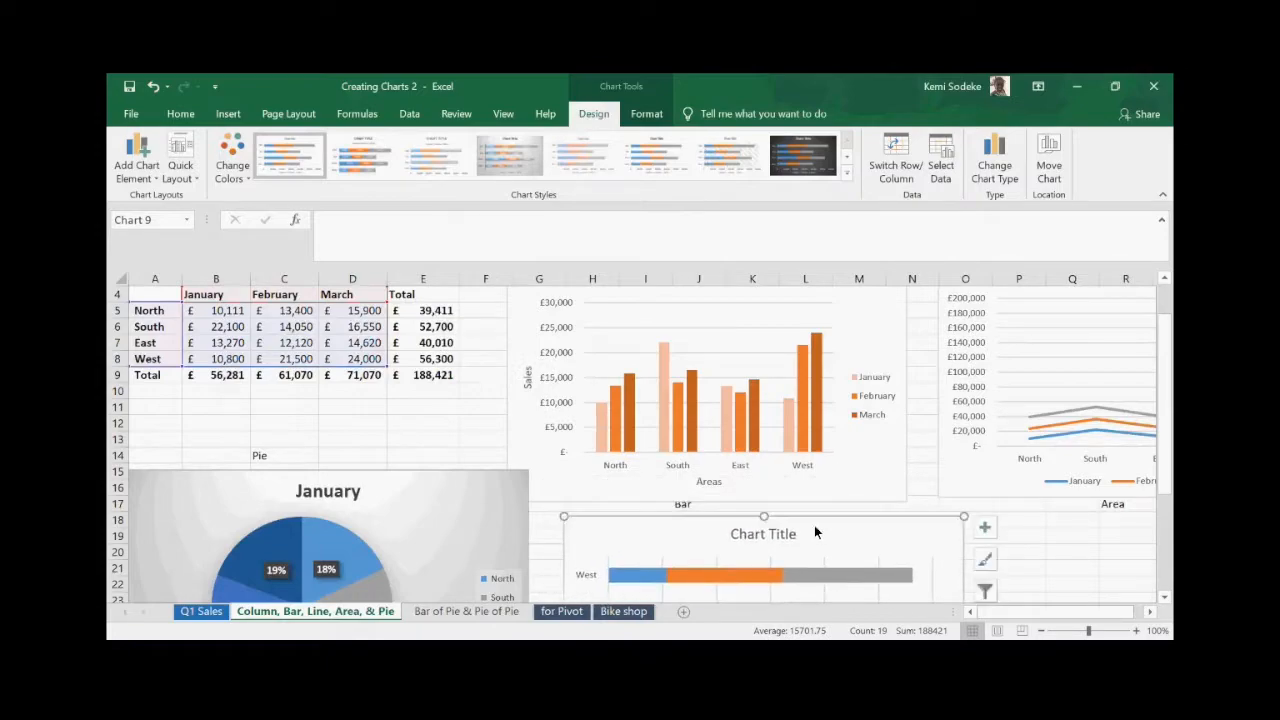
pyautogui.scroll(-4, 941, 505)
pyautogui.scroll(-1, 969, 488)
pyautogui.scroll(2, 929, 488)
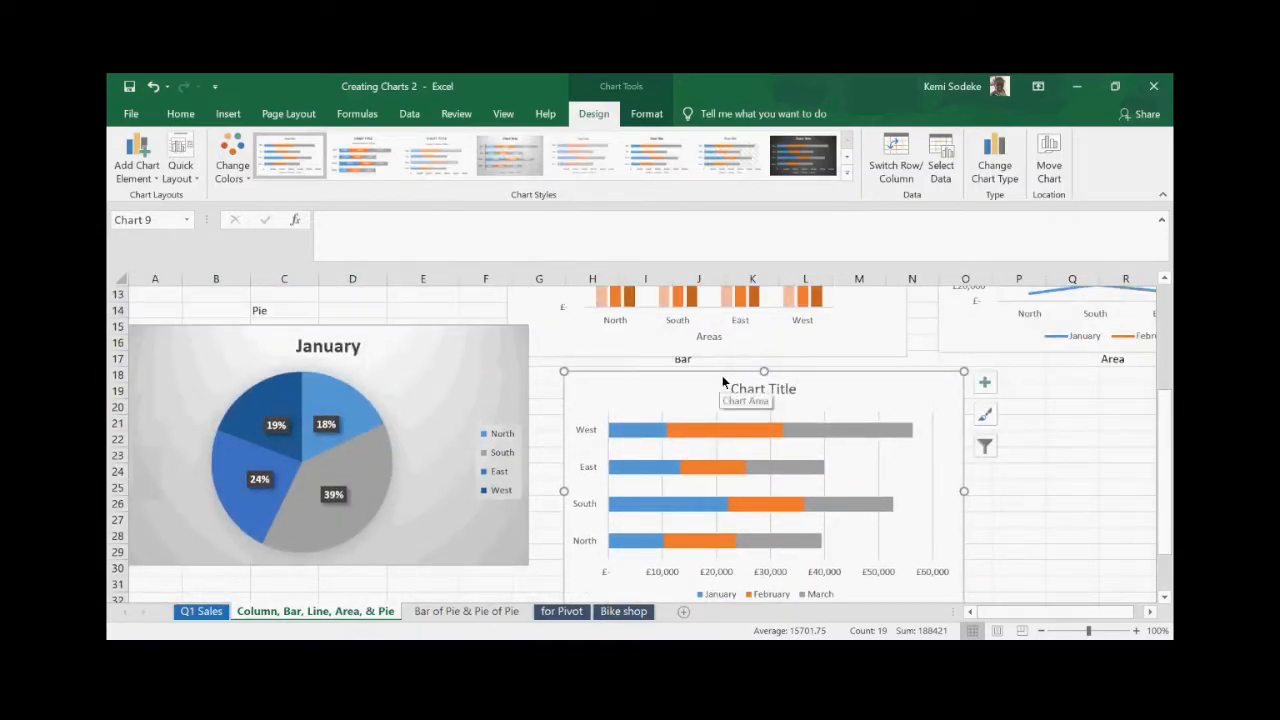
pyautogui.moveTo(711, 389); pyautogui.dragTo(697, 393)
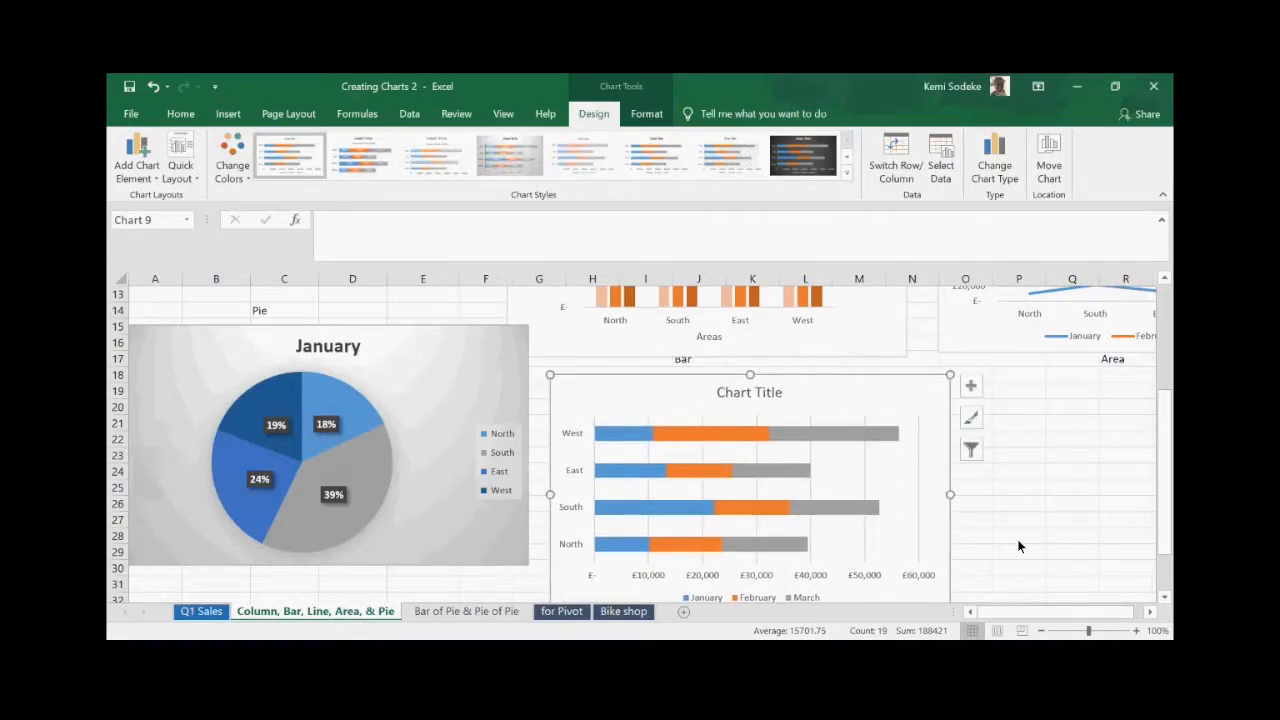
pyautogui.scroll(-2, 1018, 544)
pyautogui.scroll(2, 991, 475)
pyautogui.scroll(4, 998, 481)
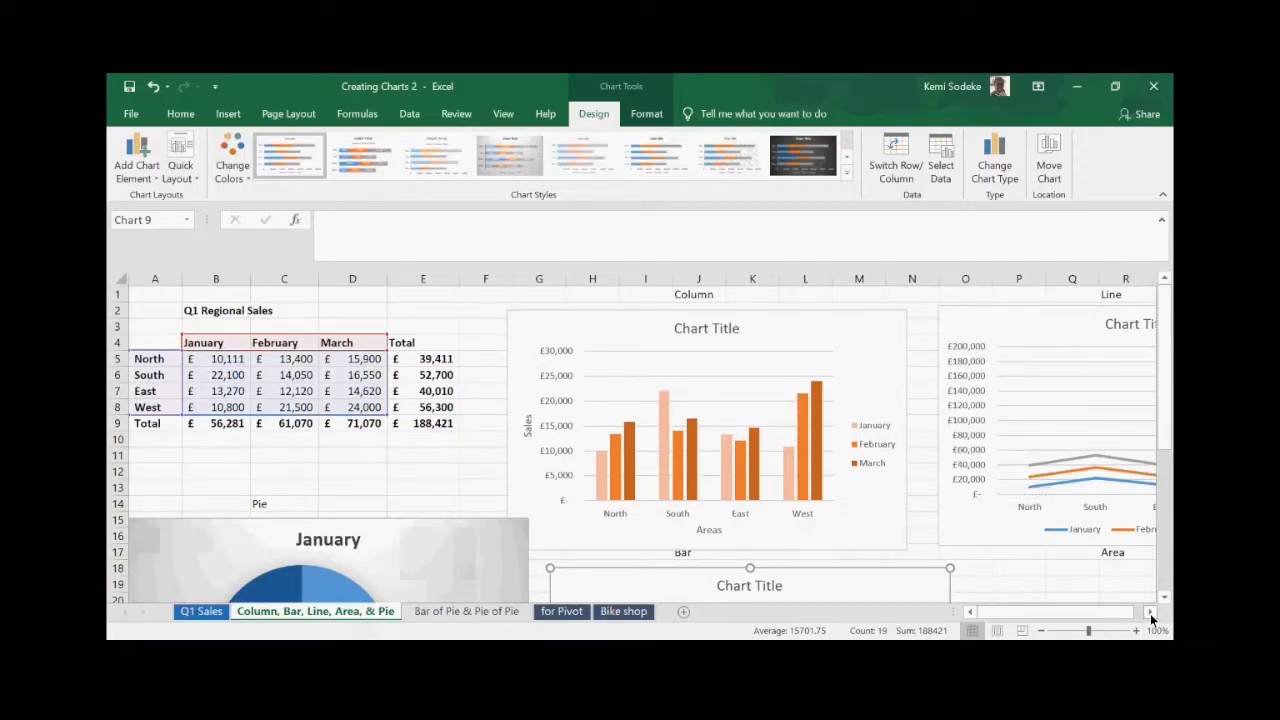
pyautogui.click(1151, 617)
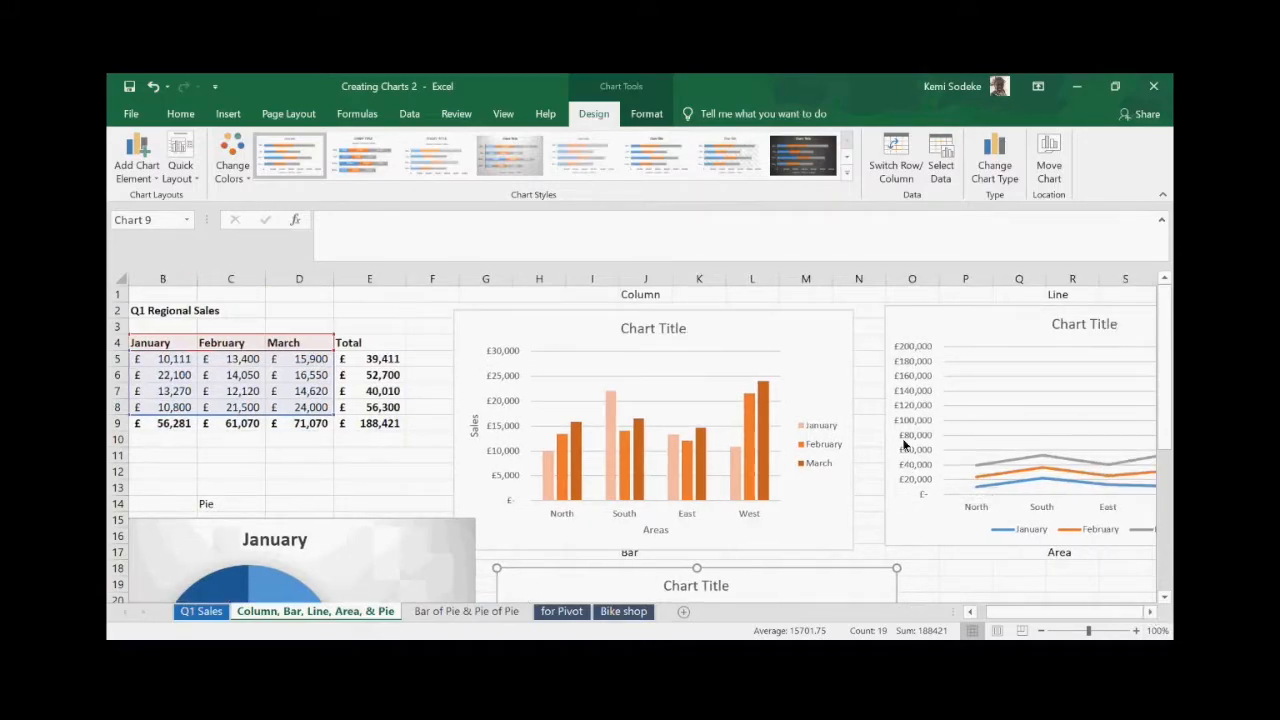
pyautogui.scroll(-4, 980, 500)
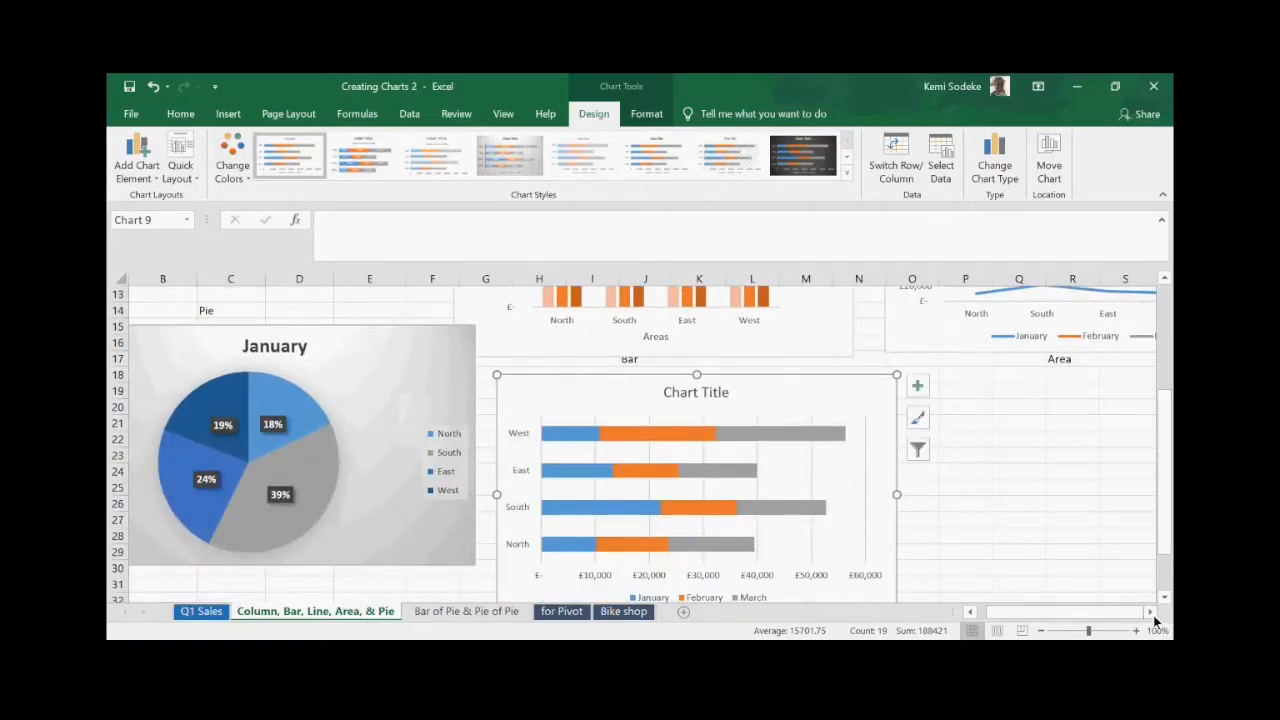
pyautogui.scroll(-1, 1000, 487)
pyautogui.scroll(4, 895, 443)
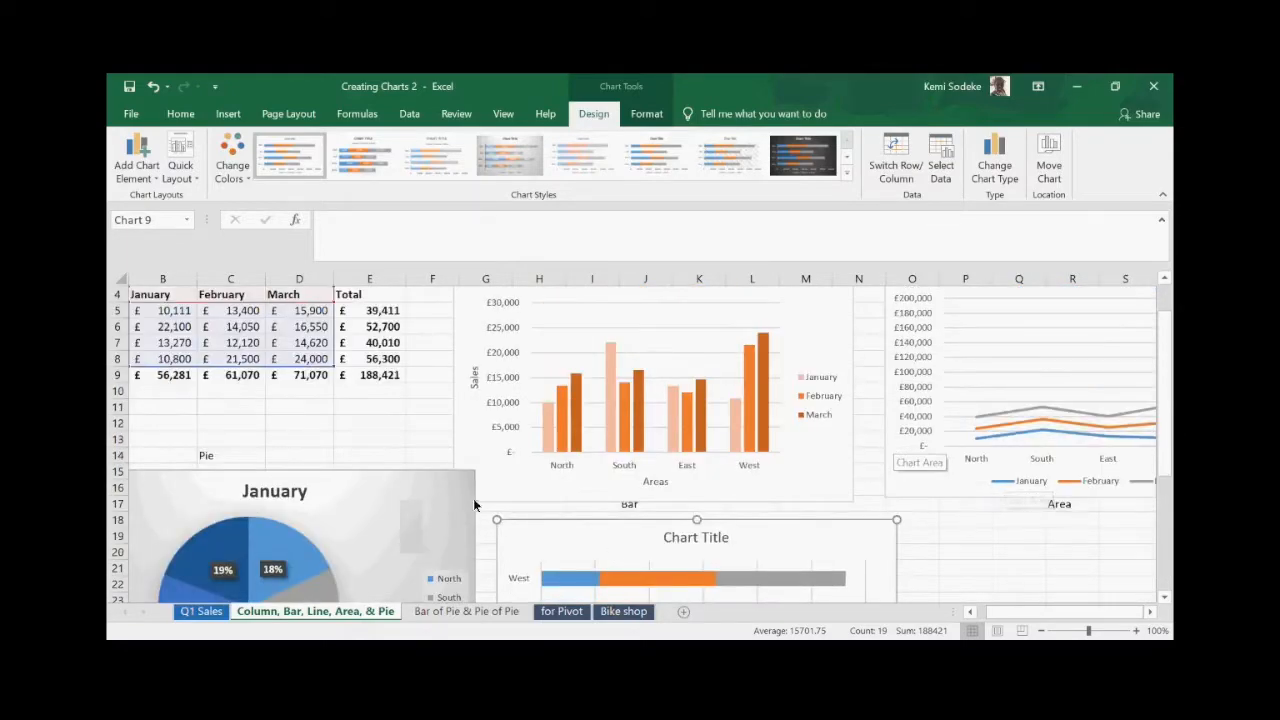
pyautogui.scroll(1, 579, 517)
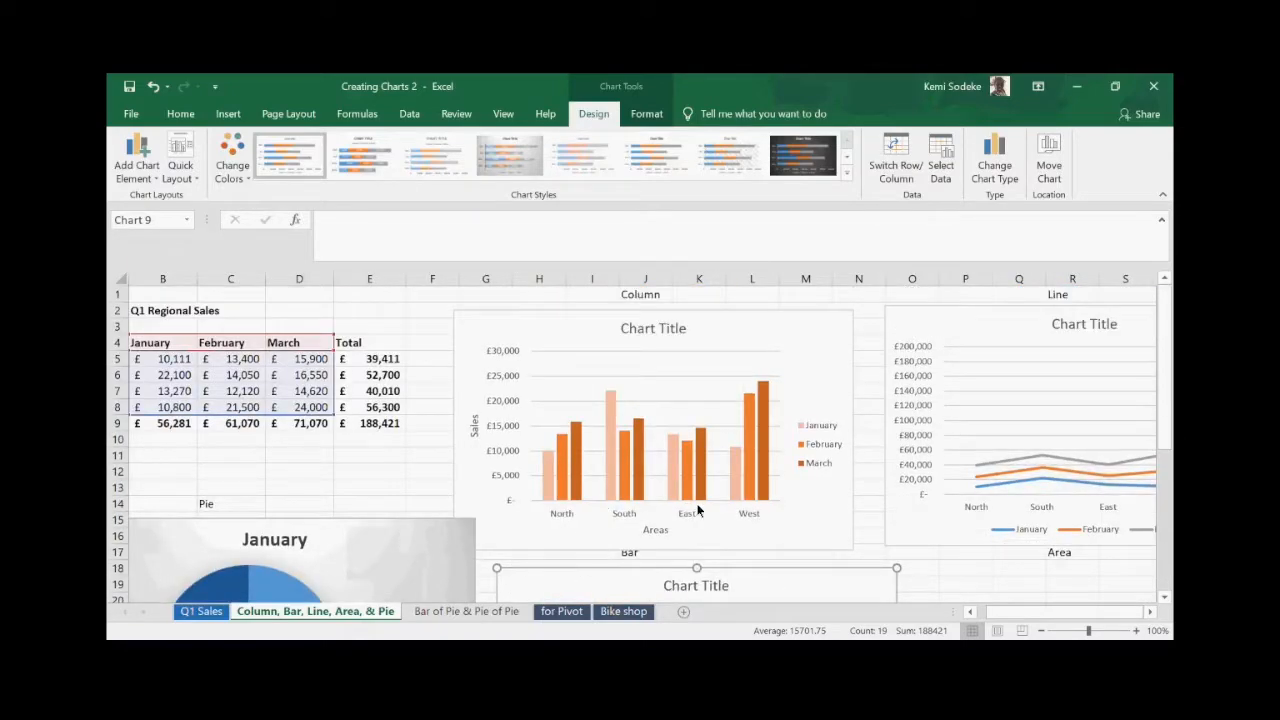
# - Switch to the Bar of Pie & Pie of Pie sheet and select the regional sales table A4:D12
pyautogui.click(479, 612)
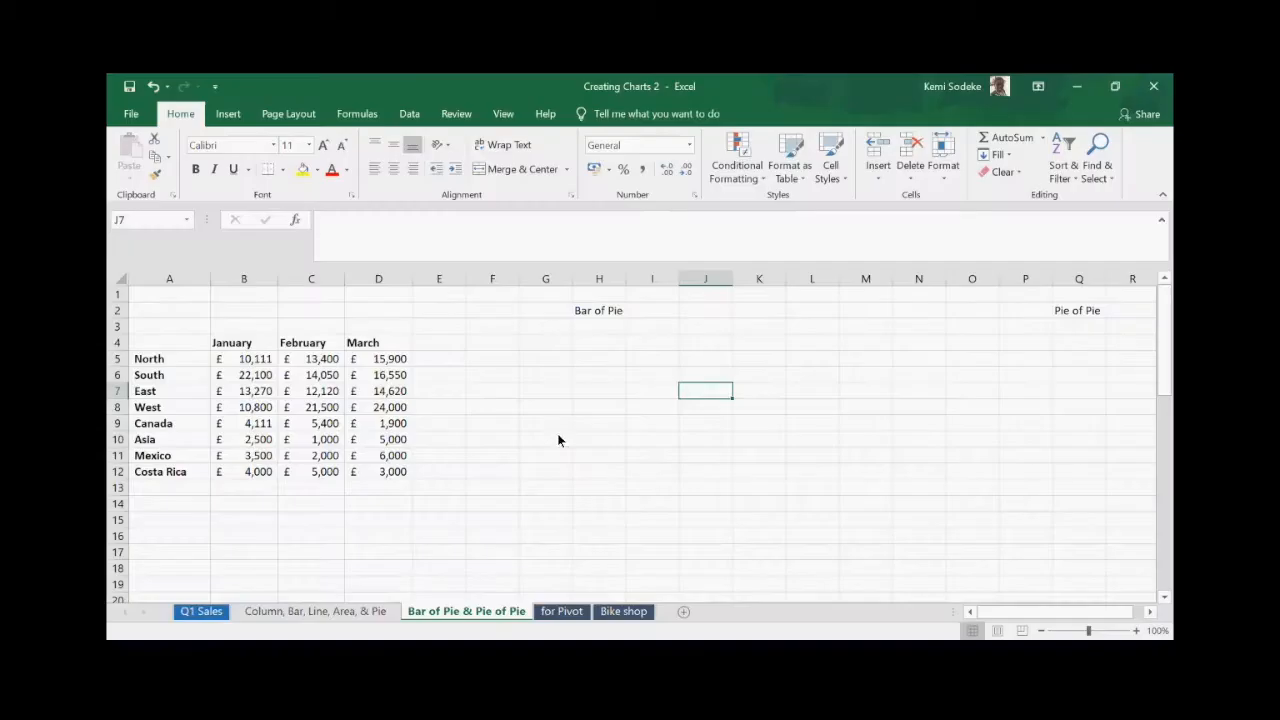
pyautogui.click(511, 443)
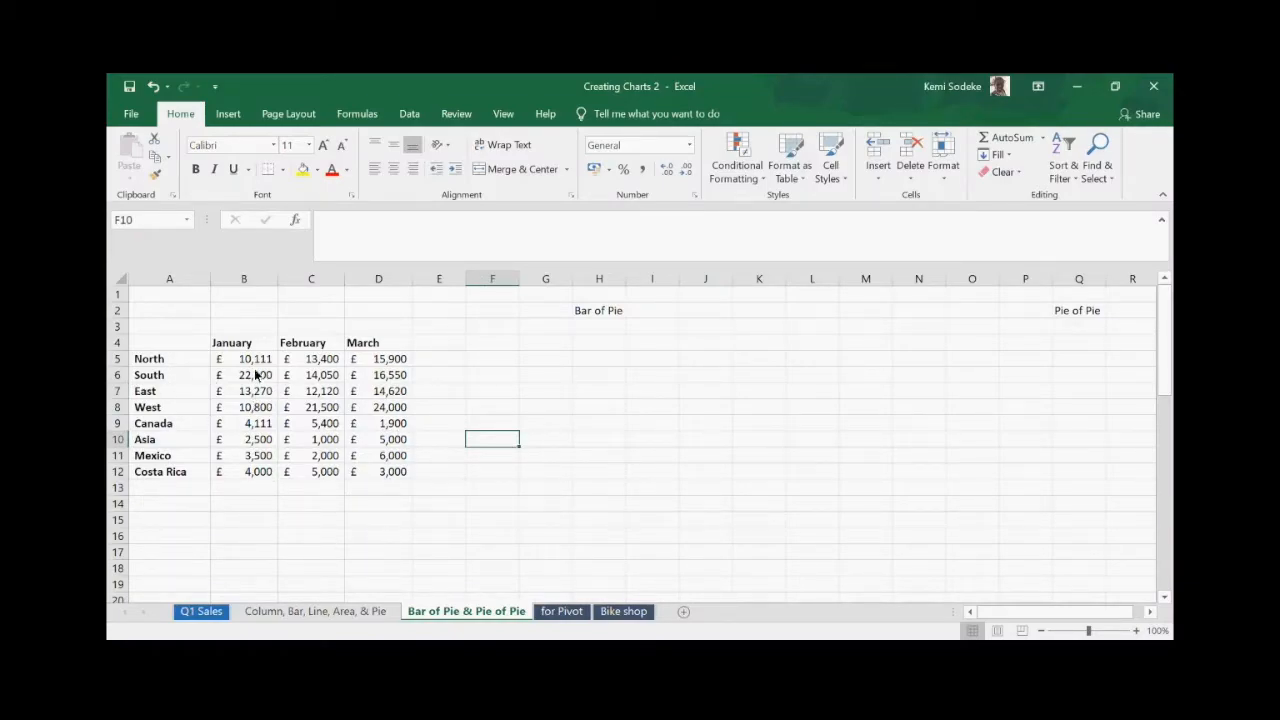
pyautogui.moveTo(168, 345); pyautogui.dragTo(378, 473)
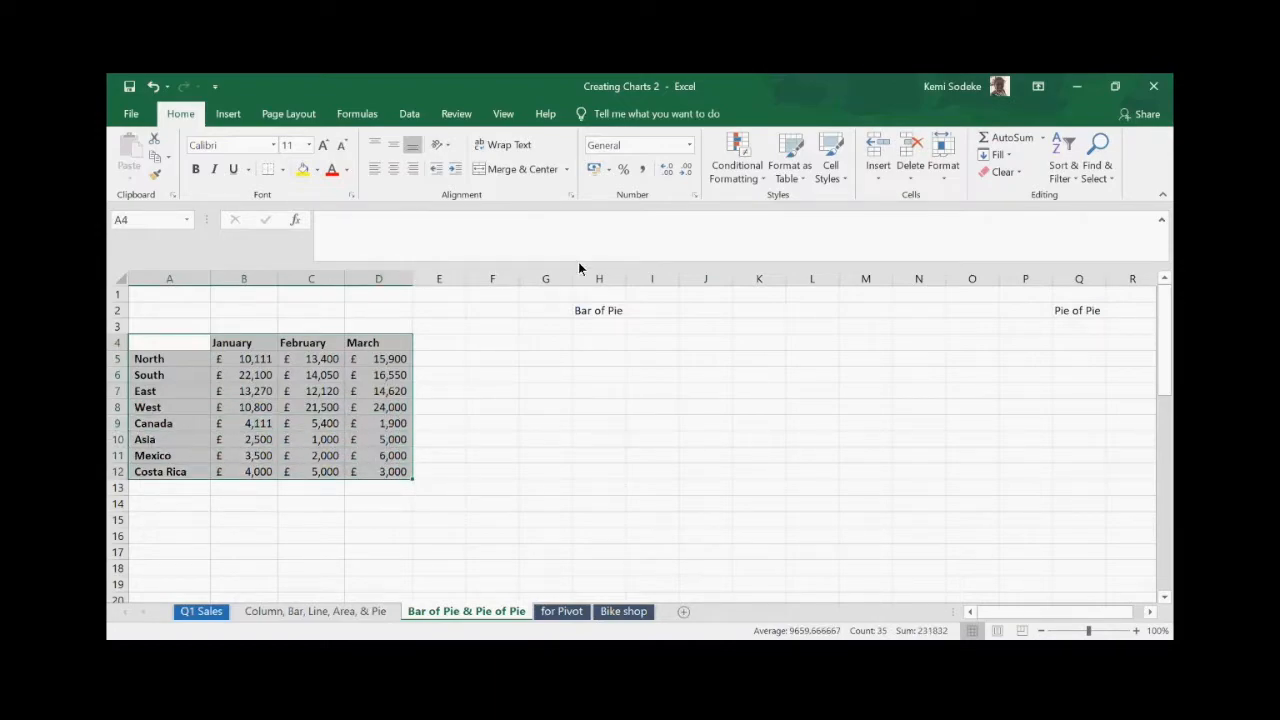
pyautogui.click(230, 118)
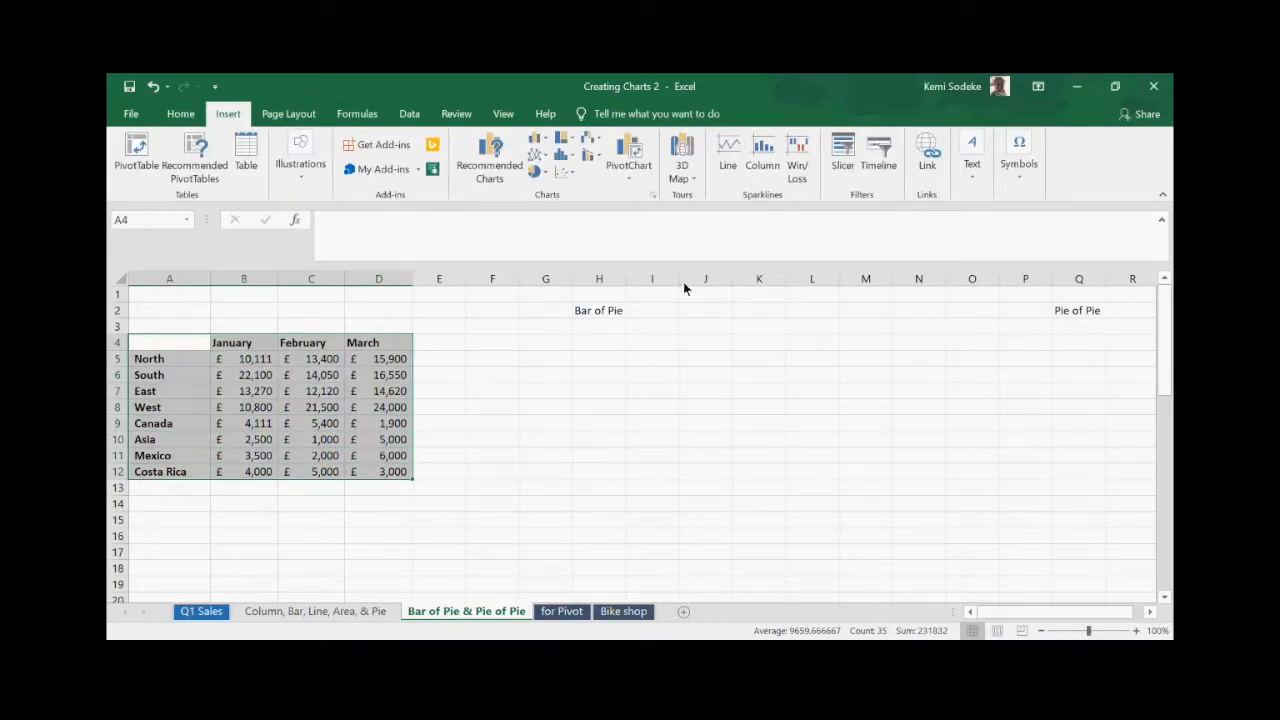
# - Insert a Pie of Pie chart of January regional sales and shift it slightly right
pyautogui.click(653, 196)
pyautogui.click(496, 143)
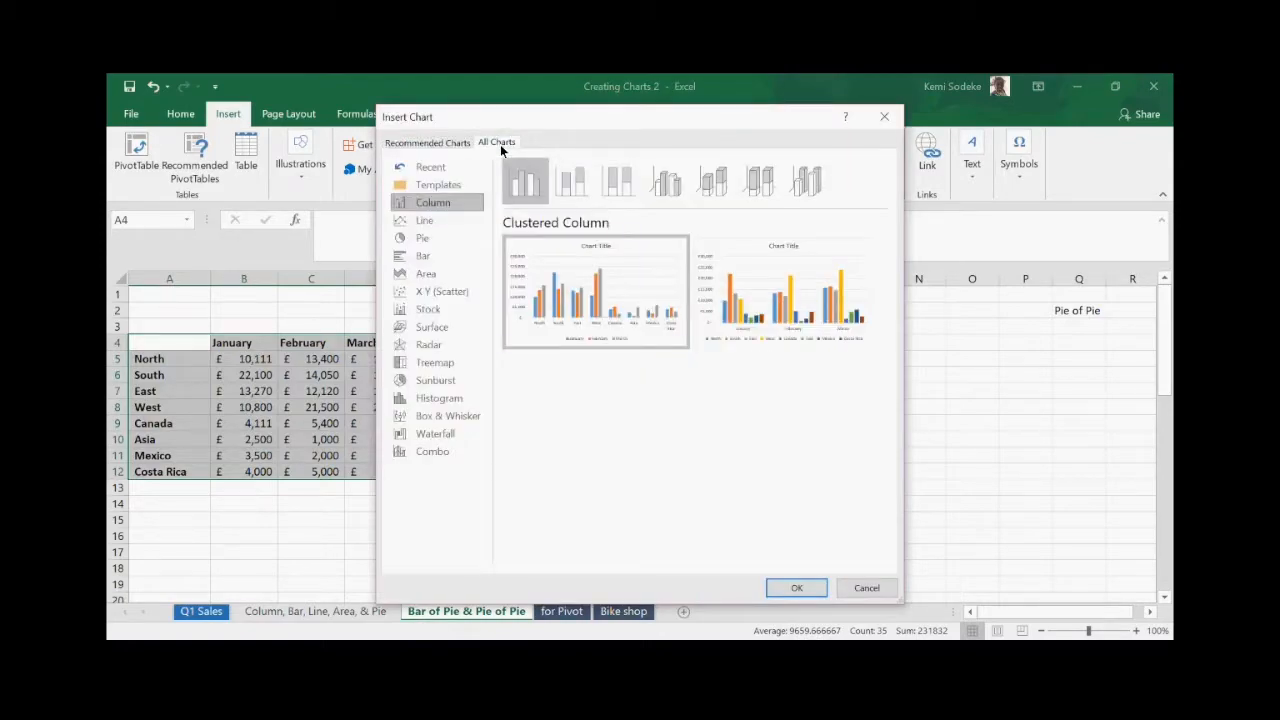
pyautogui.click(427, 240)
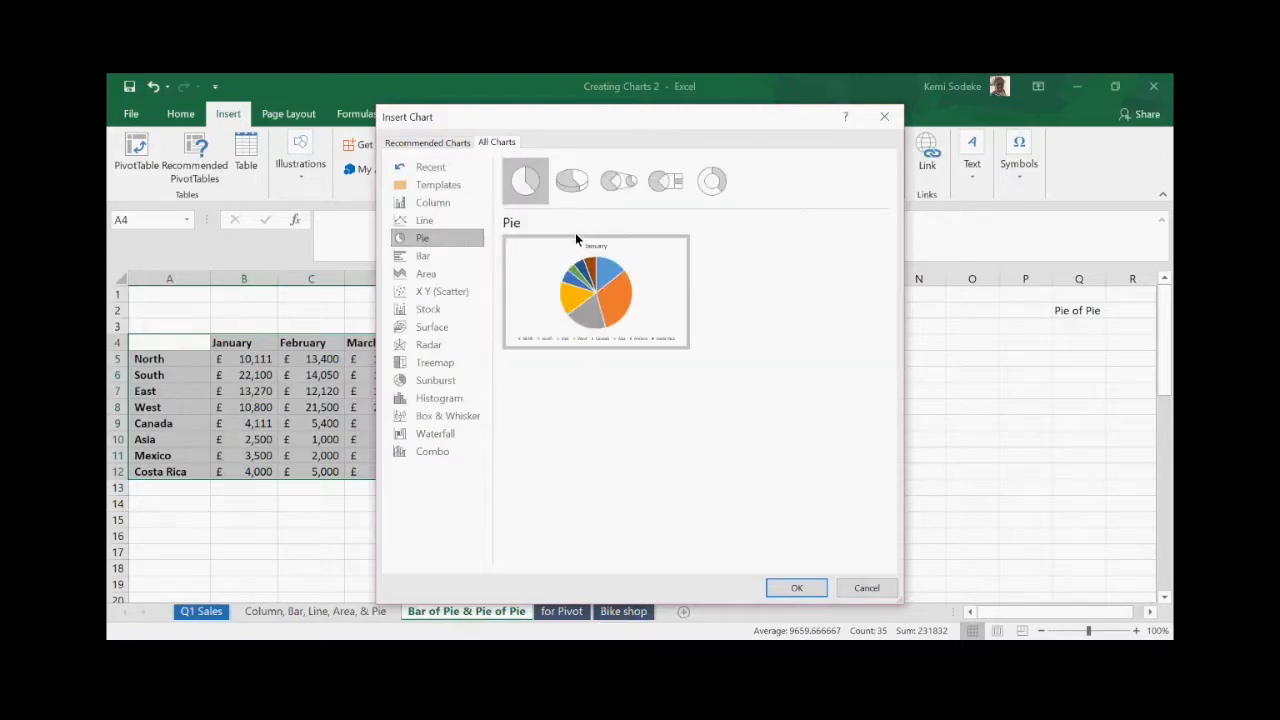
pyautogui.click(620, 185)
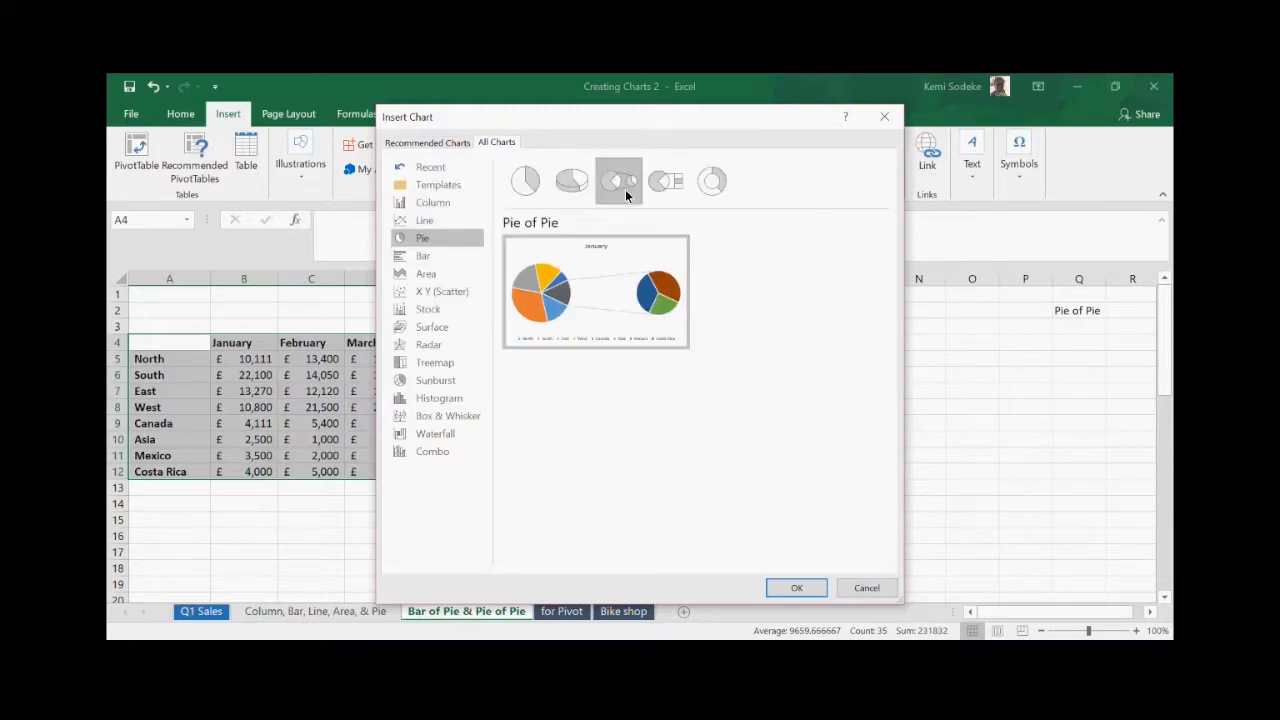
pyautogui.click(797, 590)
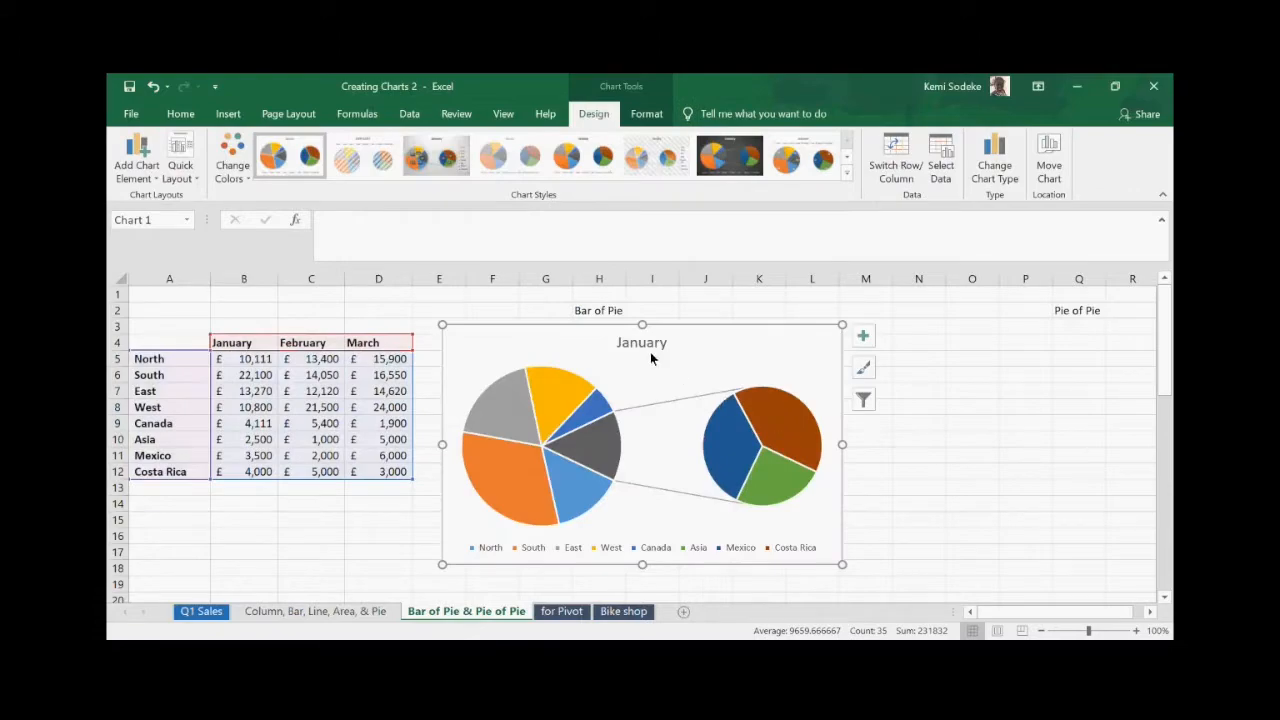
pyautogui.moveTo(605, 347); pyautogui.dragTo(650, 350)
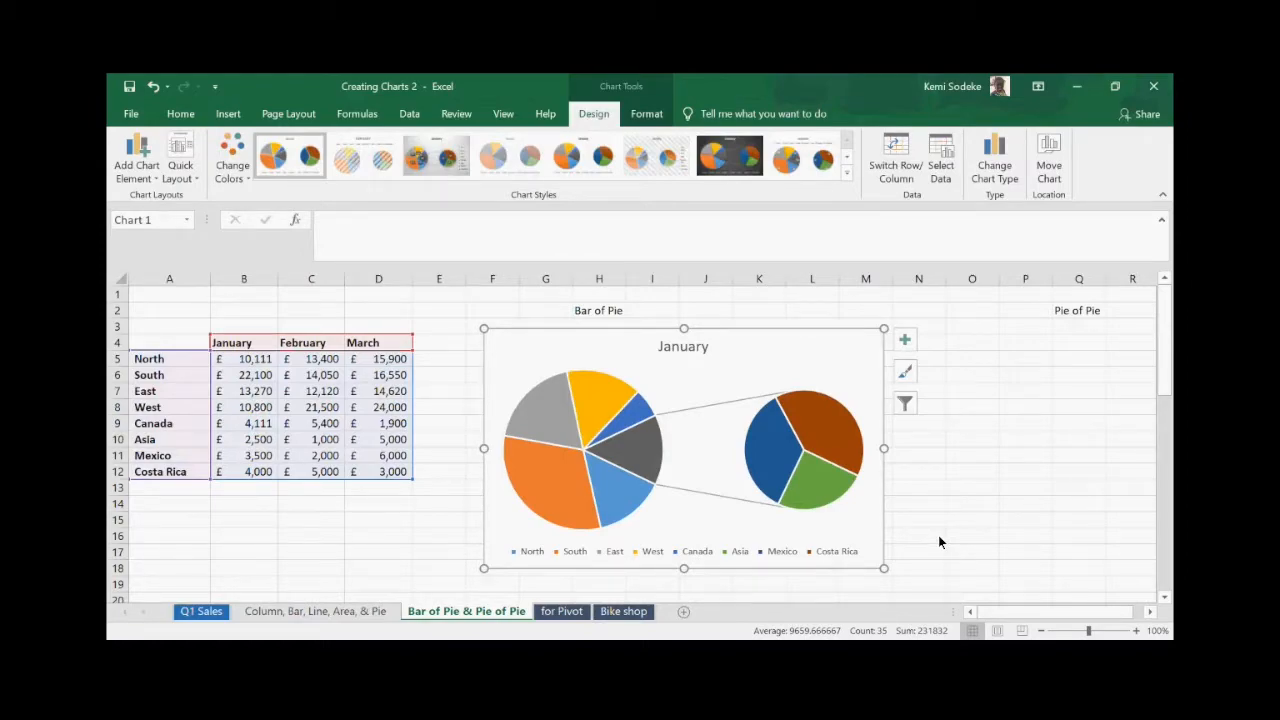
# - Apply the third chart style, giving the Pie of Pie chart a grey background and percentage labels
pyautogui.click(906, 375)
pyautogui.click(1043, 588)
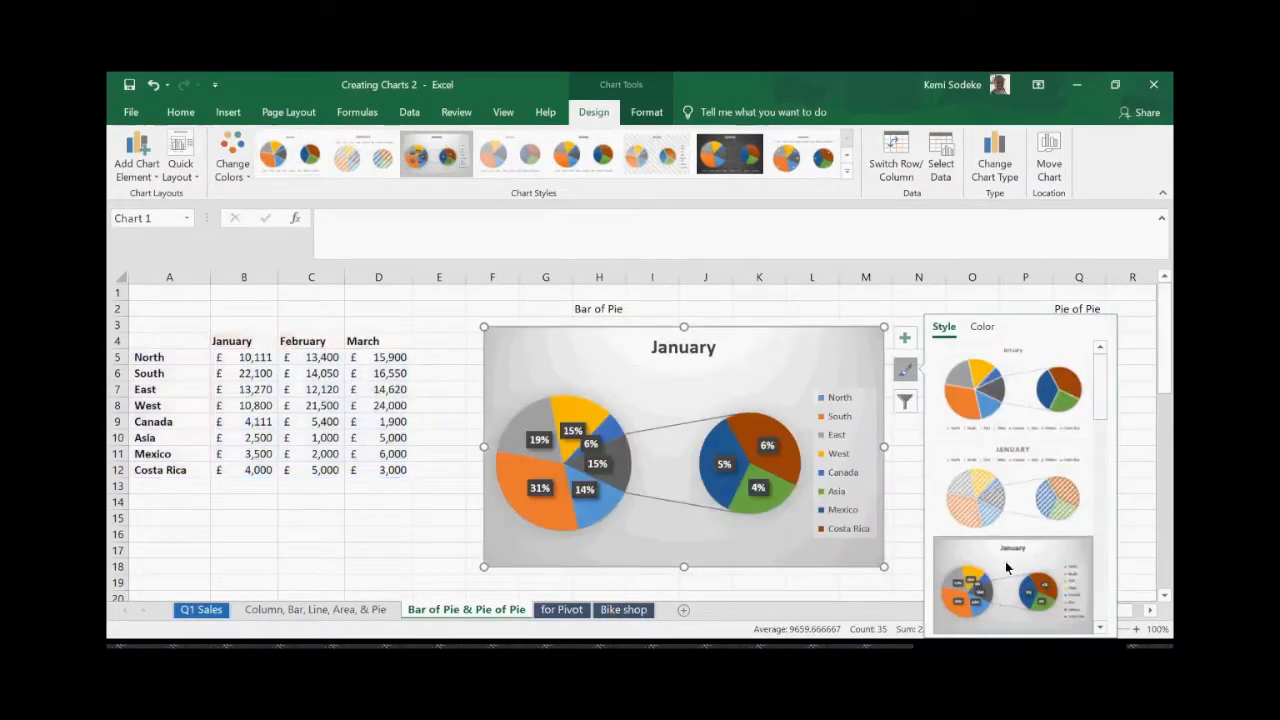
pyautogui.click(811, 309)
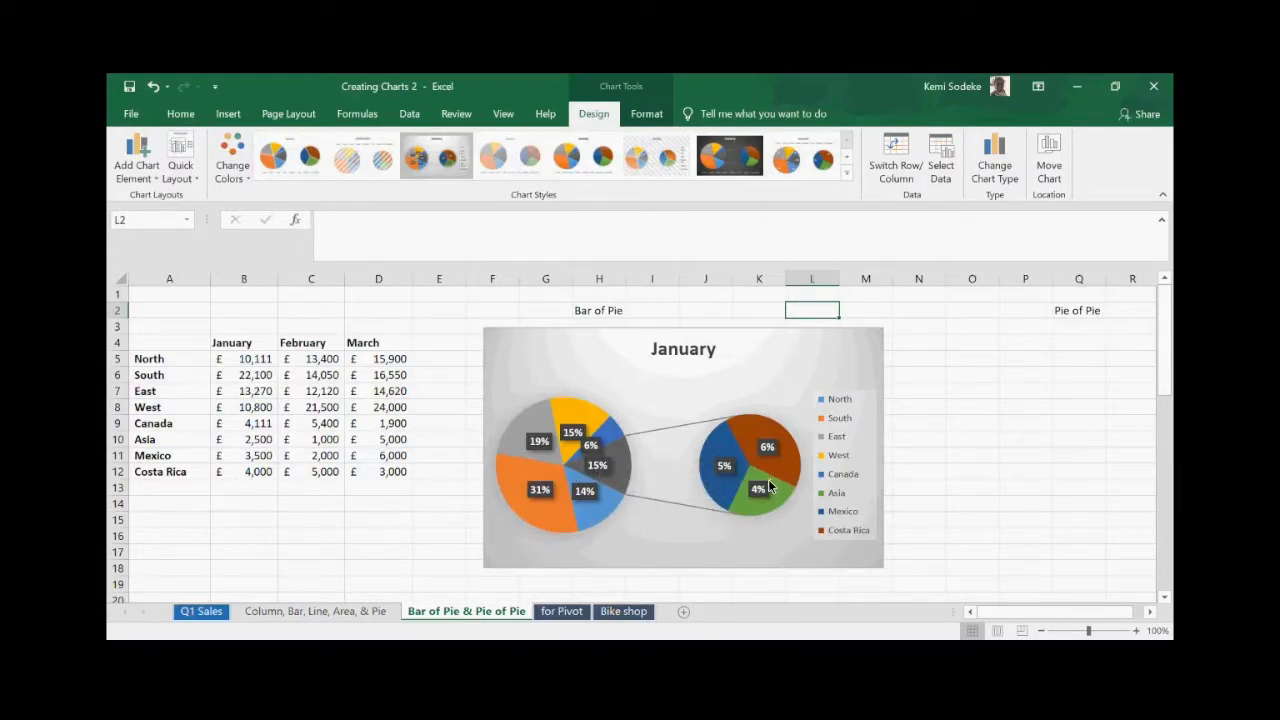
# - Move the Pie of Pie chart under the Pie of Pie heading and reselect A4:D12
pyautogui.moveTo(769, 479)
pyautogui.click(1150, 611)
pyautogui.click(1150, 611)
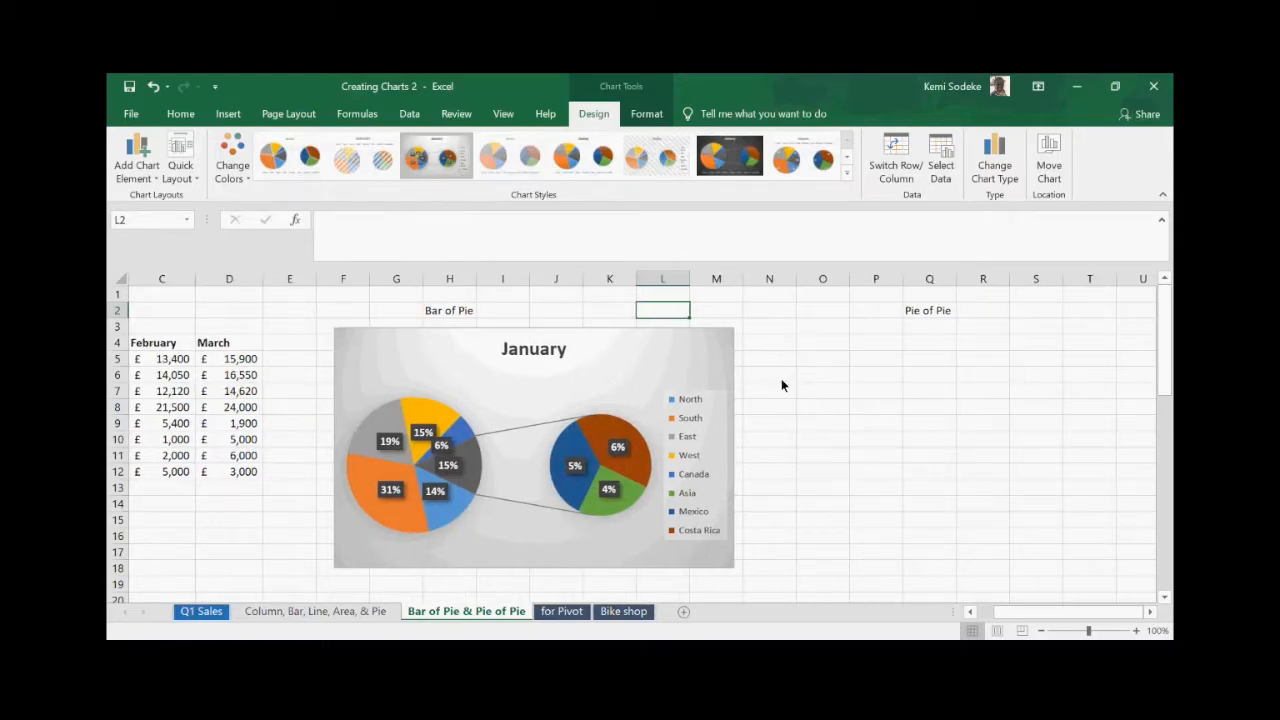
pyautogui.click(897, 373)
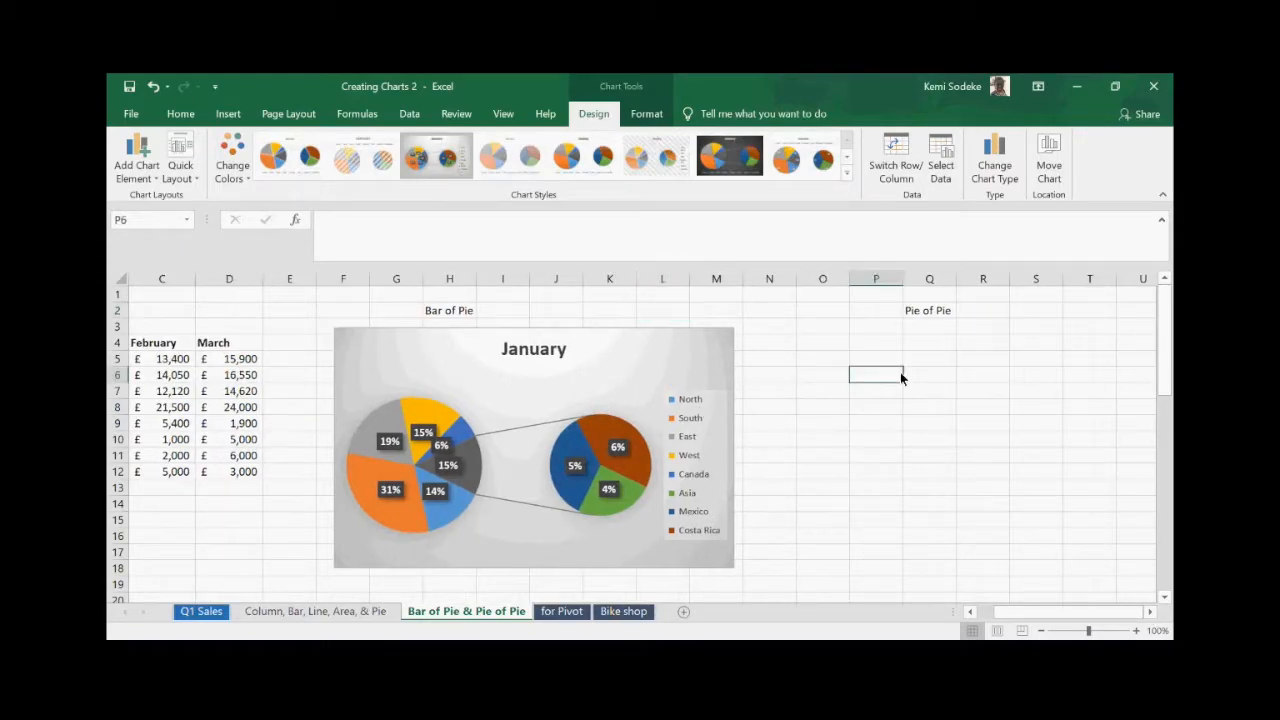
pyautogui.moveTo(494, 348); pyautogui.dragTo(892, 355)
pyautogui.click(969, 611)
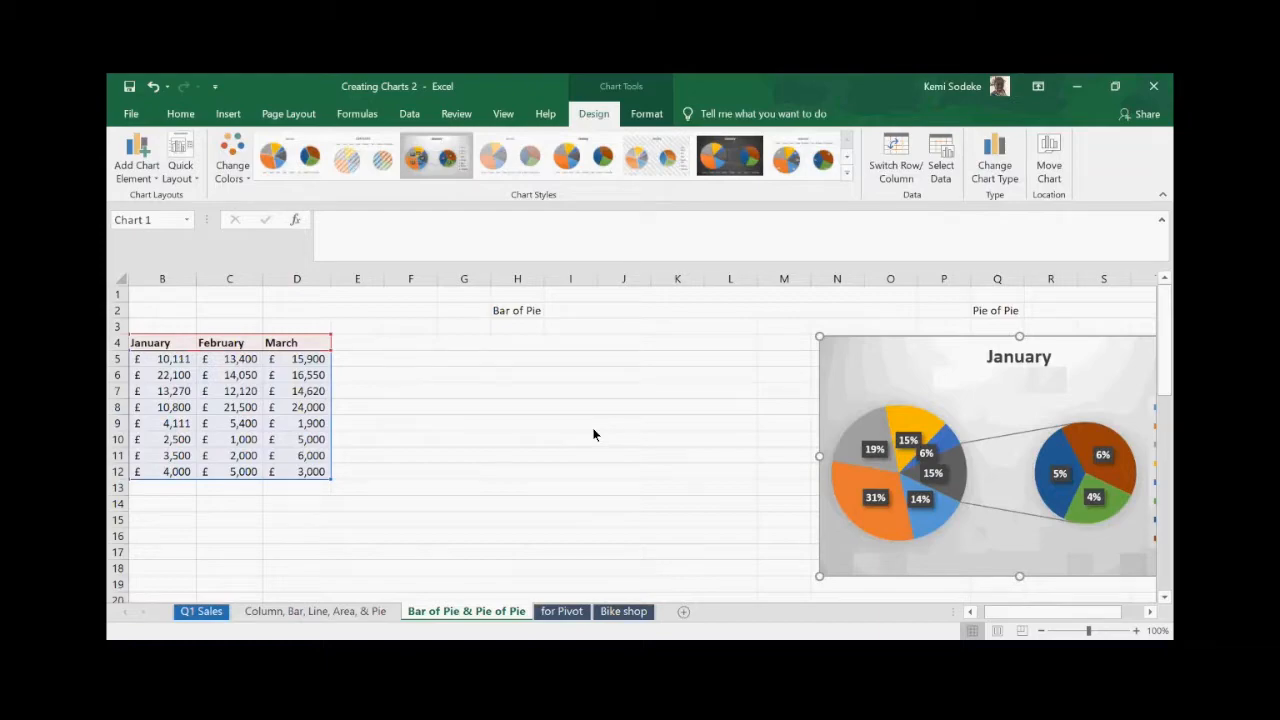
pyautogui.moveTo(932, 368); pyautogui.dragTo(962, 360)
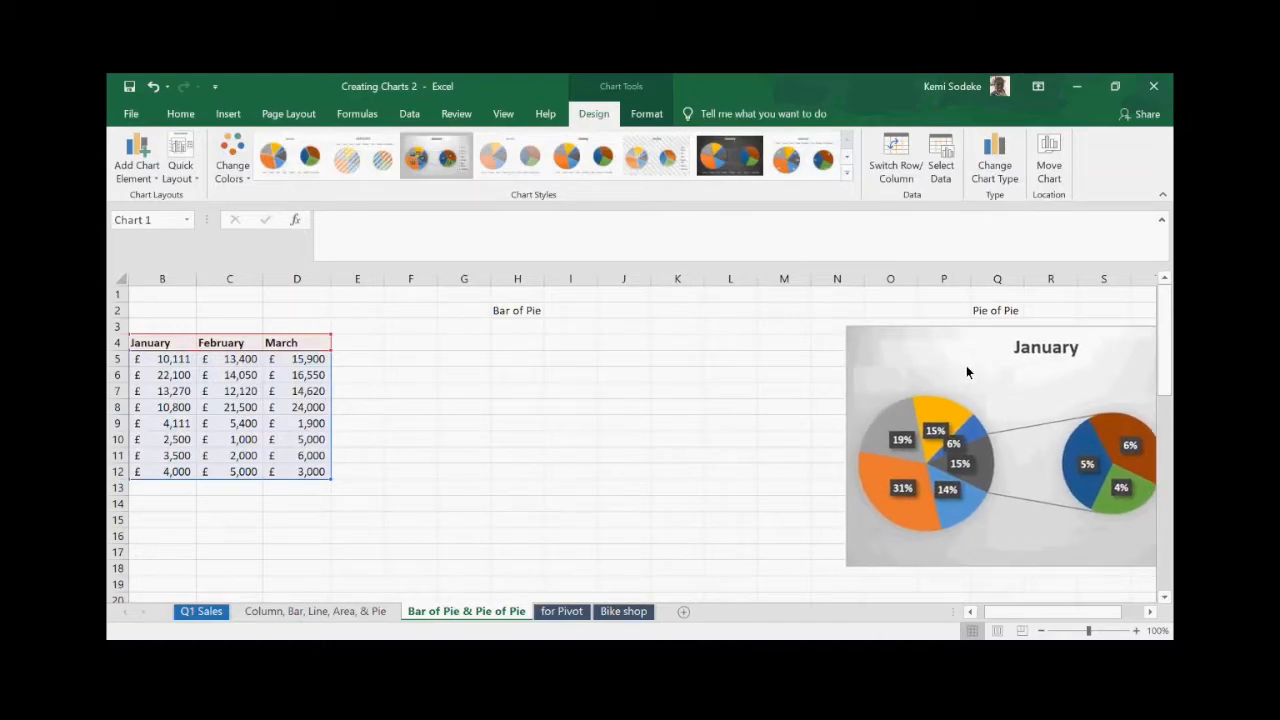
pyautogui.click(970, 611)
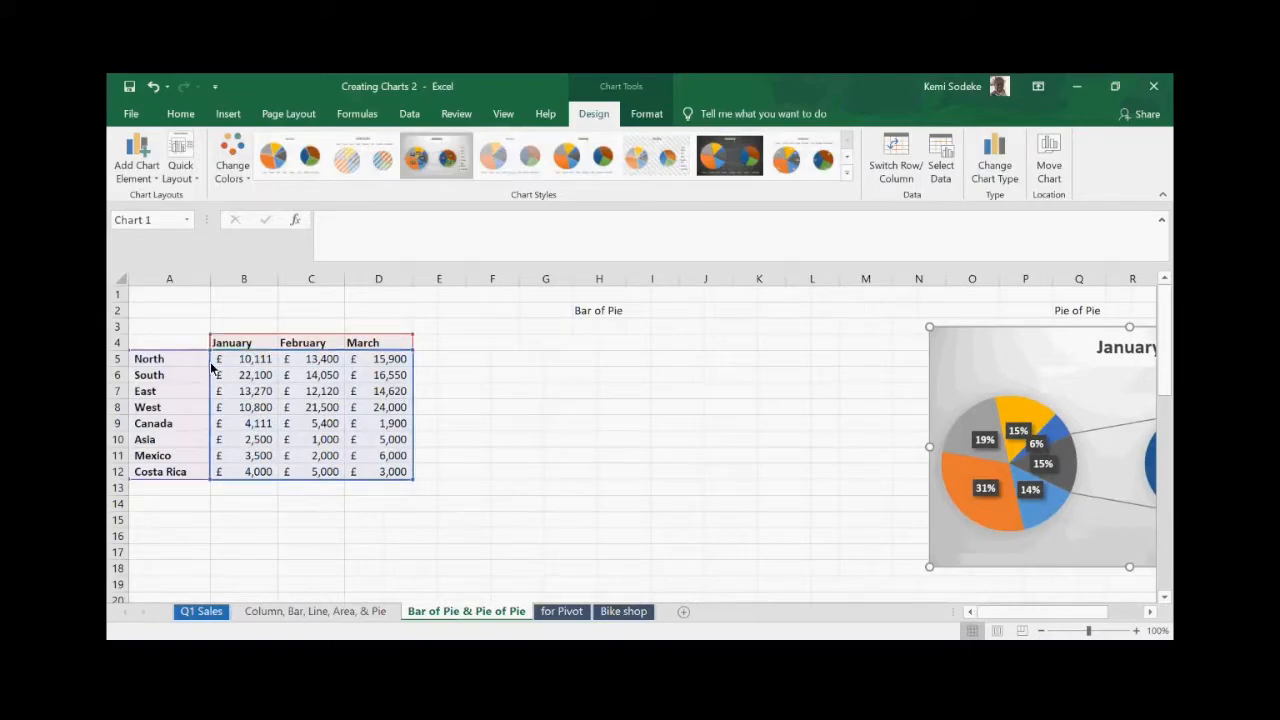
pyautogui.moveTo(175, 338); pyautogui.dragTo(405, 474)
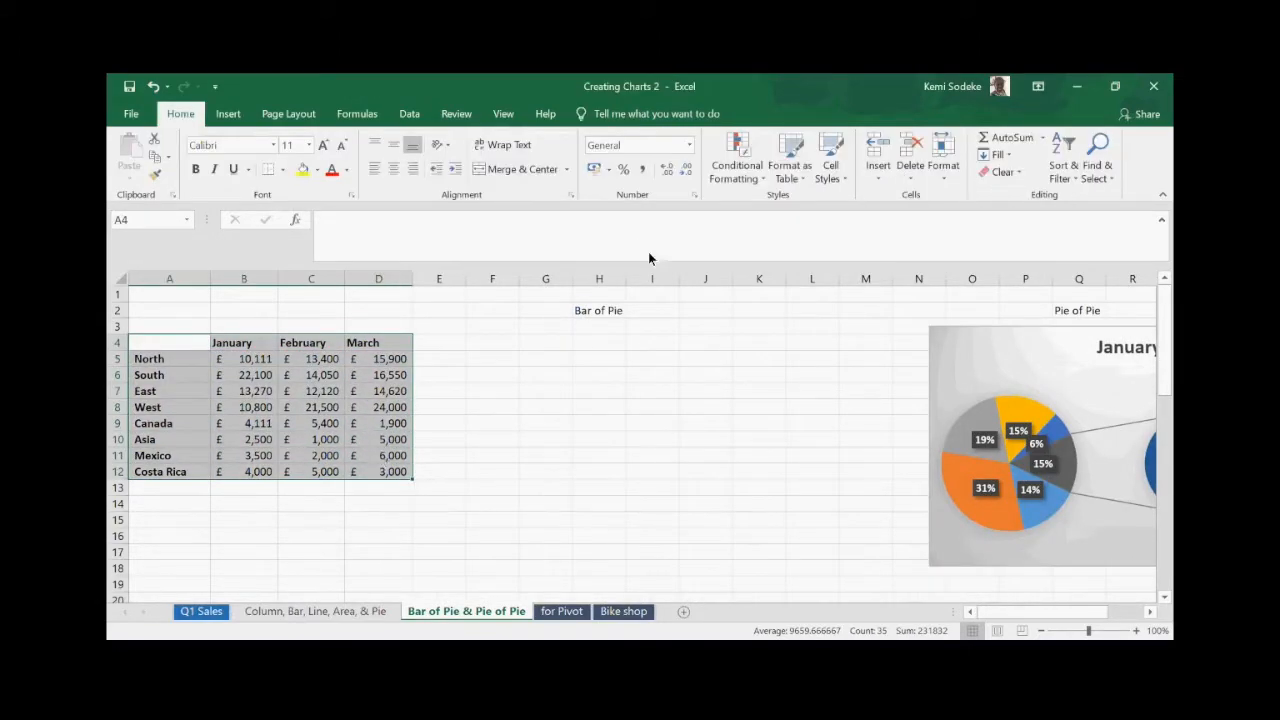
# - Insert a Bar of Pie chart of the January regional figures from All Charts > Pie
pyautogui.click(230, 114)
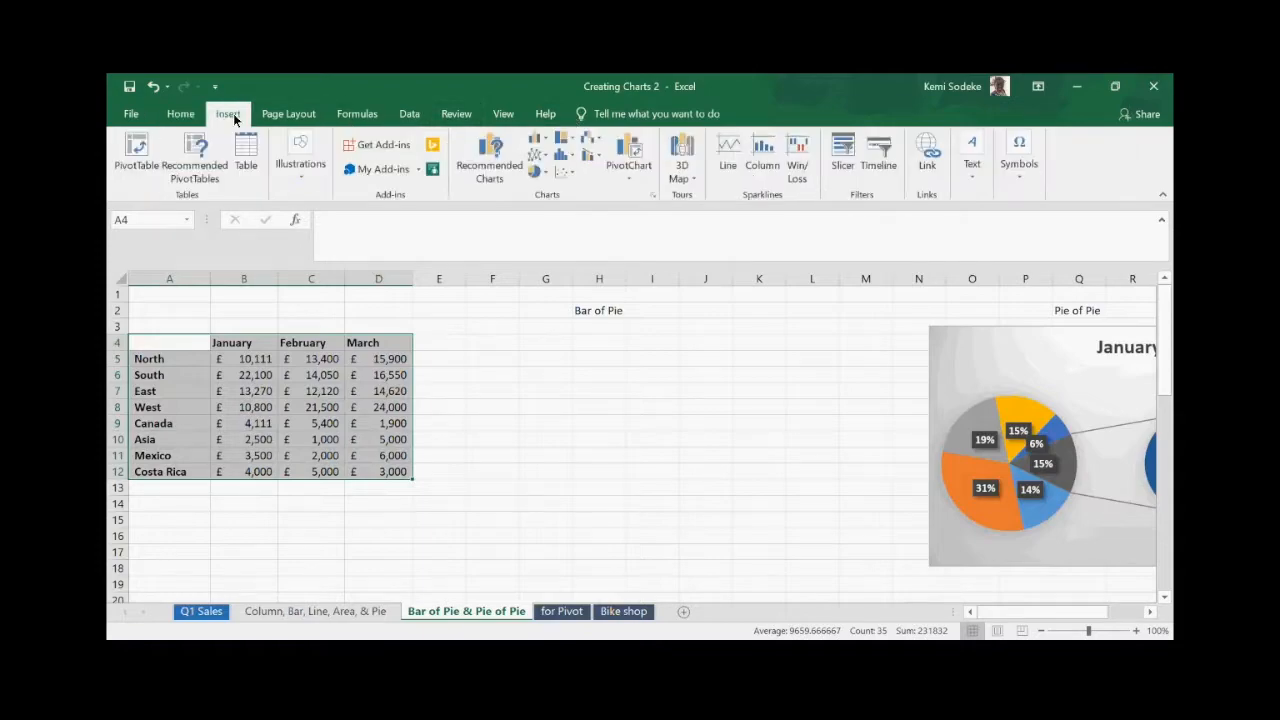
pyautogui.click(653, 195)
pyautogui.click(497, 143)
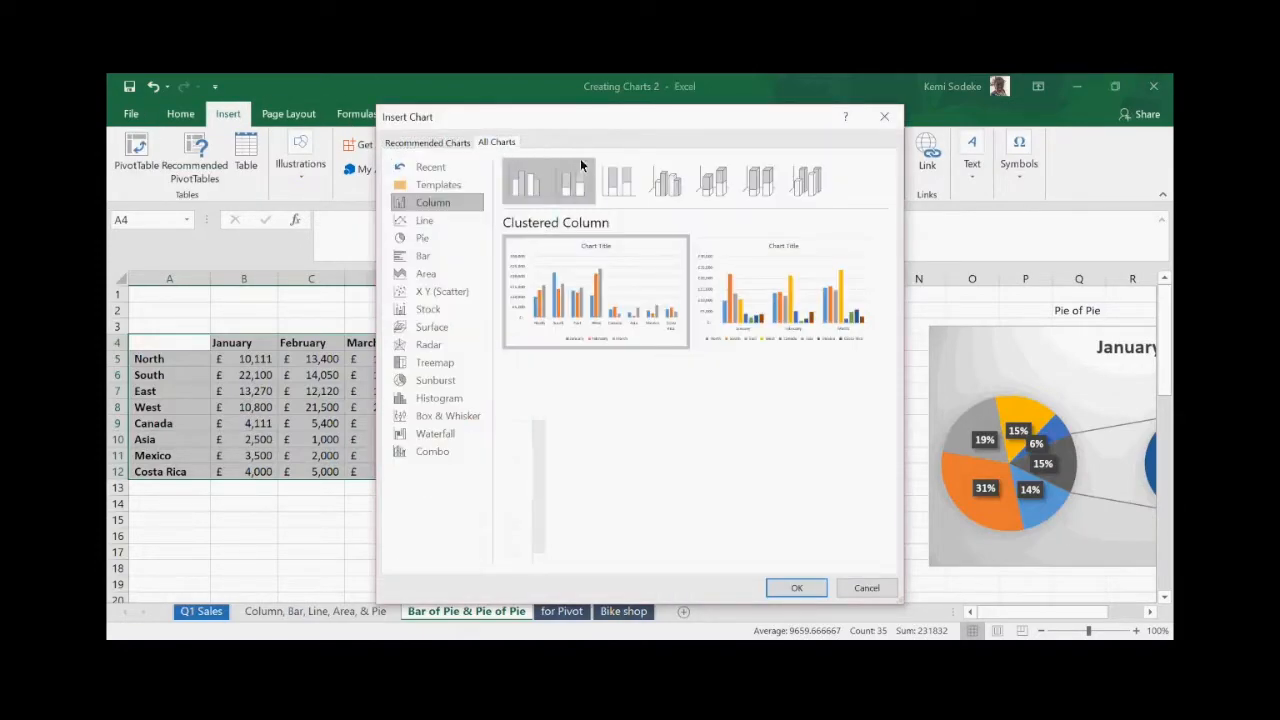
pyautogui.click(436, 241)
pyautogui.moveTo(575, 255)
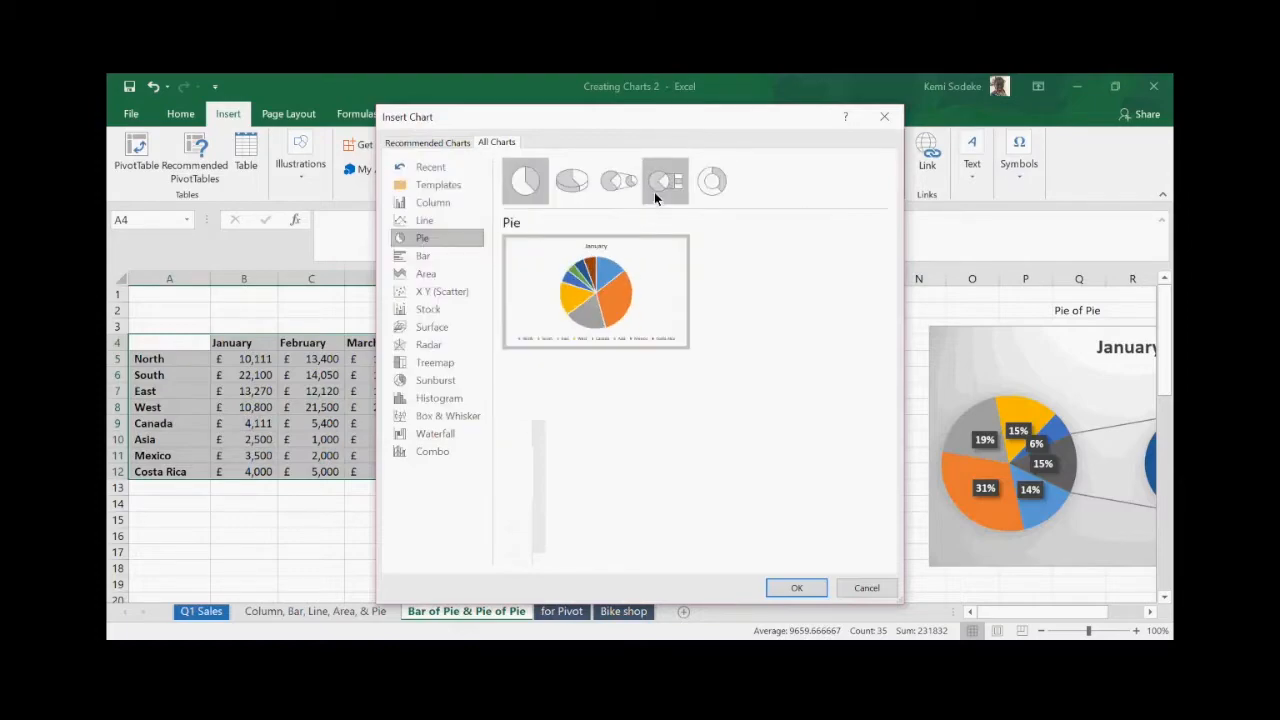
pyautogui.click(670, 183)
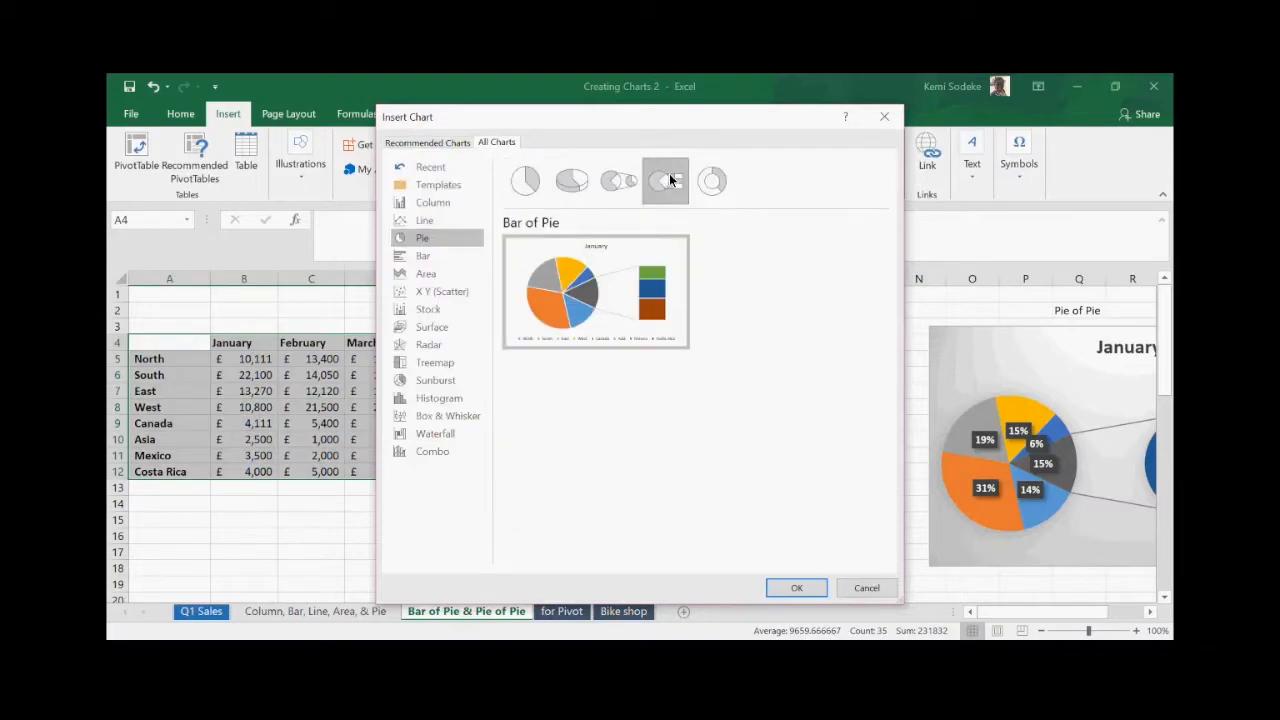
pyautogui.click(795, 589)
# - Reposition the January chart title, select its text, then select the plot area
pyautogui.moveTo(615, 352); pyautogui.dragTo(640, 359)
pyautogui.click(655, 350)
pyautogui.doubleClick(655, 350)
pyautogui.click(747, 370)
# - Drag the January title to the chart's top-left corner and restore its missing 'n'
pyautogui.click(671, 350)
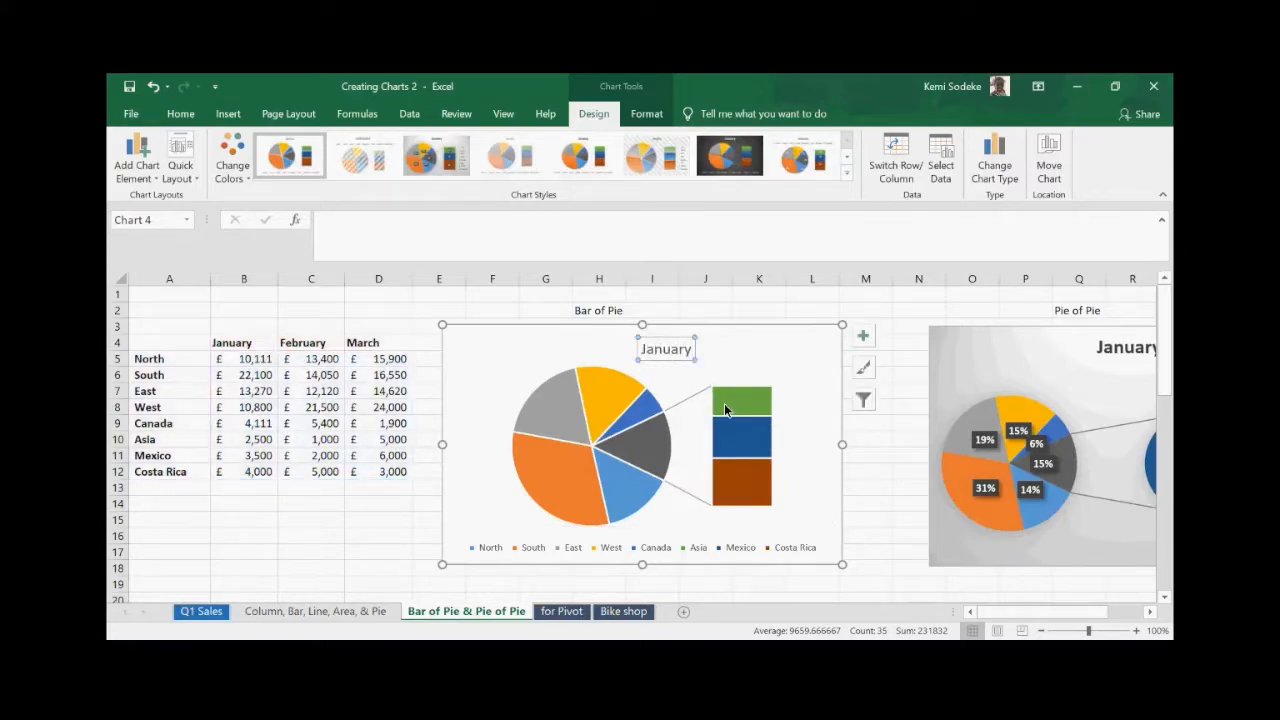
pyautogui.click(665, 349)
pyautogui.moveTo(473, 339); pyautogui.dragTo(474, 340)
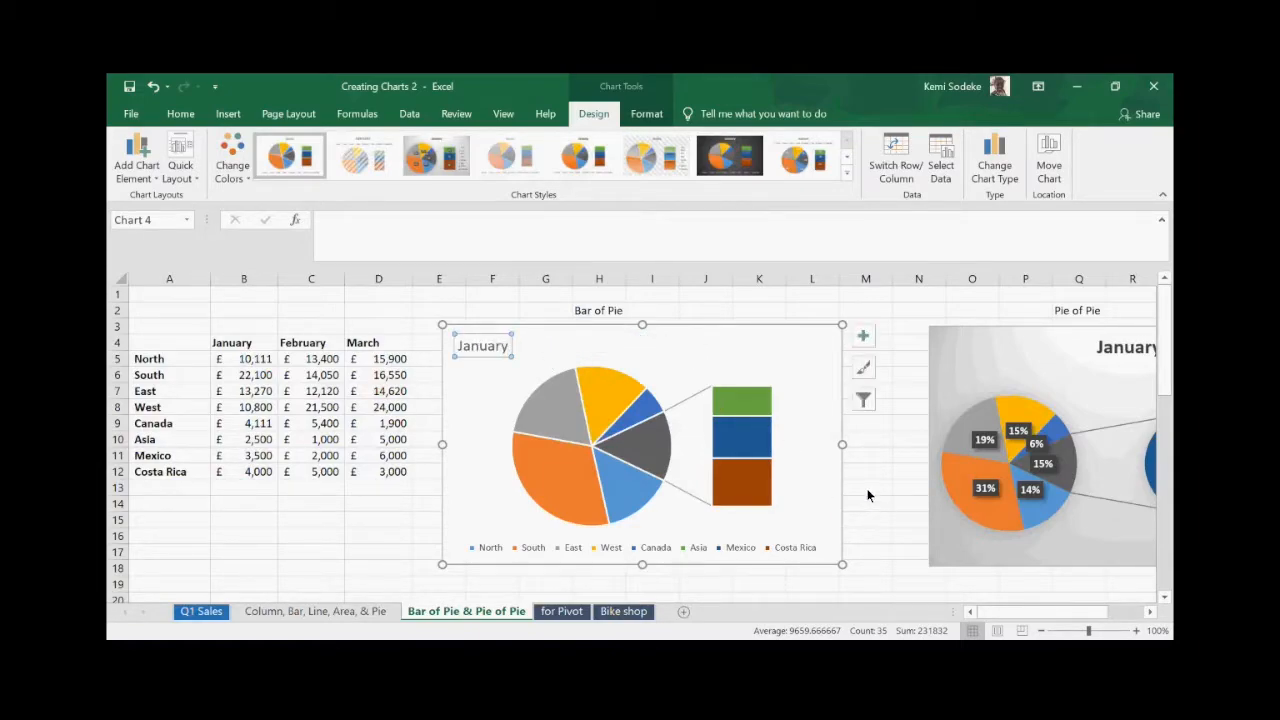
pyautogui.click(478, 344)
pyautogui.press('BackSpace')
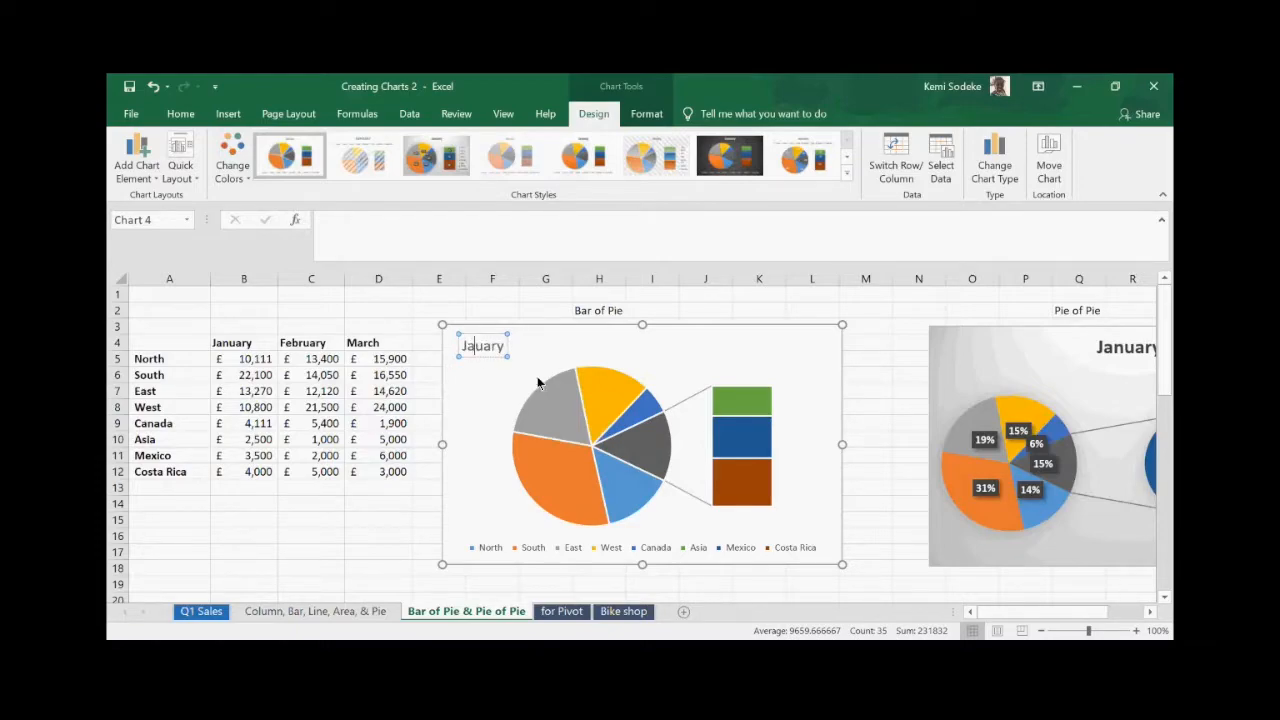
pyautogui.moveTo(509, 340); pyautogui.dragTo(502, 336)
pyautogui.click(487, 339)
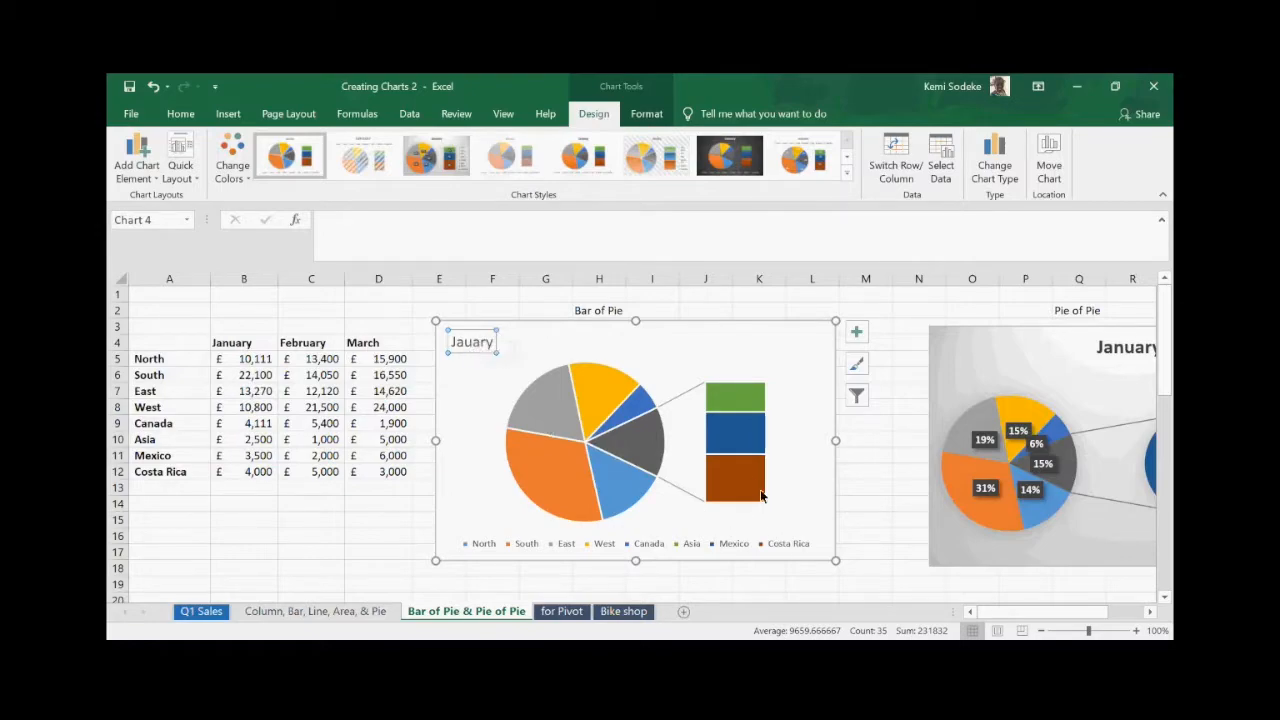
pyautogui.click(462, 342)
pyautogui.write('n')
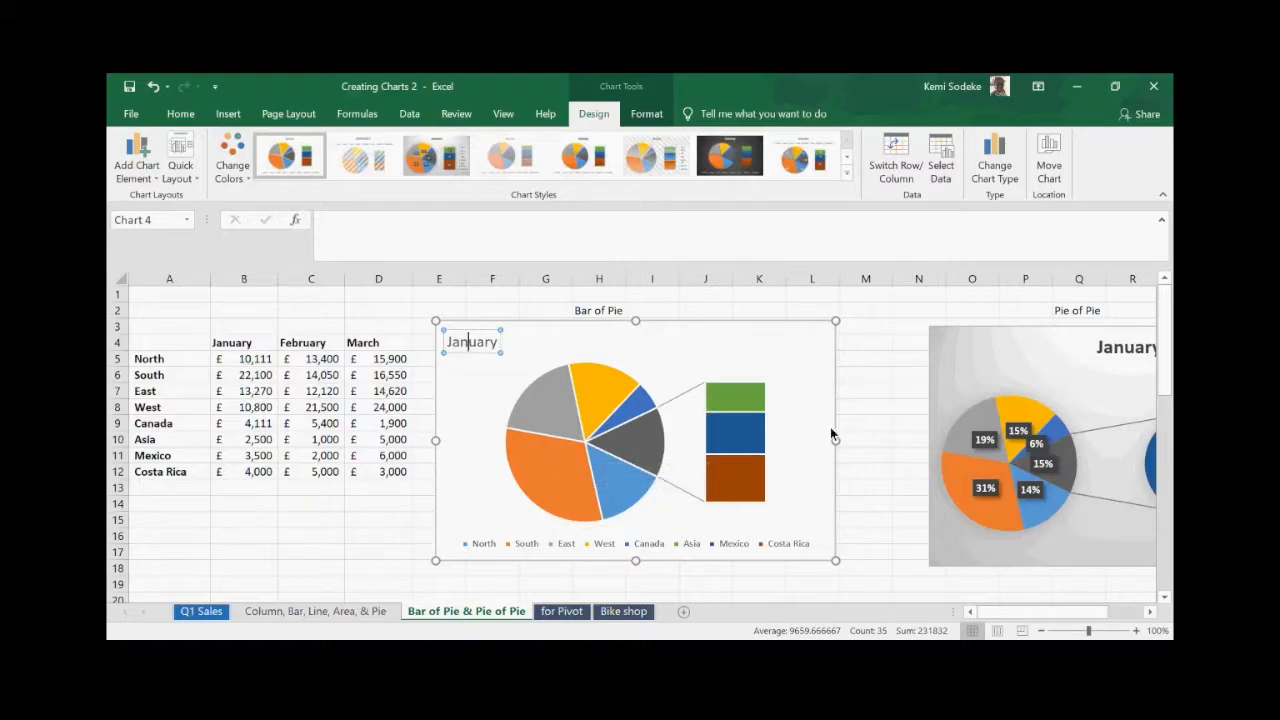
pyautogui.click(865, 407)
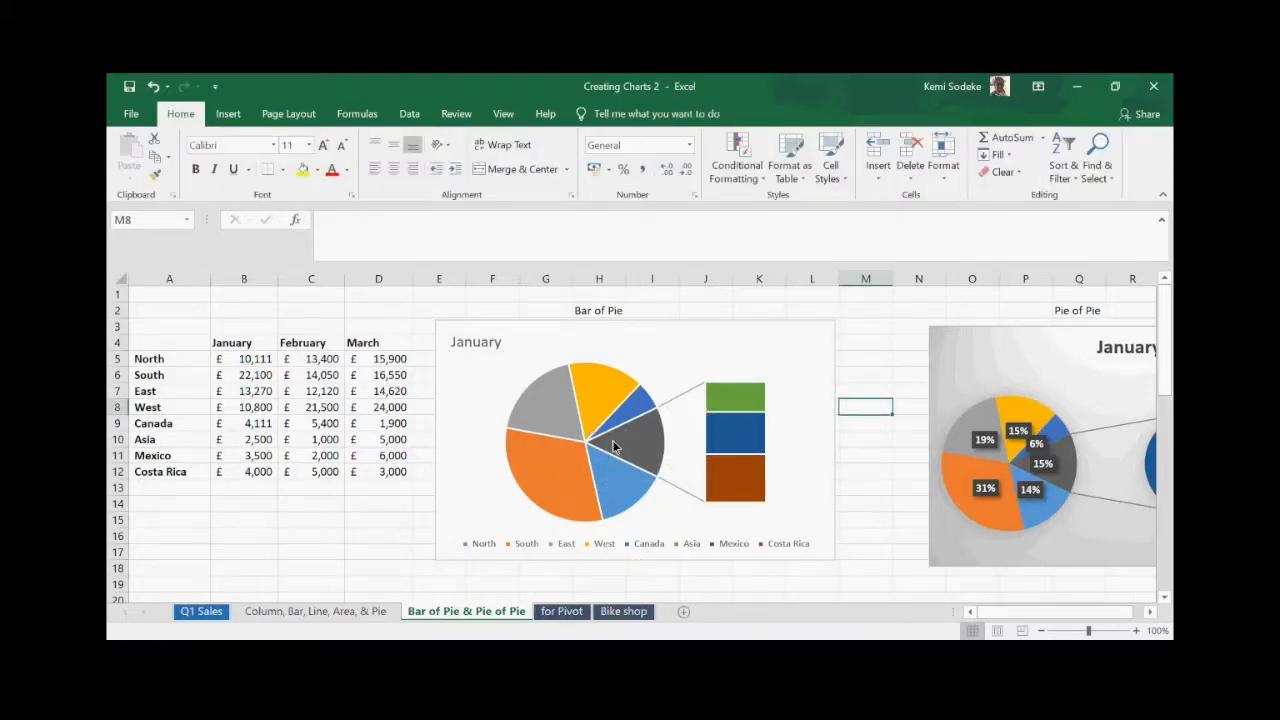
# - Shrink the Bar of Pie chart by dragging a corner handle inward so the legend wraps
pyautogui.click(742, 436)
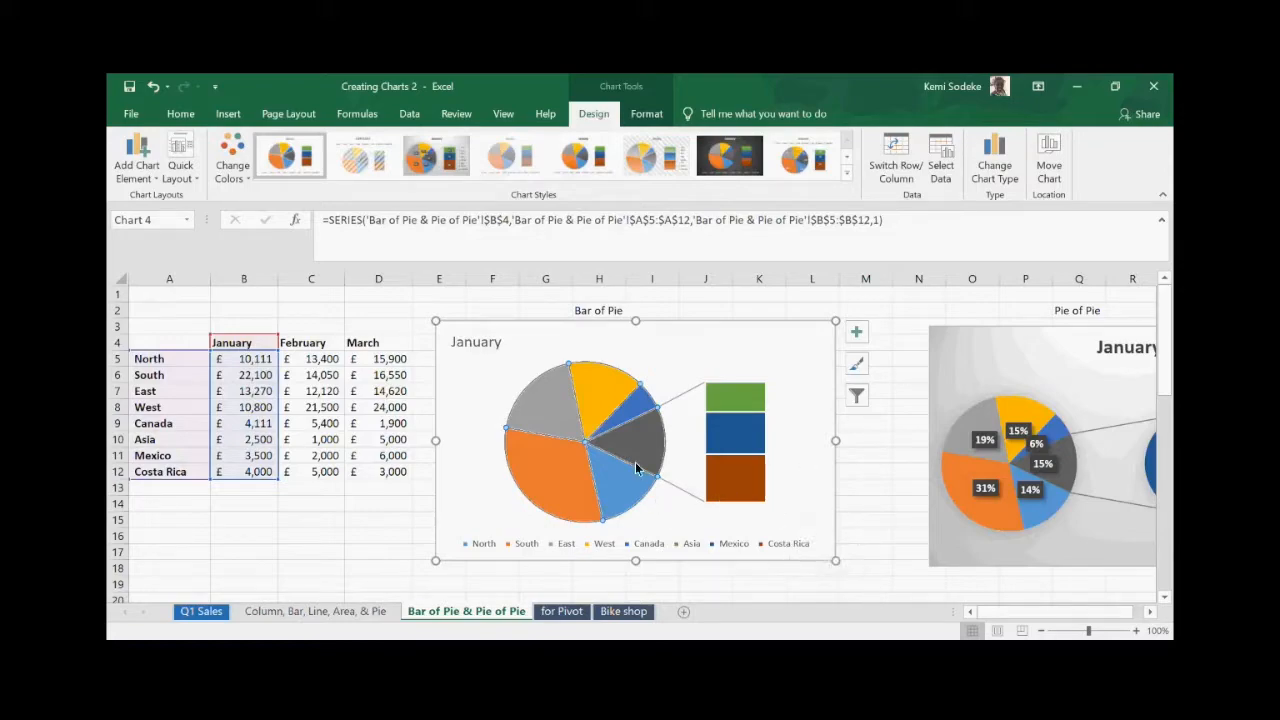
pyautogui.click(912, 490)
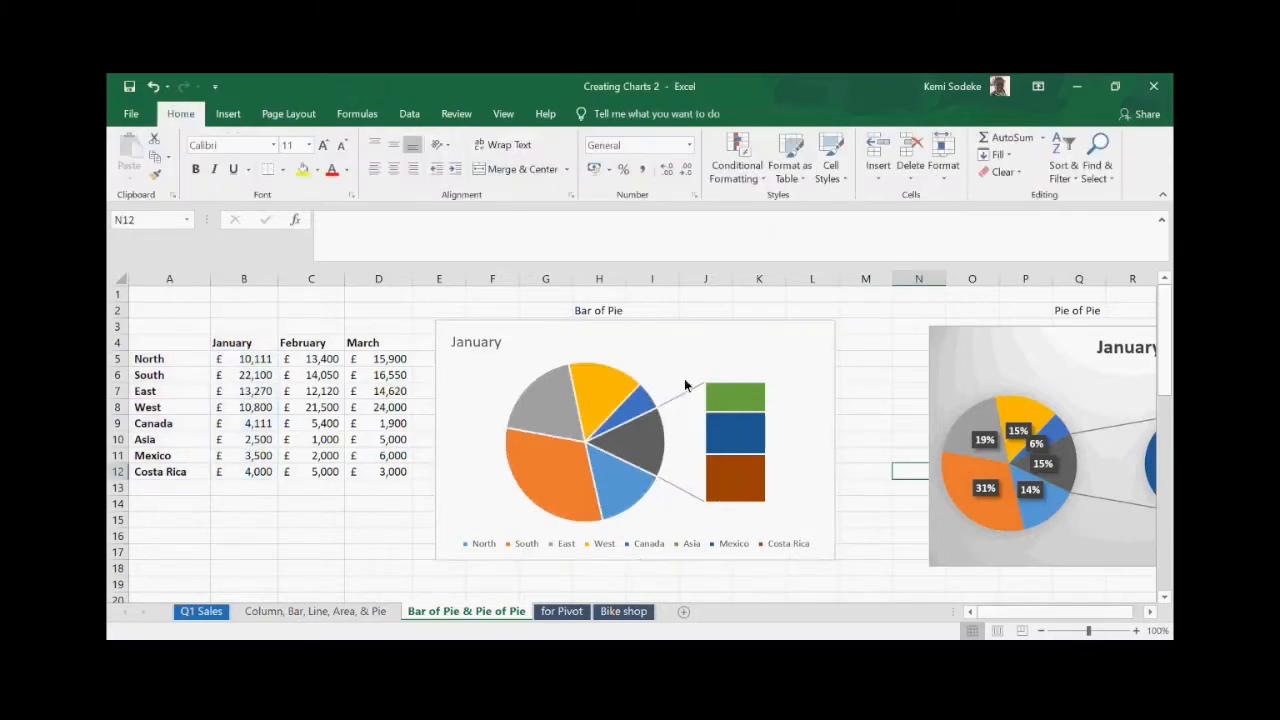
pyautogui.click(653, 361)
pyautogui.click(653, 361)
pyautogui.moveTo(840, 325); pyautogui.dragTo(892, 313)
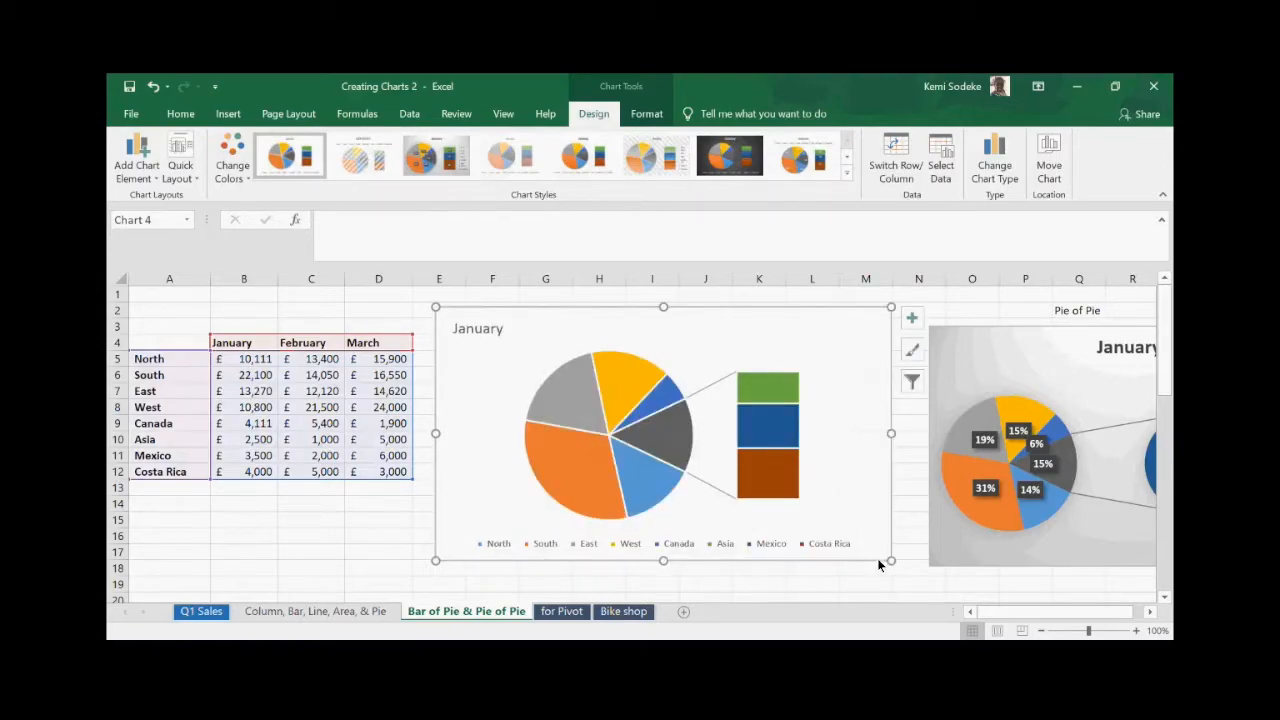
pyautogui.moveTo(892, 561); pyautogui.dragTo(768, 496)
pyautogui.click(792, 515)
# - Nudge the January chart slightly right and copy it
pyautogui.scroll(-1, 622, 508)
pyautogui.scroll(1, 622, 508)
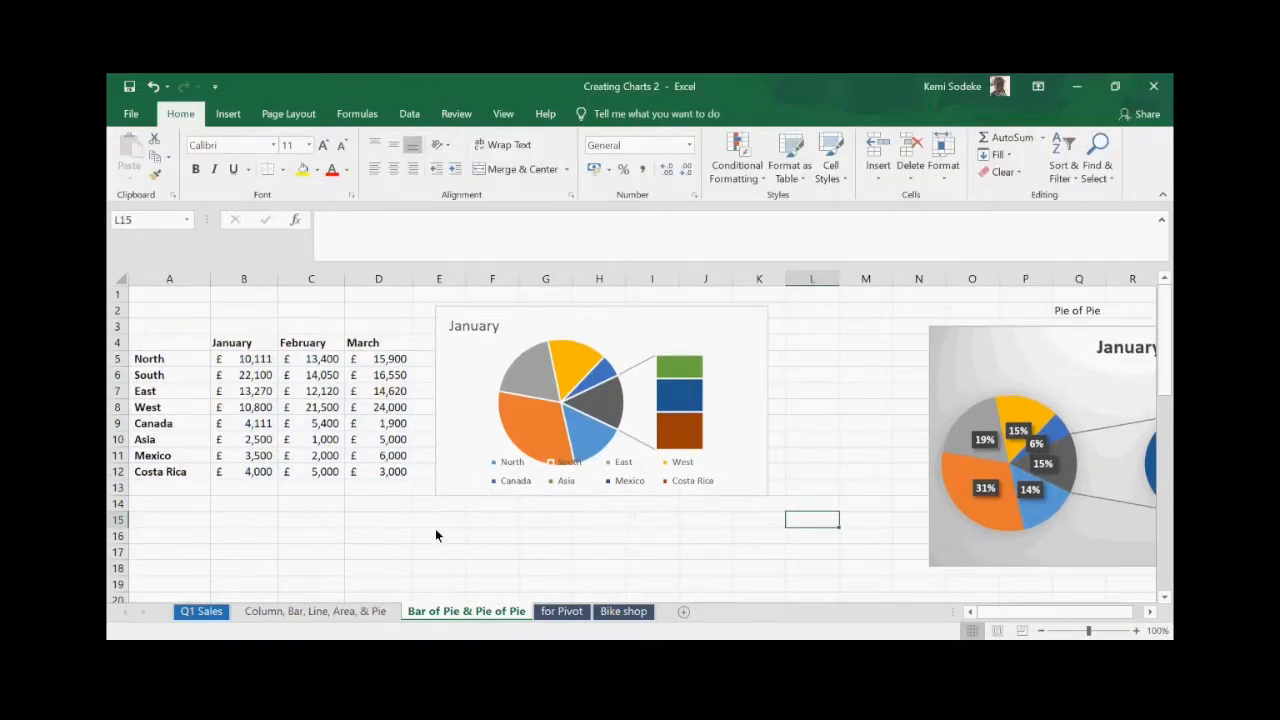
pyautogui.click(311, 503)
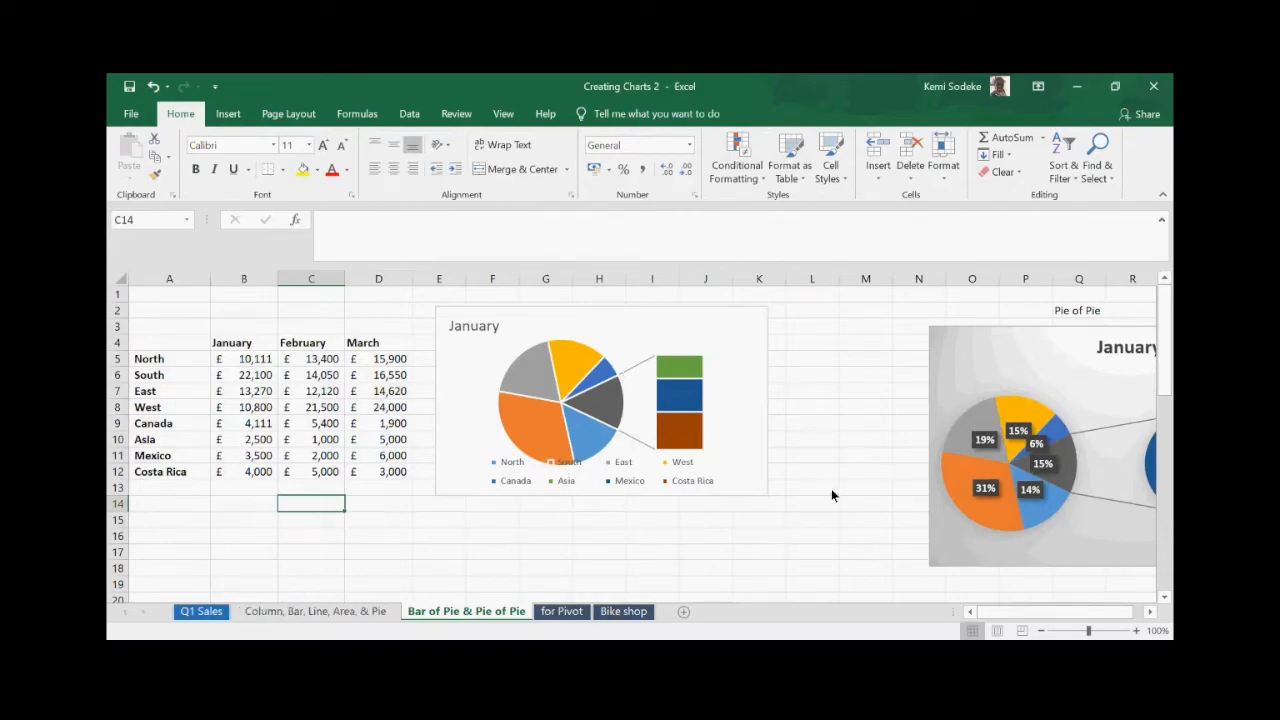
pyautogui.moveTo(565, 358); pyautogui.dragTo(598, 345)
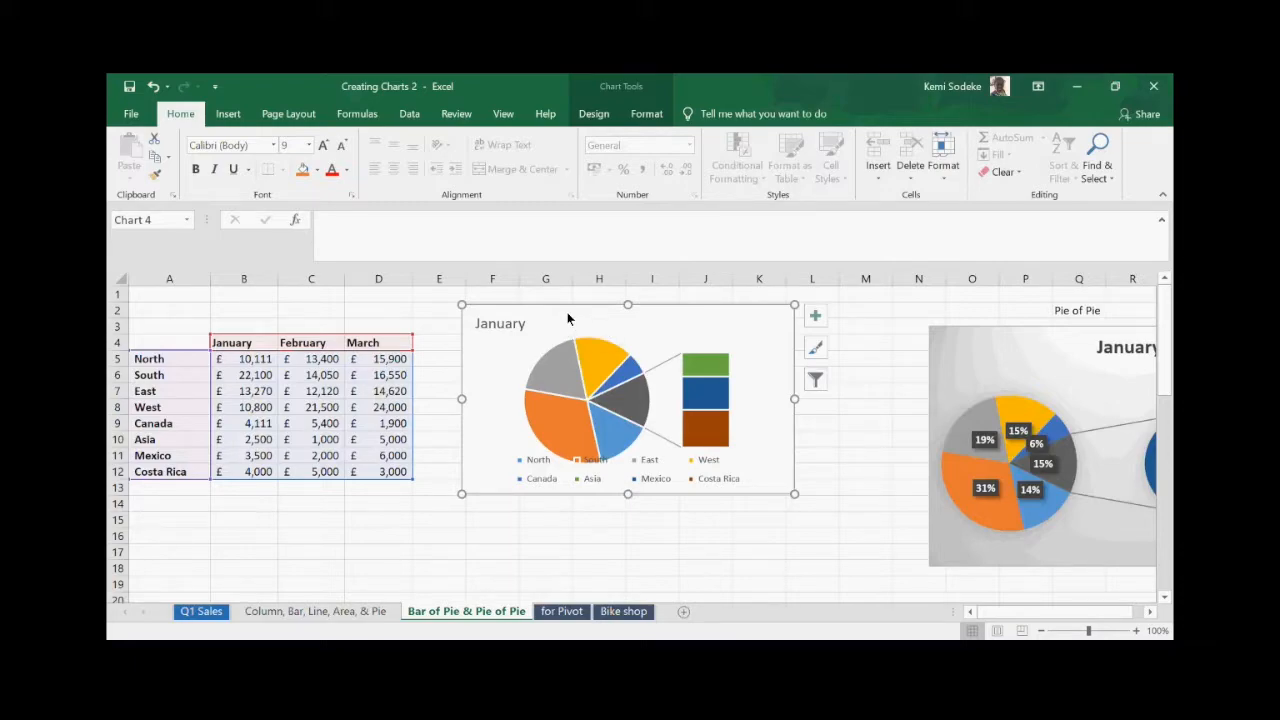
pyautogui.click(159, 161)
# - Paste the copied January chart at cell A18 and shift it slightly right
pyautogui.scroll(-2, 716, 536)
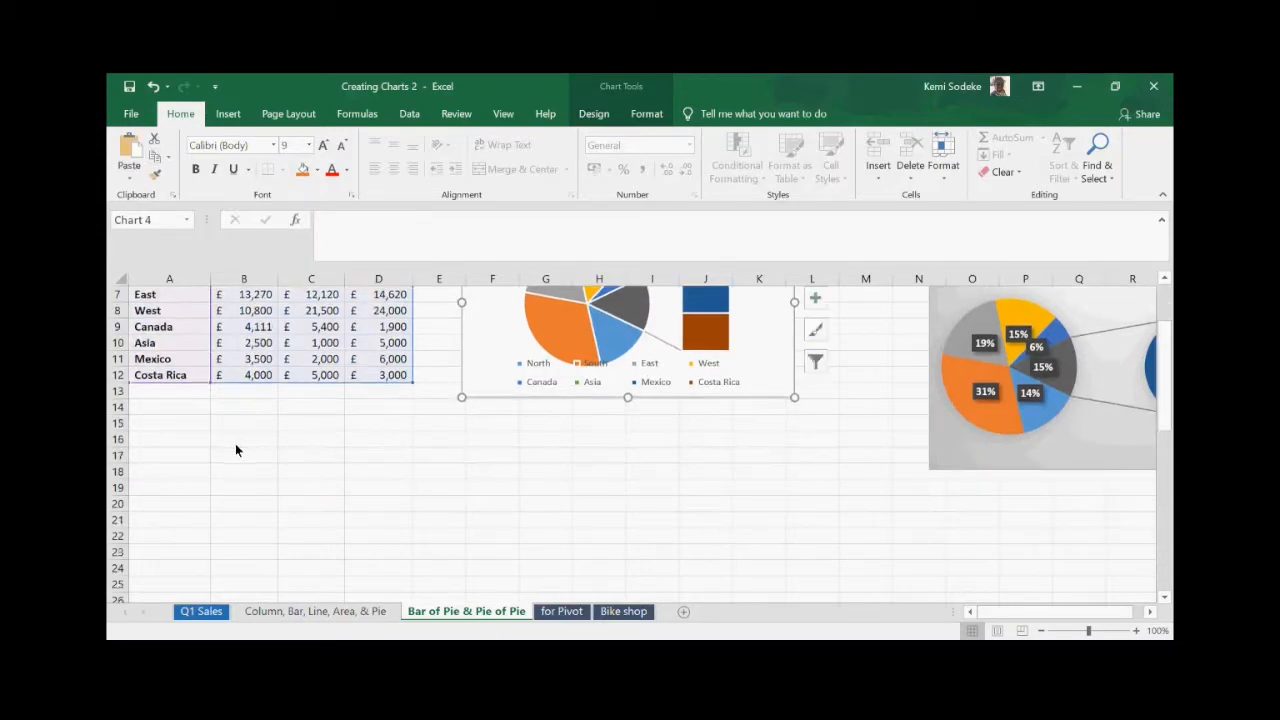
pyautogui.click(195, 472)
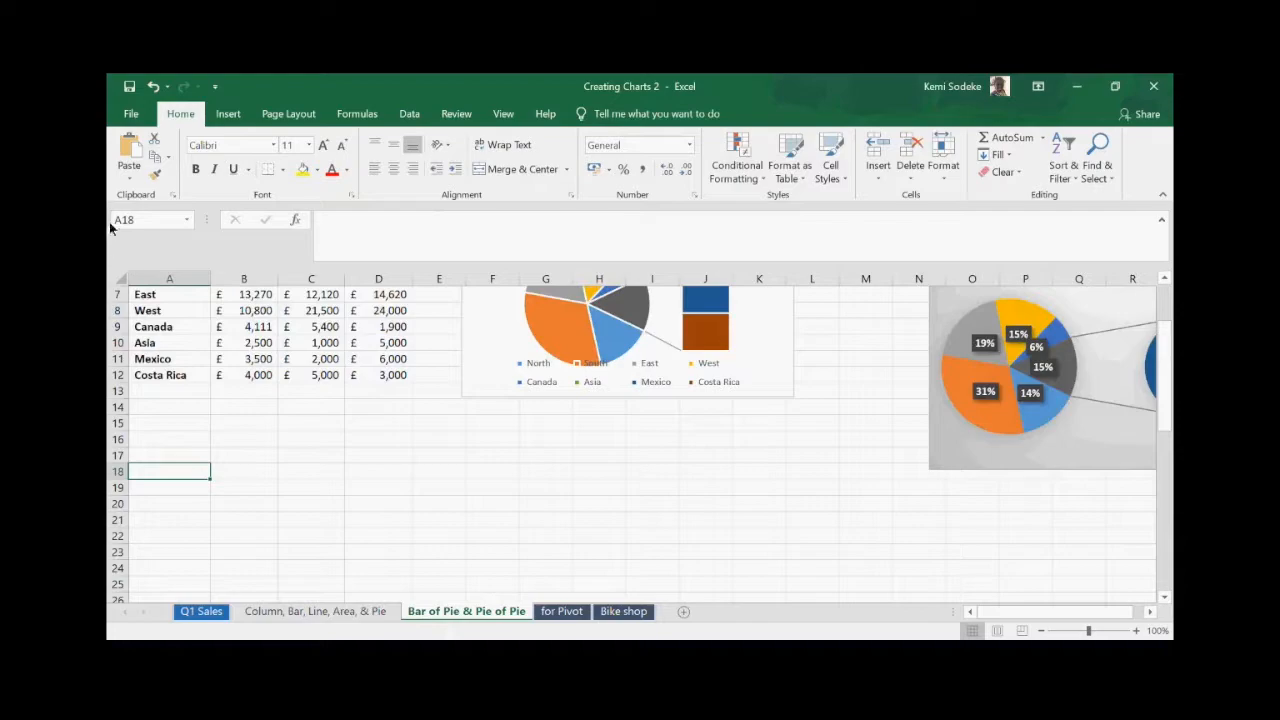
pyautogui.click(129, 150)
pyautogui.moveTo(323, 506); pyautogui.dragTo(398, 493)
pyautogui.scroll(-2, 637, 547)
pyautogui.scroll(3, 641, 548)
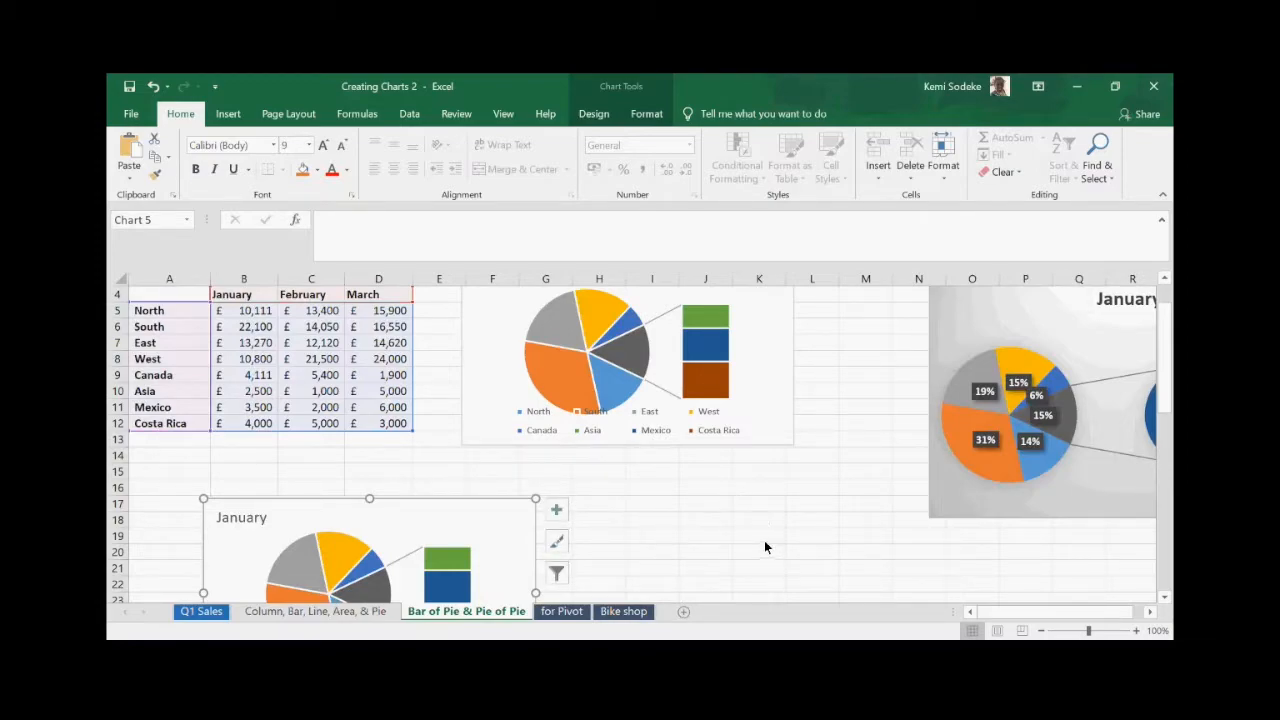
pyautogui.click(742, 519)
pyautogui.scroll(-2, 720, 514)
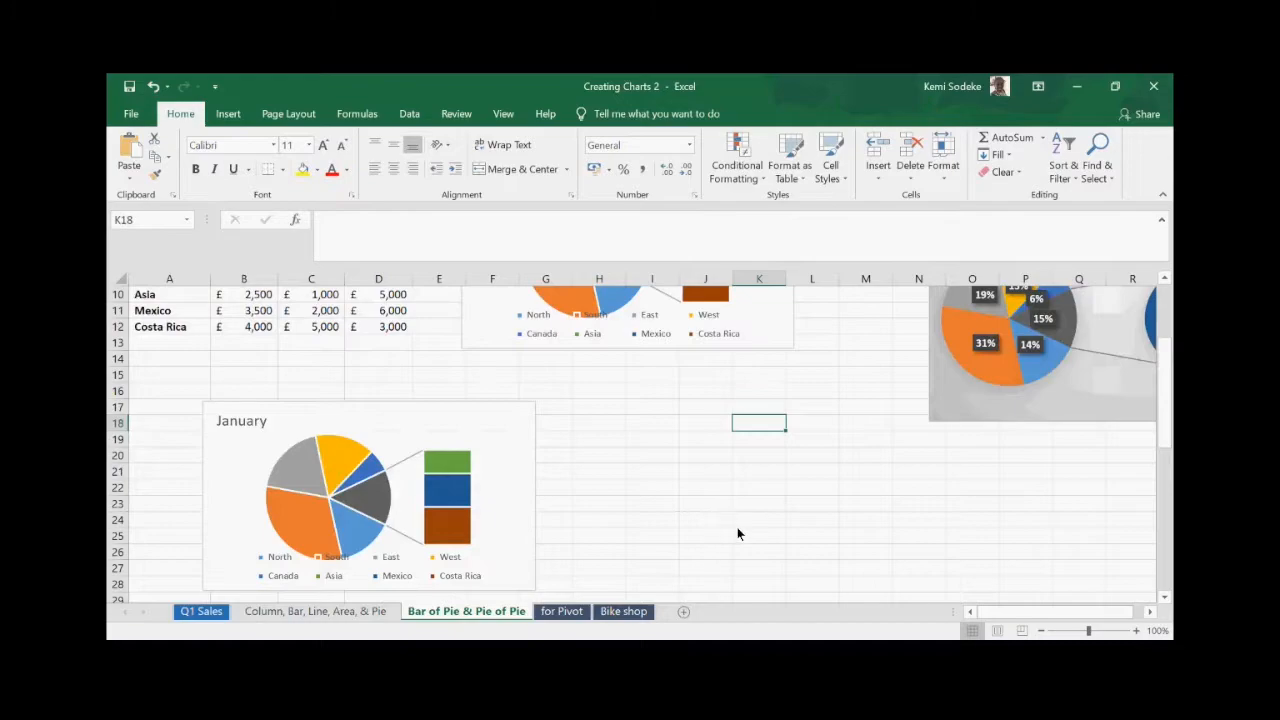
pyautogui.scroll(3, 733, 526)
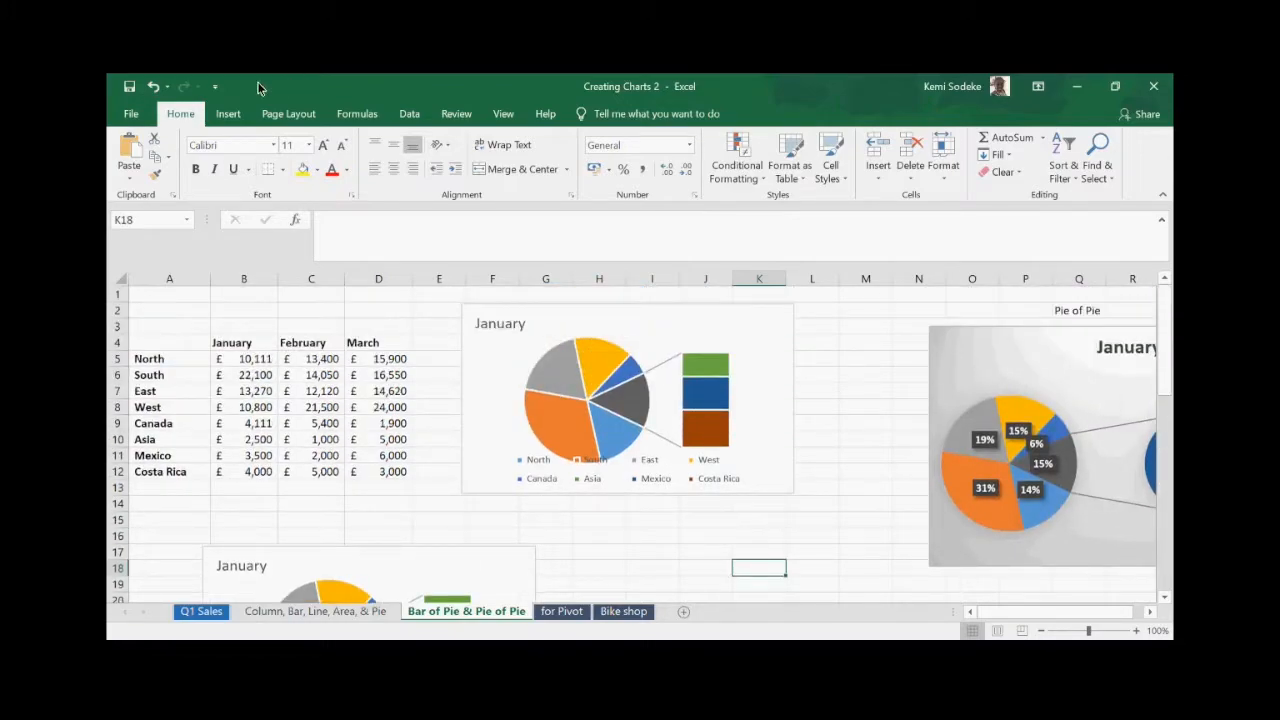
pyautogui.click(720, 362)
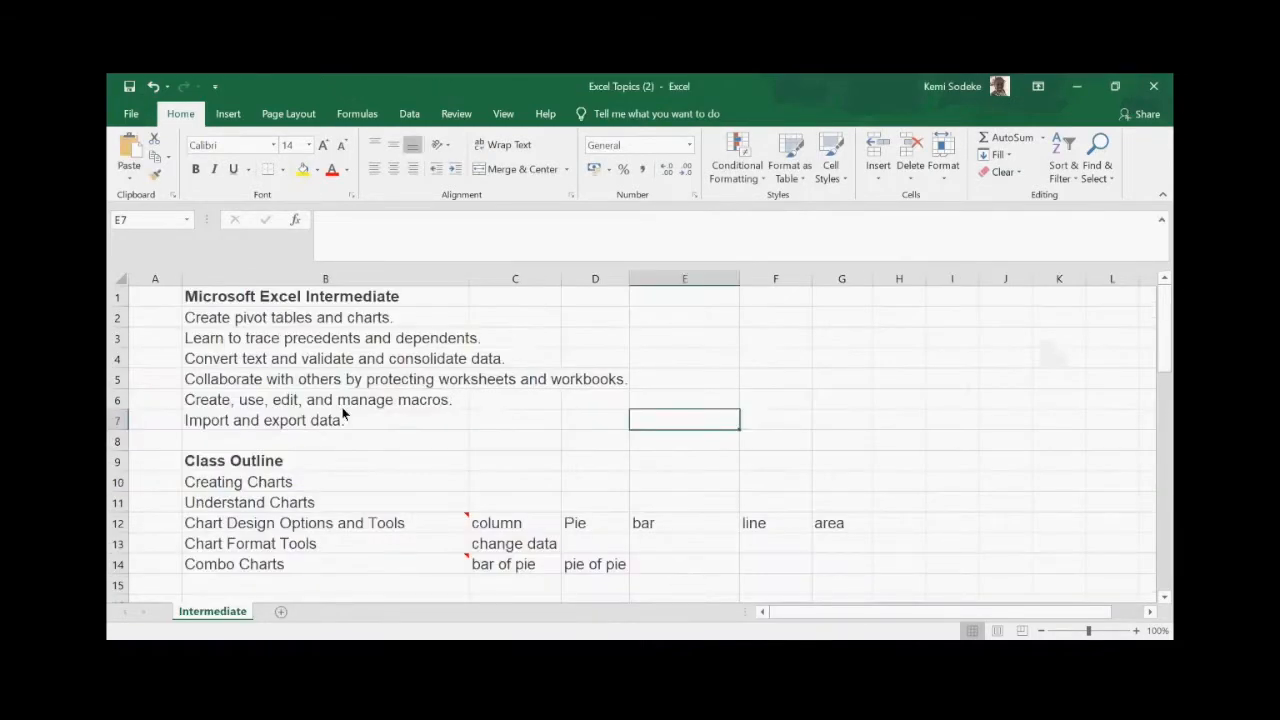
pyautogui.scroll(-2, 340, 440)
pyautogui.scroll(-2, 344, 457)
pyautogui.scroll(-2, 345, 450)
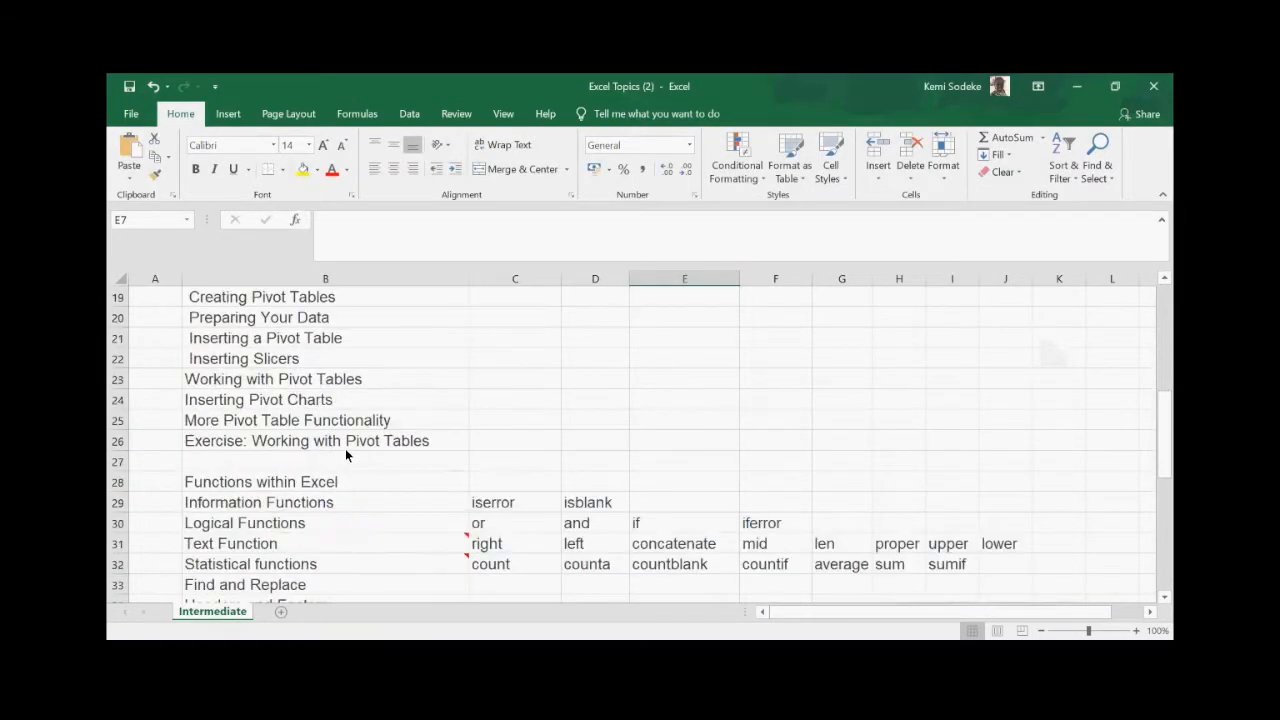
pyautogui.scroll(5, 345, 450)
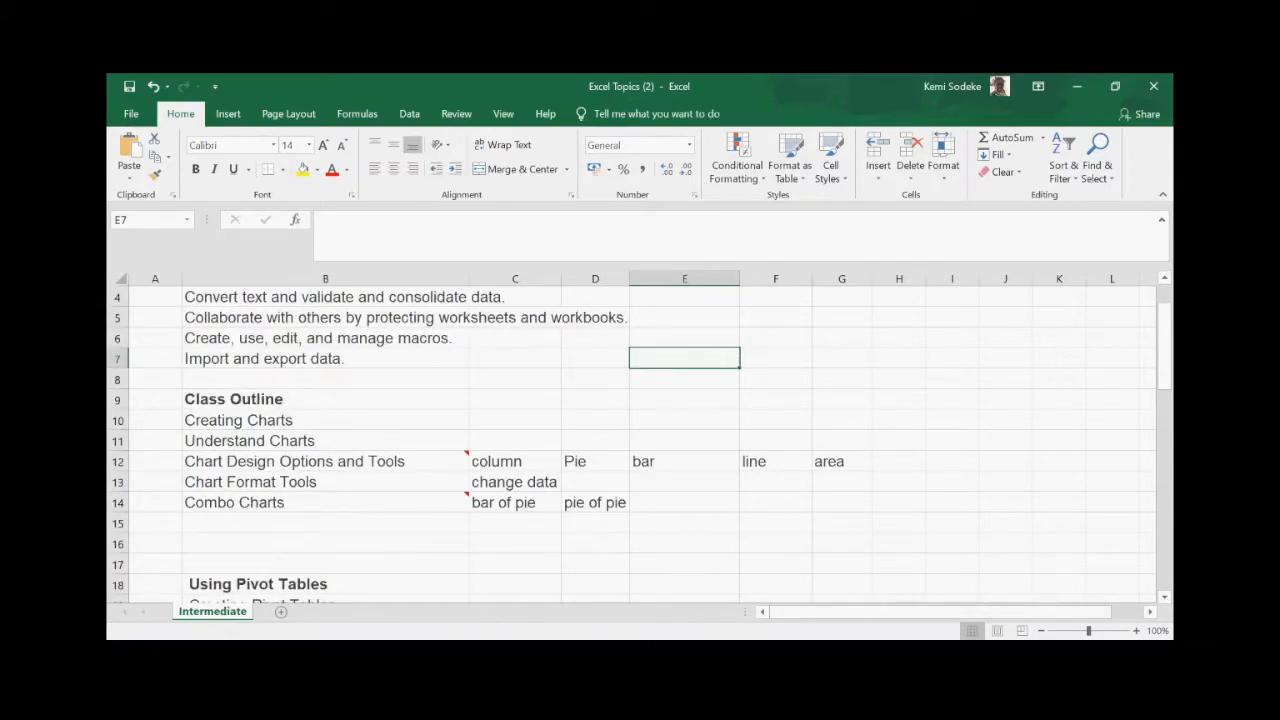
pyautogui.hotkey('alt', 'Tab')
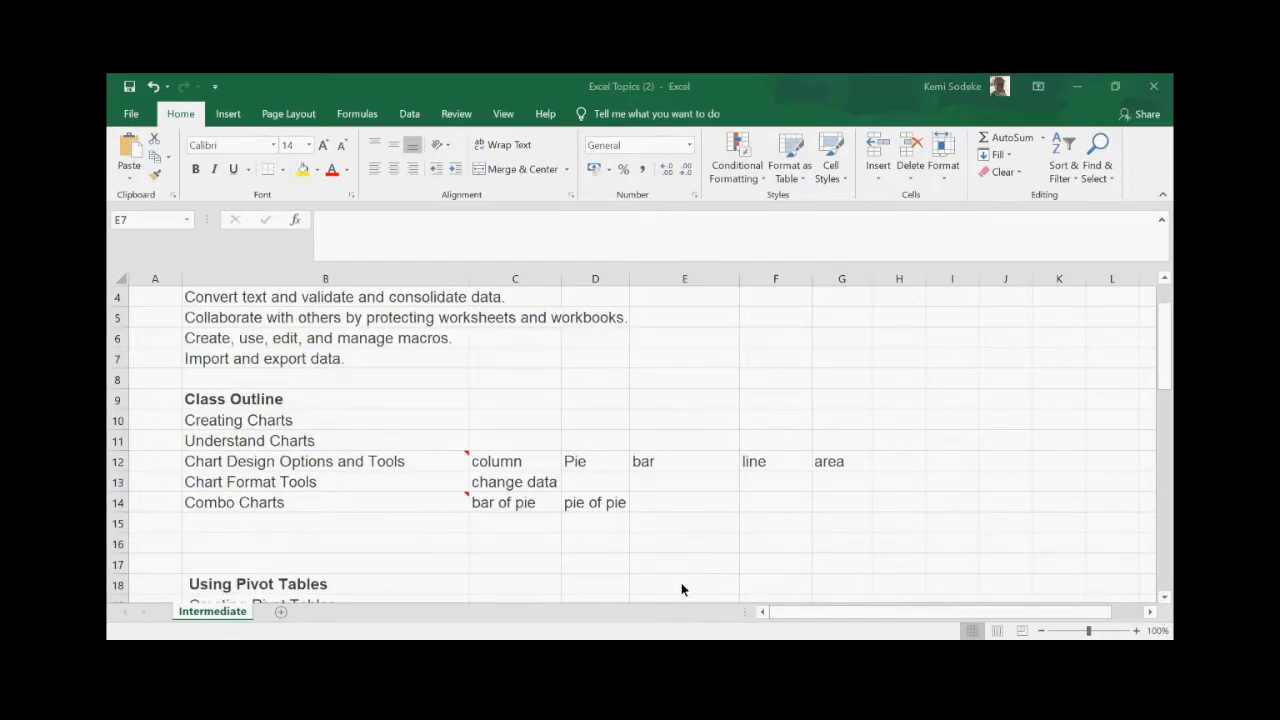
pyautogui.click(807, 606)
# - Deselect the chart and switch to the 'for Pivot' sheet
pyautogui.click(745, 558)
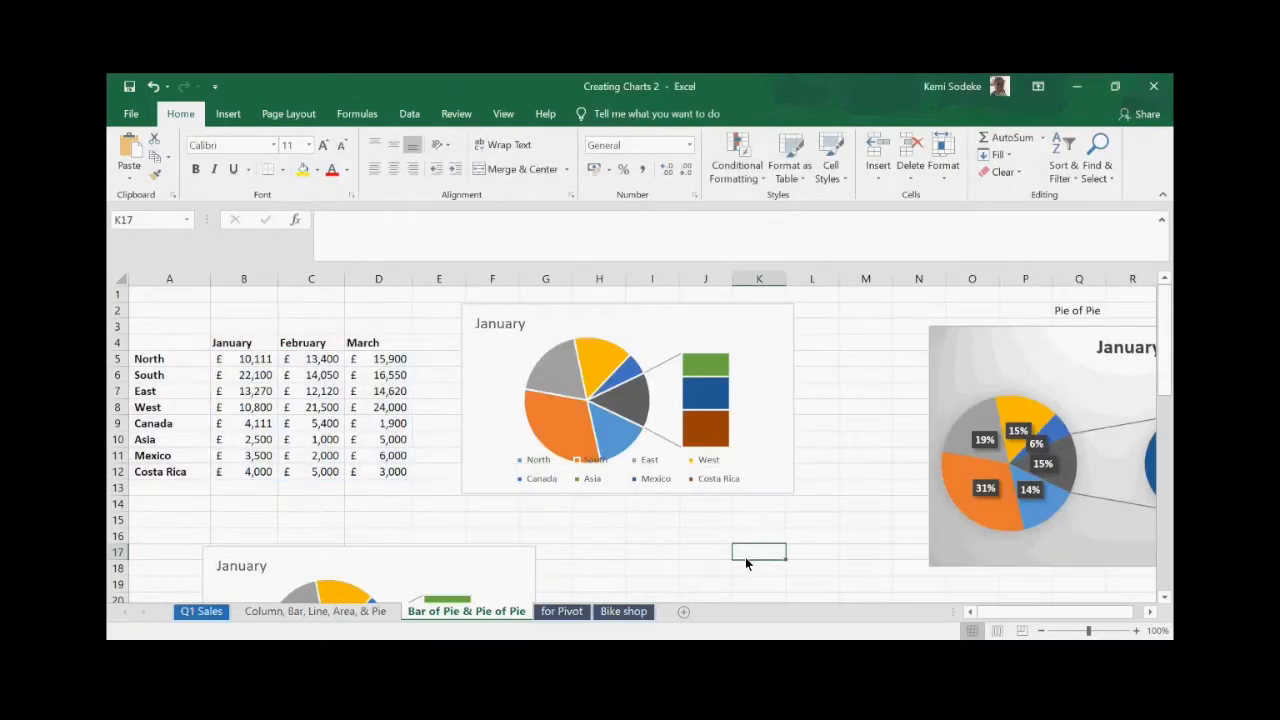
pyautogui.click(574, 611)
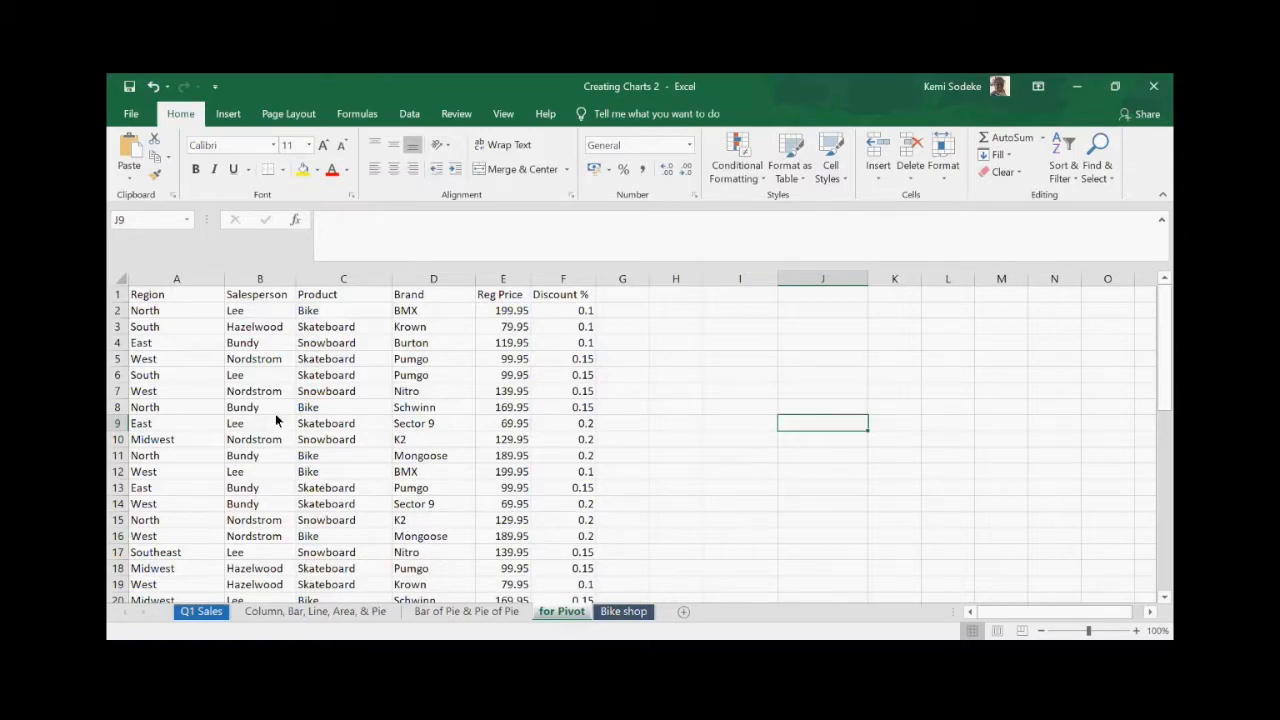
# - Switch to the Bike shop sheet and go over its Region through Discount amount headings
pyautogui.click(680, 360)
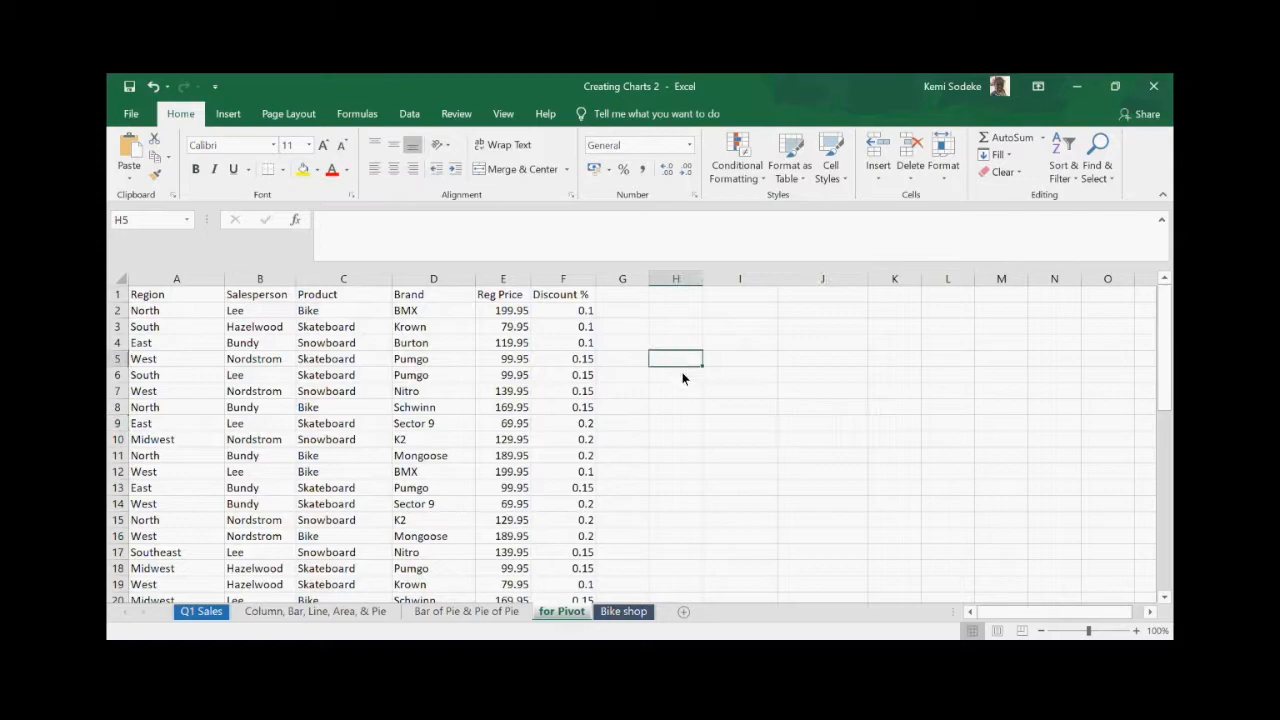
pyautogui.click(630, 612)
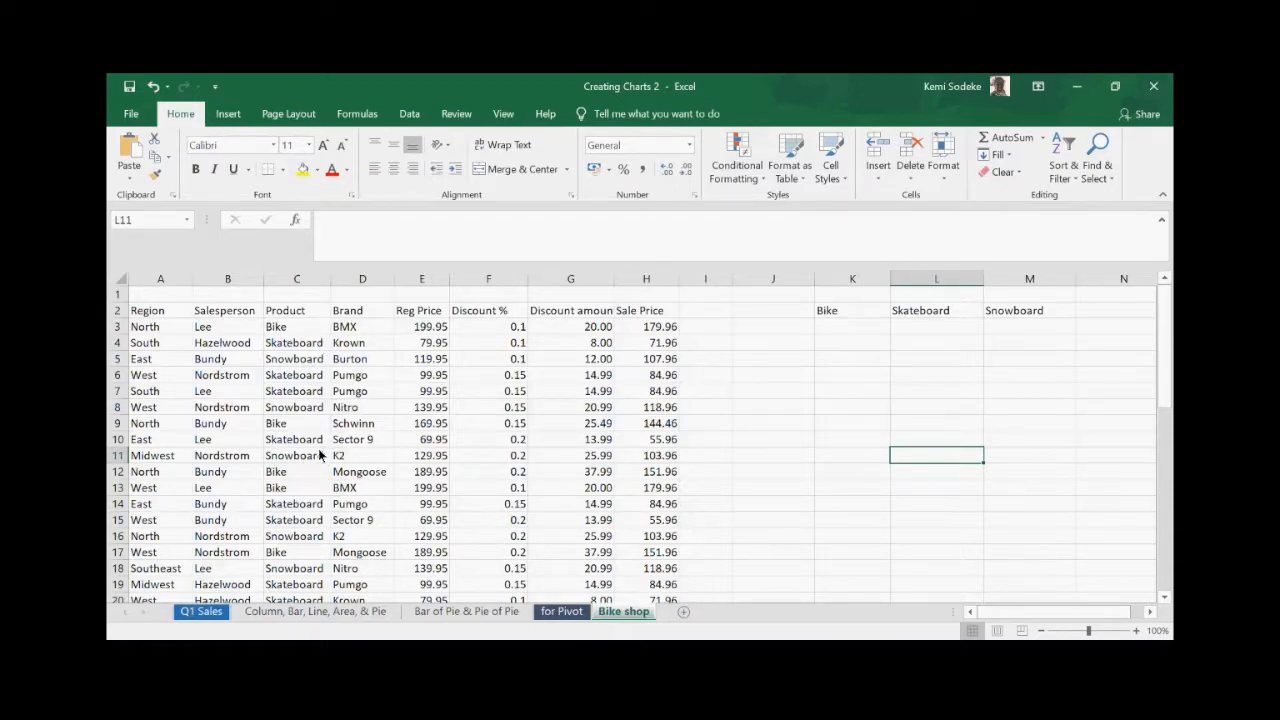
pyautogui.click(296, 313)
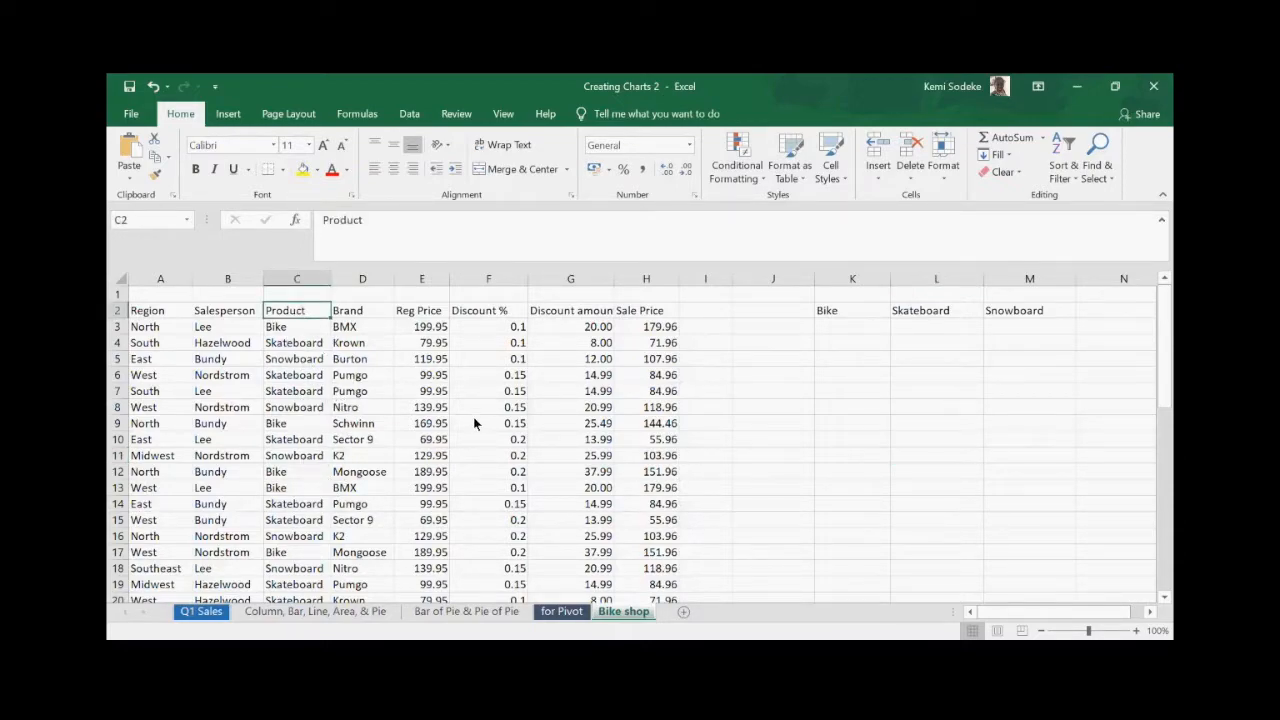
pyautogui.click(154, 314)
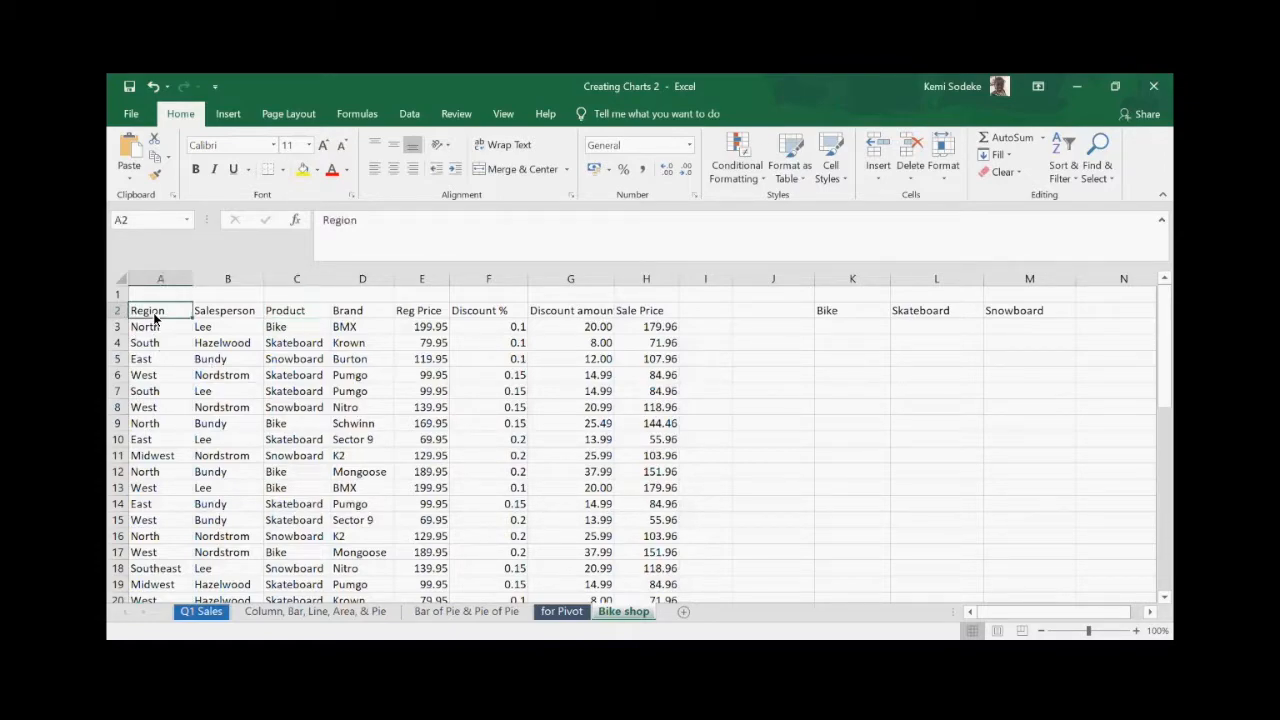
pyautogui.click(234, 316)
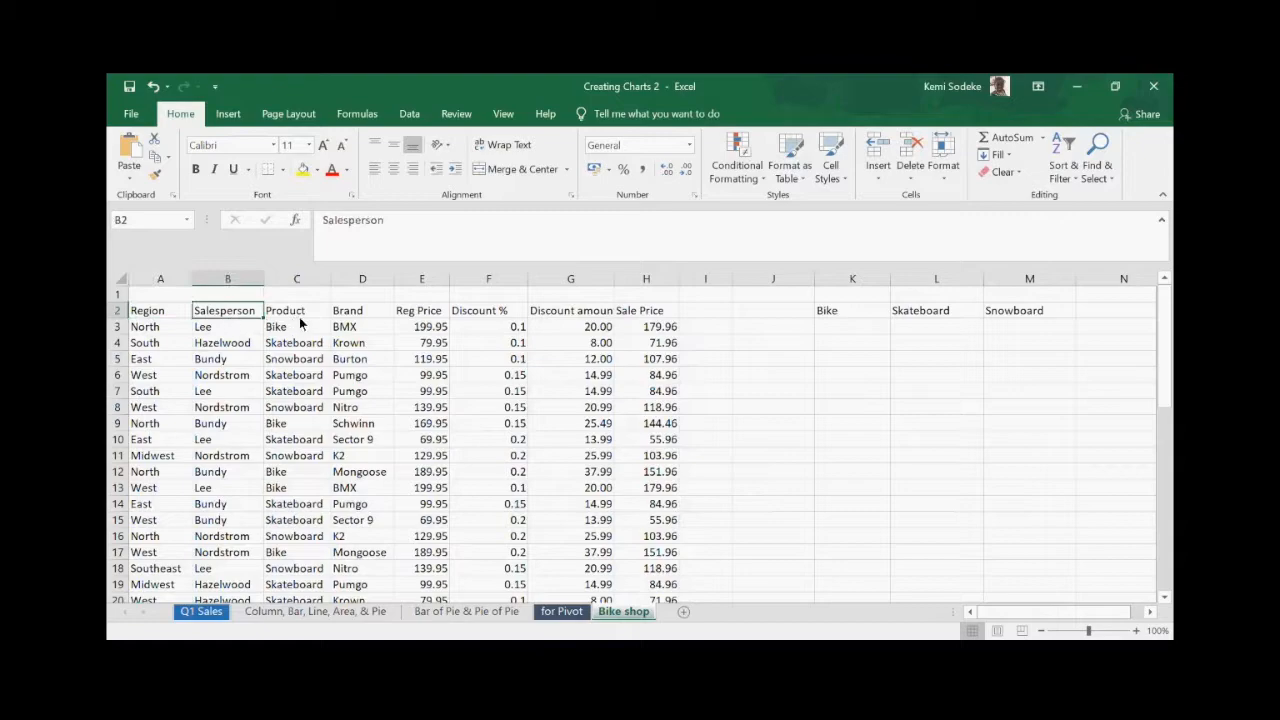
pyautogui.click(302, 316)
pyautogui.click(348, 316)
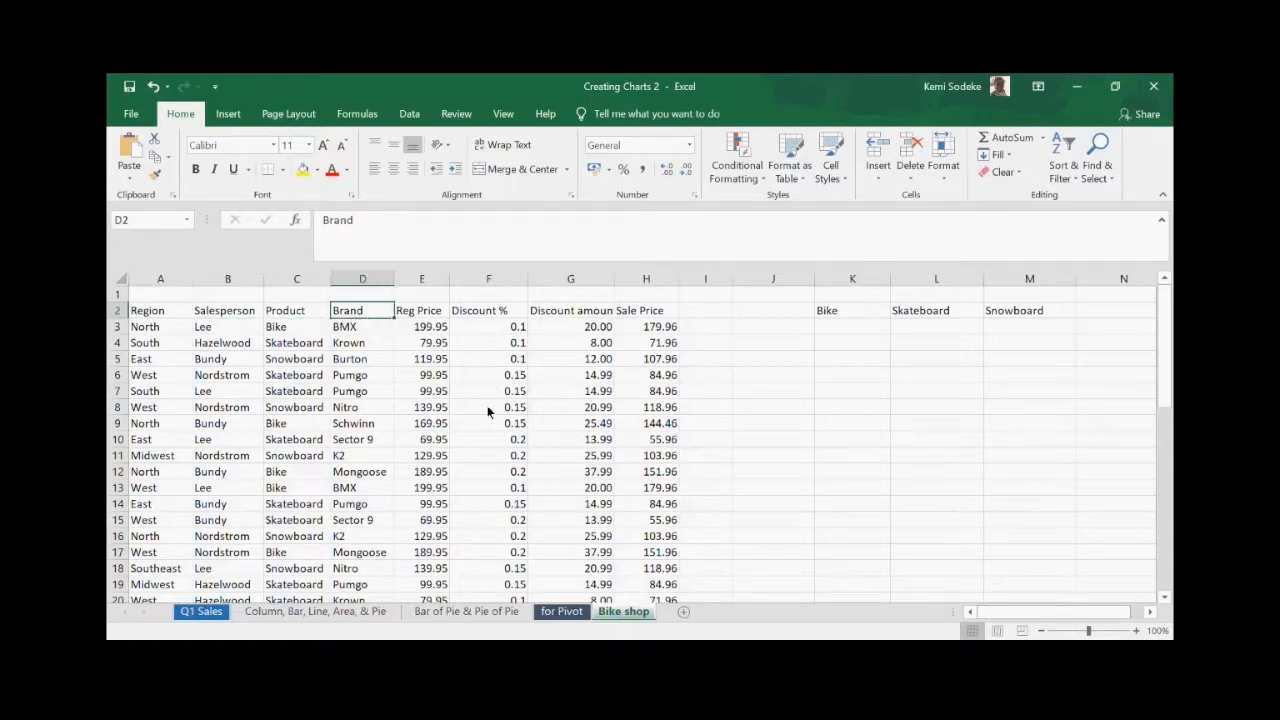
pyautogui.click(423, 318)
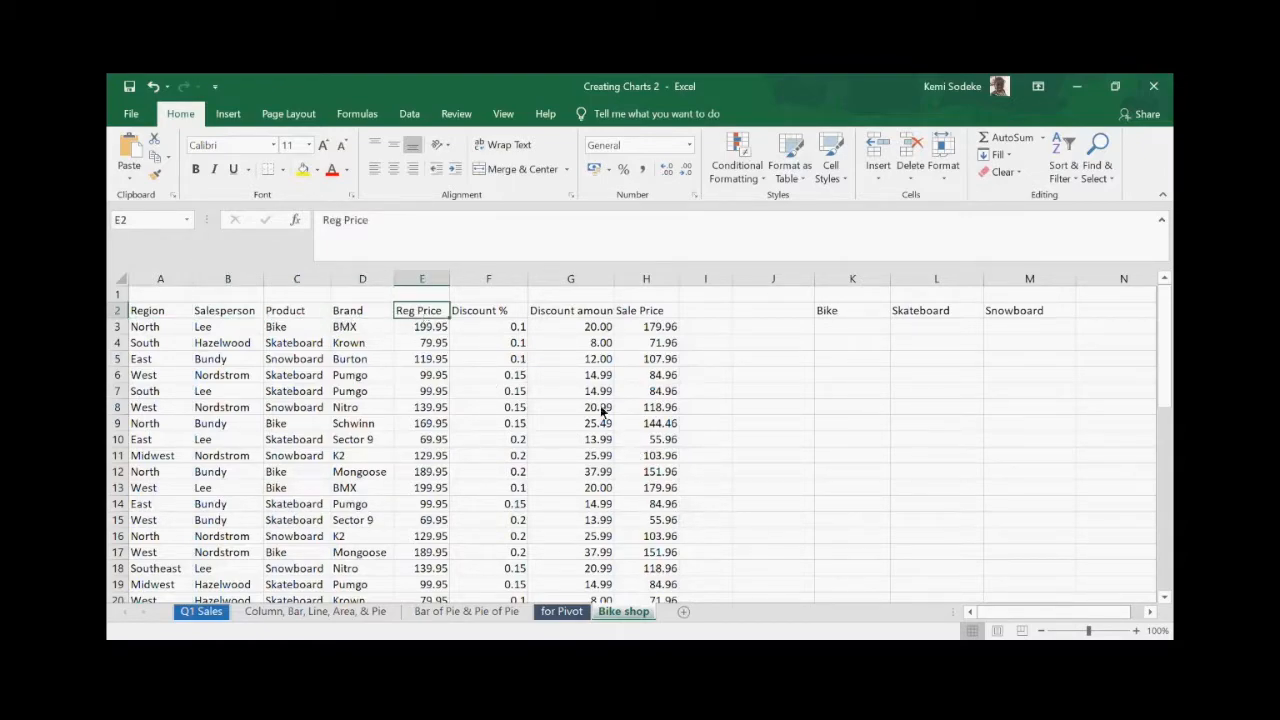
pyautogui.click(568, 316)
# - Widen column G until the 'Discount amount' heading fits fully
pyautogui.moveTo(614, 279); pyautogui.dragTo(625, 280)
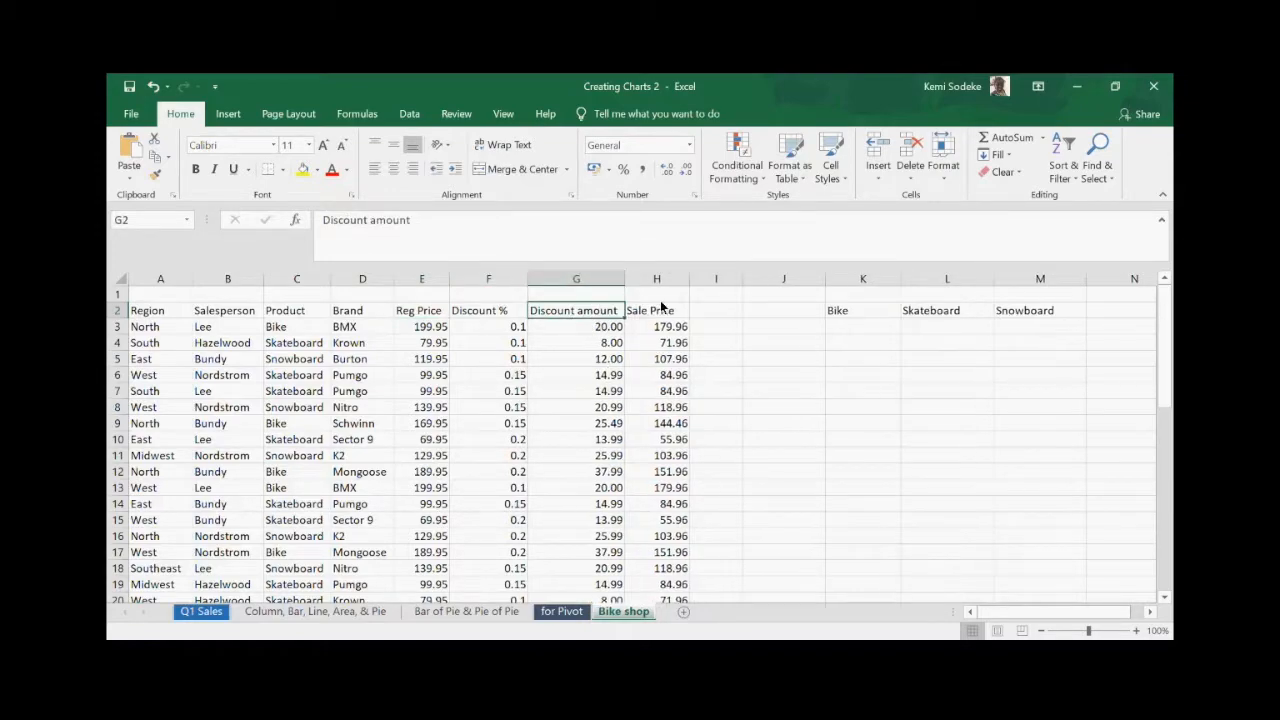
pyautogui.click(662, 314)
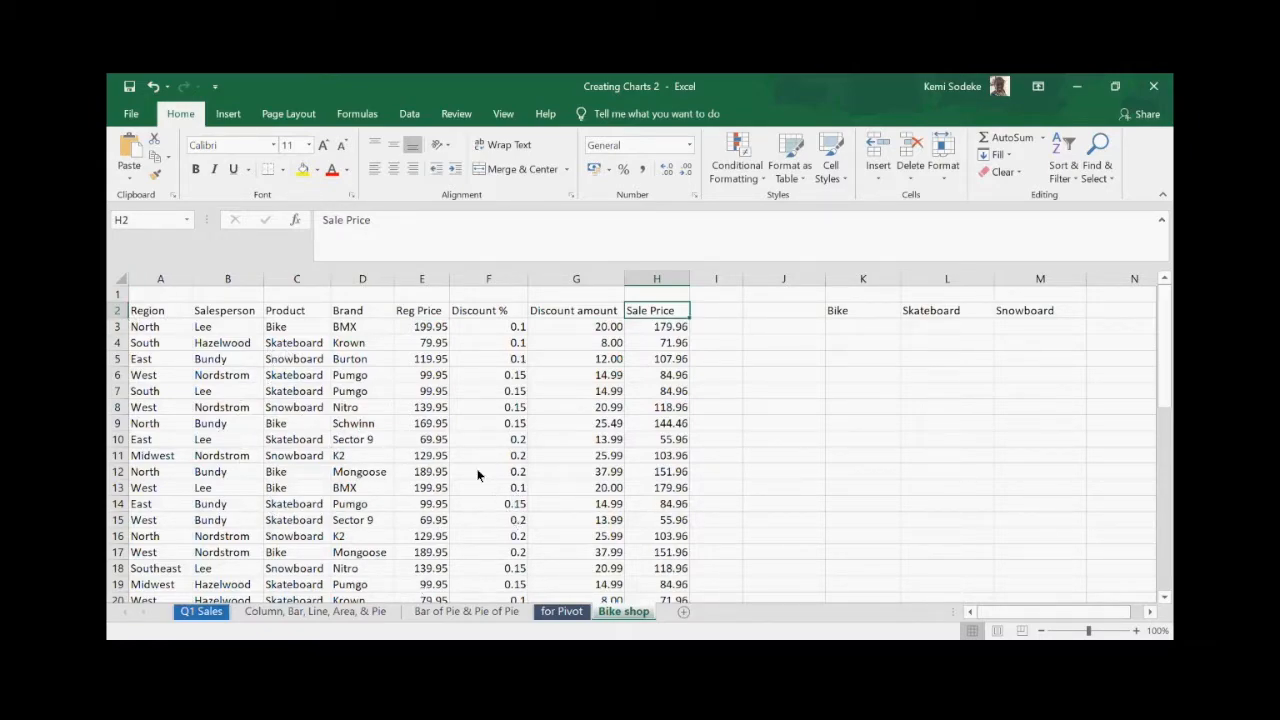
pyautogui.scroll(-11, 560, 505)
pyautogui.scroll(11, 541, 490)
pyautogui.click(232, 331)
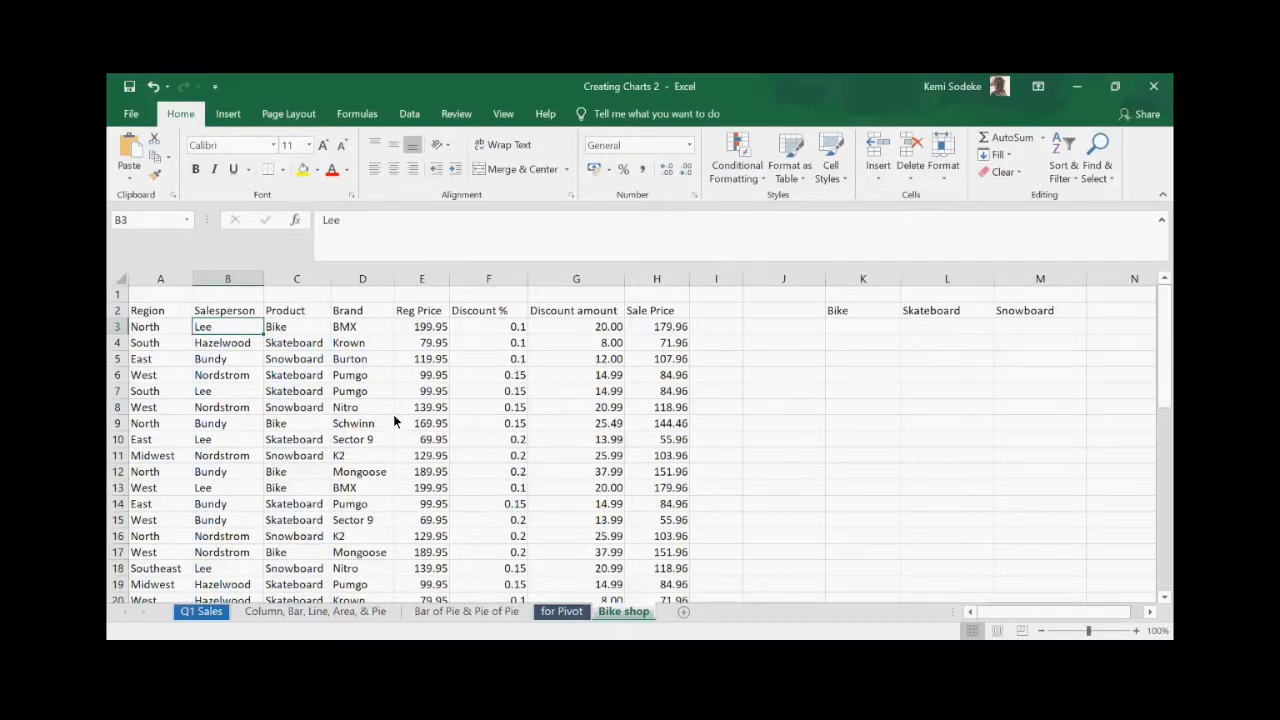
pyautogui.scroll(-2, 305, 428)
pyautogui.scroll(2, 308, 428)
# - Delete the Bike, Skateboard and Snowboard headings in K2:M2
pyautogui.click(1150, 611)
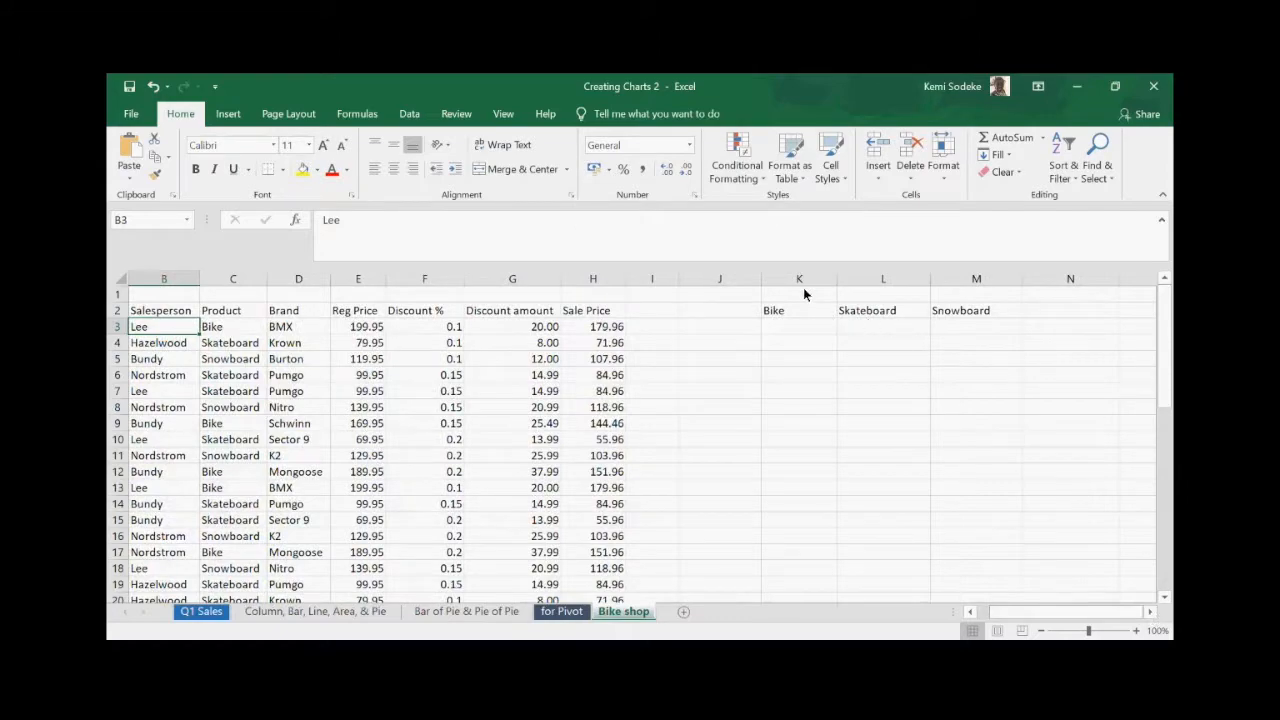
pyautogui.moveTo(770, 311); pyautogui.dragTo(977, 315)
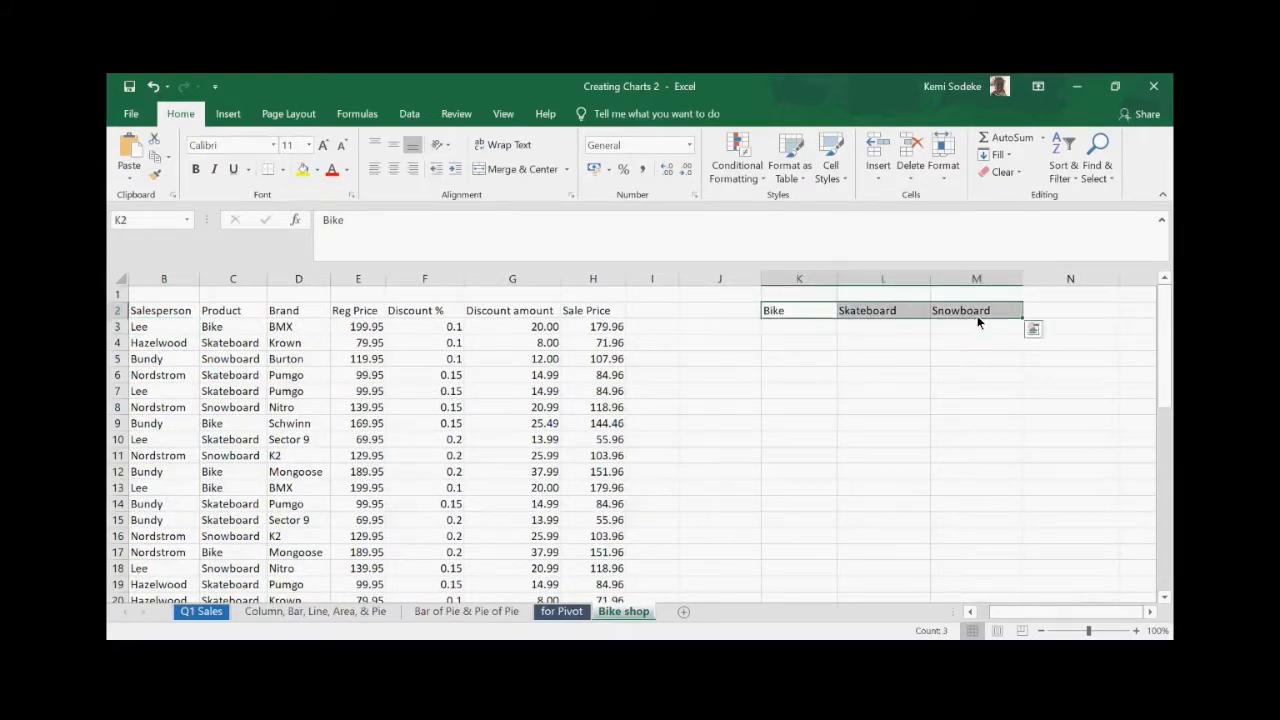
pyautogui.press('Delete')
pyautogui.click(880, 471)
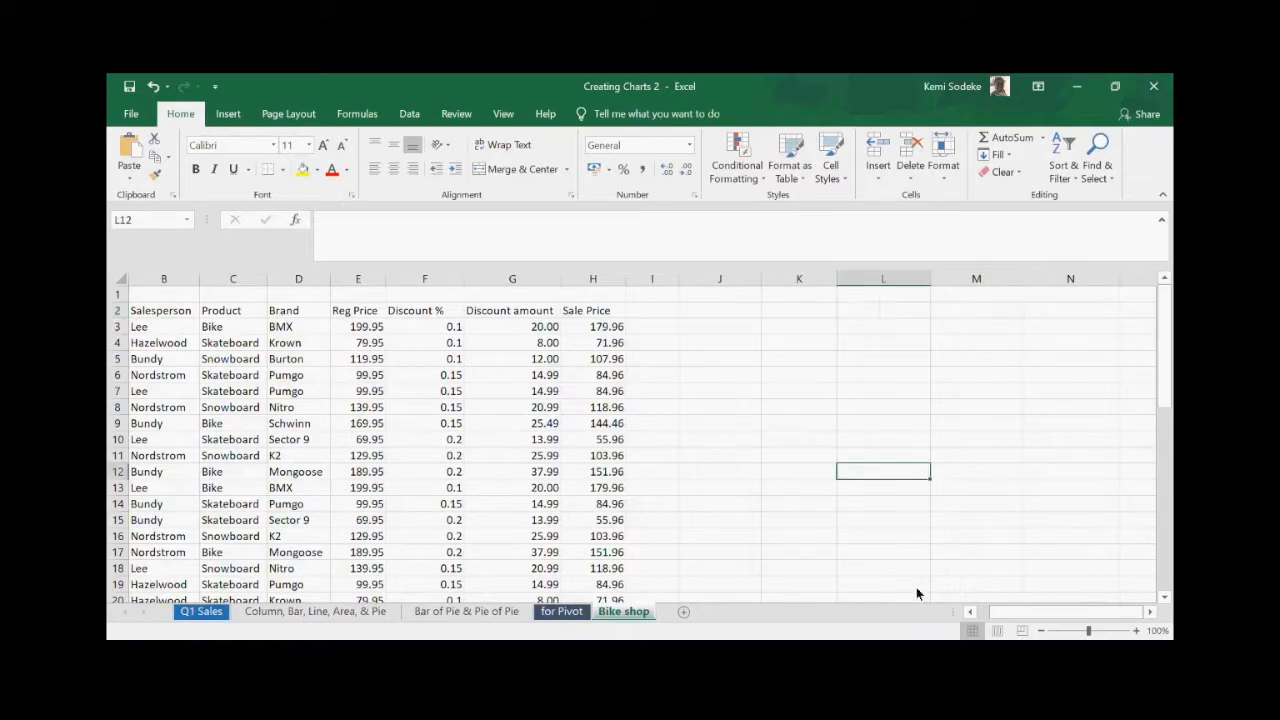
pyautogui.click(981, 613)
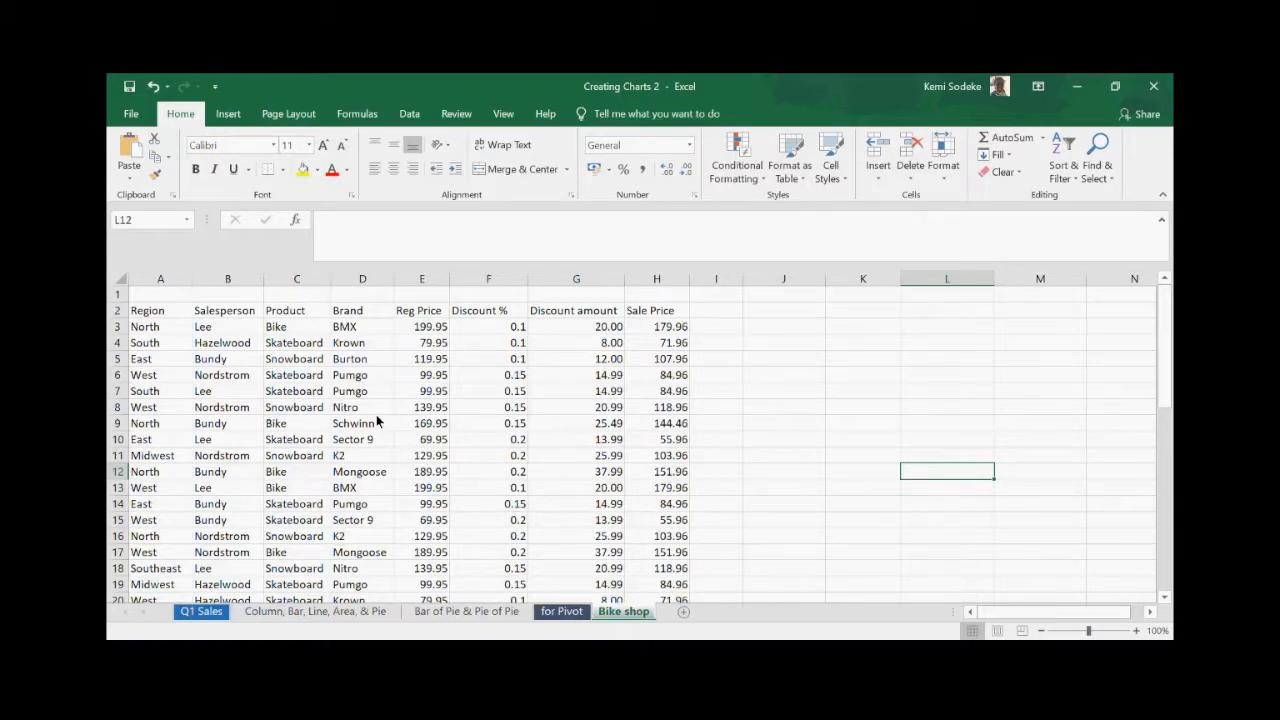
# - Select the header row, then clear the Product heading in C2 and undo it
pyautogui.click(146, 314)
pyautogui.moveTo(146, 316); pyautogui.dragTo(648, 318)
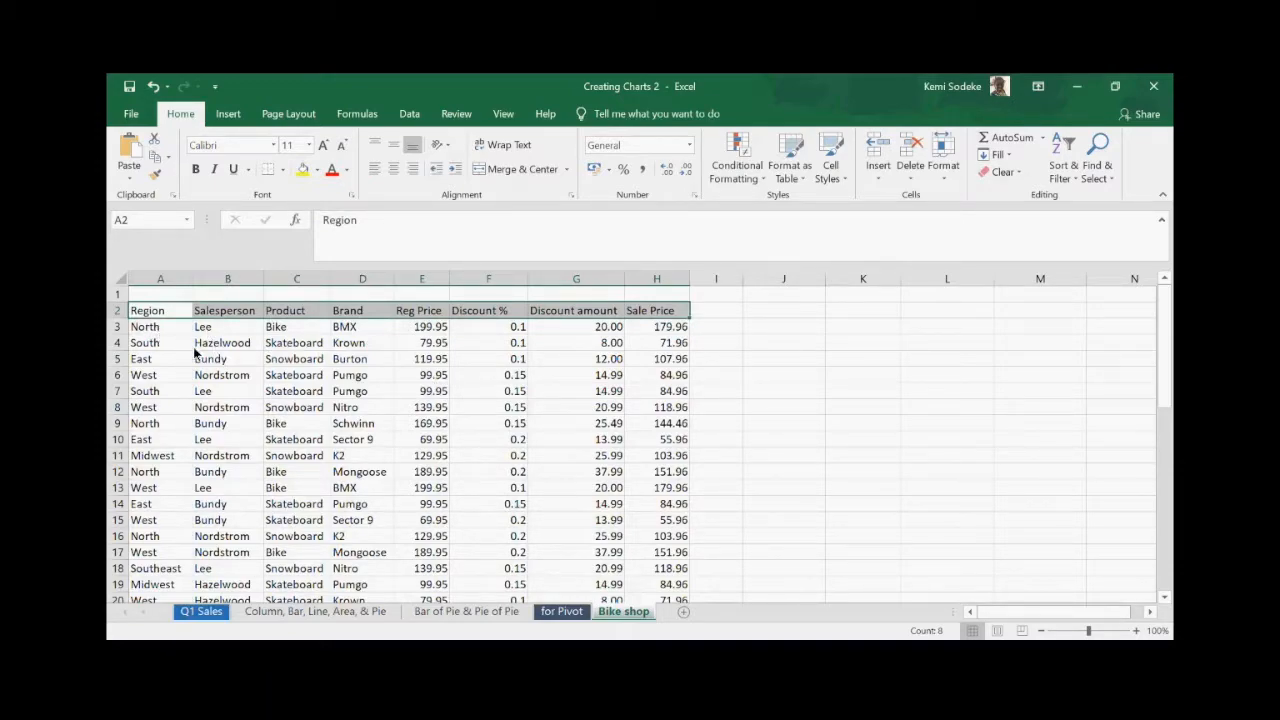
pyautogui.click(467, 472)
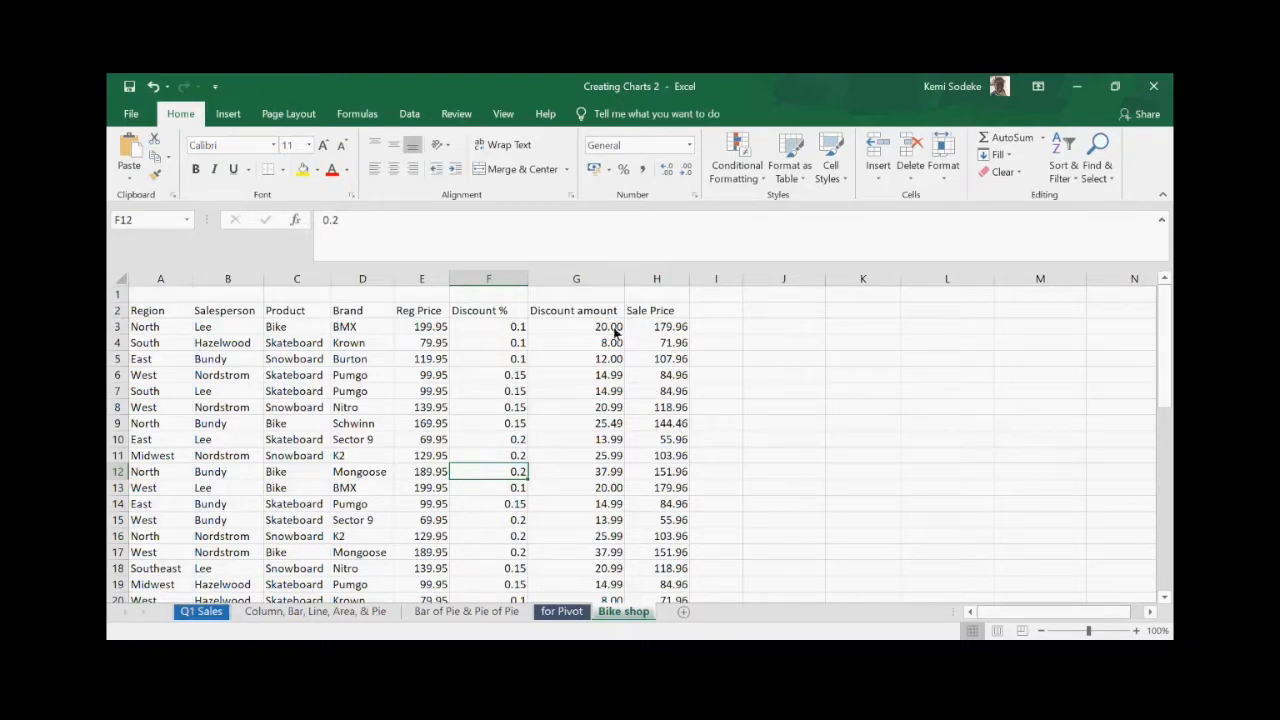
pyautogui.click(295, 310)
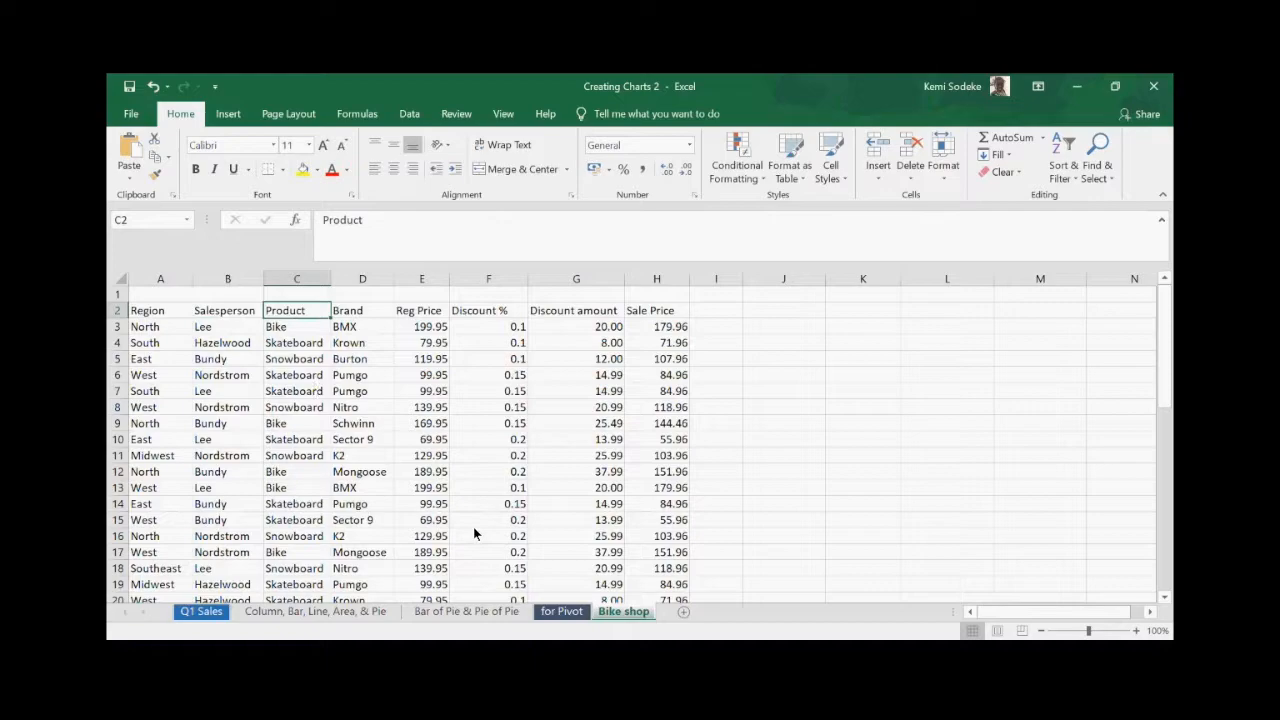
pyautogui.press('Delete')
pyautogui.click(421, 471)
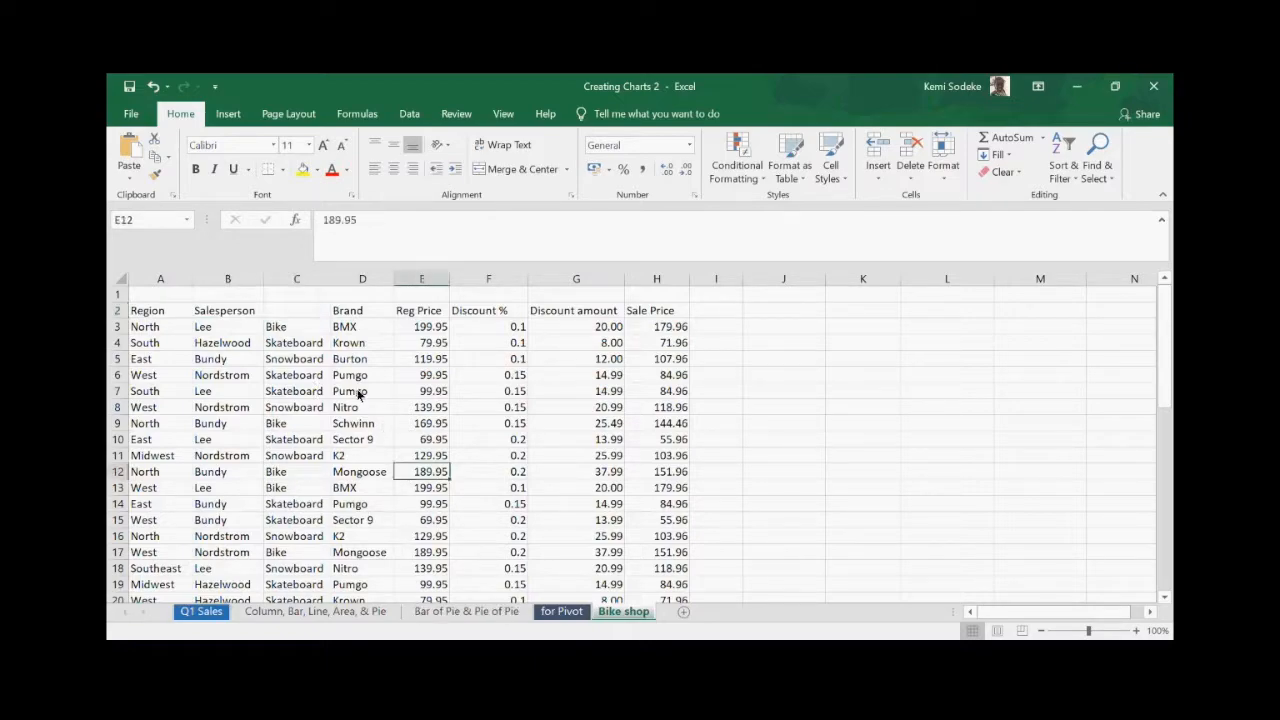
pyautogui.click(302, 312)
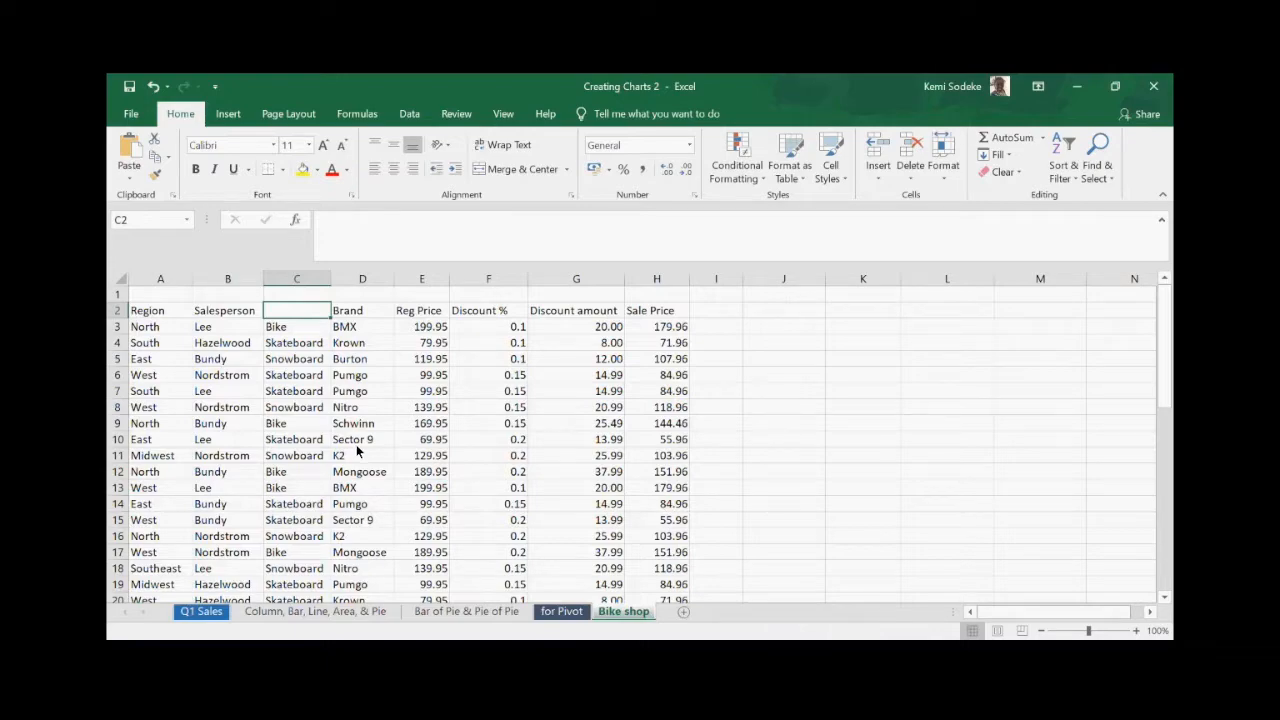
pyautogui.click(153, 86)
pyautogui.click(451, 439)
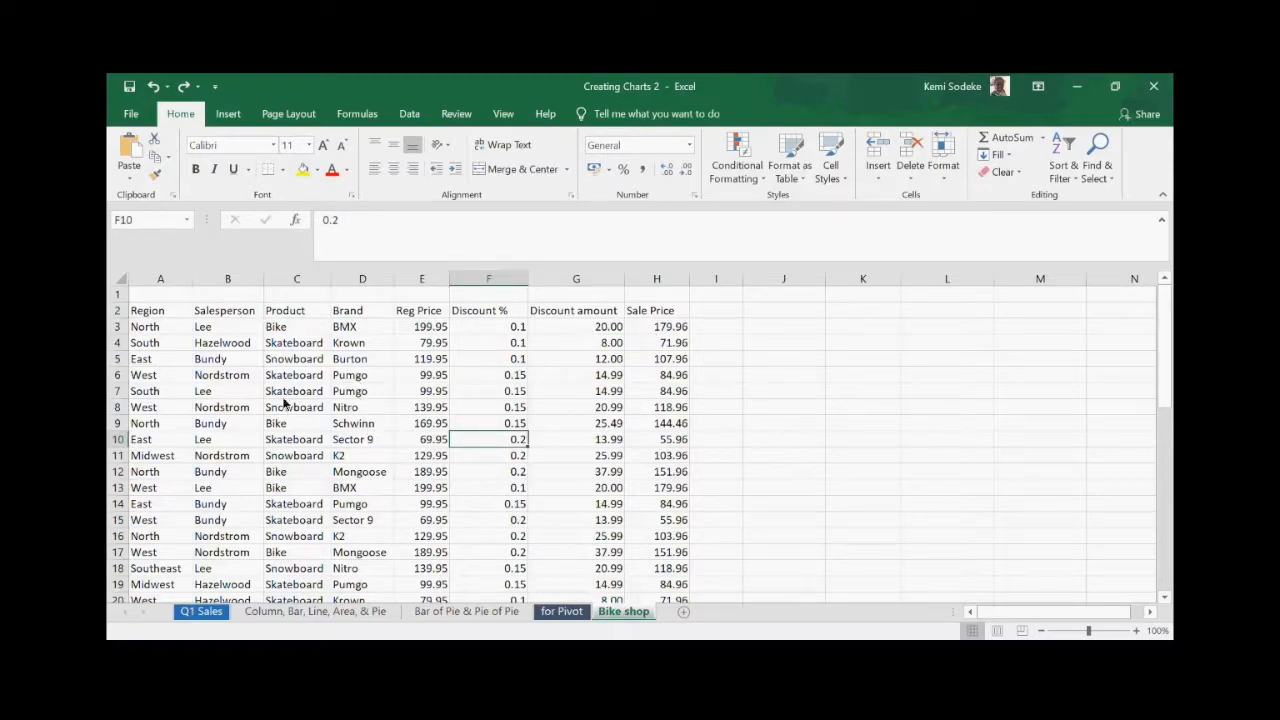
# - Select the whole A2:H47 sales table starting from the Region heading
pyautogui.click(145, 316)
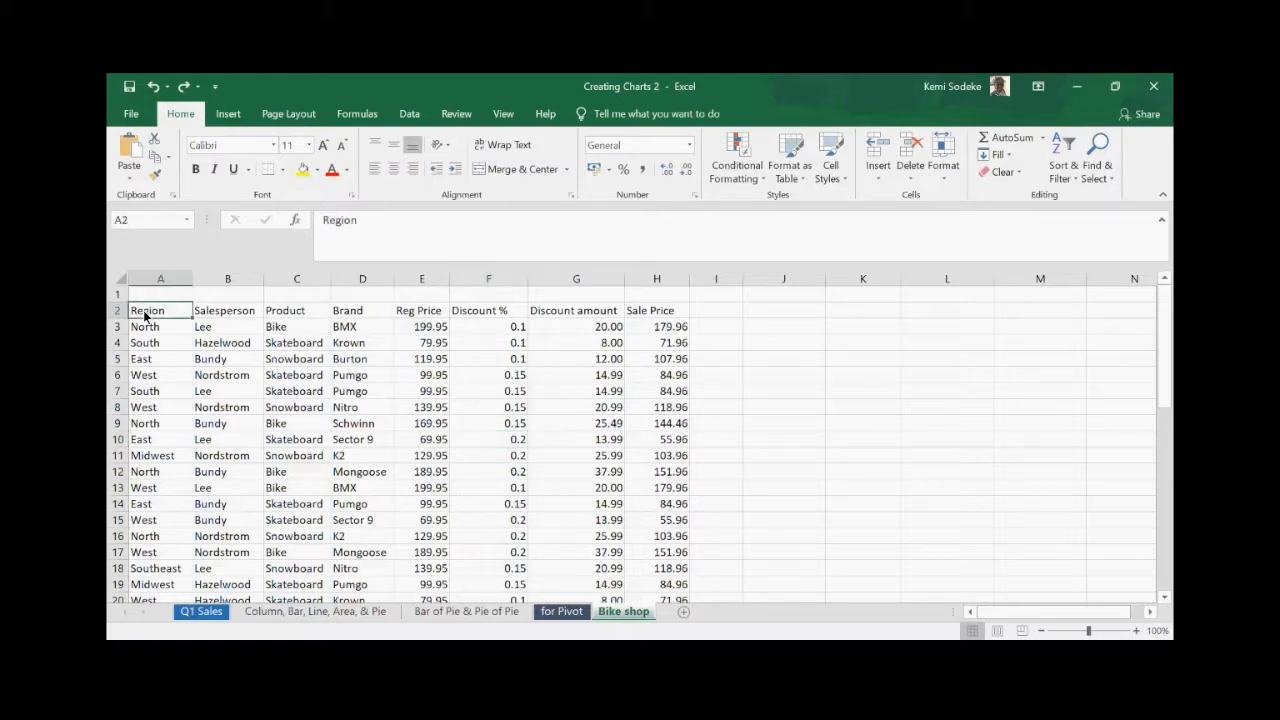
pyautogui.hotkey('ctrl', 'shift', 'End')
pyautogui.scroll(10, 305, 410)
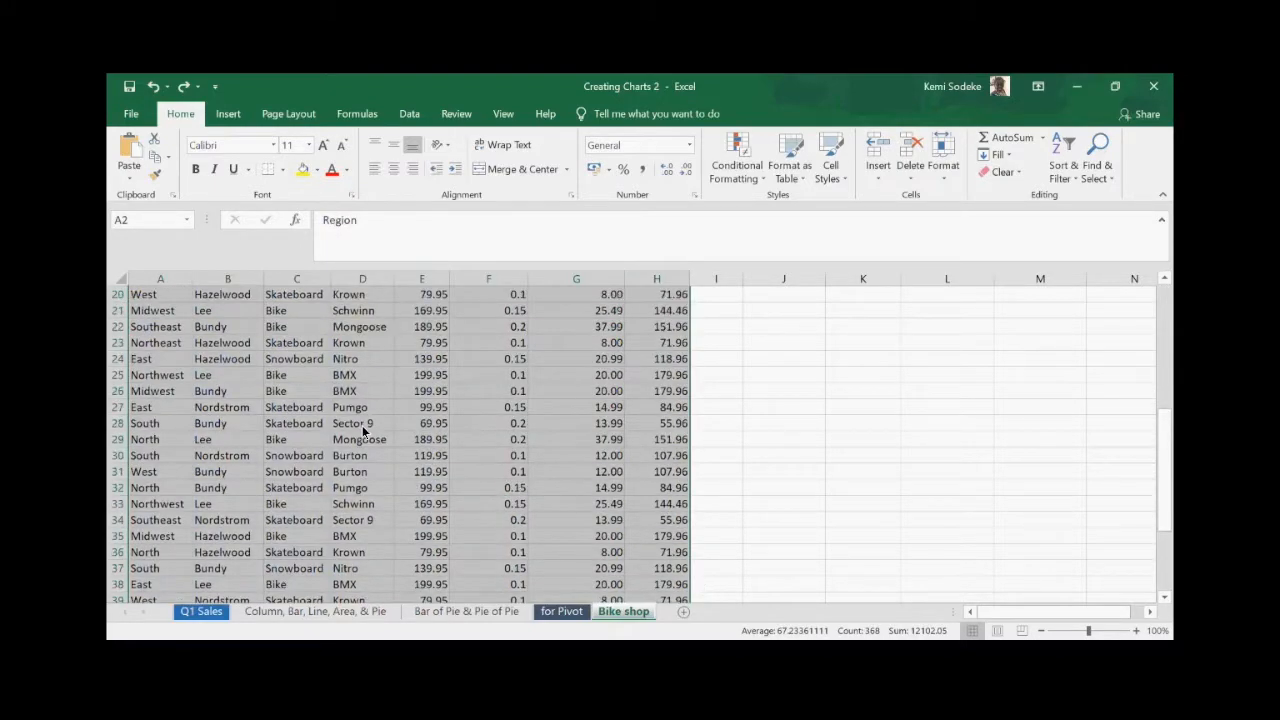
pyautogui.click(327, 410)
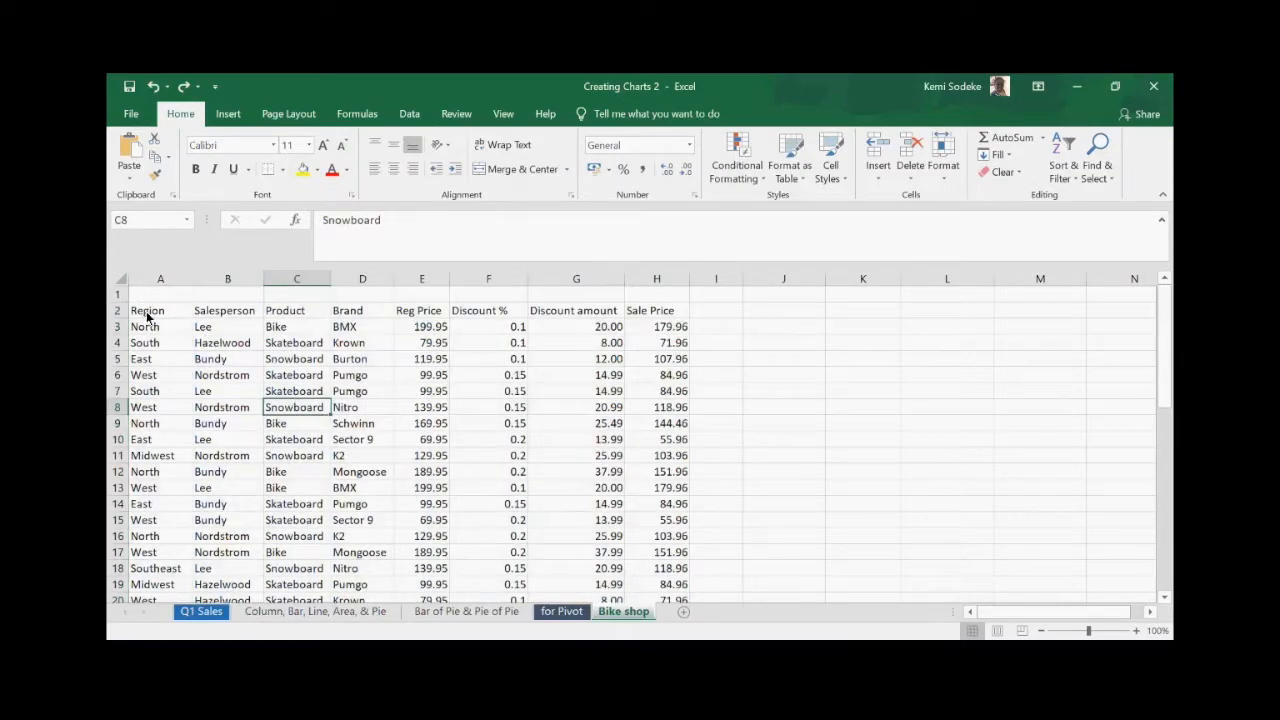
pyautogui.click(175, 316)
pyautogui.moveTo(179, 316); pyautogui.dragTo(652, 562)
pyautogui.scroll(10, 537, 365)
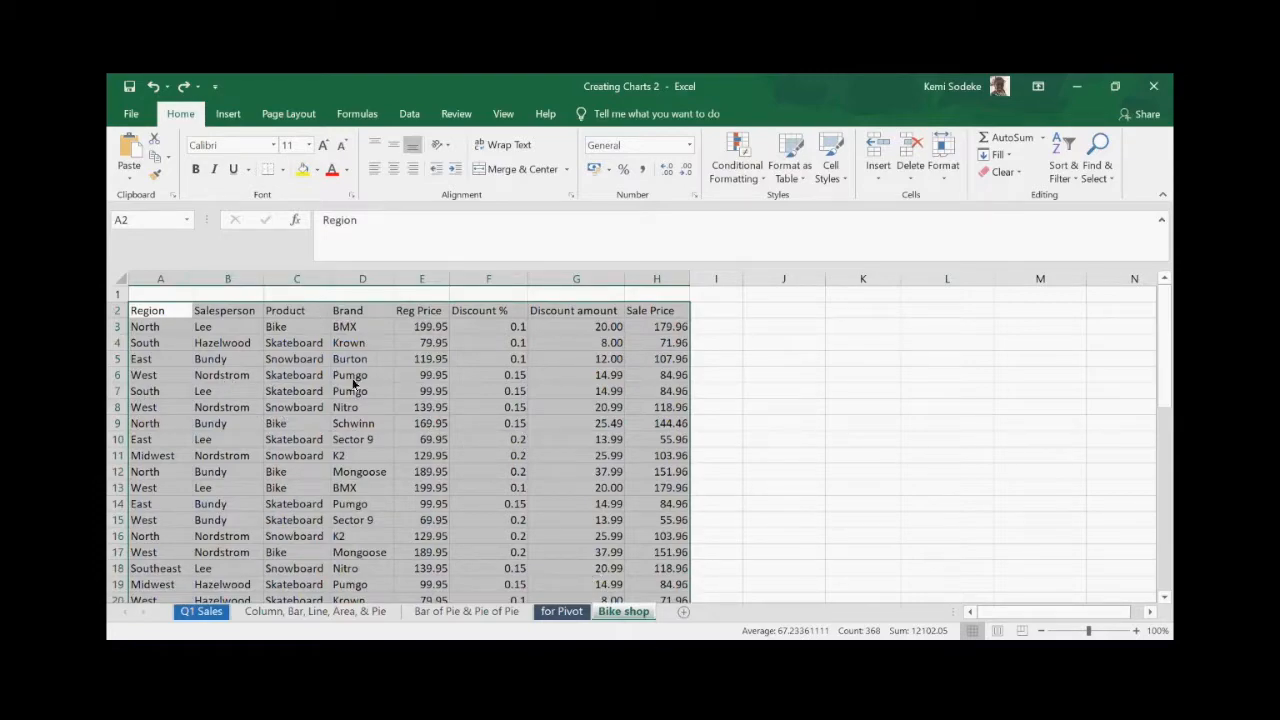
# - Start a PivotTable from A2:H47, located on the existing Bike shop sheet at K3:L9
pyautogui.click(230, 120)
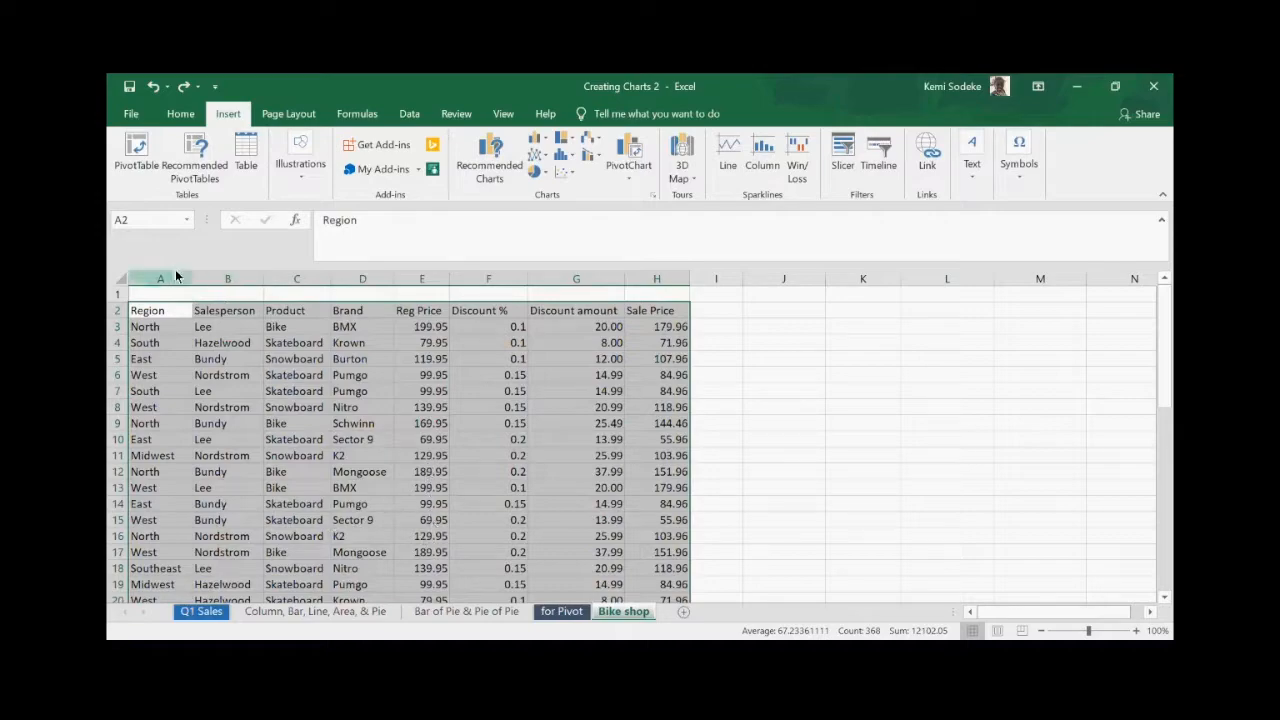
pyautogui.click(137, 150)
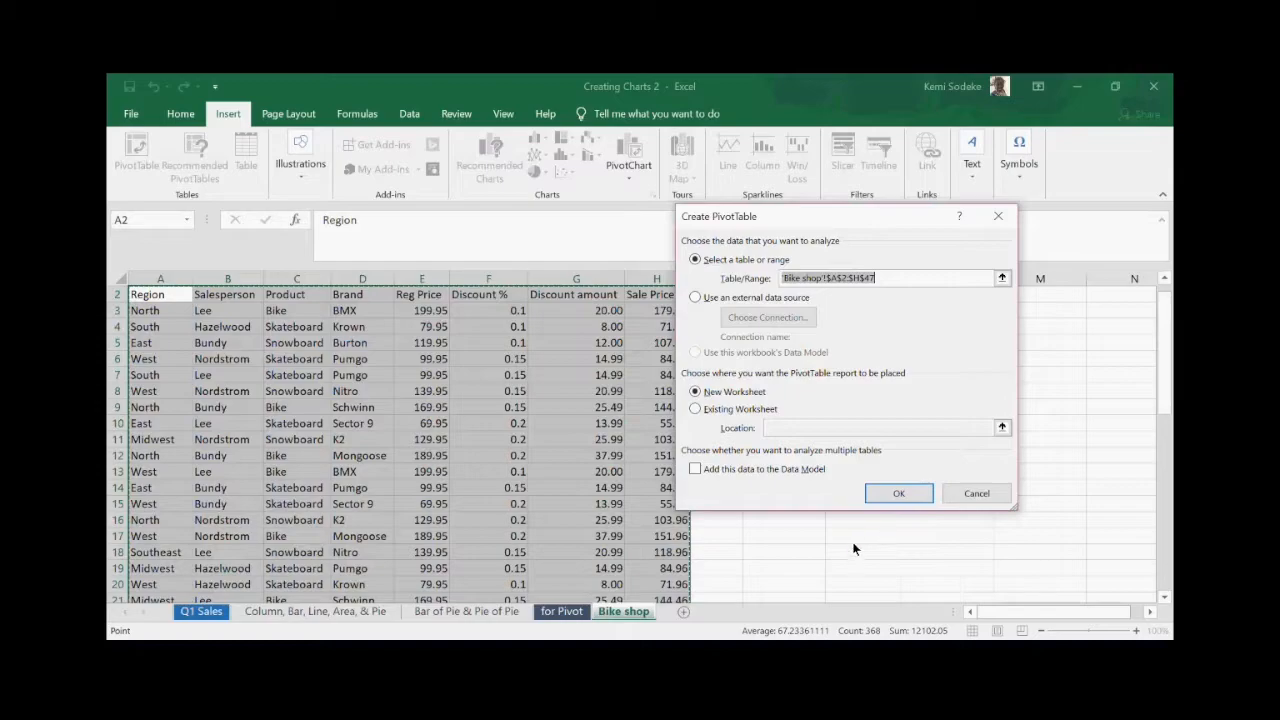
pyautogui.click(694, 410)
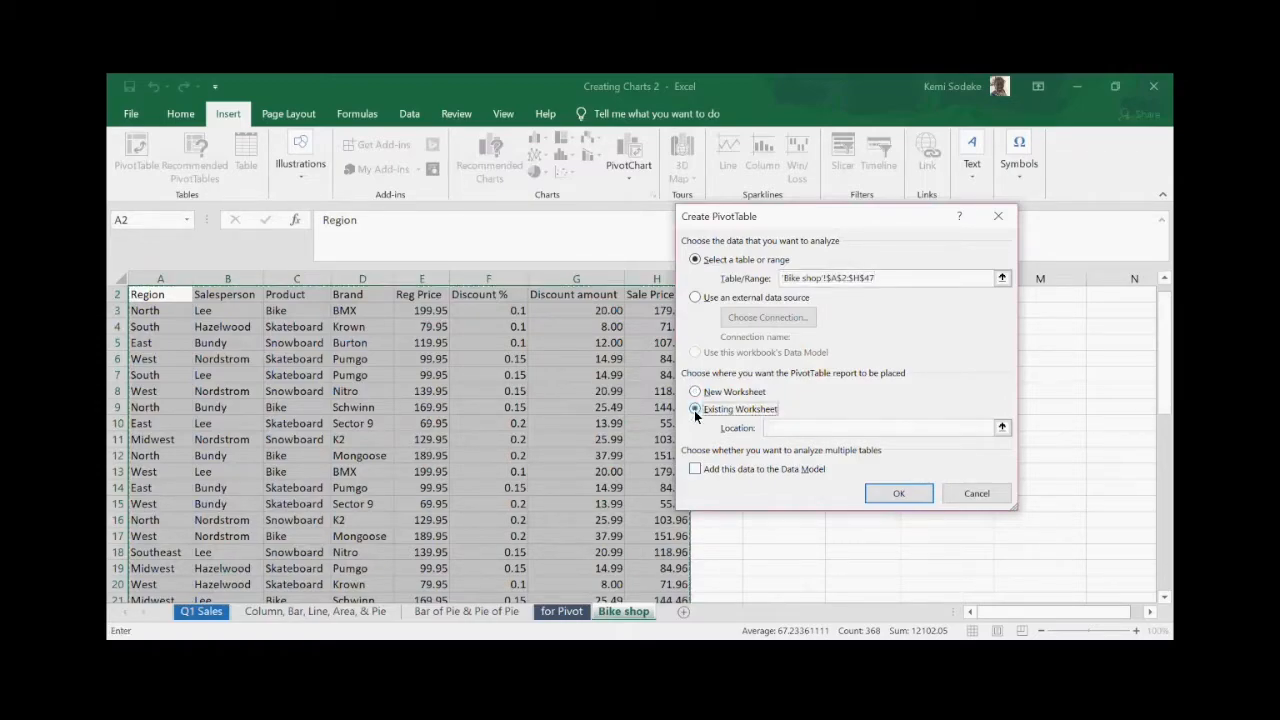
pyautogui.moveTo(821, 217); pyautogui.dragTo(467, 150)
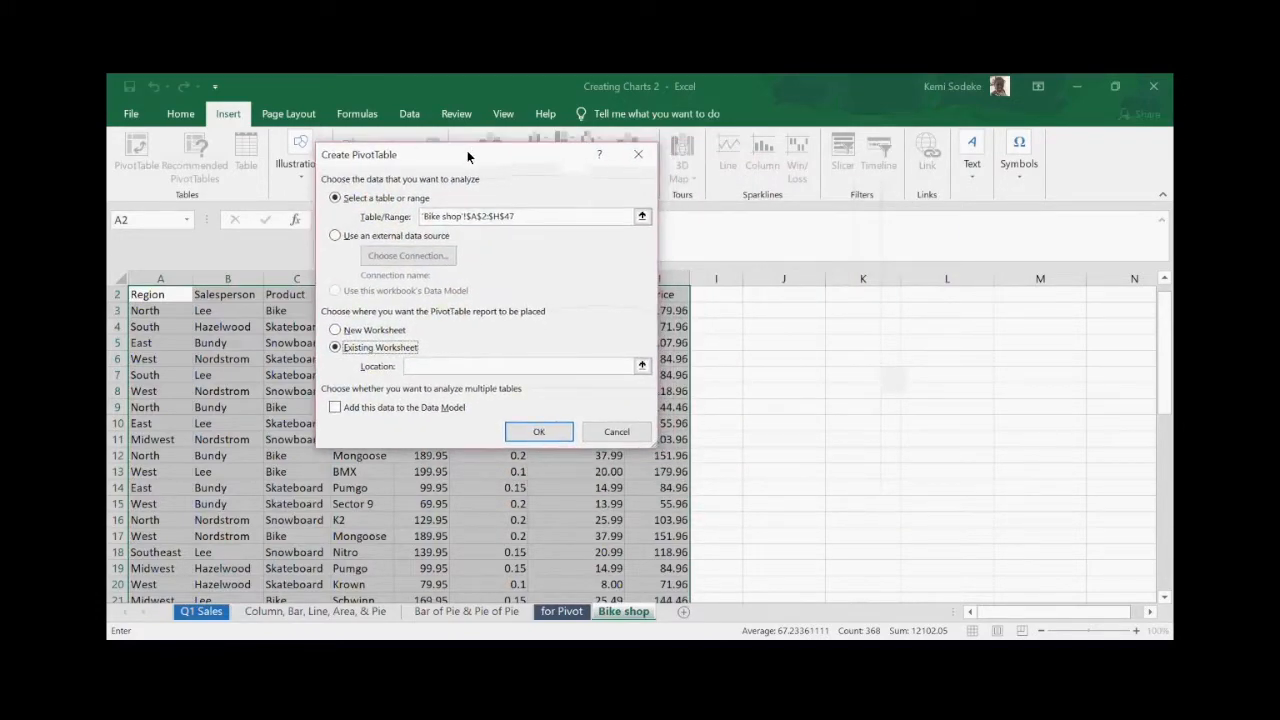
pyautogui.click(423, 367)
pyautogui.moveTo(842, 314); pyautogui.dragTo(937, 410)
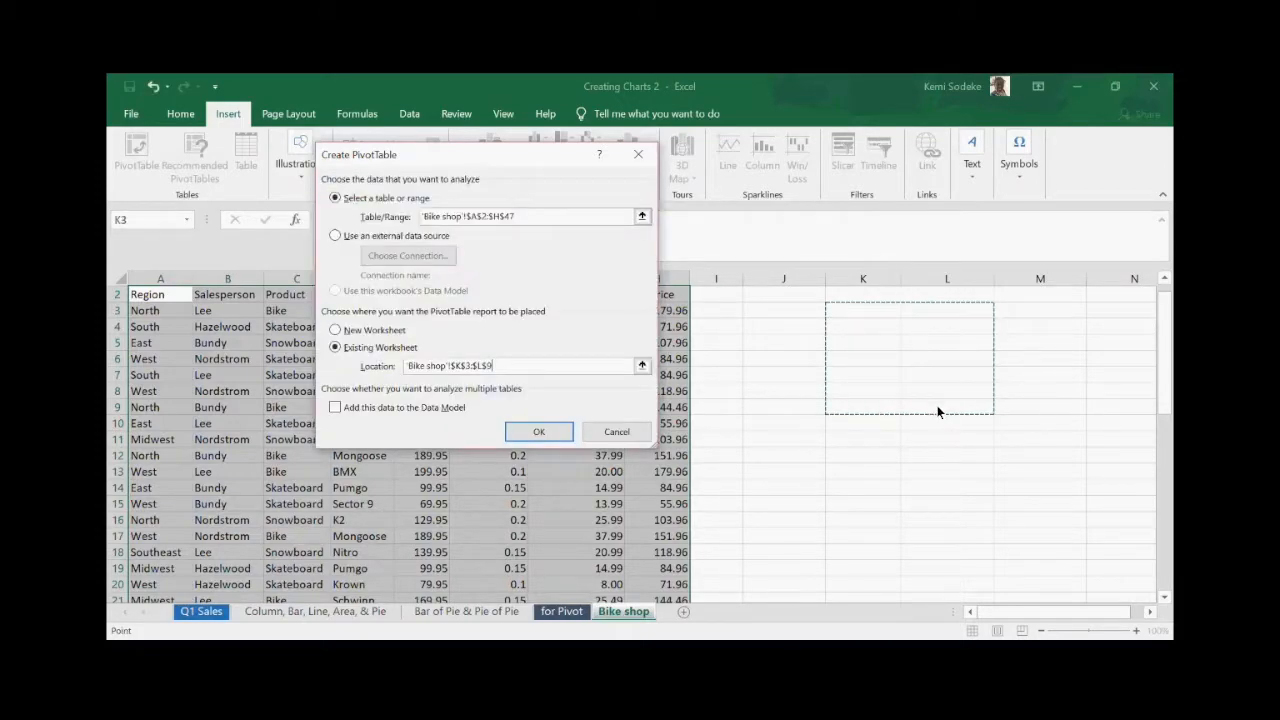
# - Create the PivotTable and bring its placeholder and field list into view
pyautogui.click(542, 436)
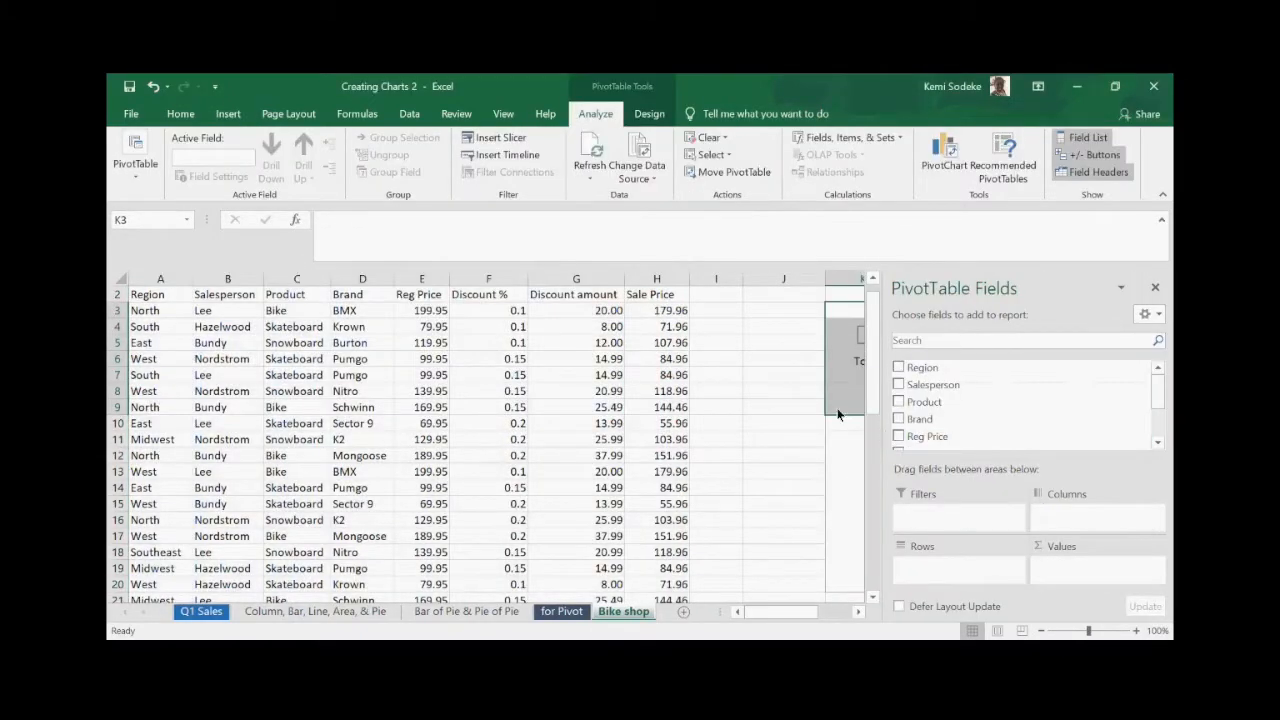
pyautogui.click(857, 612)
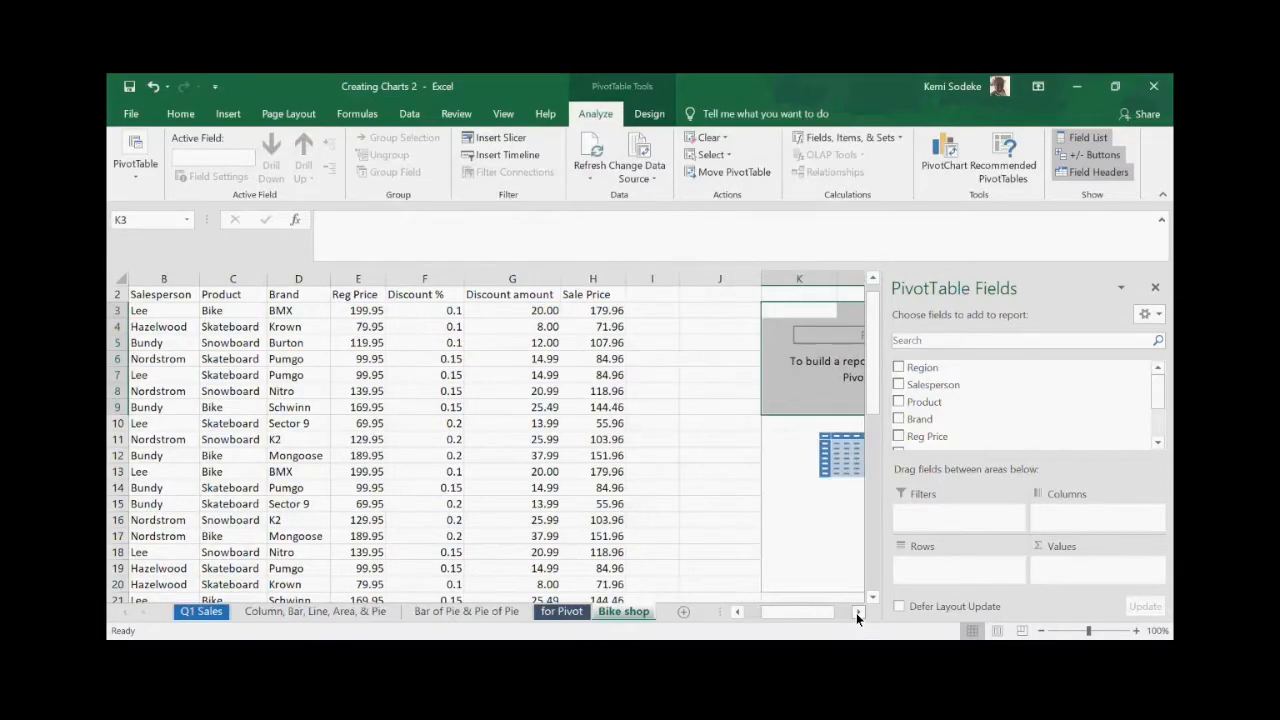
pyautogui.click(857, 612)
pyautogui.click(857, 612)
pyautogui.click(857, 612)
pyautogui.click(857, 612)
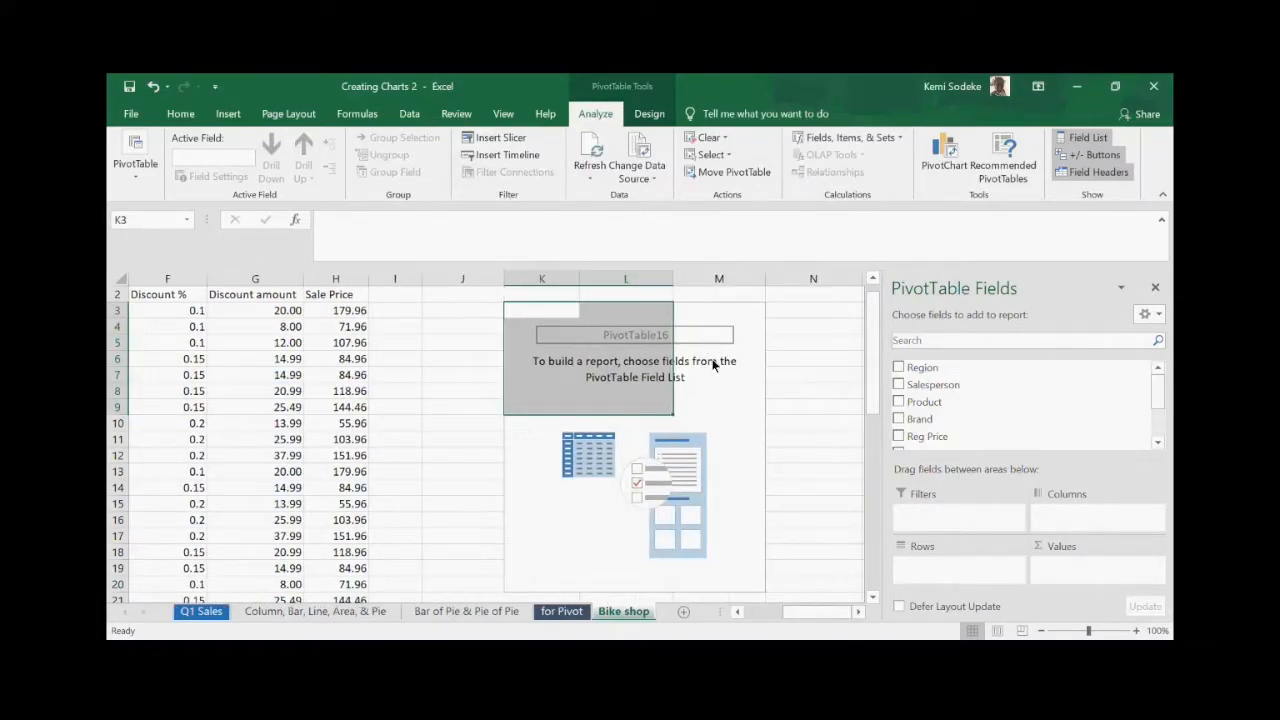
pyautogui.click(857, 612)
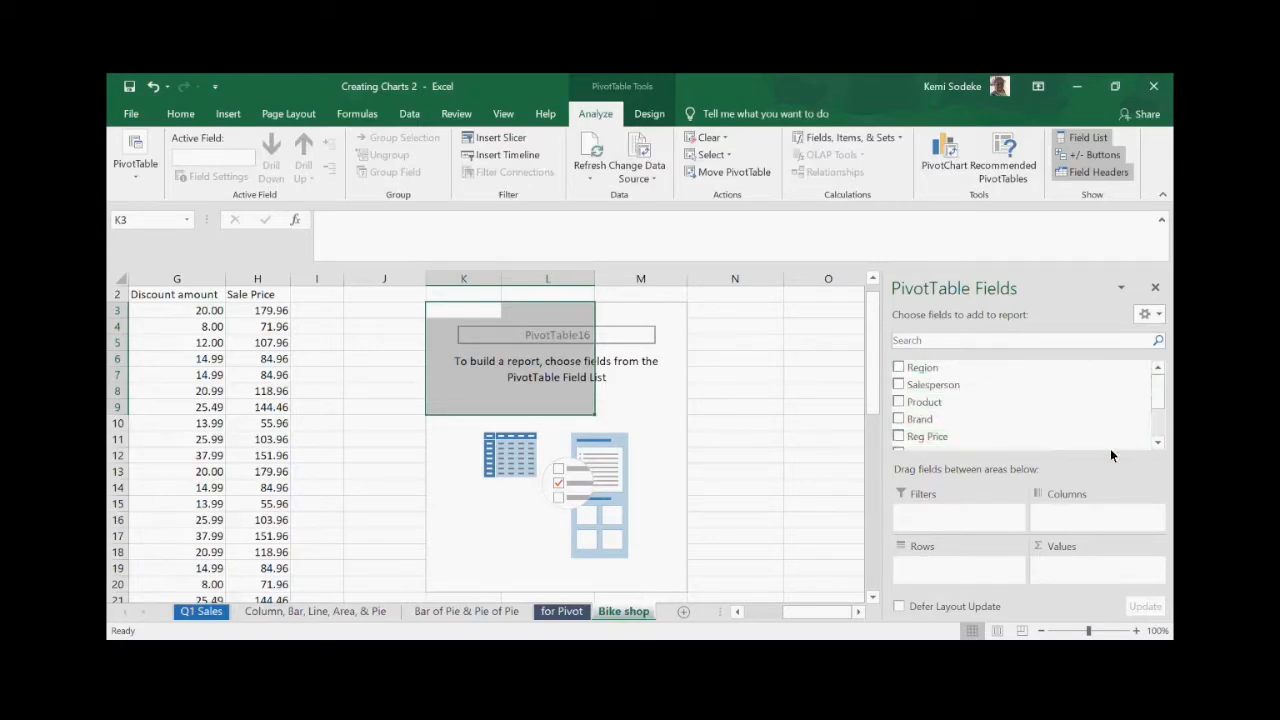
pyautogui.click(1159, 443)
pyautogui.click(1159, 443)
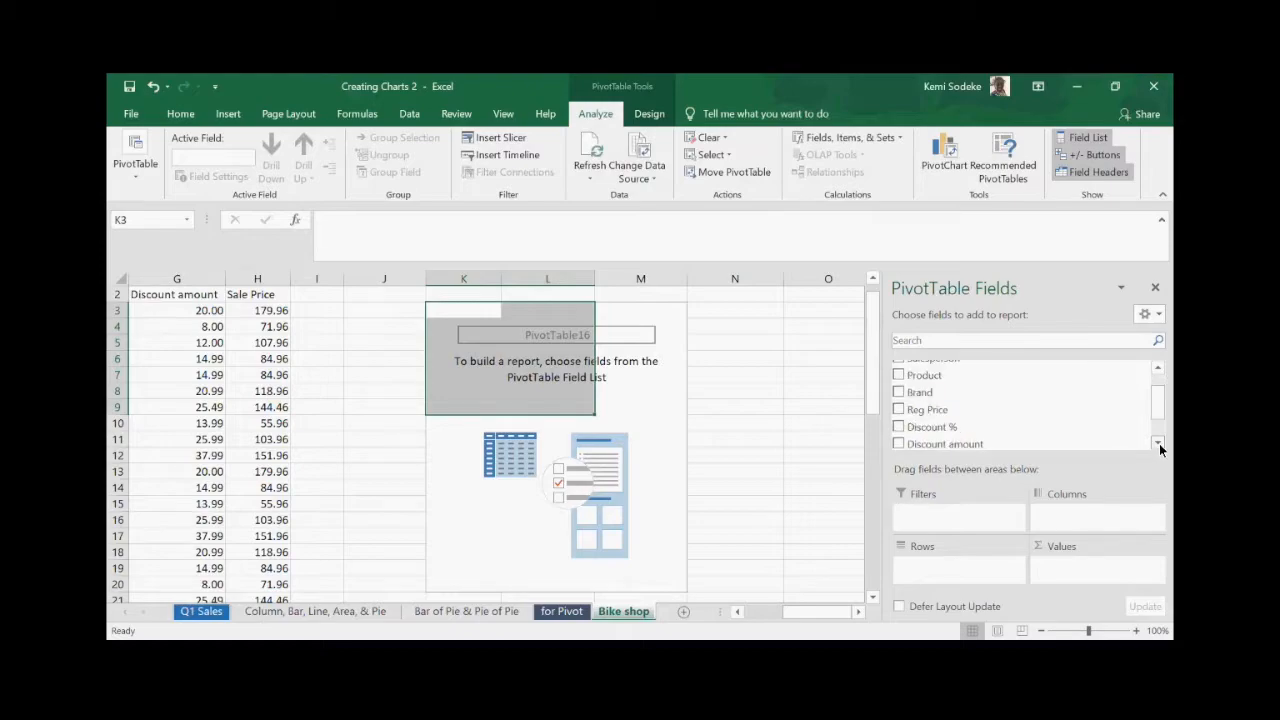
pyautogui.moveTo(1157, 413); pyautogui.dragTo(1154, 387)
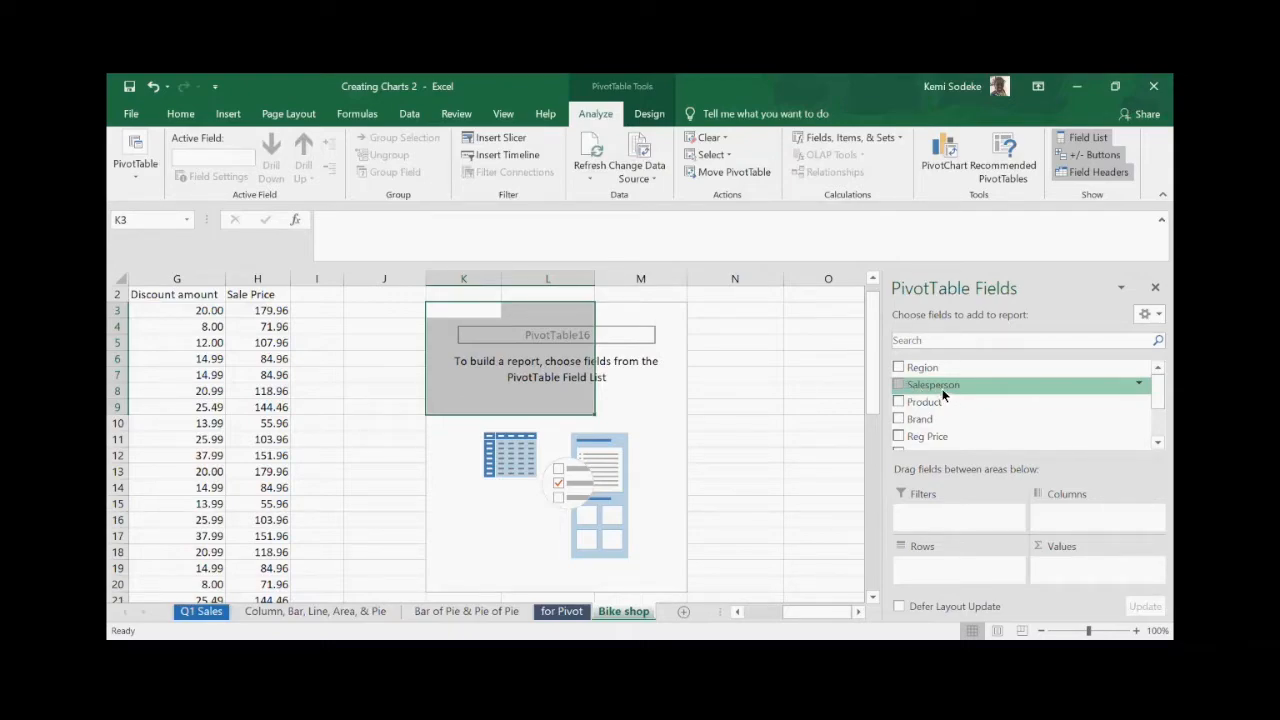
# - Put Salesperson in Rows and Sale Price in Values, giving a 5171.0775 Grand Total
pyautogui.click(898, 385)
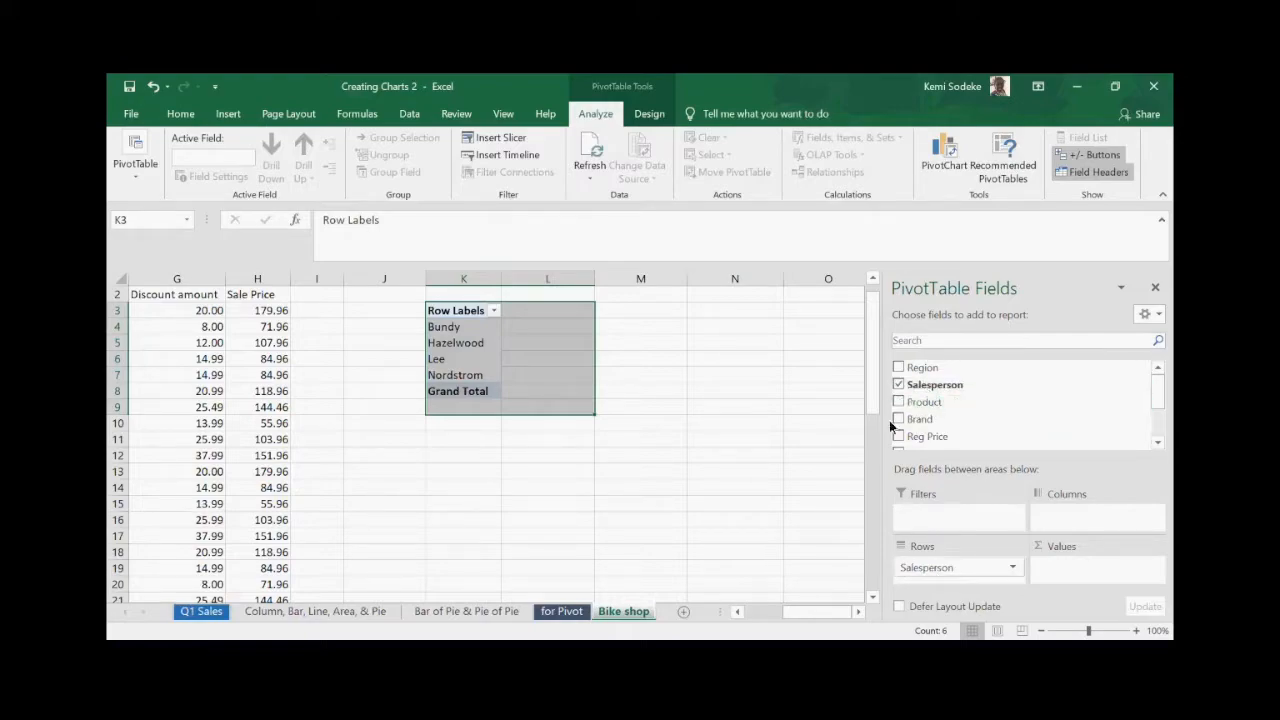
pyautogui.click(900, 386)
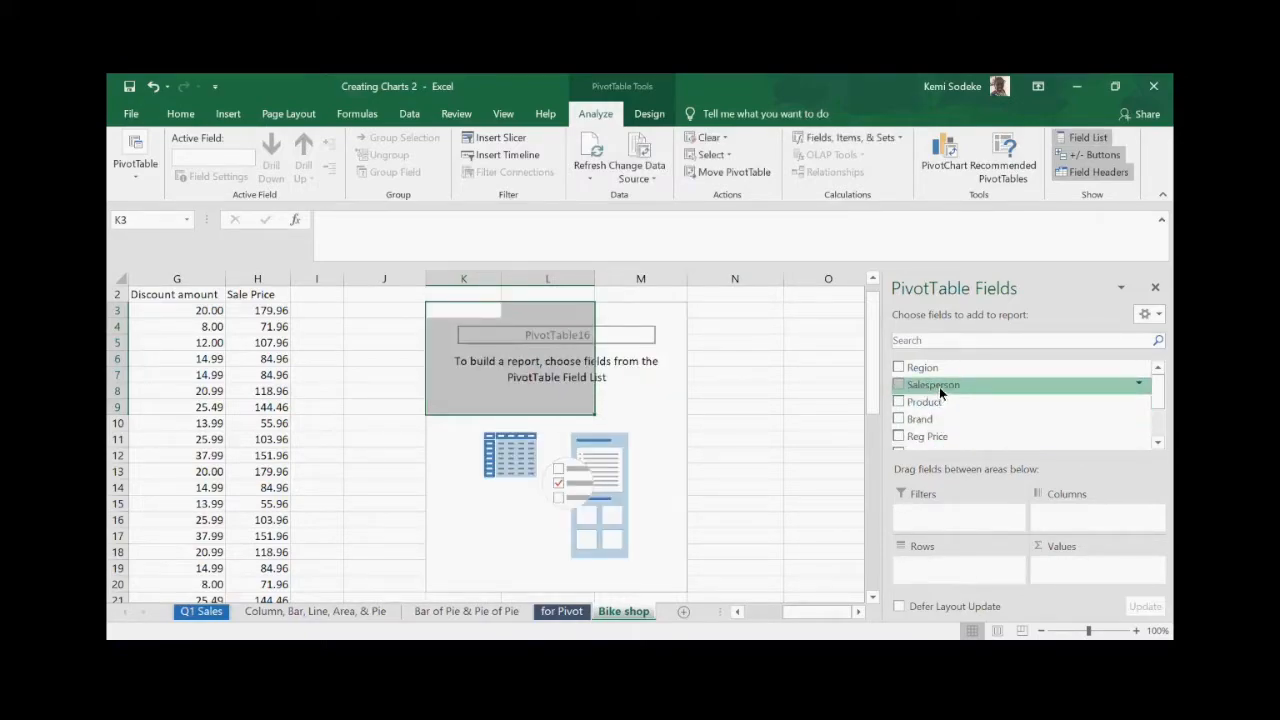
pyautogui.moveTo(940, 387); pyautogui.dragTo(947, 568)
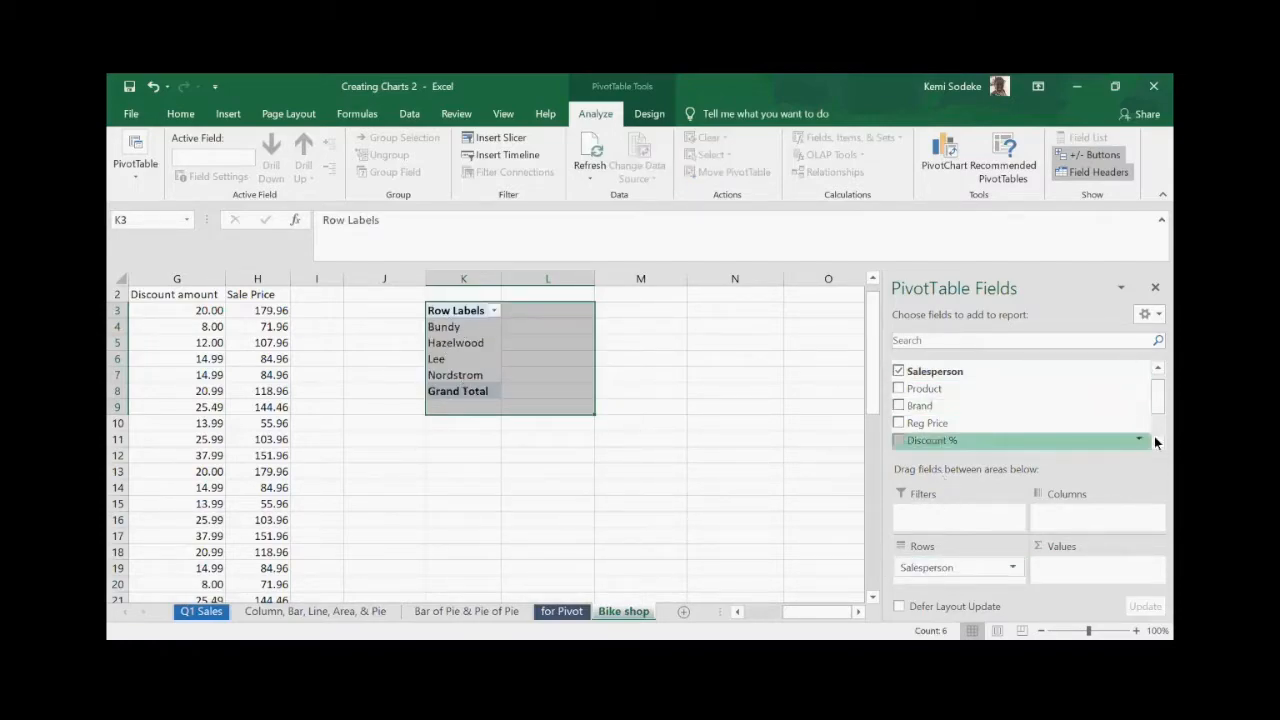
pyautogui.moveTo(1158, 407); pyautogui.dragTo(1158, 430)
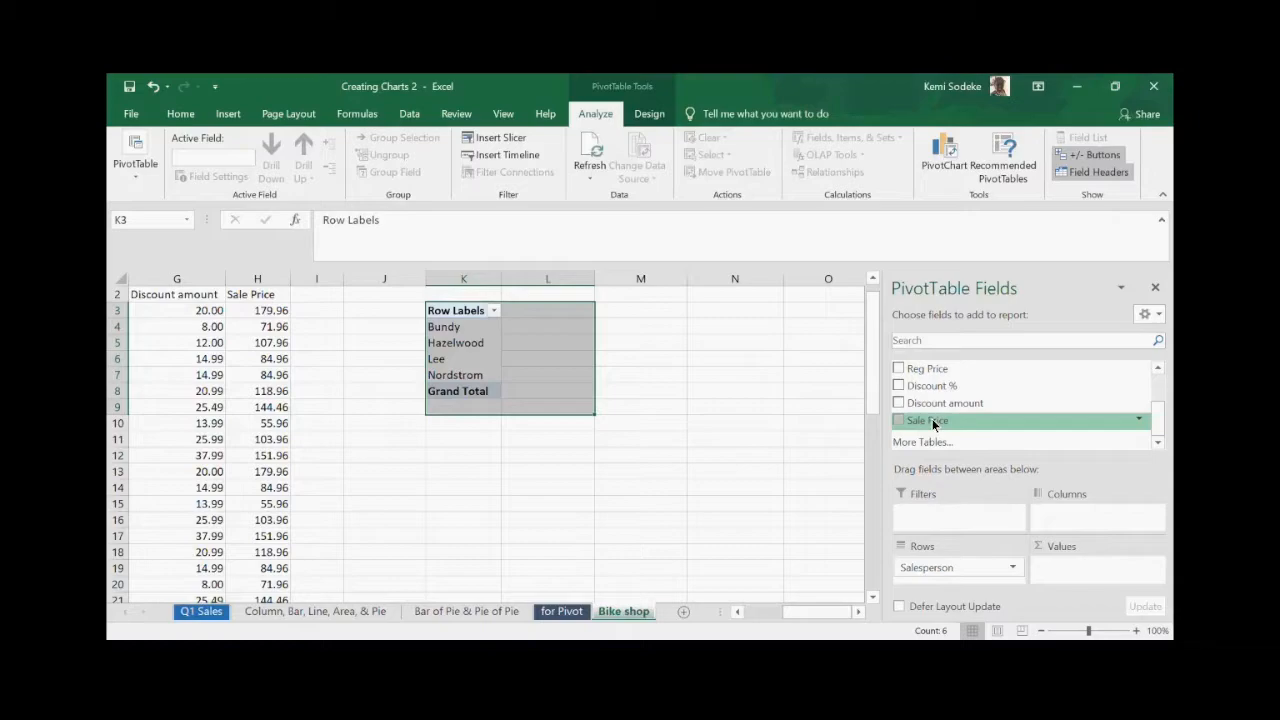
pyautogui.moveTo(933, 424); pyautogui.dragTo(1070, 570)
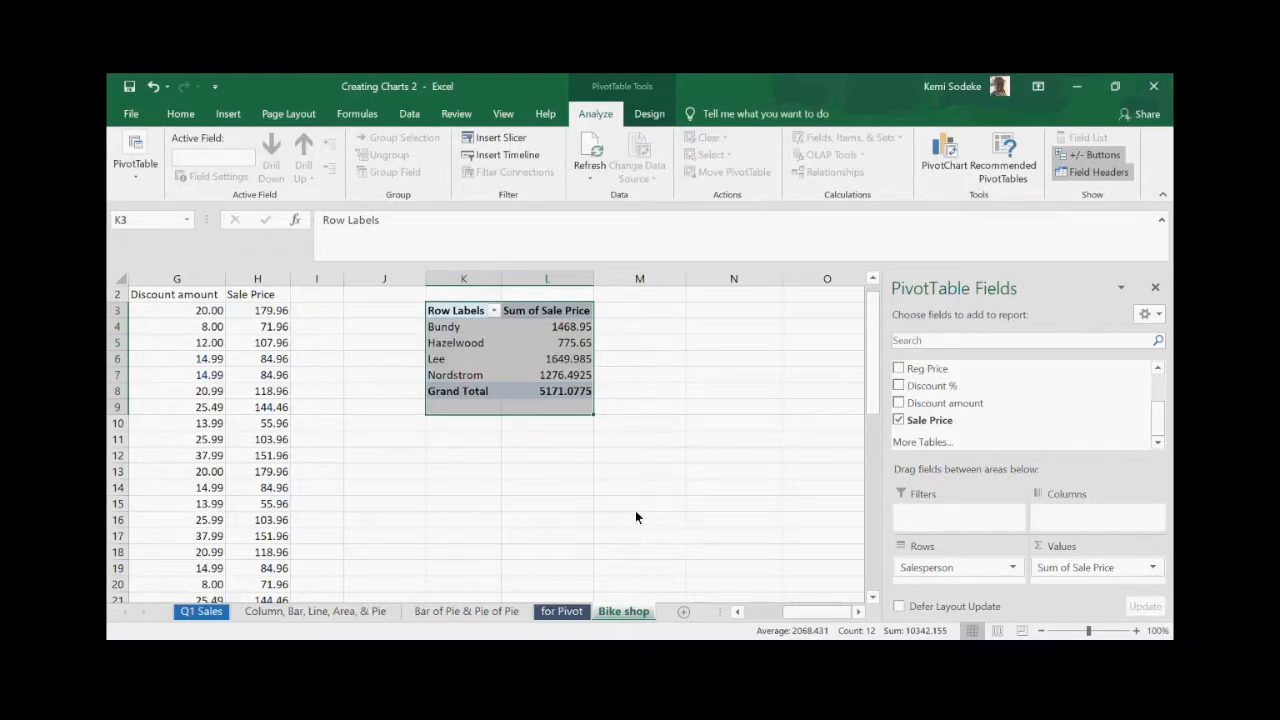
pyautogui.click(567, 395)
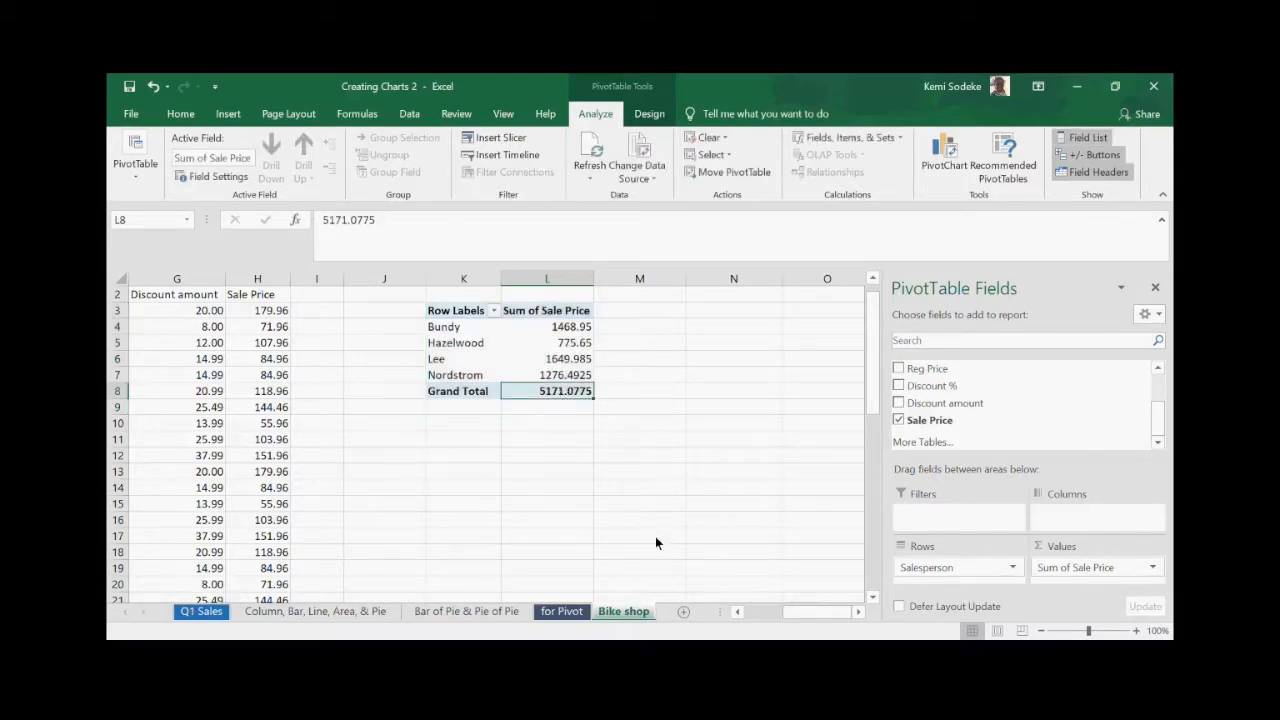
pyautogui.scroll(1, 680, 395)
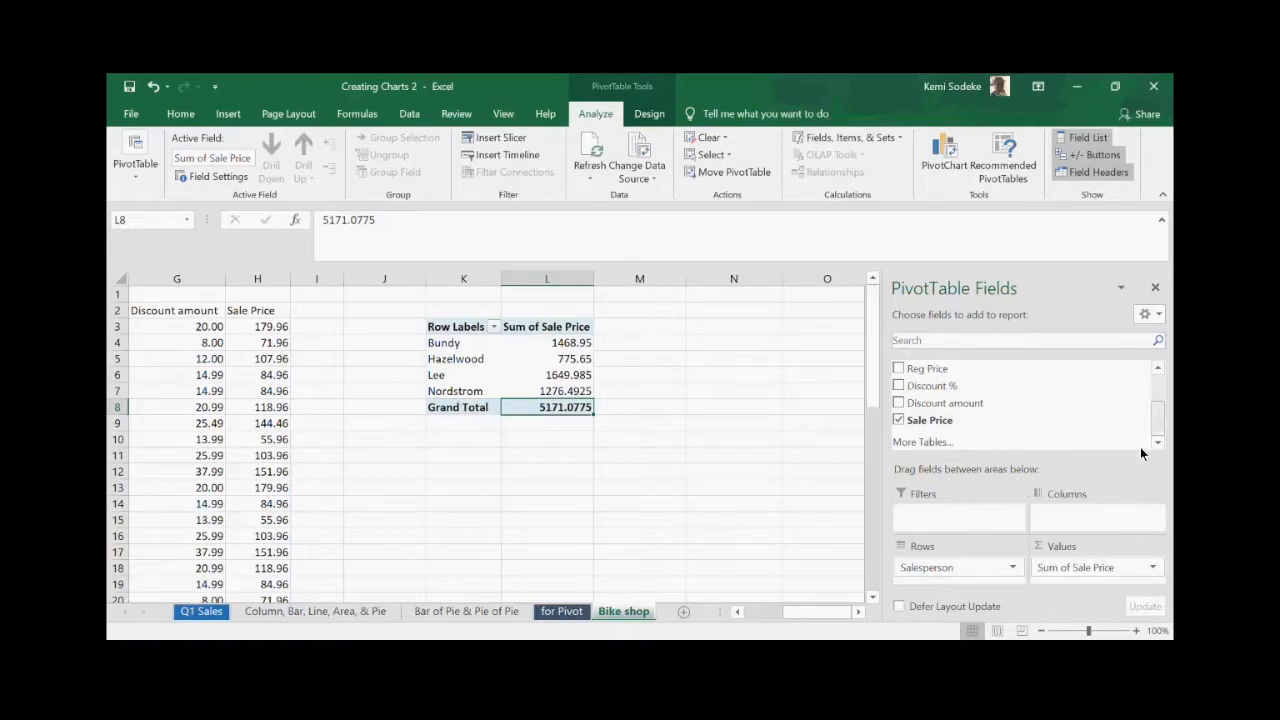
# - Nest Product under Salesperson in Rows, then widen columns K and L to fit
pyautogui.moveTo(1160, 418); pyautogui.dragTo(1160, 390)
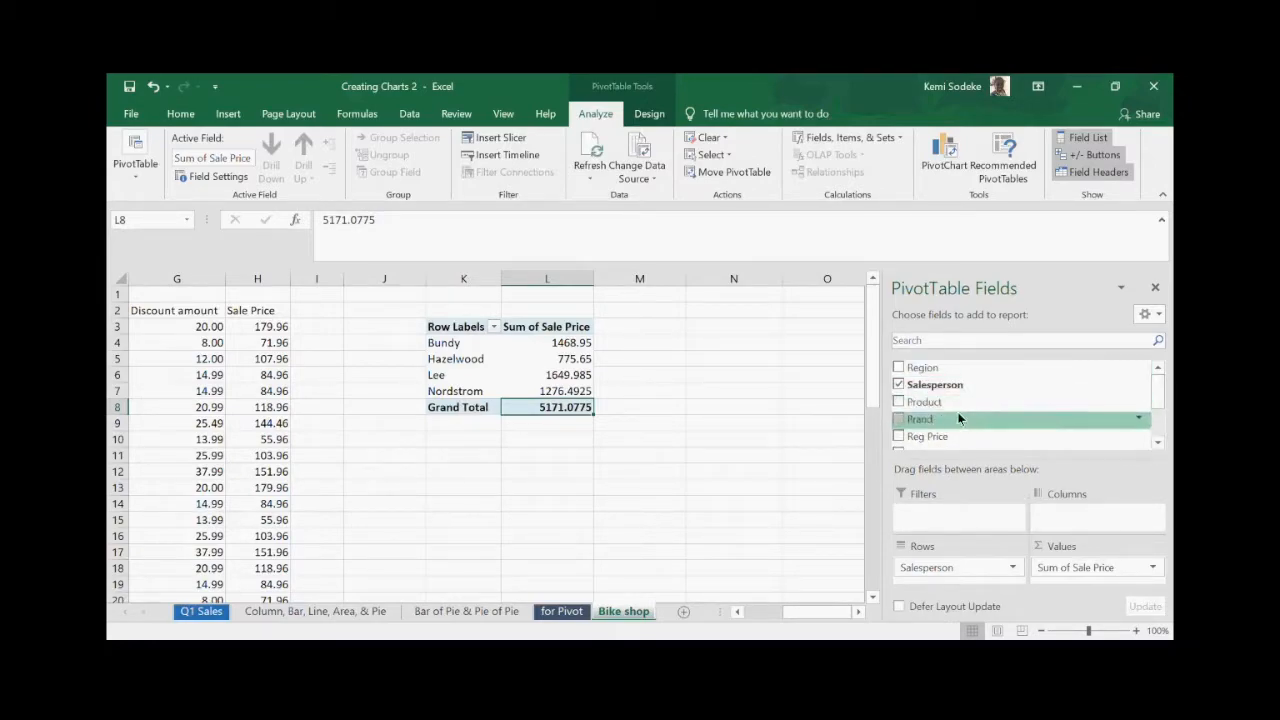
pyautogui.moveTo(943, 403); pyautogui.dragTo(941, 577)
pyautogui.moveTo(512, 278); pyautogui.dragTo(562, 290)
pyautogui.moveTo(654, 276); pyautogui.dragTo(705, 292)
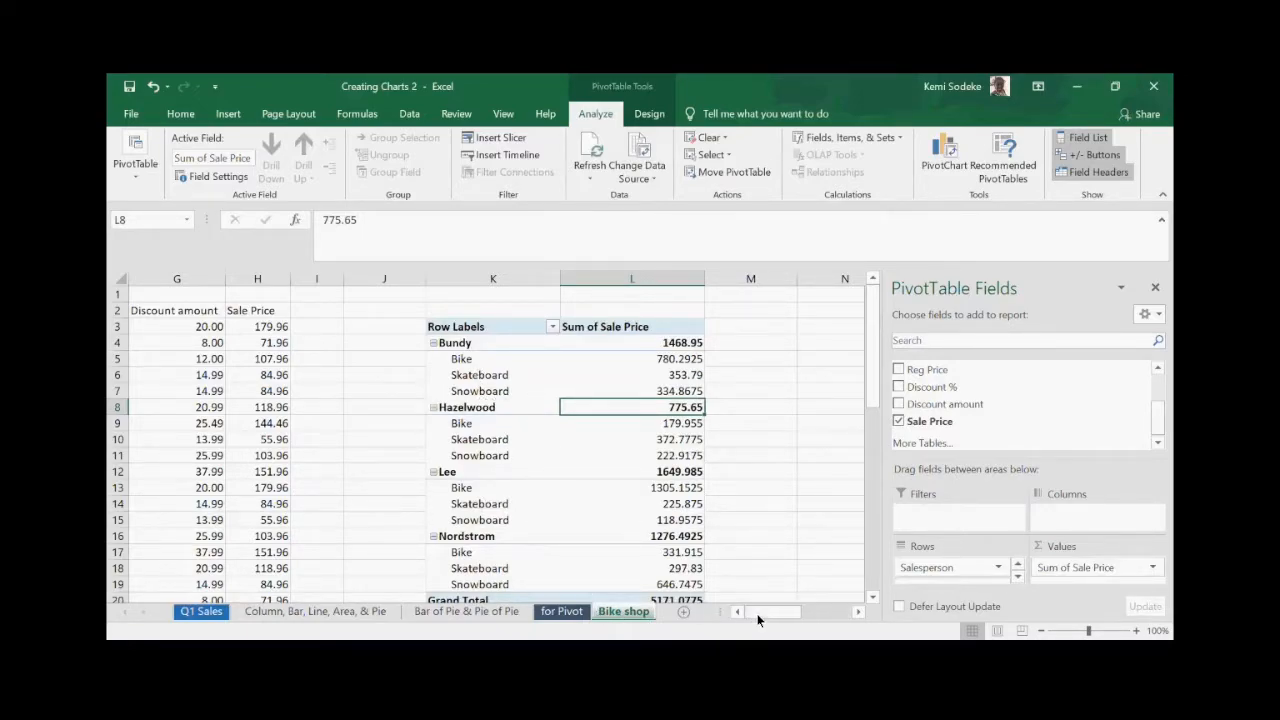
pyautogui.hscroll(-3, 840, 614)
pyautogui.click(858, 614)
pyautogui.click(858, 614)
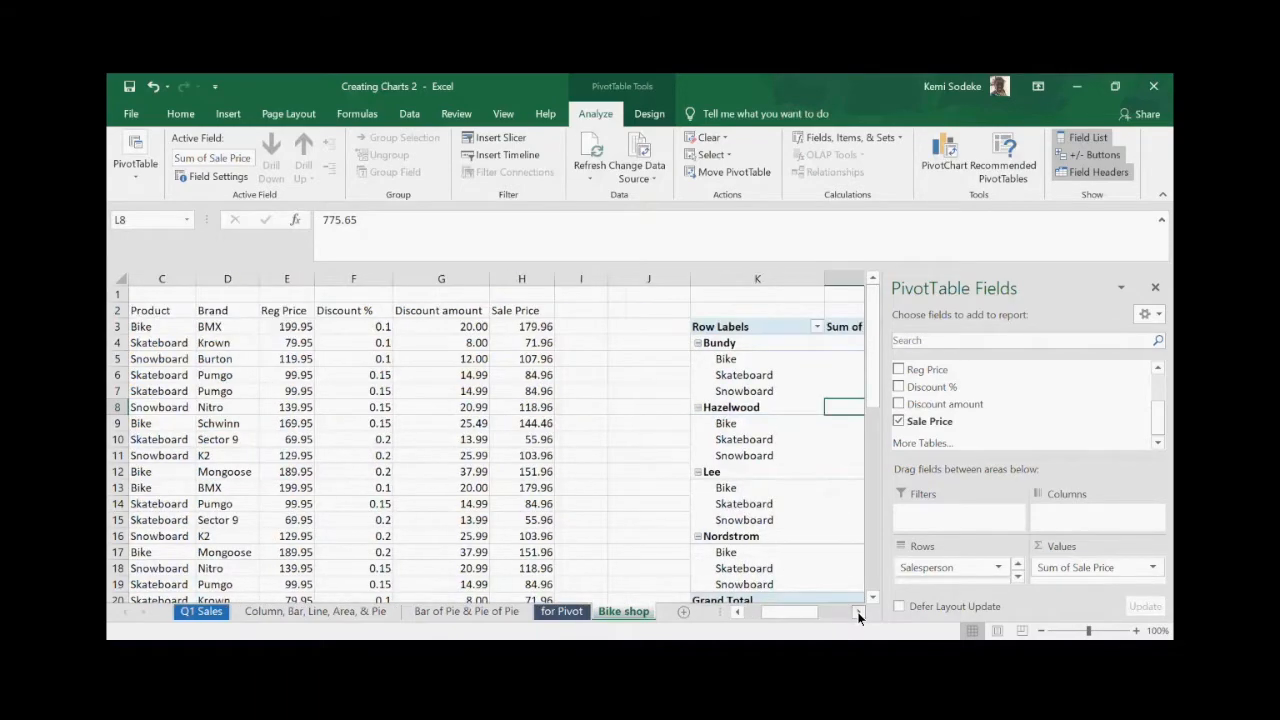
pyautogui.click(858, 612)
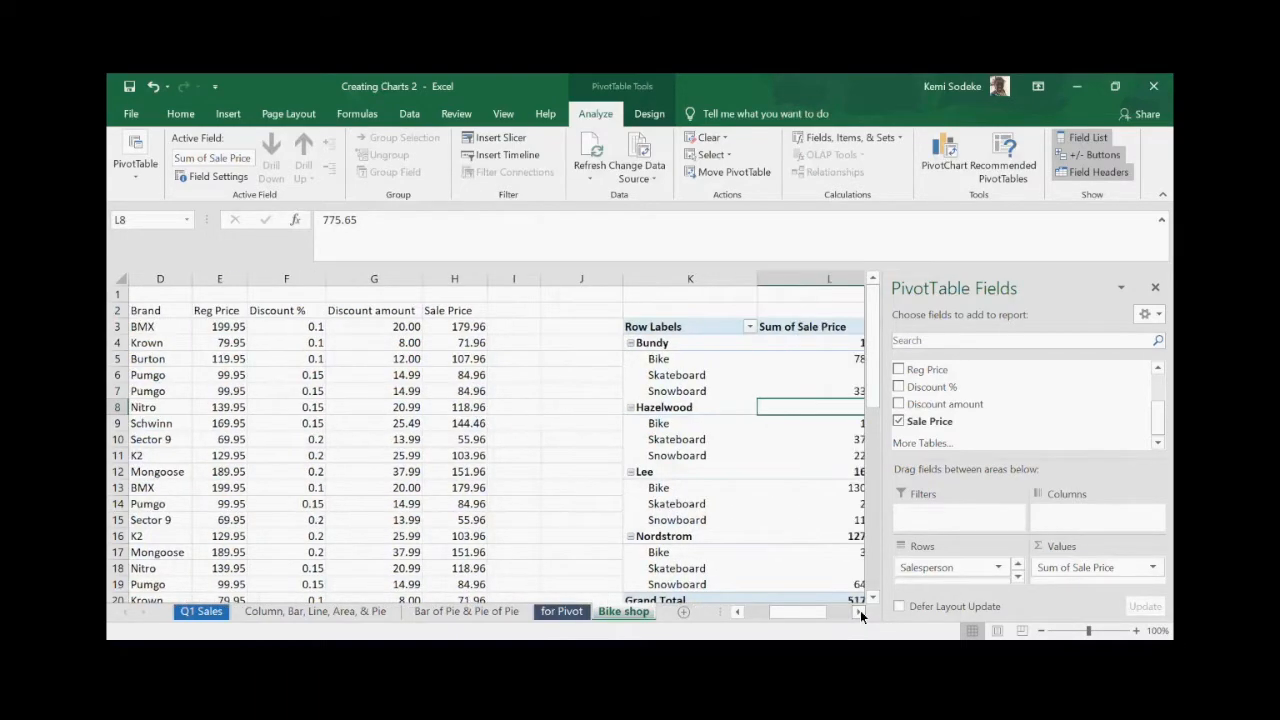
pyautogui.click(858, 612)
pyautogui.click(858, 612)
pyautogui.click(858, 612)
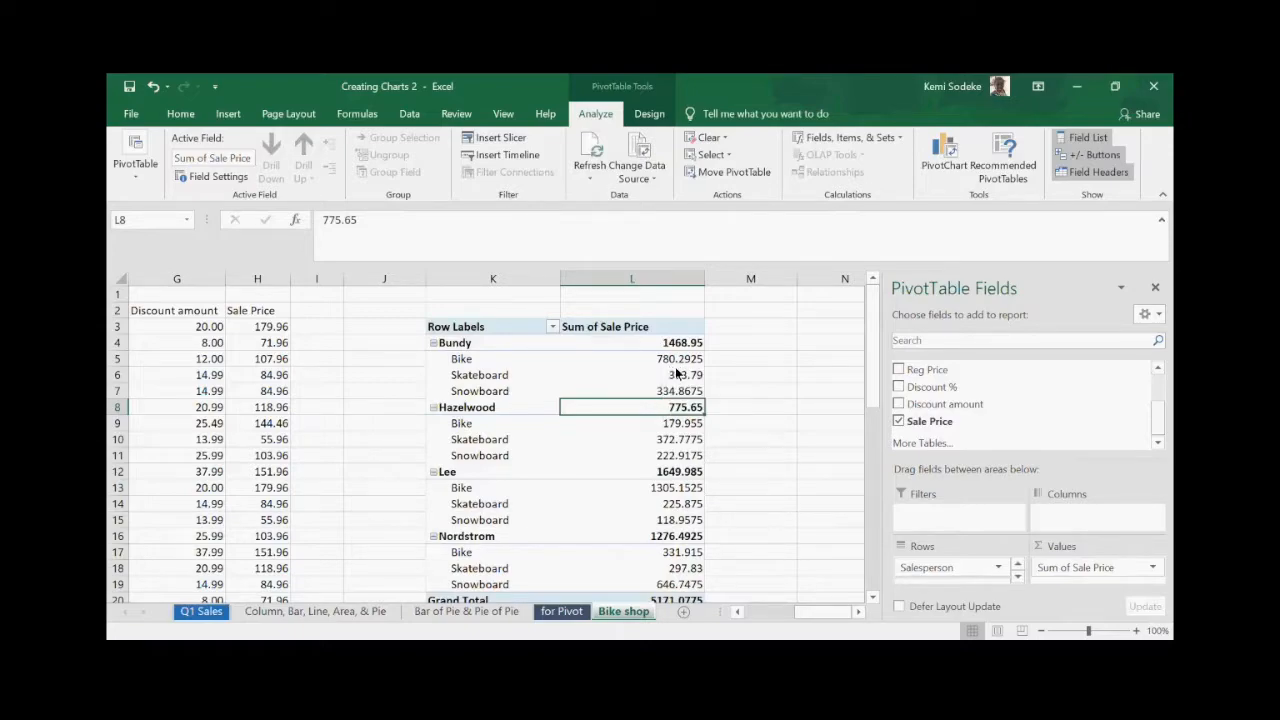
pyautogui.click(786, 428)
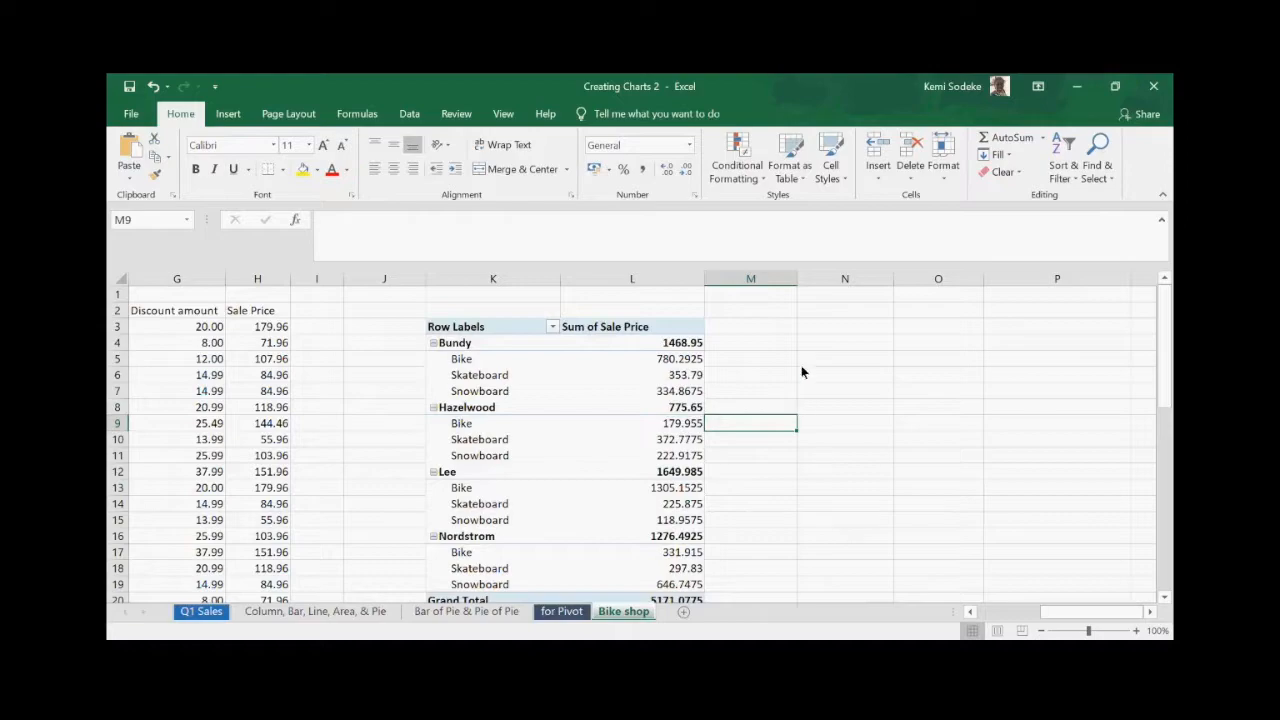
# - Apply Comma Style with two decimals to the sale totals in L4:L20
pyautogui.moveTo(665, 345); pyautogui.dragTo(668, 592)
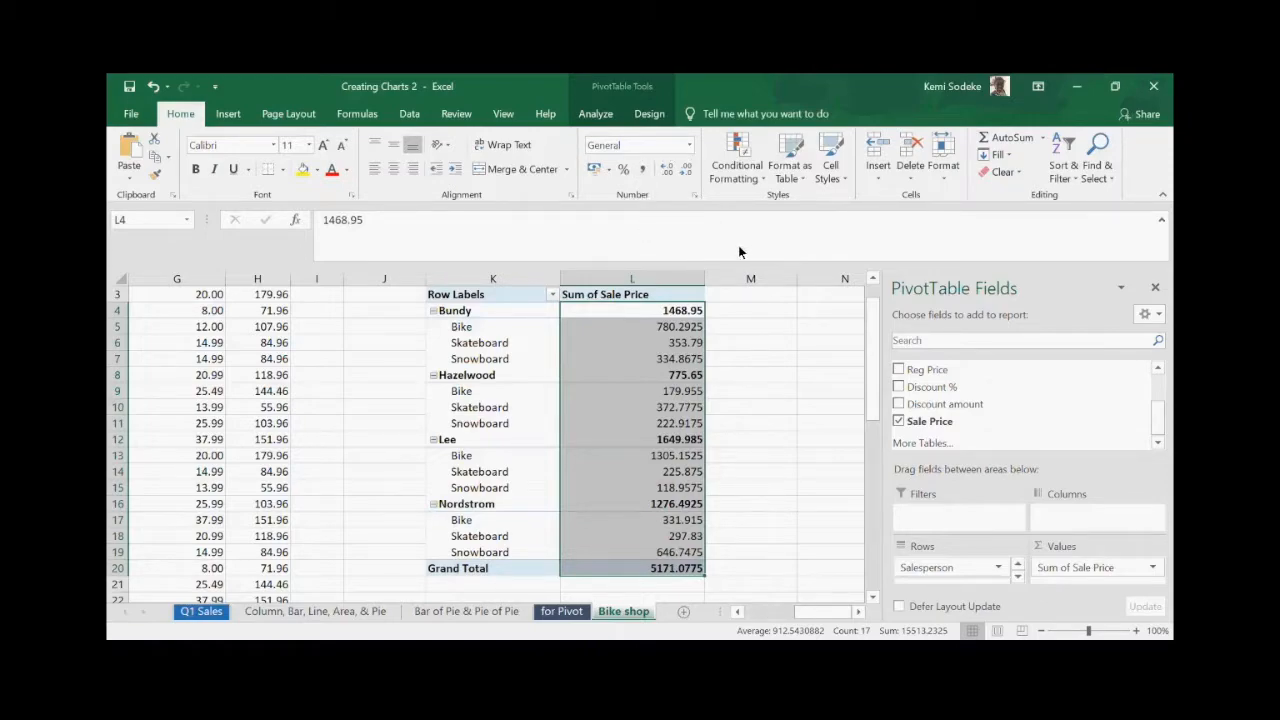
pyautogui.click(644, 175)
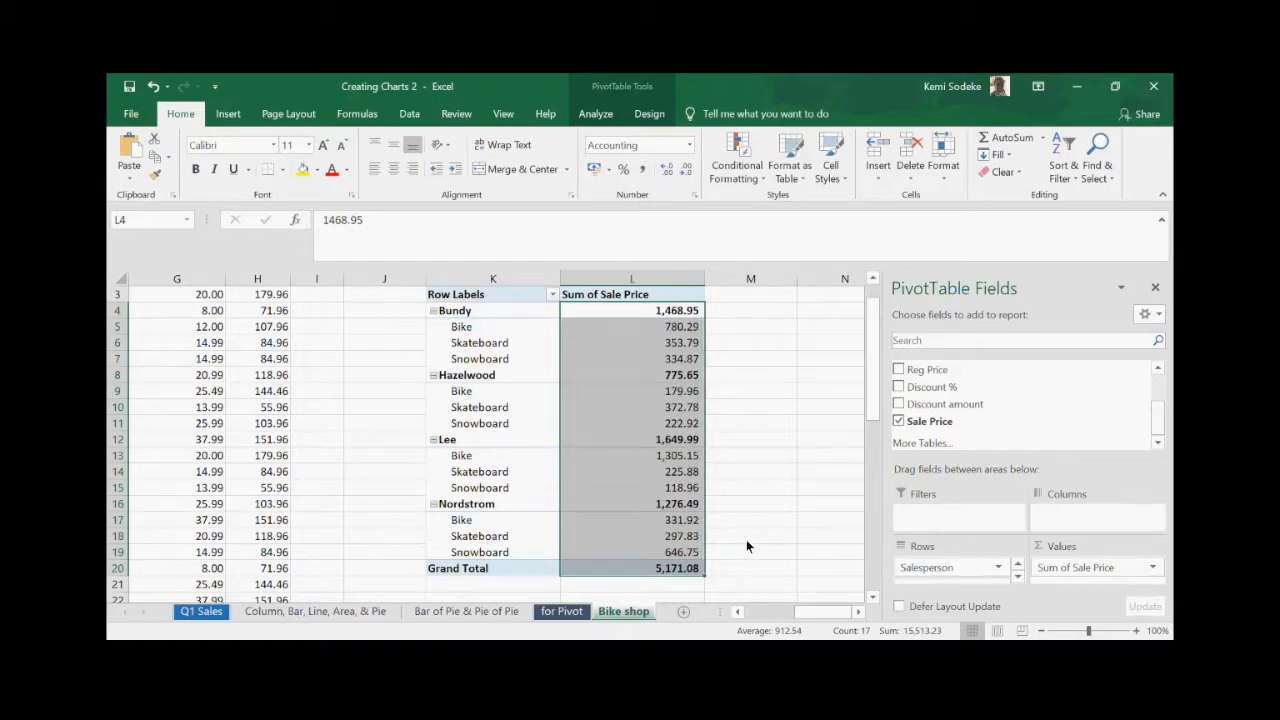
pyautogui.click(745, 443)
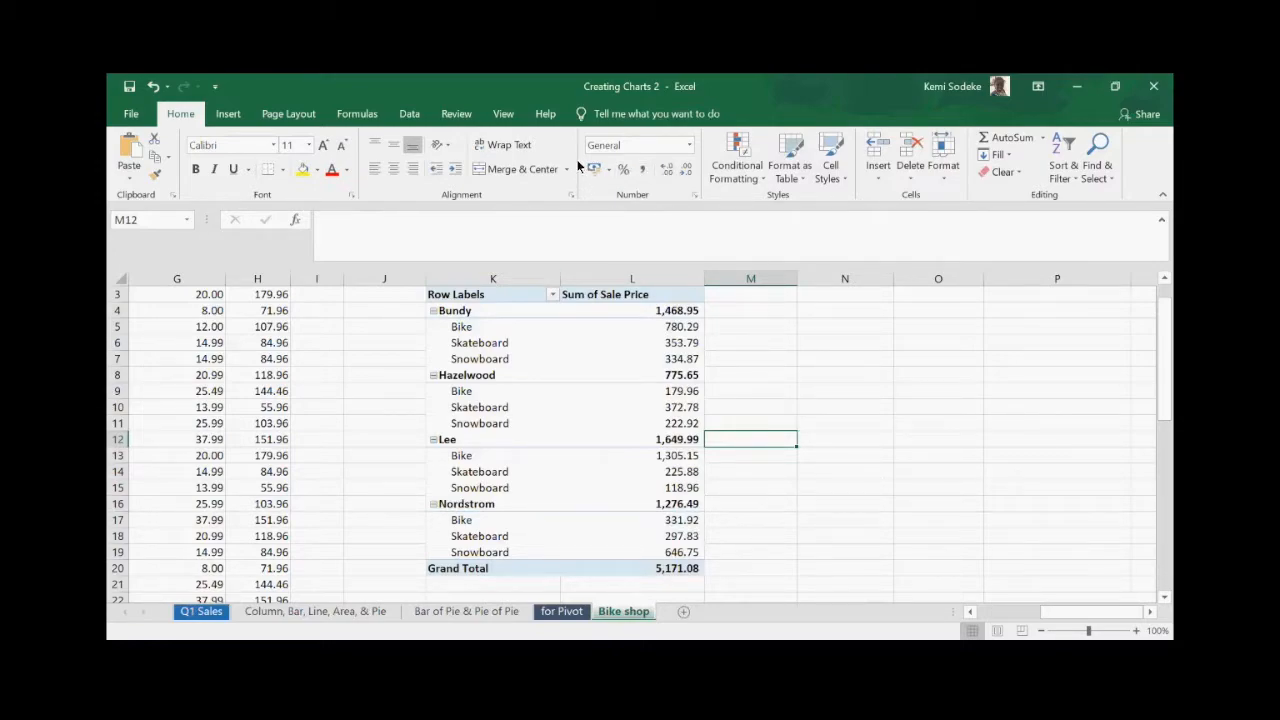
pyautogui.click(607, 169)
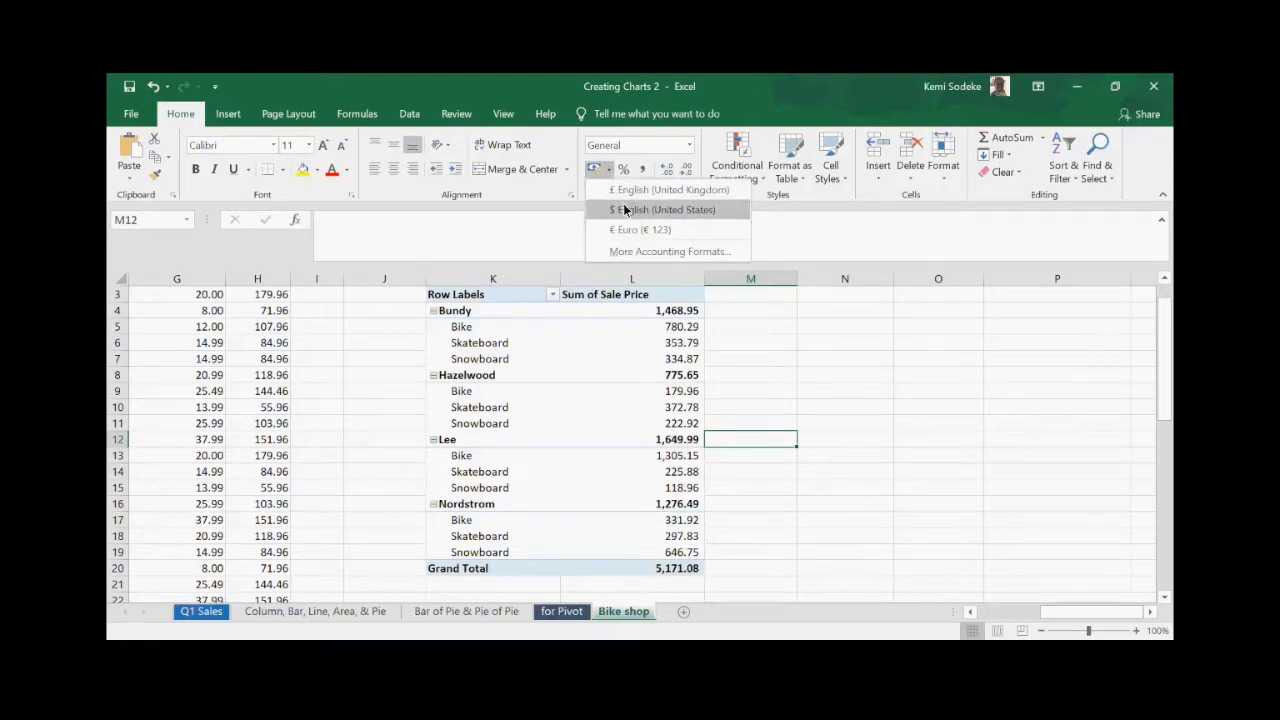
pyautogui.click(770, 373)
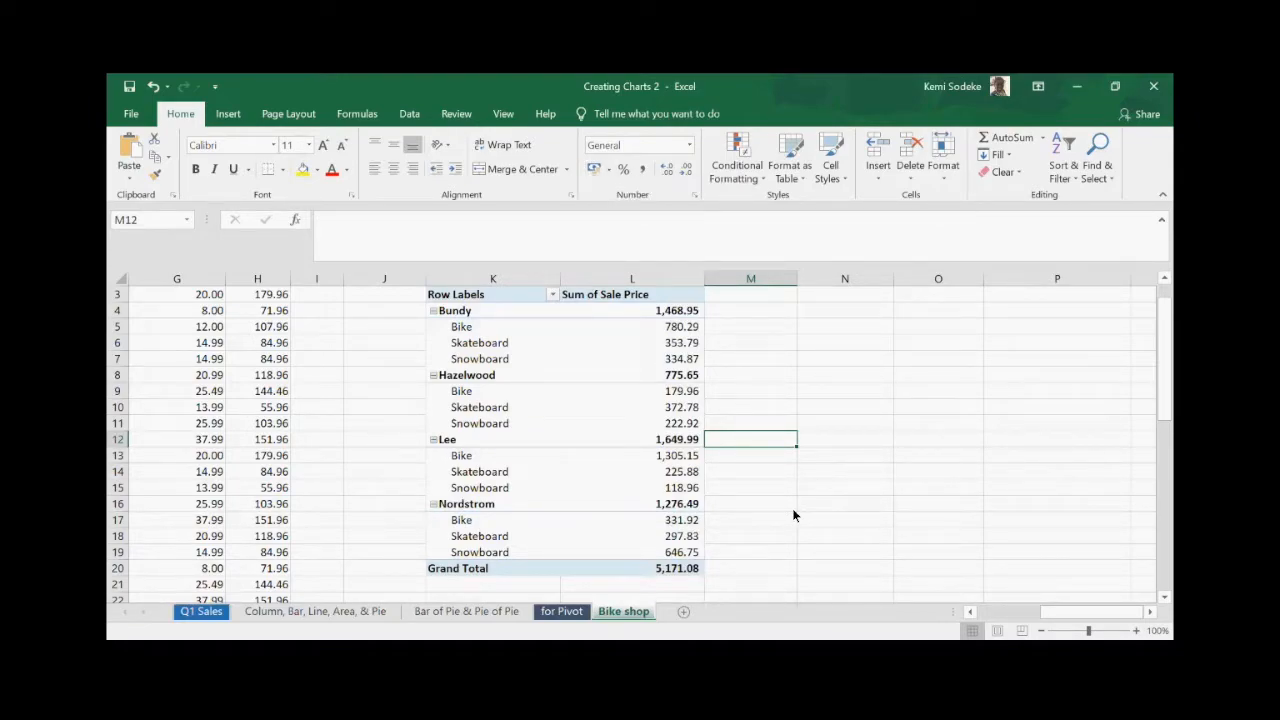
pyautogui.scroll(1, 793, 515)
# - Shift the sheet view right to bring the pivot table and its values into view
pyautogui.click(1005, 614)
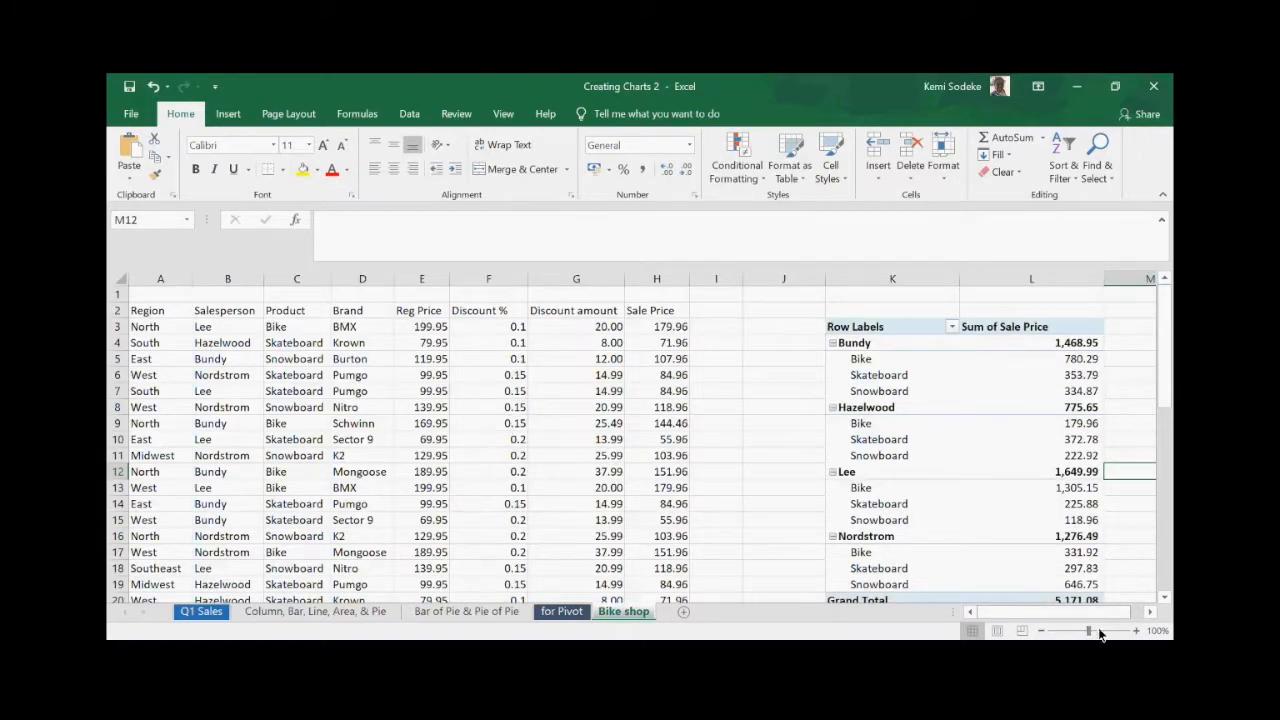
pyautogui.click(1150, 612)
pyautogui.click(1150, 612)
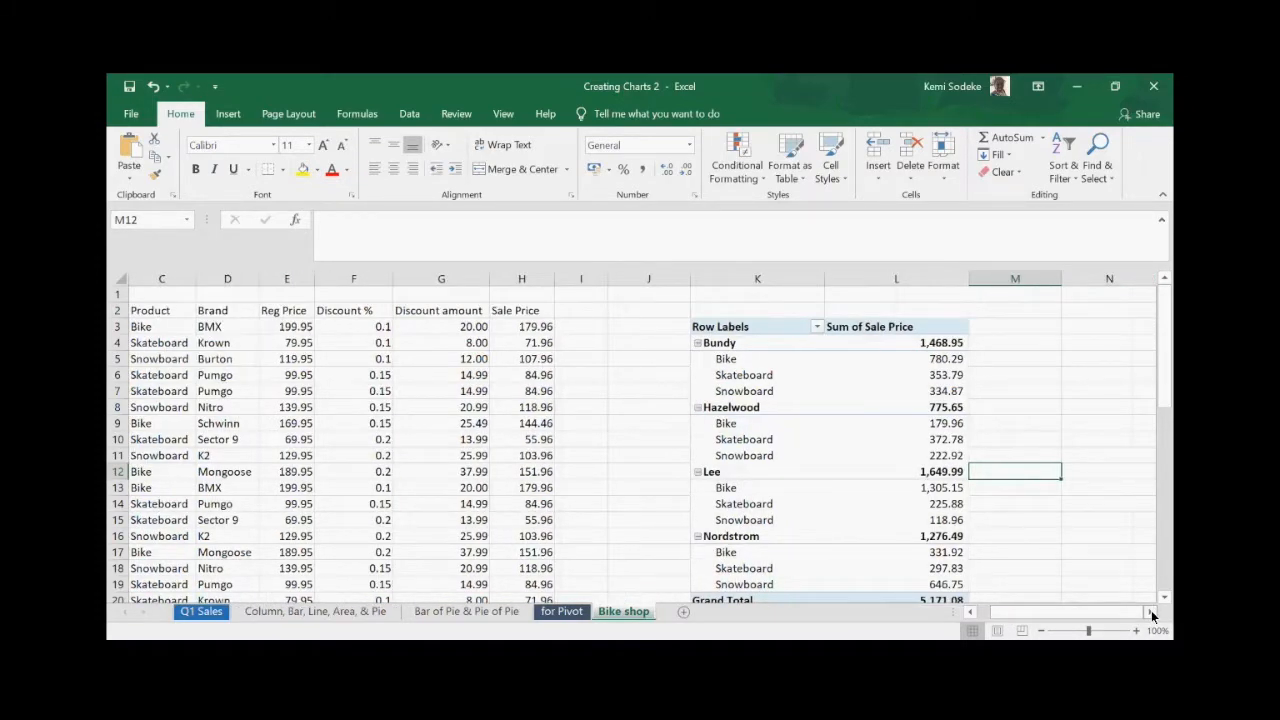
pyautogui.click(1150, 612)
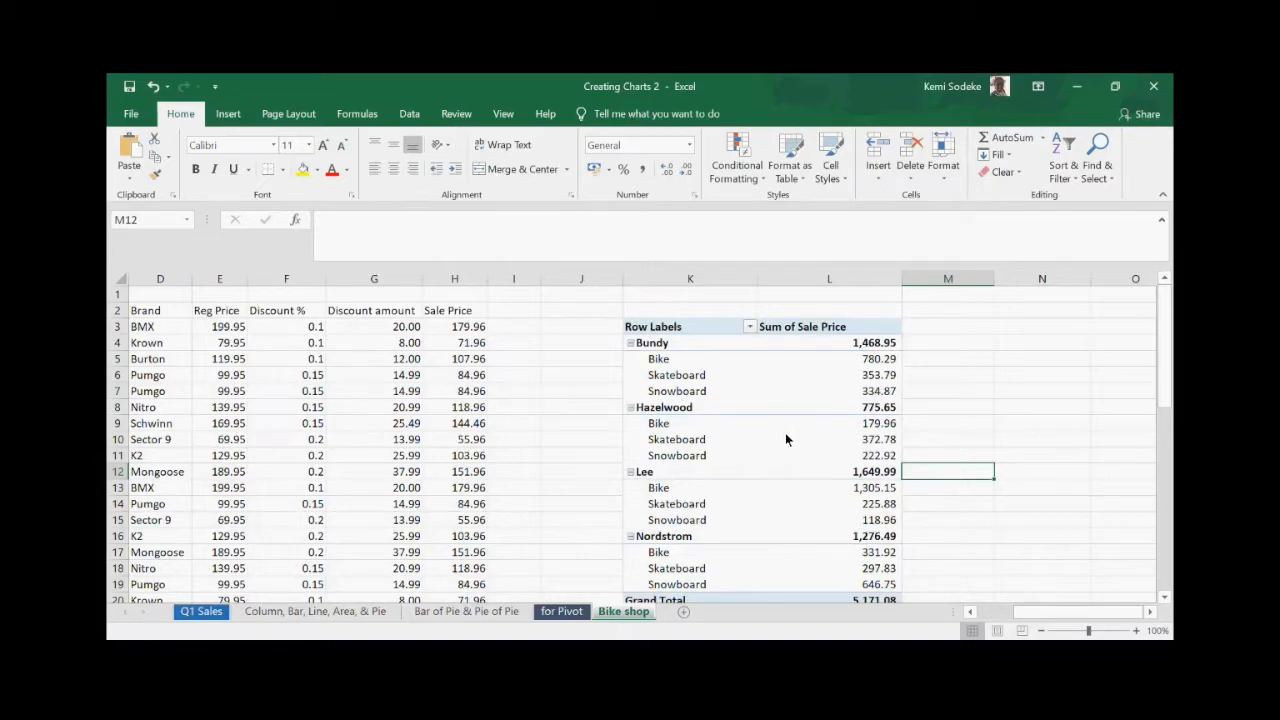
pyautogui.click(720, 372)
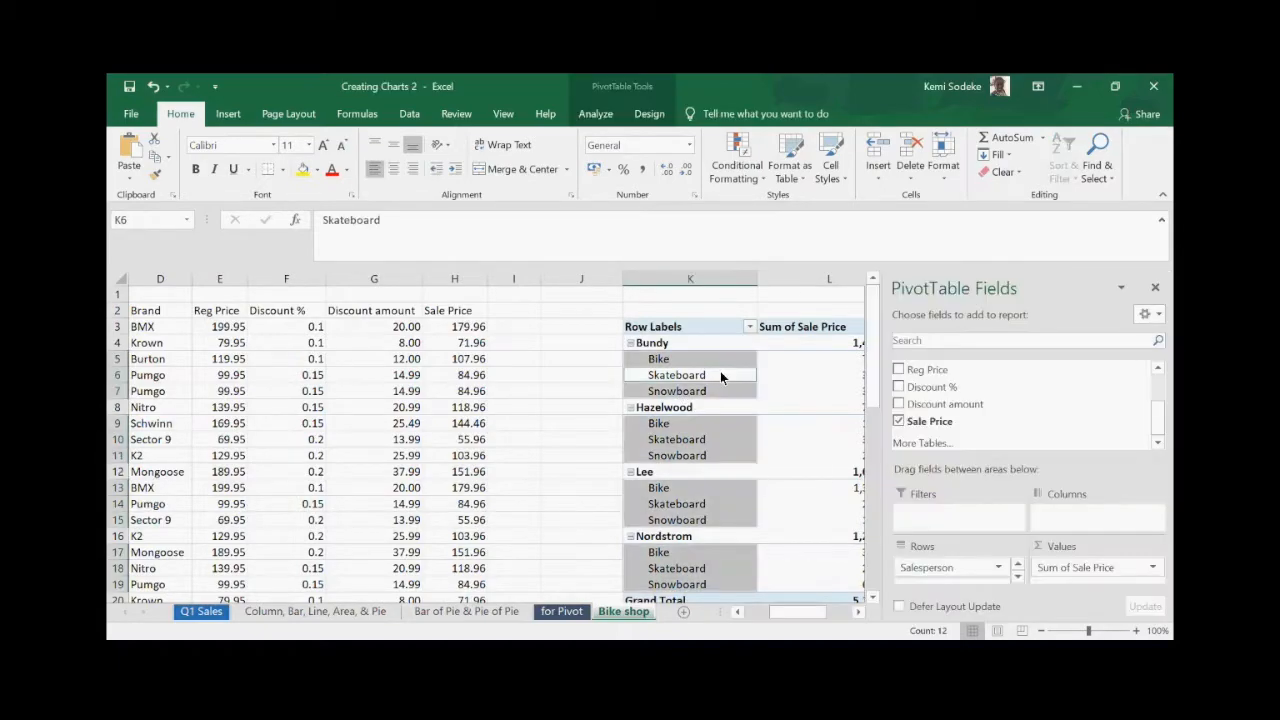
pyautogui.click(857, 614)
pyautogui.click(857, 614)
pyautogui.click(857, 614)
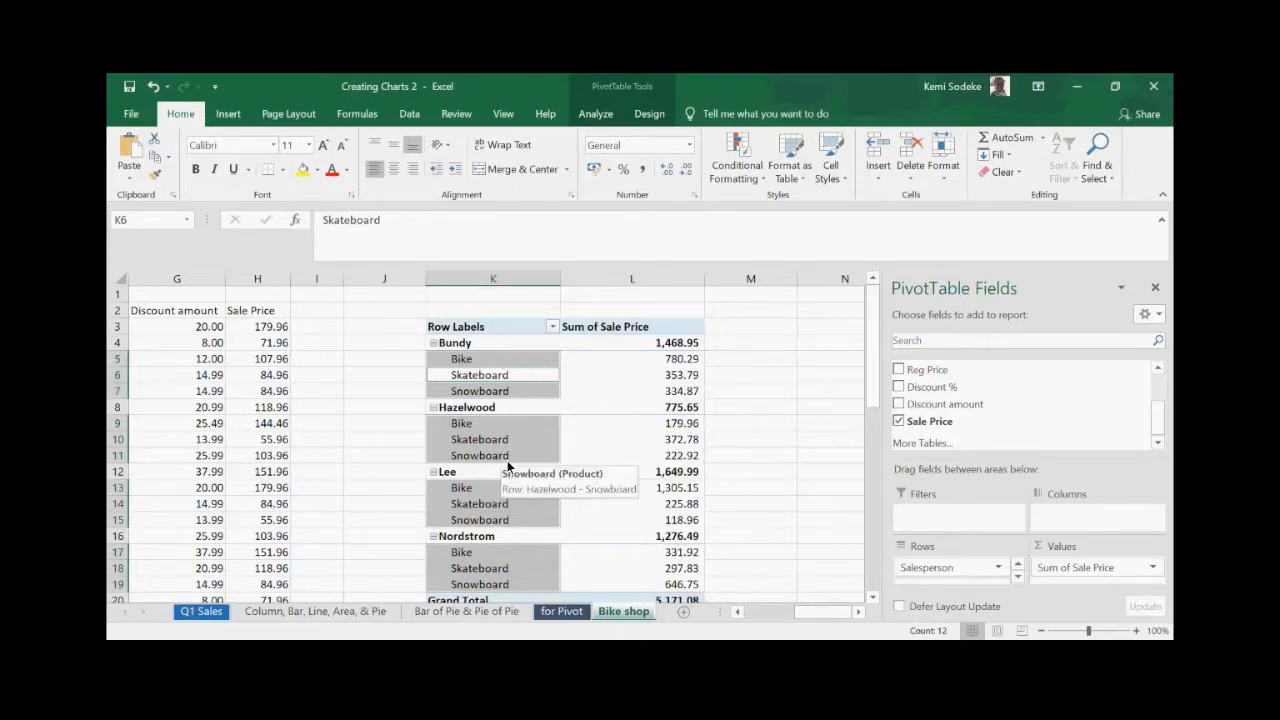
# - Nest Brand under Product in Rows, splitting Bundy's Bike into BMX 179.96, Mongoose 455.88, Schwinn 144.46
pyautogui.click(1158, 369)
pyautogui.click(1158, 369)
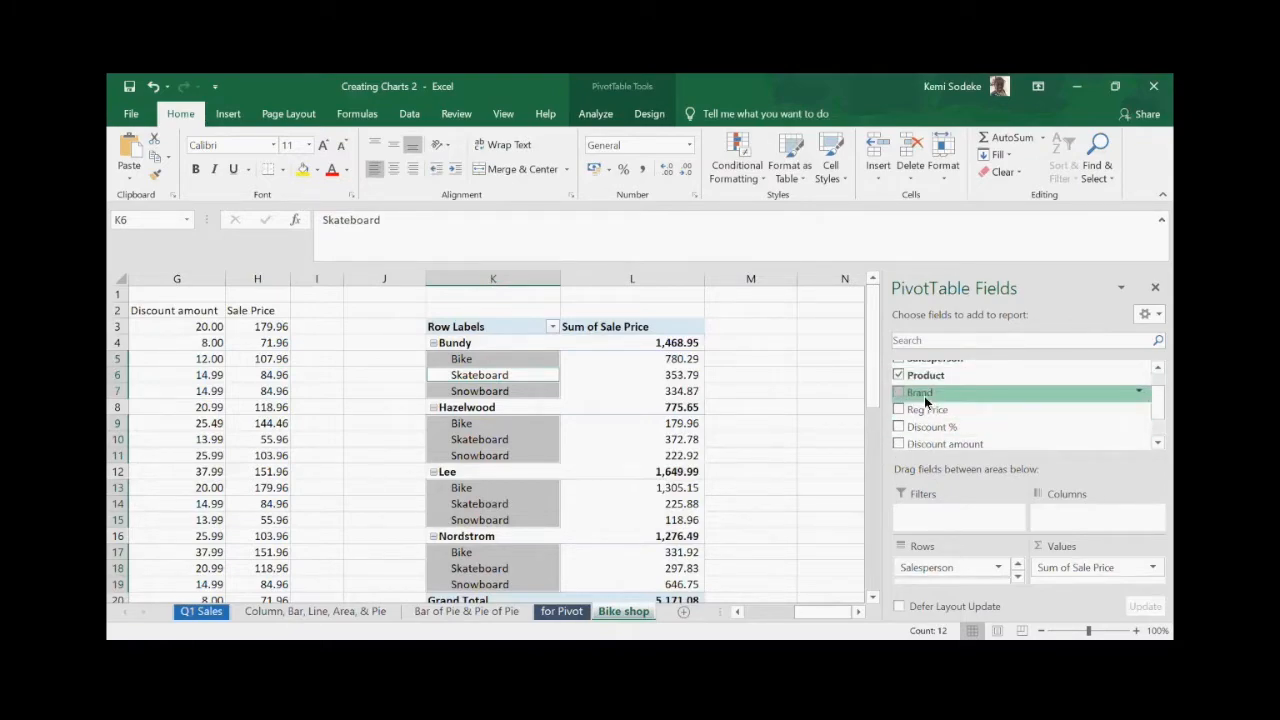
pyautogui.scroll(-1, 928, 410)
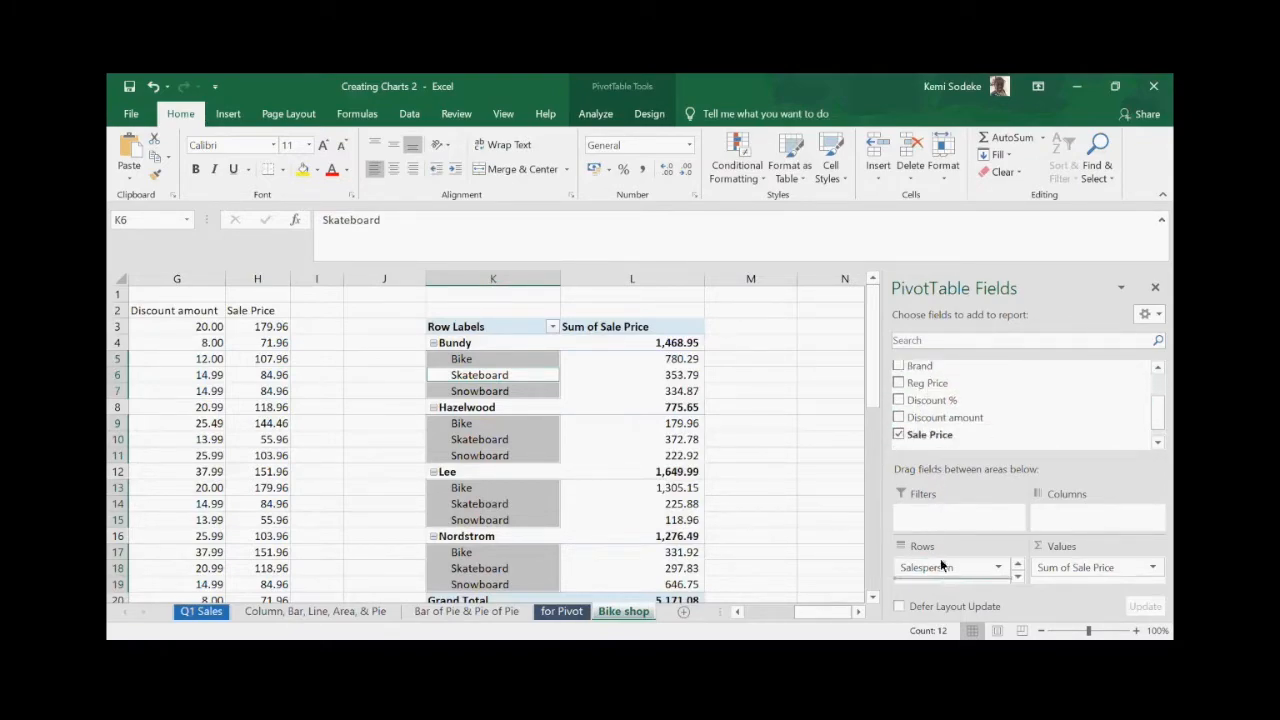
pyautogui.scroll(-1, 946, 578)
pyautogui.moveTo(949, 589); pyautogui.dragTo(948, 583)
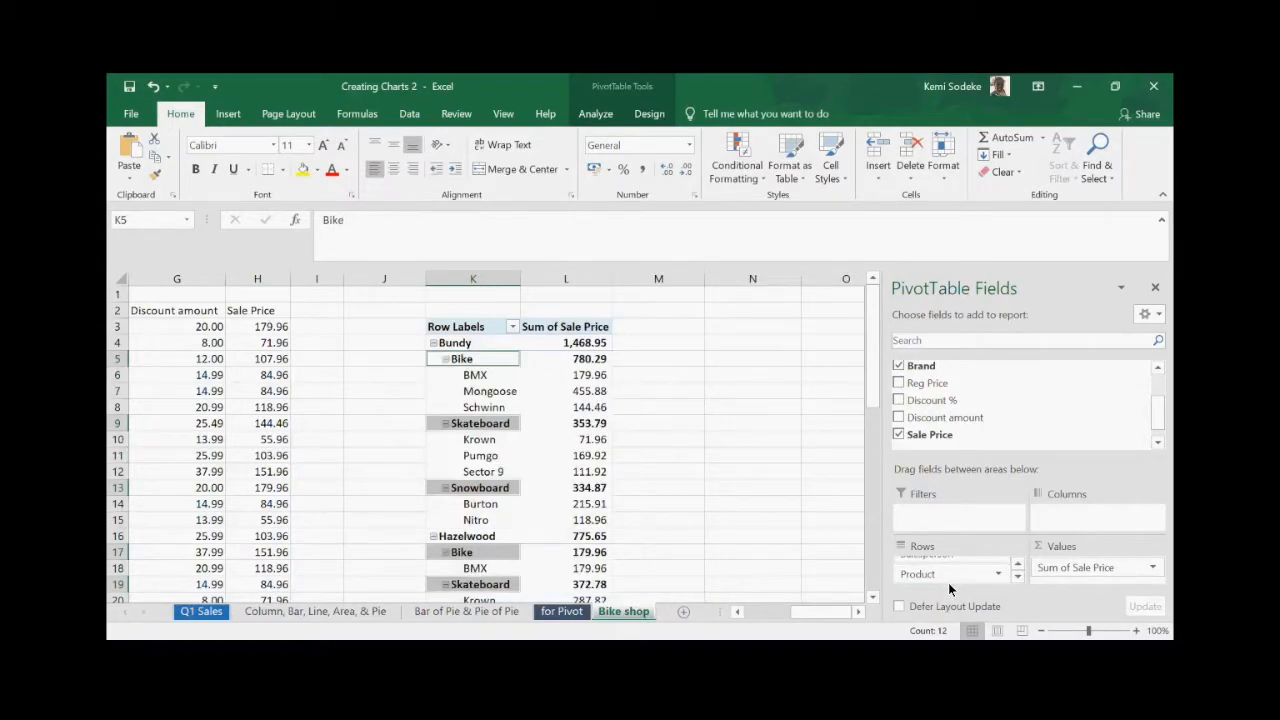
pyautogui.click(668, 488)
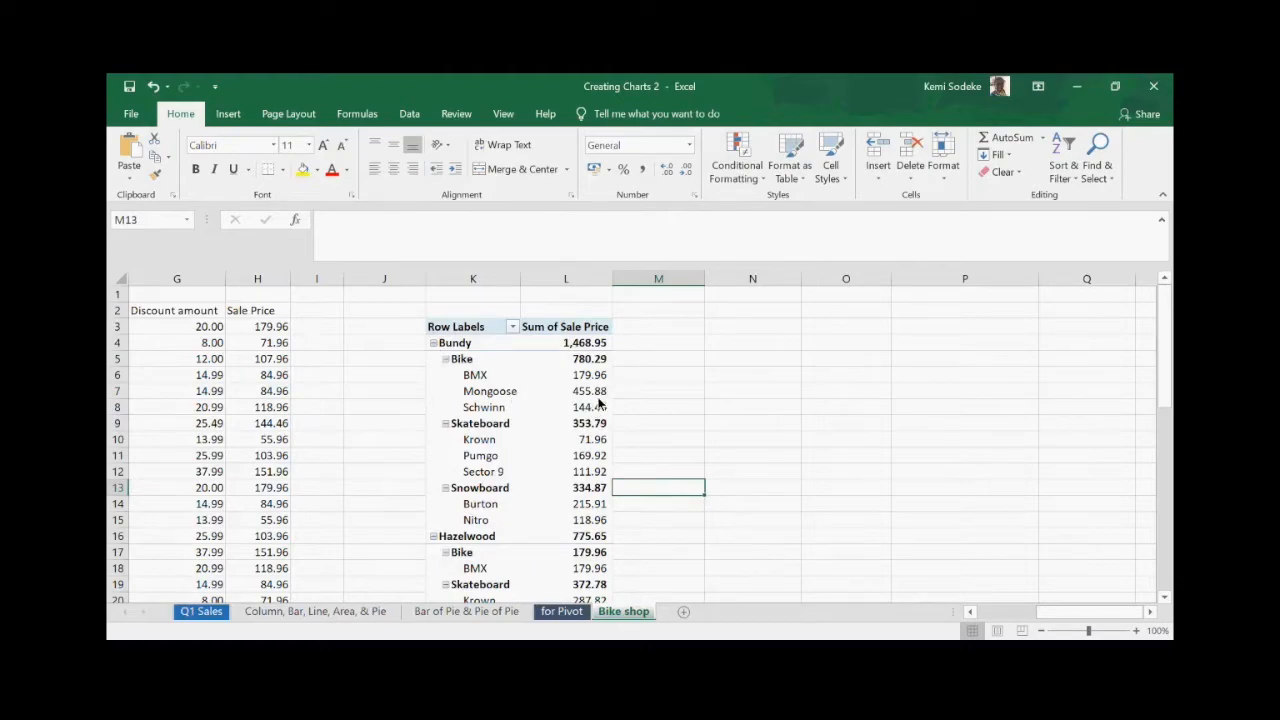
pyautogui.click(640, 374)
pyautogui.click(492, 296)
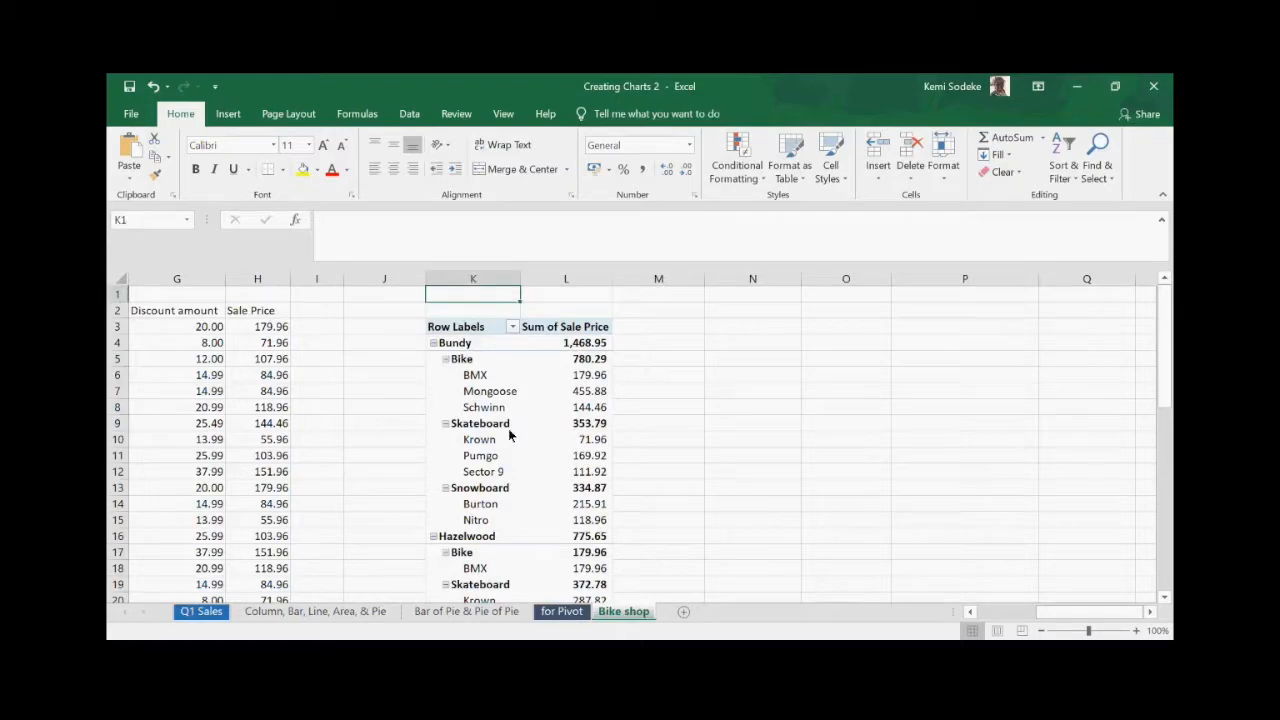
# - Uncheck Salesperson and Brand, leaving Bike 2,597.32, Skateboard 1,250.27, Snowboard 1,323.49
pyautogui.click(534, 458)
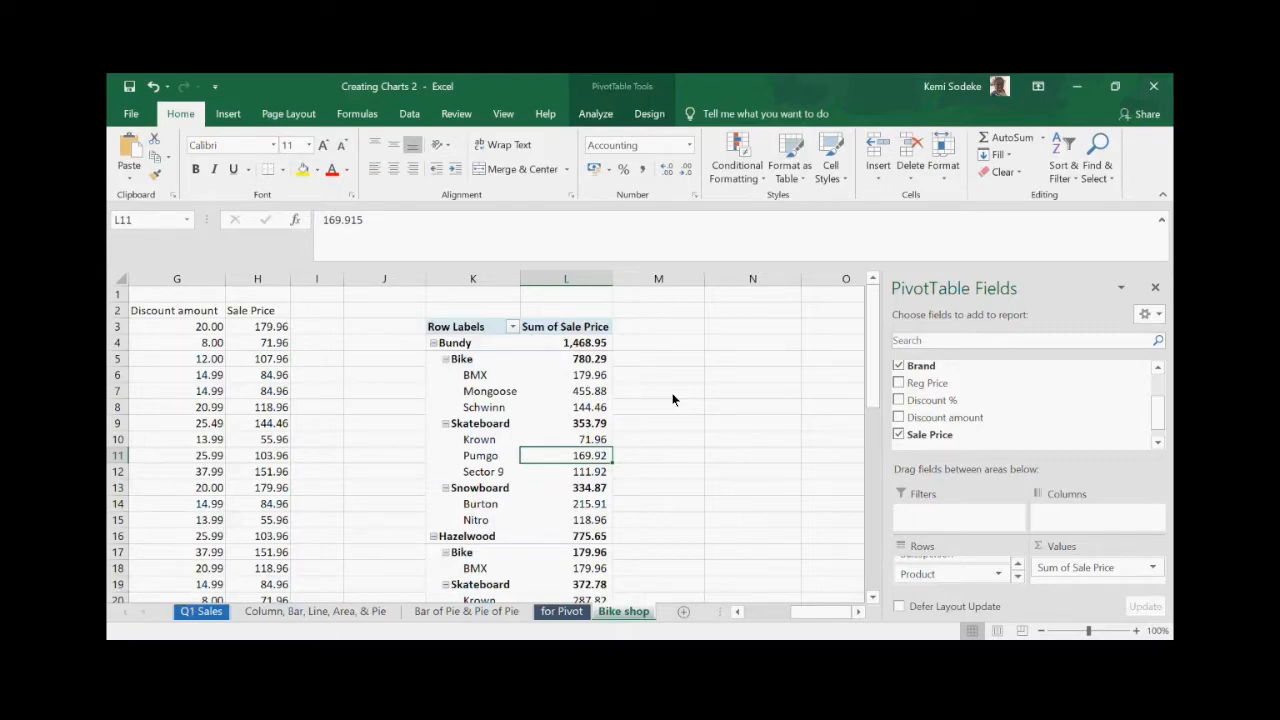
pyautogui.click(1018, 565)
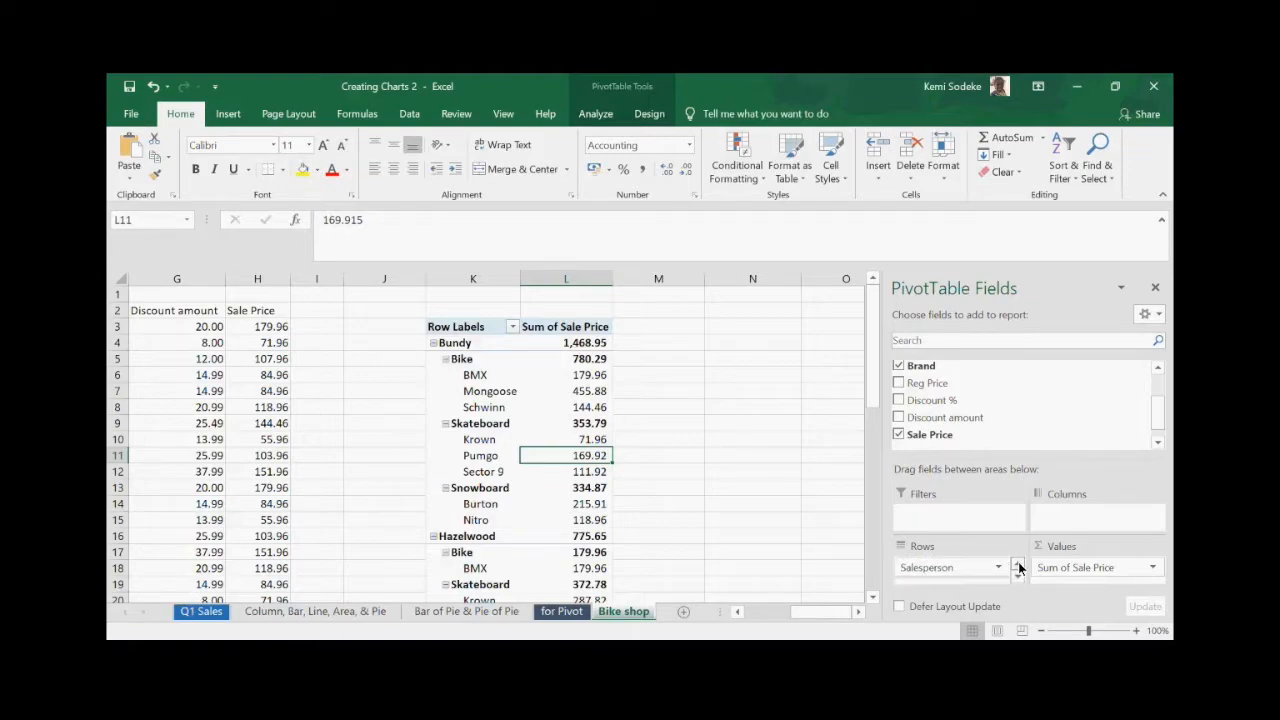
pyautogui.click(1157, 370)
pyautogui.click(1157, 370)
pyautogui.click(898, 384)
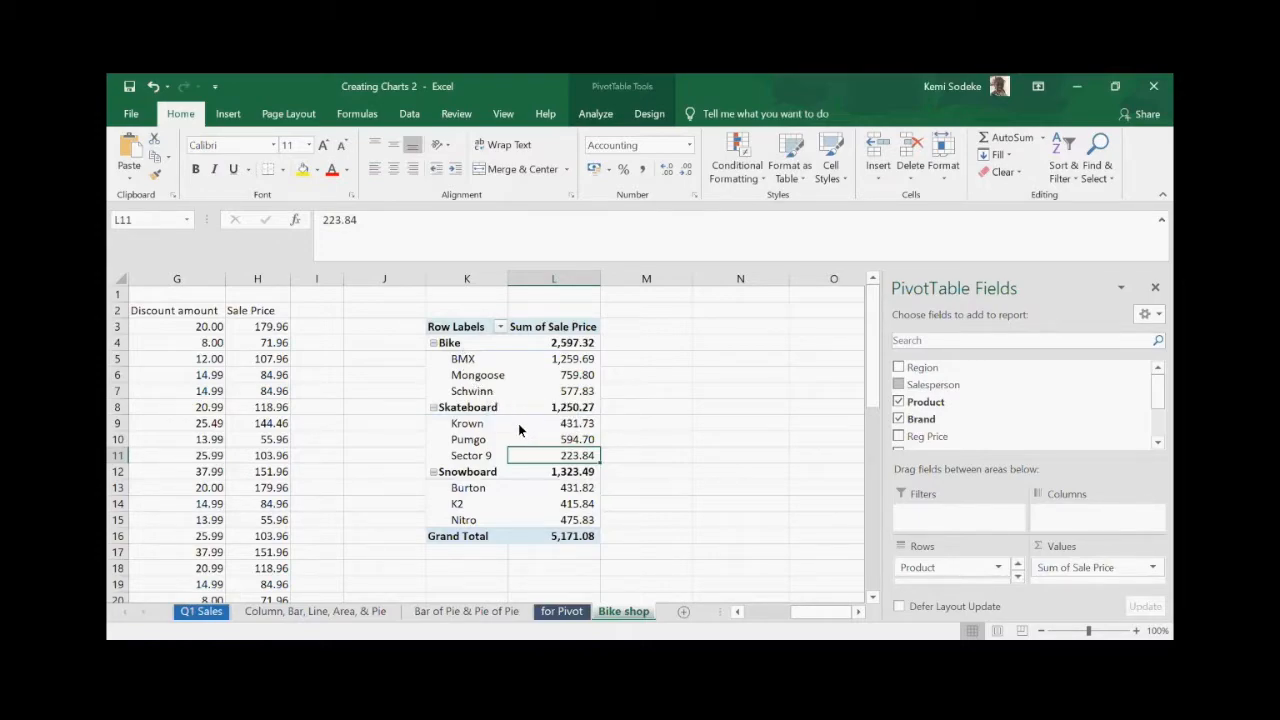
pyautogui.click(898, 419)
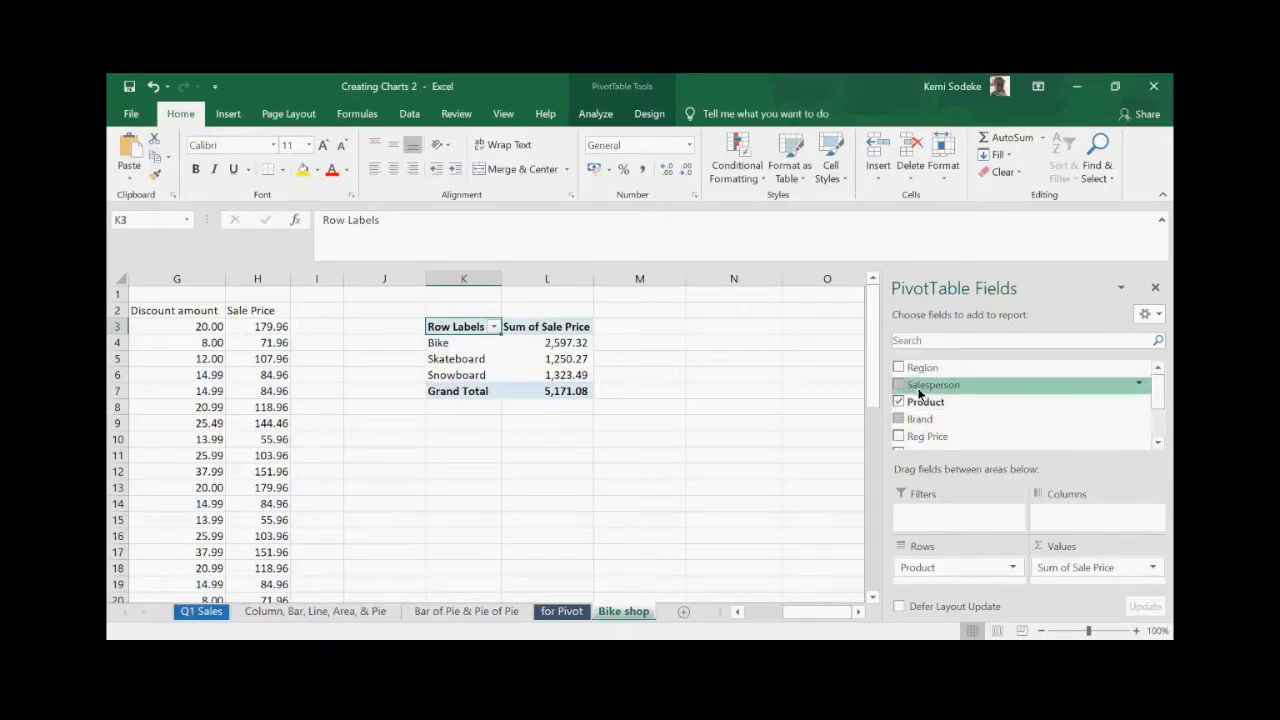
# - Check Salesperson and Brand again to add them back to the pivot rows
pyautogui.click(899, 386)
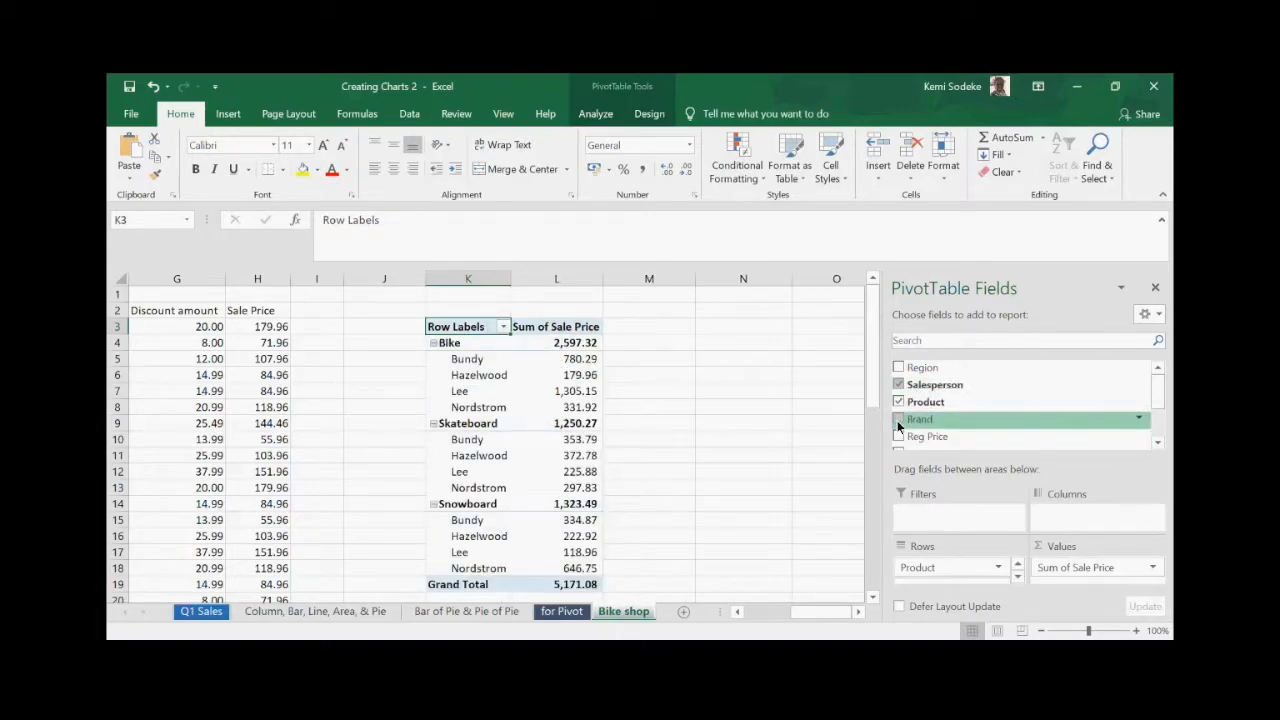
pyautogui.click(899, 419)
pyautogui.click(1019, 578)
pyautogui.click(752, 423)
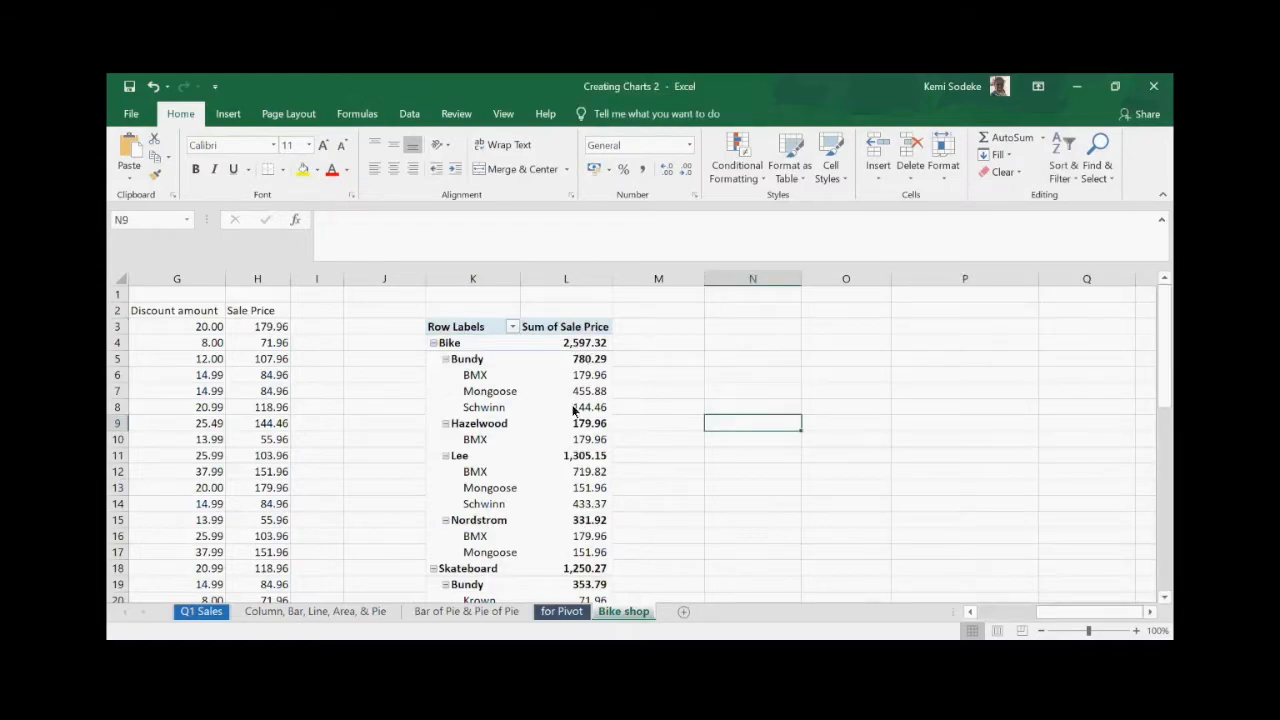
# - Move Salesperson above Product in Rows so products group under each salesperson, e.g. Bundy 1,468.95
pyautogui.click(496, 379)
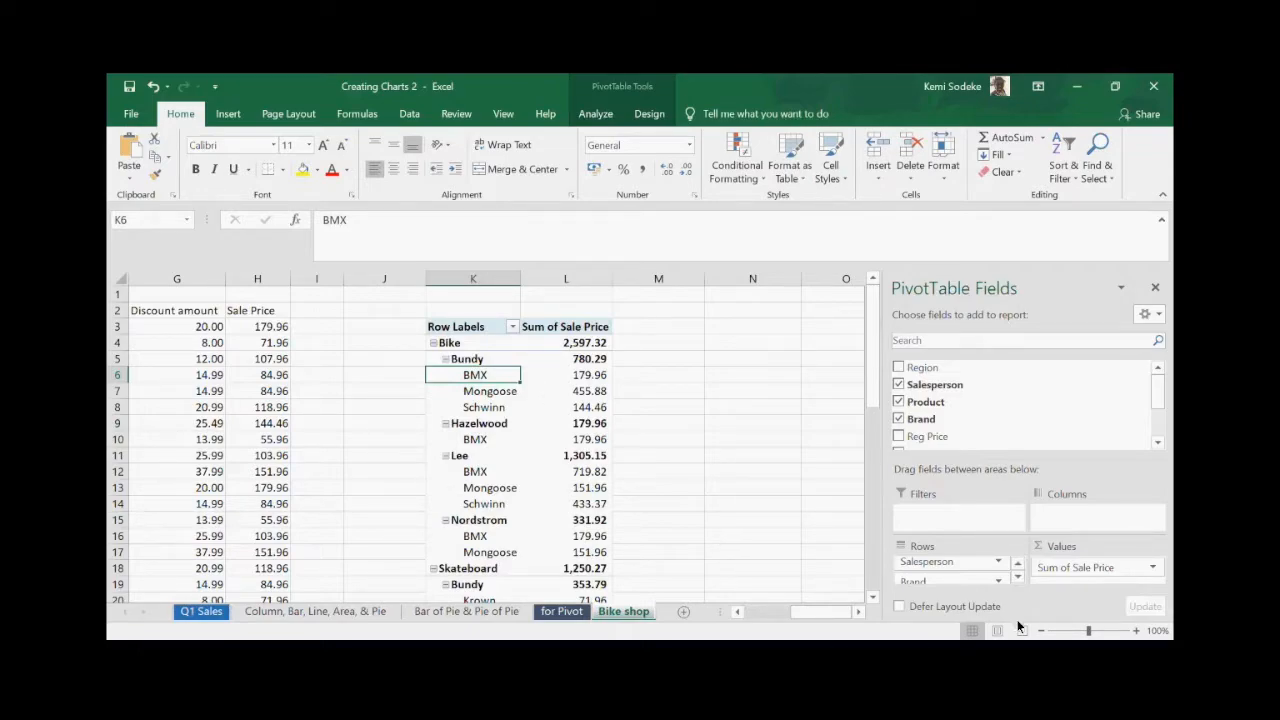
pyautogui.scroll(1, 966, 565)
pyautogui.scroll(1, 960, 563)
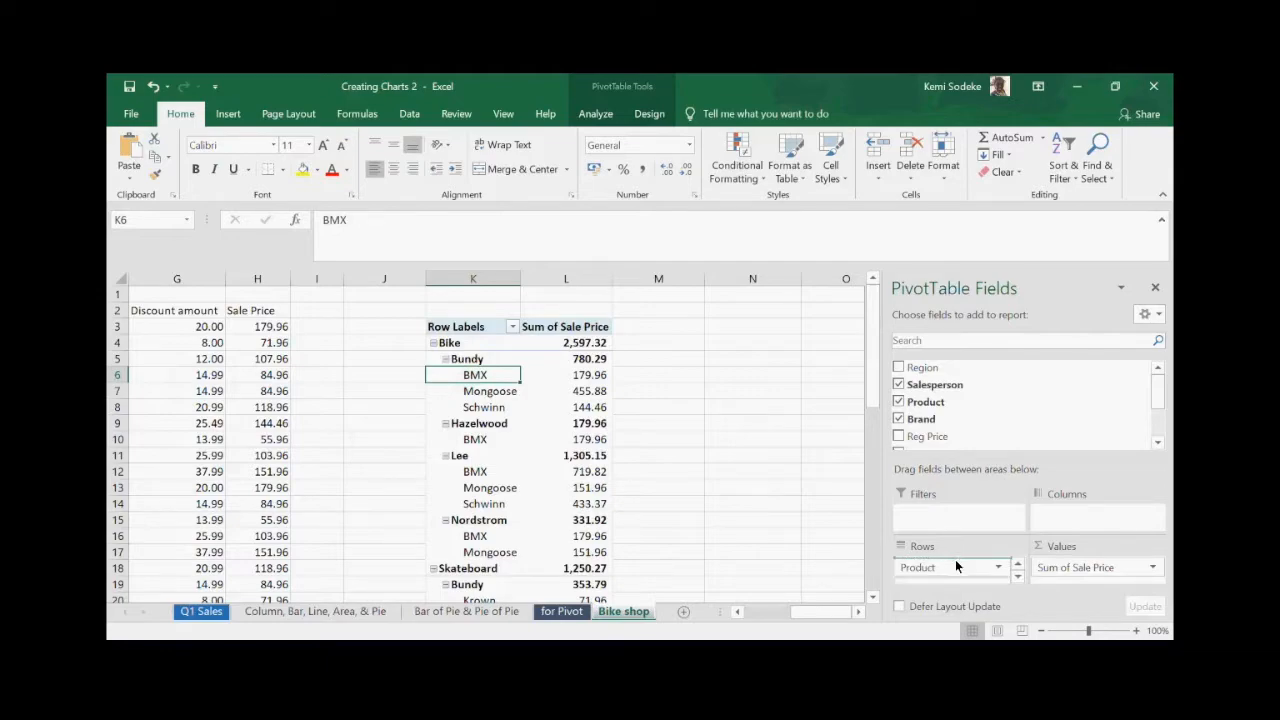
pyautogui.moveTo(953, 561); pyautogui.dragTo(953, 561)
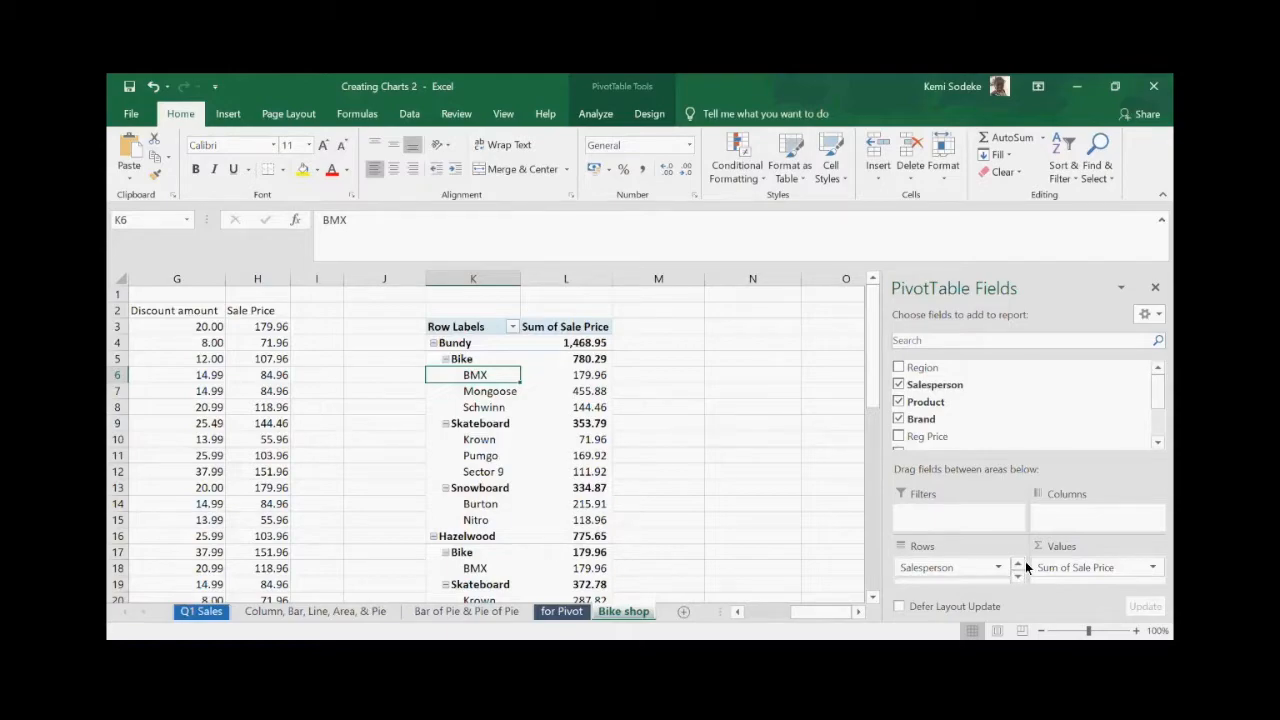
pyautogui.click(695, 424)
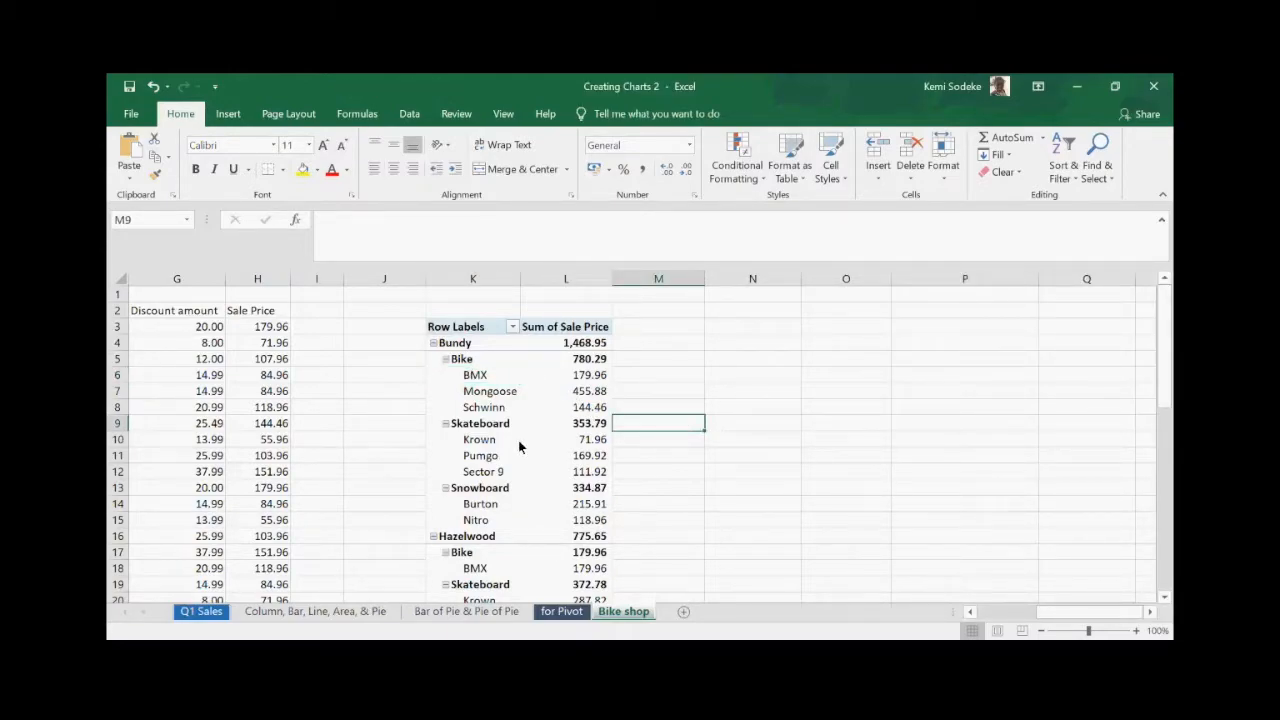
pyautogui.click(505, 377)
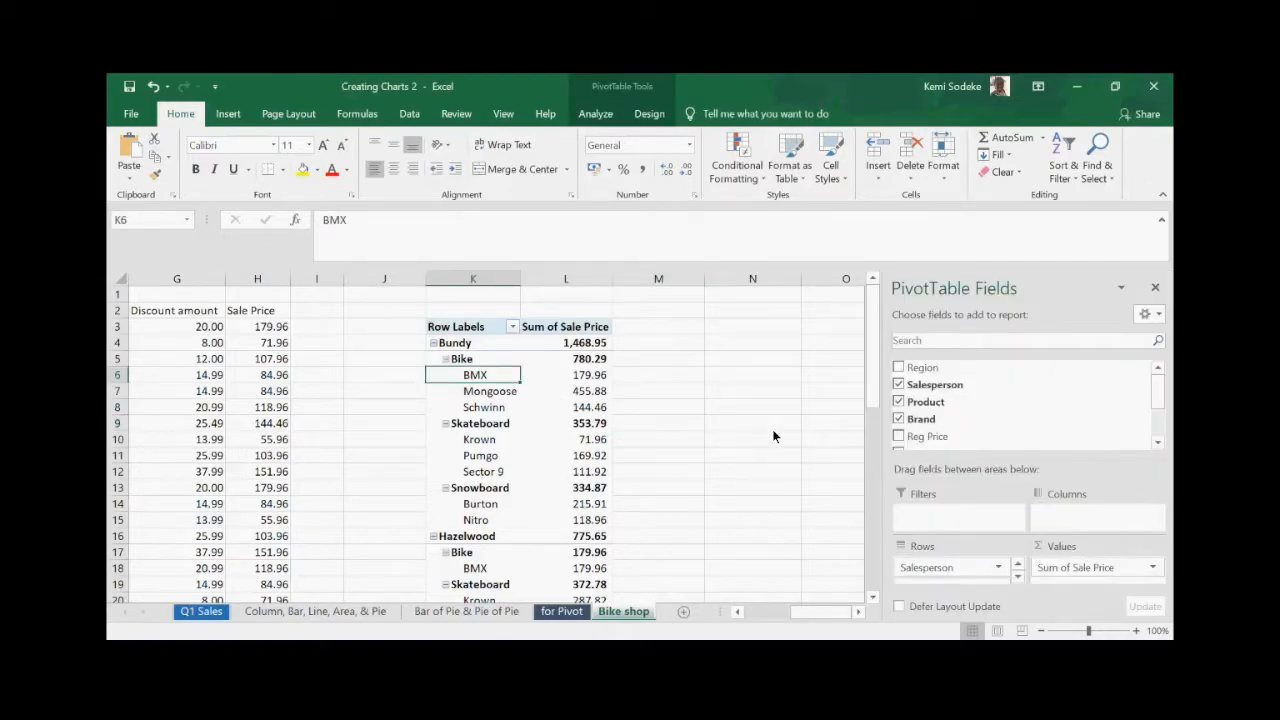
pyautogui.rightClick(513, 359)
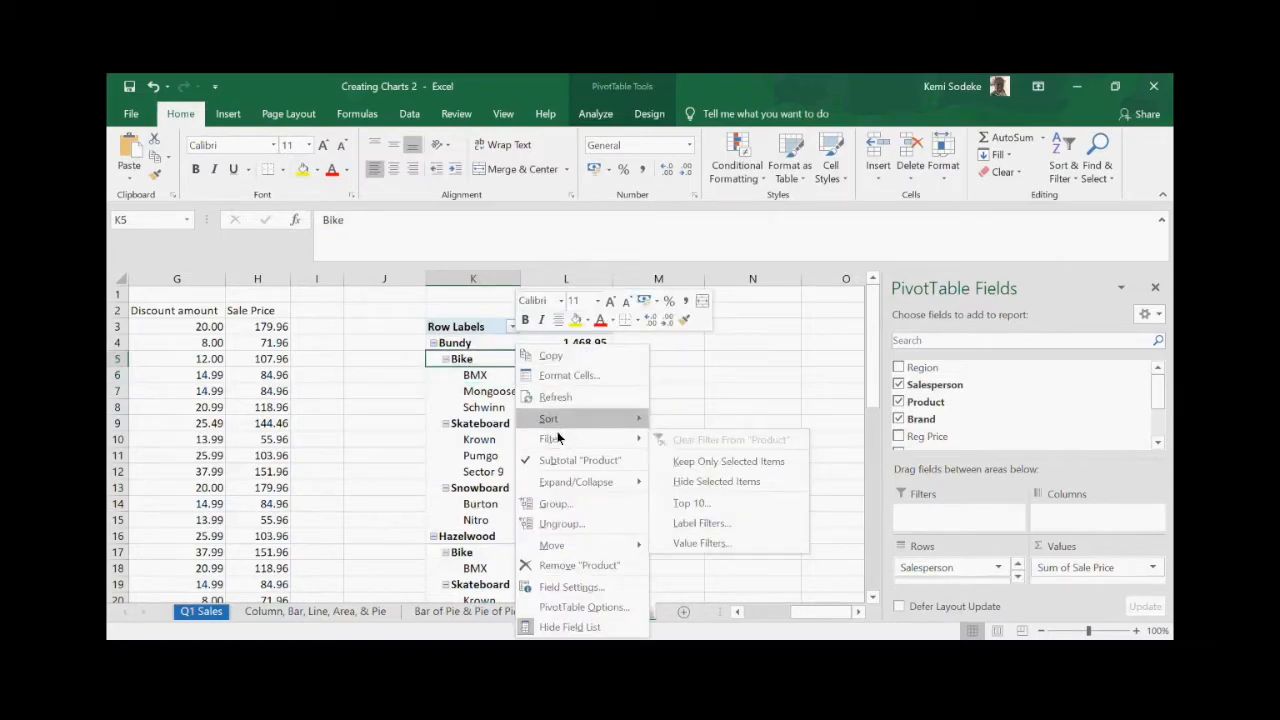
pyautogui.click(583, 587)
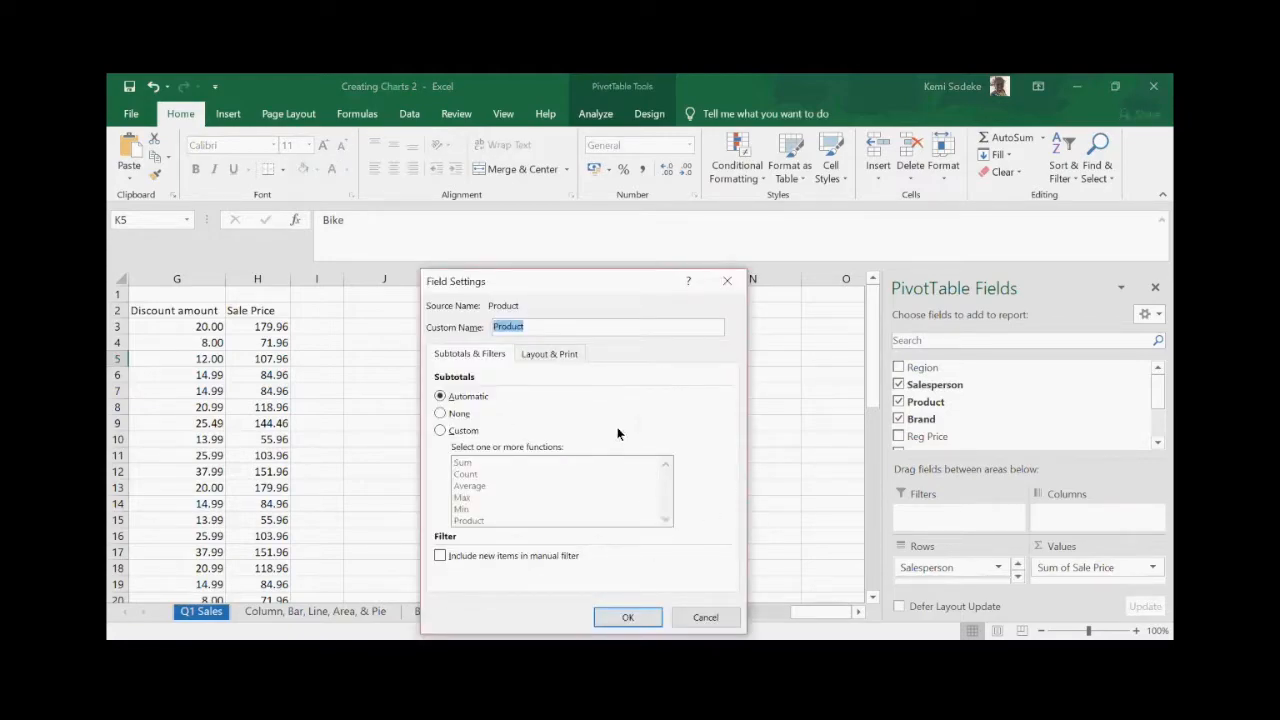
pyautogui.moveTo(539, 279); pyautogui.dragTo(829, 244)
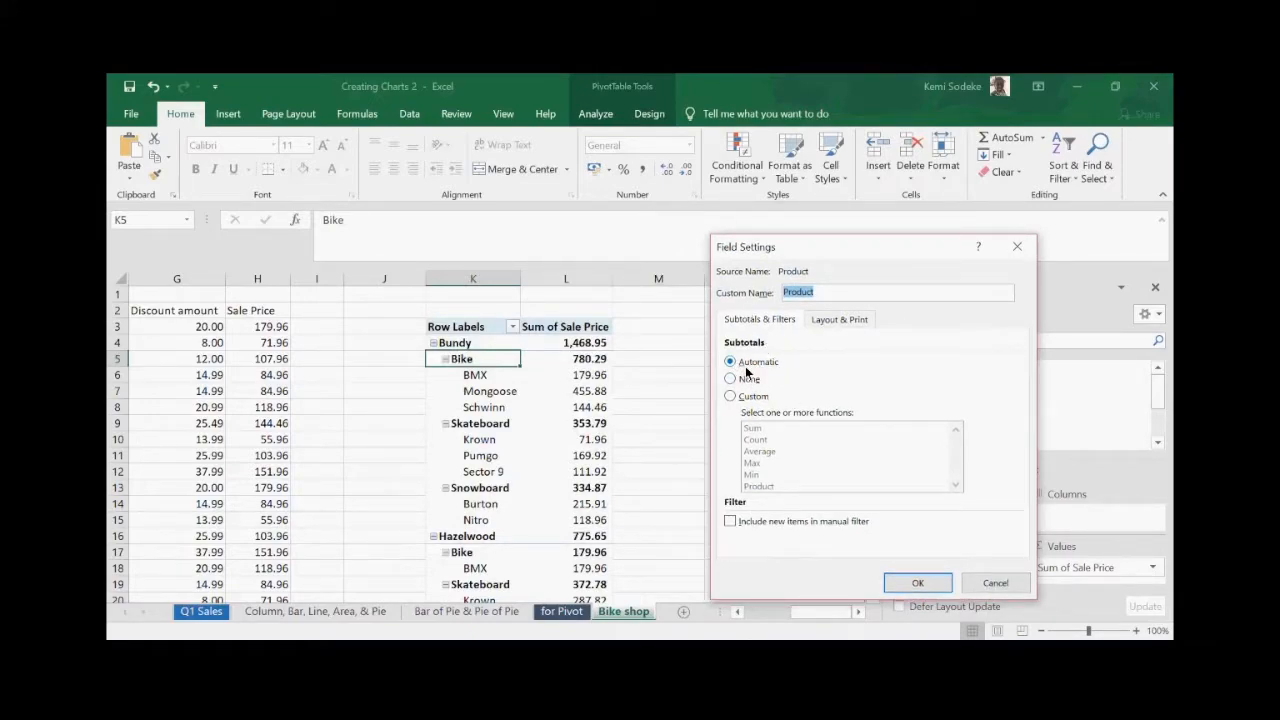
pyautogui.click(732, 381)
pyautogui.click(730, 362)
pyautogui.click(841, 321)
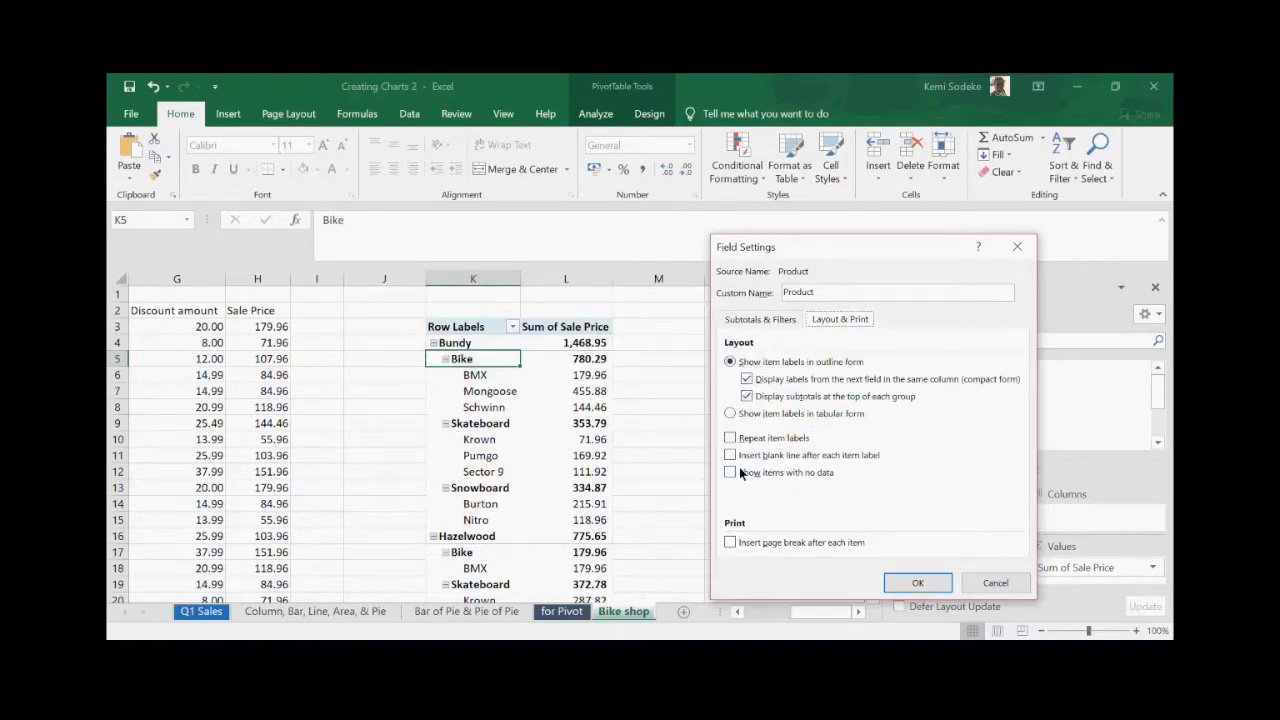
pyautogui.click(996, 587)
pyautogui.click(752, 423)
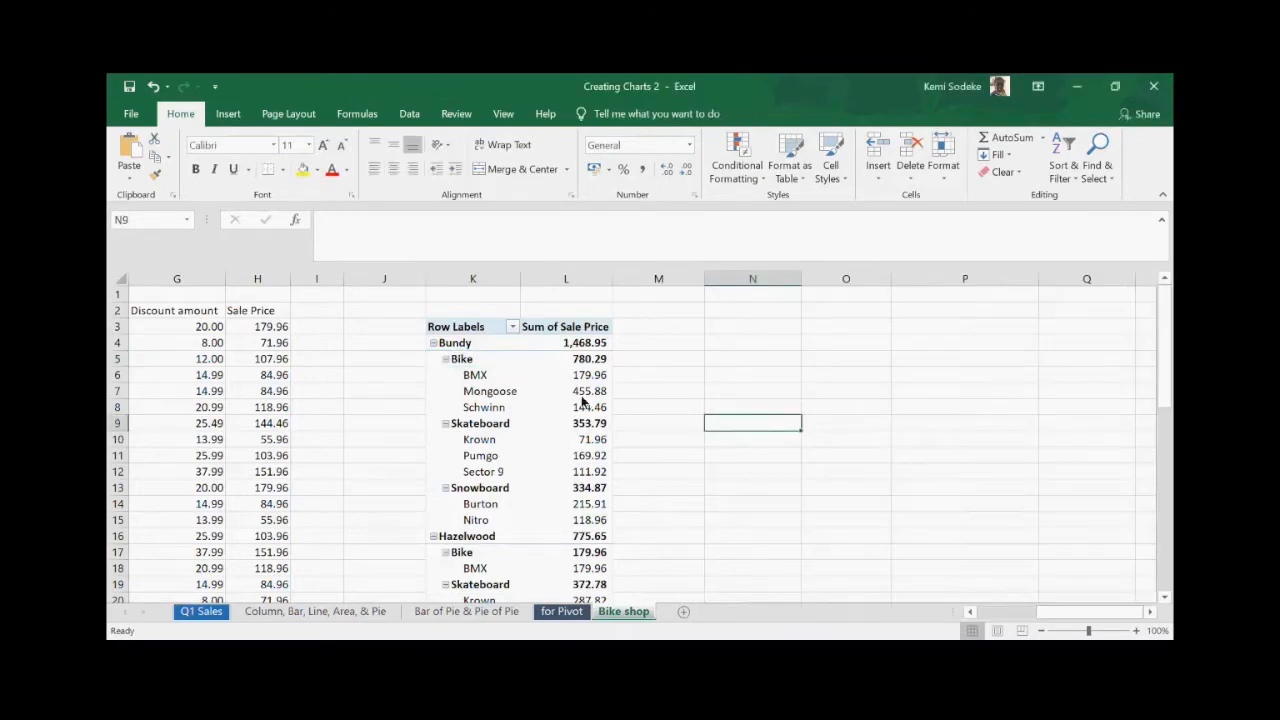
pyautogui.click(524, 343)
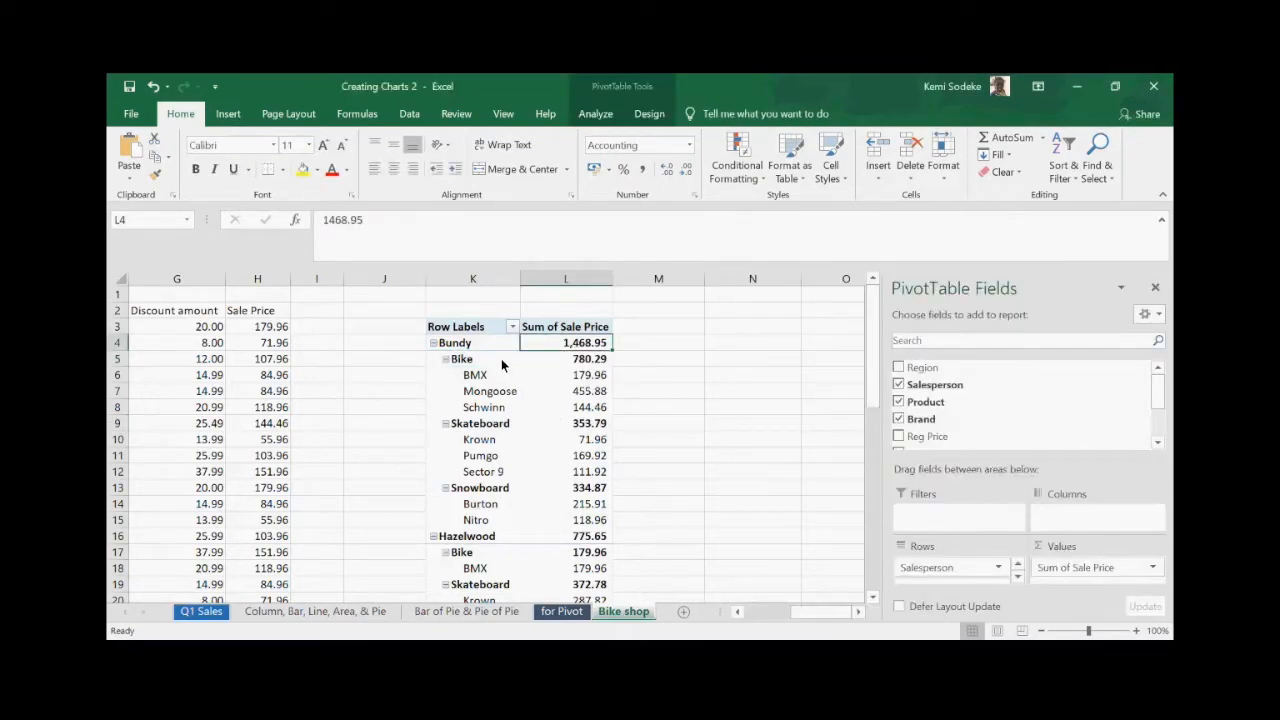
# - Turn on Classic PivotTable layout in PivotTable Options' Display settings and apply it
pyautogui.rightClick(511, 360)
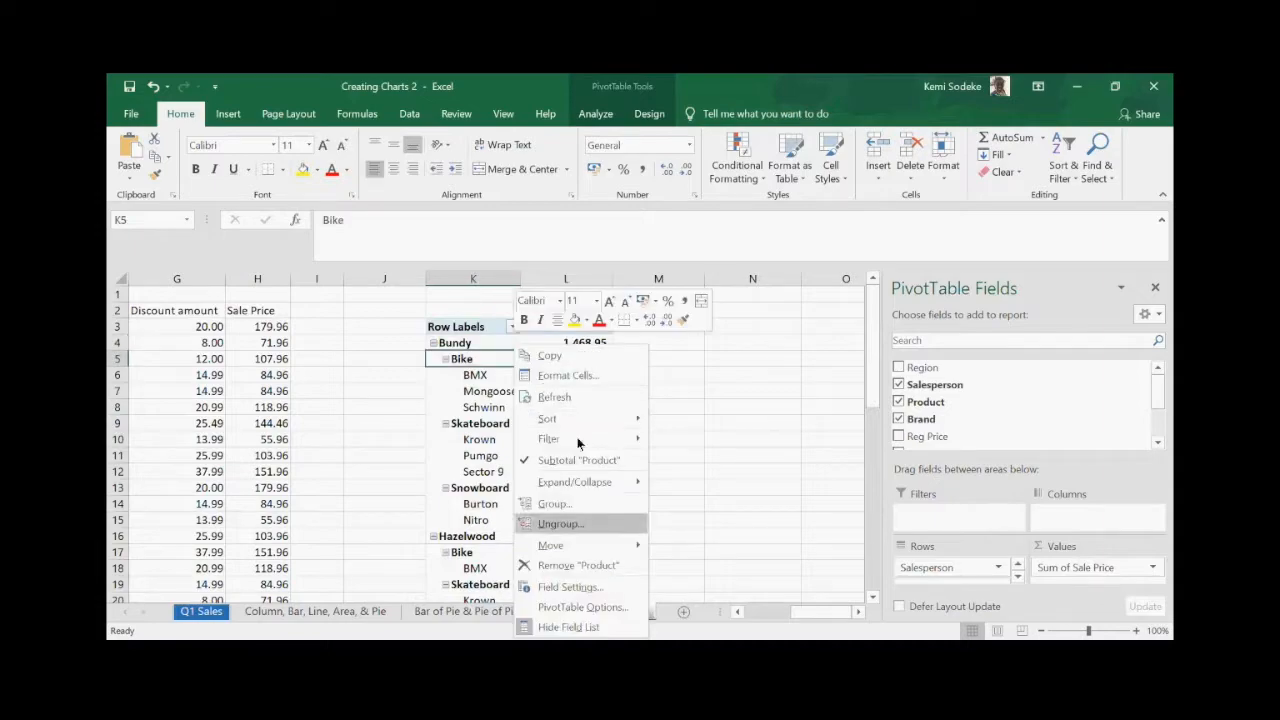
pyautogui.click(600, 607)
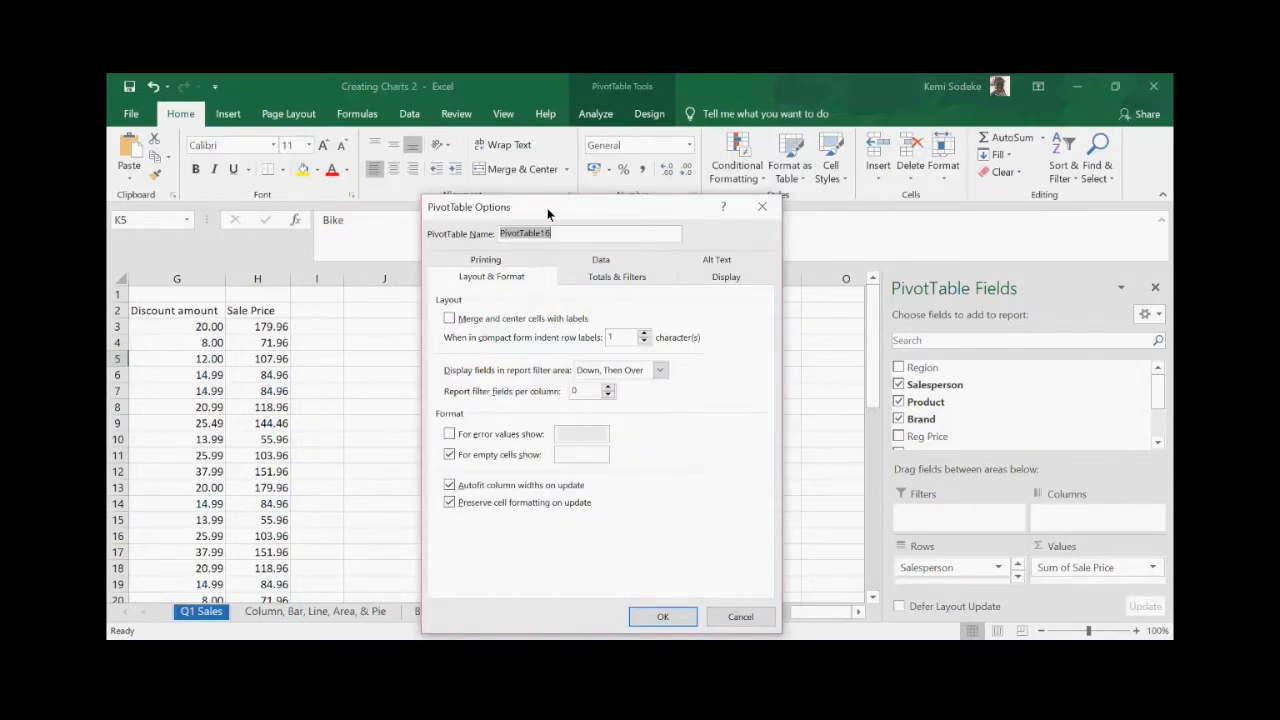
pyautogui.moveTo(548, 206); pyautogui.dragTo(822, 202)
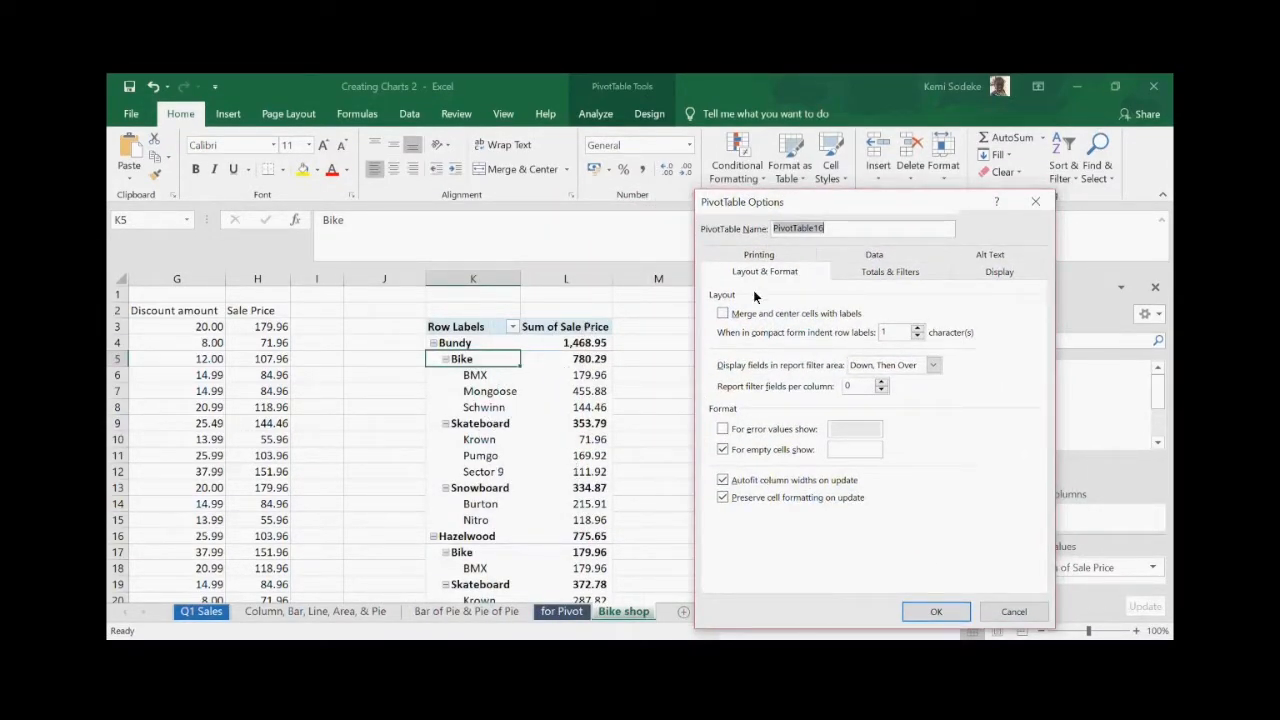
pyautogui.click(779, 259)
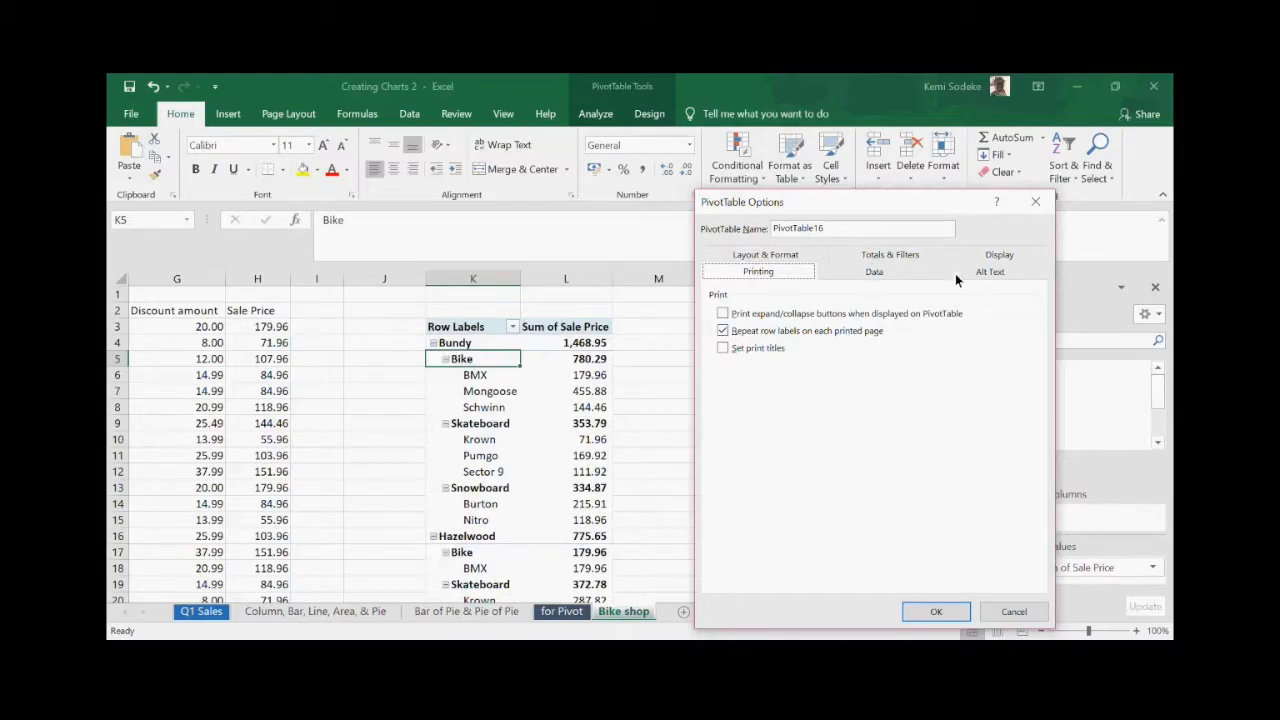
pyautogui.click(785, 256)
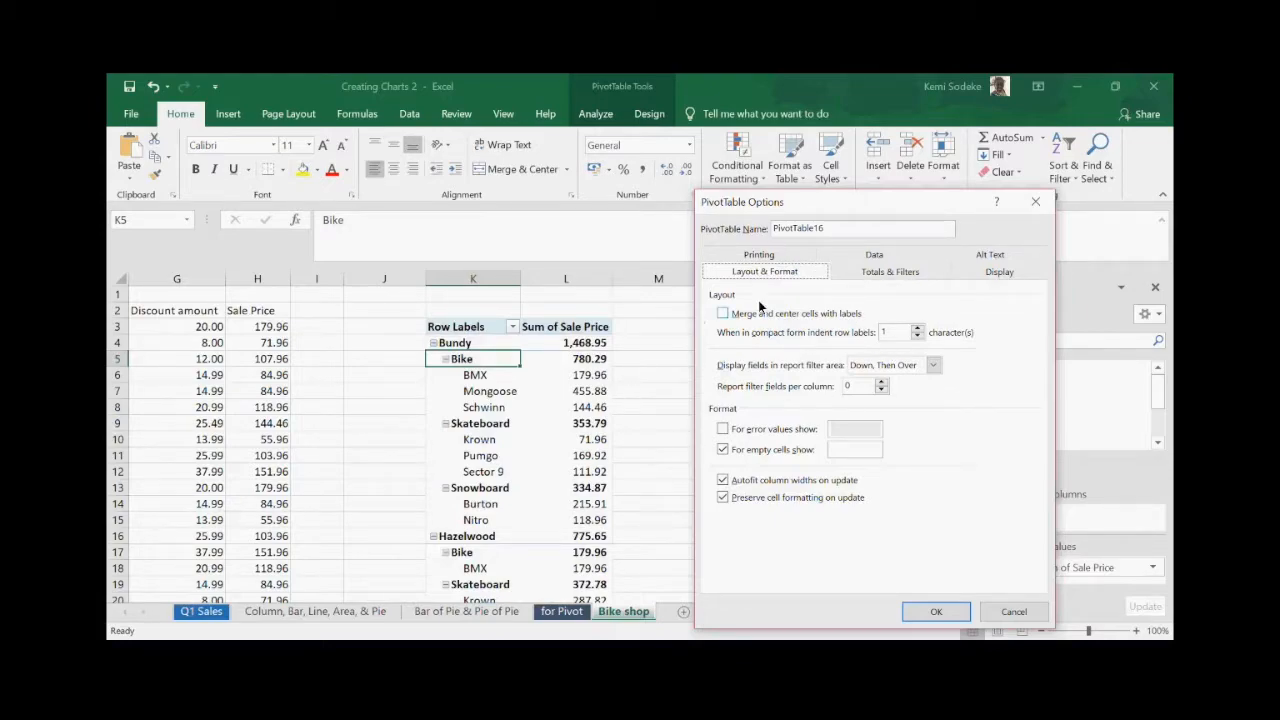
pyautogui.click(1001, 272)
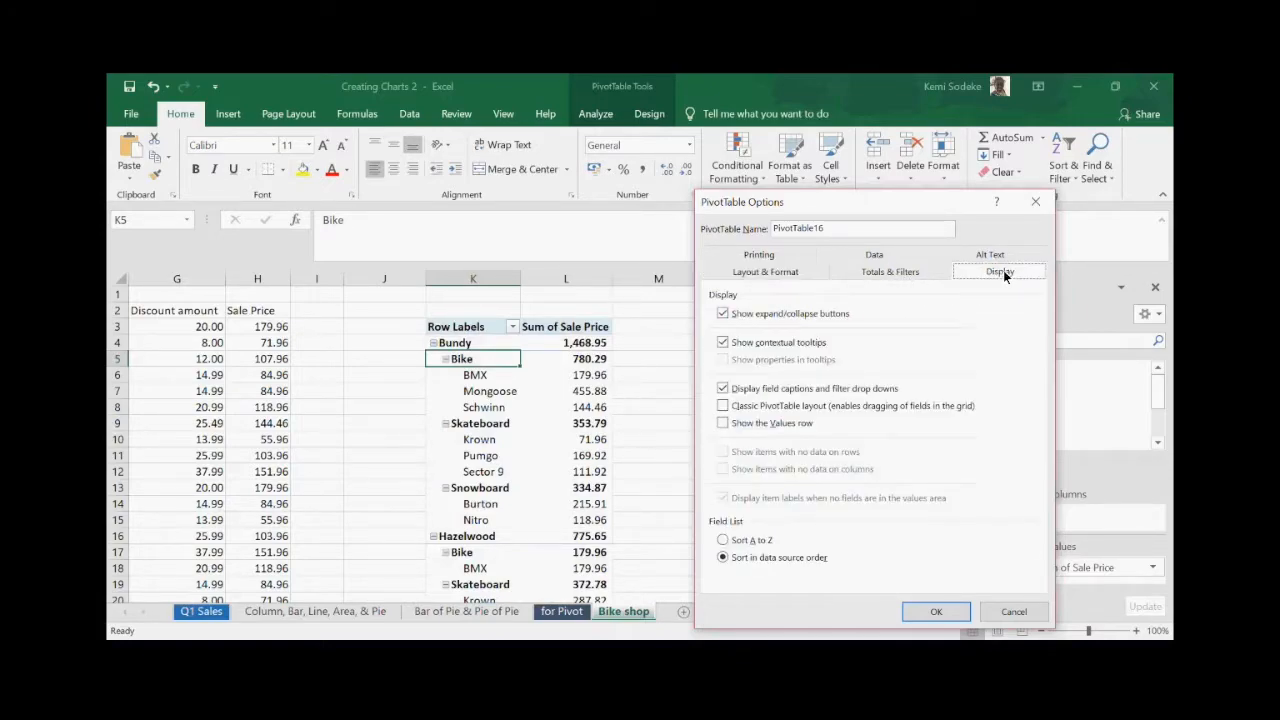
pyautogui.moveTo(829, 200); pyautogui.dragTo(880, 166)
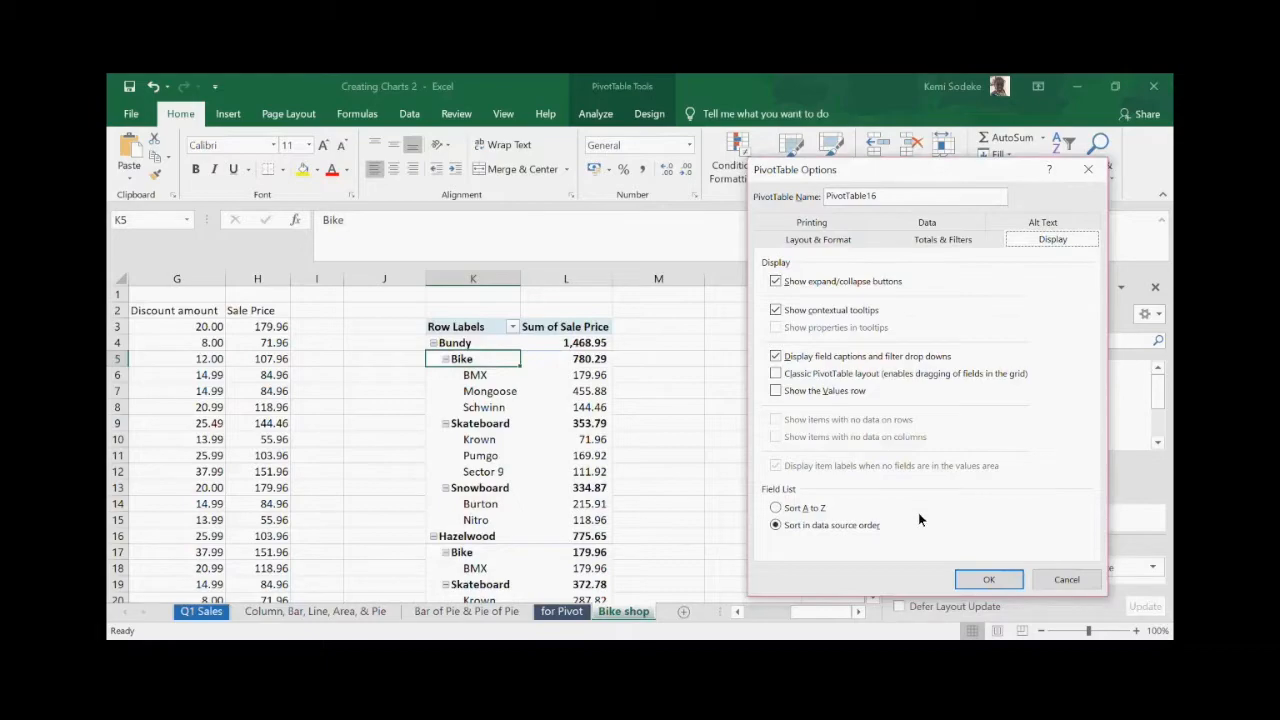
pyautogui.click(776, 373)
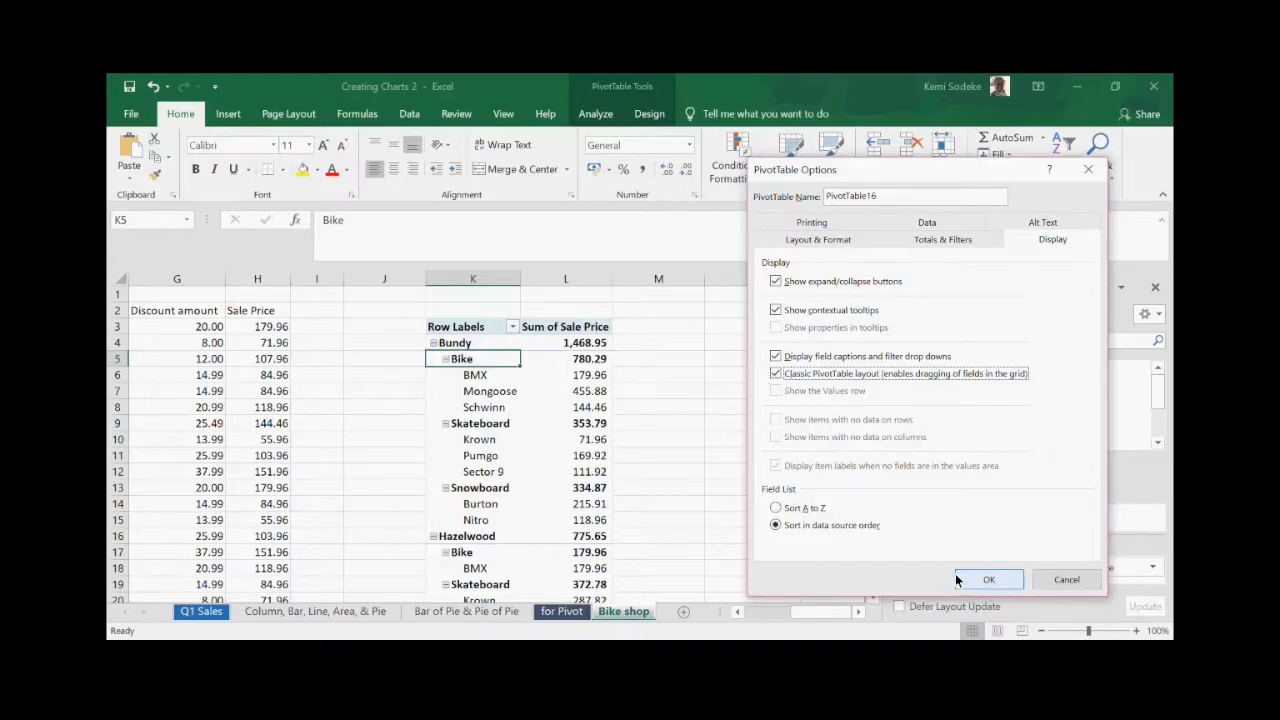
pyautogui.click(989, 581)
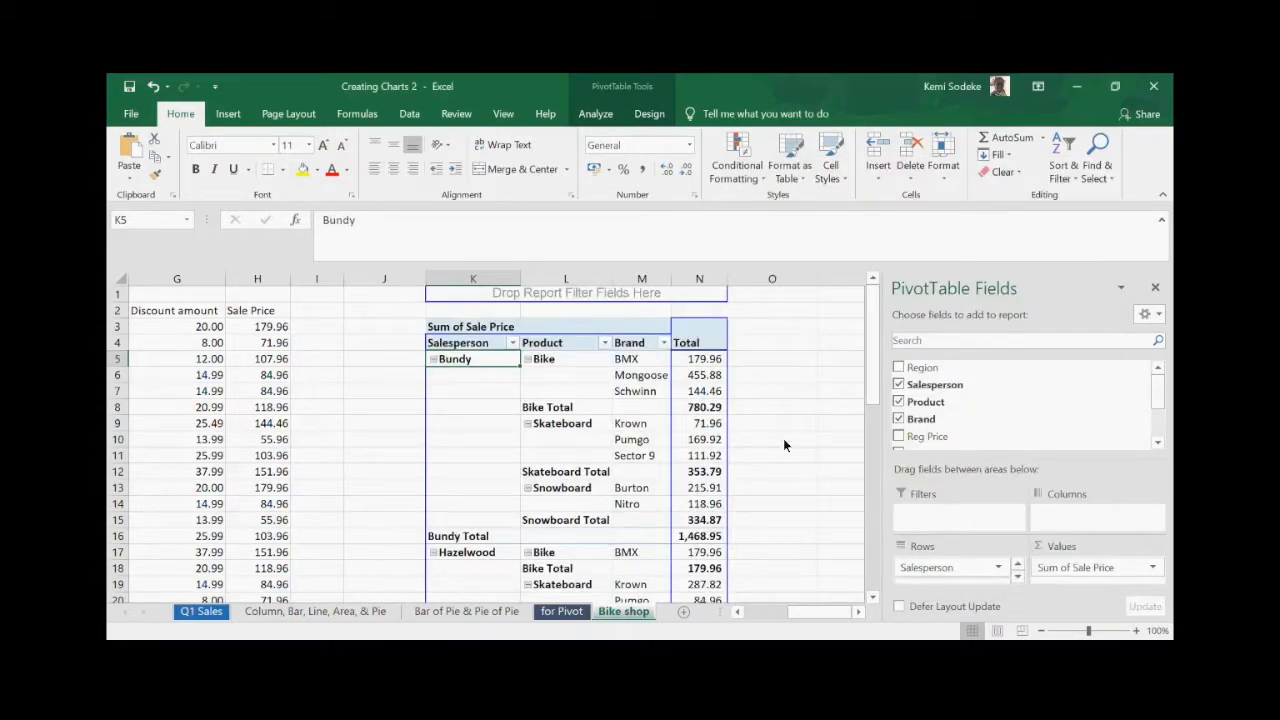
# - Close the field list and widen the Total, Brand and Product columns N, M and L
pyautogui.click(1155, 288)
pyautogui.moveTo(727, 281); pyautogui.dragTo(755, 282)
pyautogui.moveTo(673, 279); pyautogui.dragTo(704, 280)
pyautogui.moveTo(613, 281); pyautogui.dragTo(643, 281)
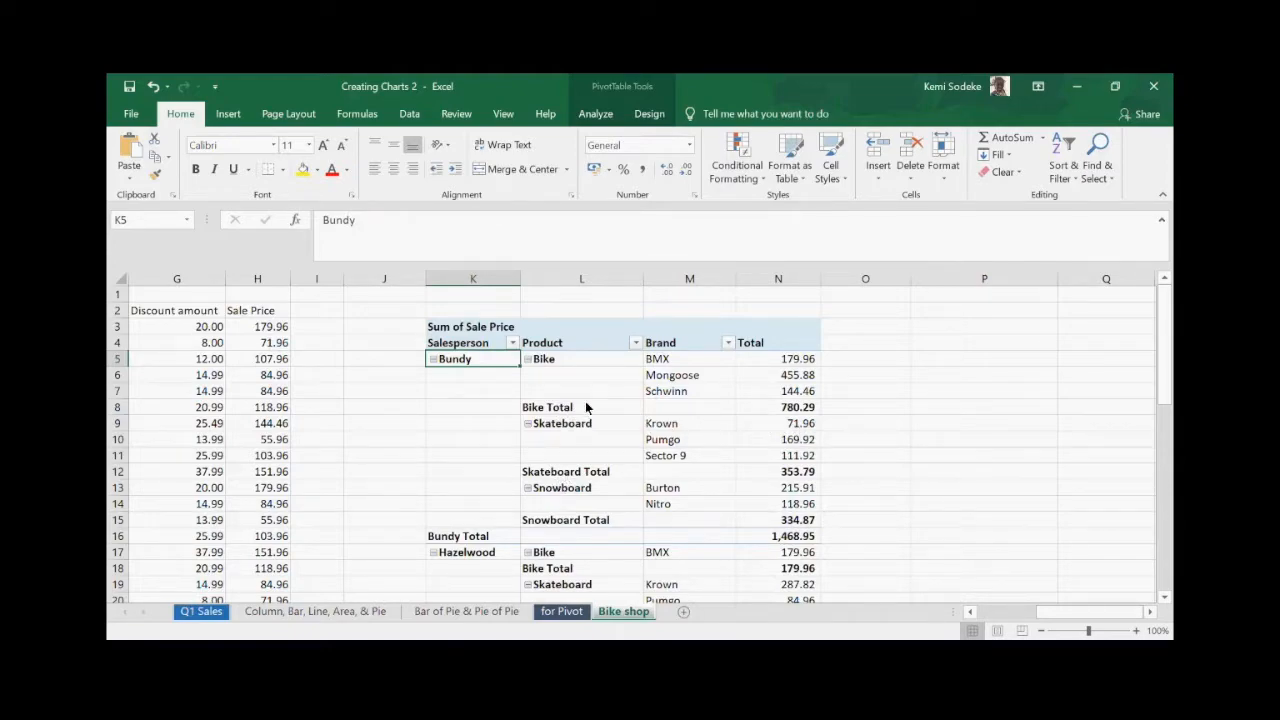
pyautogui.click(572, 342)
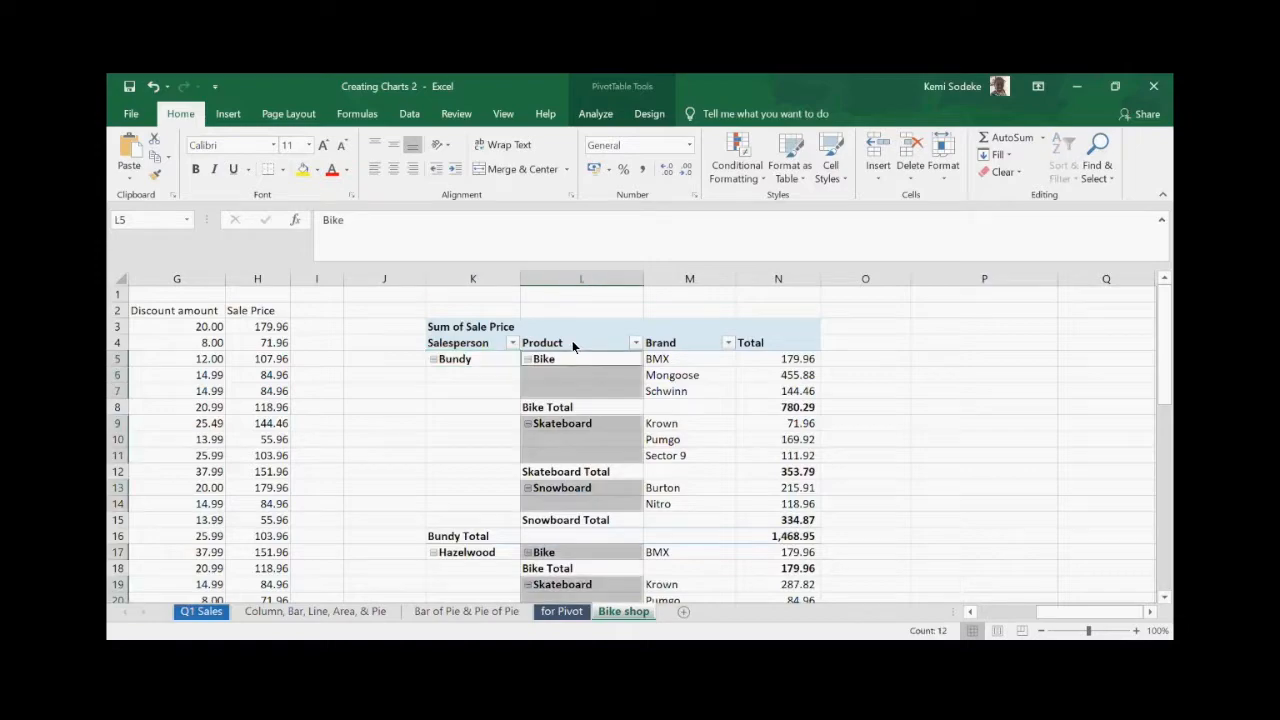
# - Set the Product field's subtotals to None in Field Settings
pyautogui.rightClick(572, 345)
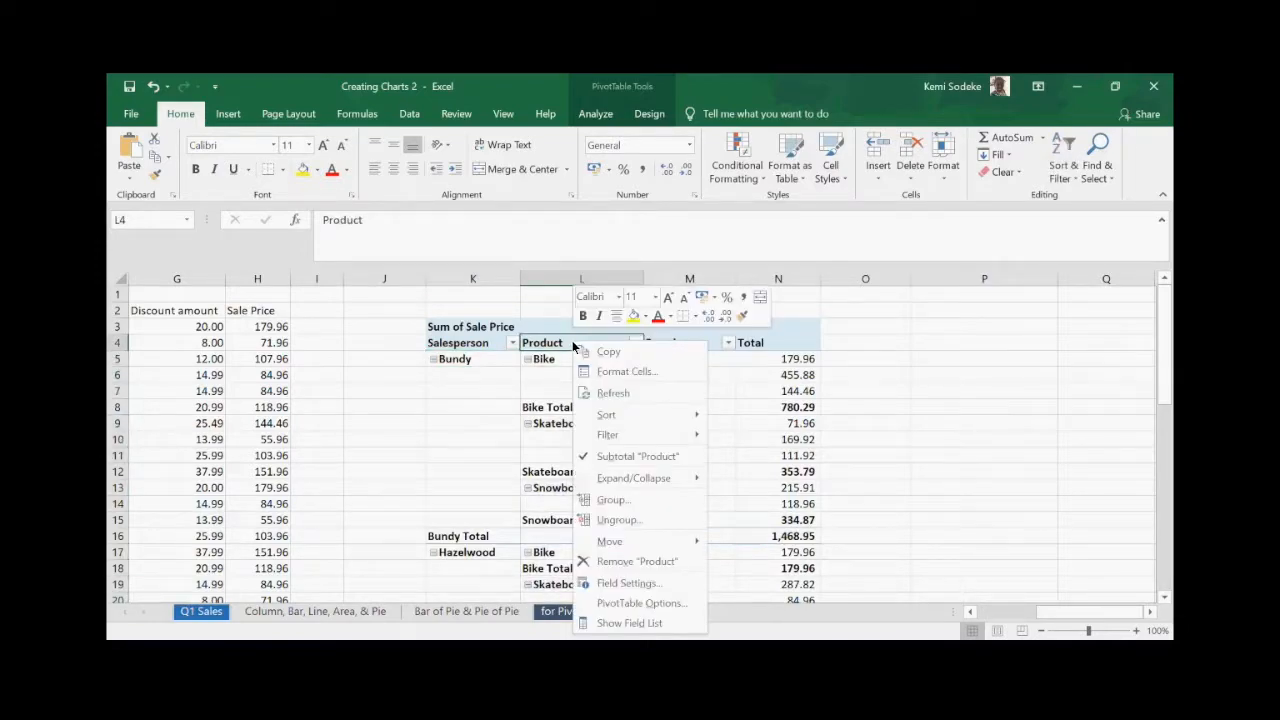
pyautogui.click(655, 585)
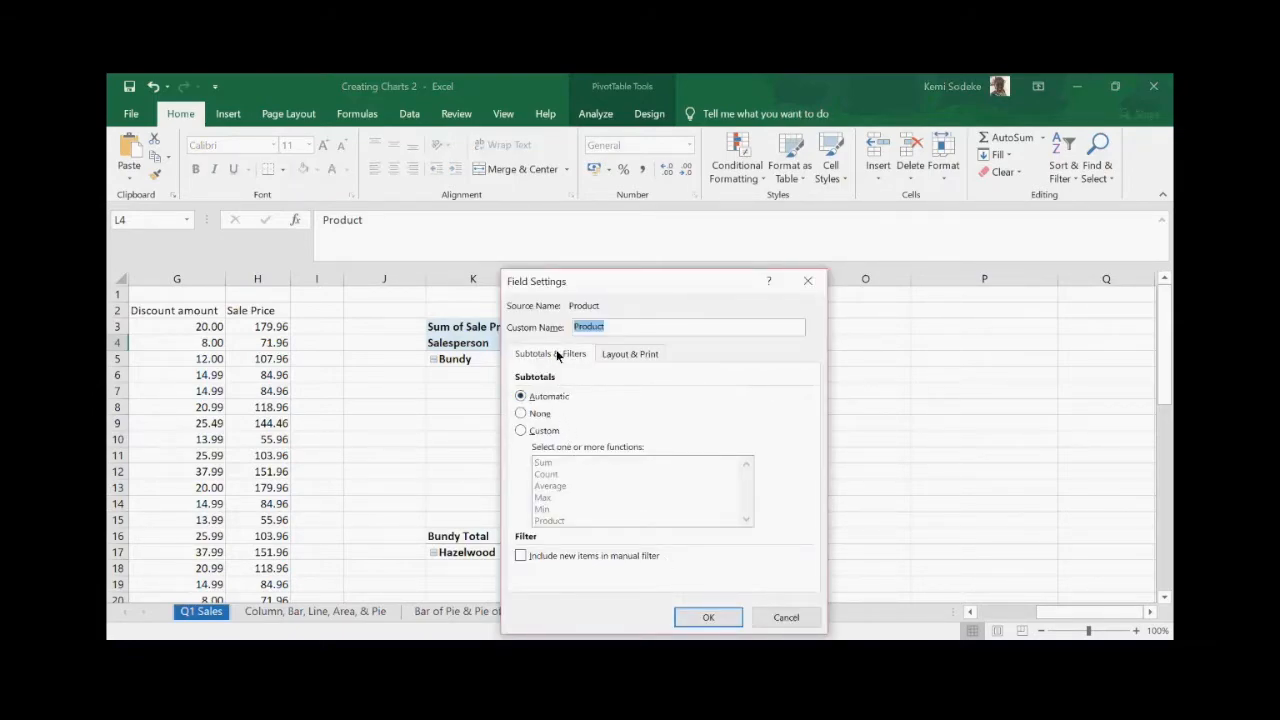
pyautogui.click(521, 414)
pyautogui.click(714, 620)
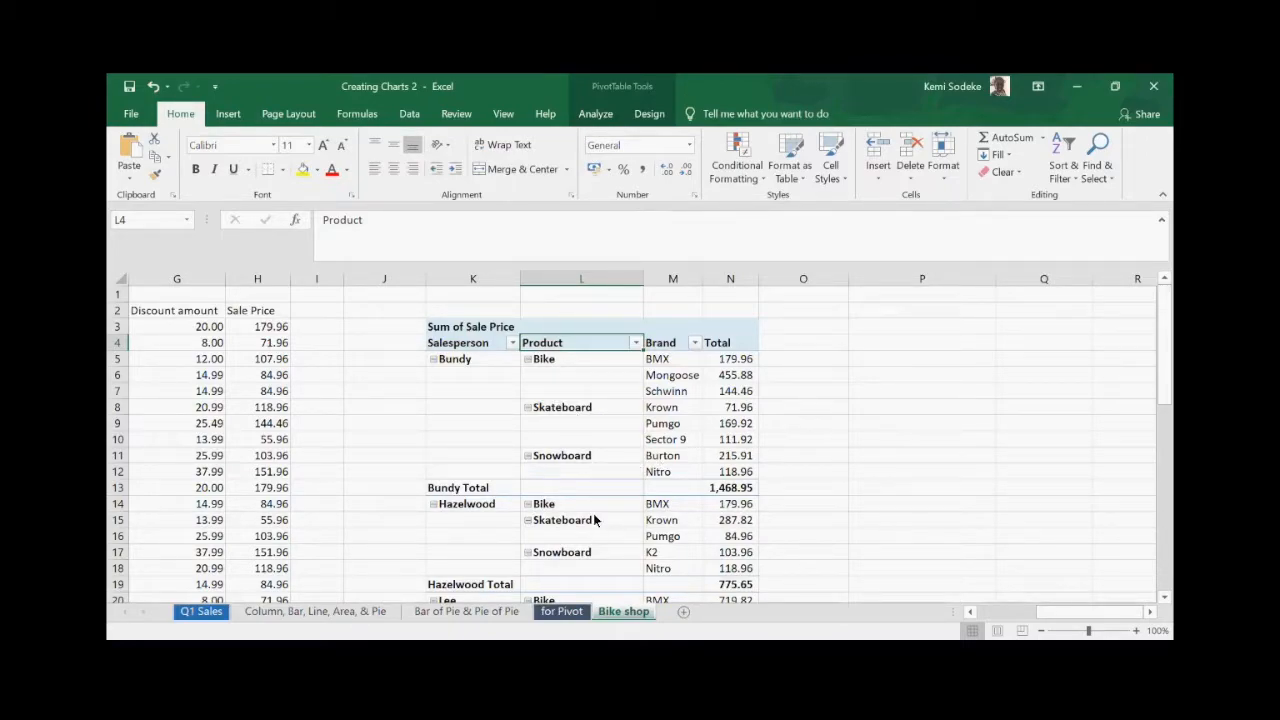
pyautogui.click(466, 492)
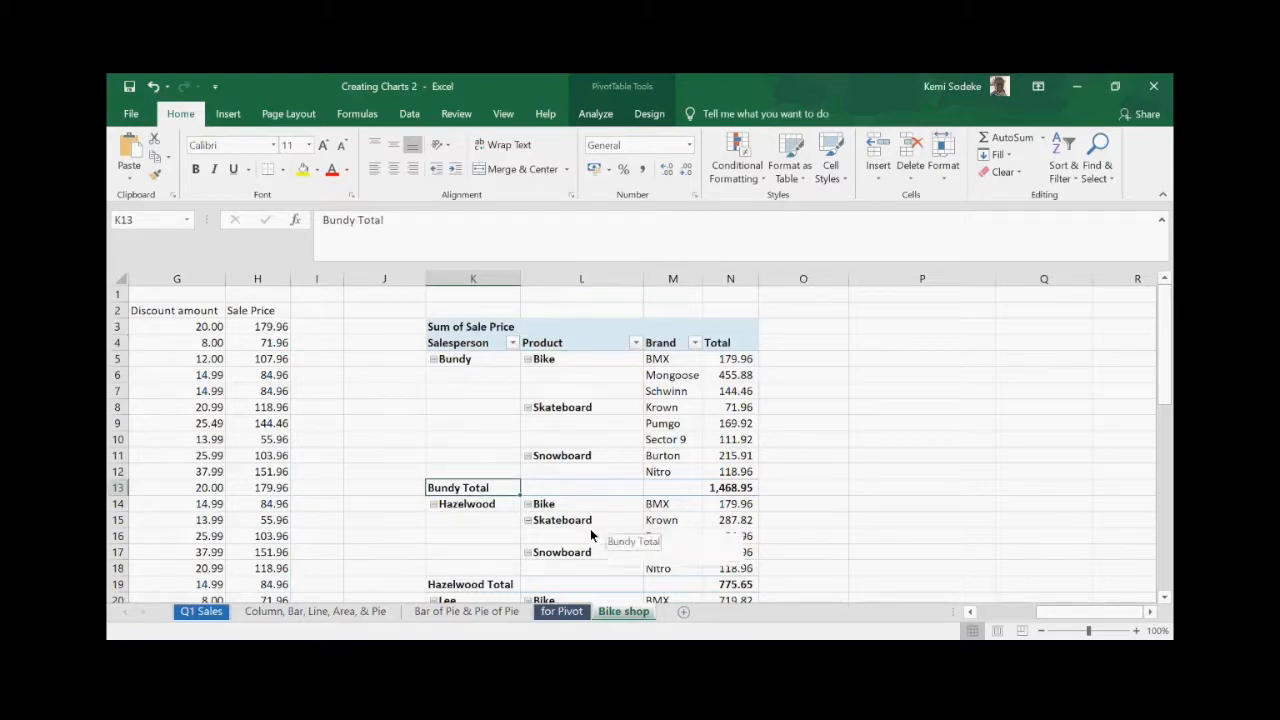
pyautogui.scroll(-2, 794, 470)
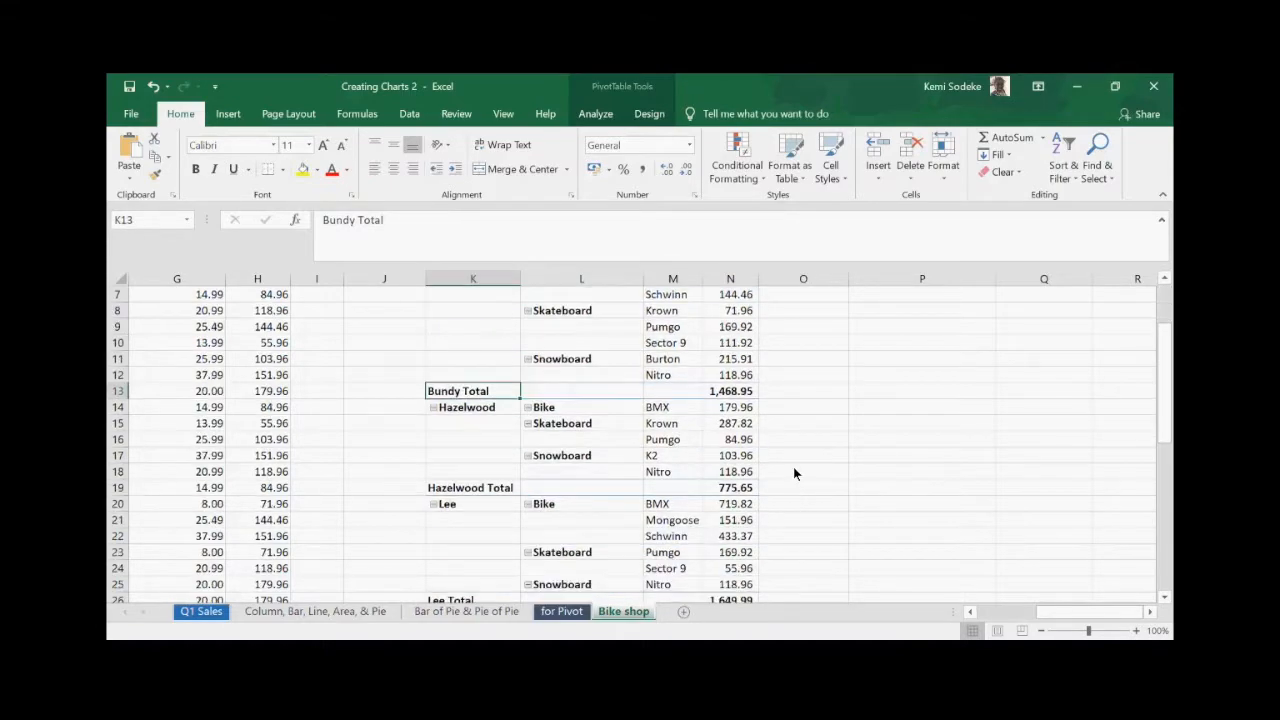
pyautogui.scroll(2, 808, 496)
pyautogui.click(573, 377)
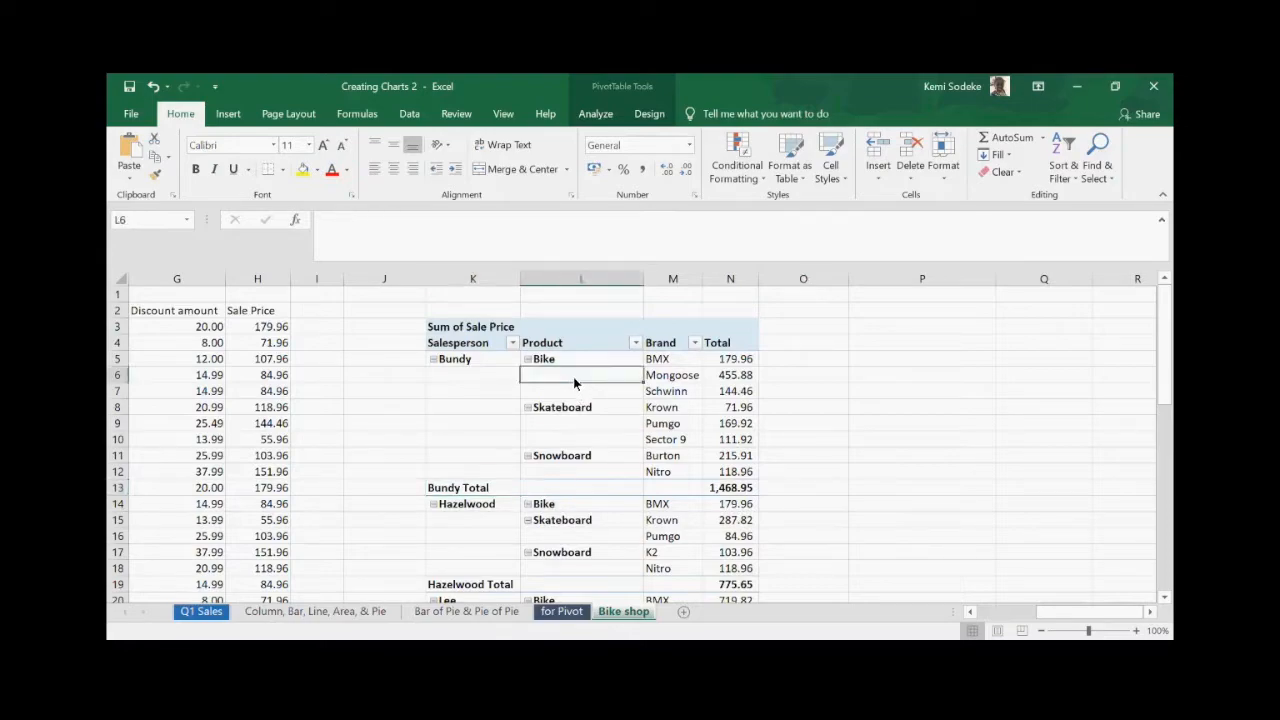
pyautogui.scroll(-3, 767, 477)
pyautogui.click(573, 423)
pyautogui.scroll(3, 580, 418)
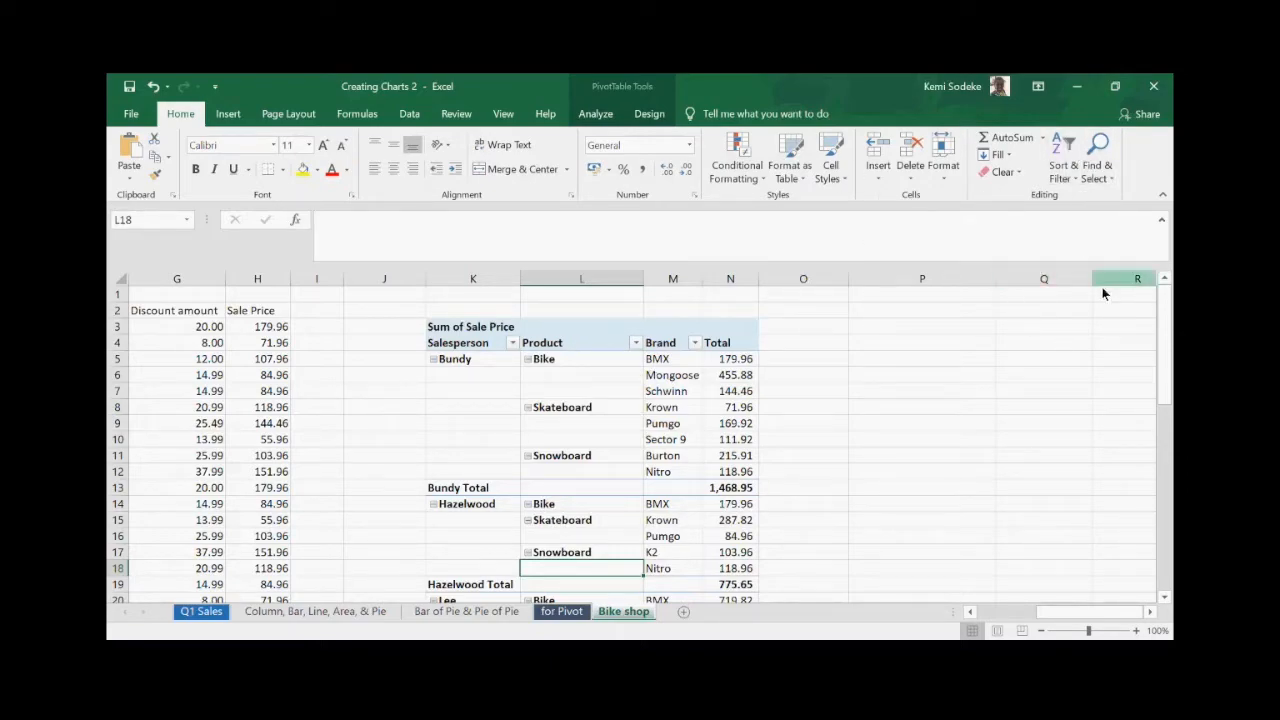
pyautogui.click(588, 379)
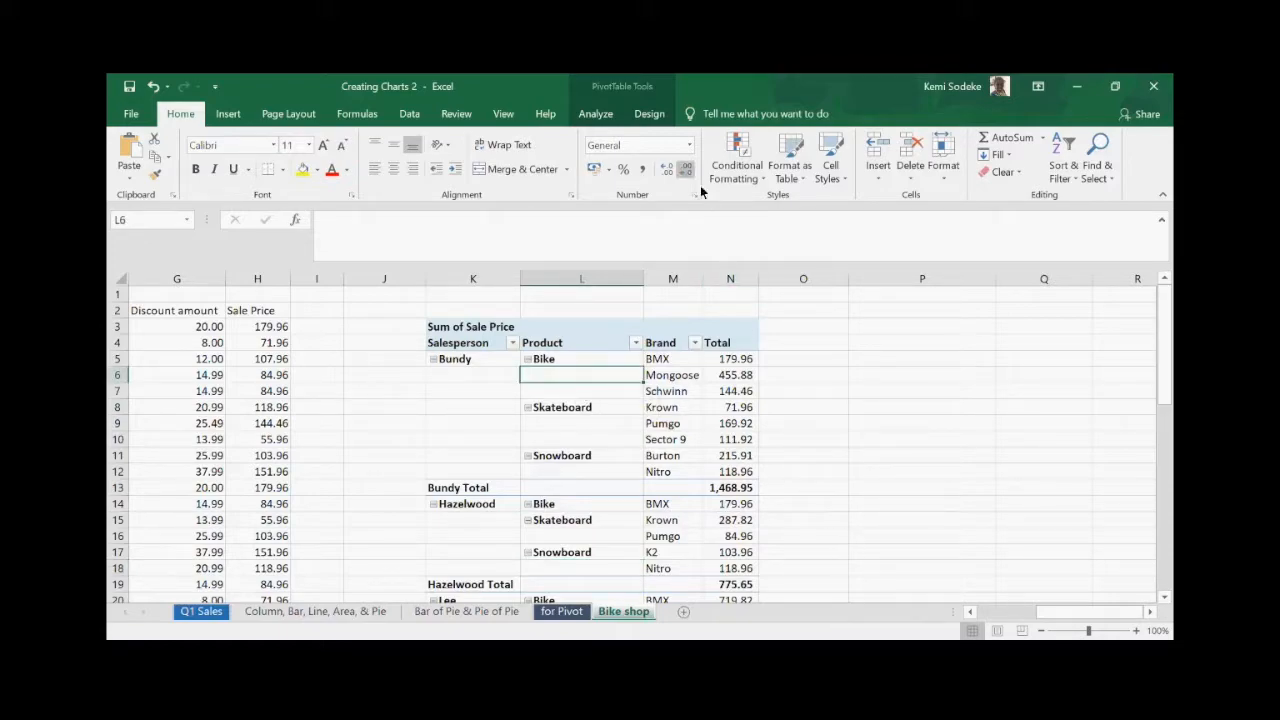
# - Toggle the PivotTable field list, then try deleting the 455.88 value and dismiss the warning
pyautogui.click(633, 87)
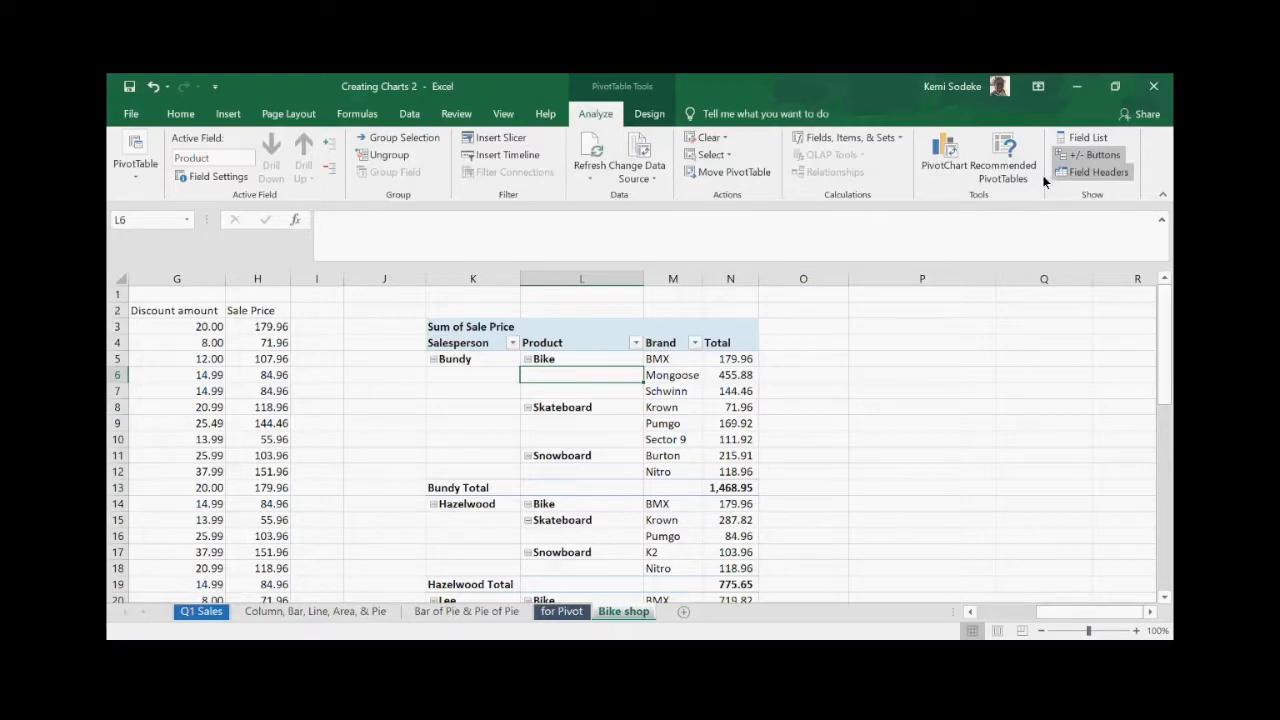
pyautogui.click(1100, 142)
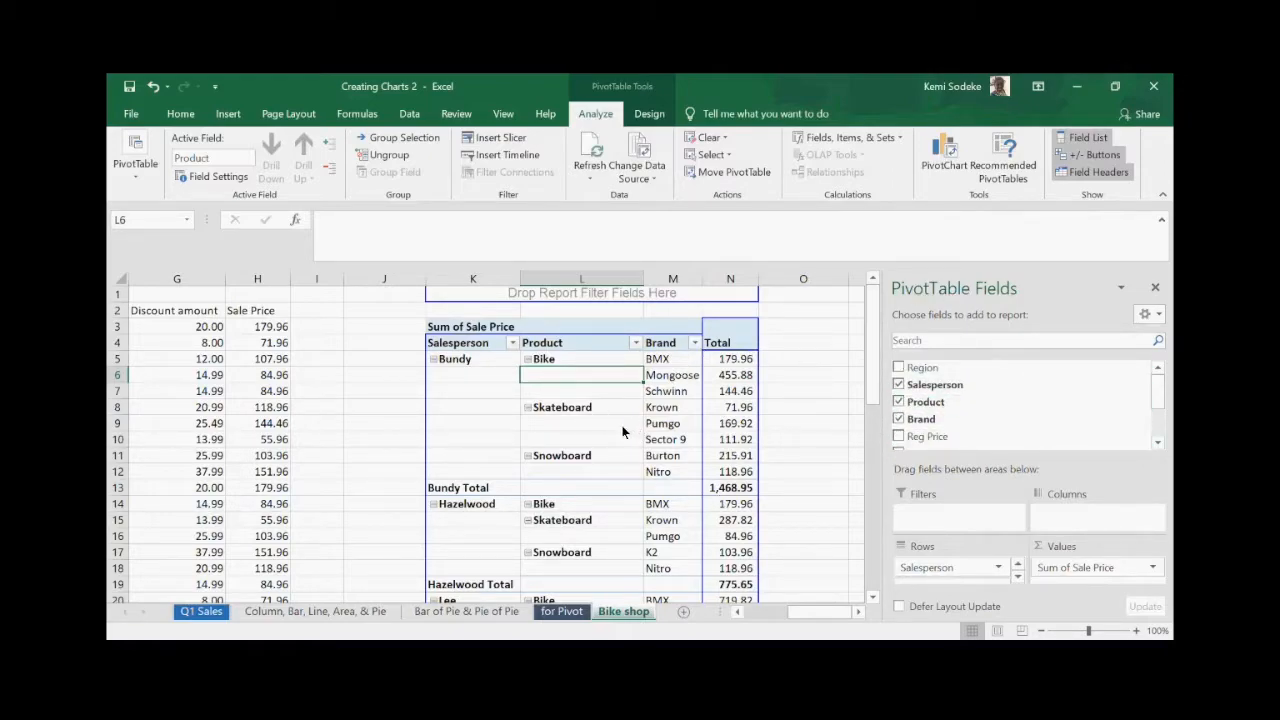
pyautogui.click(812, 394)
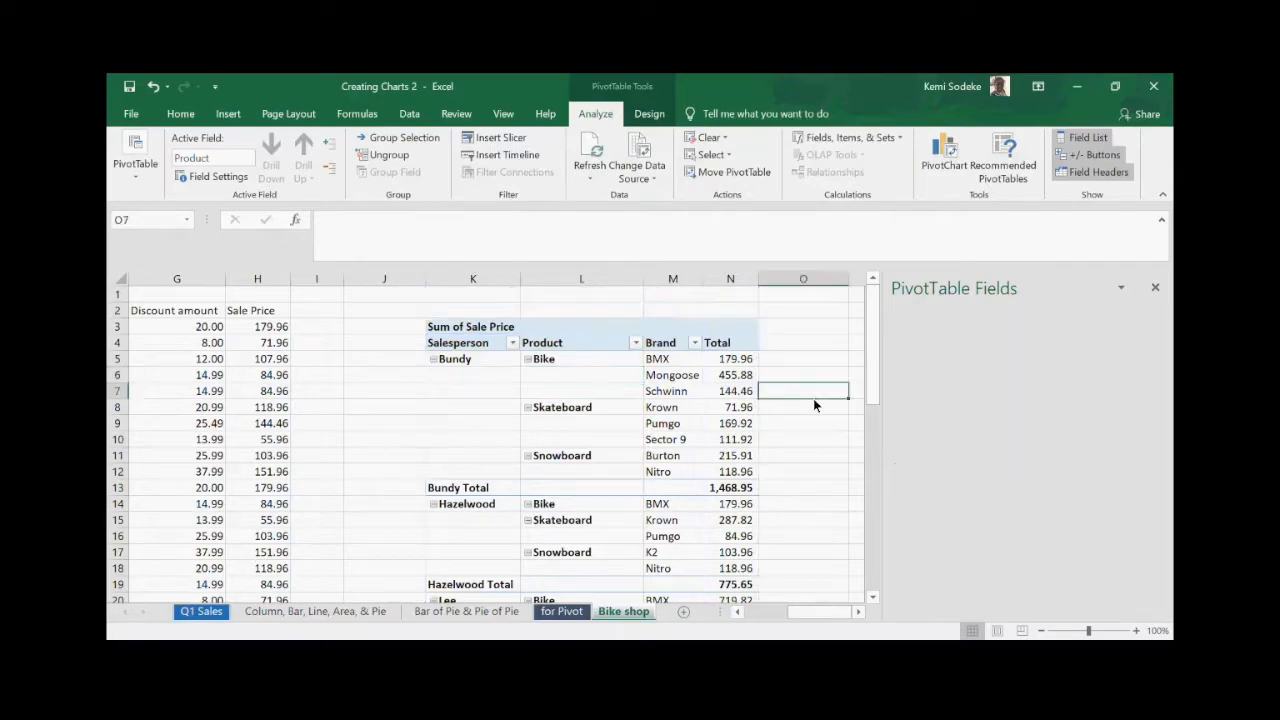
pyautogui.click(735, 377)
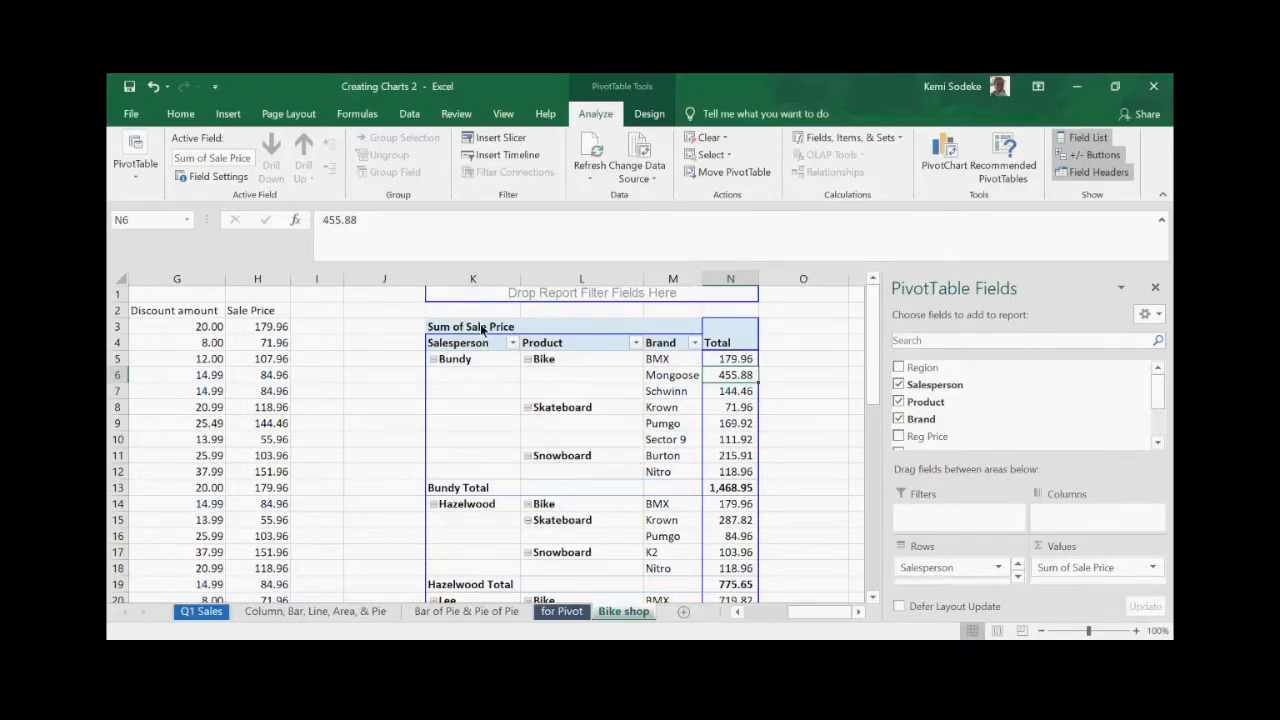
pyautogui.press('Delete')
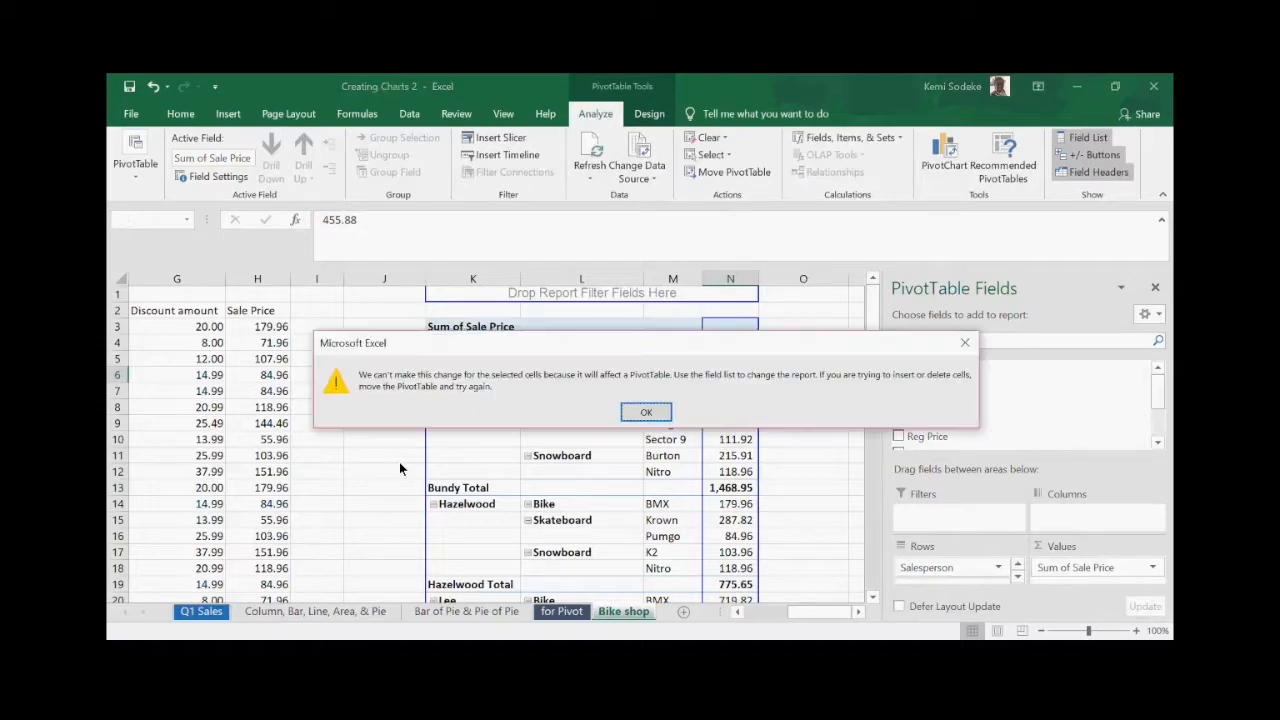
pyautogui.click(645, 412)
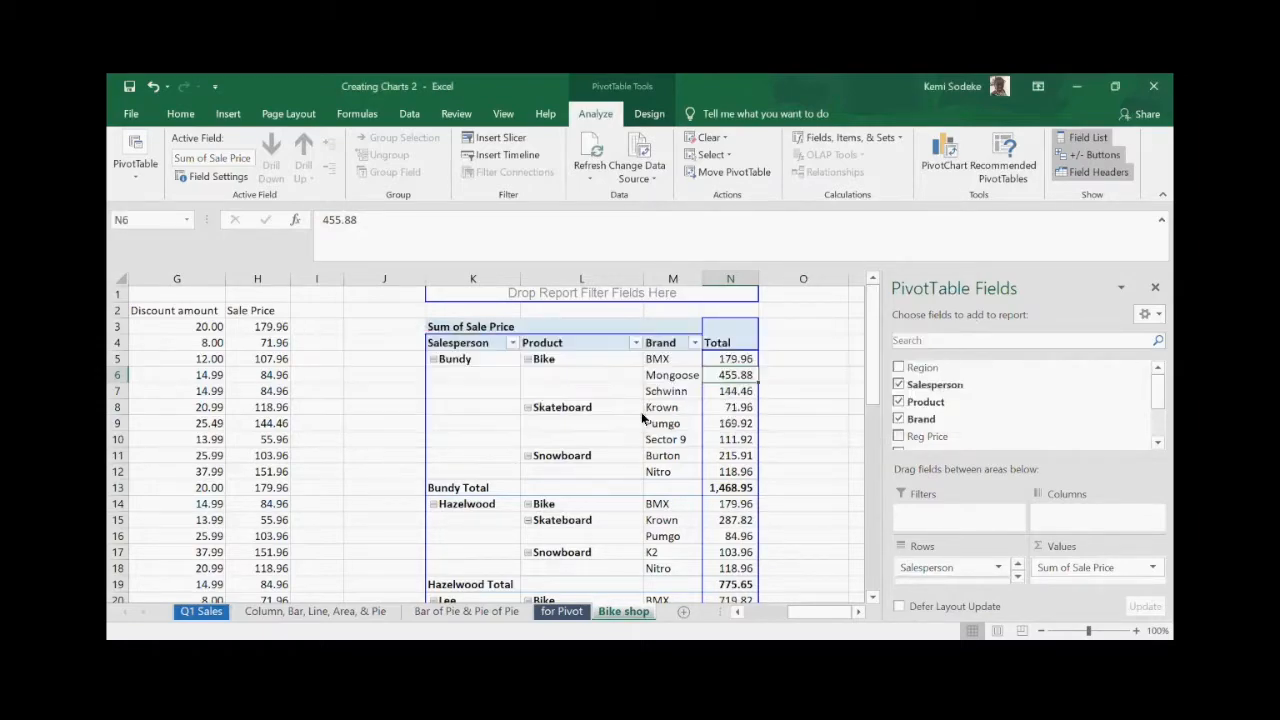
pyautogui.click(803, 421)
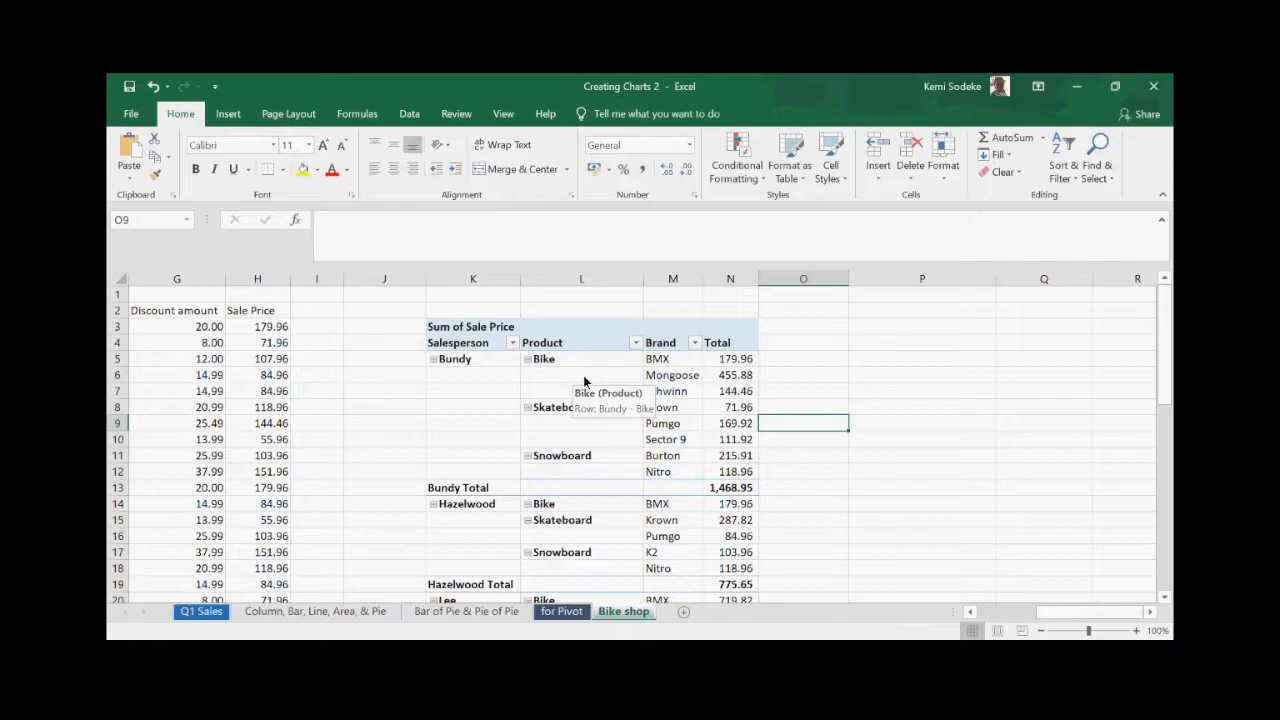
# - Widen Total column N so brand sums like Mongoose 455.88 fit fully
pyautogui.click(736, 359)
pyautogui.moveTo(758, 280); pyautogui.dragTo(776, 288)
pyautogui.click(820, 405)
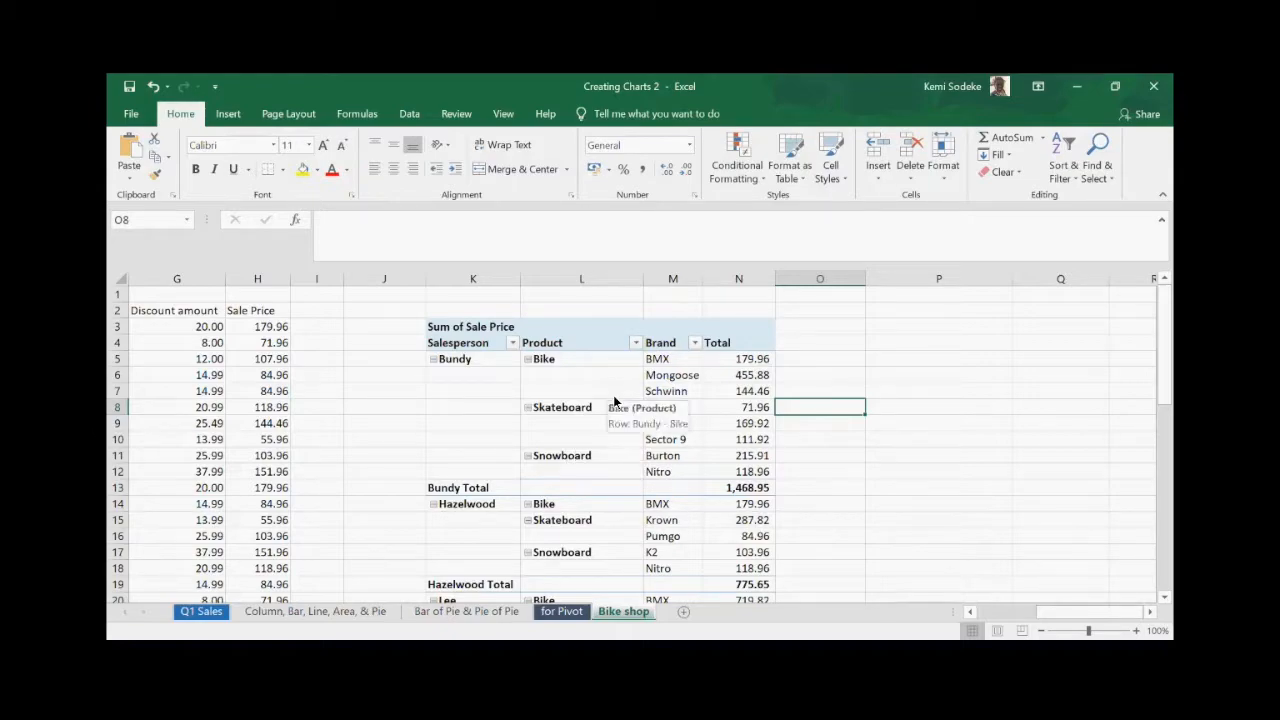
pyautogui.click(599, 361)
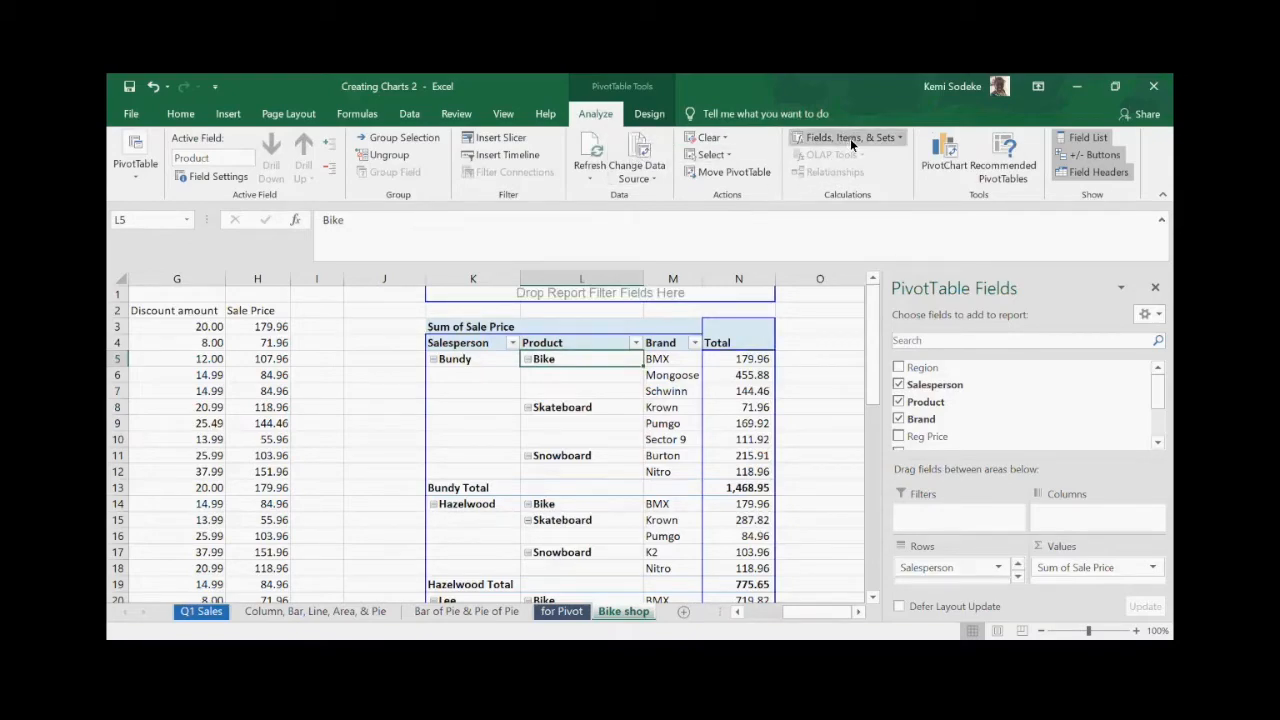
pyautogui.click(870, 138)
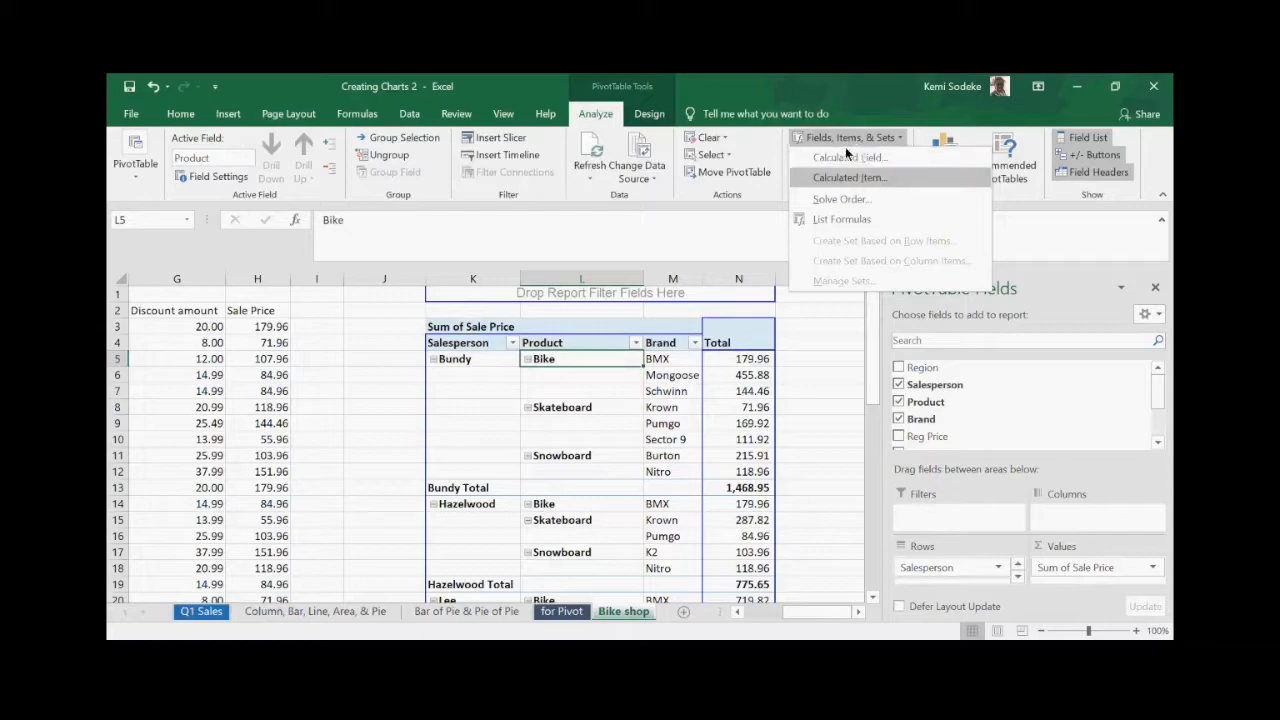
pyautogui.click(824, 396)
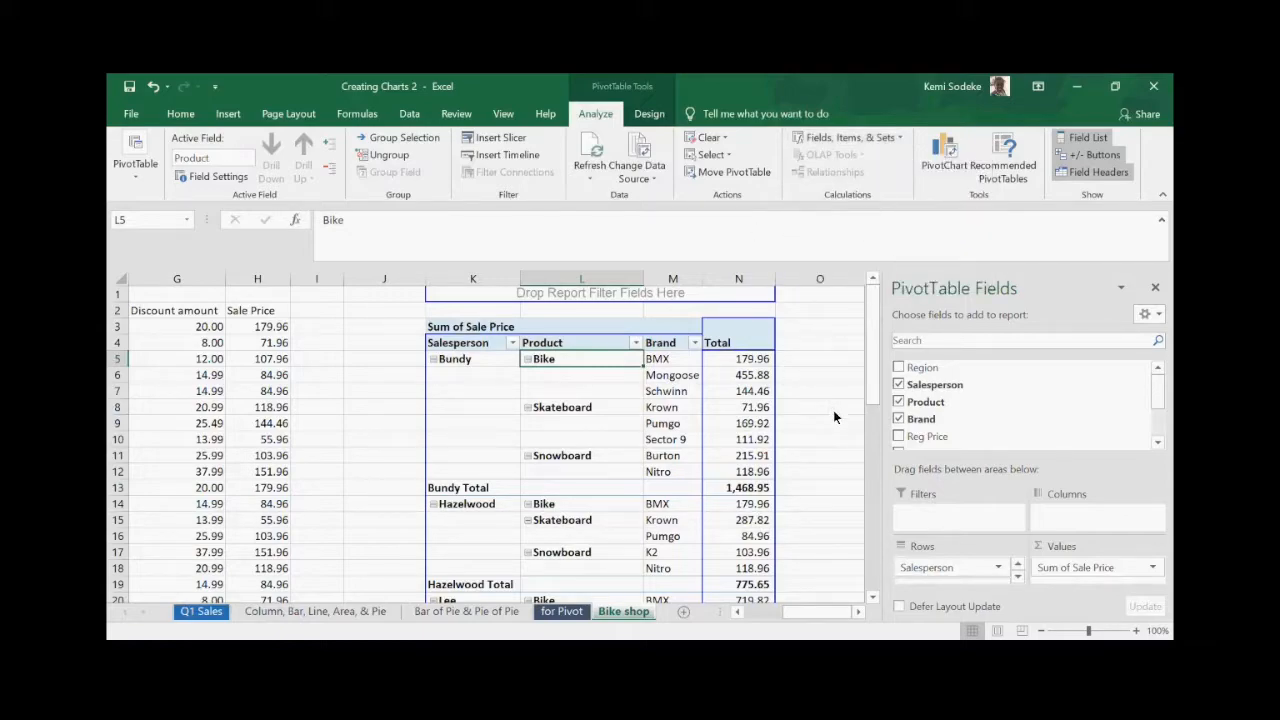
pyautogui.click(1156, 289)
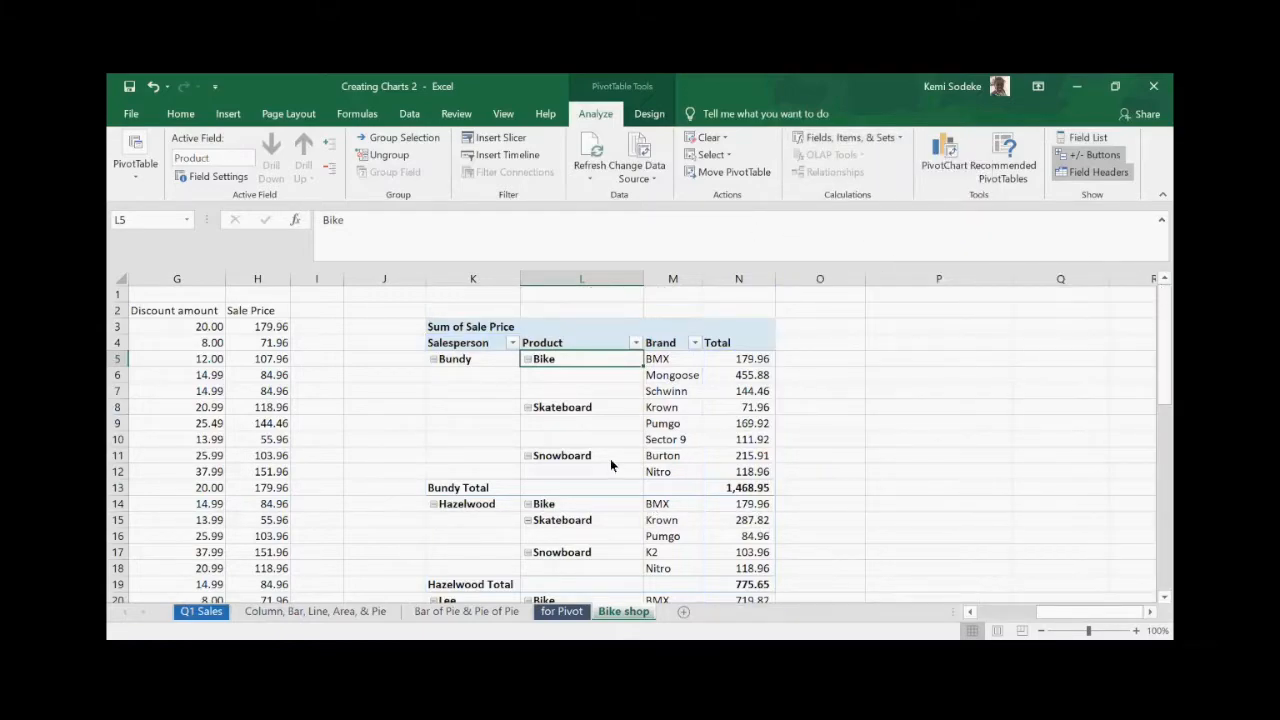
pyautogui.click(820, 407)
pyautogui.scroll(-4, 791, 392)
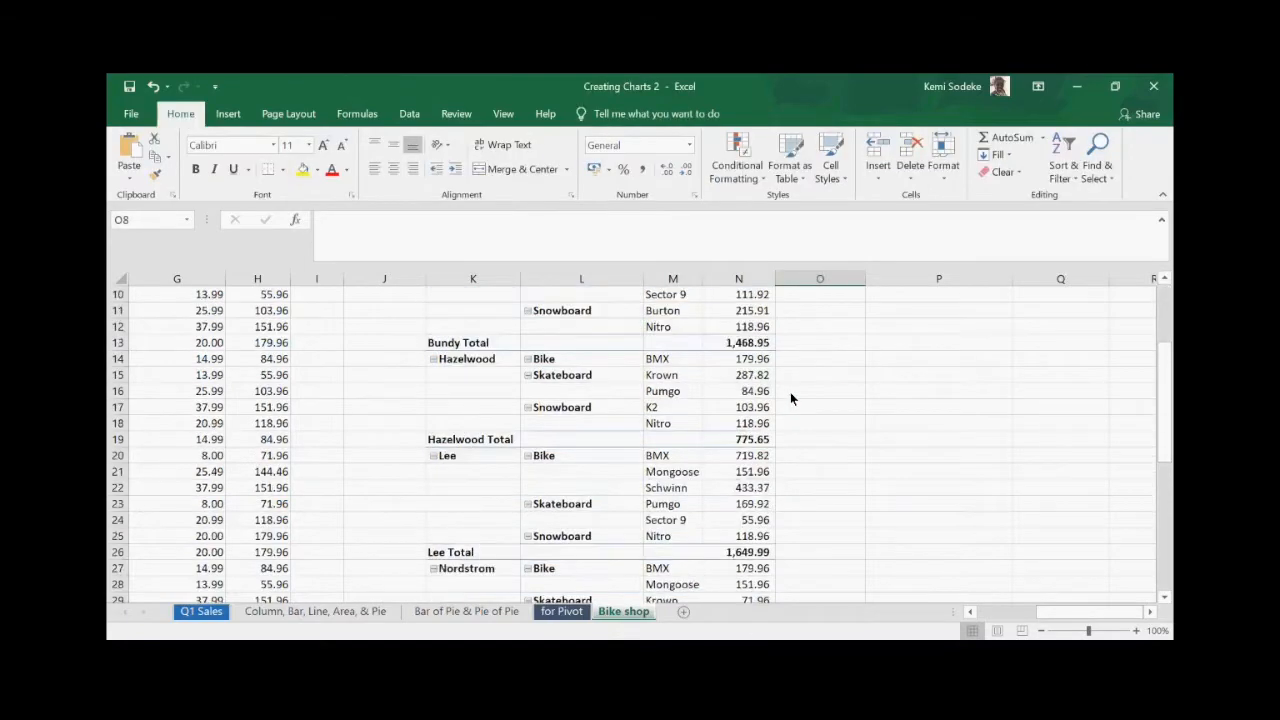
pyautogui.scroll(4, 748, 443)
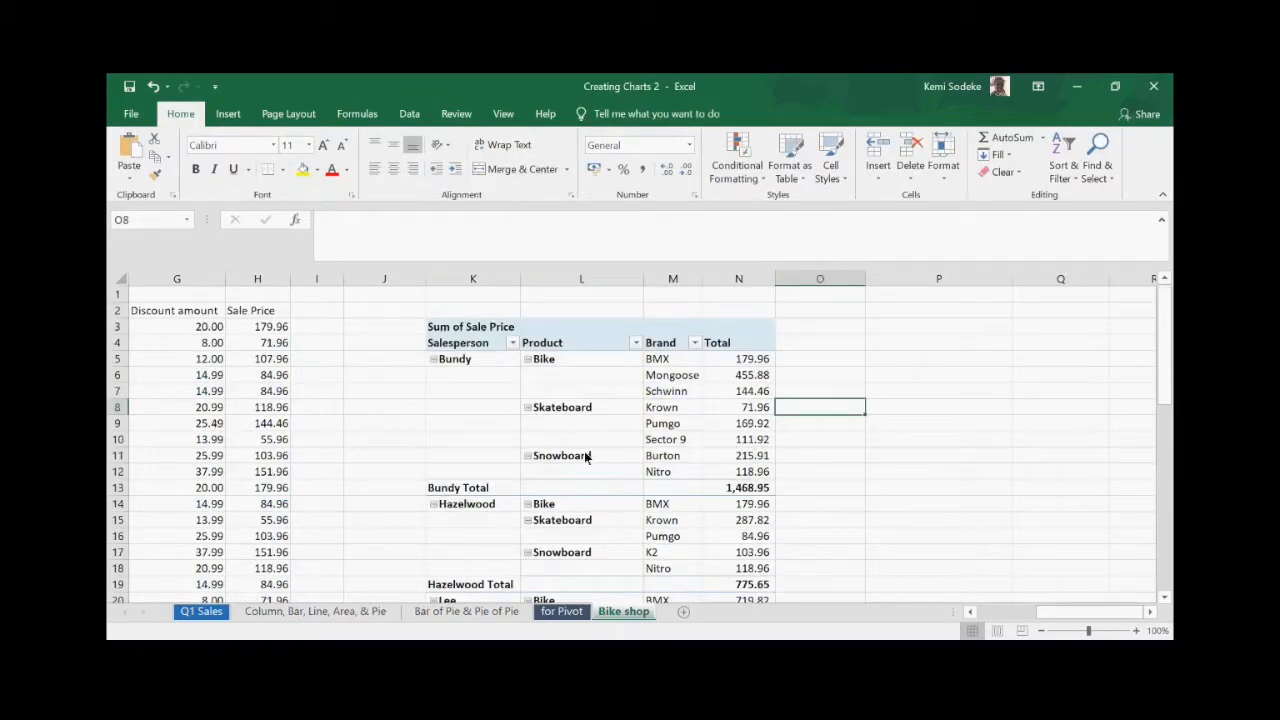
pyautogui.click(585, 377)
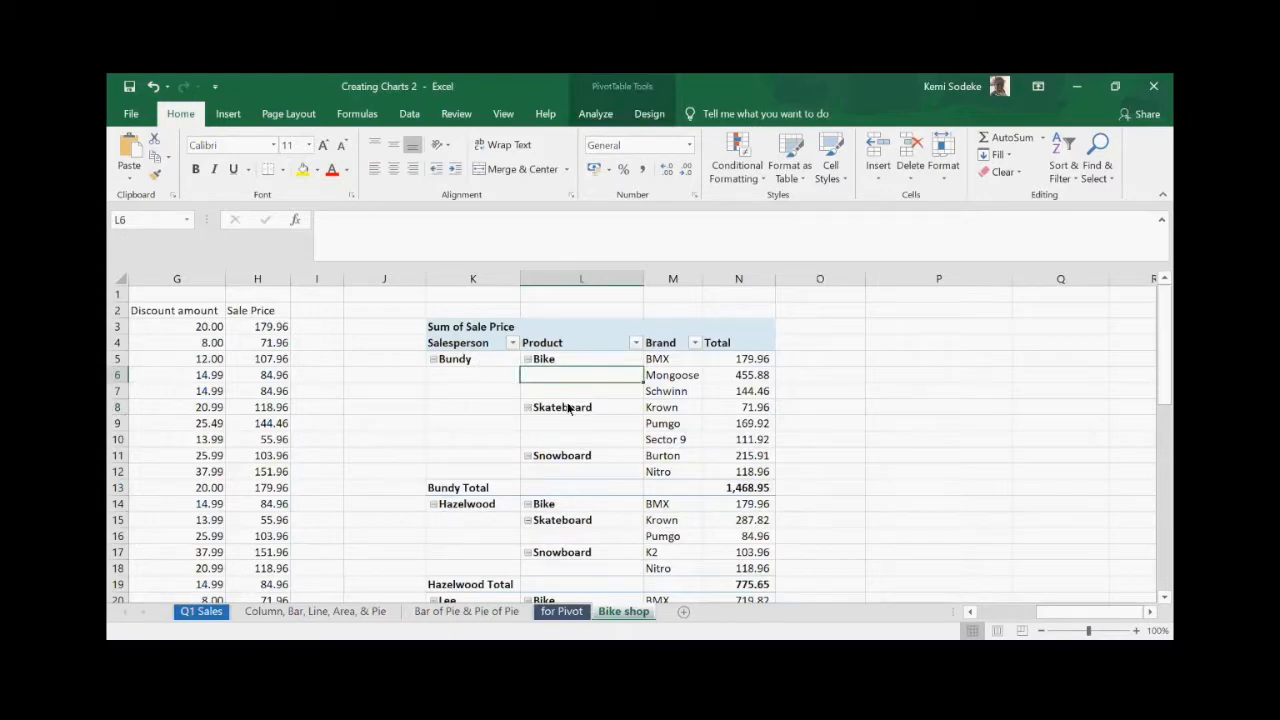
pyautogui.click(478, 361)
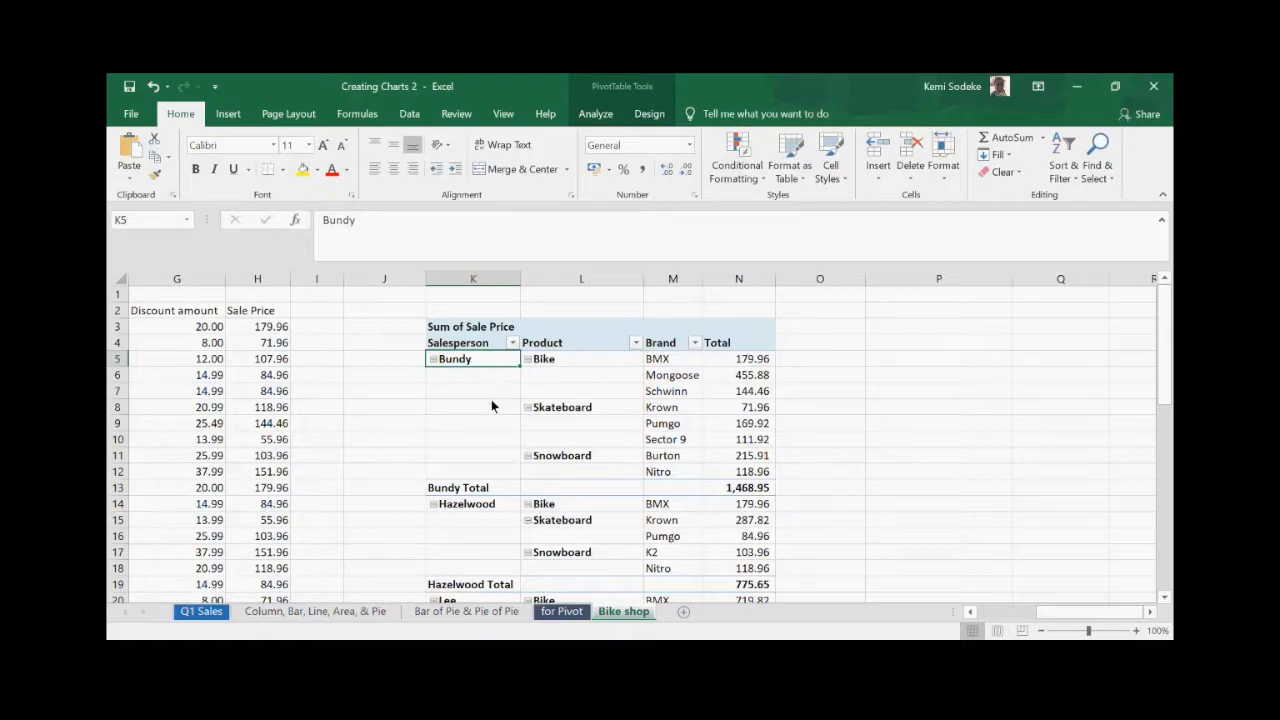
# - Move Bundy's group below Hazelwood and Skateboard above Bike in the product order
pyautogui.moveTo(492, 367); pyautogui.dragTo(488, 567)
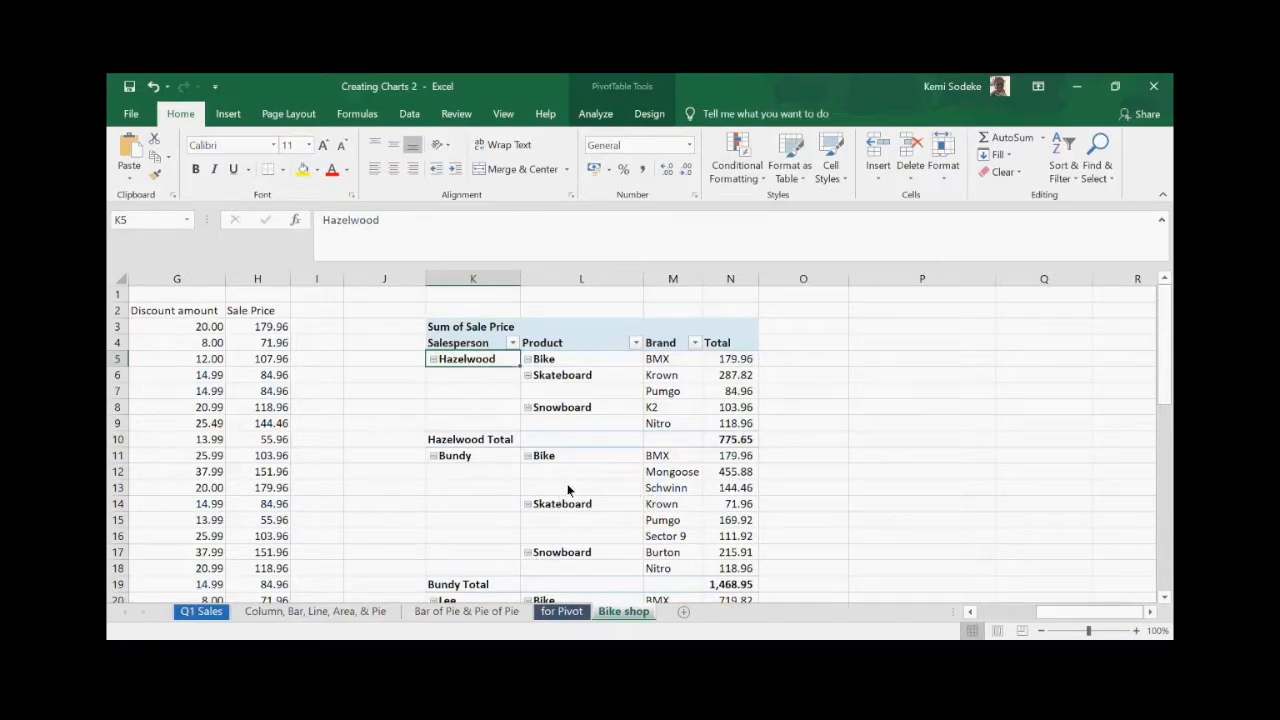
pyautogui.scroll(-3, 567, 489)
pyautogui.click(555, 362)
pyautogui.click(607, 379)
pyautogui.moveTo(612, 381); pyautogui.dragTo(612, 360)
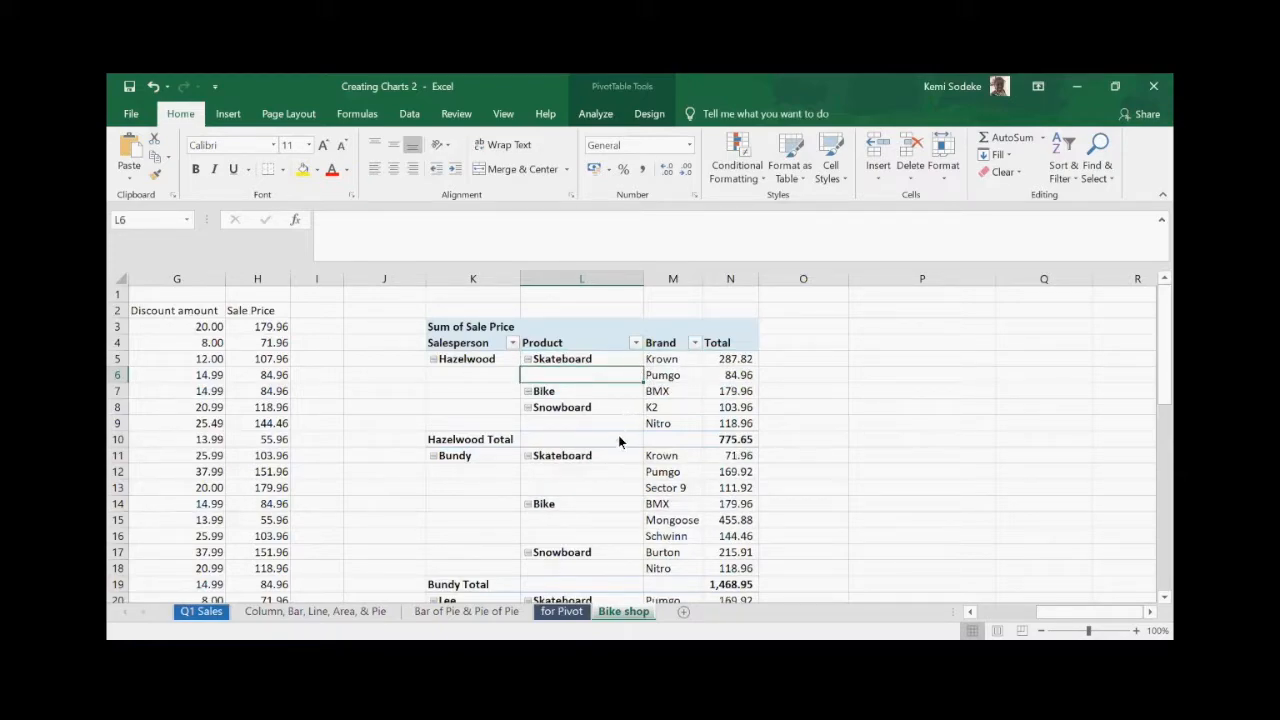
# - Widen the Brand column M slightly
pyautogui.scroll(-3, 664, 470)
pyautogui.scroll(3, 665, 470)
pyautogui.scroll(-5, 662, 550)
pyautogui.scroll(1, 604, 439)
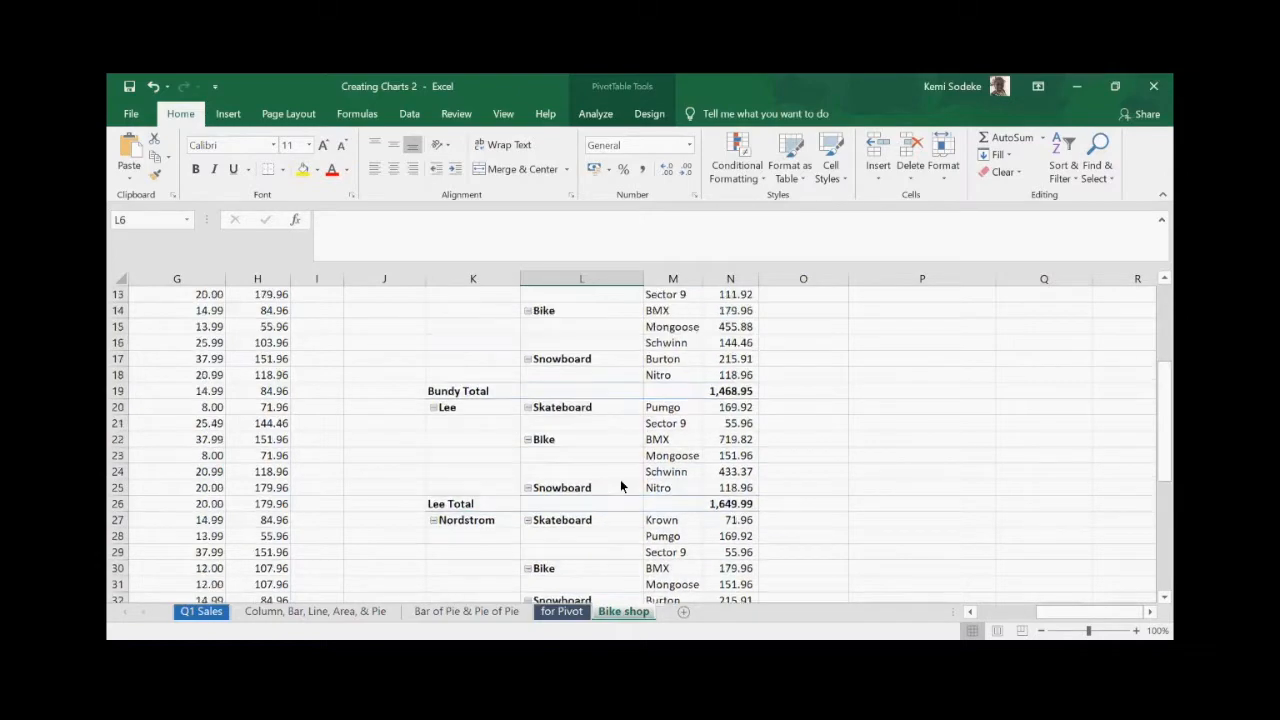
pyautogui.scroll(4, 620, 487)
pyautogui.moveTo(703, 284); pyautogui.dragTo(723, 282)
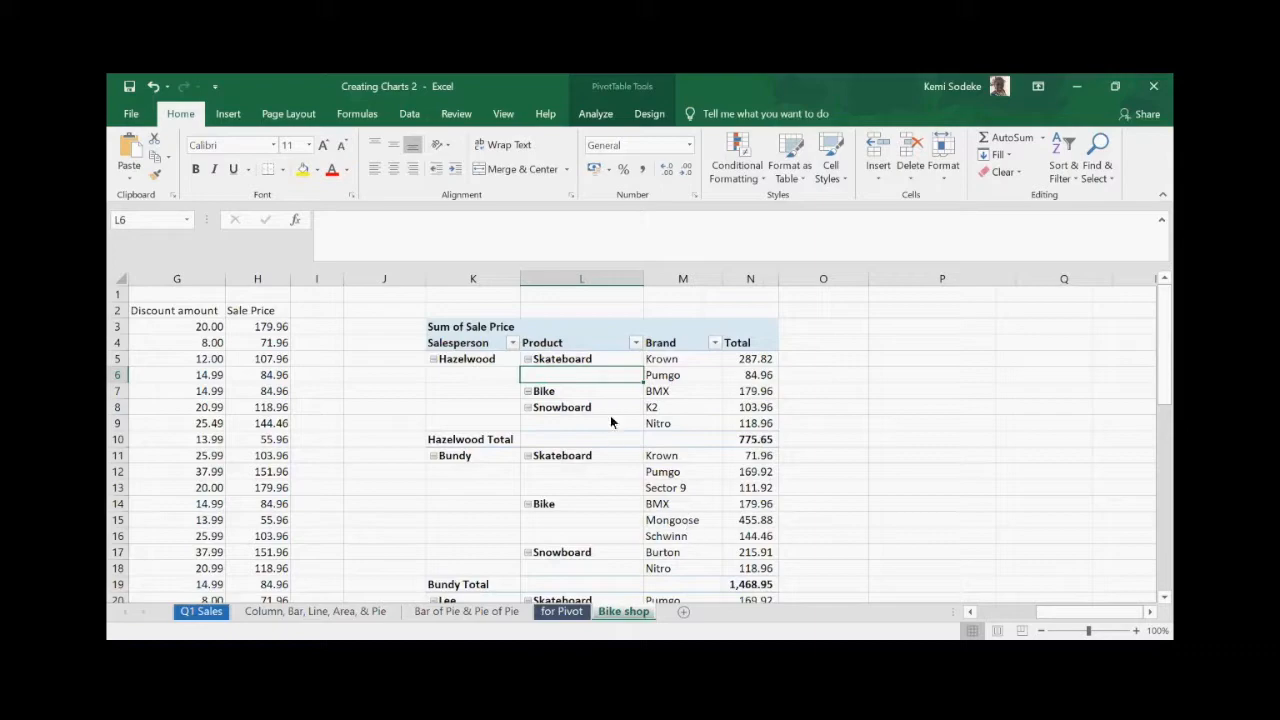
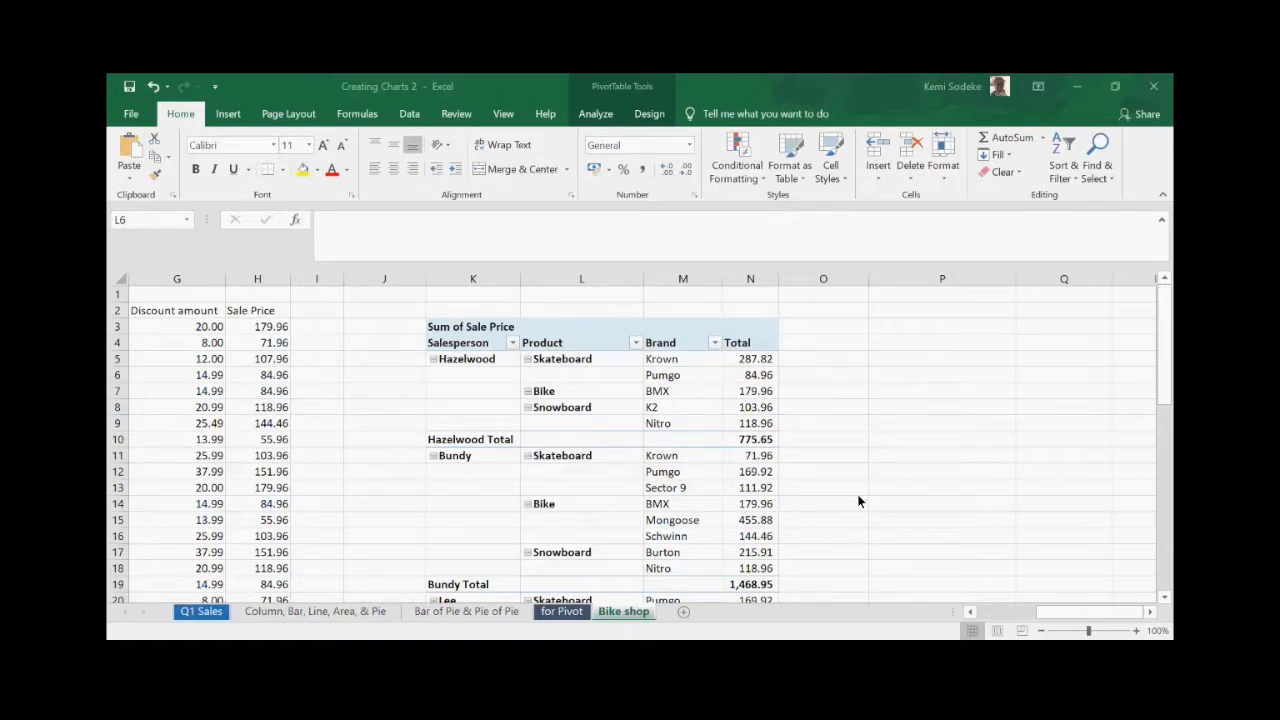
# - Select the pivot's Product heading in L4 and start editing it in the formula bar
pyautogui.scroll(-2, 857, 494)
pyautogui.scroll(2, 826, 466)
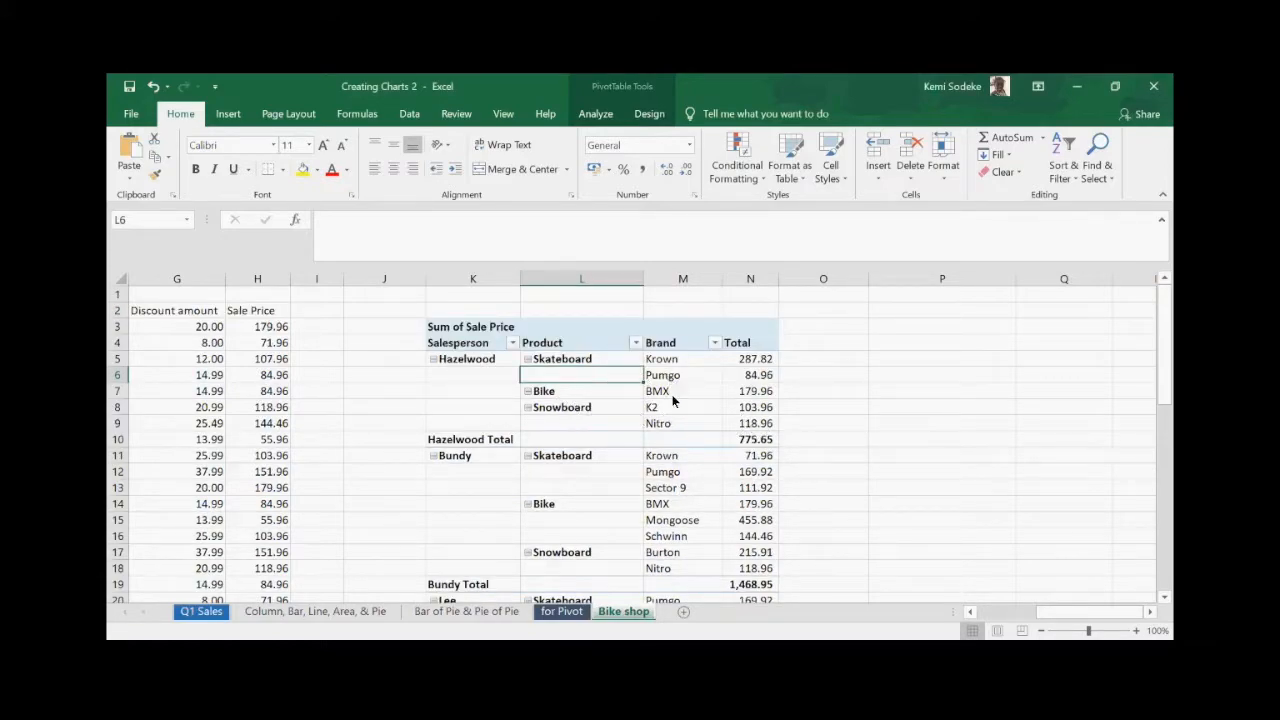
pyautogui.click(566, 396)
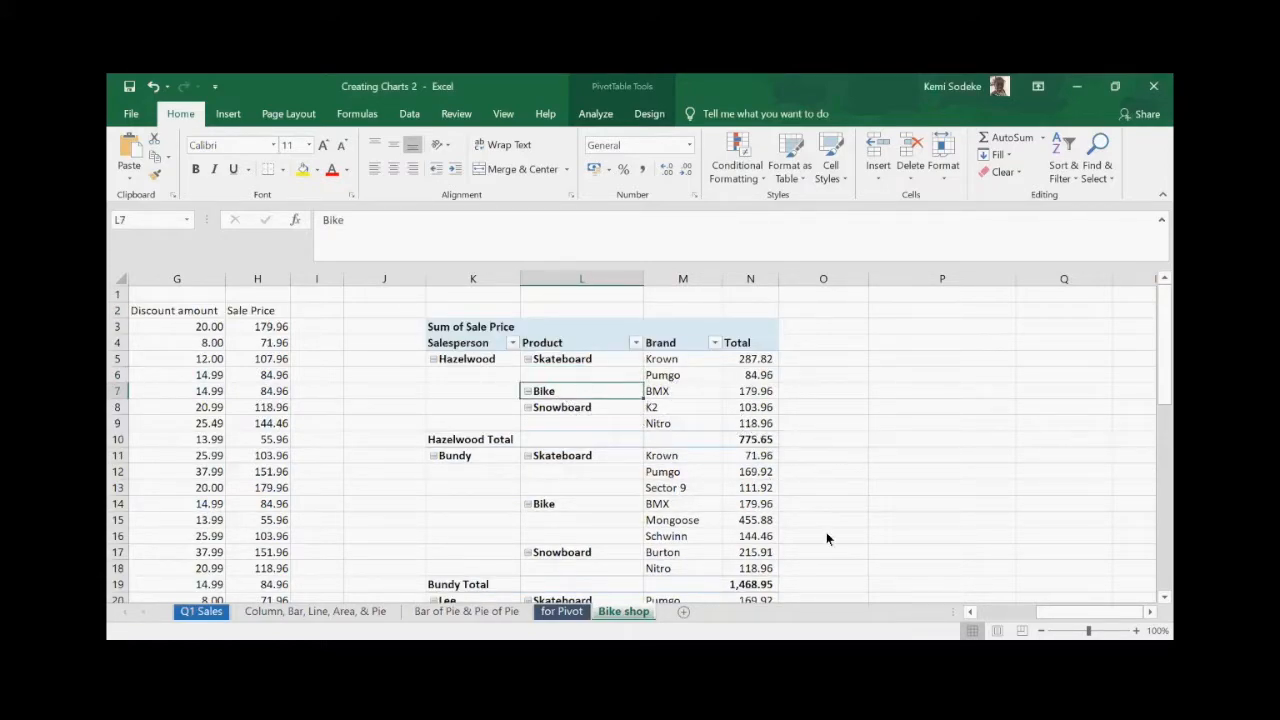
pyautogui.click(564, 352)
pyautogui.click(566, 347)
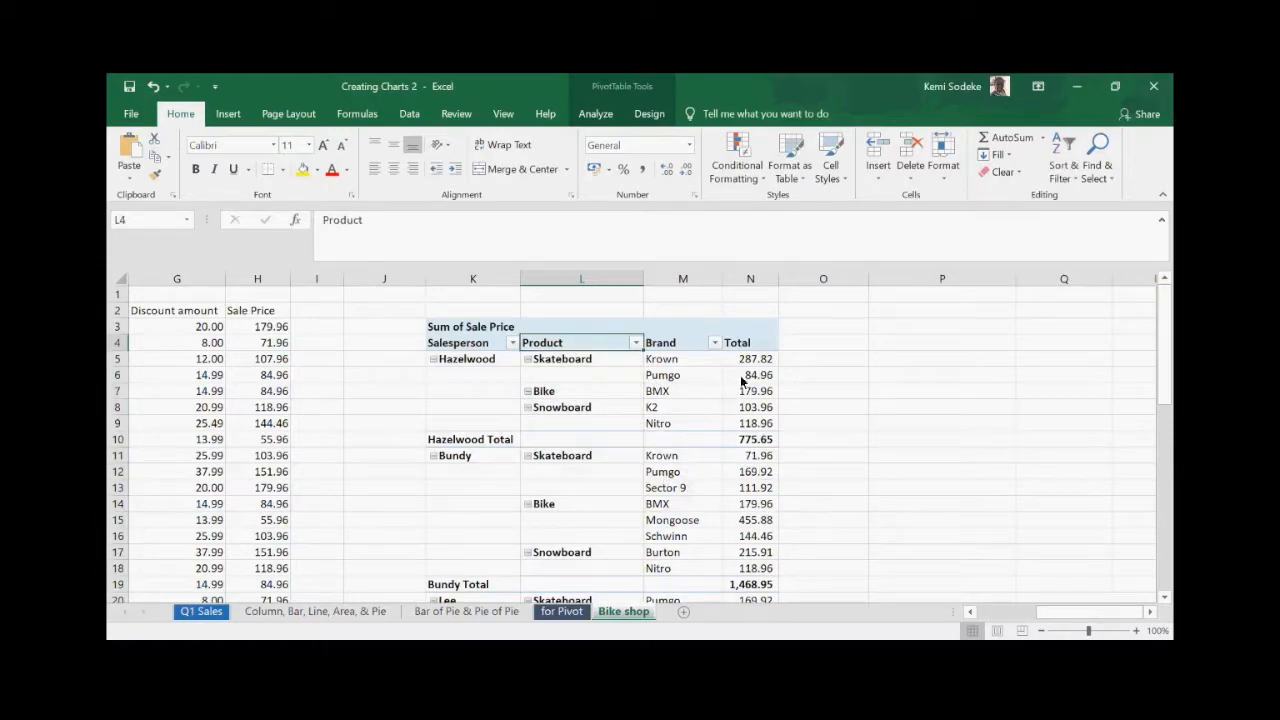
pyautogui.click(687, 364)
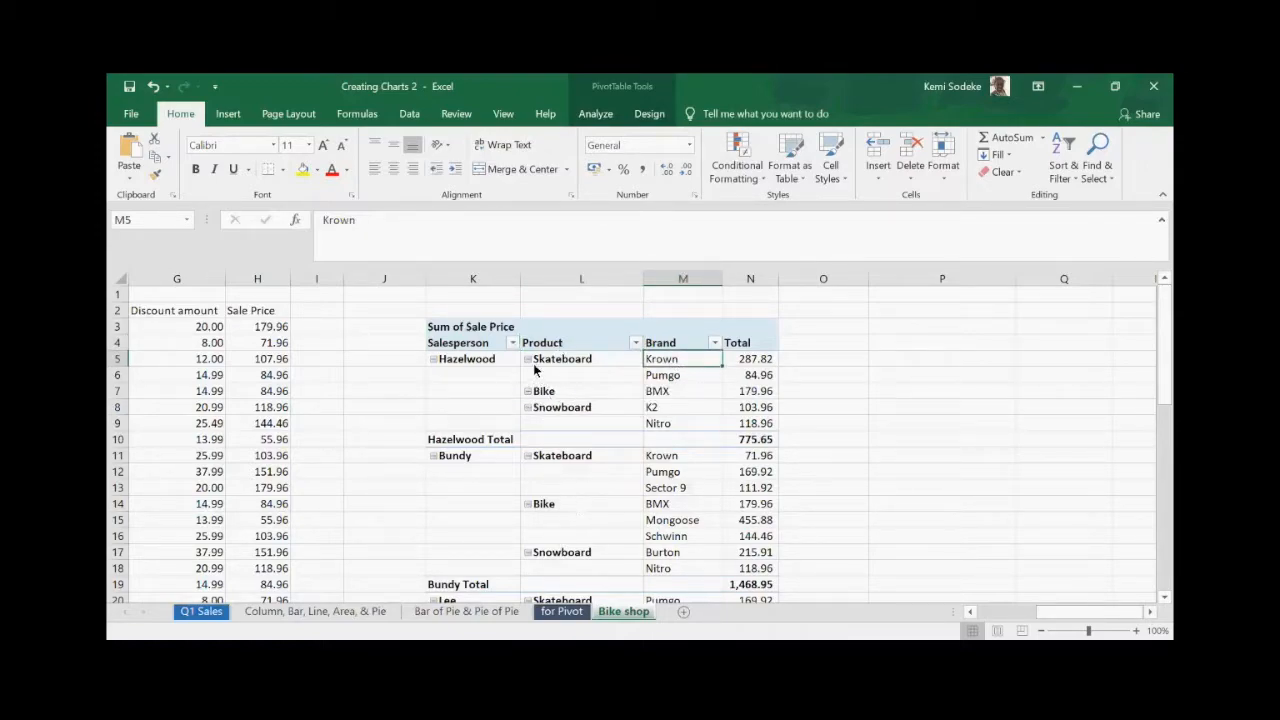
pyautogui.click(562, 348)
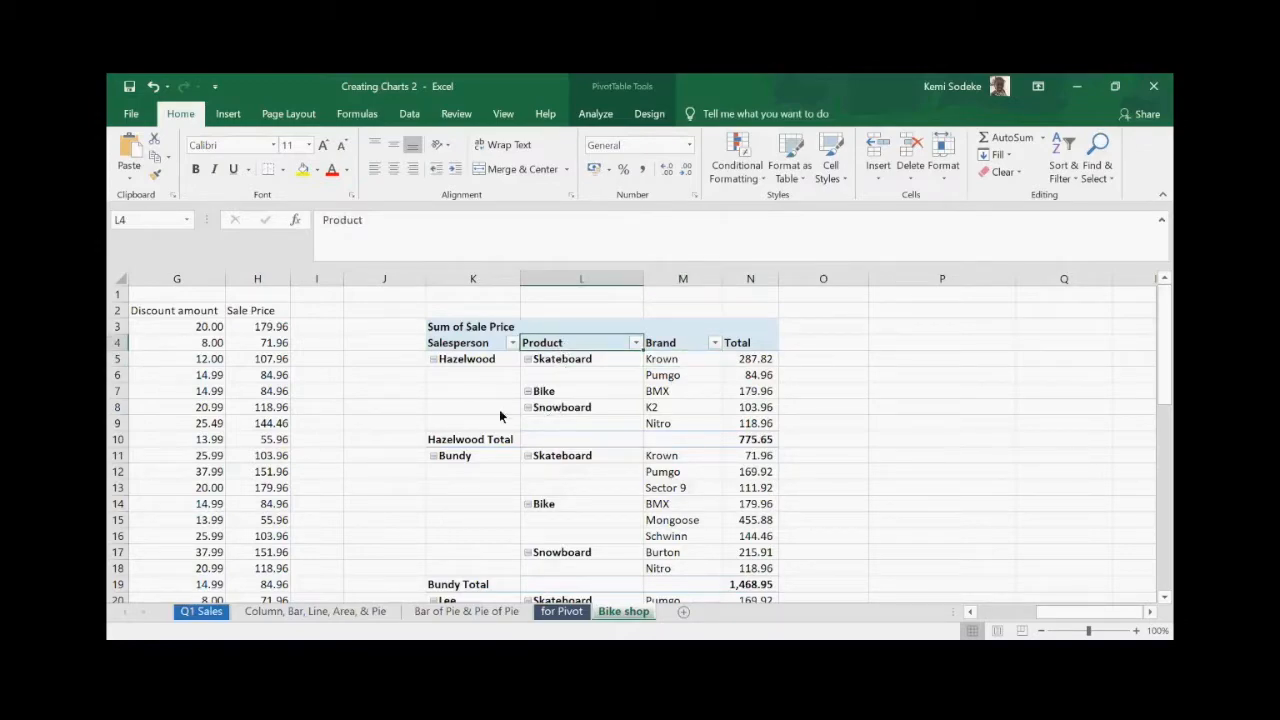
pyautogui.click(376, 237)
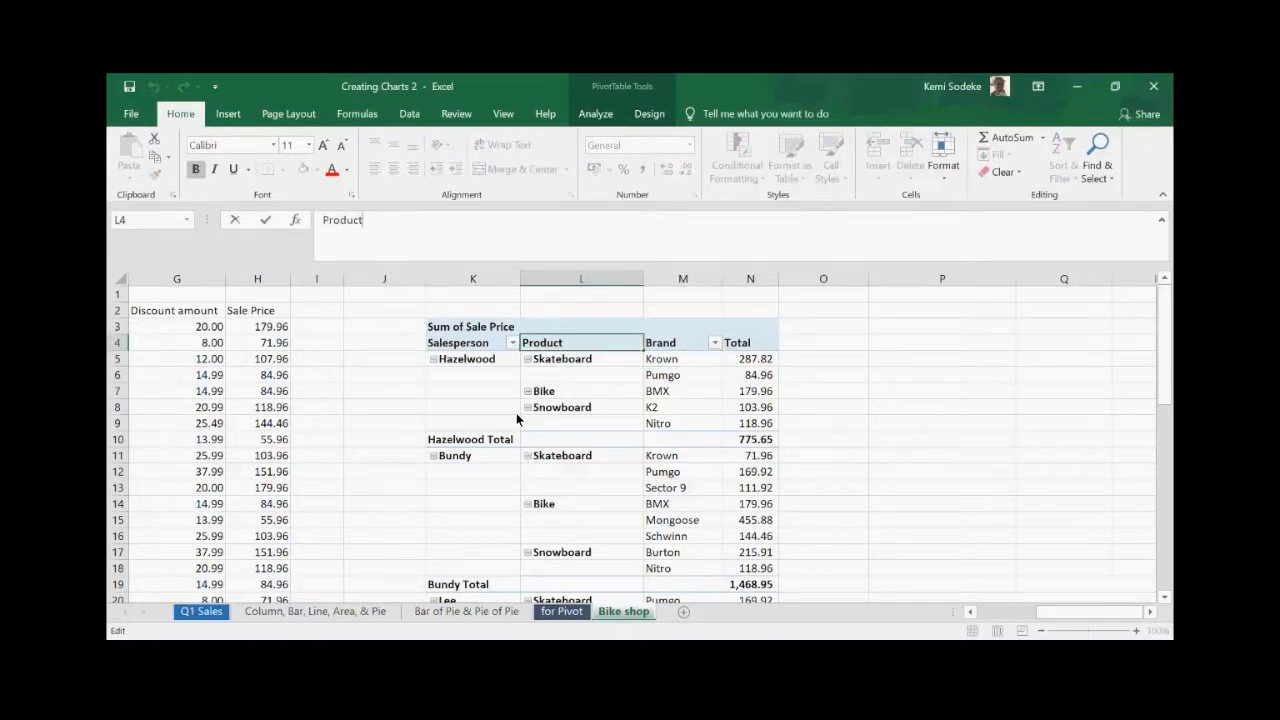
# - Replace the pivot's 'Product' row heading with 'Item'
pyautogui.press('BackSpace')
pyautogui.press('BackSpace')
pyautogui.press('BackSpace')
pyautogui.press('BackSpace')
pyautogui.press('BackSpace')
pyautogui.press('BackSpace')
pyautogui.press('BackSpace')
pyautogui.write('Item')
pyautogui.press('Return')
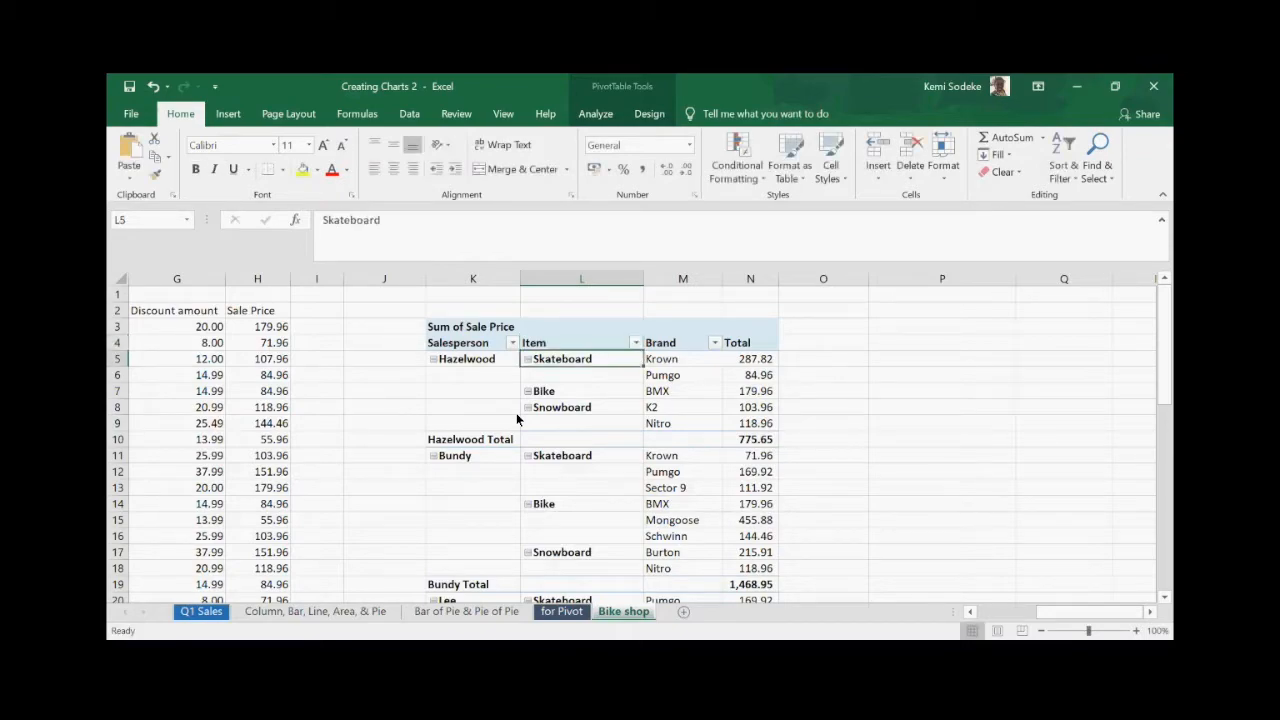
pyautogui.press('Up')
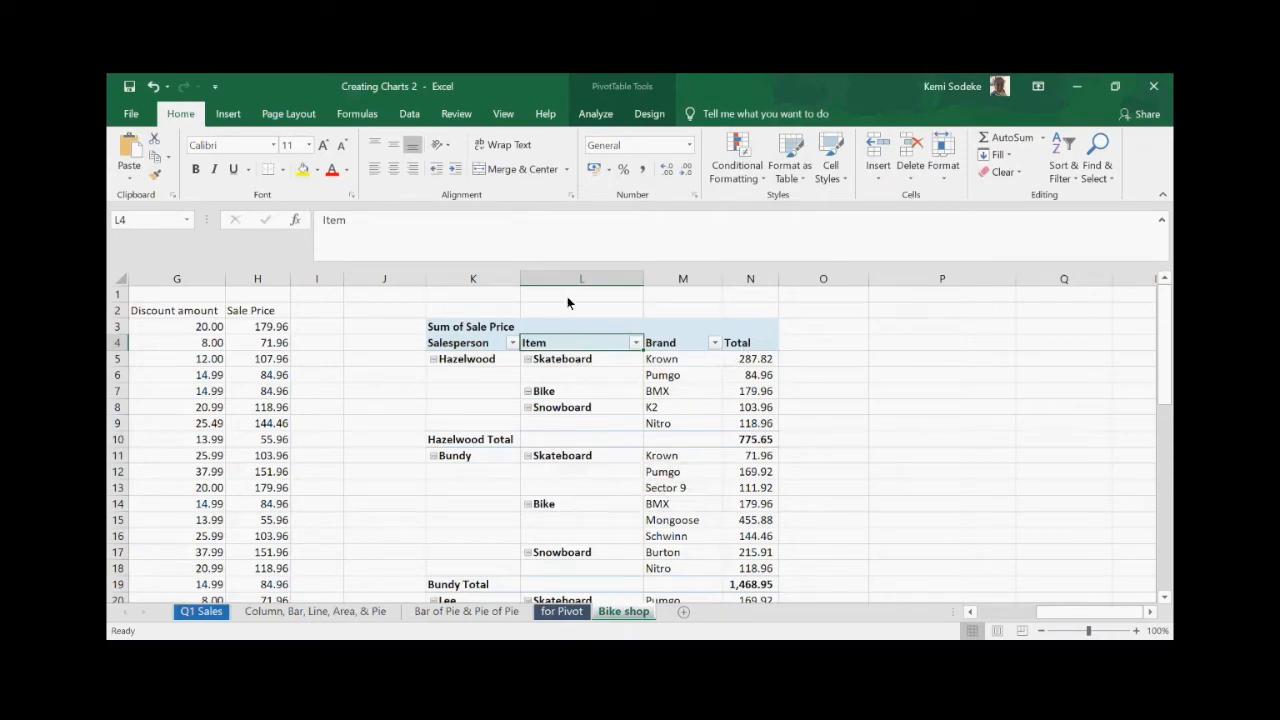
pyautogui.click(674, 392)
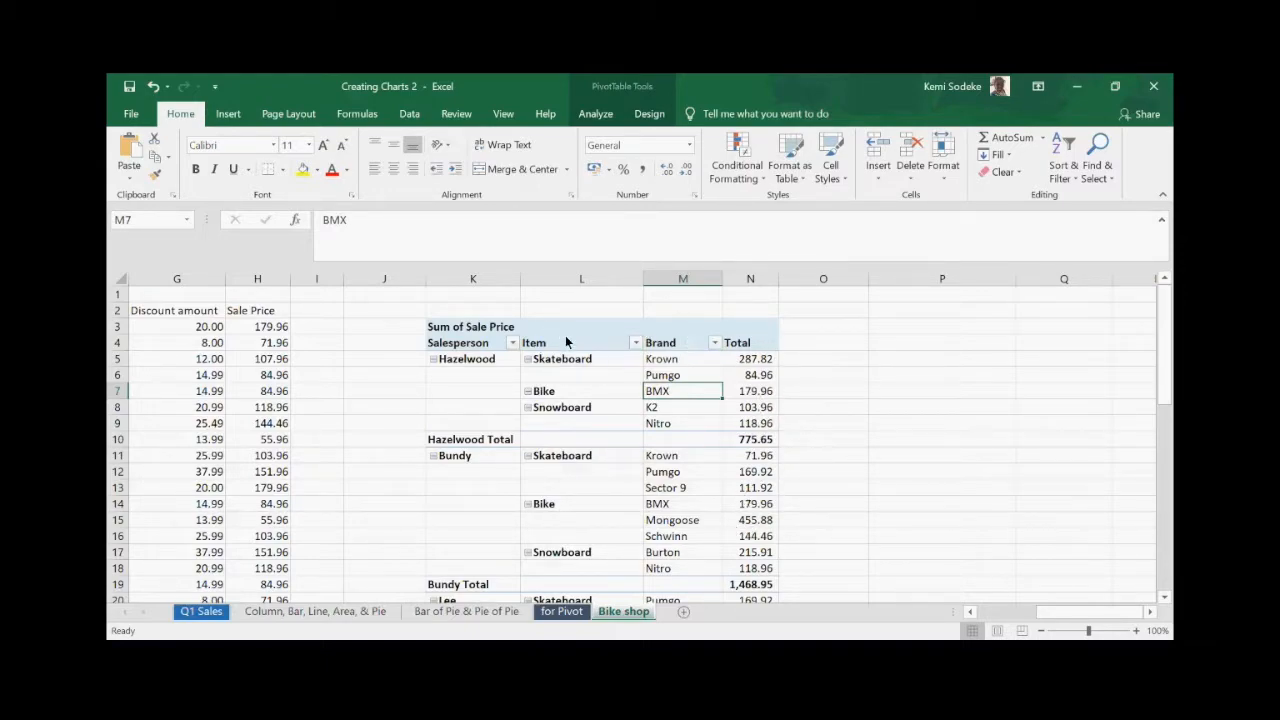
pyautogui.click(463, 406)
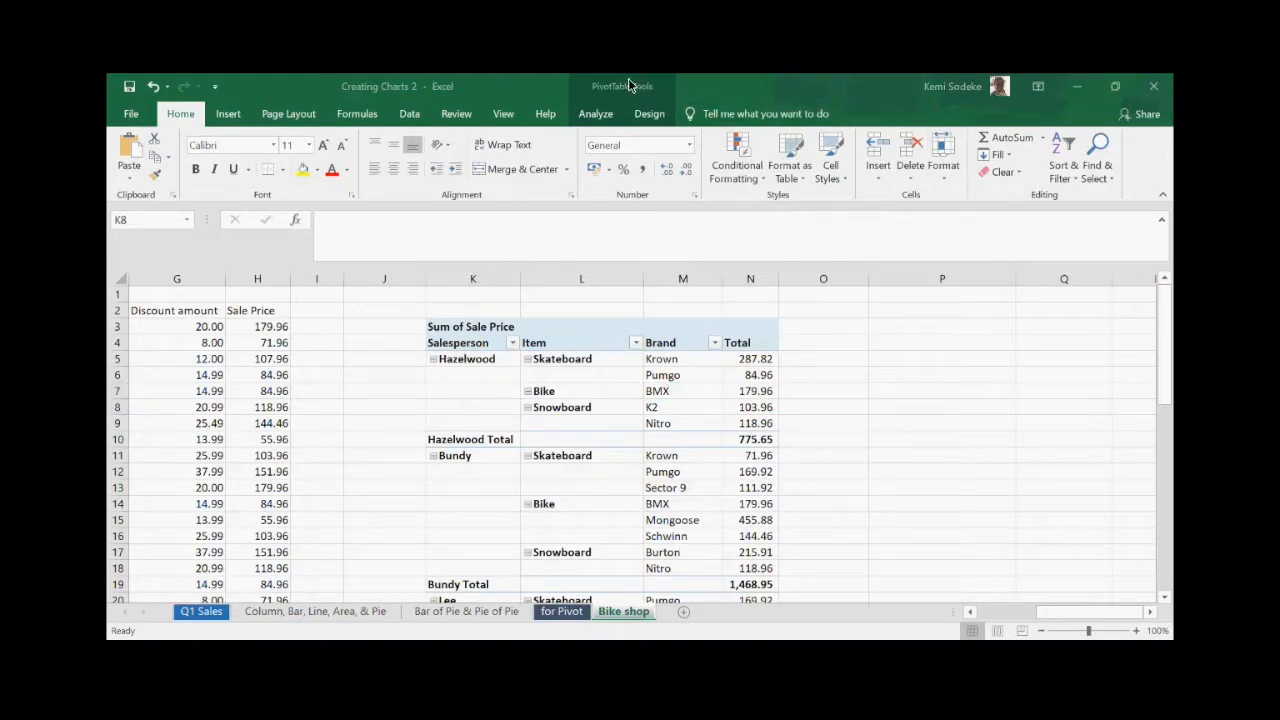
# - Move Salesperson into the pivot's Filters area using the Field List
pyautogui.click(590, 374)
pyautogui.click(630, 90)
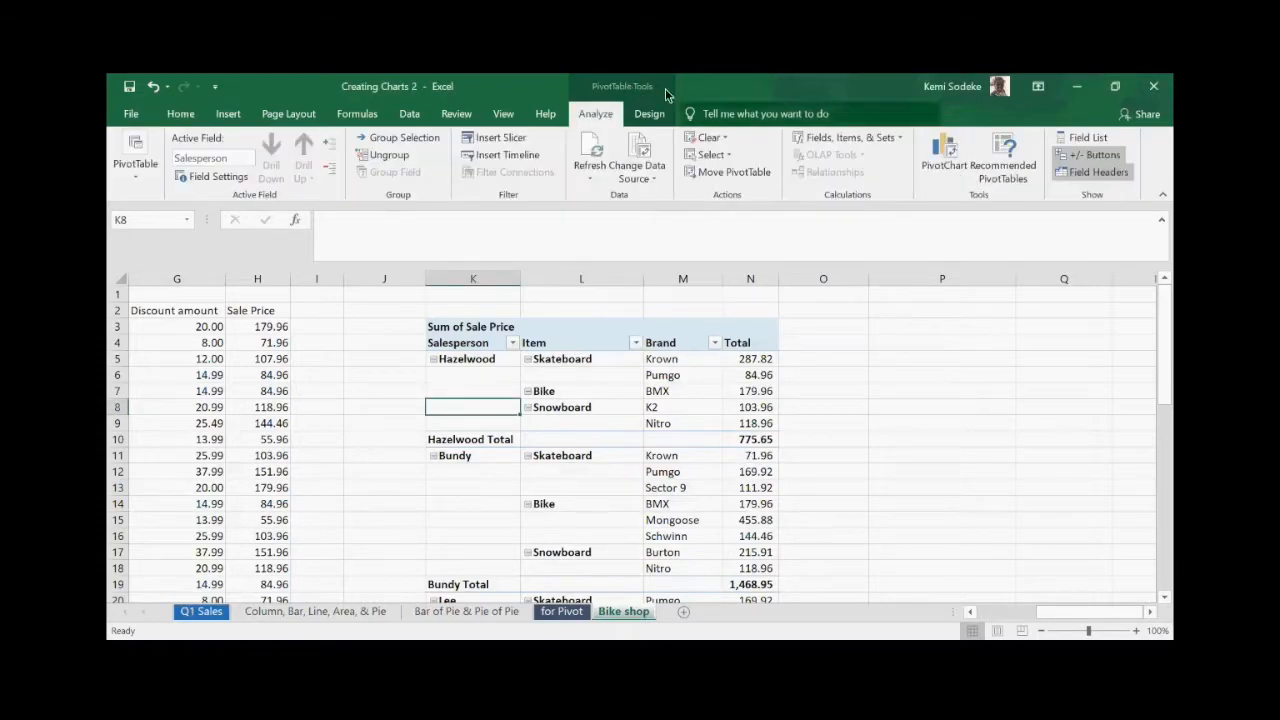
pyautogui.click(1088, 137)
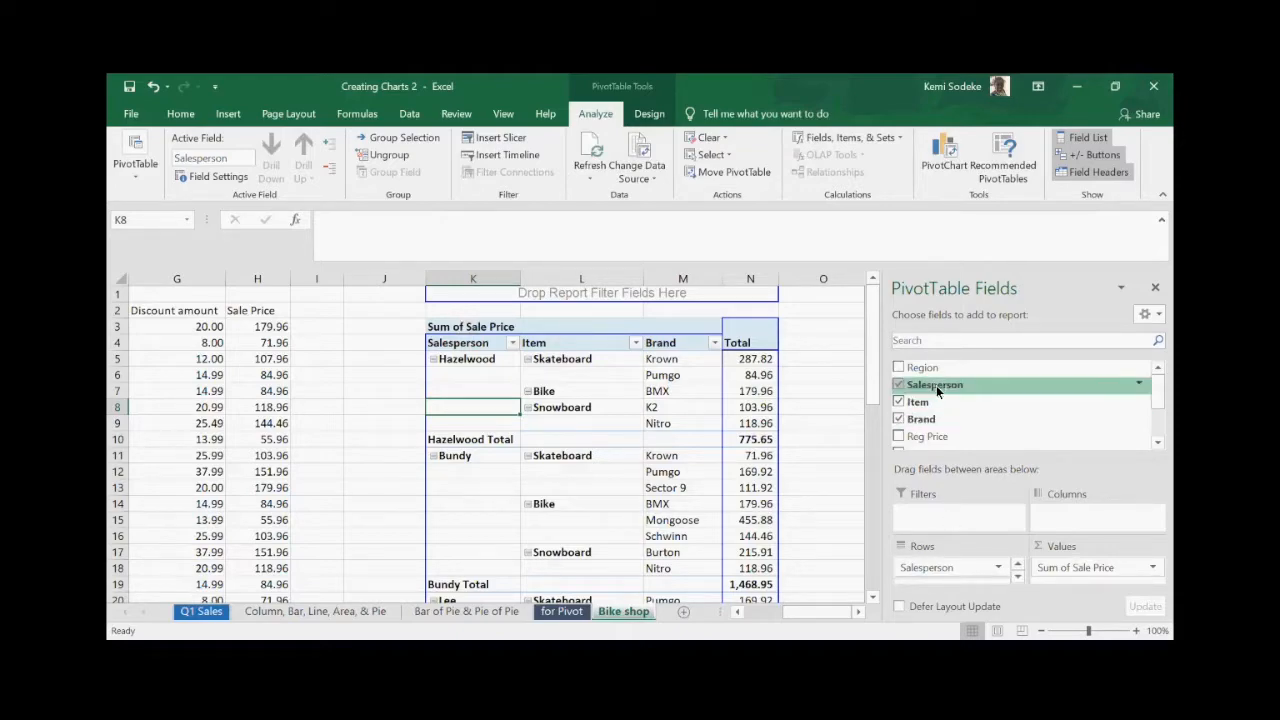
pyautogui.moveTo(952, 387); pyautogui.dragTo(946, 515)
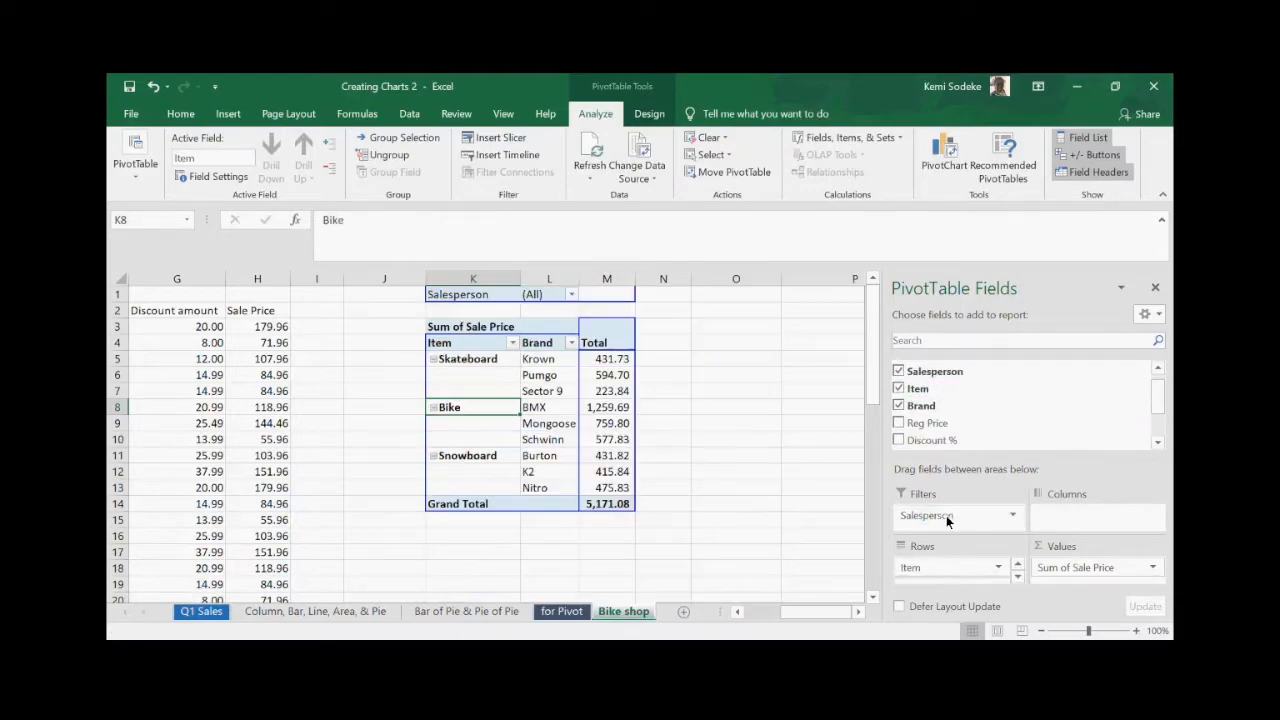
# - Widen pivot columns M and L so the brands and totals fit
pyautogui.click(748, 475)
pyautogui.moveTo(635, 279); pyautogui.dragTo(677, 281)
pyautogui.moveTo(579, 283); pyautogui.dragTo(617, 283)
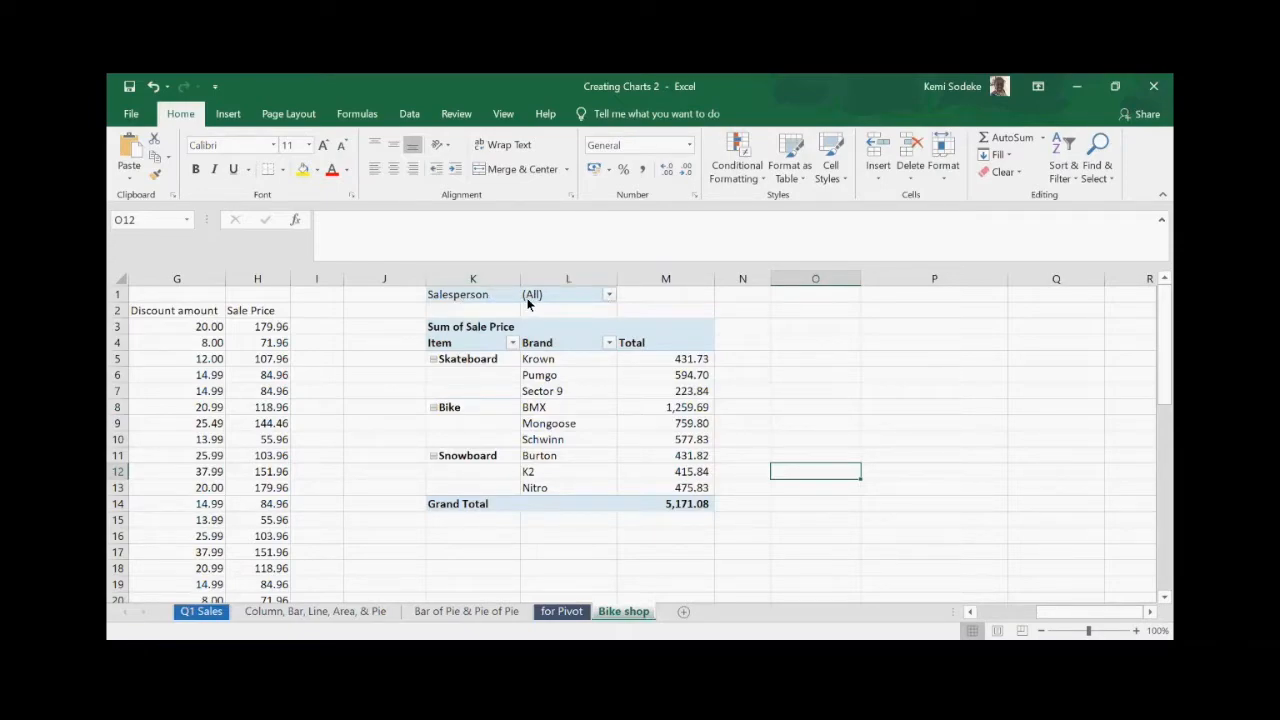
# - Filter the pivot to show only Lee's sales
pyautogui.click(609, 296)
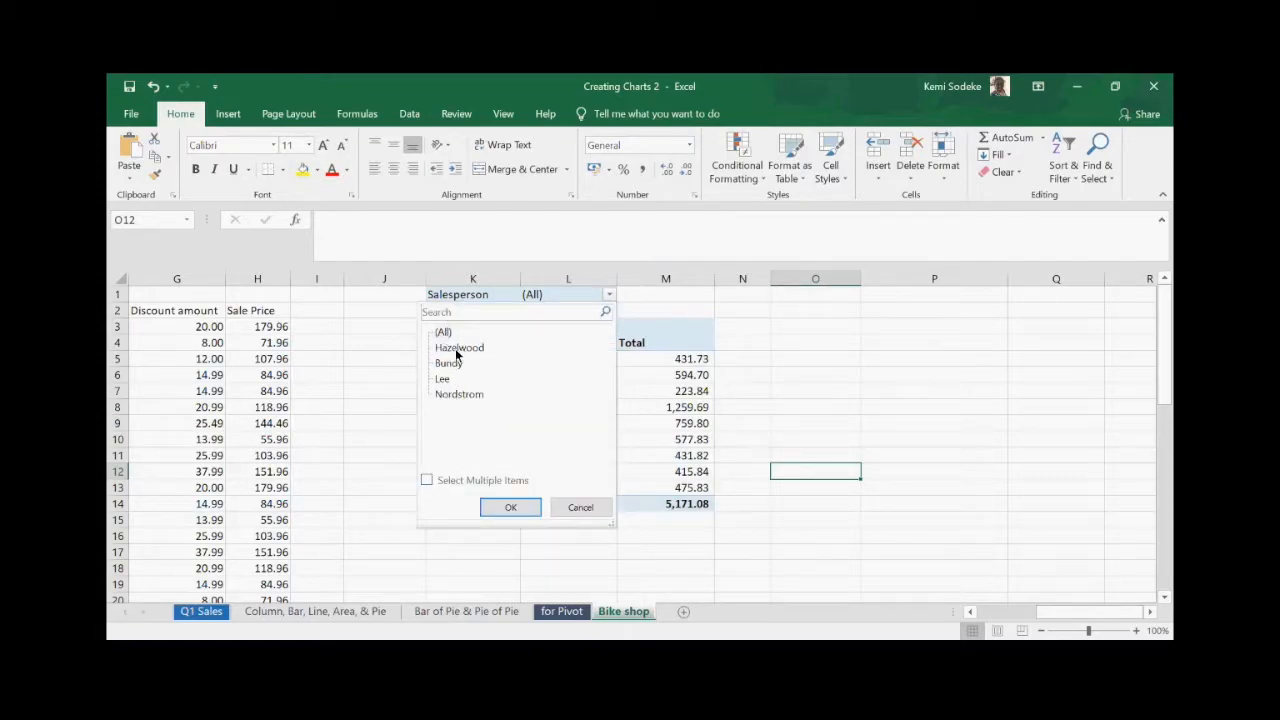
pyautogui.click(427, 481)
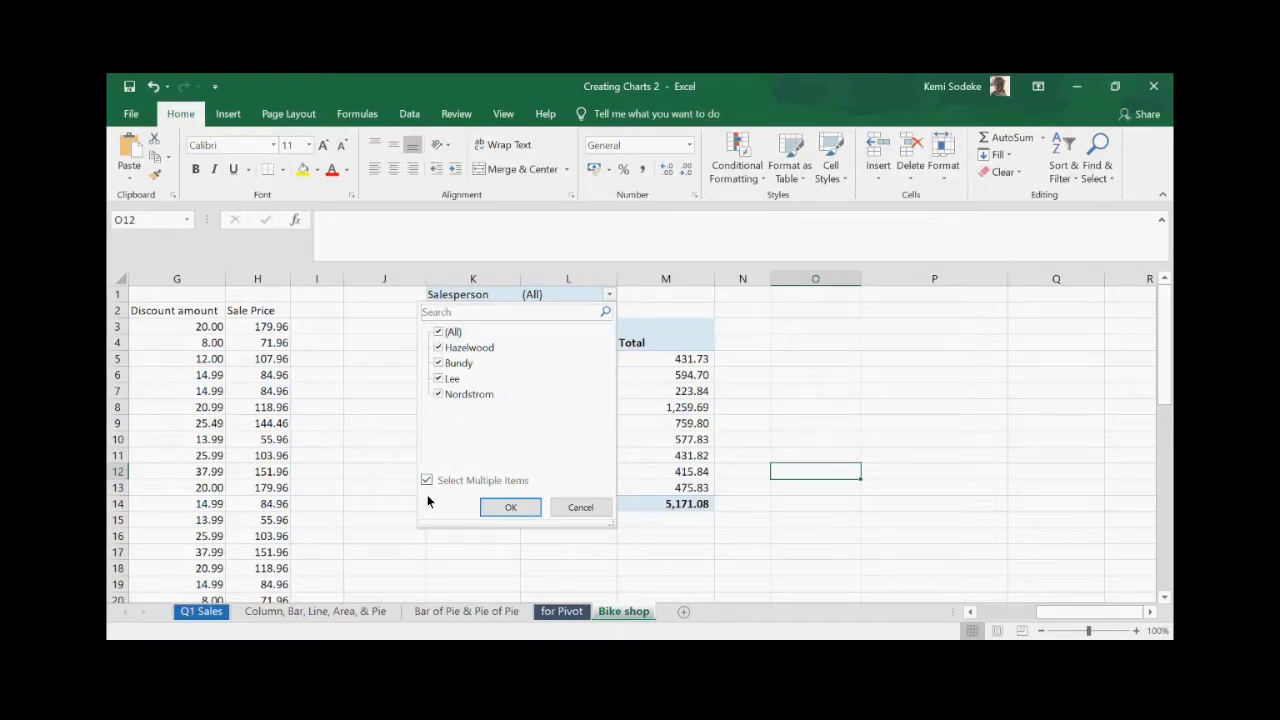
pyautogui.click(439, 332)
pyautogui.click(441, 380)
pyautogui.click(513, 508)
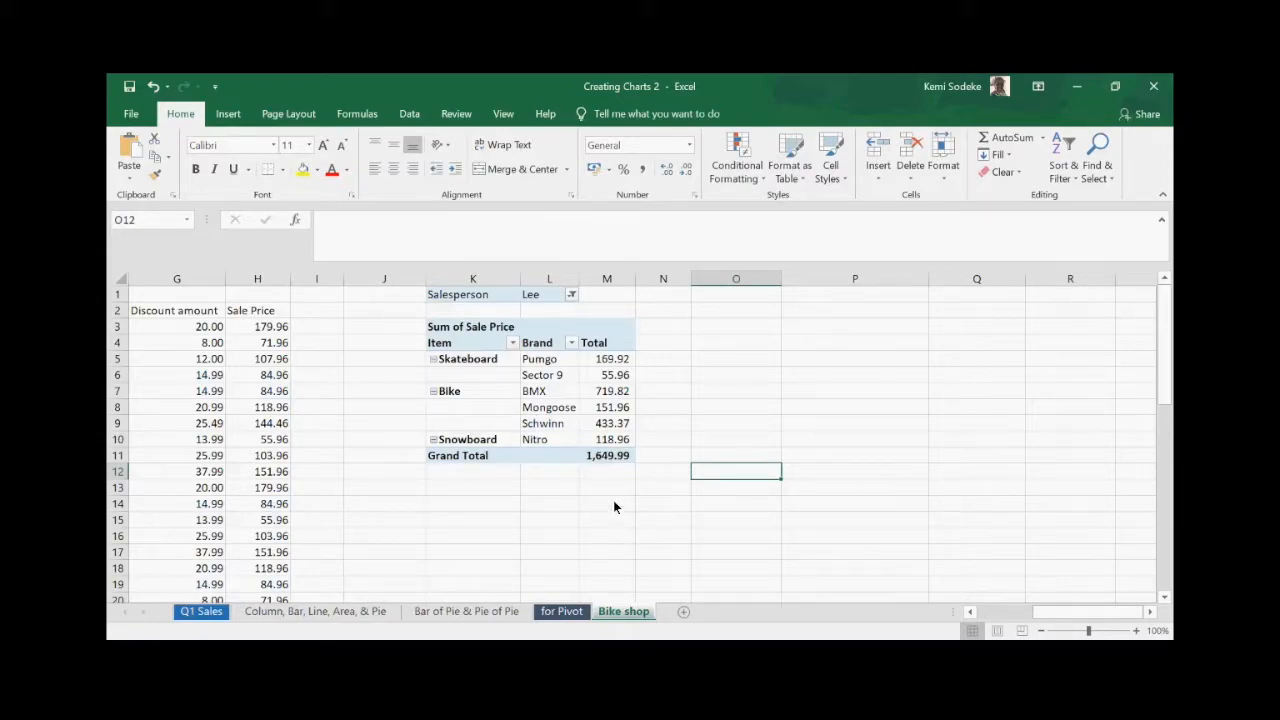
# - Switch the filter to Nordstrom, then to Hazelwood and Nordstrom together
pyautogui.click(571, 294)
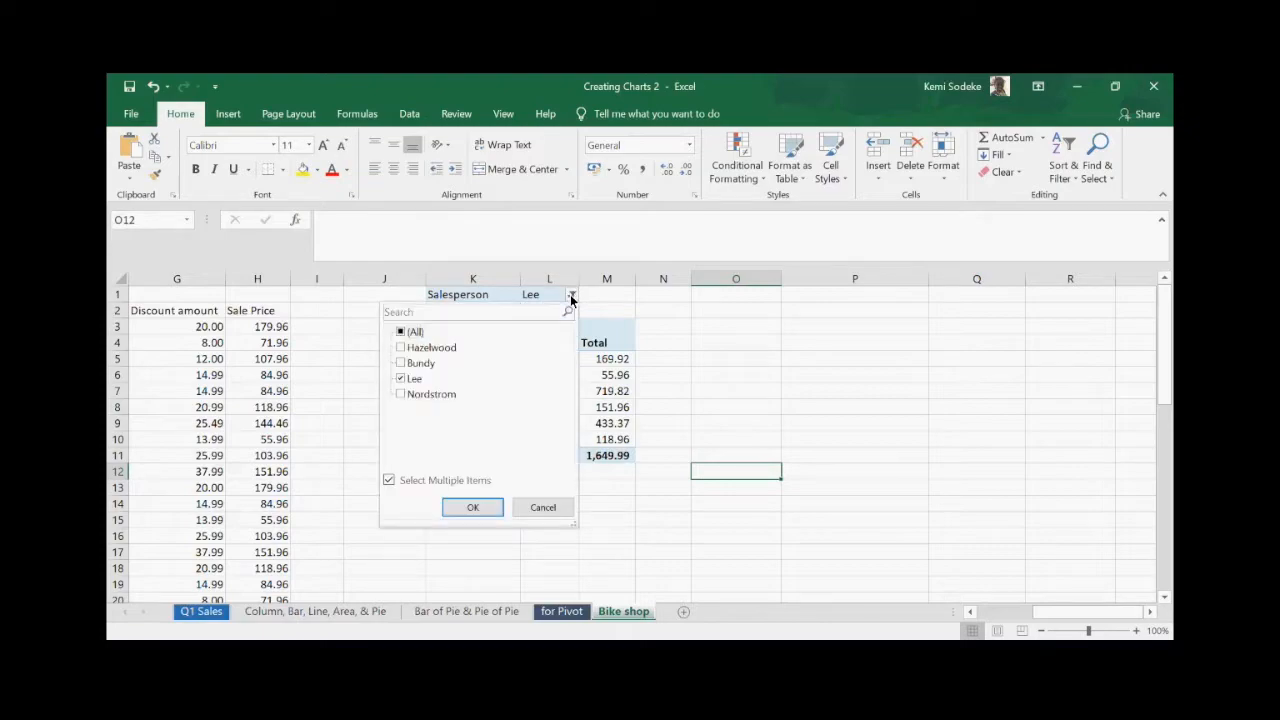
pyautogui.click(400, 394)
pyautogui.click(401, 379)
pyautogui.click(473, 509)
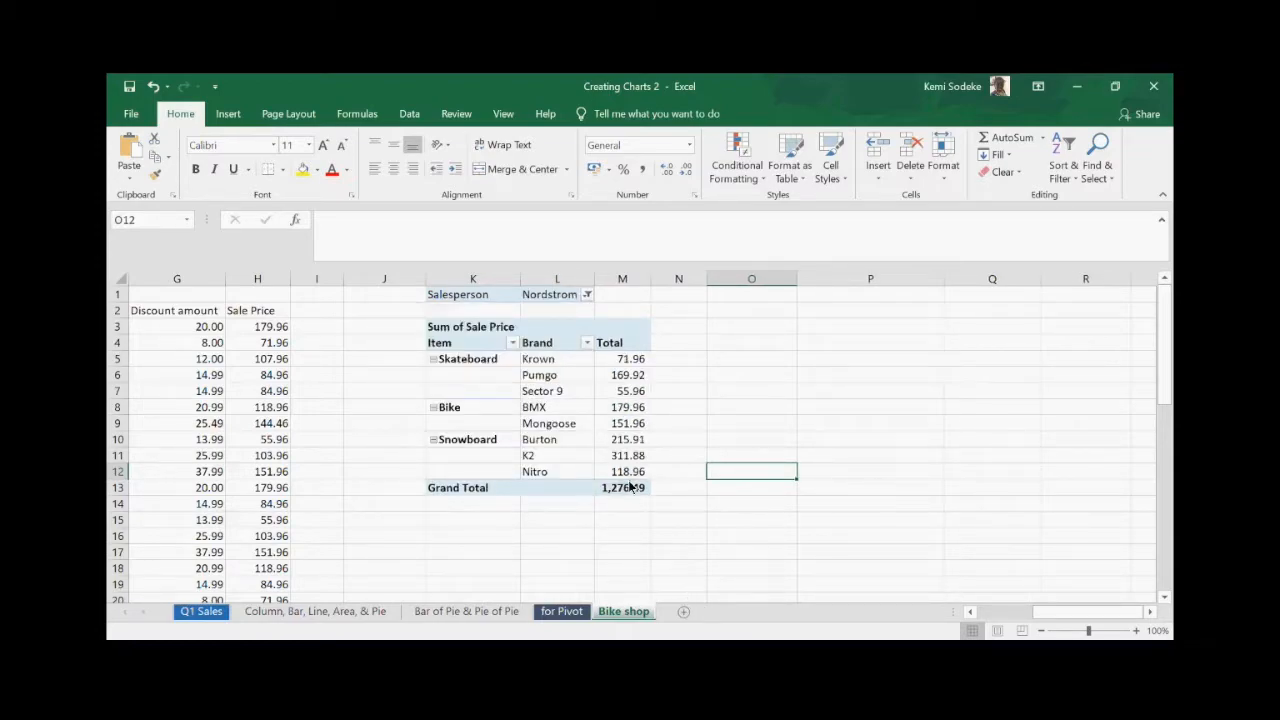
pyautogui.click(587, 295)
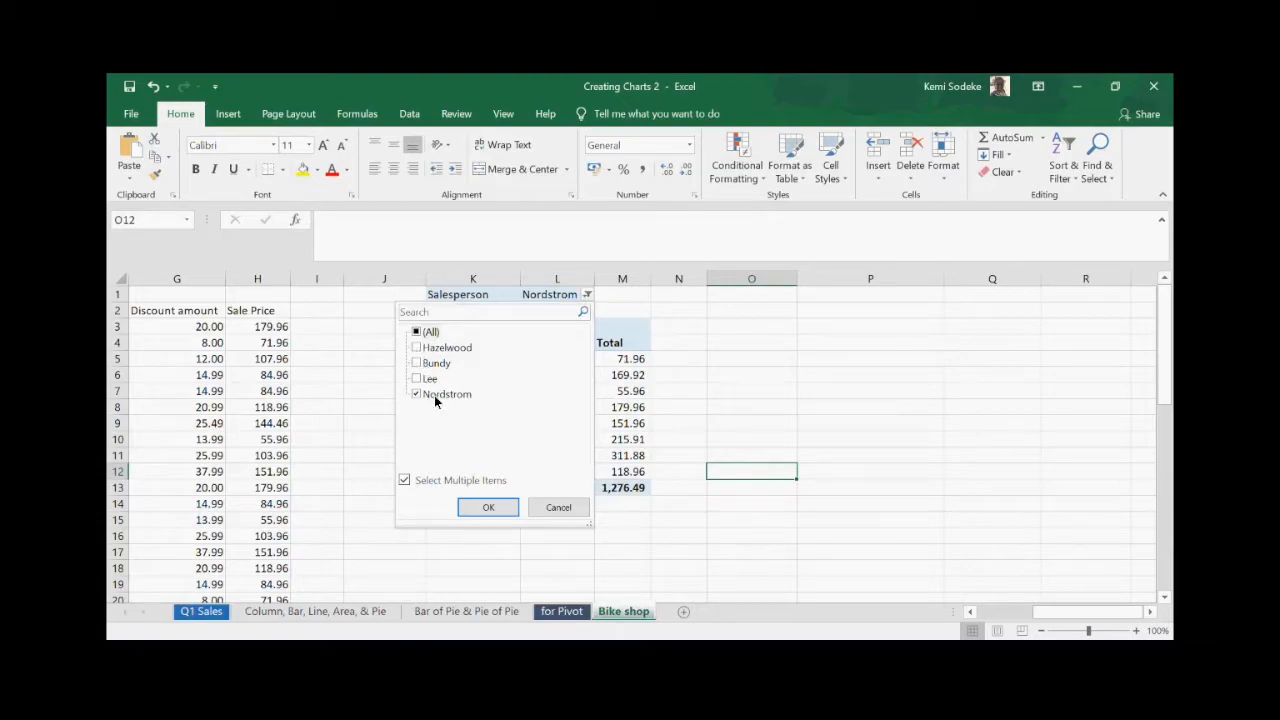
pyautogui.click(417, 349)
pyautogui.click(487, 511)
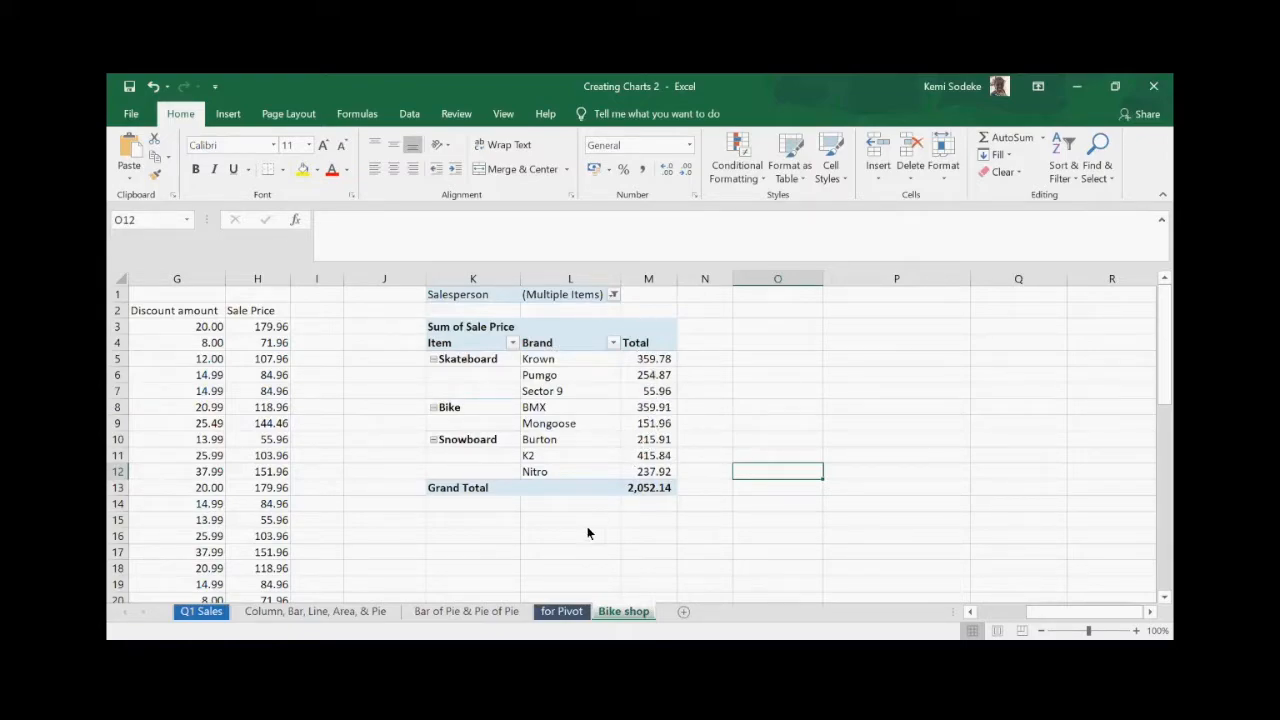
# - Reset the Salesperson filter to (All) and reselect the pivot table
pyautogui.click(613, 296)
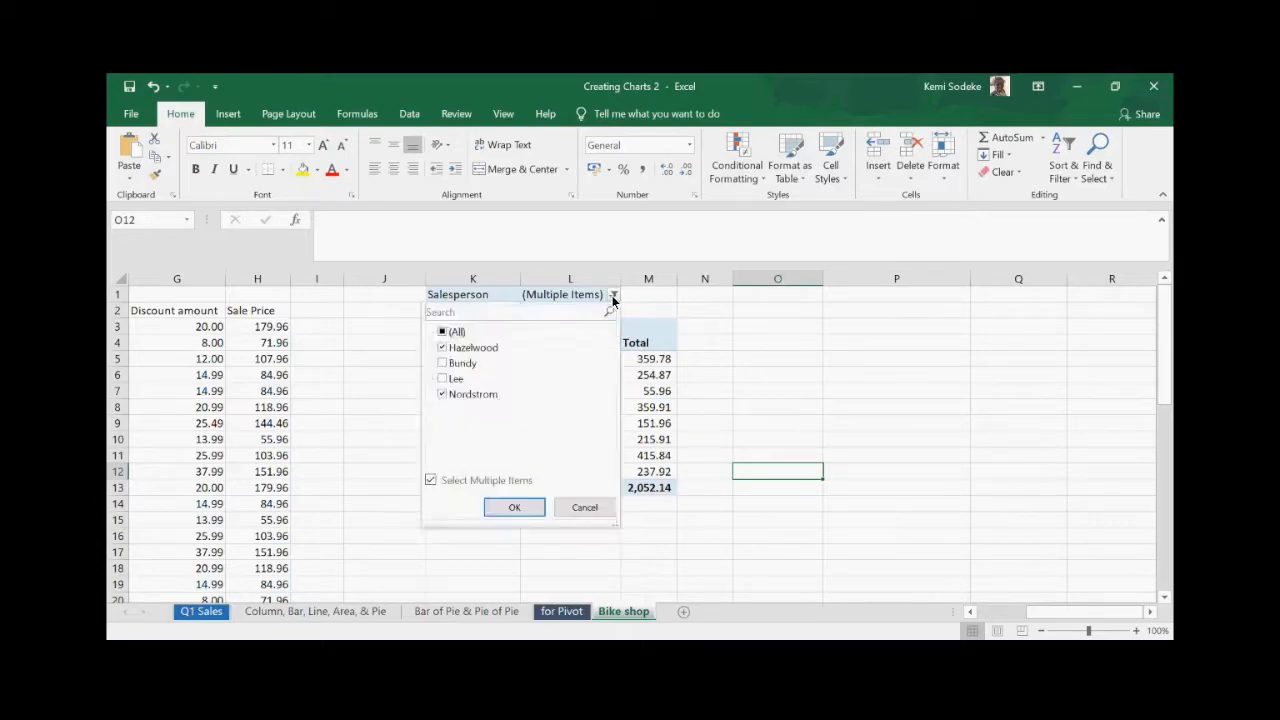
pyautogui.click(443, 334)
pyautogui.click(512, 508)
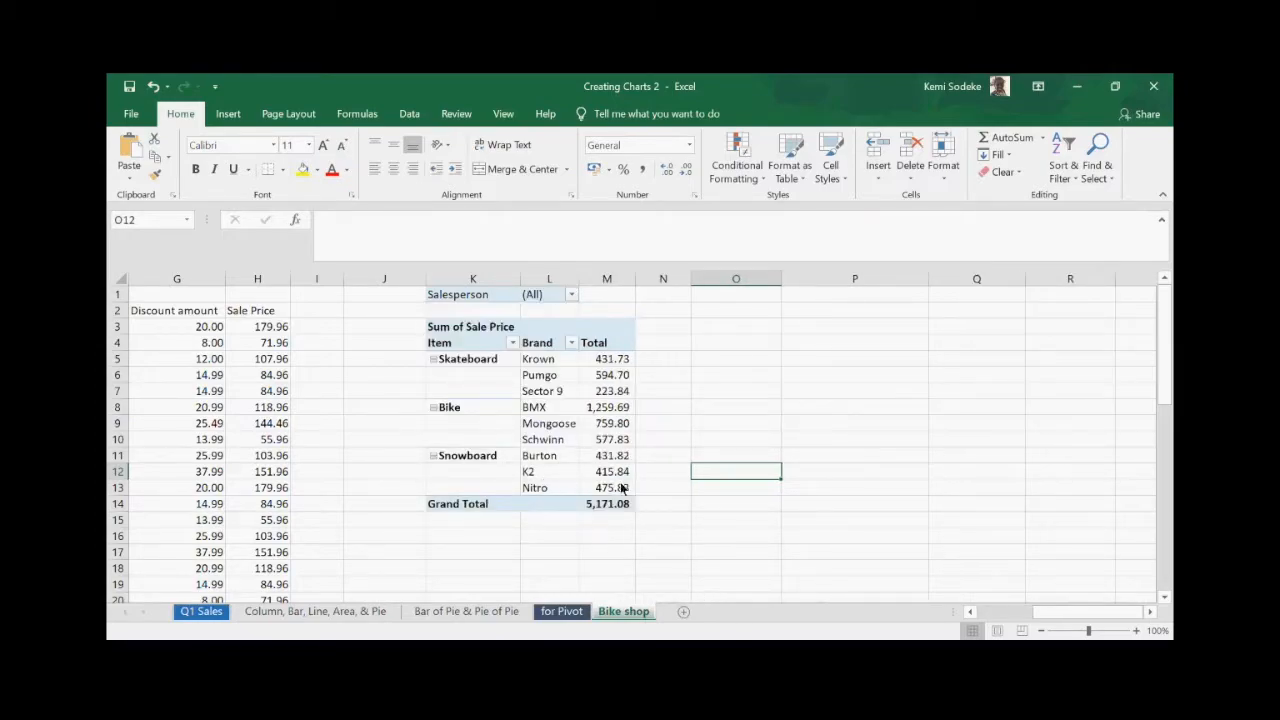
pyautogui.click(500, 376)
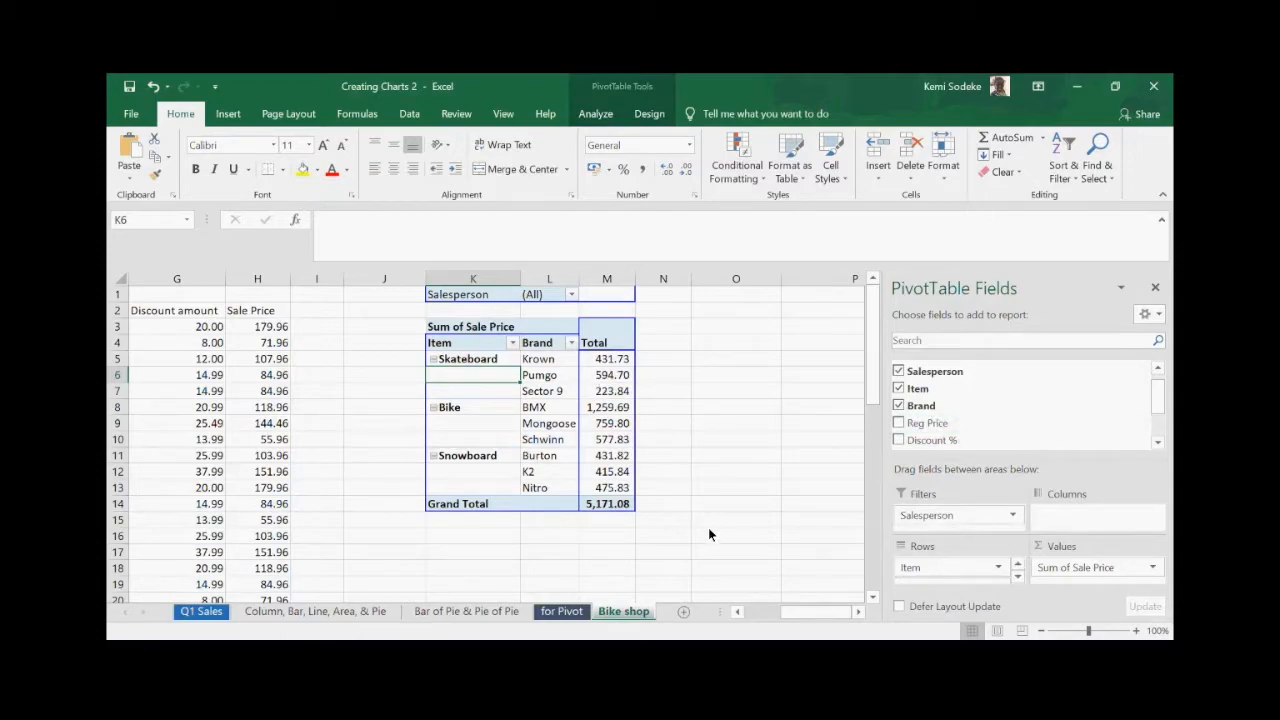
# - Remove Brand so the pivot shows Skateboard 1,250.27, Bike 2,597.32, Snowboard 1,323.49, then widen columns
pyautogui.click(701, 412)
pyautogui.click(467, 366)
pyautogui.click(683, 390)
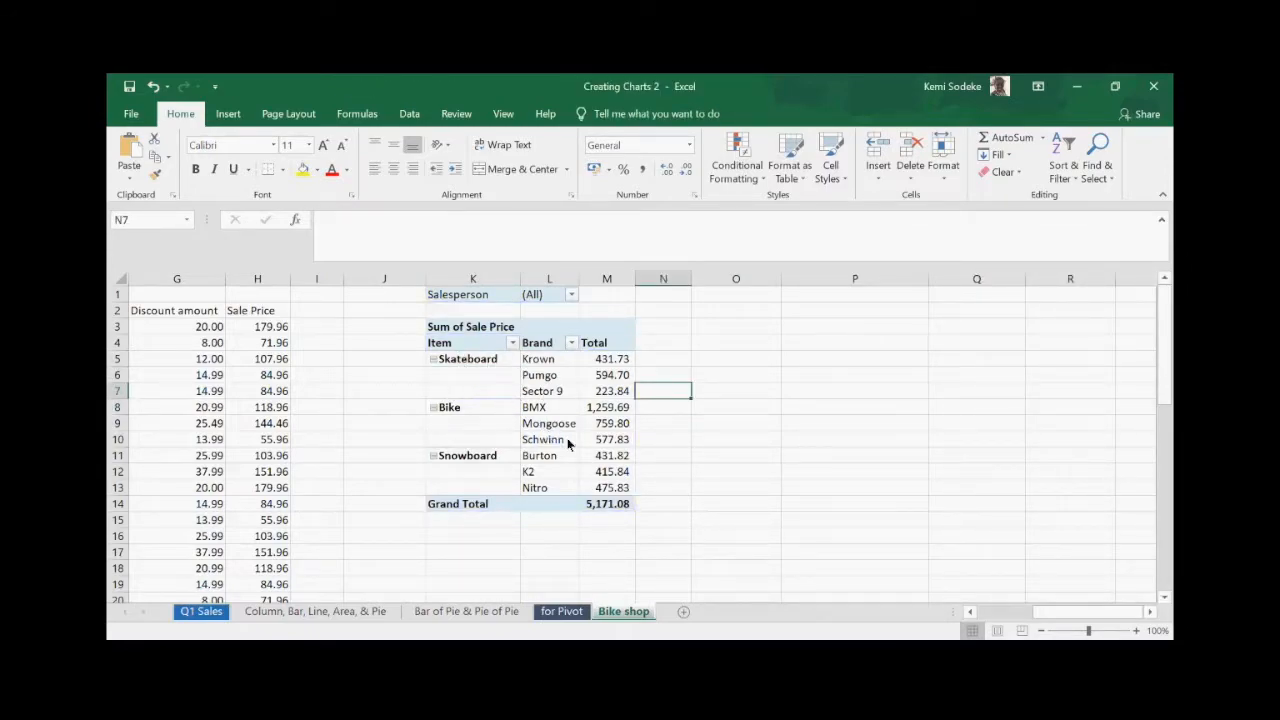
pyautogui.click(478, 381)
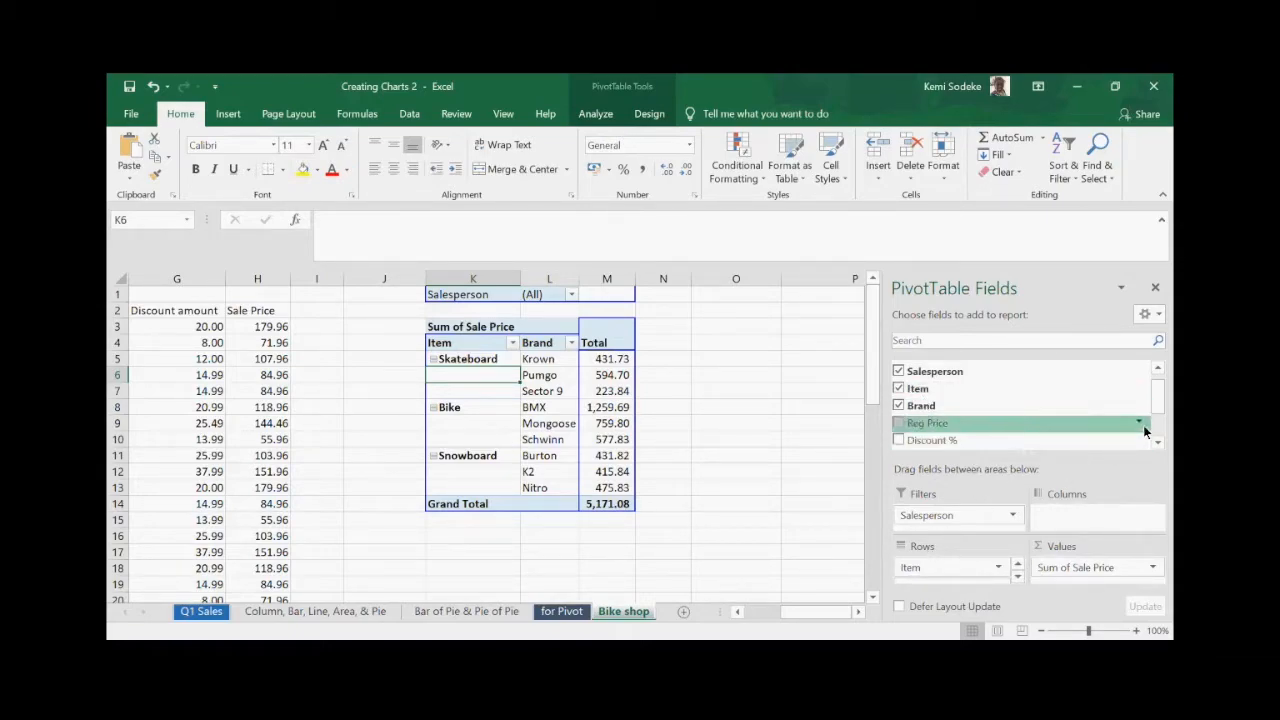
pyautogui.scroll(1, 1157, 400)
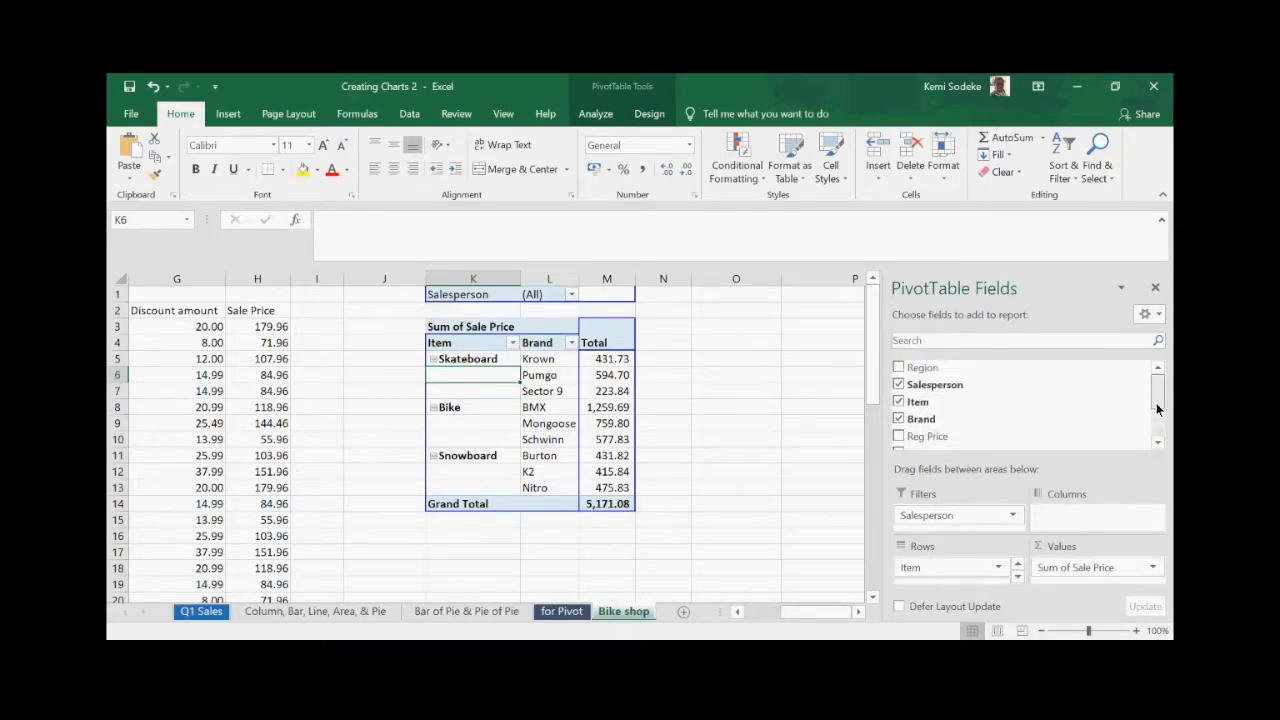
pyautogui.click(898, 419)
pyautogui.moveTo(519, 286); pyautogui.dragTo(592, 285)
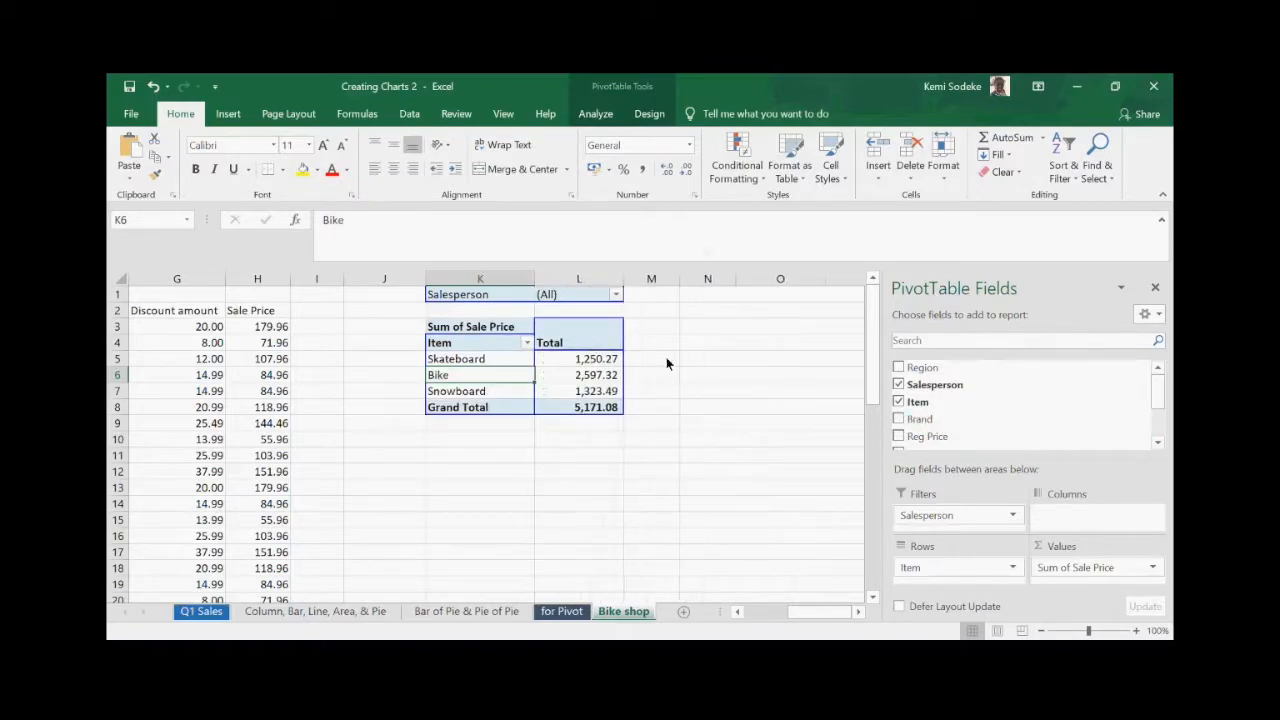
pyautogui.click(578, 362)
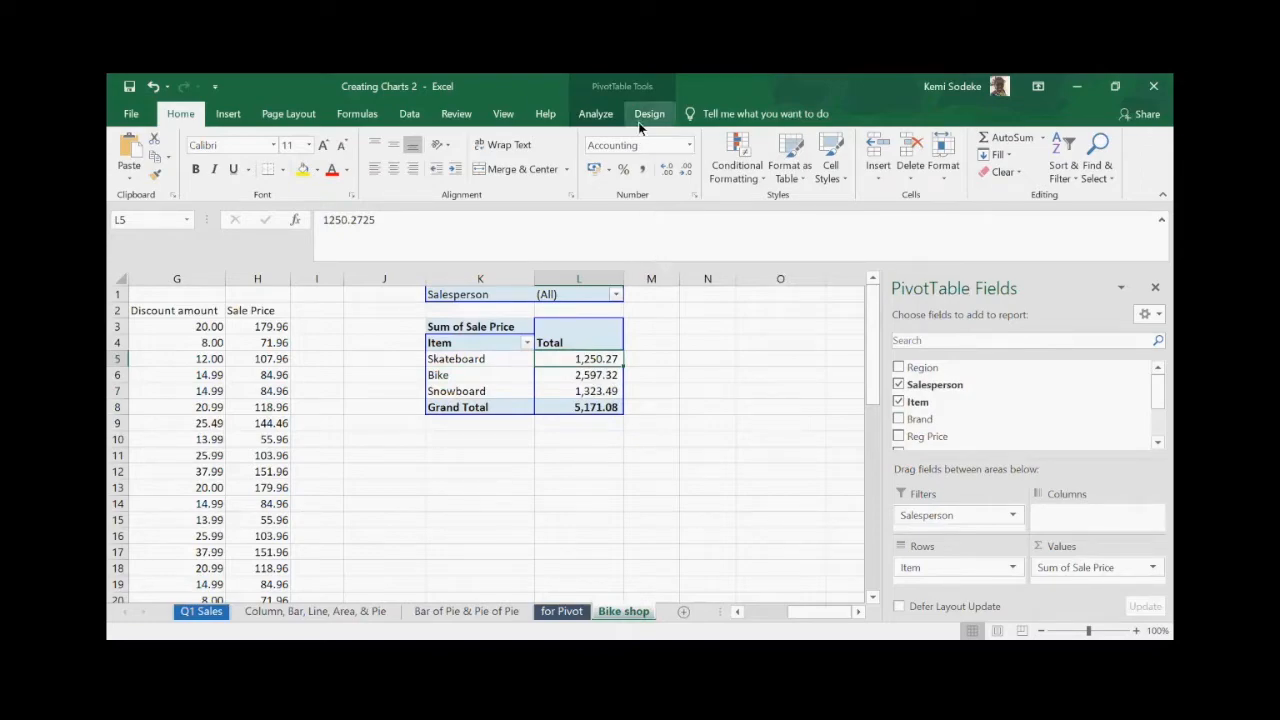
# - Insert a Clustered Column PivotChart of the item totals and place it in columns M–Q
pyautogui.click(630, 90)
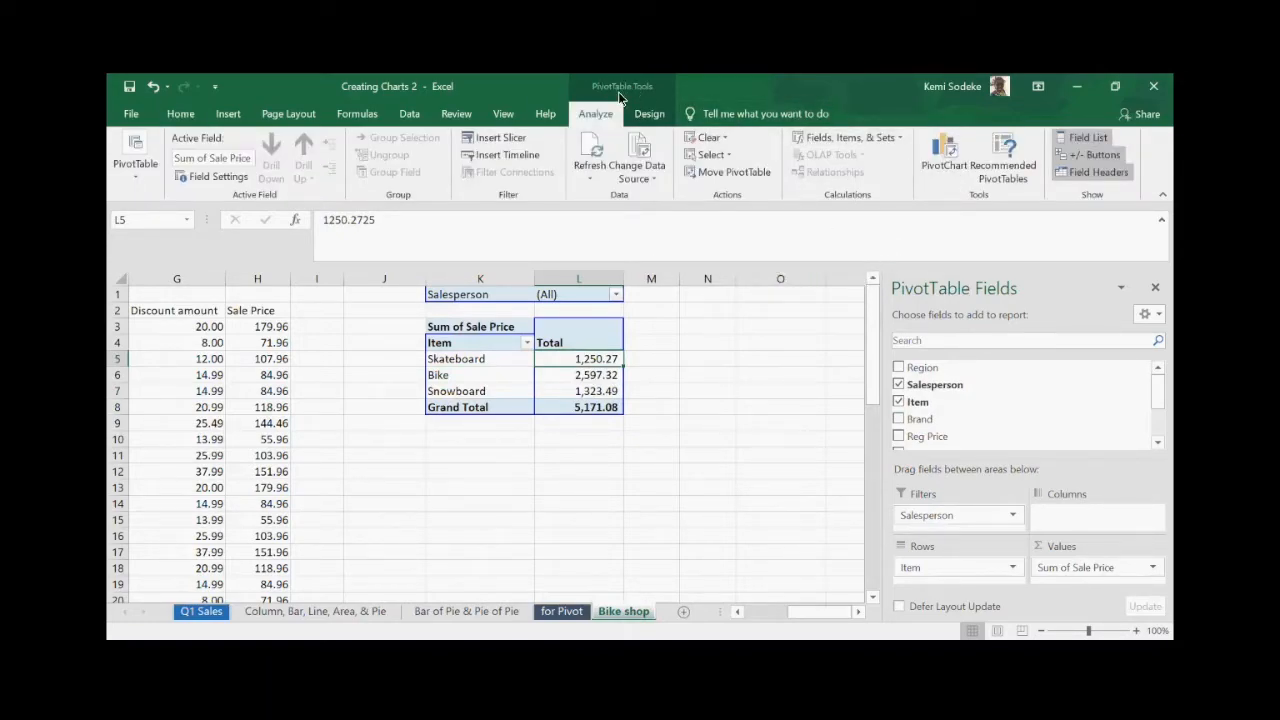
pyautogui.click(950, 155)
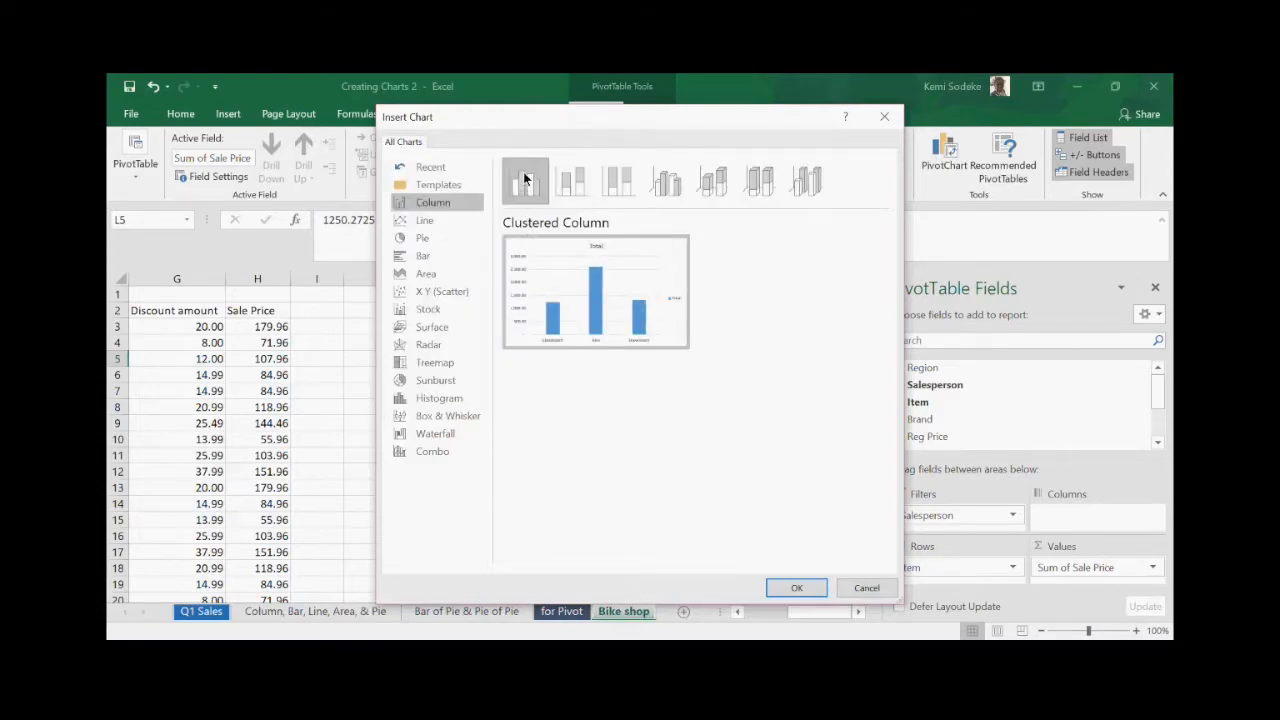
pyautogui.click(786, 586)
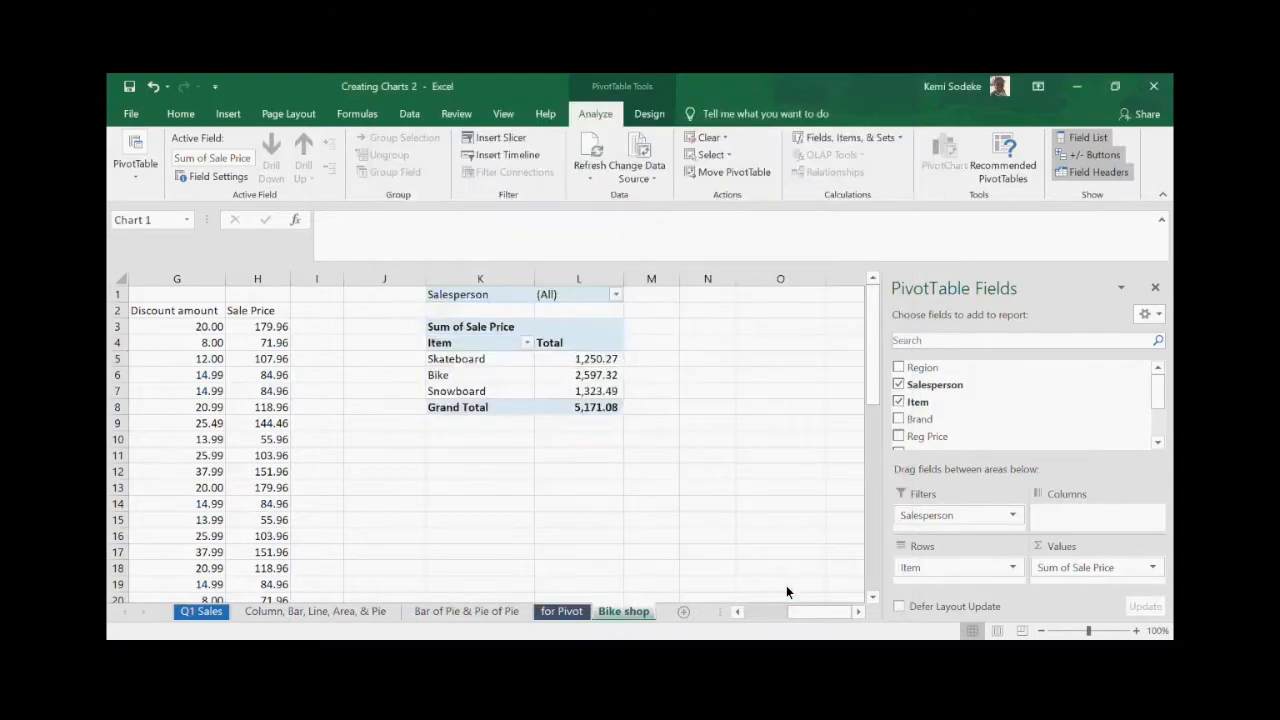
pyautogui.click(1155, 287)
pyautogui.moveTo(415, 345); pyautogui.dragTo(772, 313)
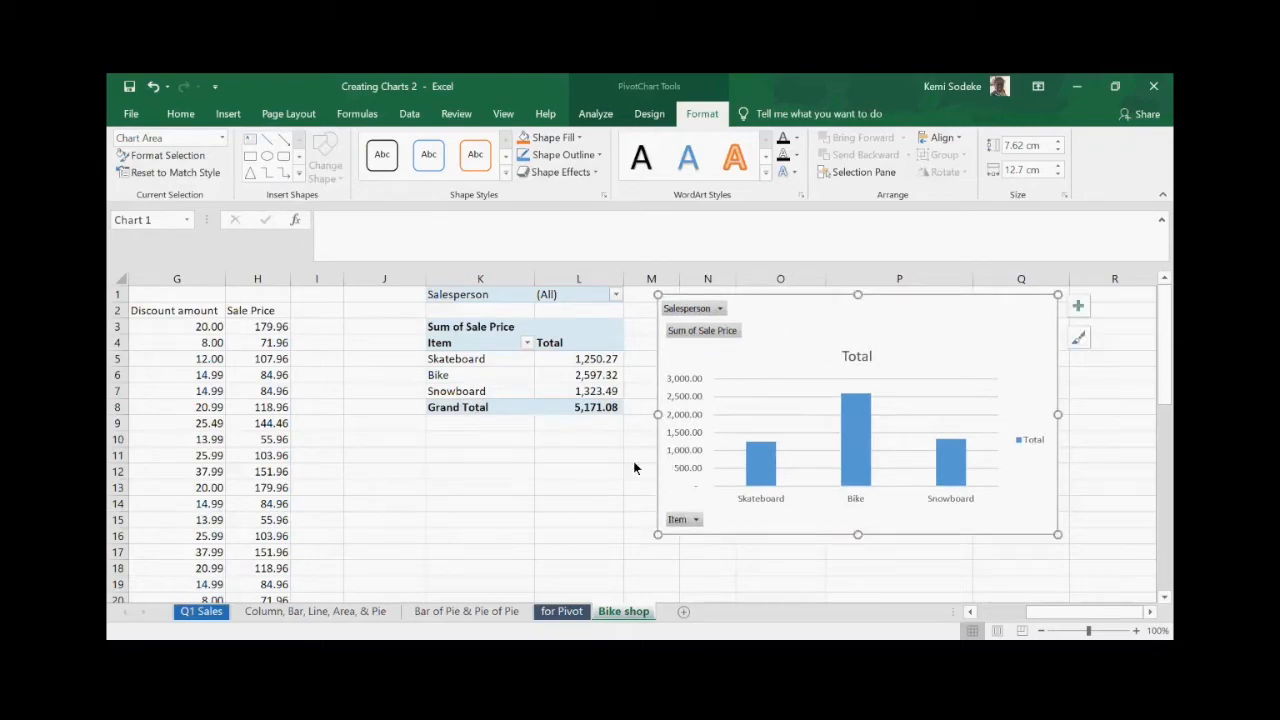
pyautogui.click(498, 376)
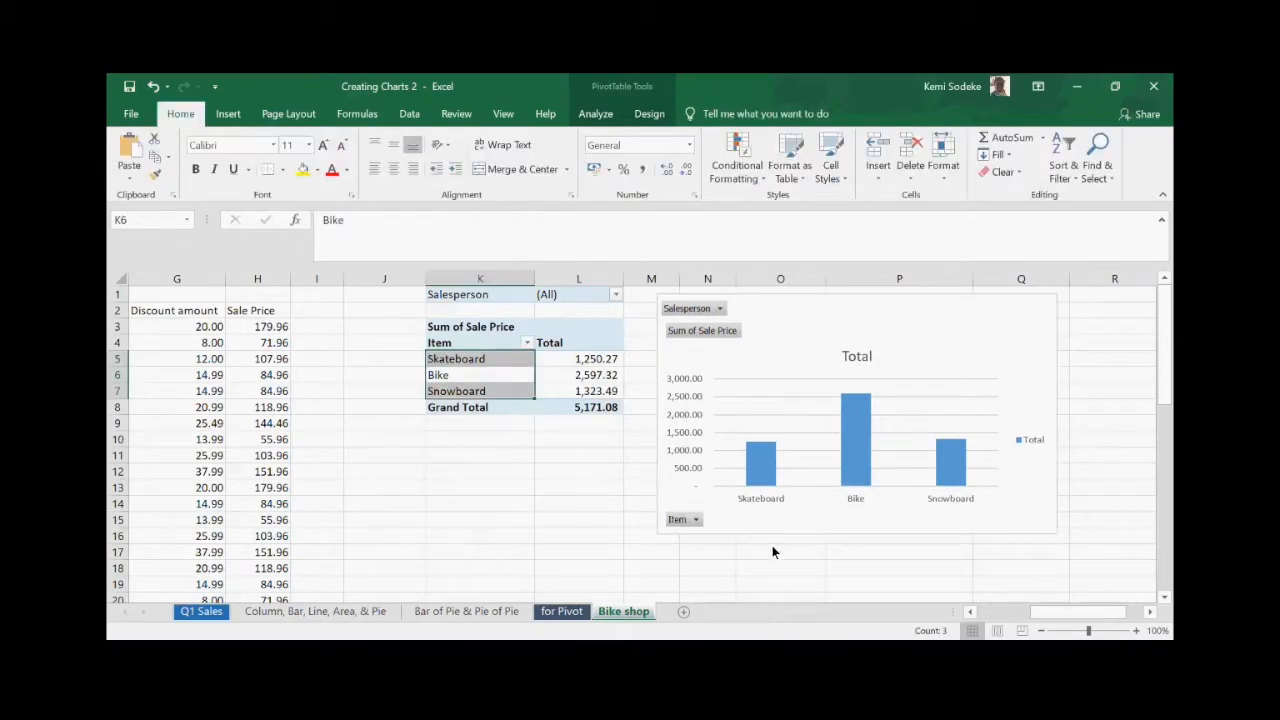
# - Move the PivotChart beneath the pivot table and shrink it
pyautogui.click(595, 113)
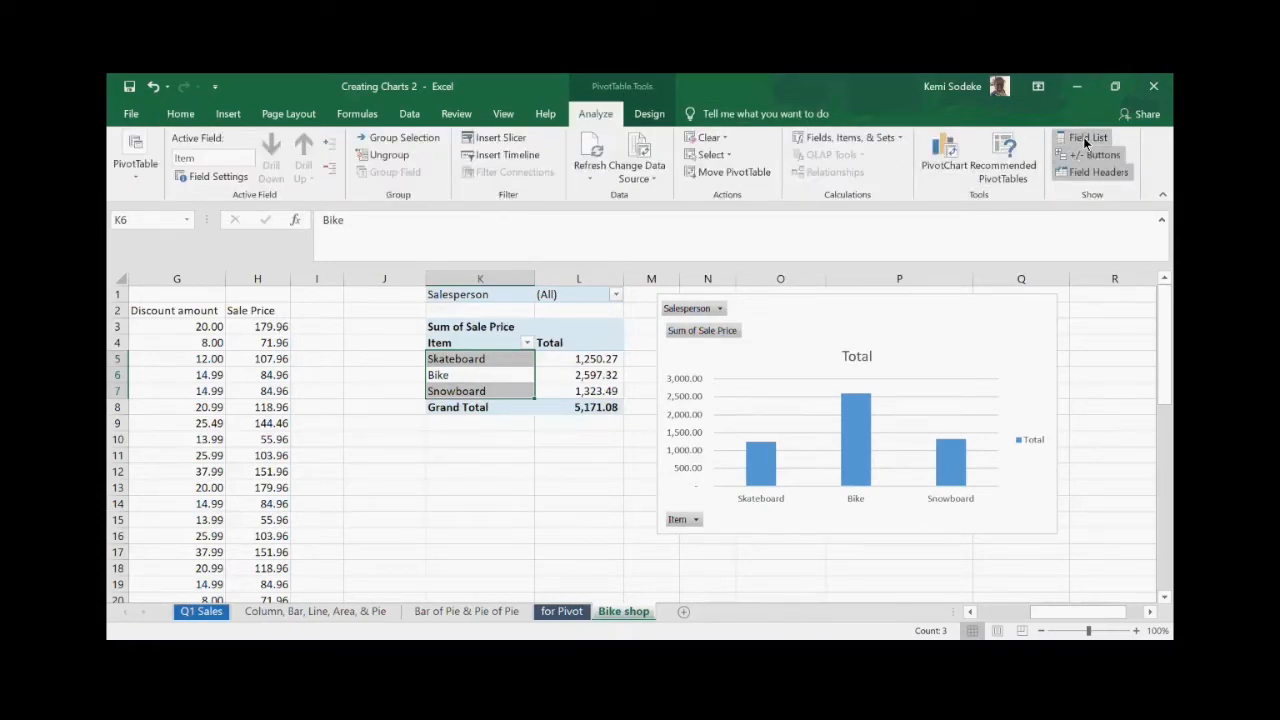
pyautogui.moveTo(796, 319); pyautogui.dragTo(535, 445)
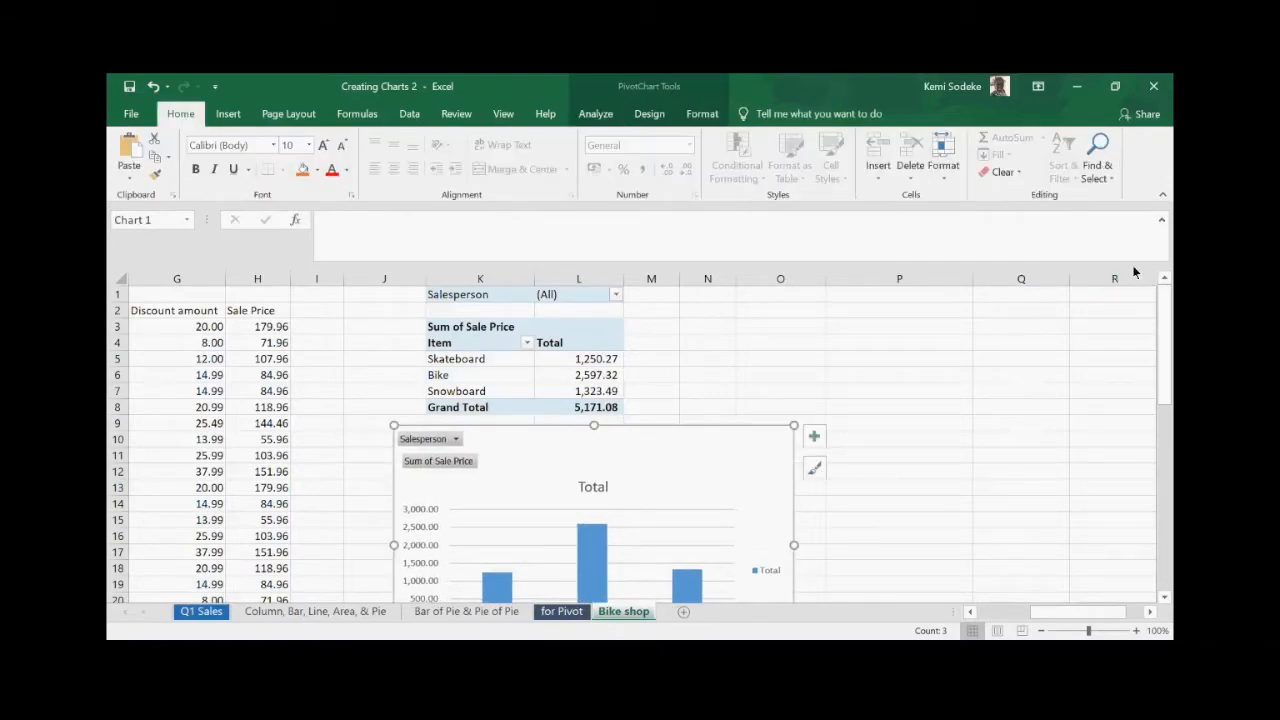
pyautogui.click(1161, 220)
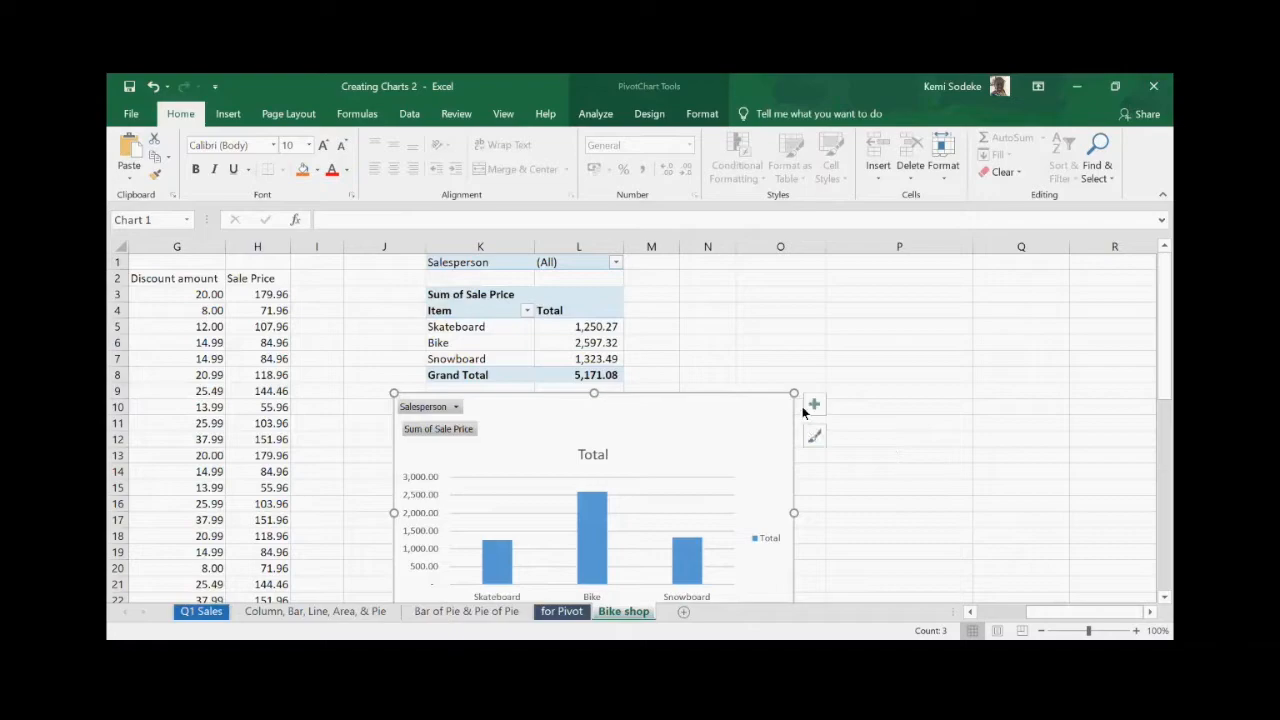
pyautogui.moveTo(794, 393)
pyautogui.mouseDown()
pyautogui.moveTo(766, 422)
pyautogui.moveTo(747, 410)
pyautogui.mouseUp()
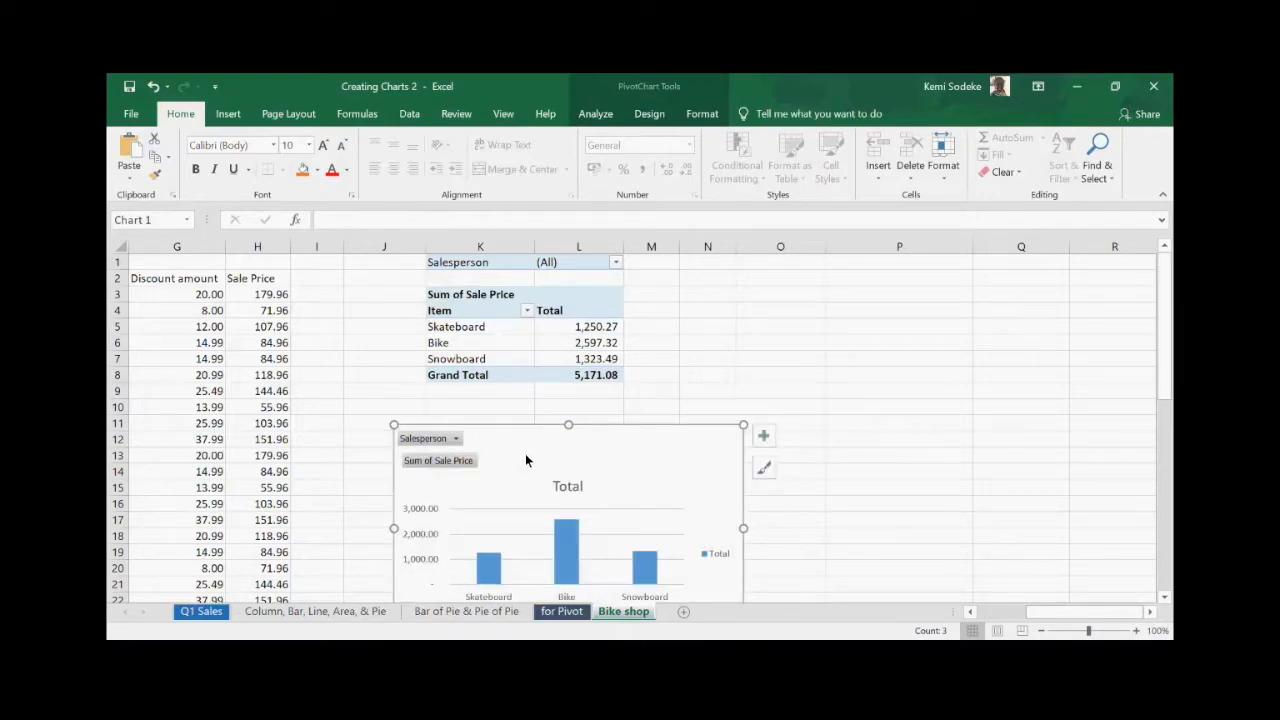
# - Return to the pivot table and reopen its field list
pyautogui.press('Escape')
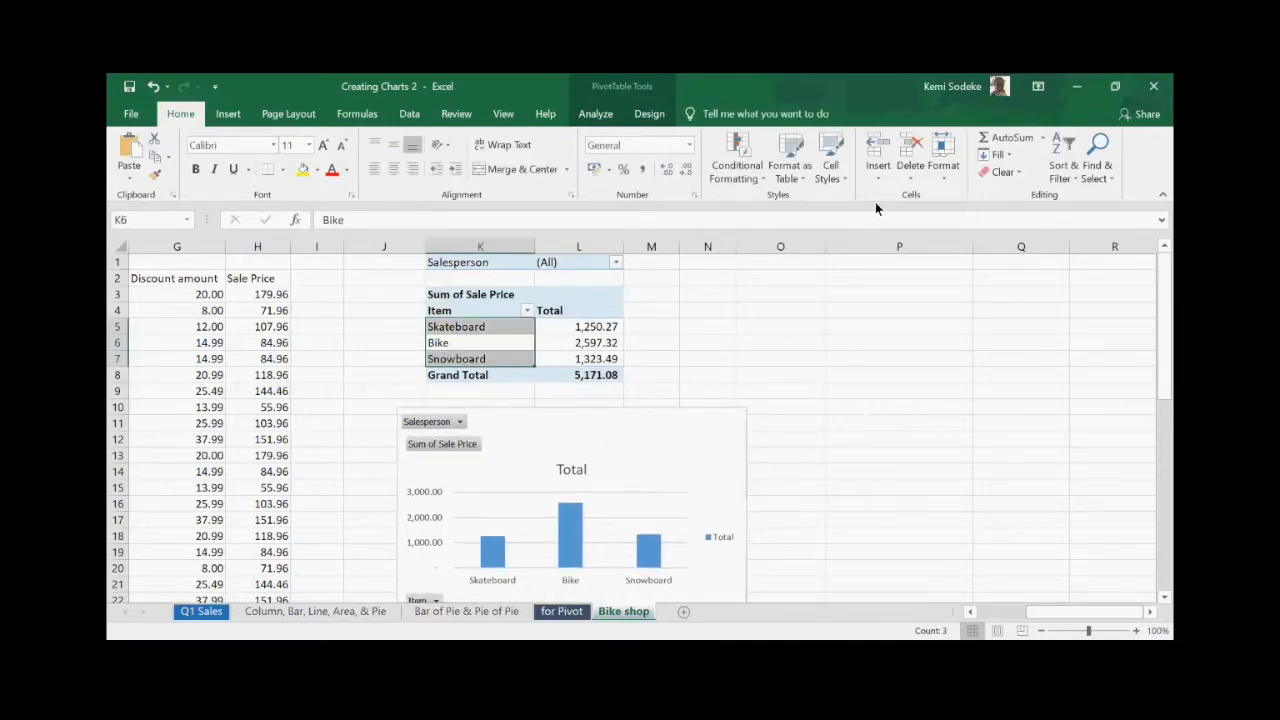
pyautogui.click(615, 86)
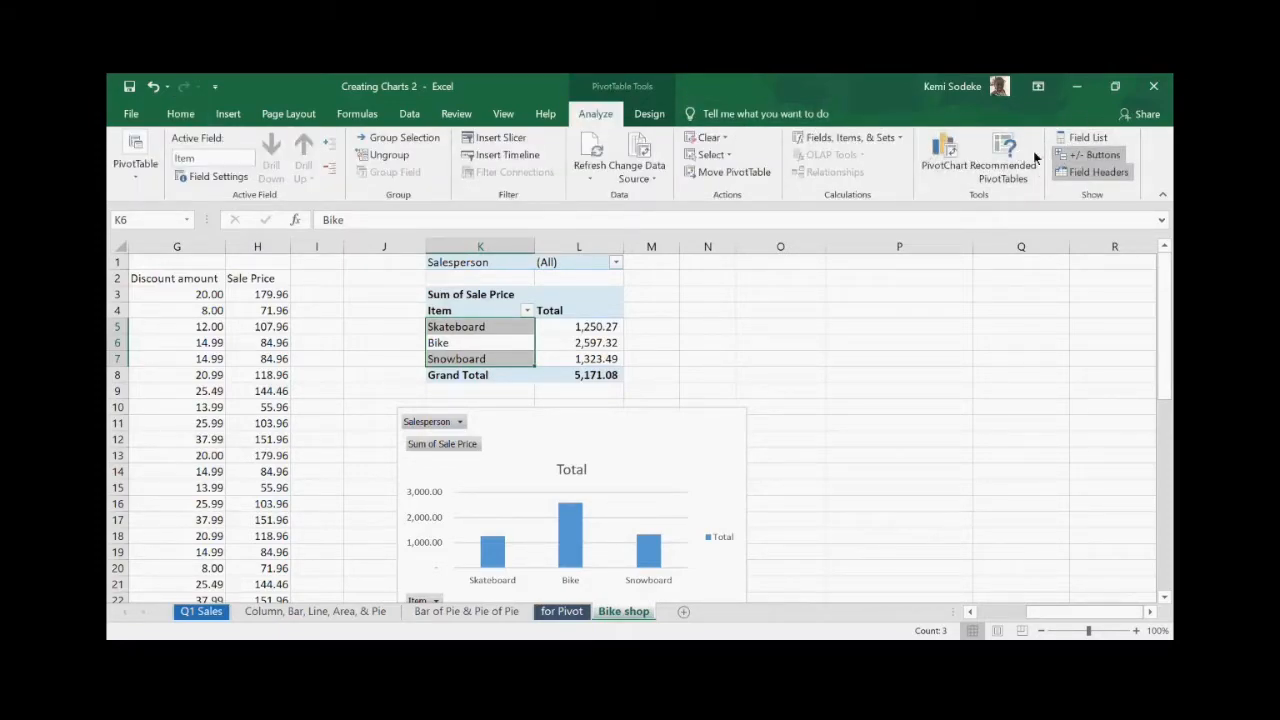
pyautogui.click(1083, 140)
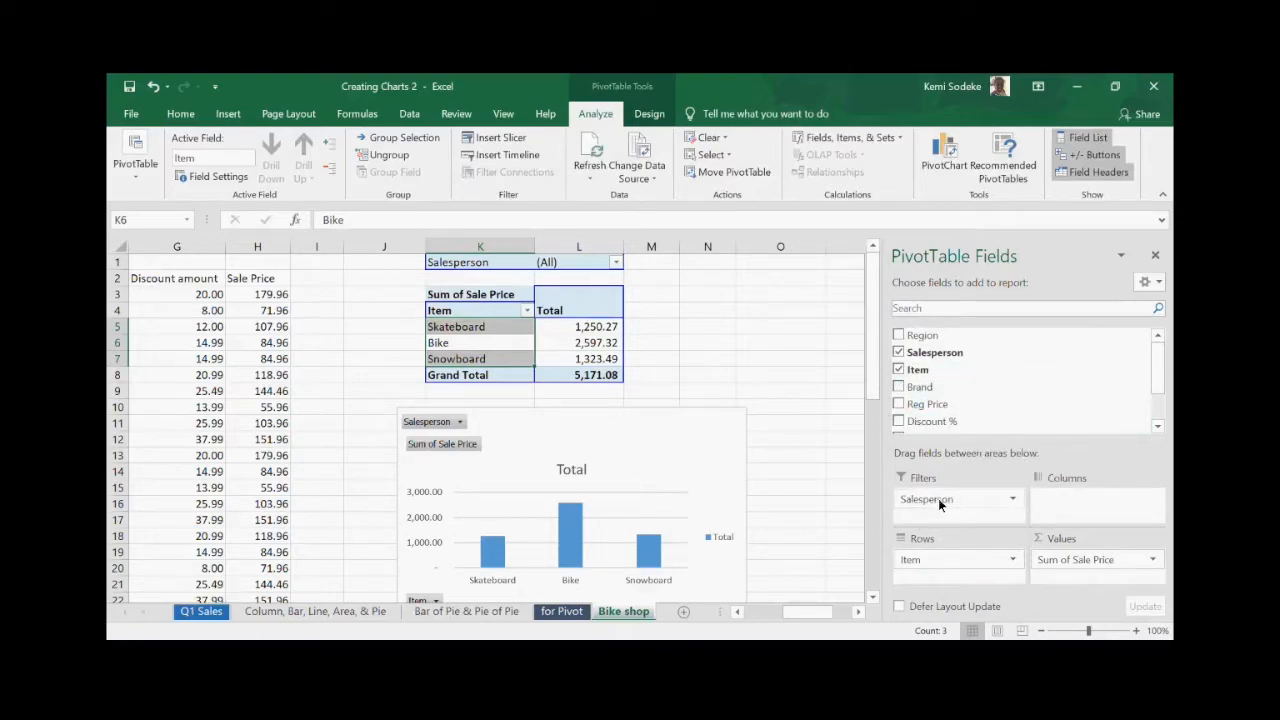
# - Move Salesperson from Filters to Rows, then remove it so only Item totals remain
pyautogui.moveTo(926, 499); pyautogui.dragTo(943, 559)
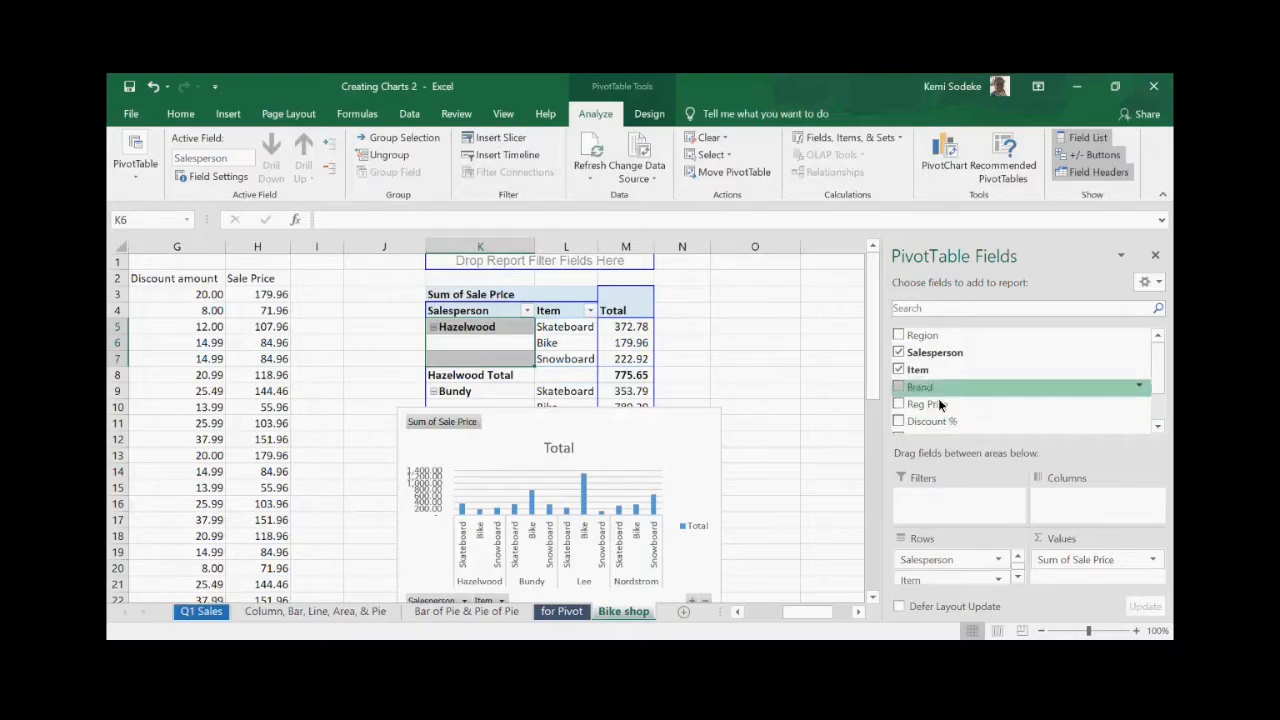
pyautogui.click(898, 352)
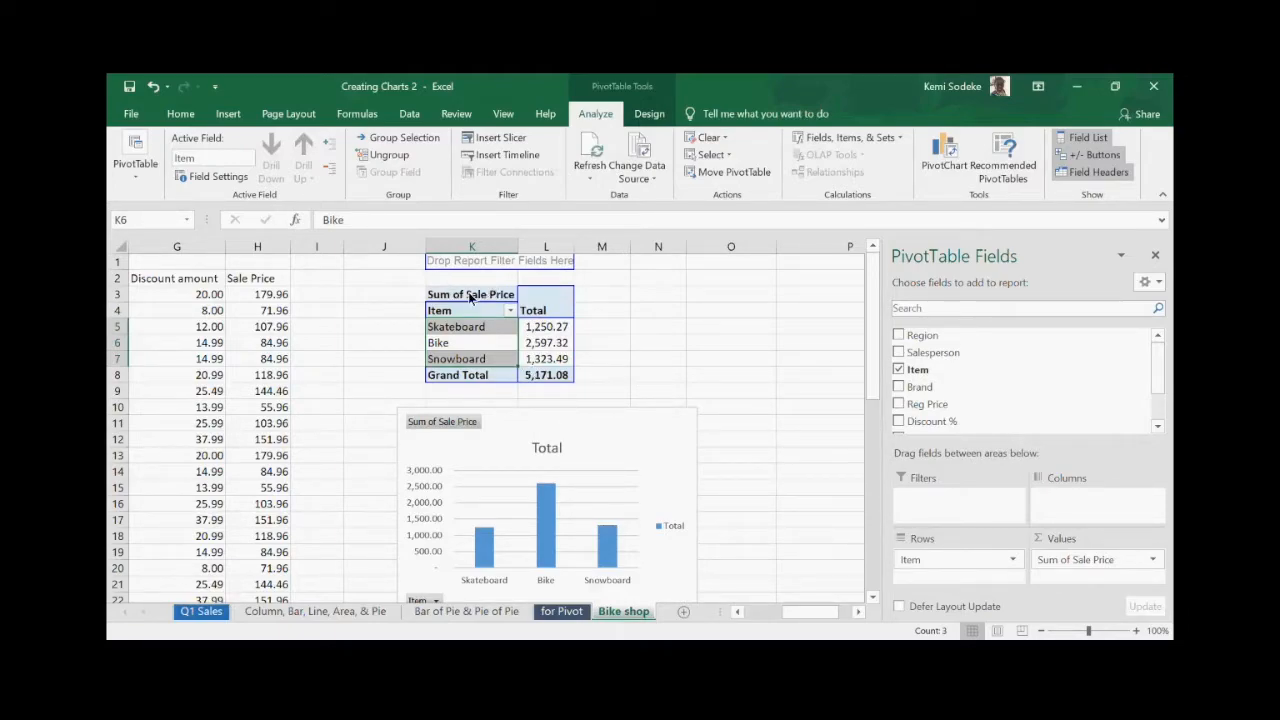
# - Delete the PivotChart and reselect the Item totals pivot table
pyautogui.click(775, 424)
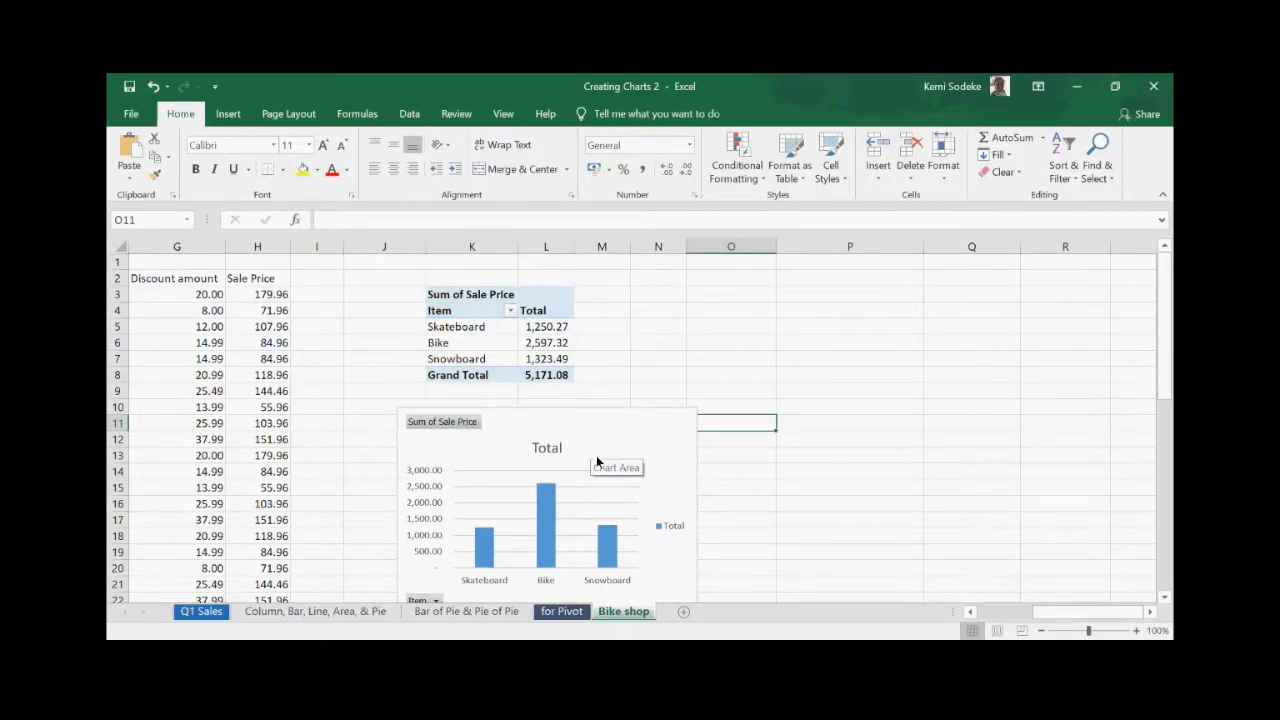
pyautogui.click(540, 425)
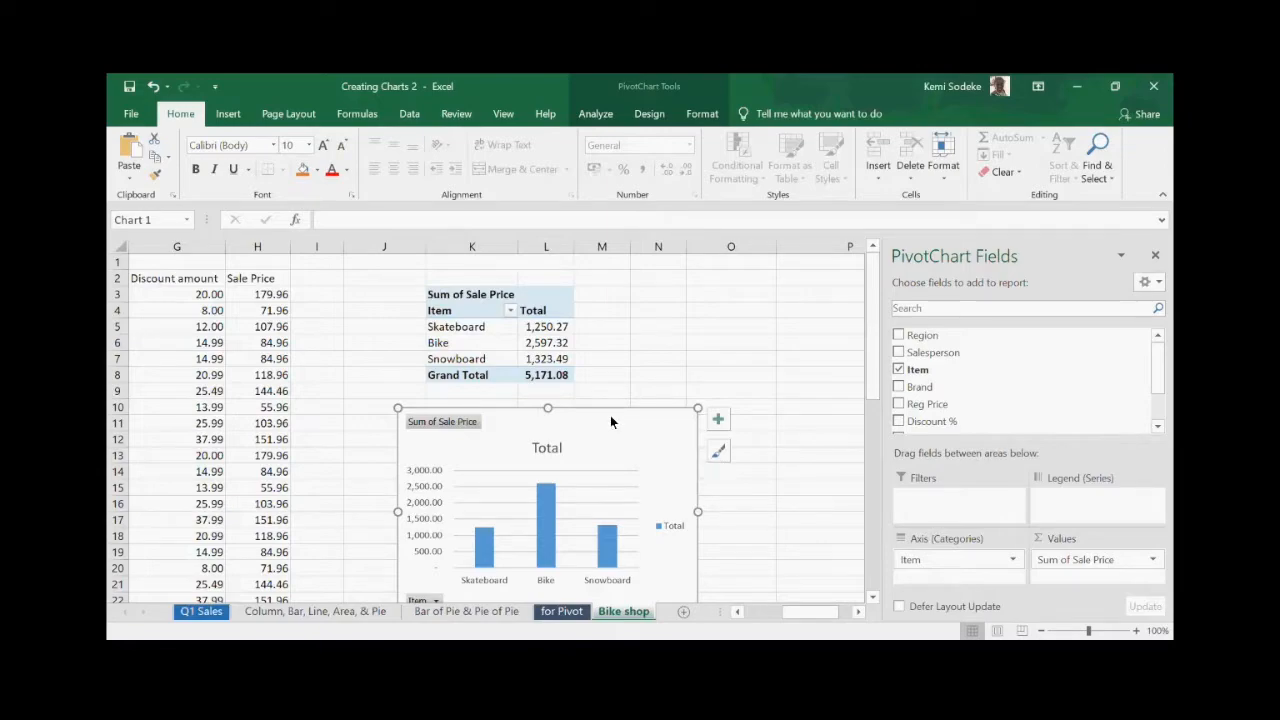
pyautogui.press('Delete')
pyautogui.click(484, 329)
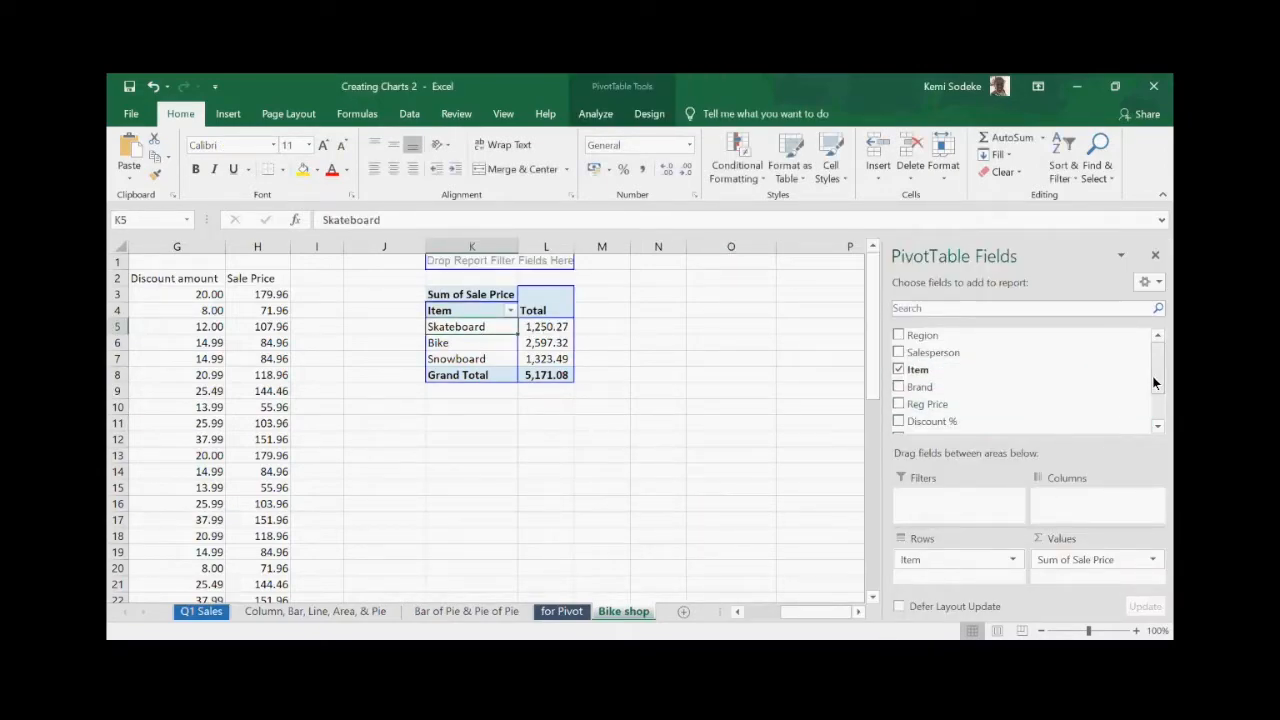
# - Put Salesperson above Item in Rows, giving per-person Skateboard, Bike, Snowboard subtotals
pyautogui.scroll(-1, 934, 352)
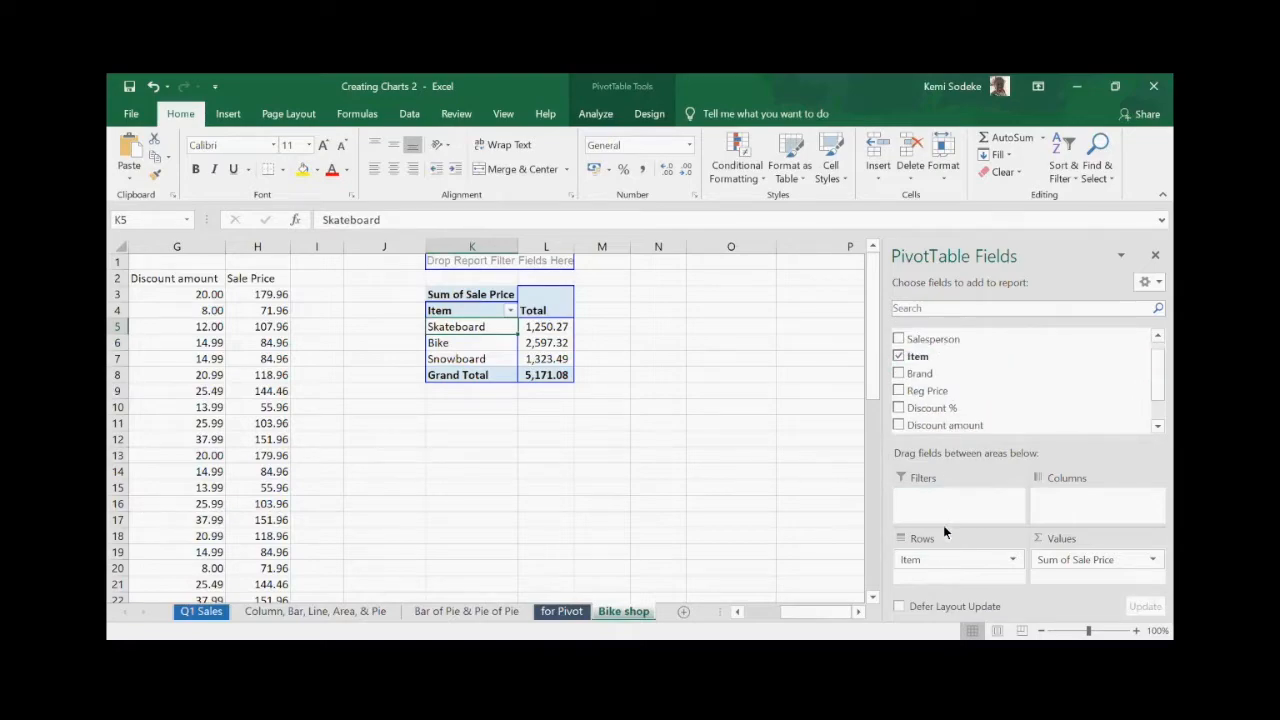
pyautogui.moveTo(934, 339); pyautogui.dragTo(942, 552)
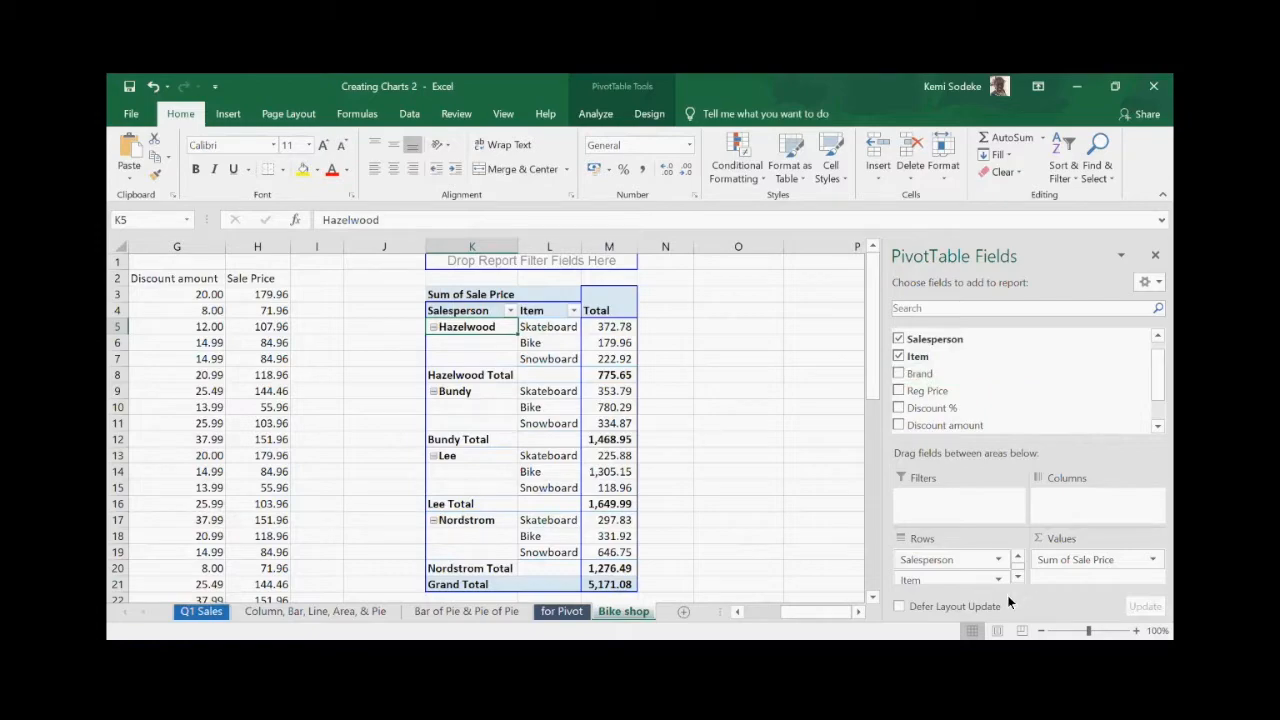
pyautogui.click(805, 478)
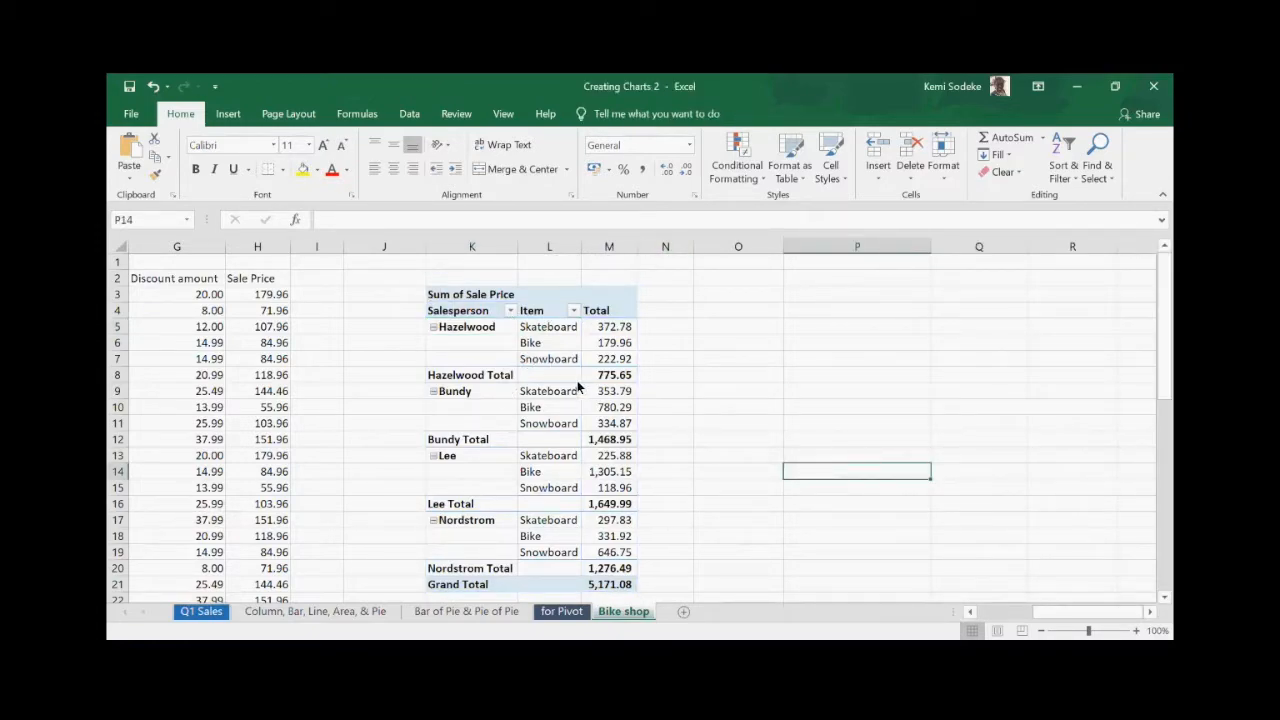
pyautogui.click(462, 328)
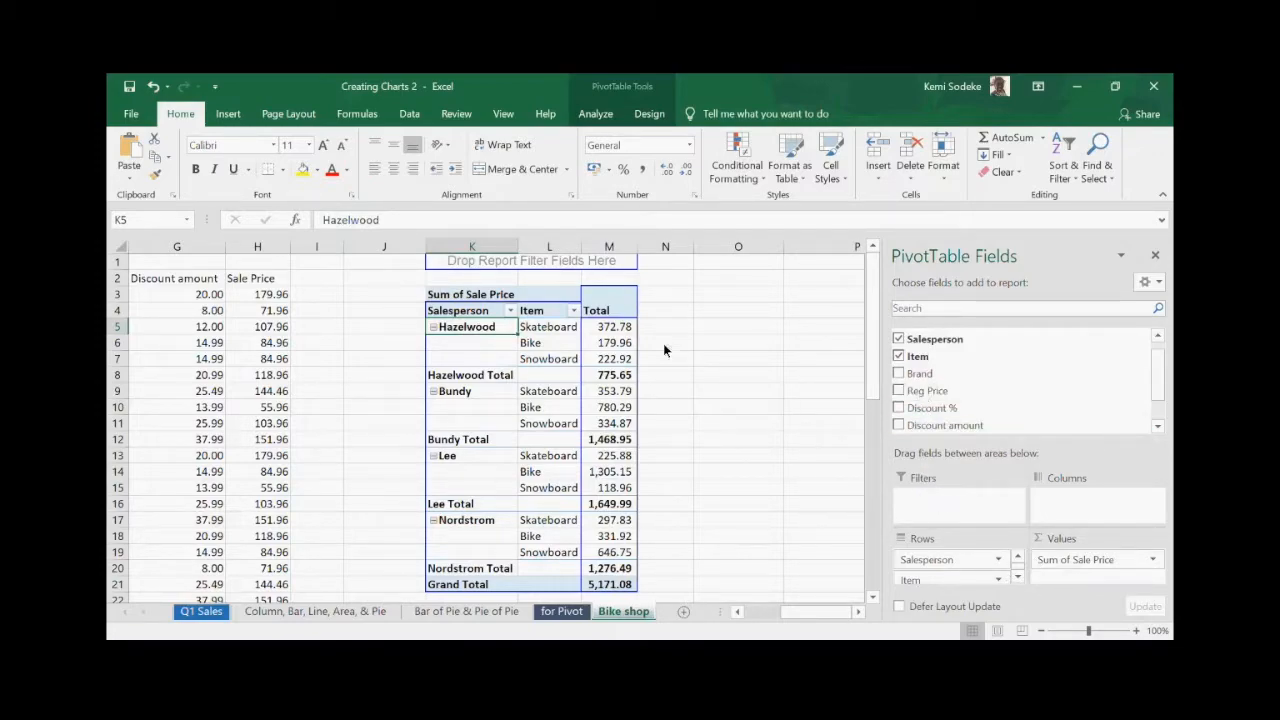
pyautogui.click(776, 430)
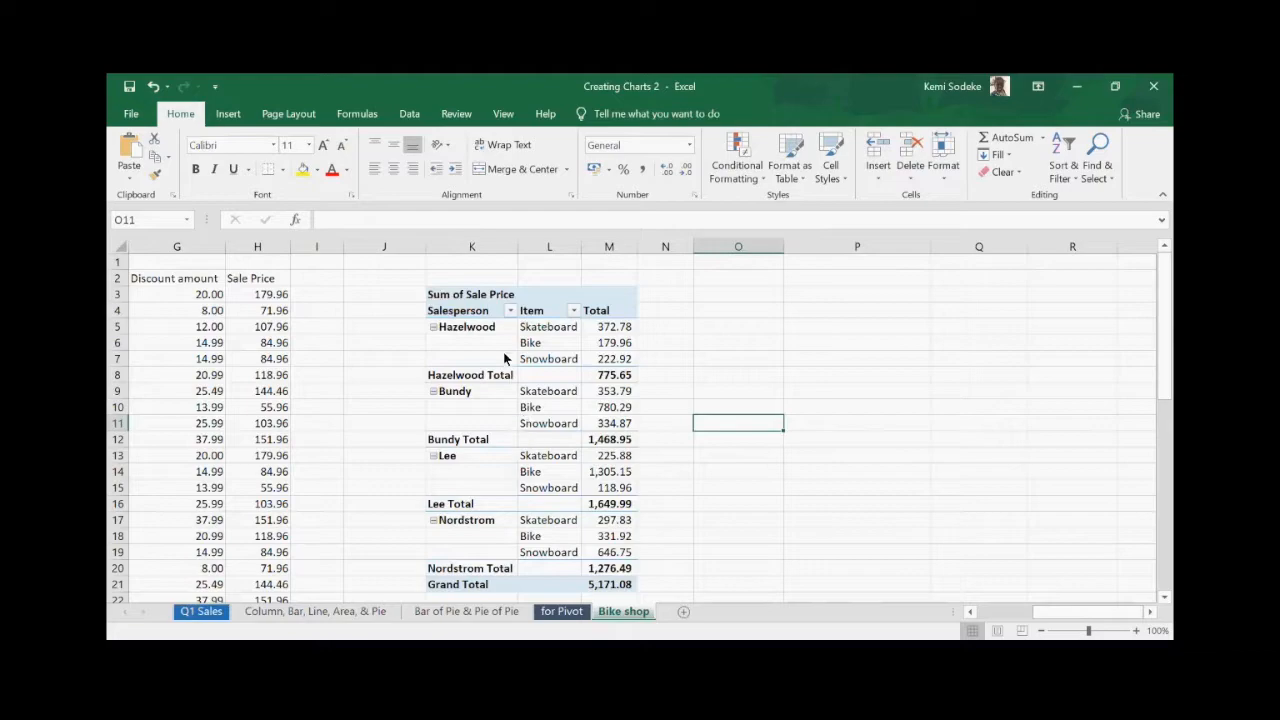
pyautogui.click(475, 342)
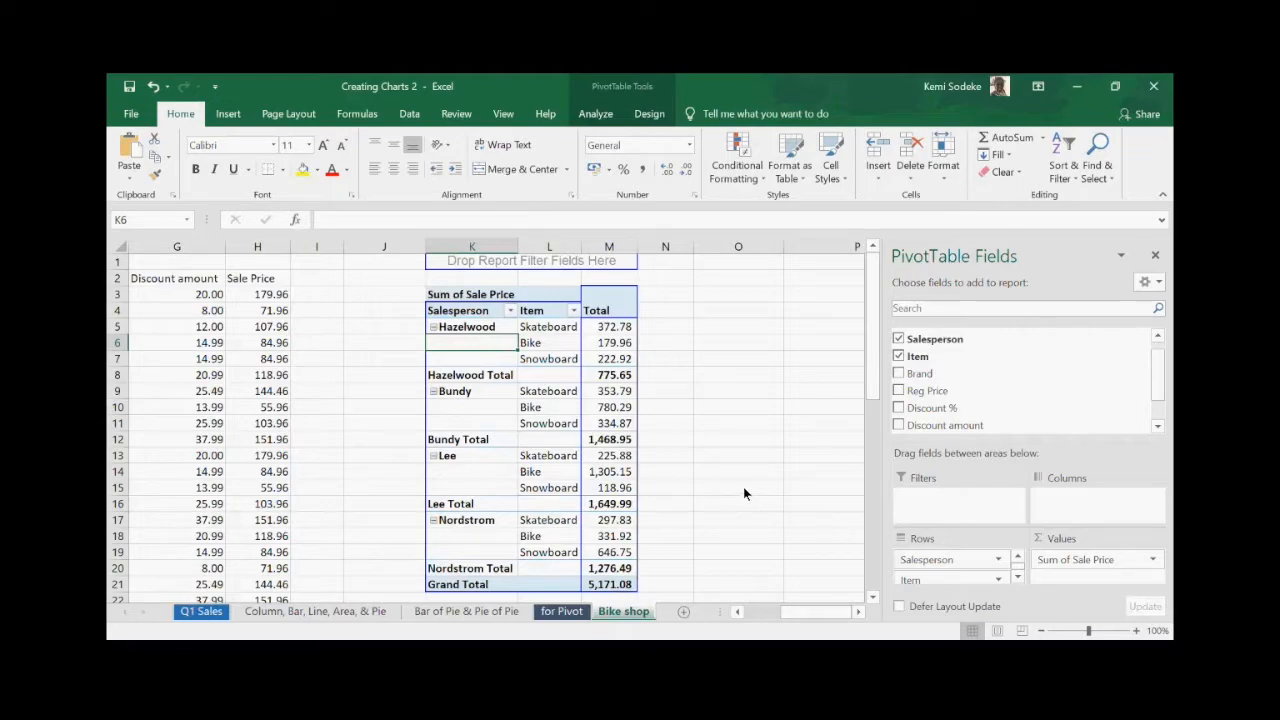
pyautogui.click(697, 310)
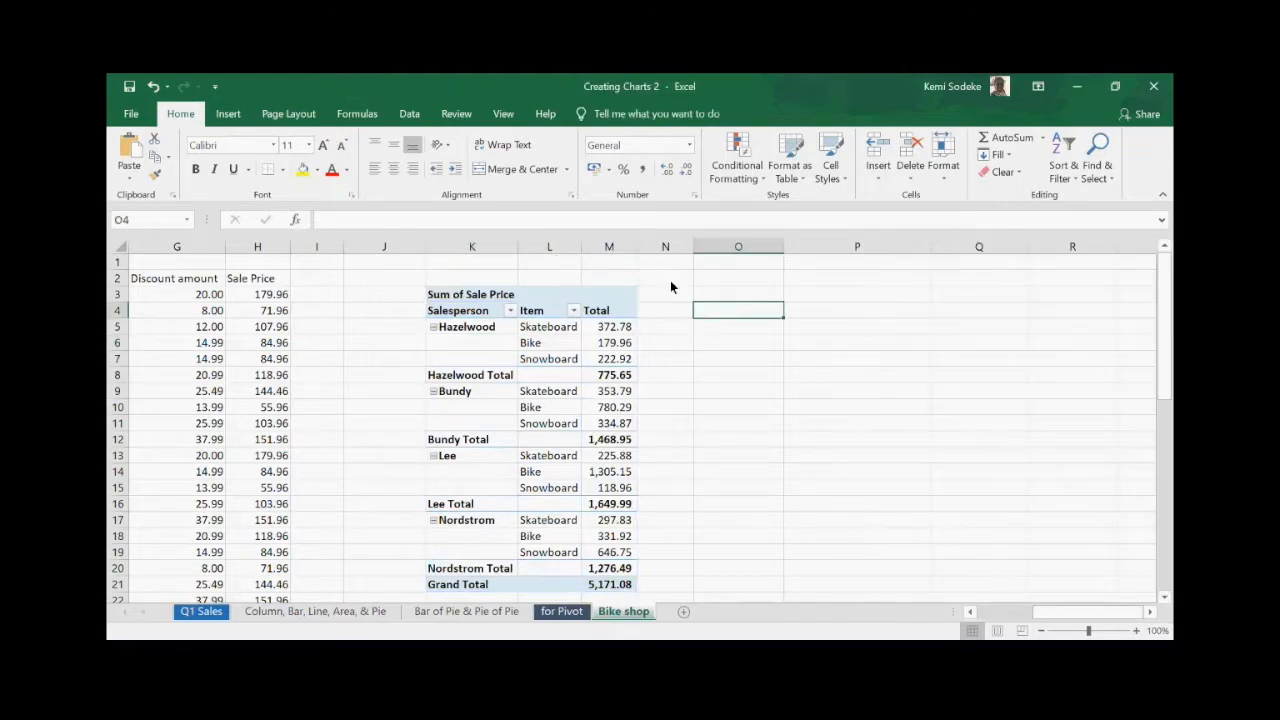
pyautogui.click(548, 296)
pyautogui.click(634, 86)
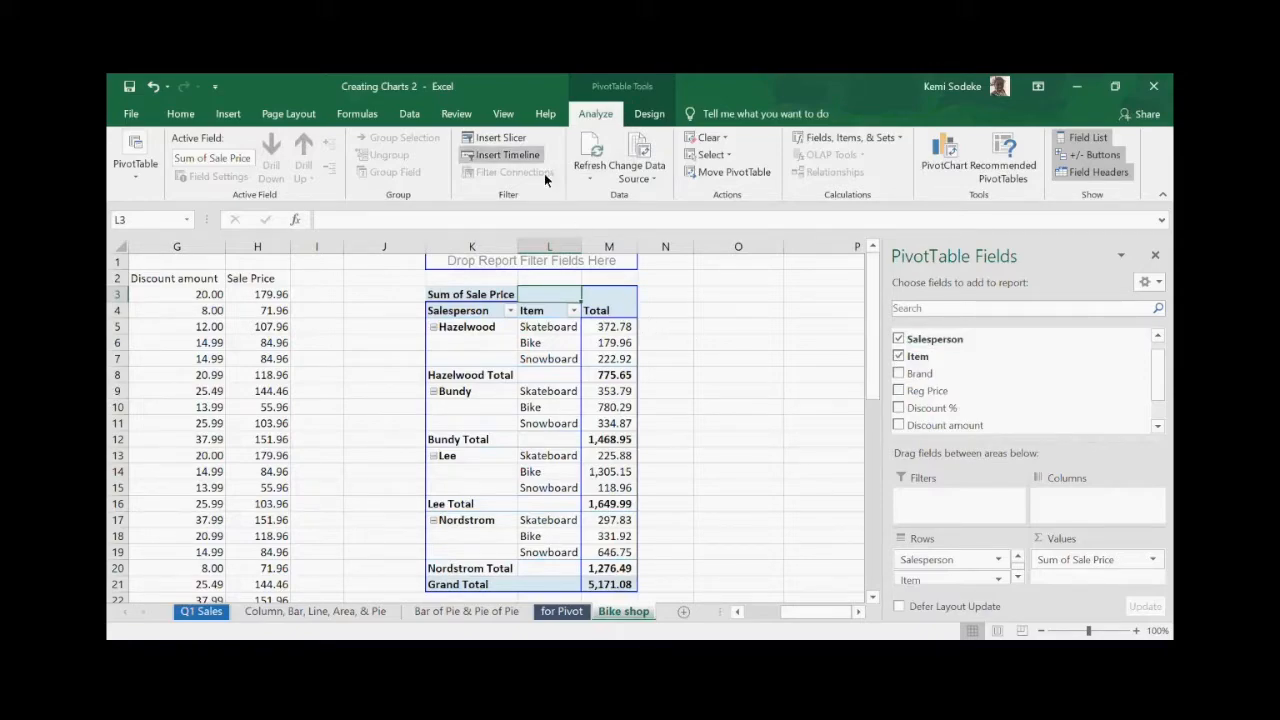
# - Add a Salesperson slicer to the pivot table and place it to the right of the totals
pyautogui.click(506, 138)
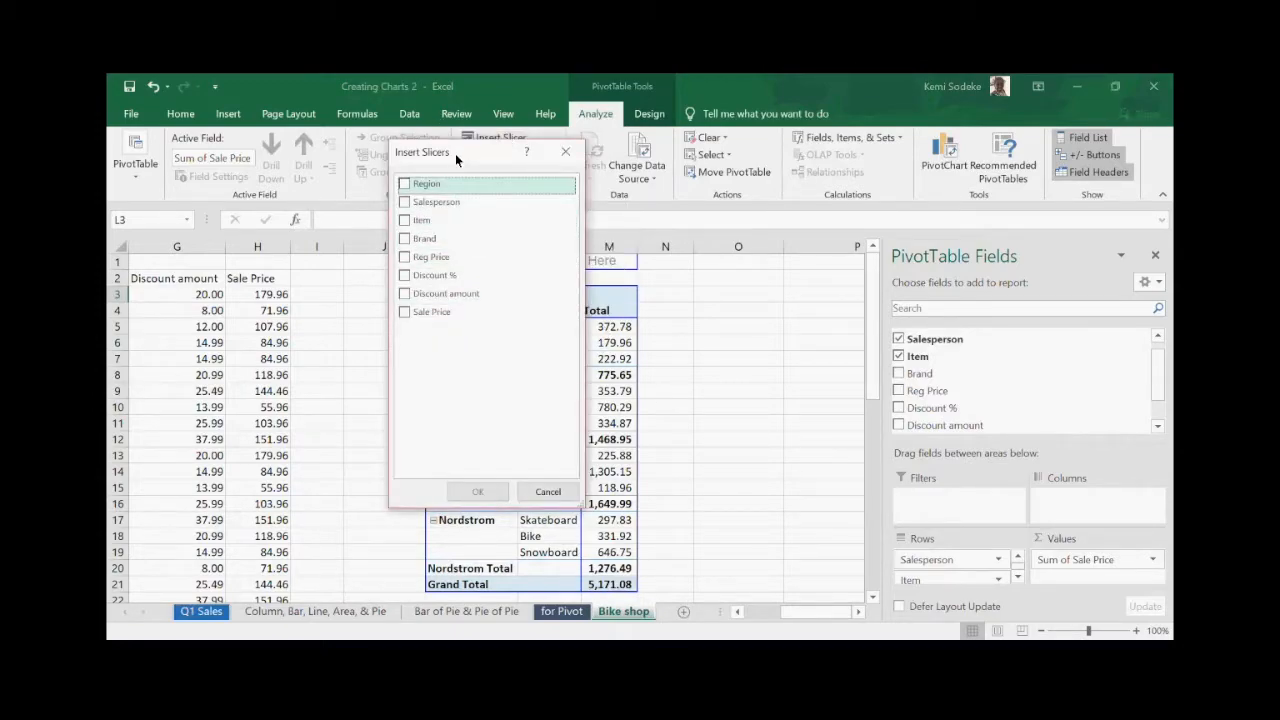
pyautogui.moveTo(459, 150); pyautogui.dragTo(742, 288)
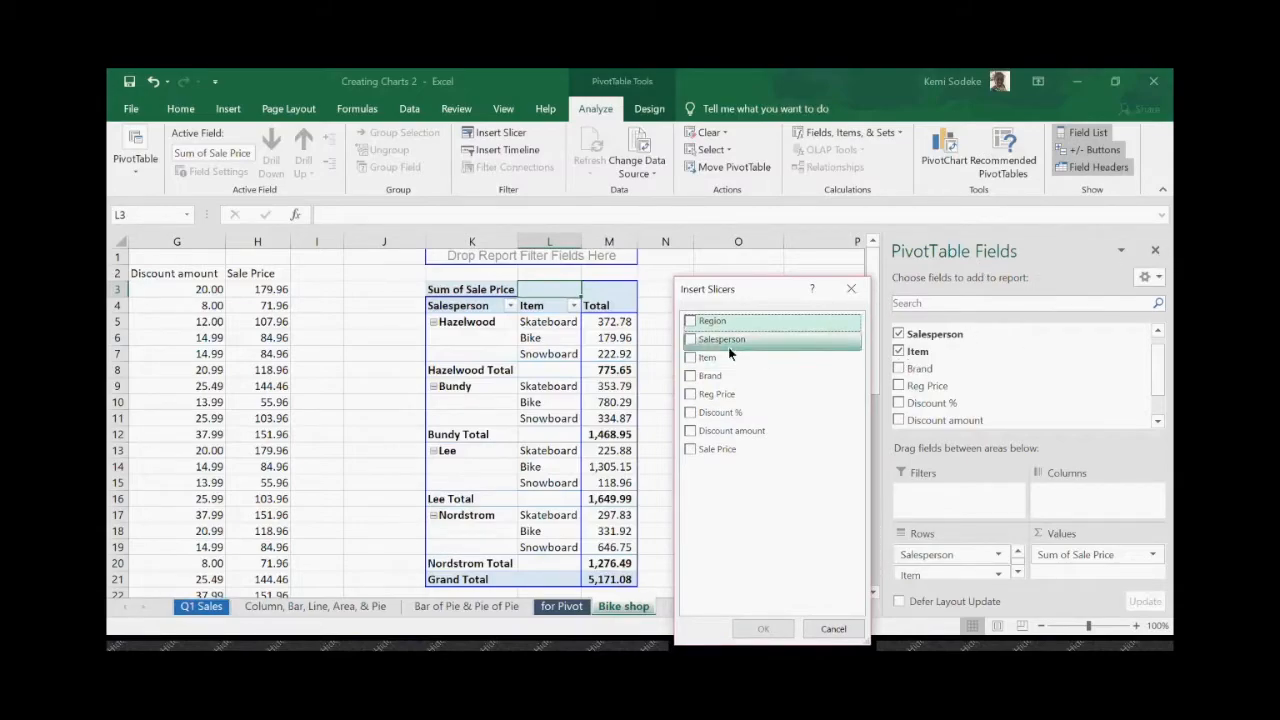
pyautogui.click(692, 339)
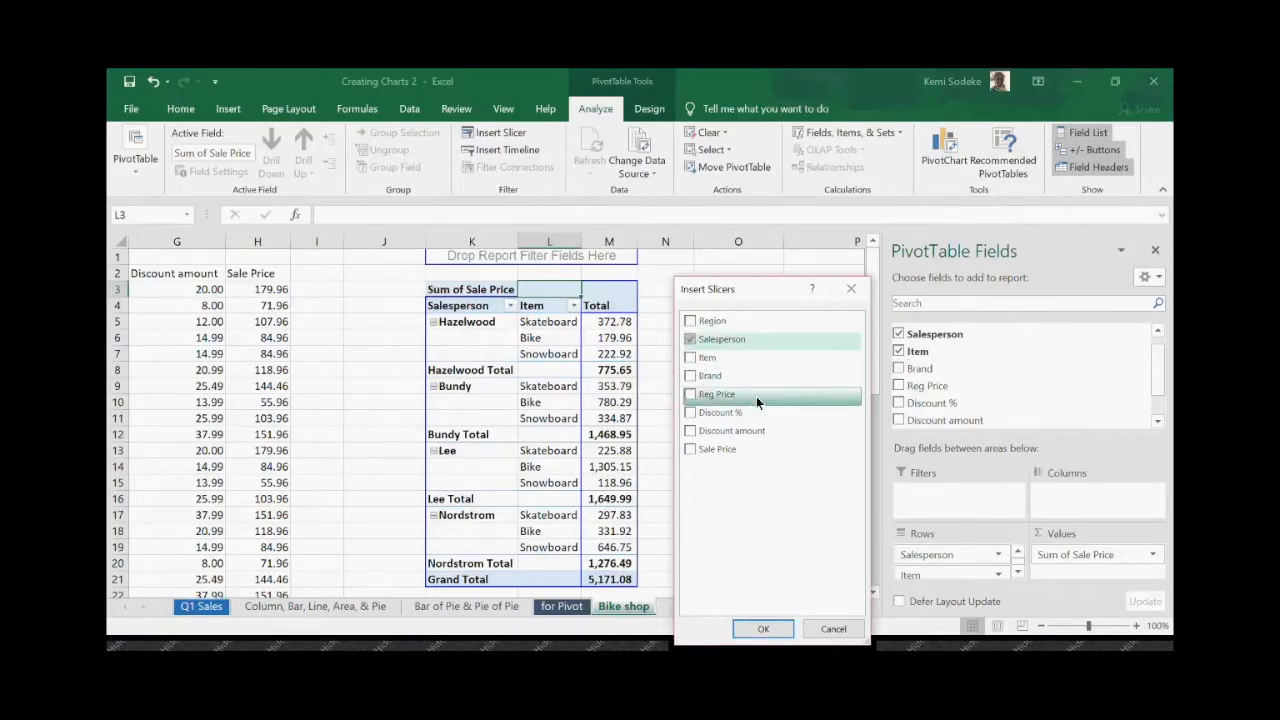
pyautogui.click(763, 628)
pyautogui.click(743, 455)
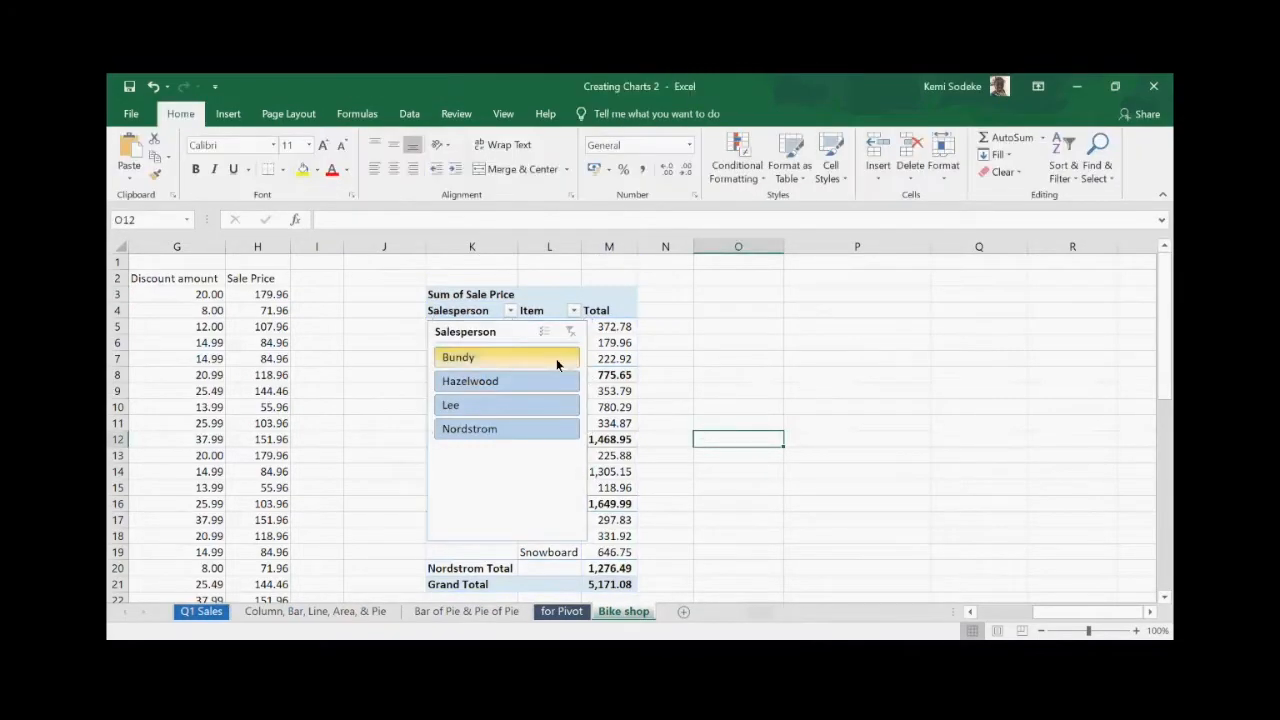
pyautogui.moveTo(520, 331); pyautogui.dragTo(804, 298)
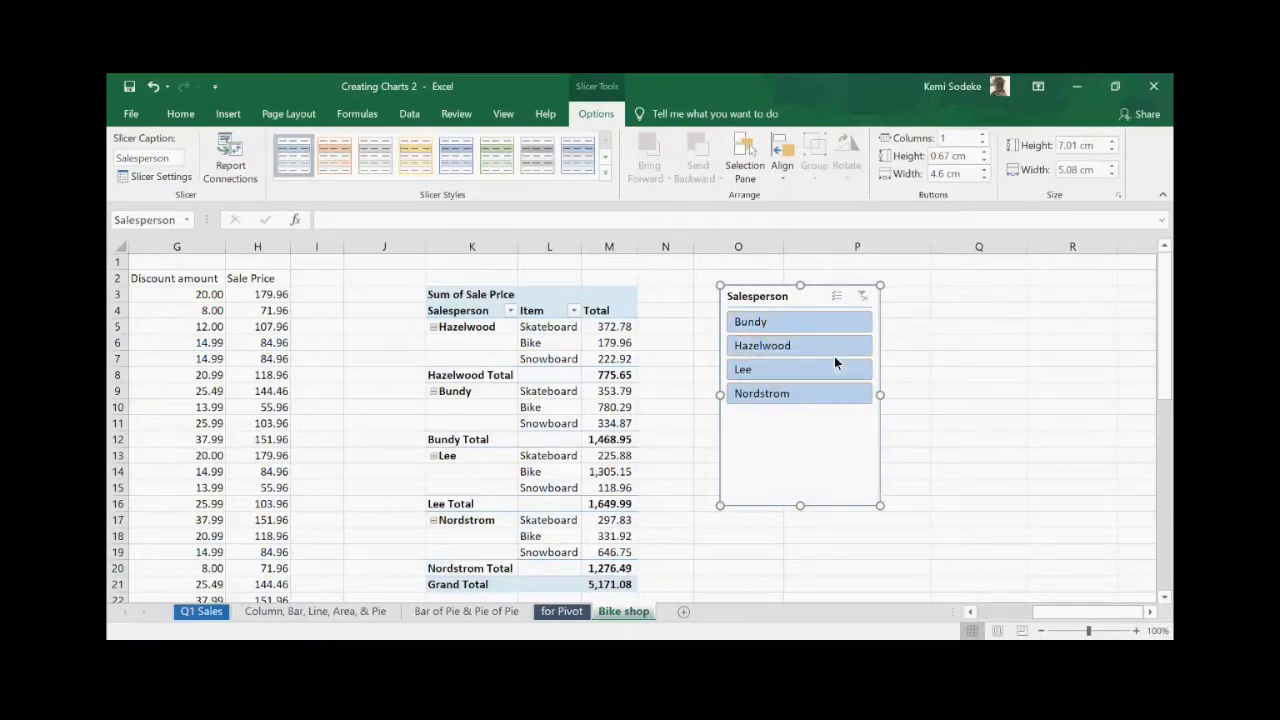
# - Filter the pivot table to Bundy, then Lee, then Nordstrom, and delete the Salesperson slicer
pyautogui.click(832, 324)
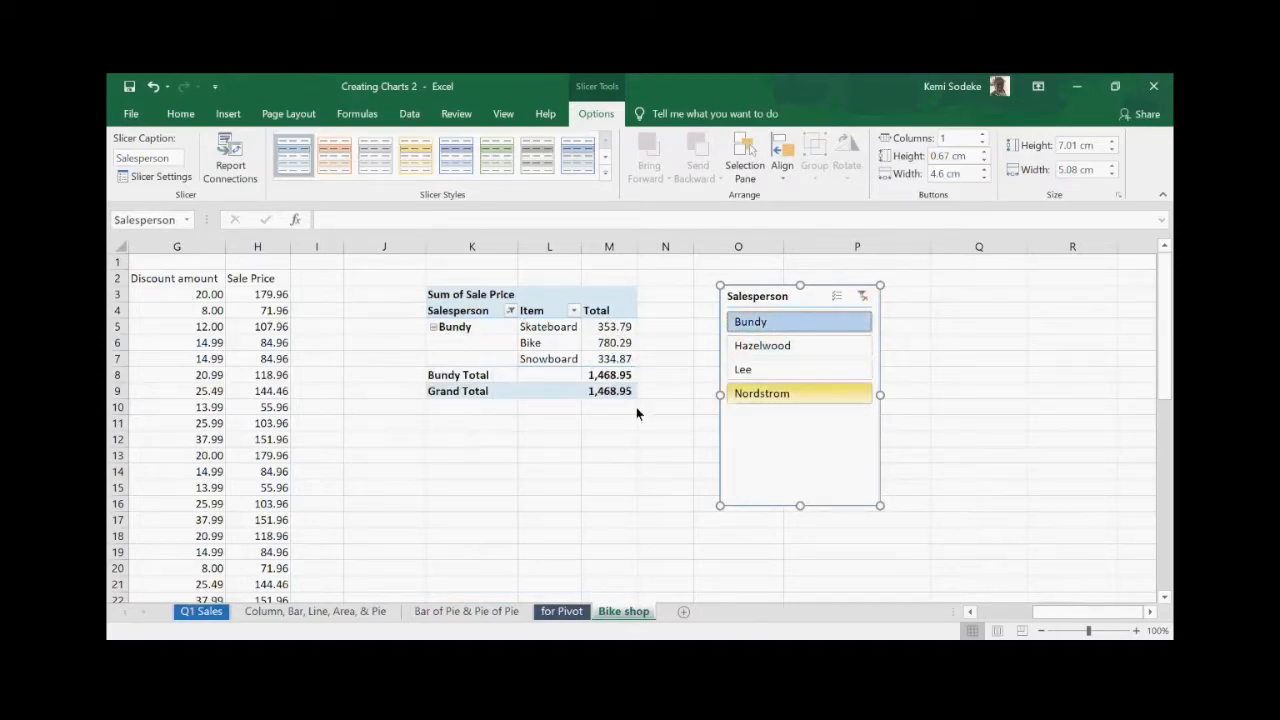
pyautogui.click(776, 372)
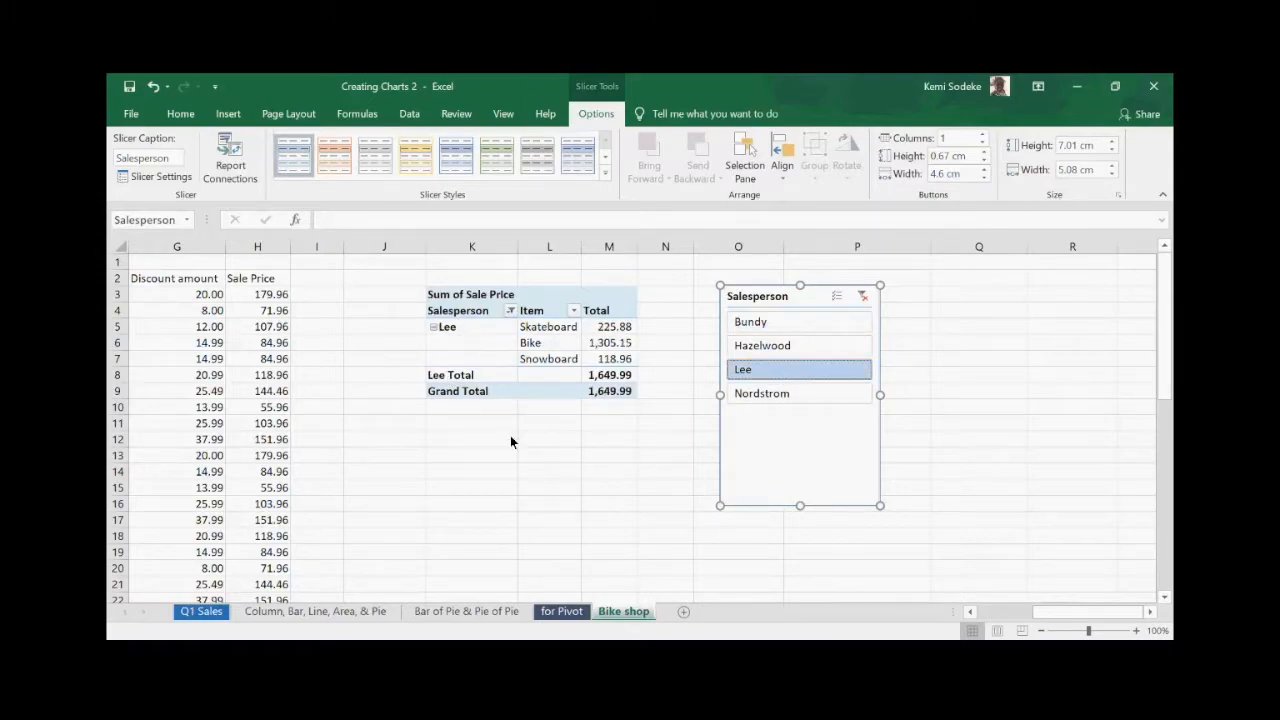
pyautogui.click(806, 395)
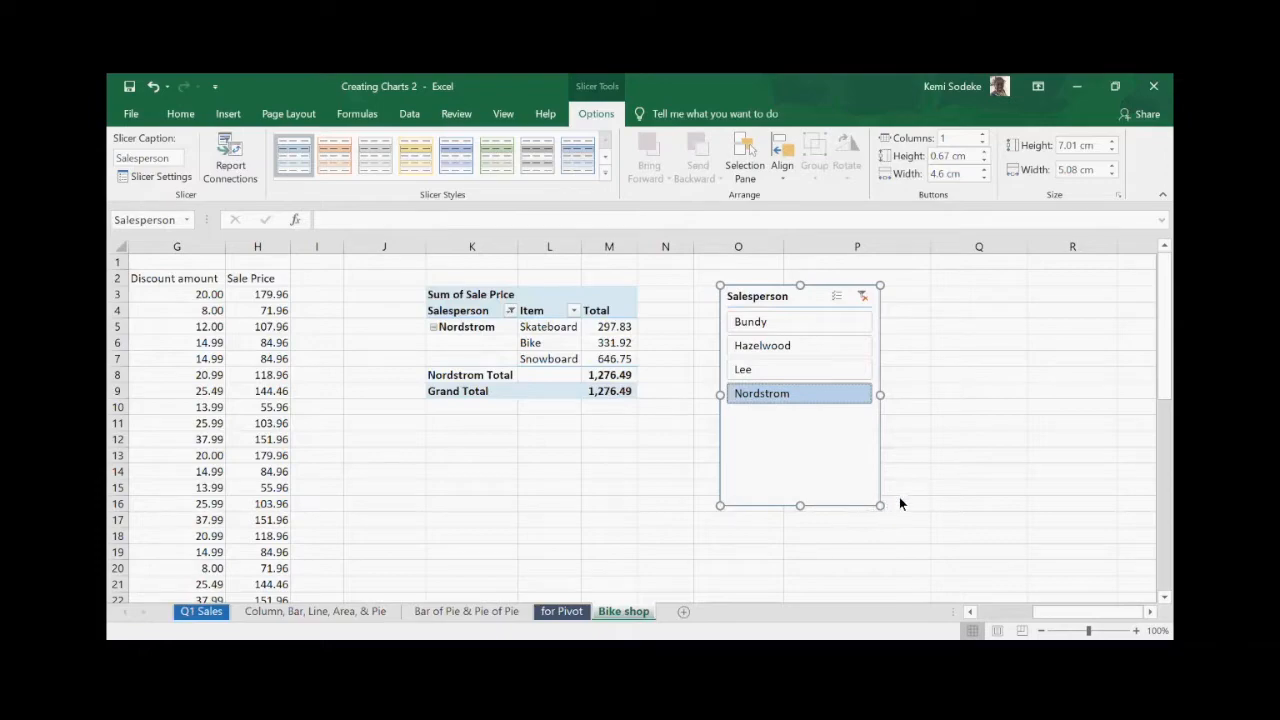
pyautogui.press('Delete')
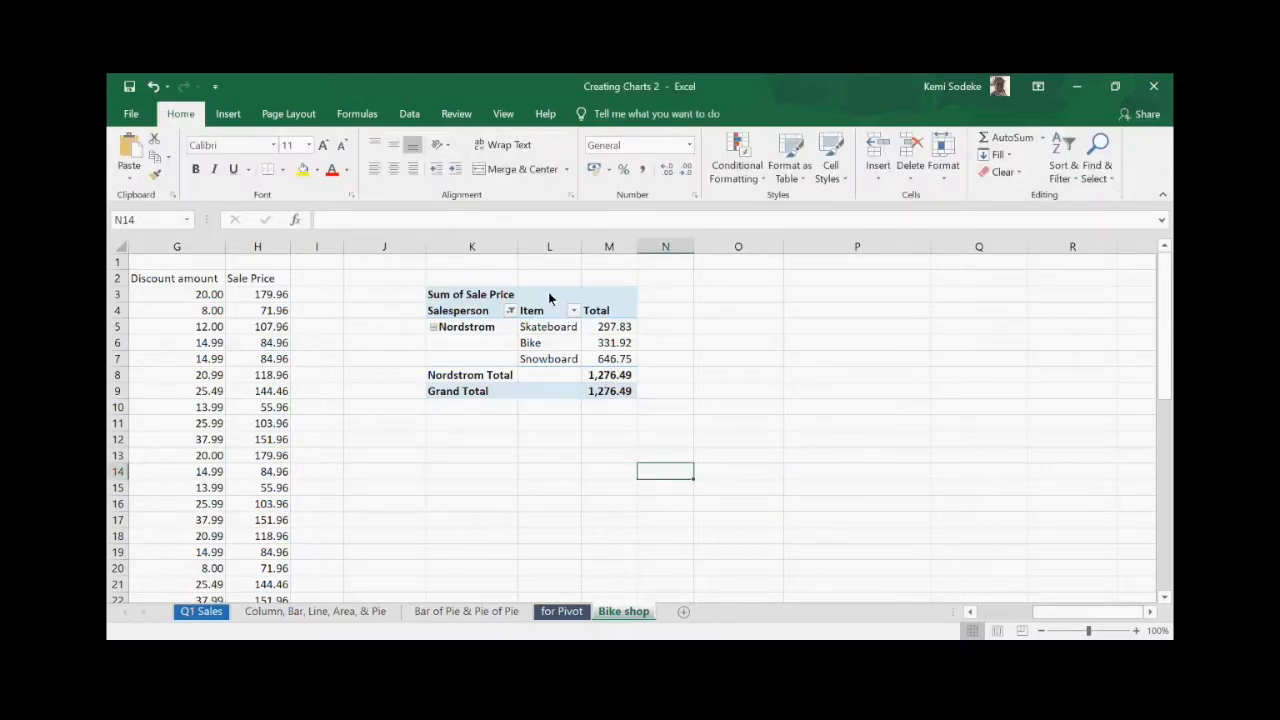
pyautogui.click(540, 296)
pyautogui.moveTo(826, 613); pyautogui.dragTo(785, 612)
pyautogui.click(857, 611)
pyautogui.click(857, 611)
pyautogui.click(857, 611)
pyautogui.click(857, 611)
pyautogui.click(688, 463)
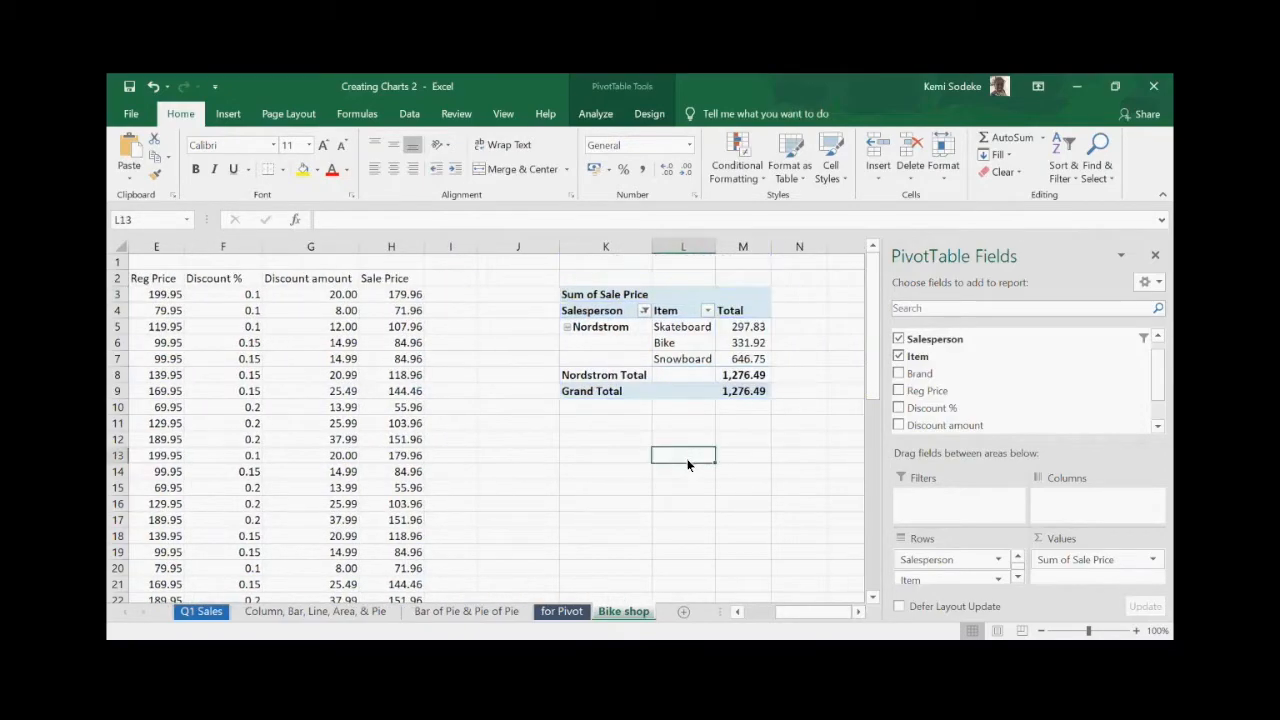
pyautogui.click(643, 312)
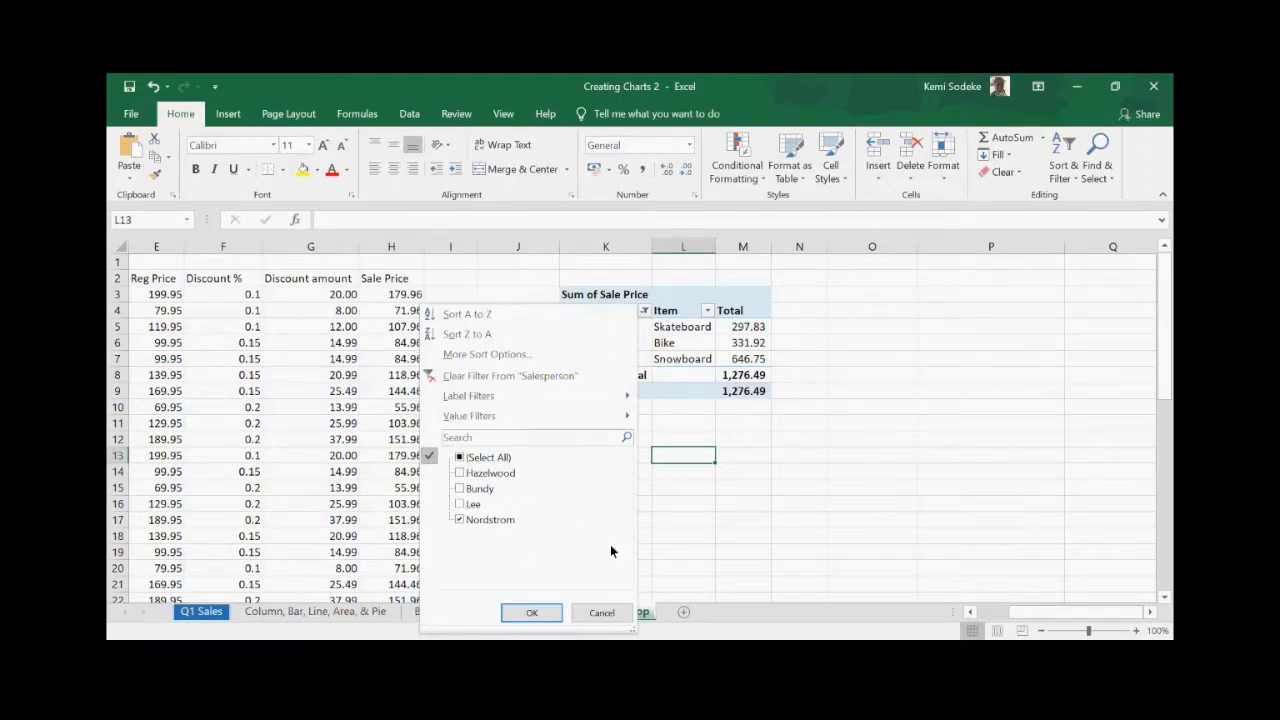
pyautogui.press('Escape')
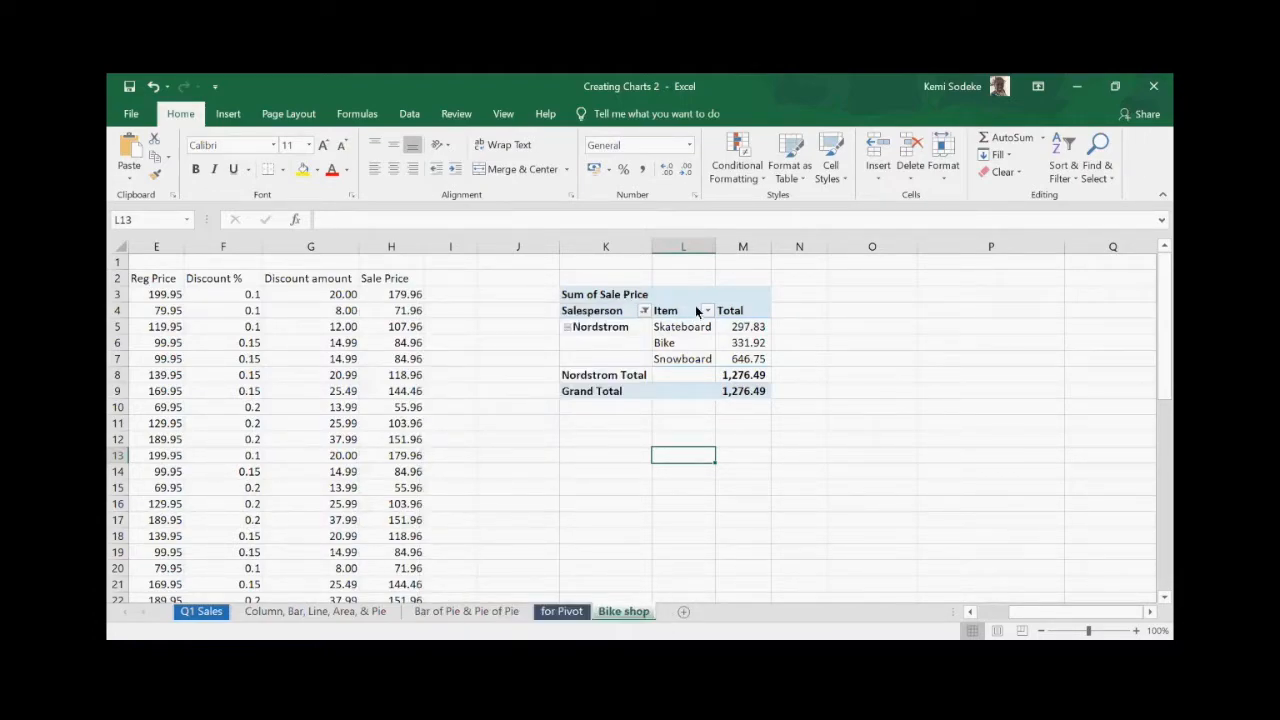
pyautogui.click(629, 297)
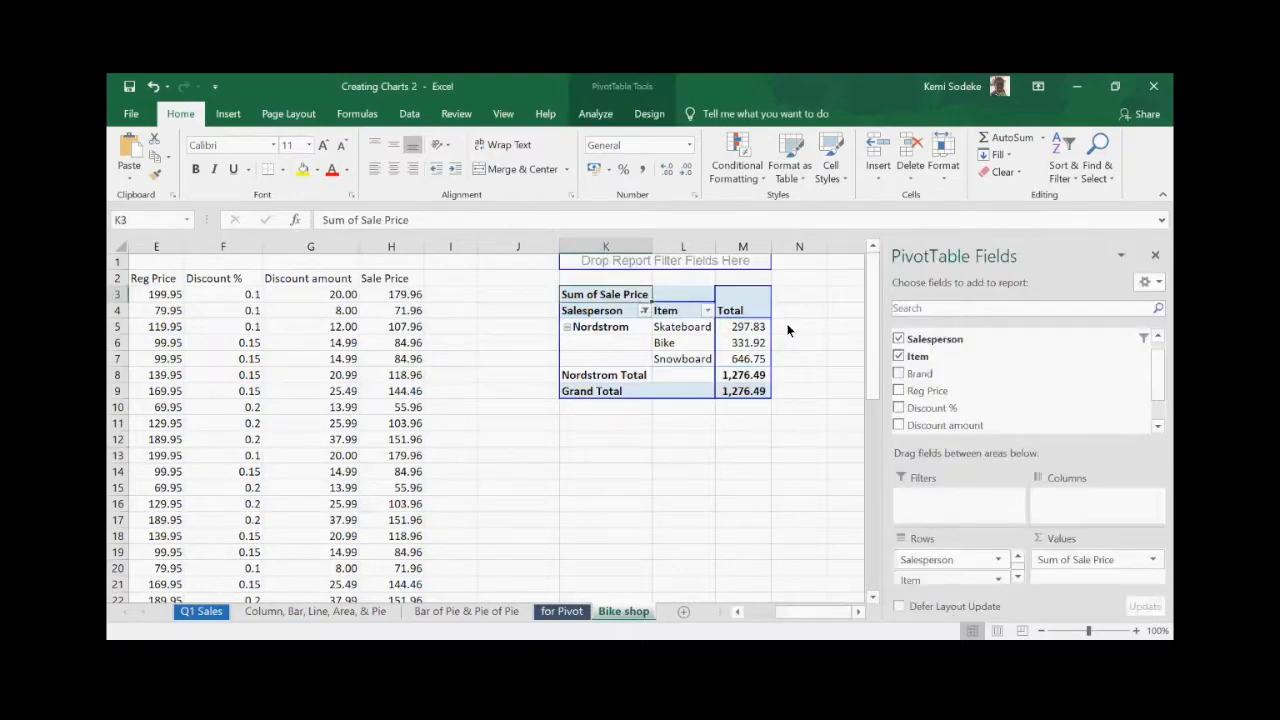
pyautogui.click(795, 326)
pyautogui.click(576, 248)
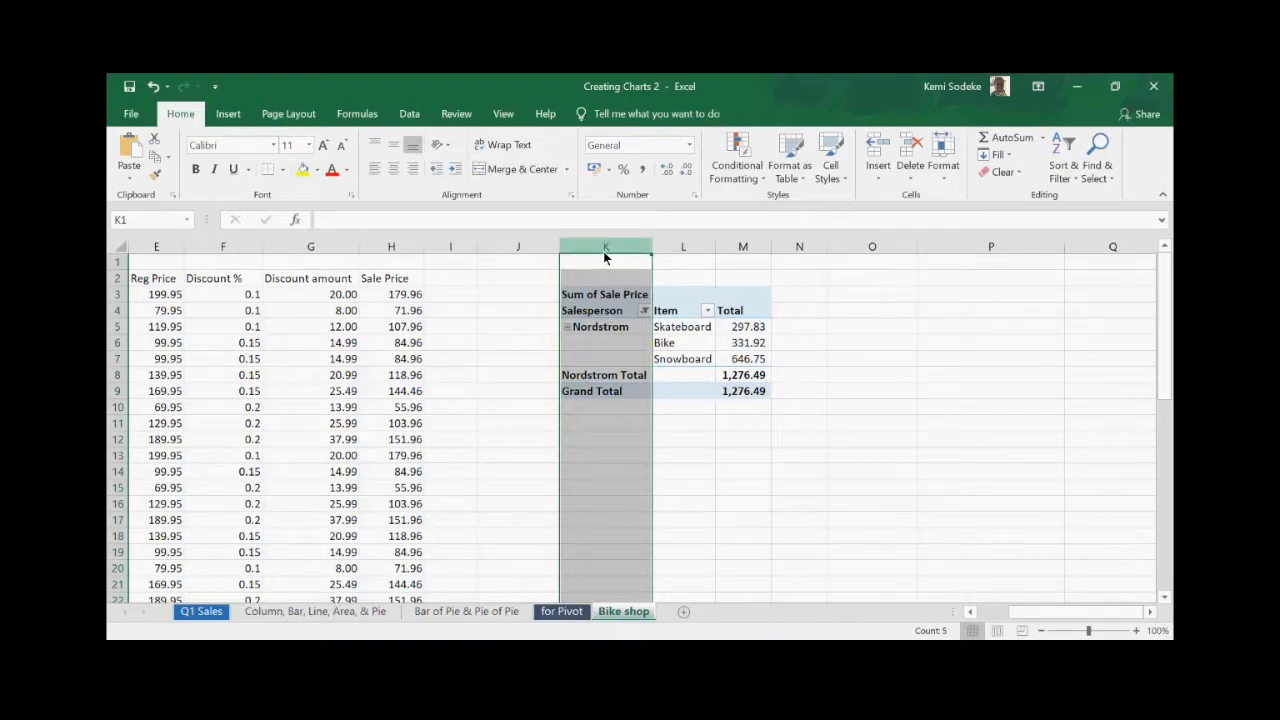
# - Delete the old pivot table in columns K–M and blank the Product header in C2
pyautogui.moveTo(603, 251); pyautogui.dragTo(730, 272)
pyautogui.press('Delete')
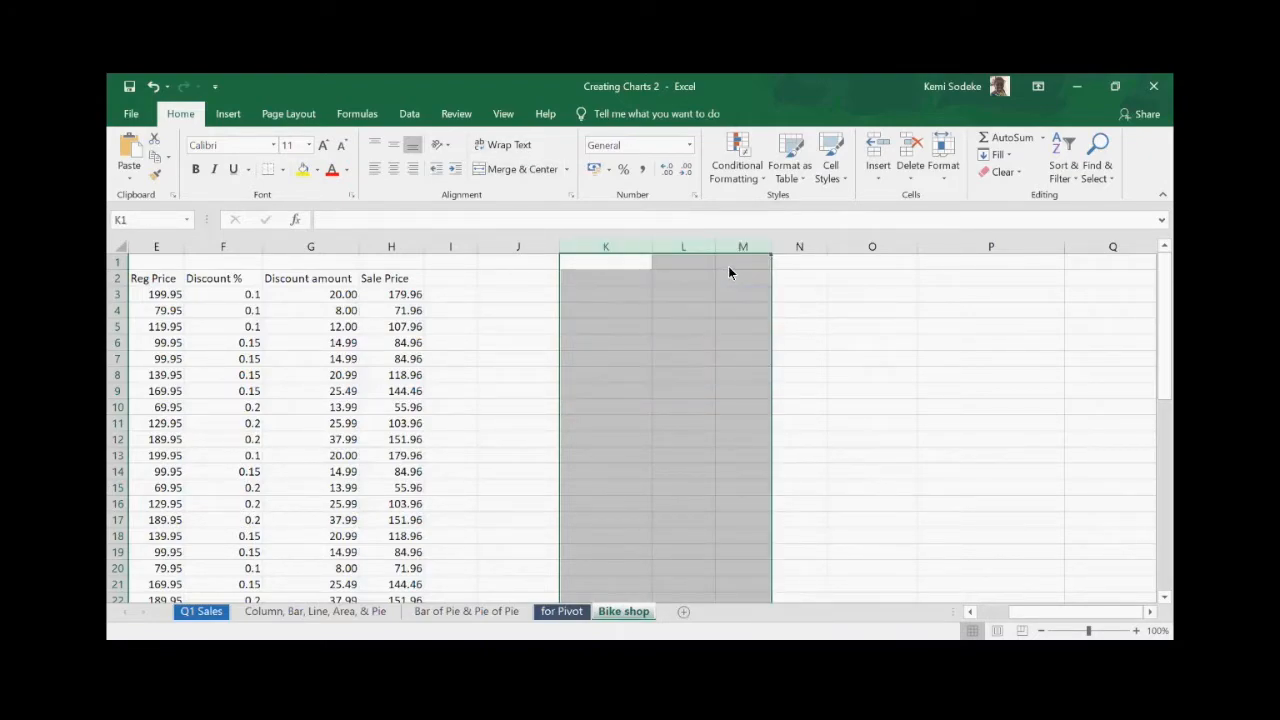
pyautogui.click(835, 406)
pyautogui.click(982, 611)
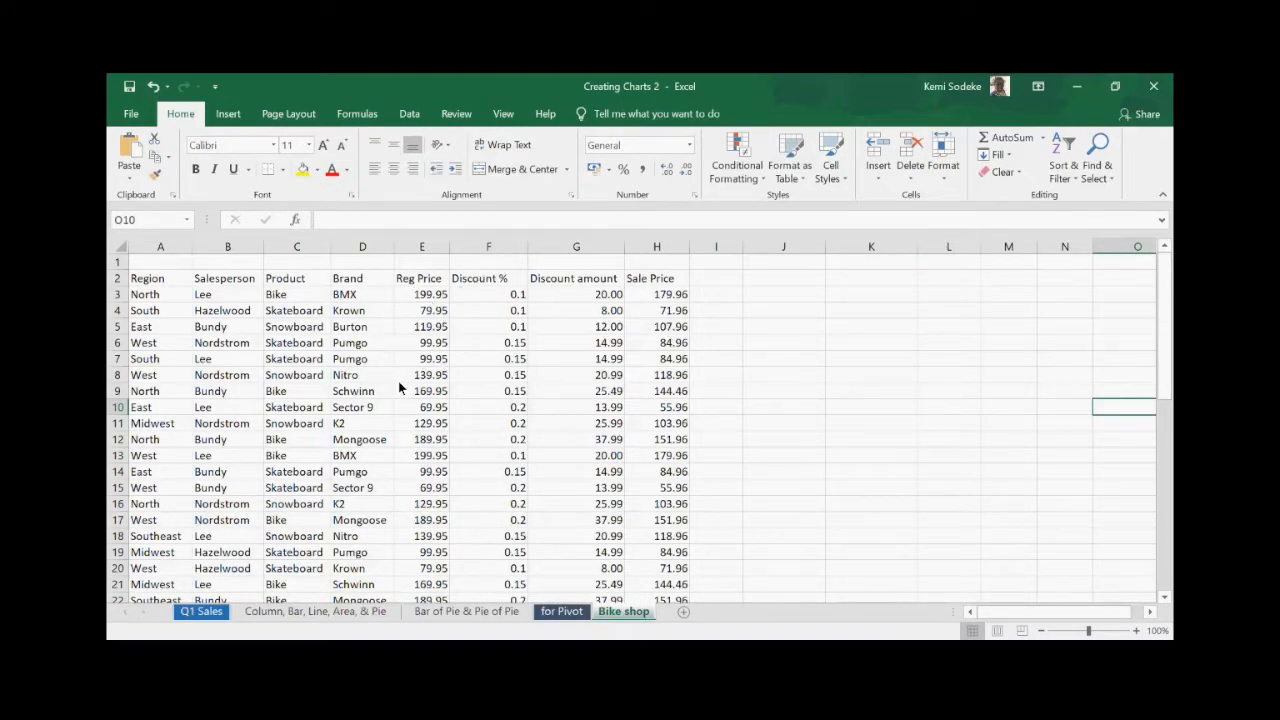
pyautogui.click(285, 284)
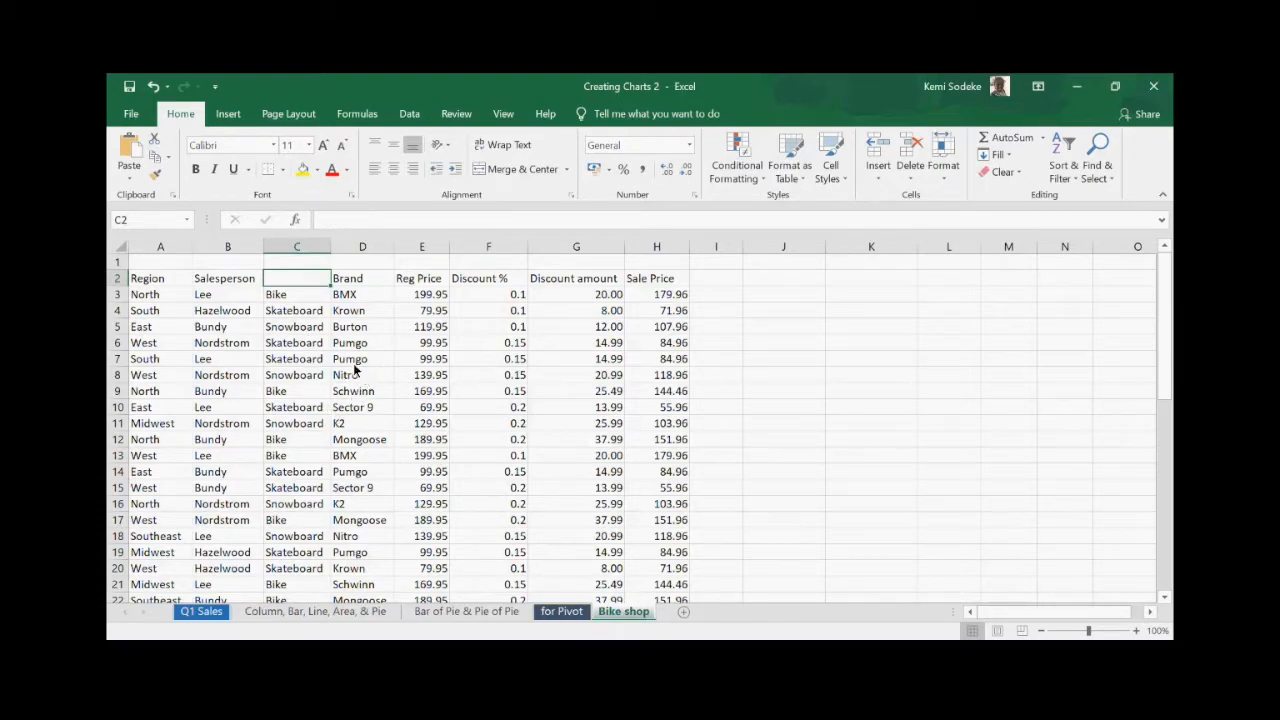
# - Try building a PivotTable from the data at A2, then cancel after the invalid field name error
pyautogui.moveTo(151, 280); pyautogui.dragTo(661, 570)
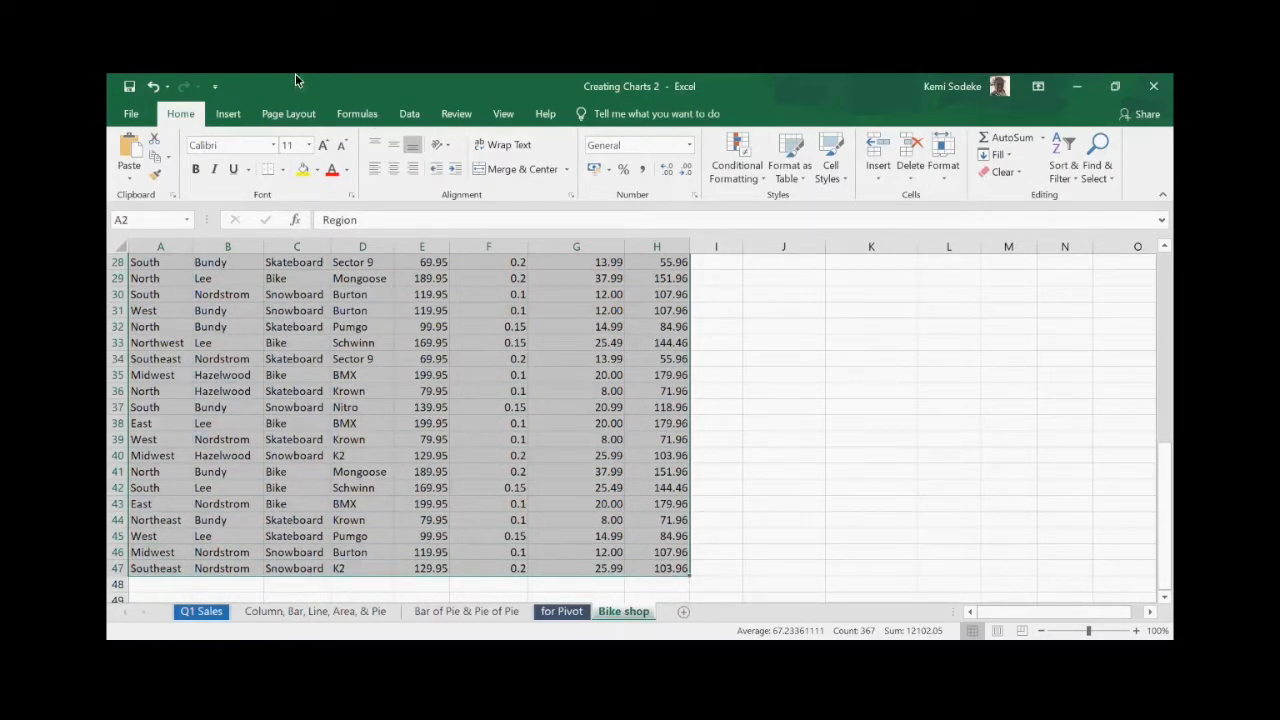
pyautogui.click(228, 114)
pyautogui.click(138, 150)
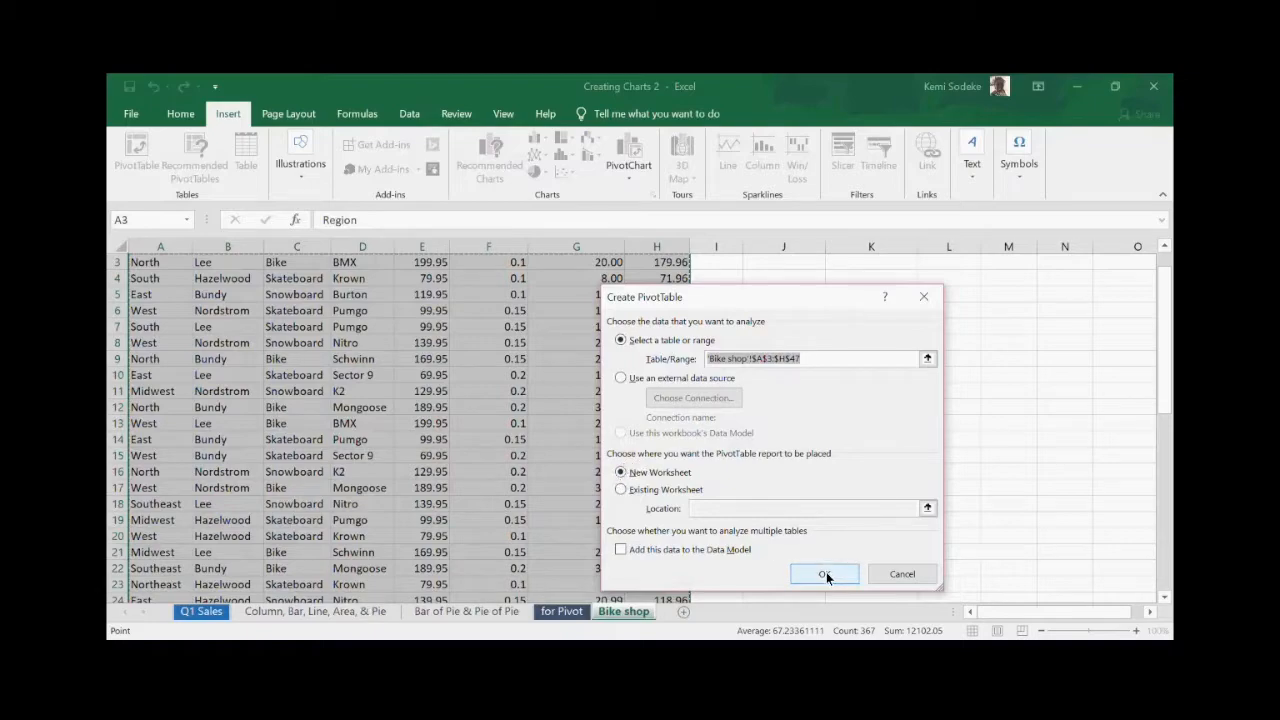
pyautogui.click(826, 573)
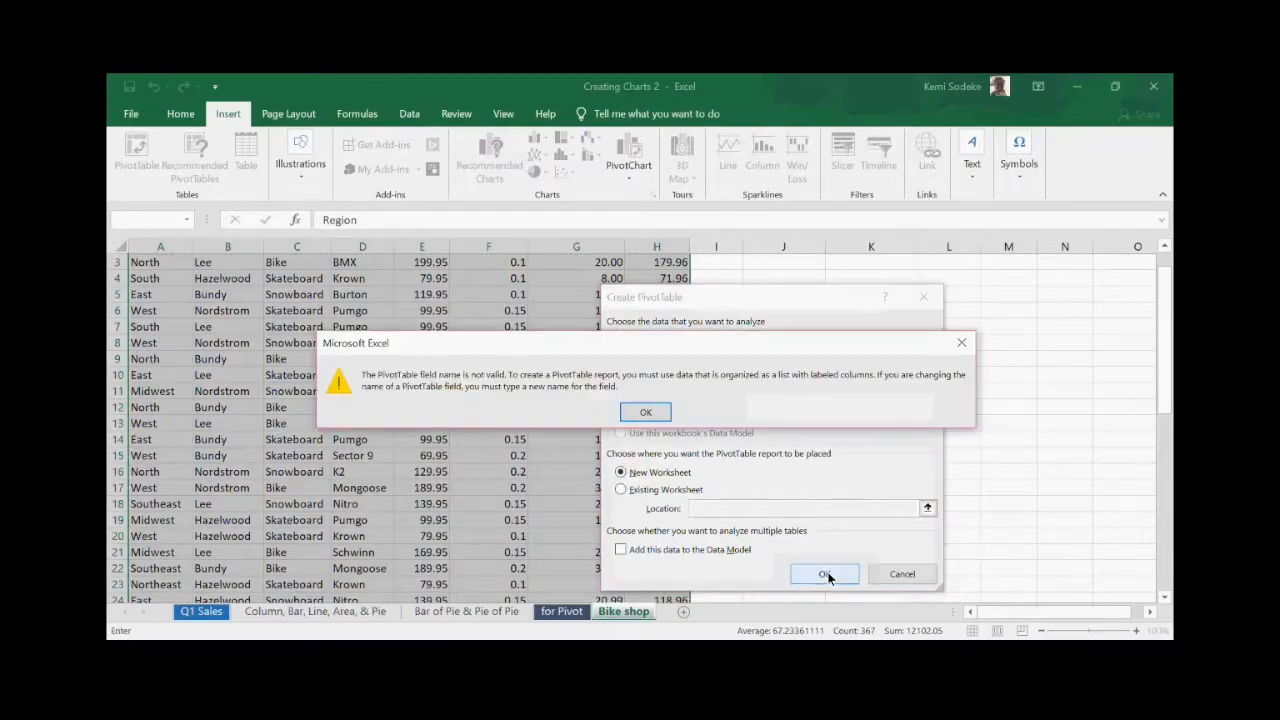
pyautogui.click(647, 414)
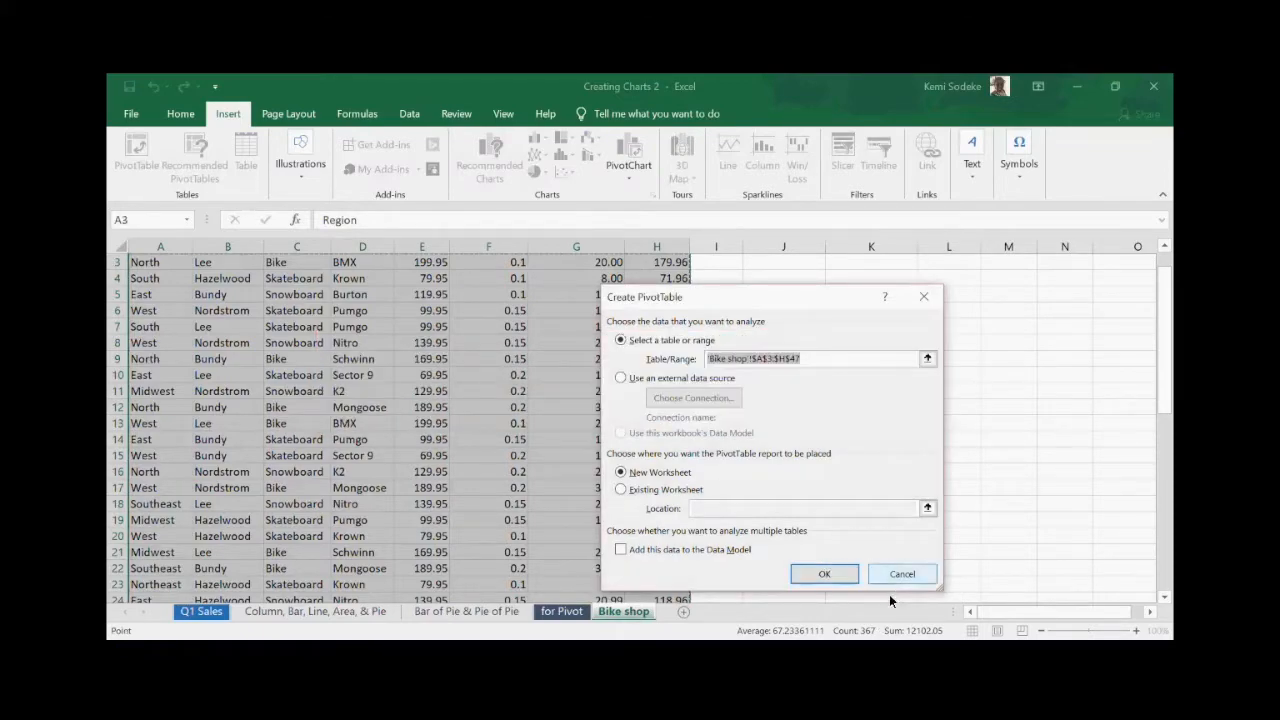
pyautogui.click(902, 574)
pyautogui.scroll(1, 548, 398)
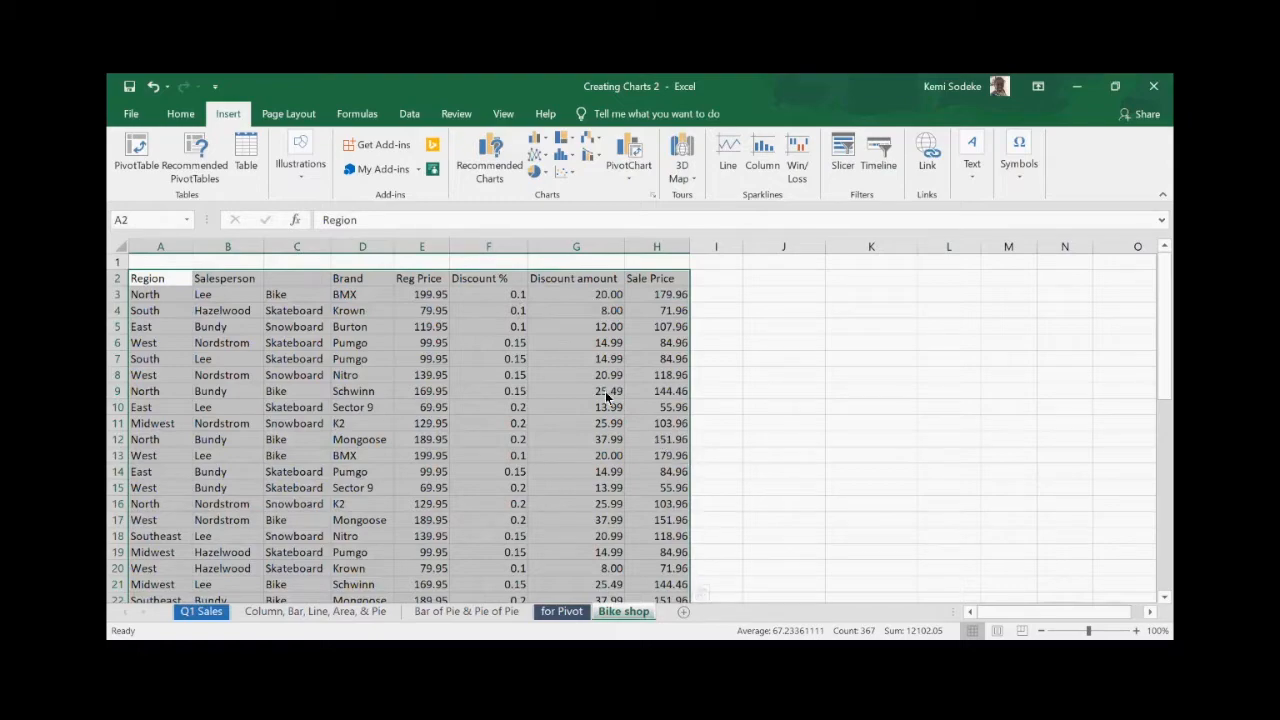
pyautogui.click(298, 282)
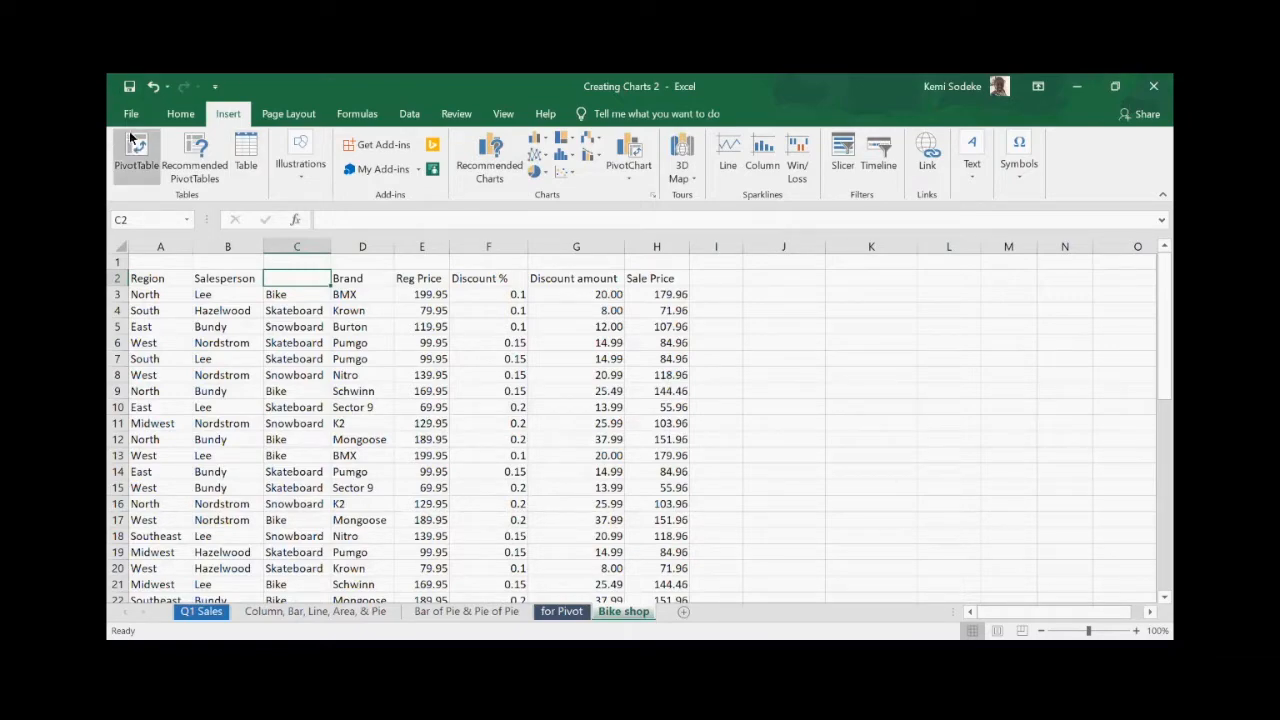
# - Restore the Product header in C2, check F12 and F6, and select the records from A2
pyautogui.click(154, 88)
pyautogui.click(500, 439)
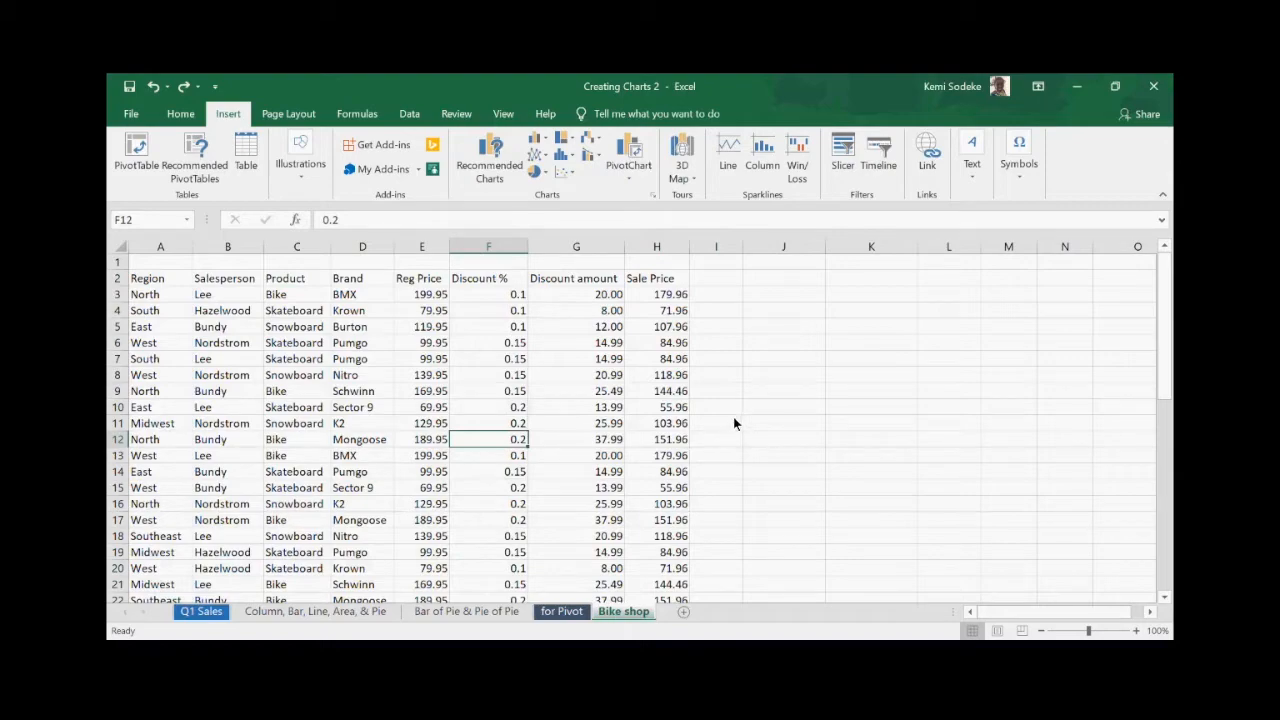
pyautogui.click(516, 345)
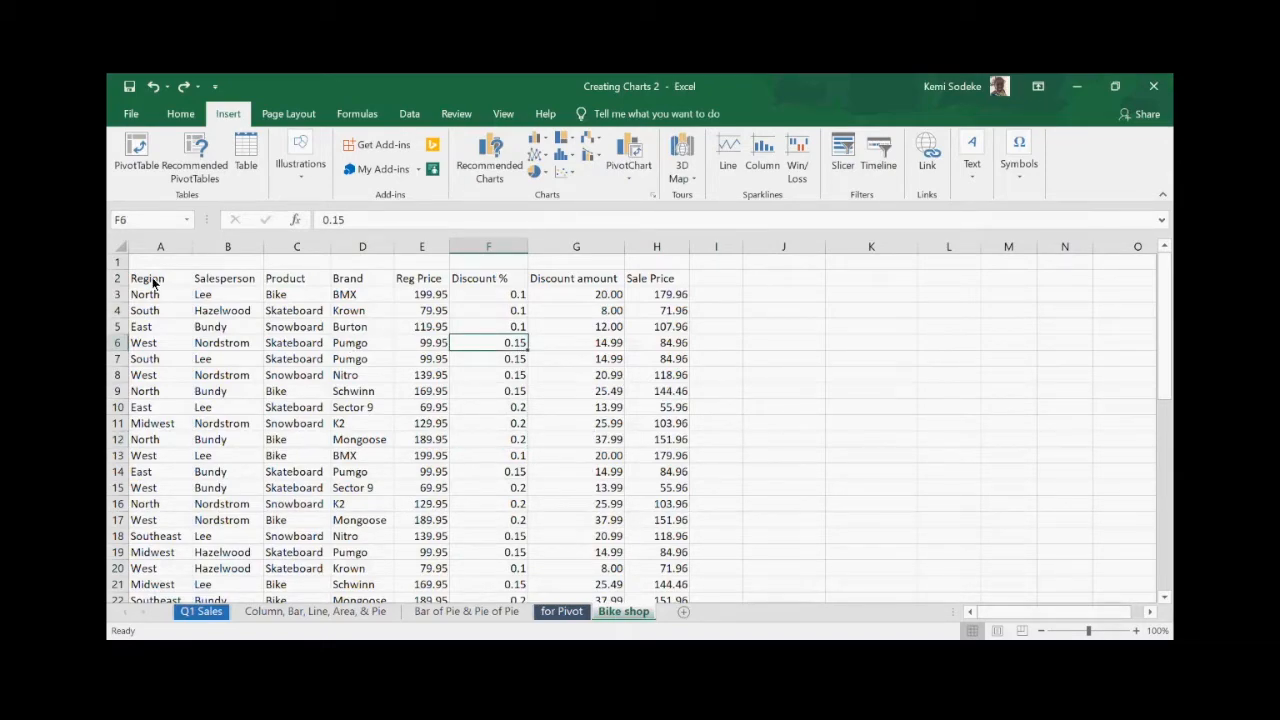
pyautogui.moveTo(152, 284); pyautogui.dragTo(680, 556)
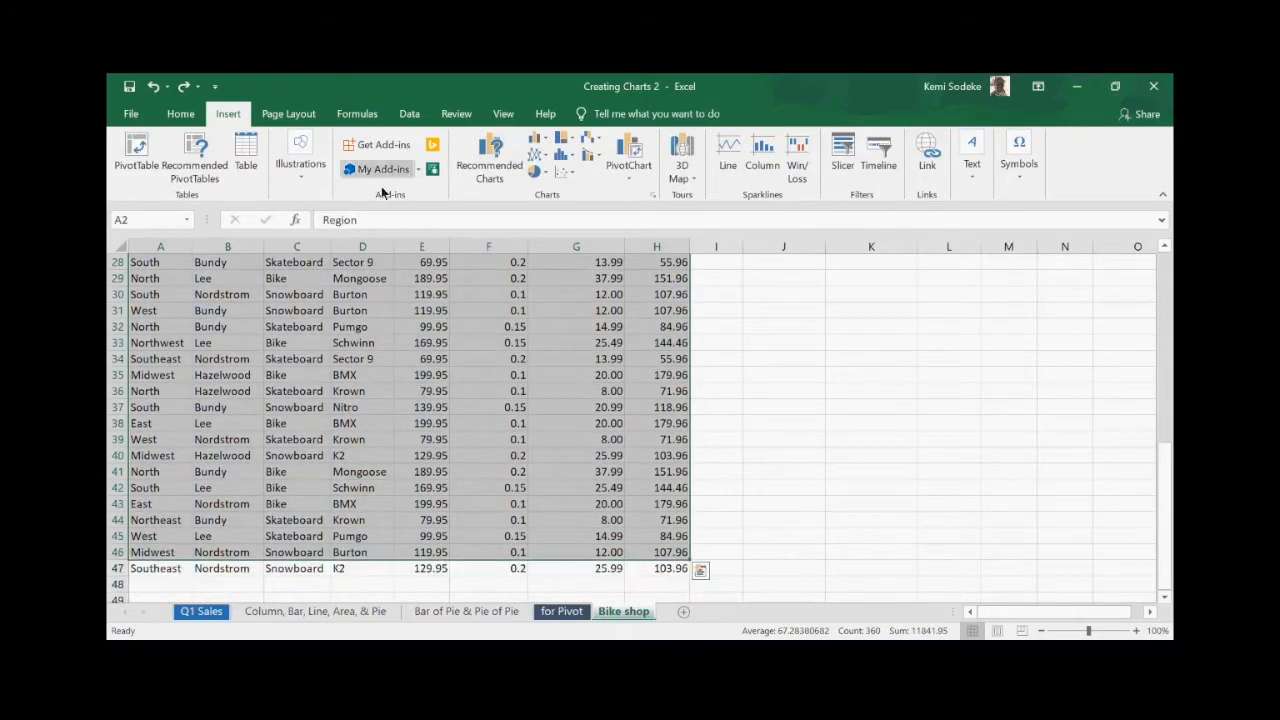
# - Insert a PivotTable on the existing worksheet at location L3:N5
pyautogui.click(136, 146)
pyautogui.click(620, 489)
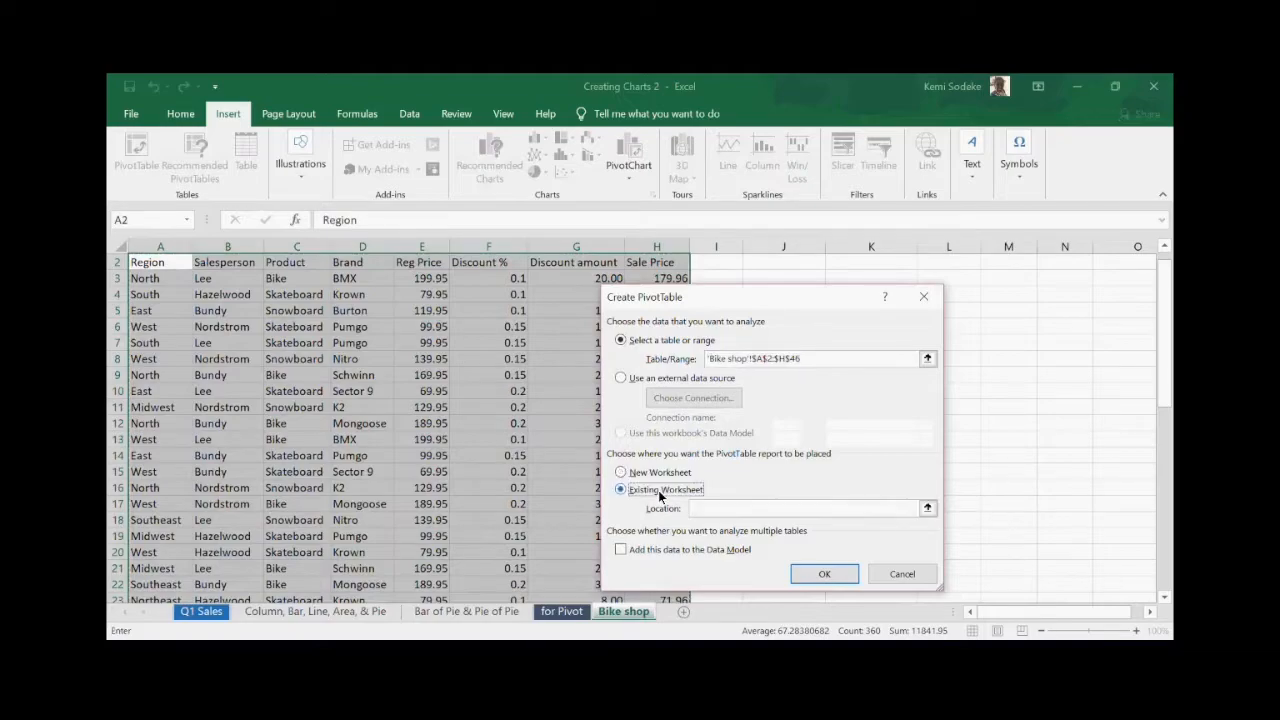
pyautogui.click(815, 510)
pyautogui.moveTo(935, 279); pyautogui.dragTo(1053, 305)
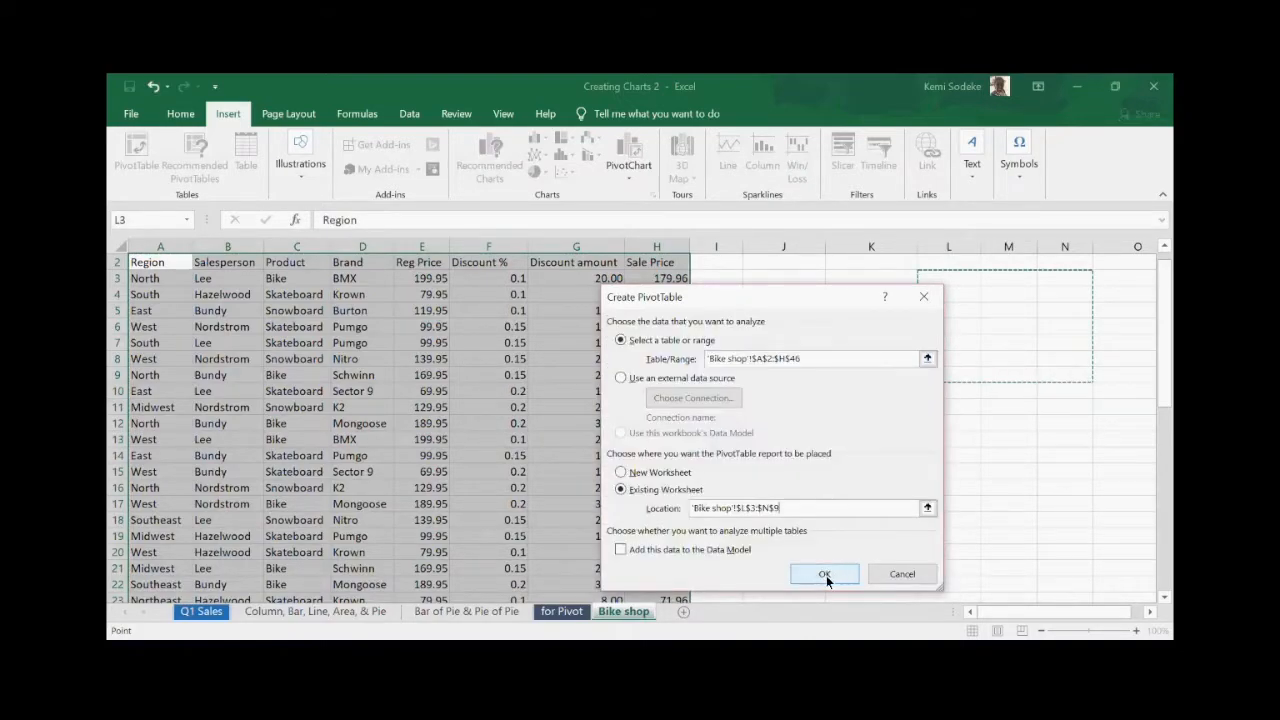
pyautogui.click(826, 575)
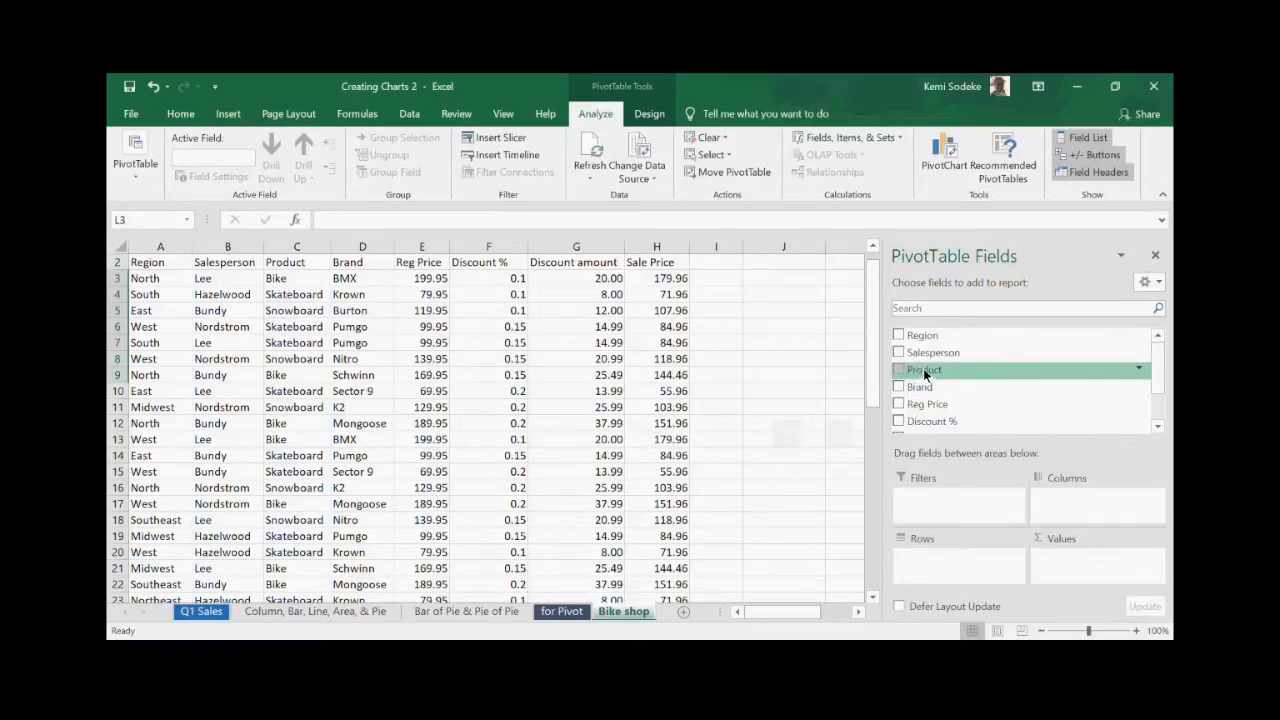
# - Use Salesperson as the filter, Product as rows, and Sale Price as summed values
pyautogui.moveTo(944, 357); pyautogui.dragTo(958, 497)
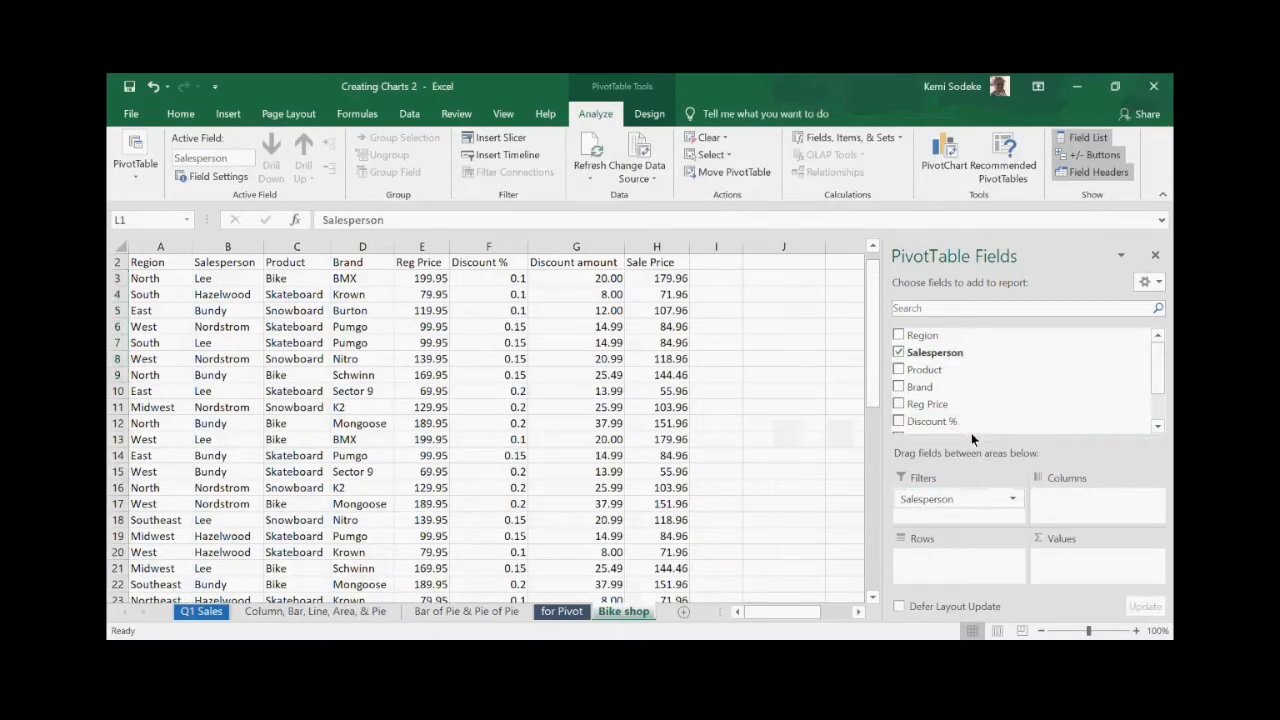
pyautogui.moveTo(925, 372); pyautogui.dragTo(942, 552)
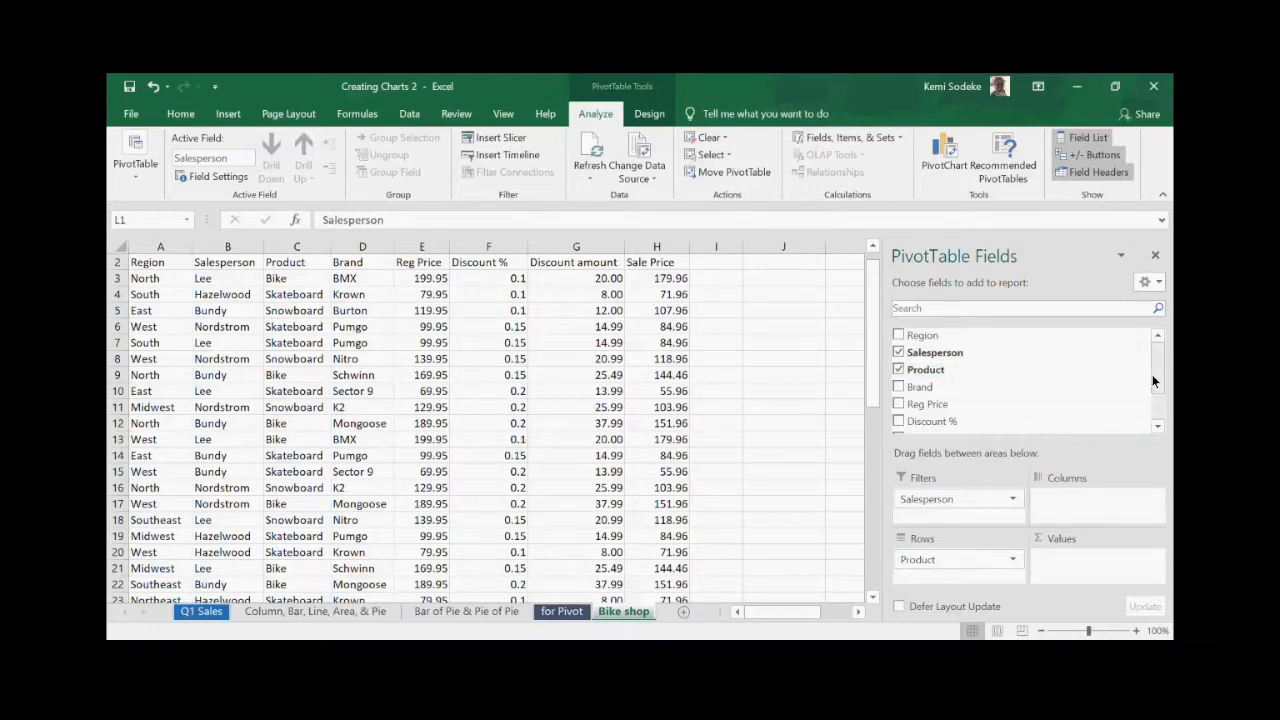
pyautogui.moveTo(1151, 374); pyautogui.dragTo(1170, 430)
pyautogui.moveTo(944, 405); pyautogui.dragTo(1055, 562)
# - Try clearing part of the pivot table and dismiss the resulting pivot table warning
pyautogui.click(807, 403)
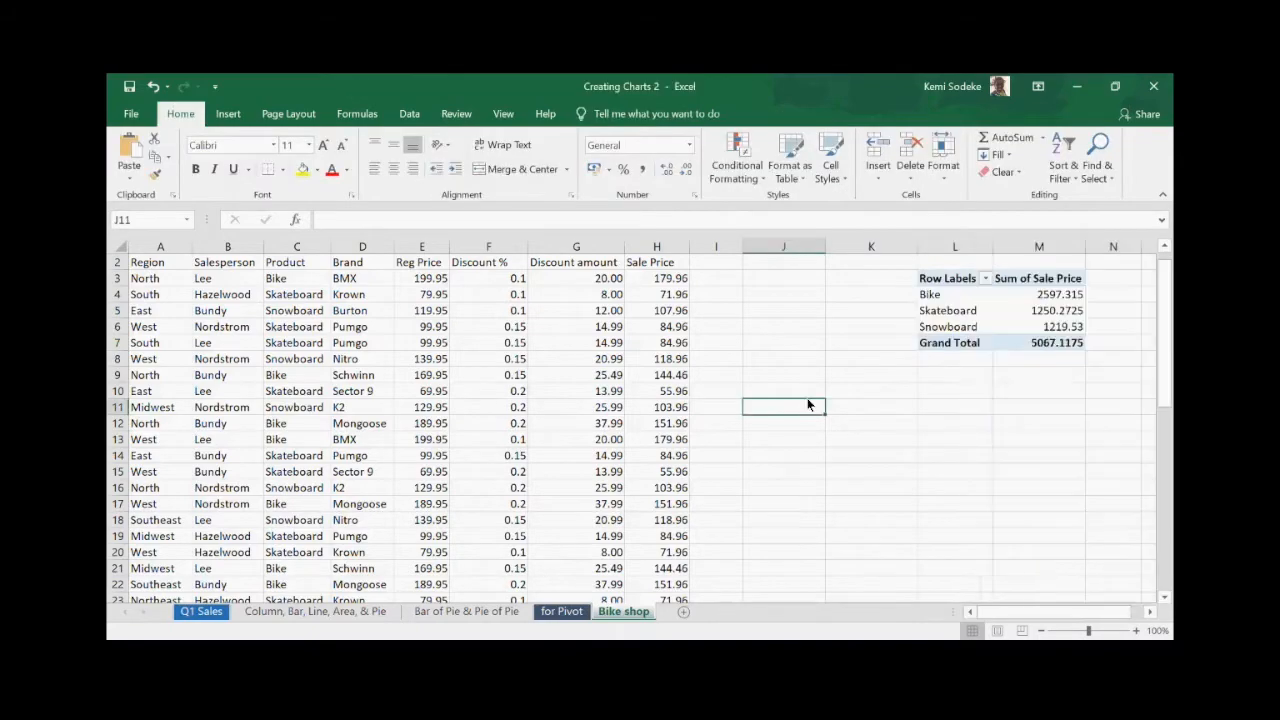
pyautogui.click(935, 520)
pyautogui.click(1148, 612)
pyautogui.click(1148, 612)
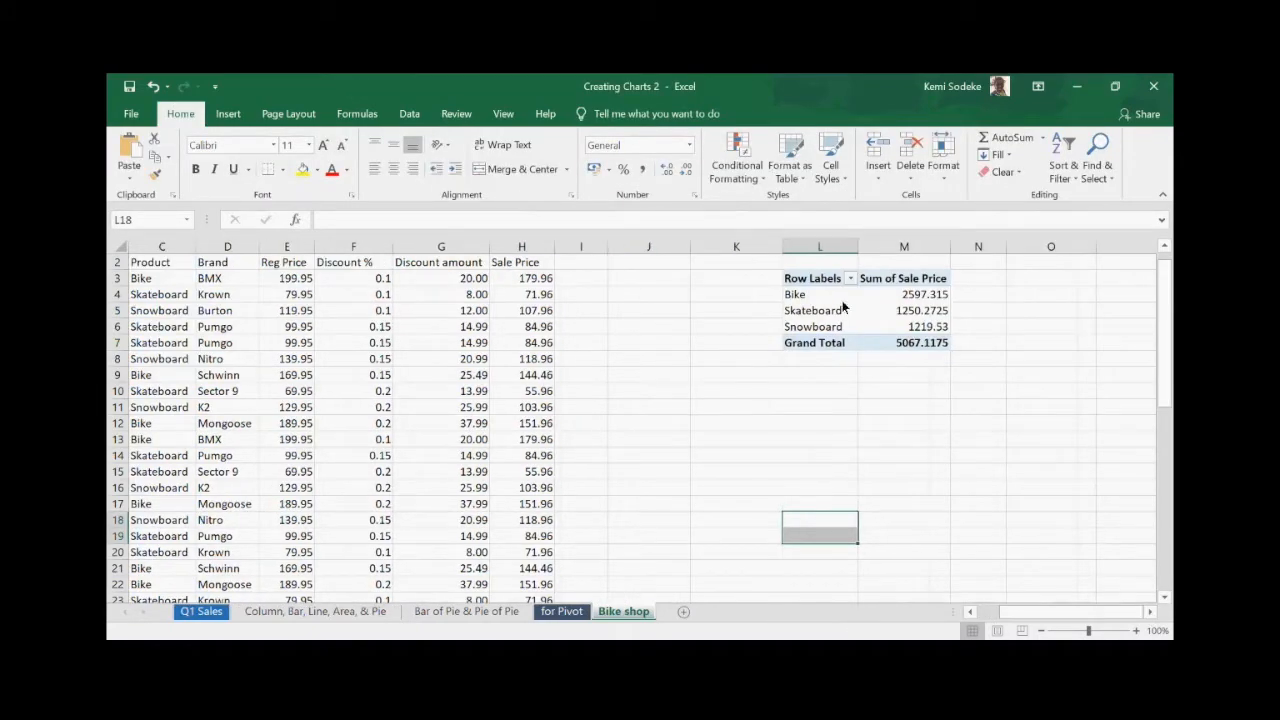
pyautogui.moveTo(798, 264); pyautogui.dragTo(962, 362)
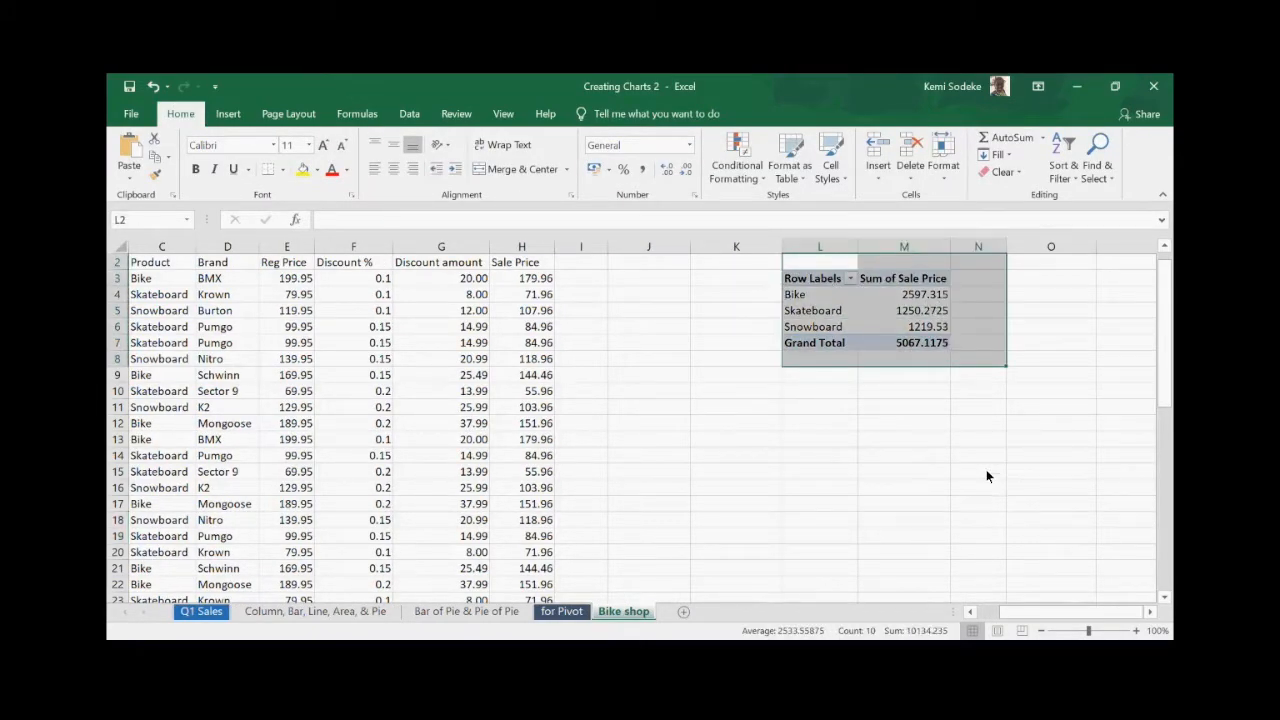
pyautogui.press('Delete')
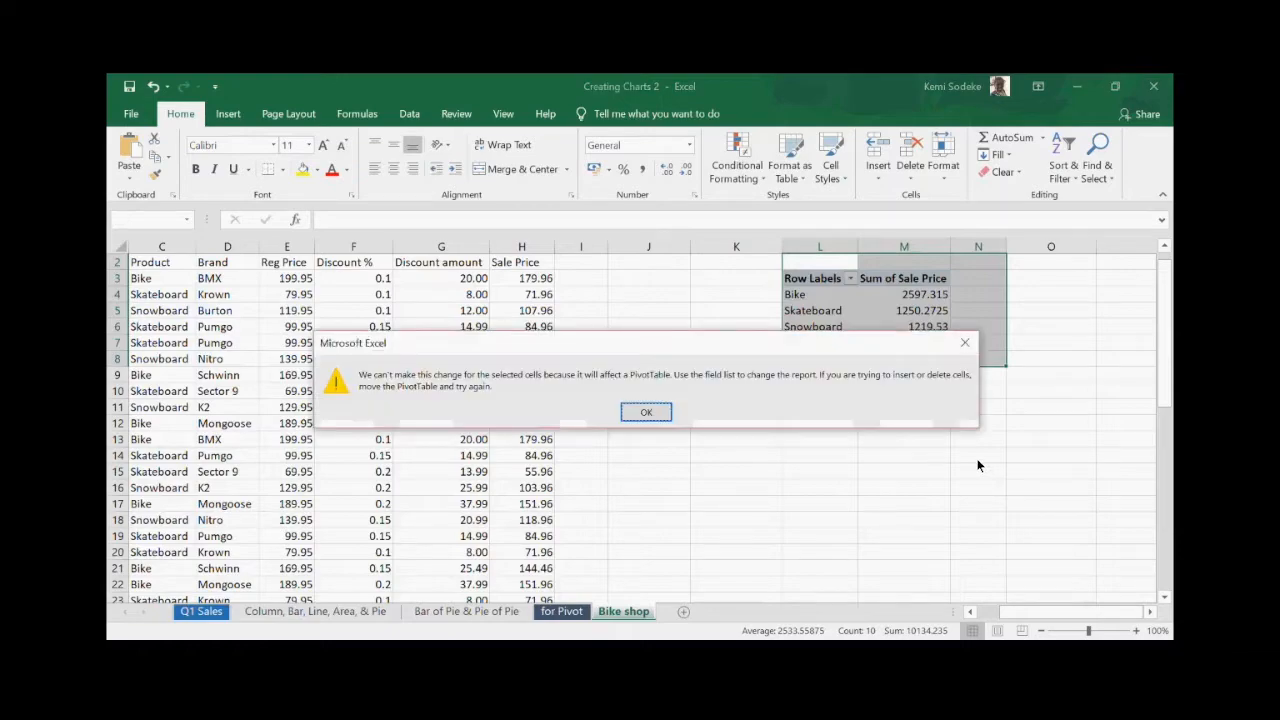
pyautogui.click(643, 410)
pyautogui.scroll(1, 991, 552)
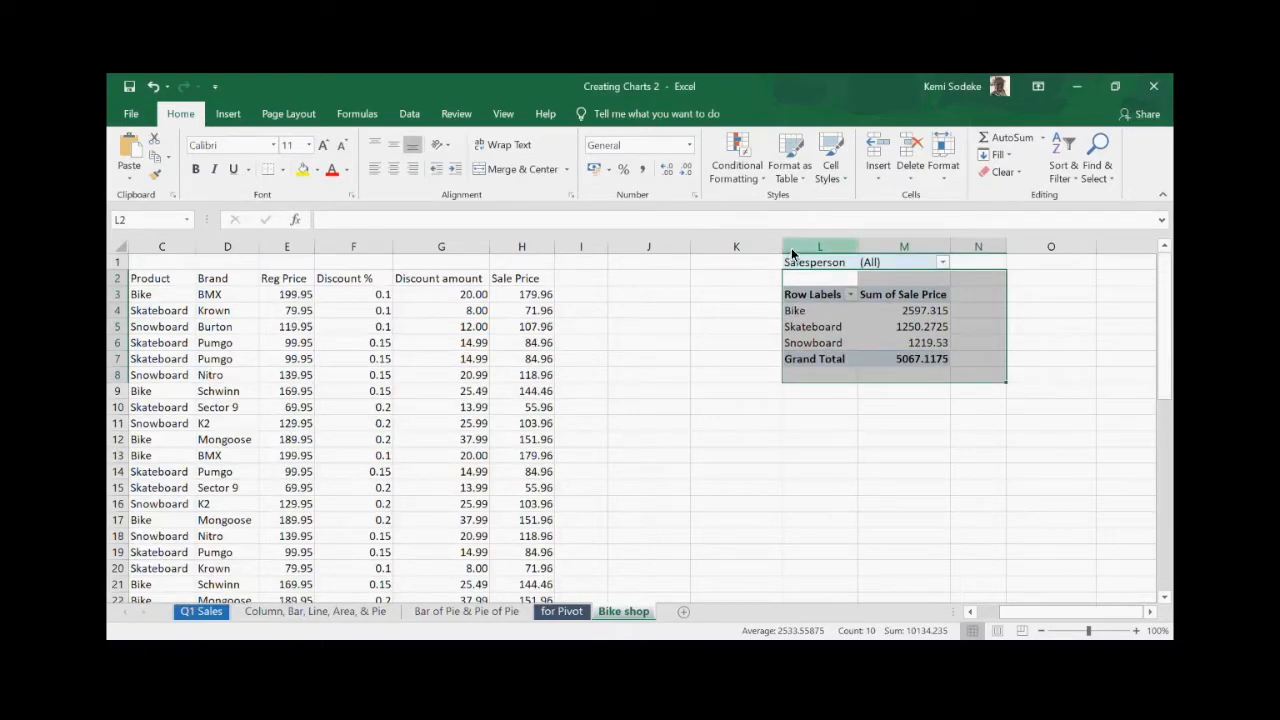
# - Select the whole pivot table including its filter row and delete it
pyautogui.moveTo(988, 375); pyautogui.dragTo(789, 265)
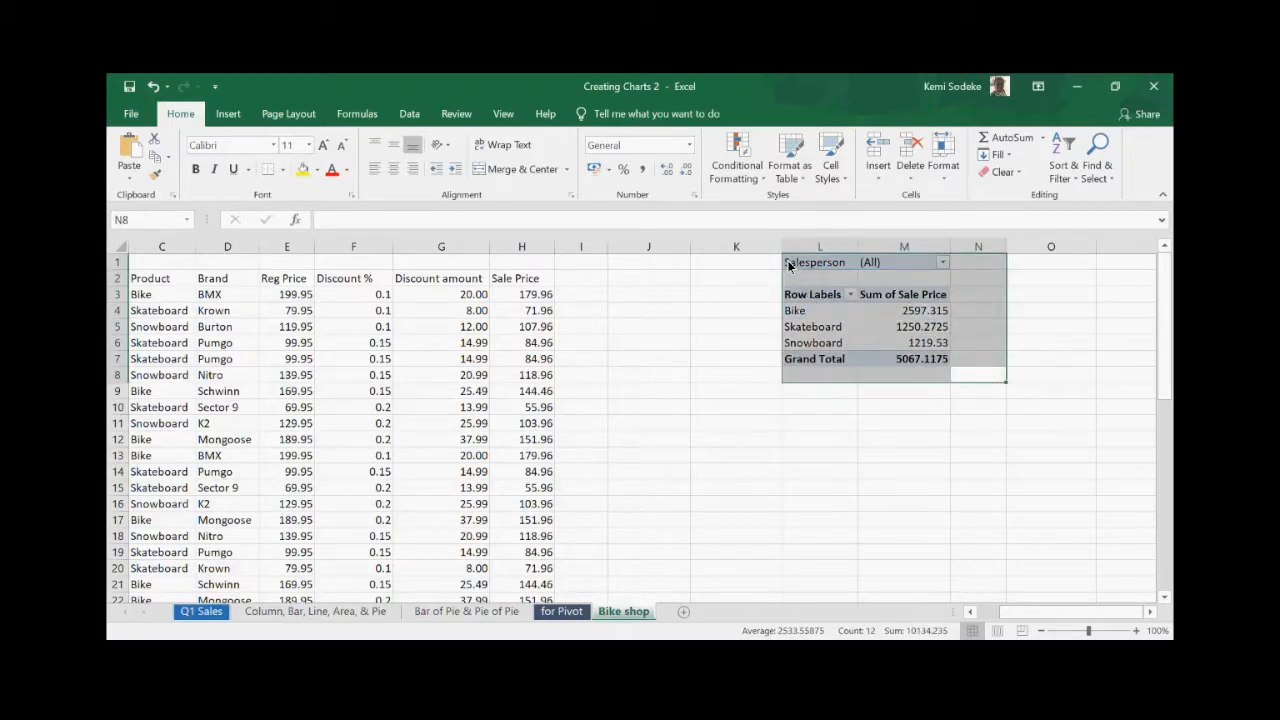
pyautogui.press('Delete')
pyautogui.click(747, 455)
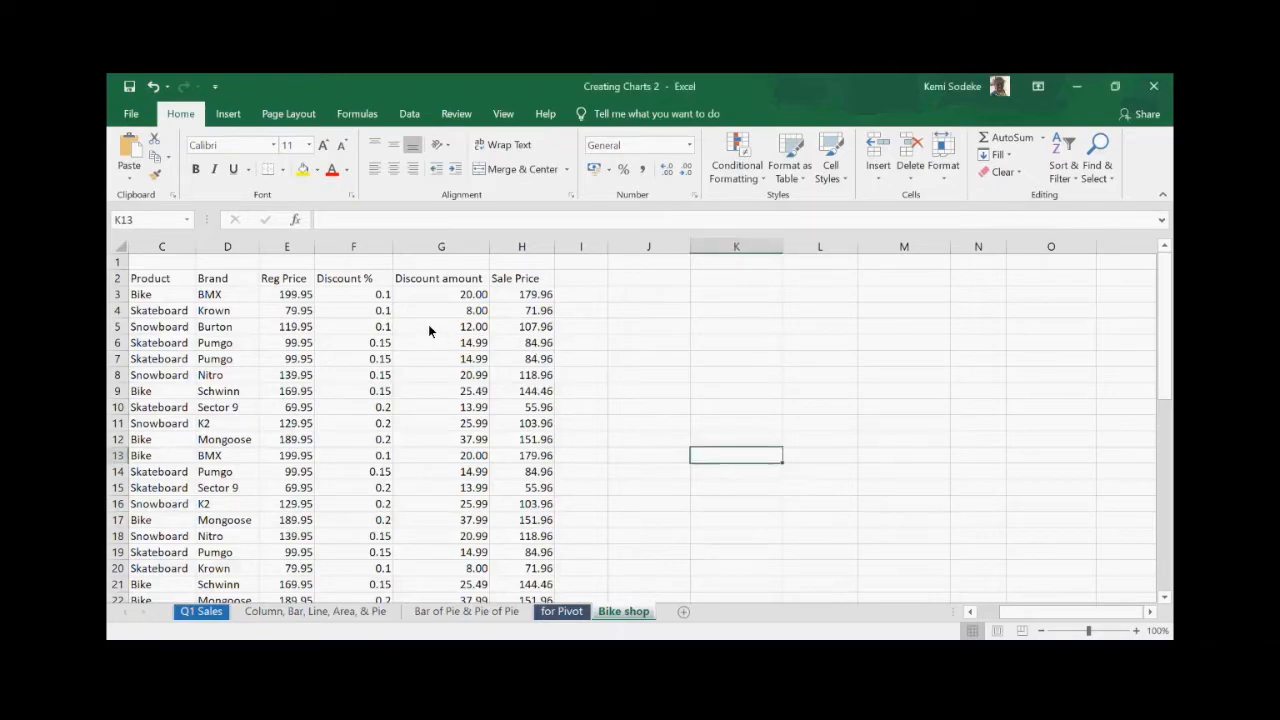
# - Inspect the discount amount formulas in G4 and G6, then select the whole data table
pyautogui.click(457, 316)
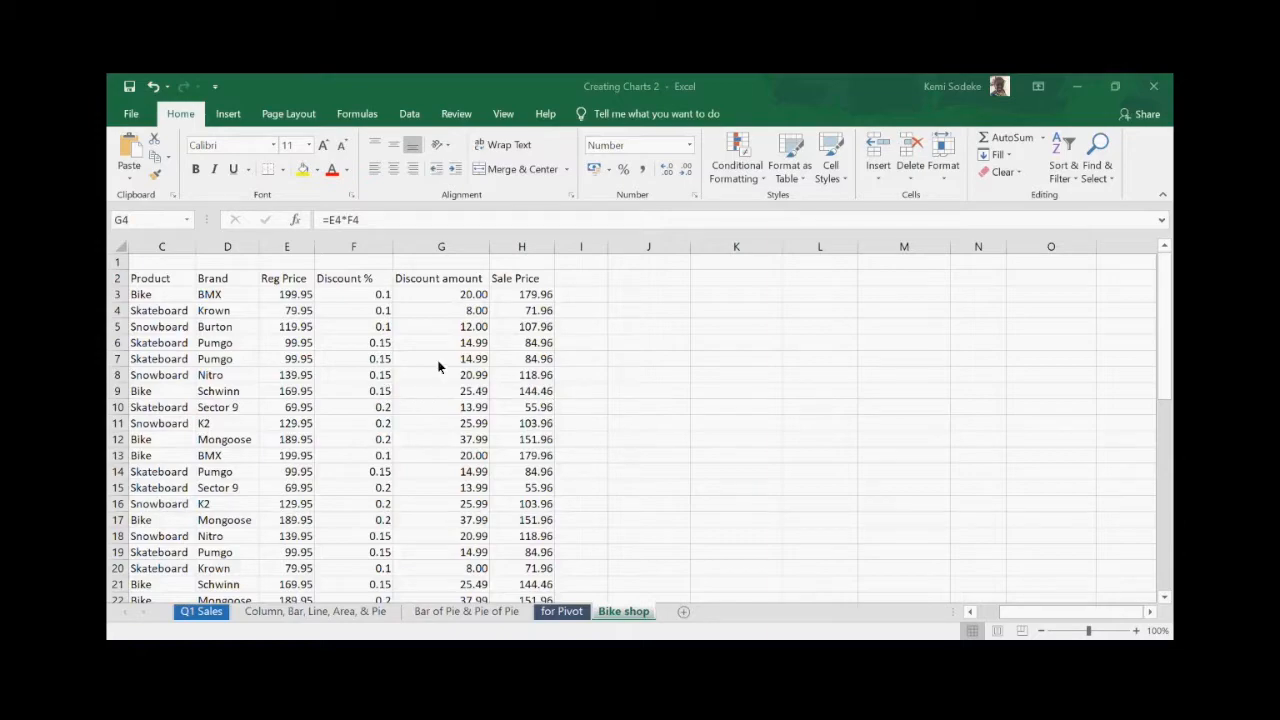
pyautogui.click(675, 330)
pyautogui.click(480, 345)
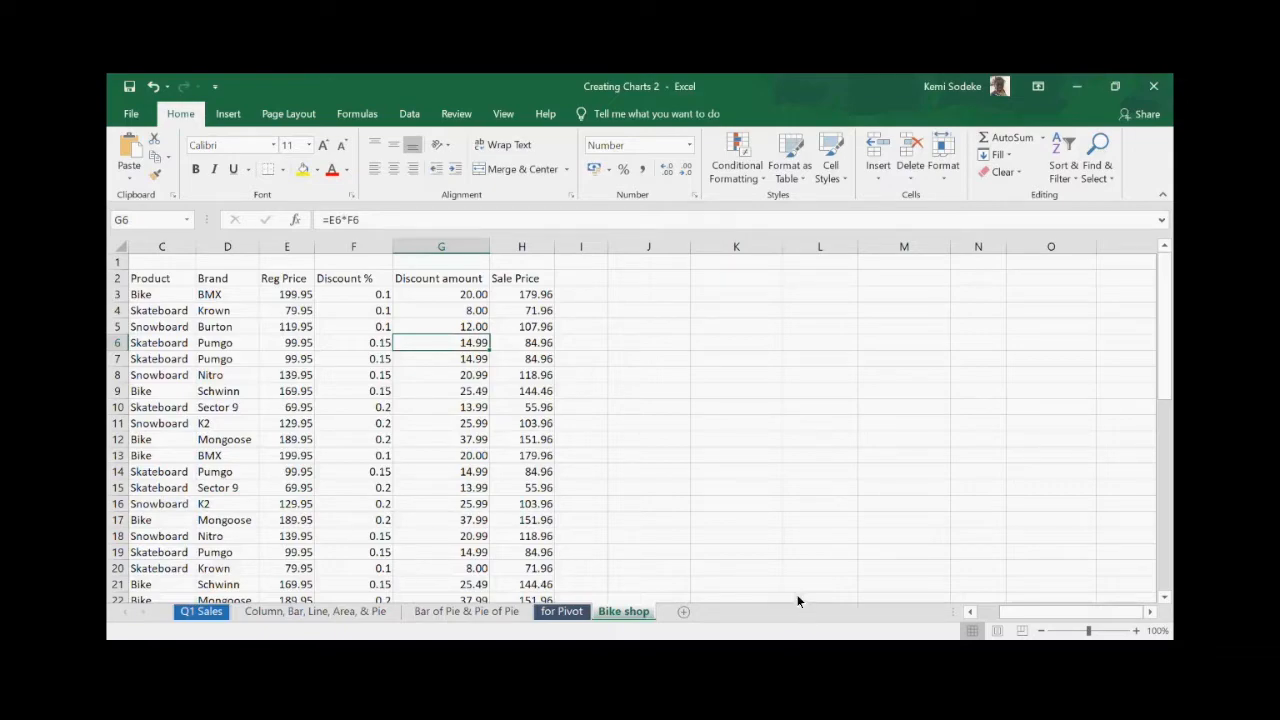
pyautogui.click(795, 392)
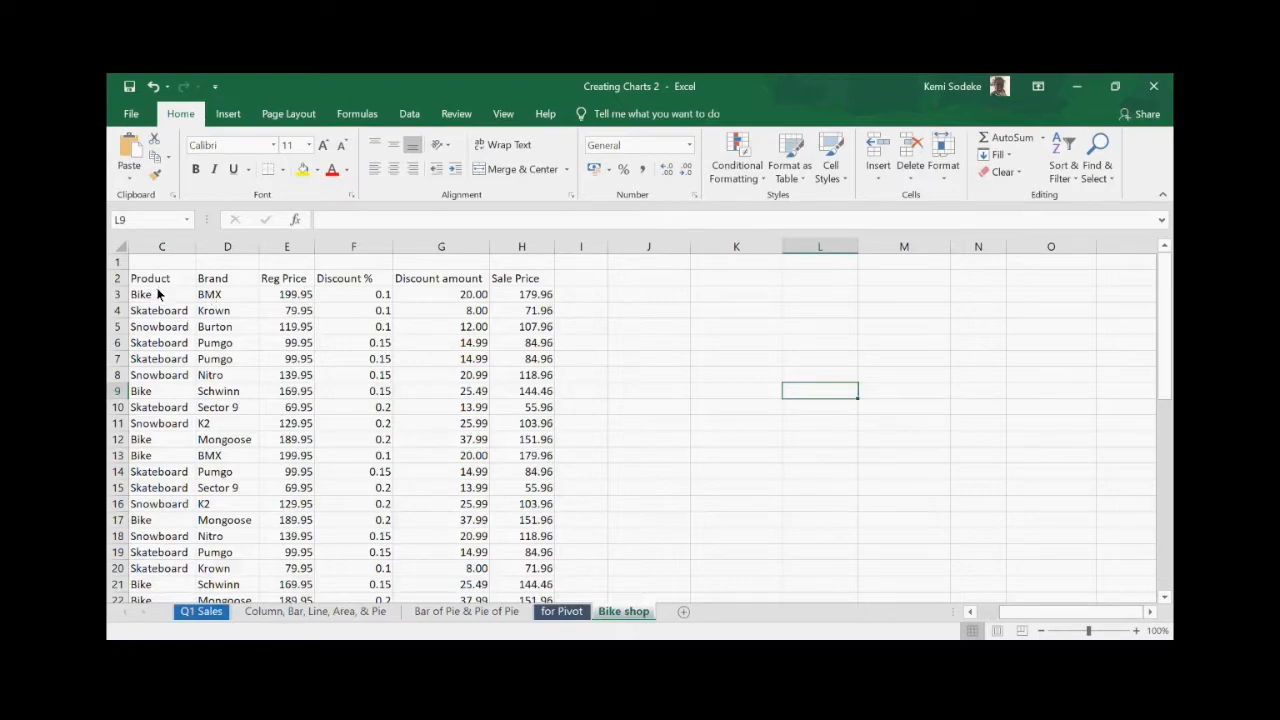
pyautogui.click(182, 328)
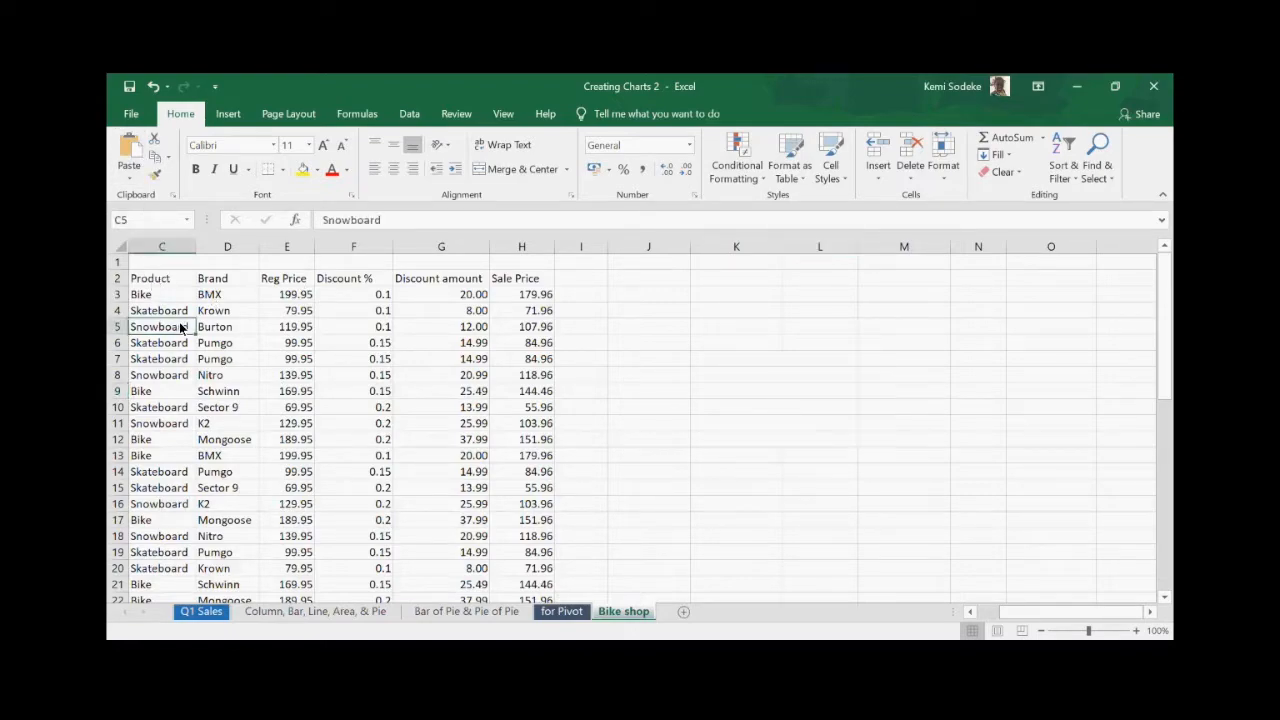
pyautogui.hotkey('ctrl', 'a')
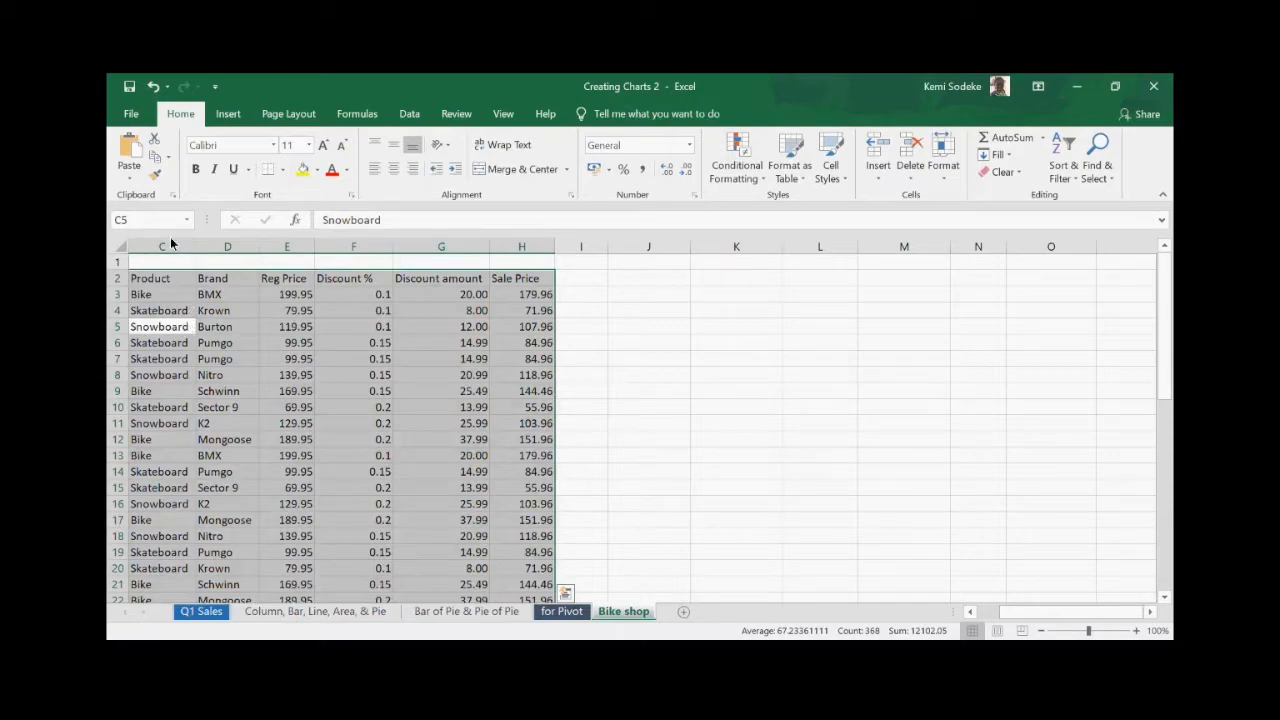
# - Insert a PivotTable on the existing worksheet at cell L2
pyautogui.click(228, 114)
pyautogui.click(140, 158)
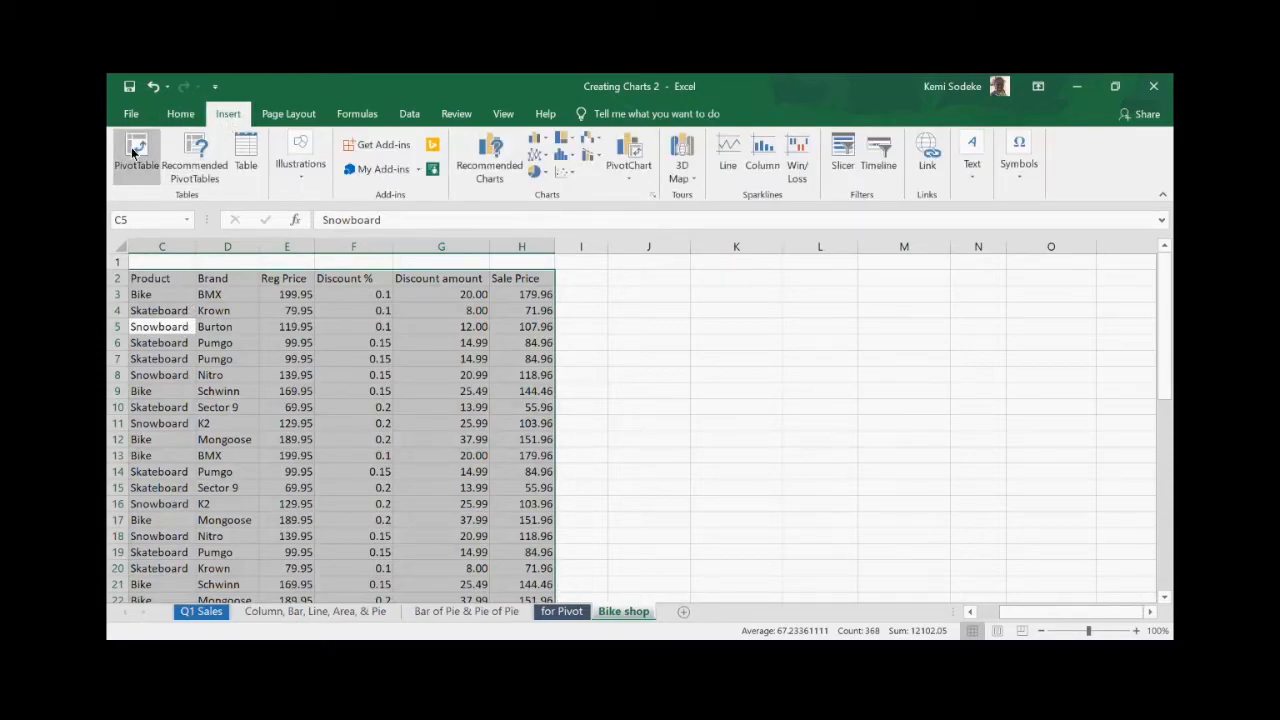
pyautogui.click(673, 494)
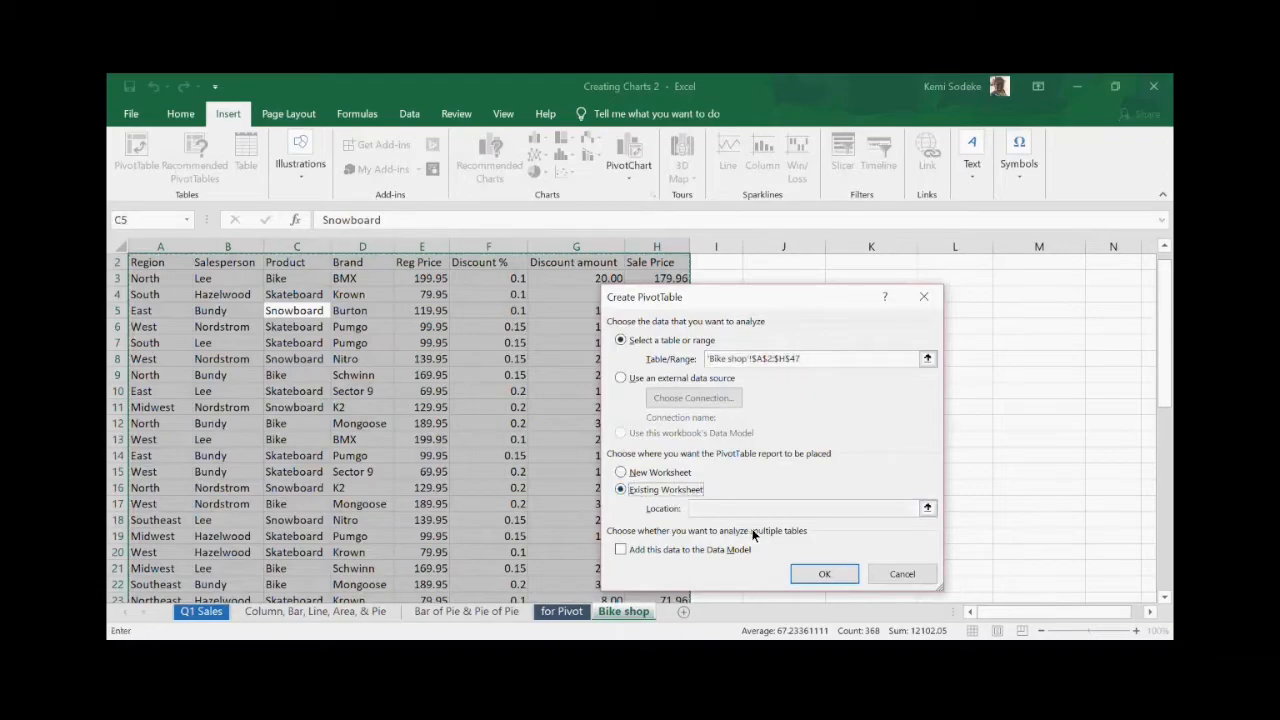
pyautogui.click(967, 266)
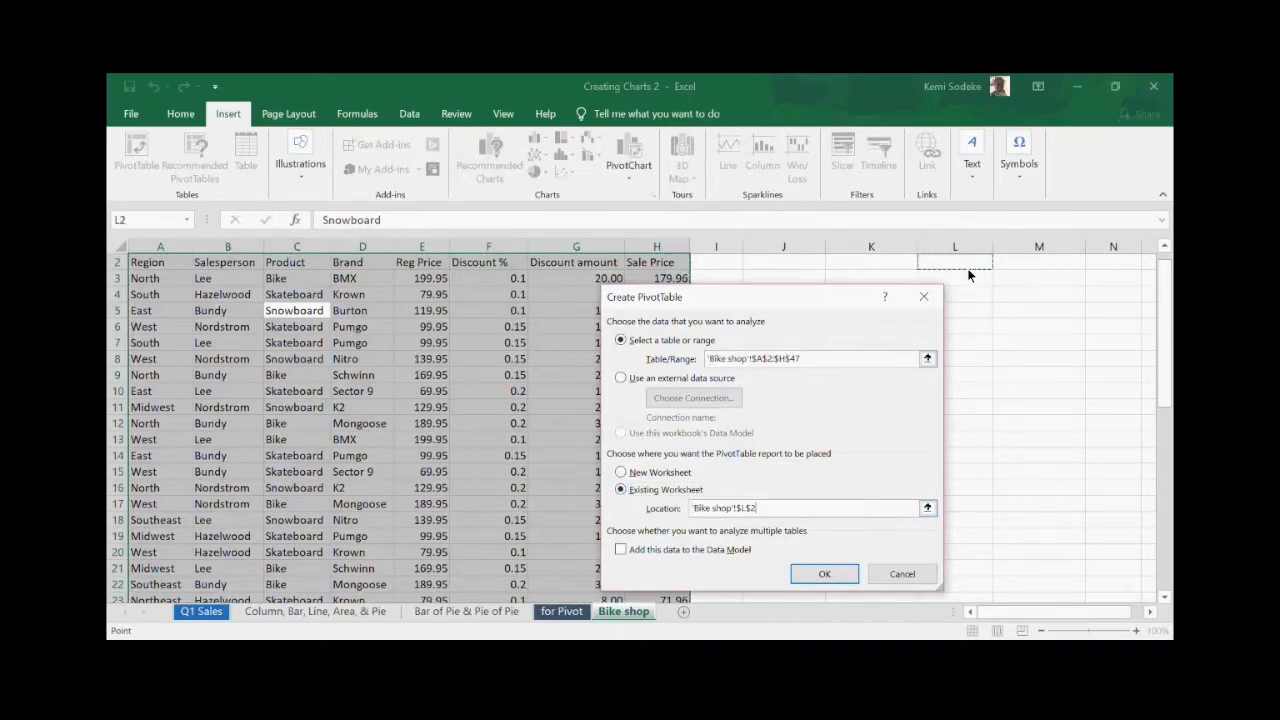
pyautogui.click(820, 567)
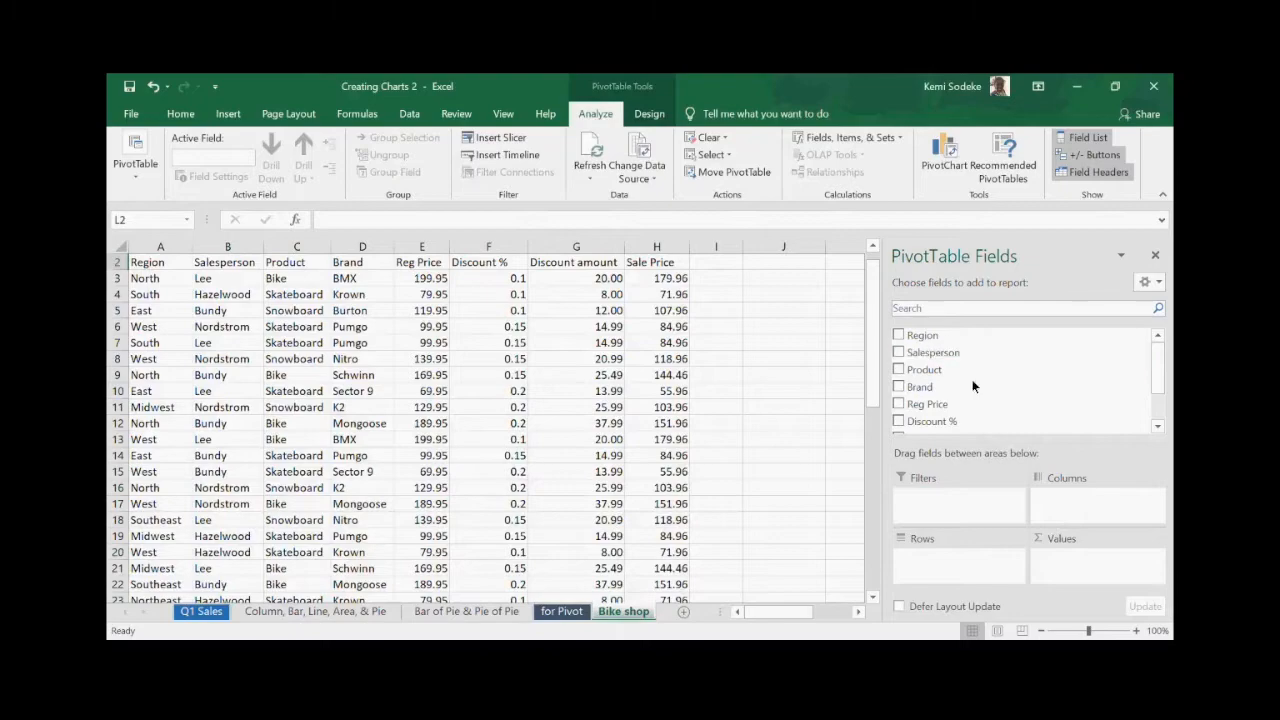
# - Put Salesperson in rows and Sale Price in values, then close the field list
pyautogui.moveTo(910, 368); pyautogui.dragTo(945, 543)
pyautogui.scroll(-1, 1160, 417)
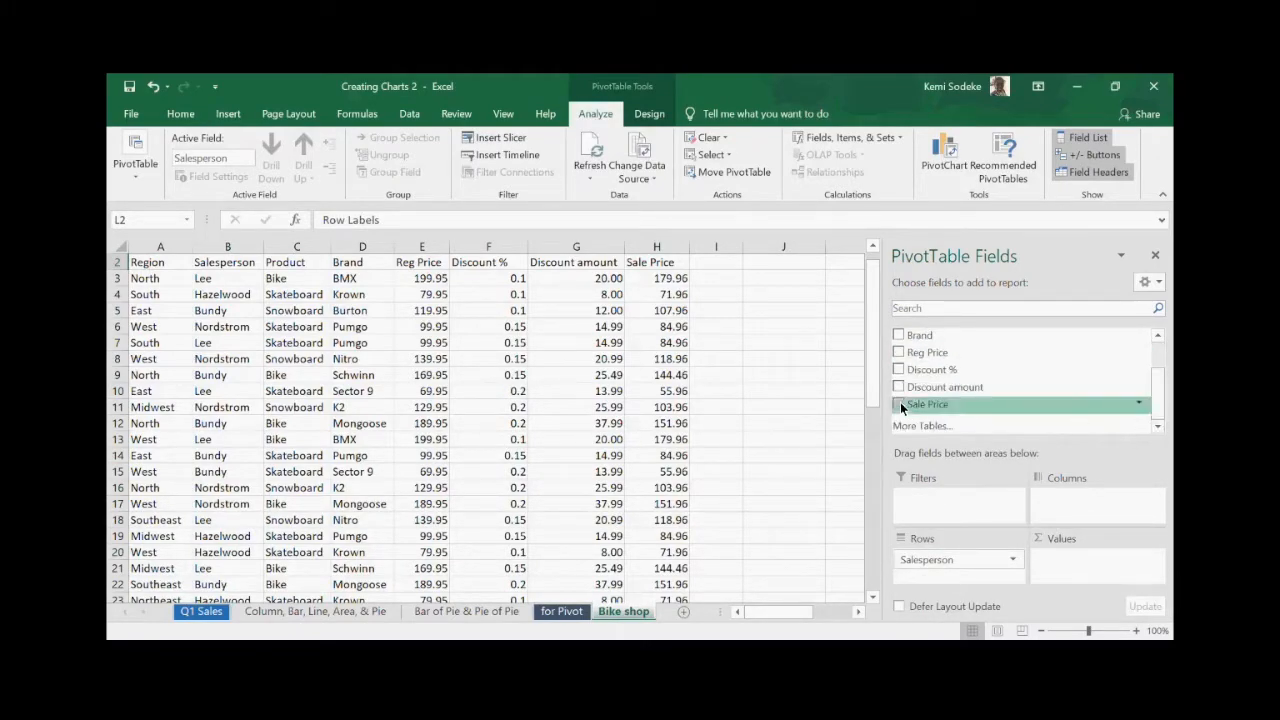
pyautogui.moveTo(933, 408); pyautogui.dragTo(1077, 570)
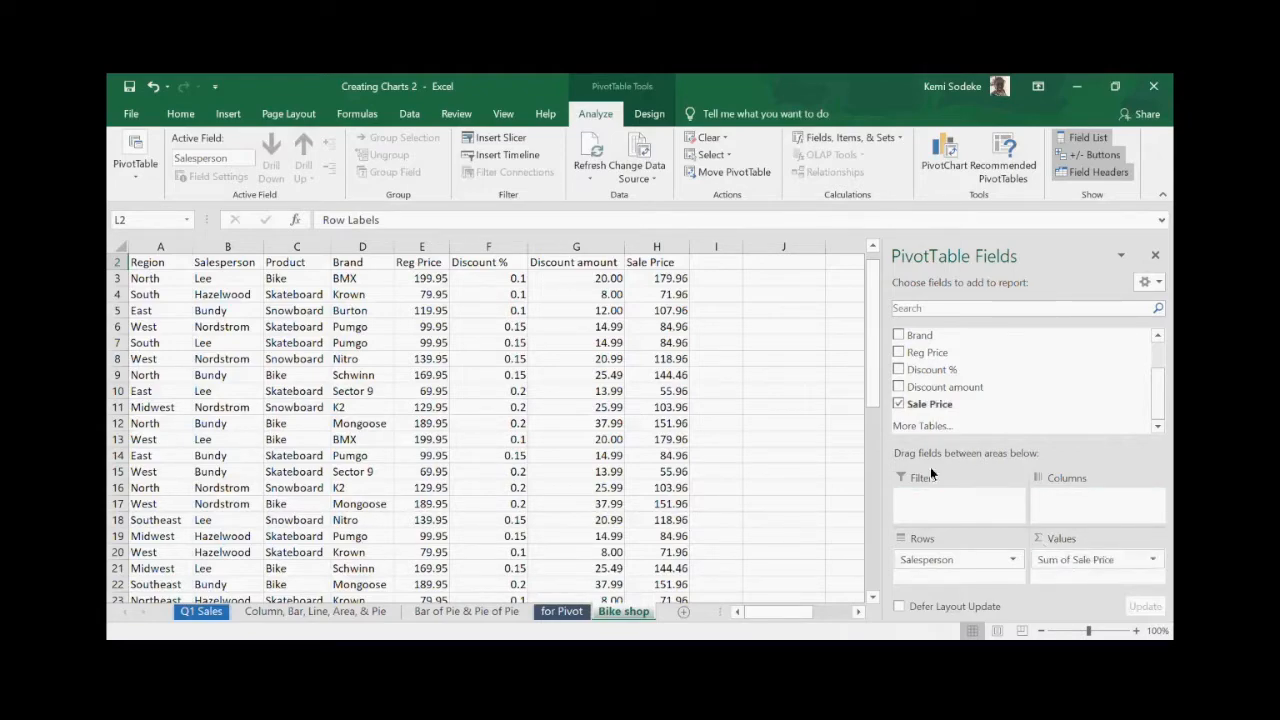
pyautogui.click(1155, 255)
pyautogui.moveTo(962, 266); pyautogui.dragTo(884, 299)
pyautogui.click(960, 374)
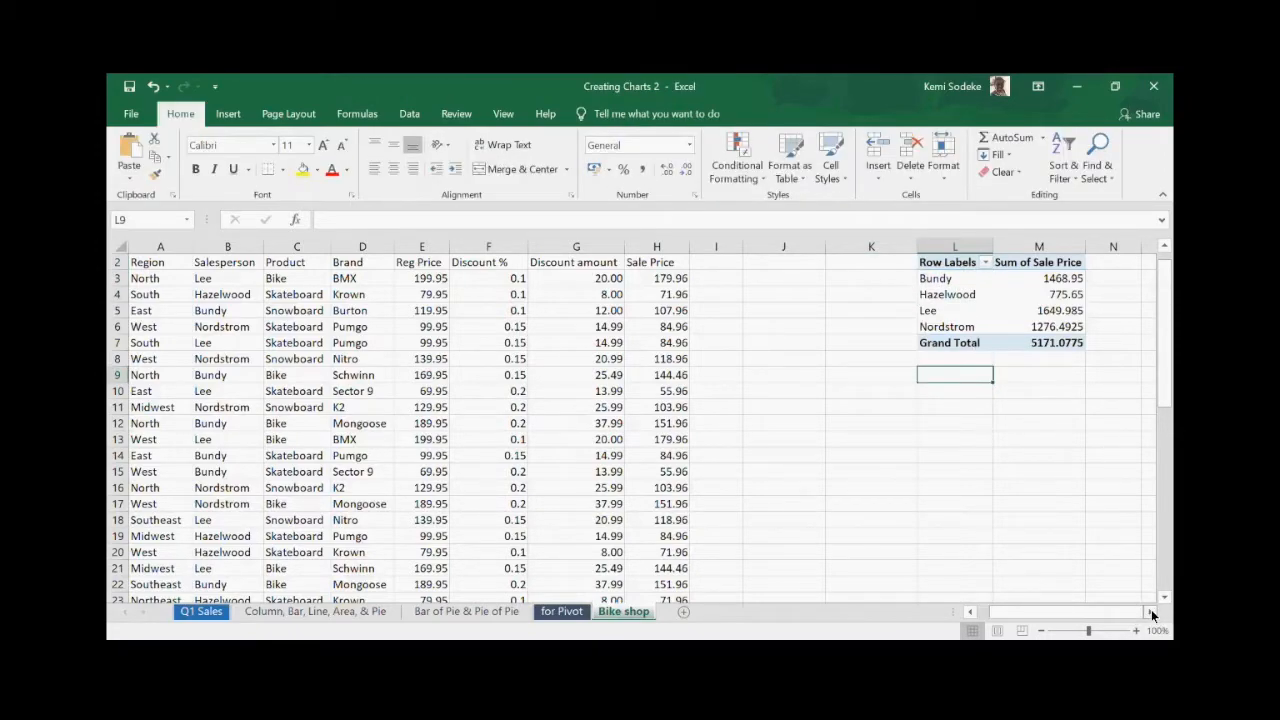
# - Copy the salesperson pivot table L2:M7 and paste a duplicate at O2
pyautogui.click(1149, 611)
pyautogui.click(1149, 611)
pyautogui.click(1149, 611)
pyautogui.click(984, 327)
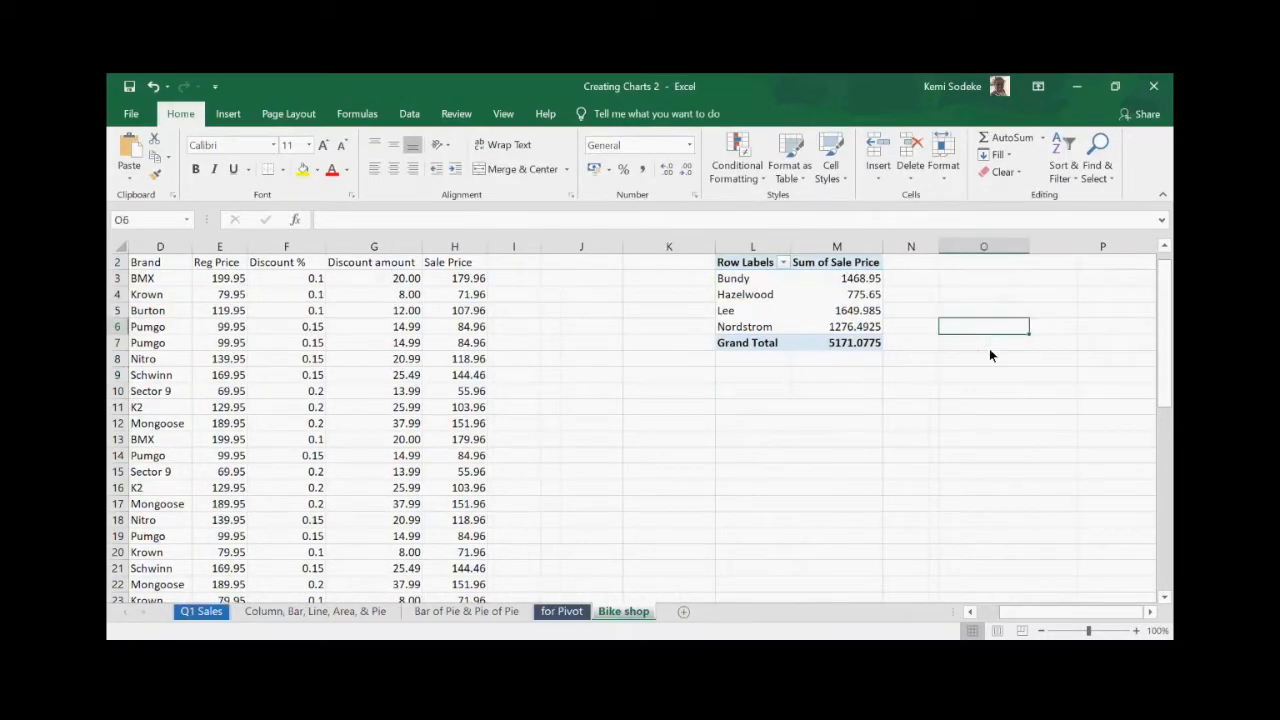
pyautogui.click(1149, 611)
pyautogui.click(1149, 611)
pyautogui.moveTo(625, 265); pyautogui.dragTo(745, 341)
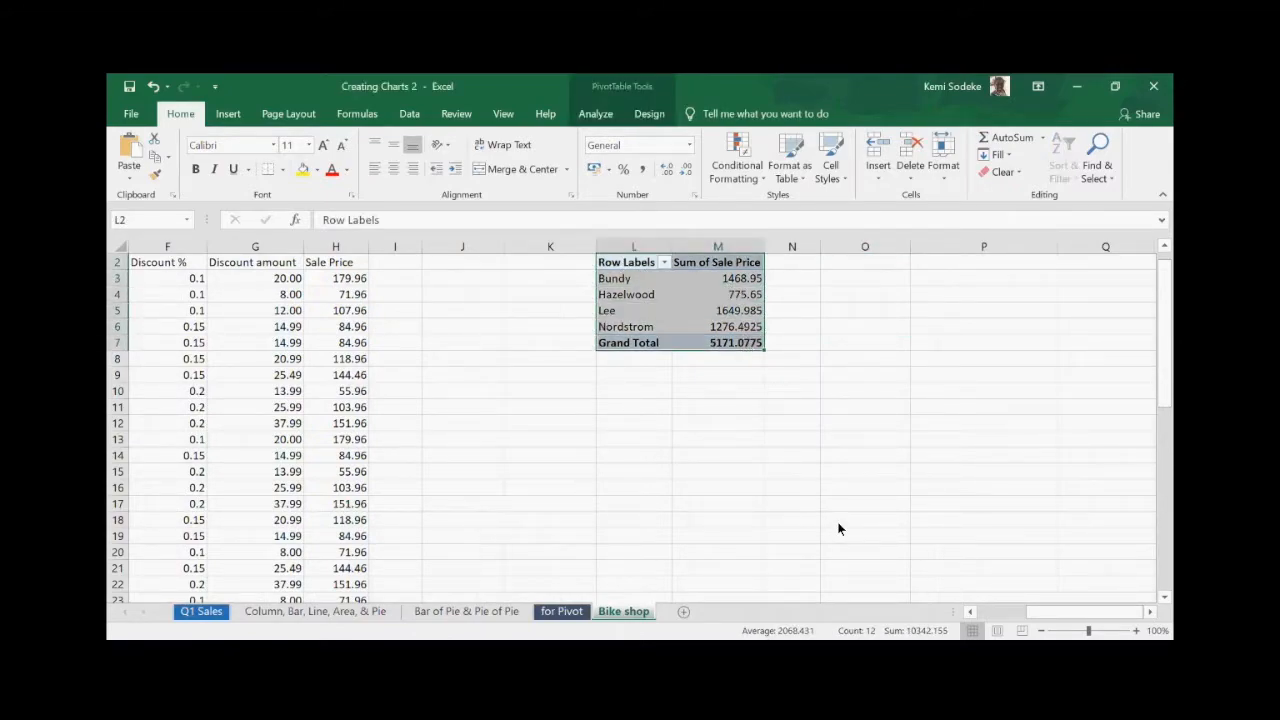
pyautogui.hotkey('ctrl', 'c')
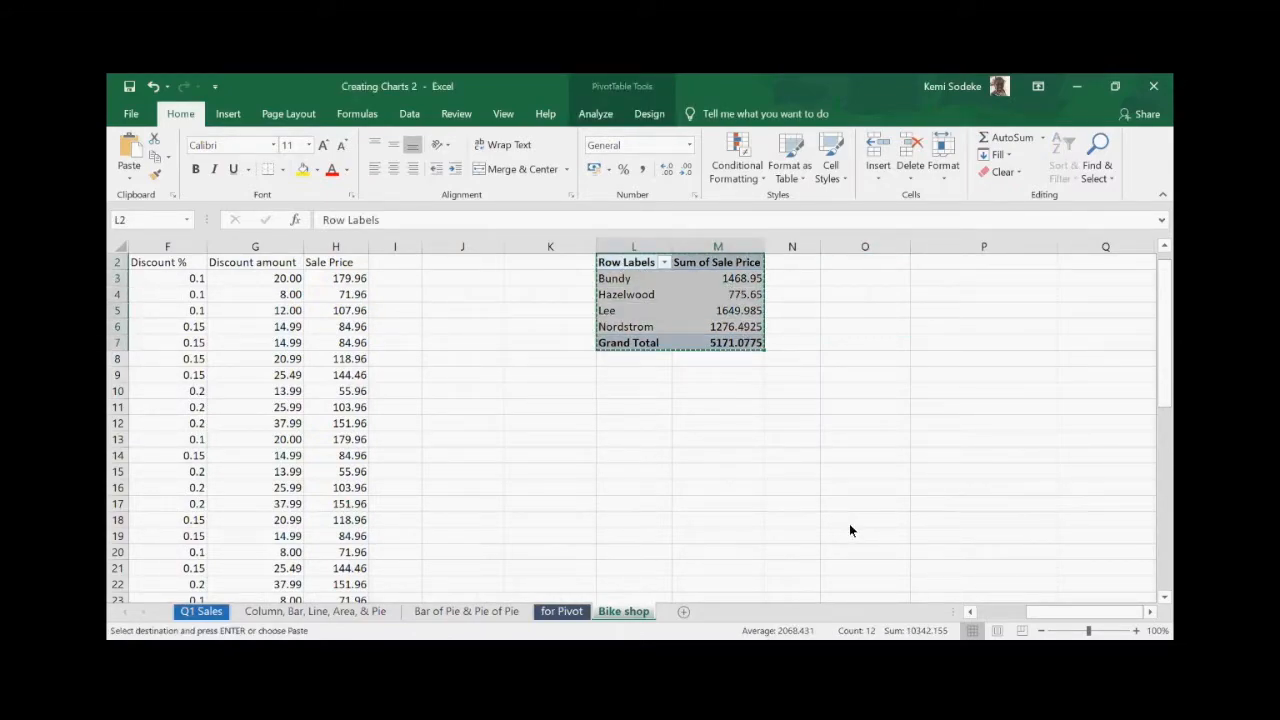
pyautogui.click(866, 263)
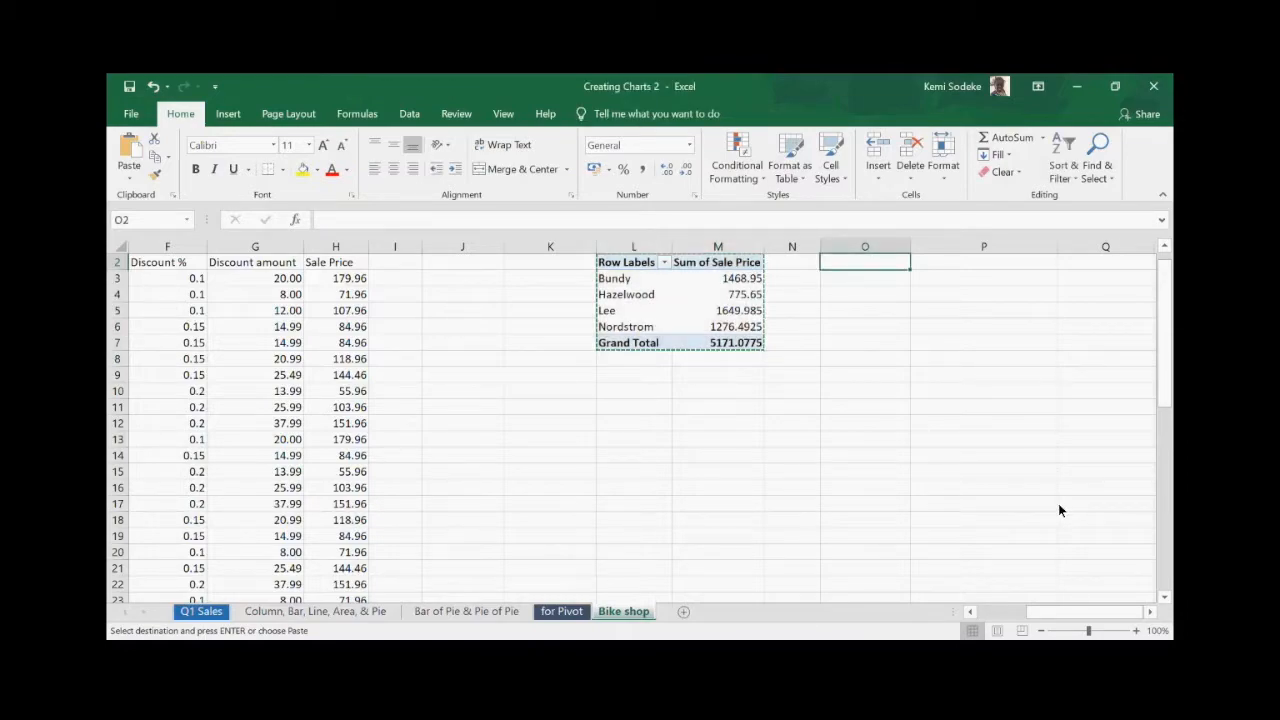
pyautogui.hotkey('ctrl', 'v')
# - Inspect the copied pivot's salesperson labels and a discount value in column F
pyautogui.click(950, 397)
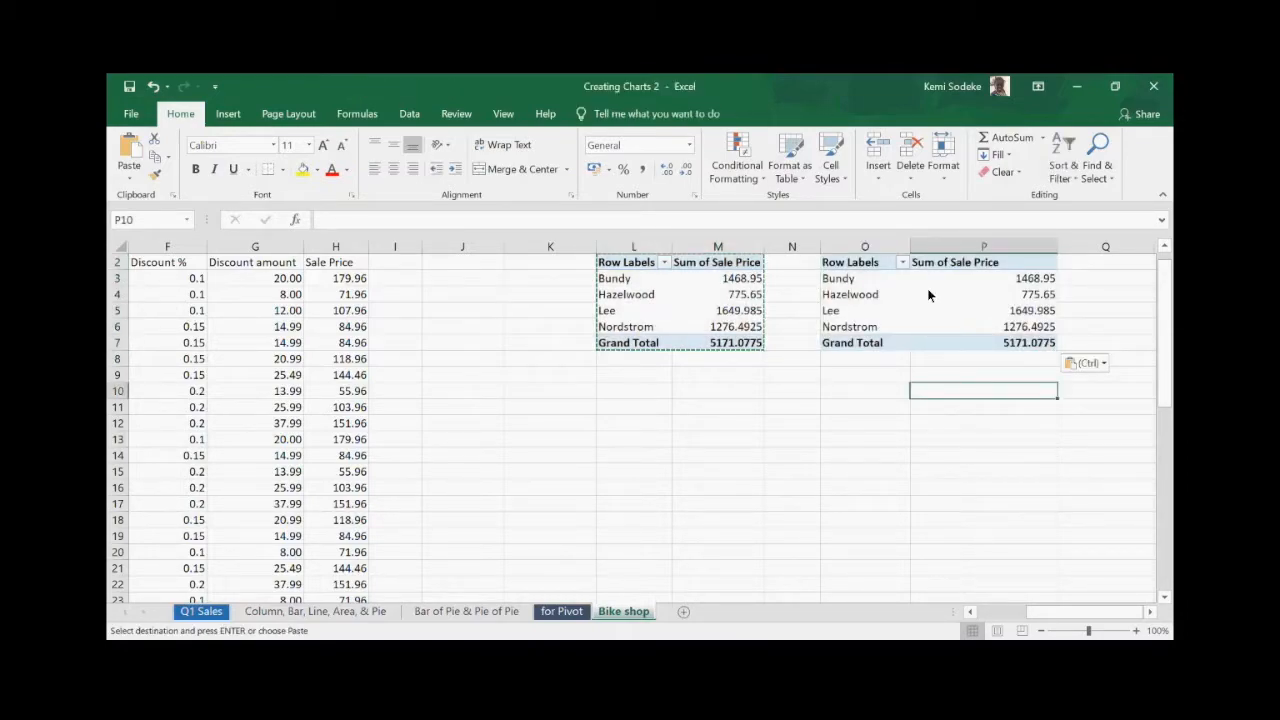
pyautogui.click(875, 293)
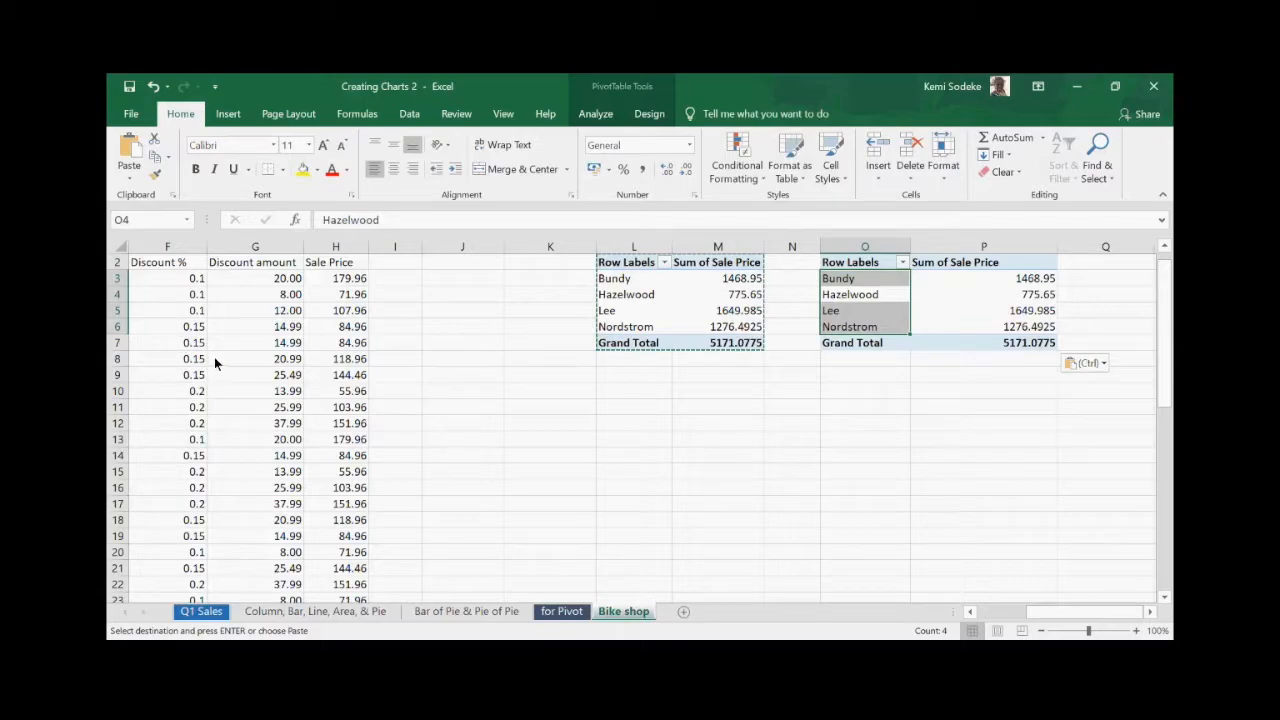
pyautogui.click(176, 312)
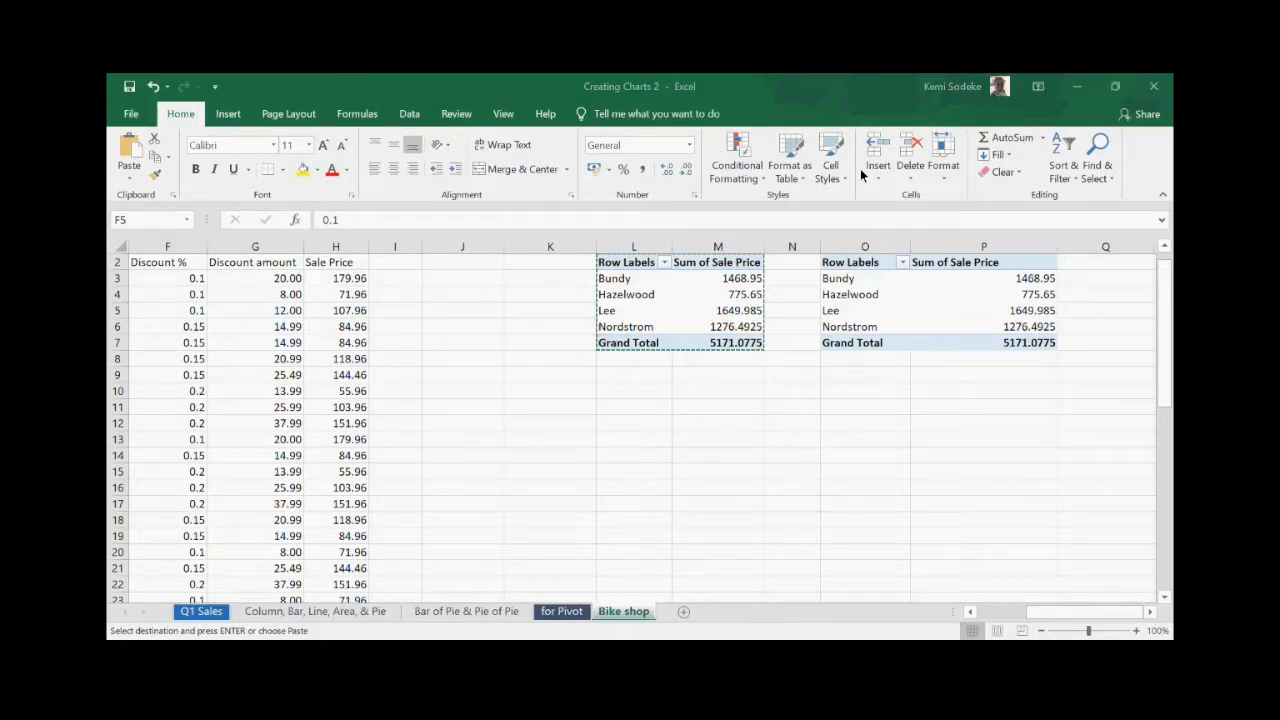
pyautogui.click(799, 422)
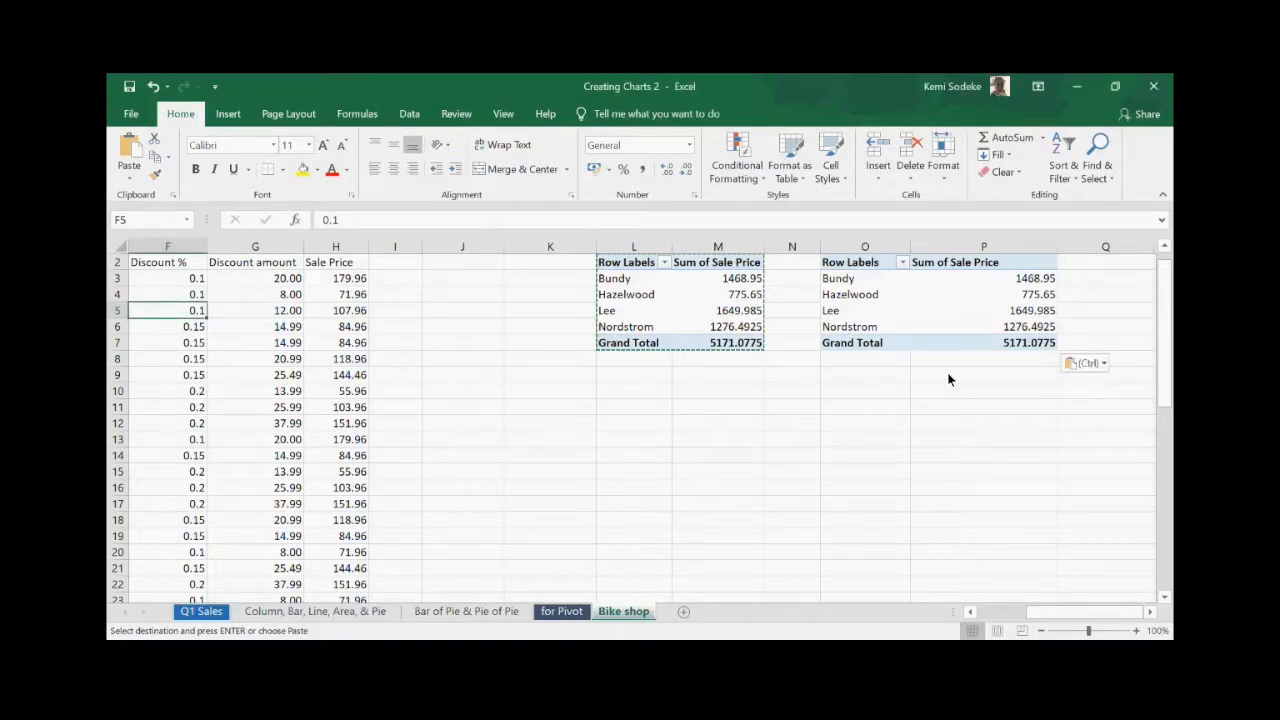
# - Select and delete the pasted copy of the pivot table
pyautogui.moveTo(1010, 362); pyautogui.dragTo(830, 250)
pyautogui.press('Delete')
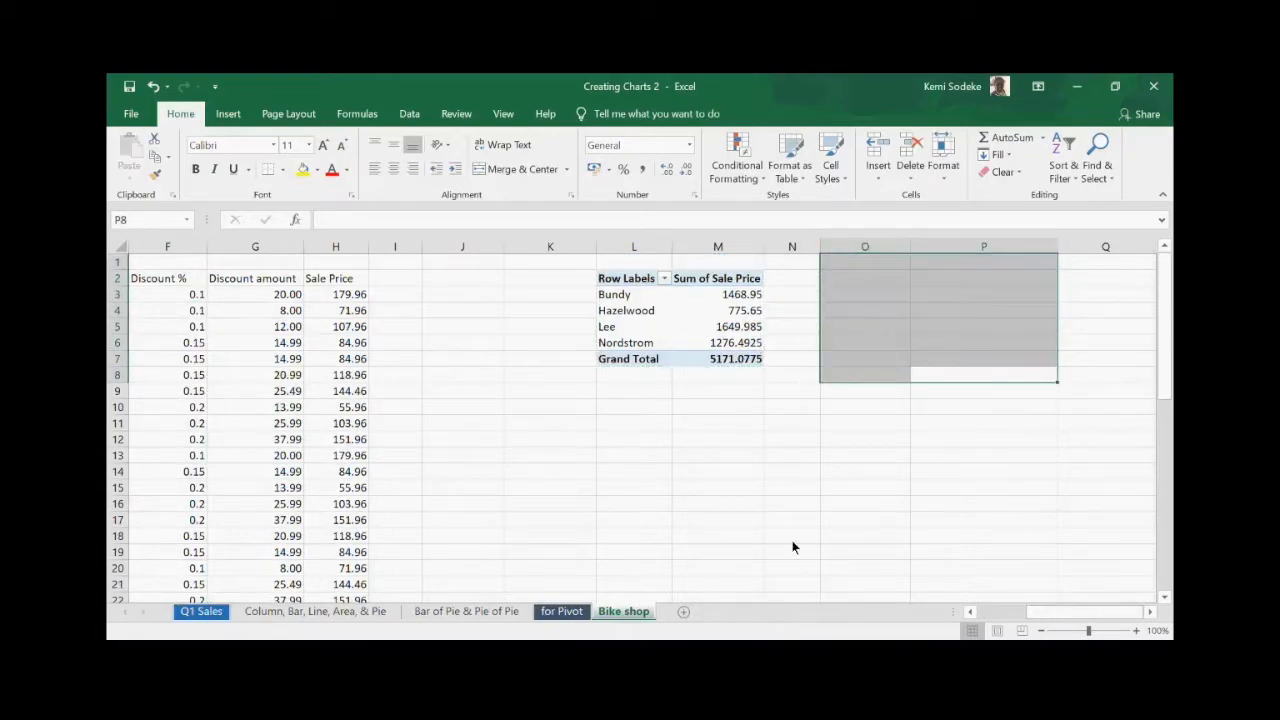
pyautogui.click(791, 487)
# - Select the original pivot table in columns L and M and delete it
pyautogui.click(506, 475)
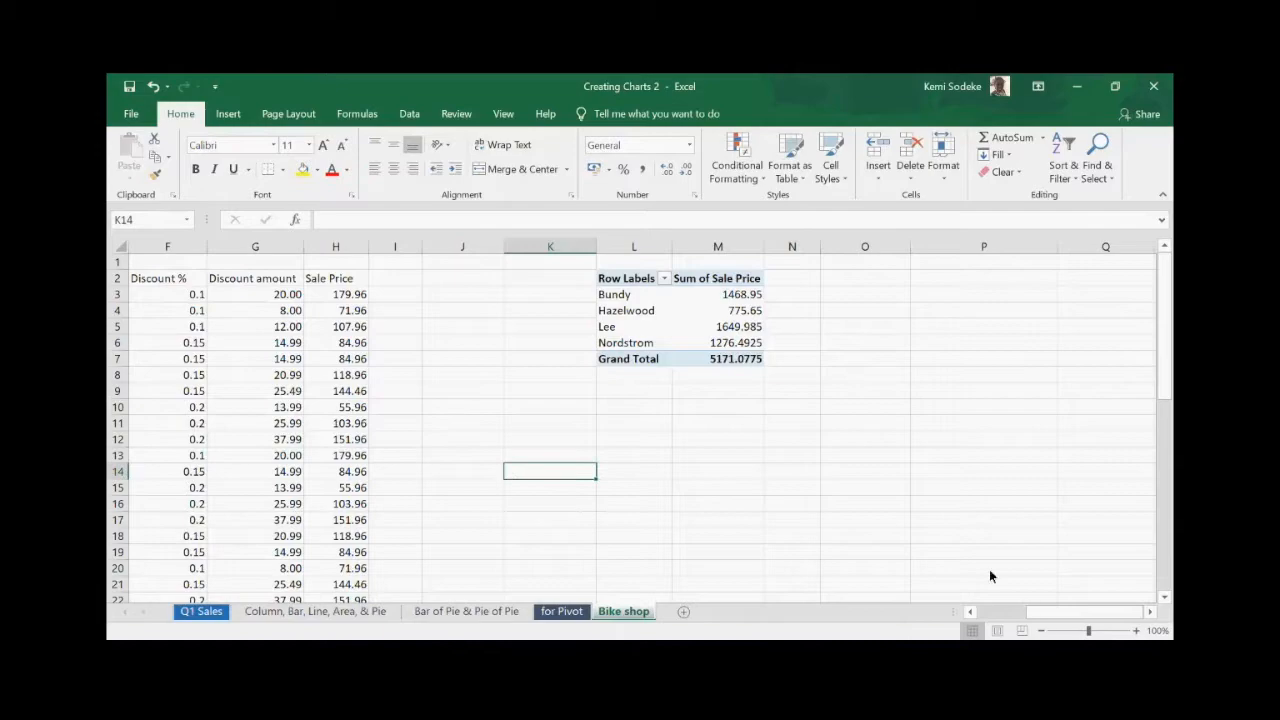
pyautogui.click(988, 608)
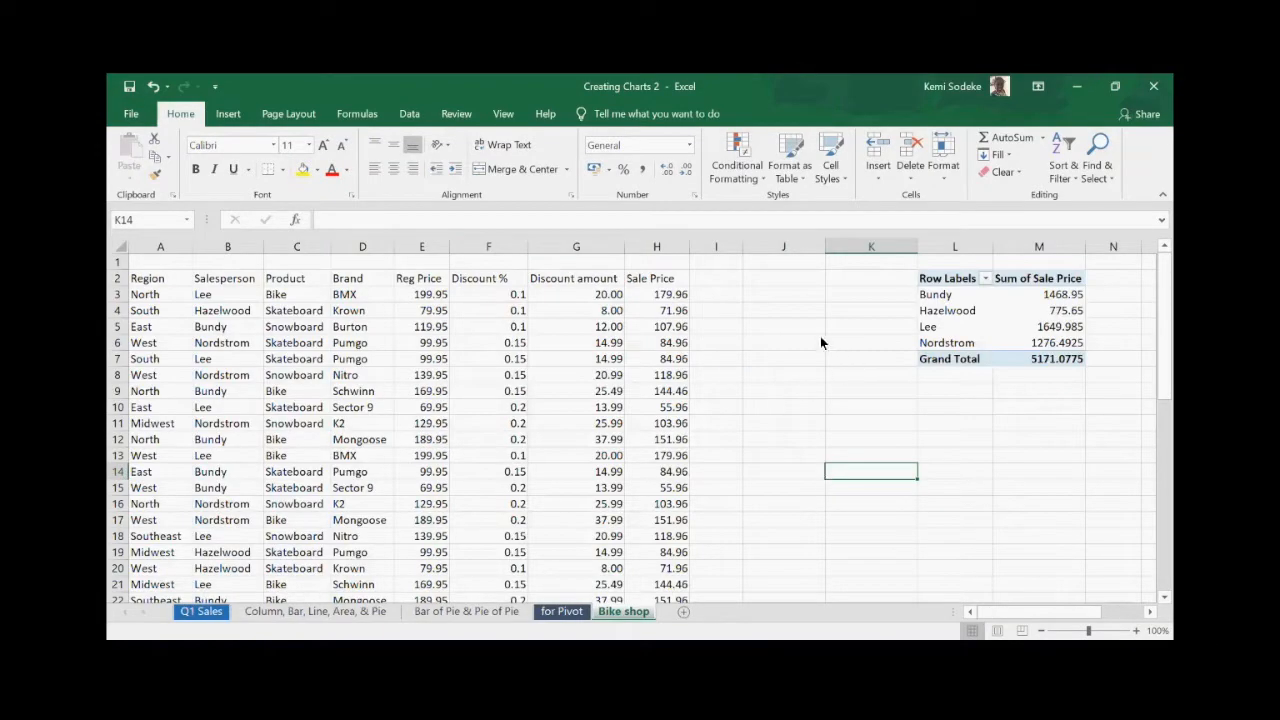
pyautogui.click(784, 294)
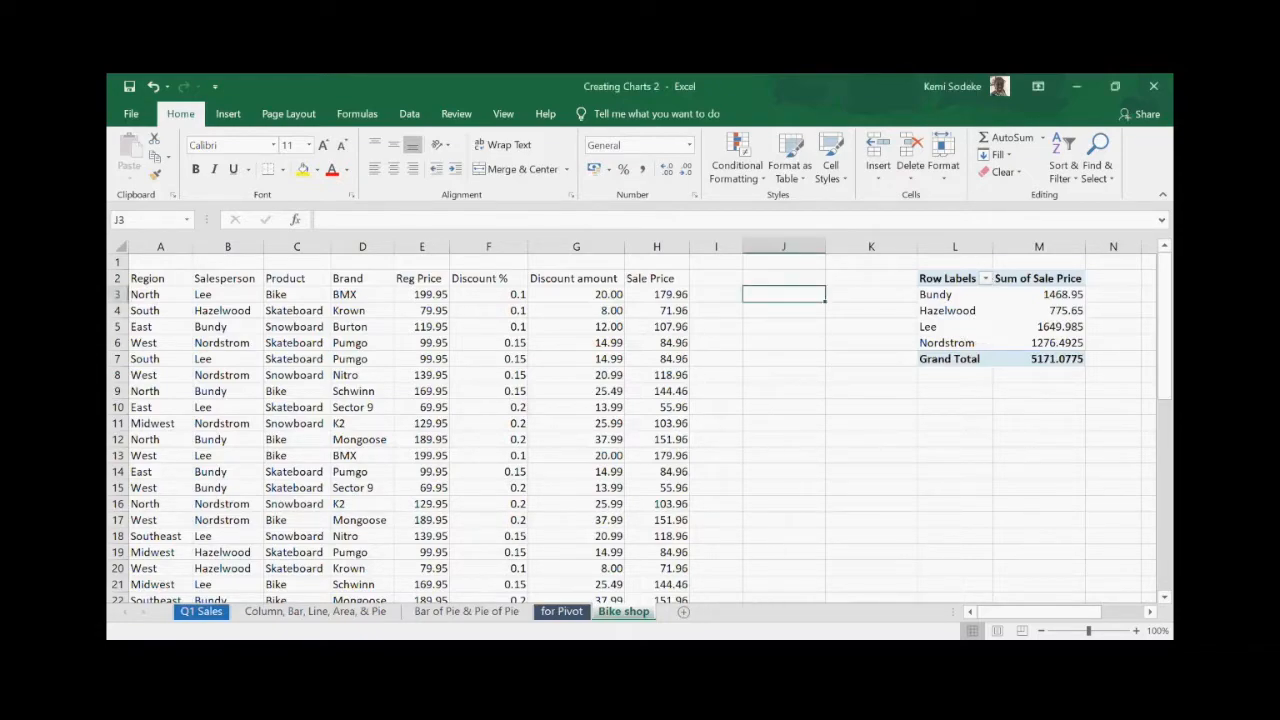
pyautogui.moveTo(943, 263); pyautogui.dragTo(1060, 383)
pyautogui.press('Delete')
pyautogui.click(905, 452)
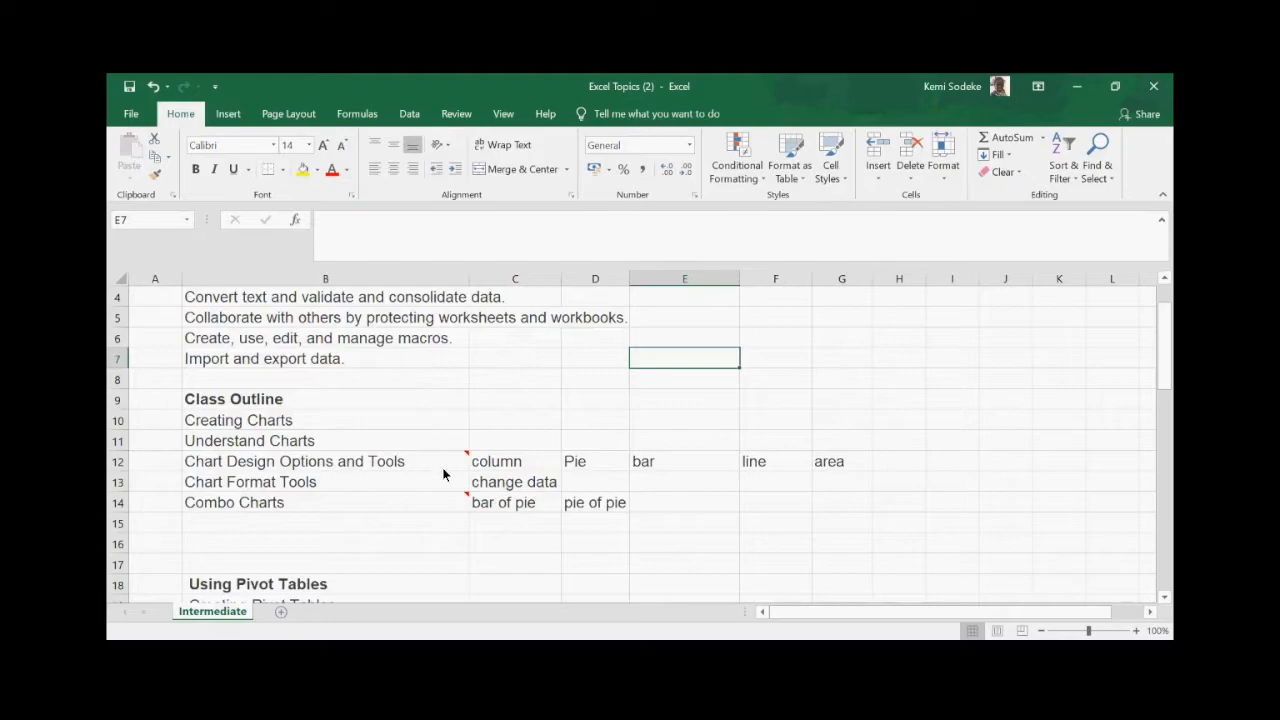
# - Scroll through the Intermediate topics list before returning to the Bike shop sheet
pyautogui.scroll(-5, 410, 466)
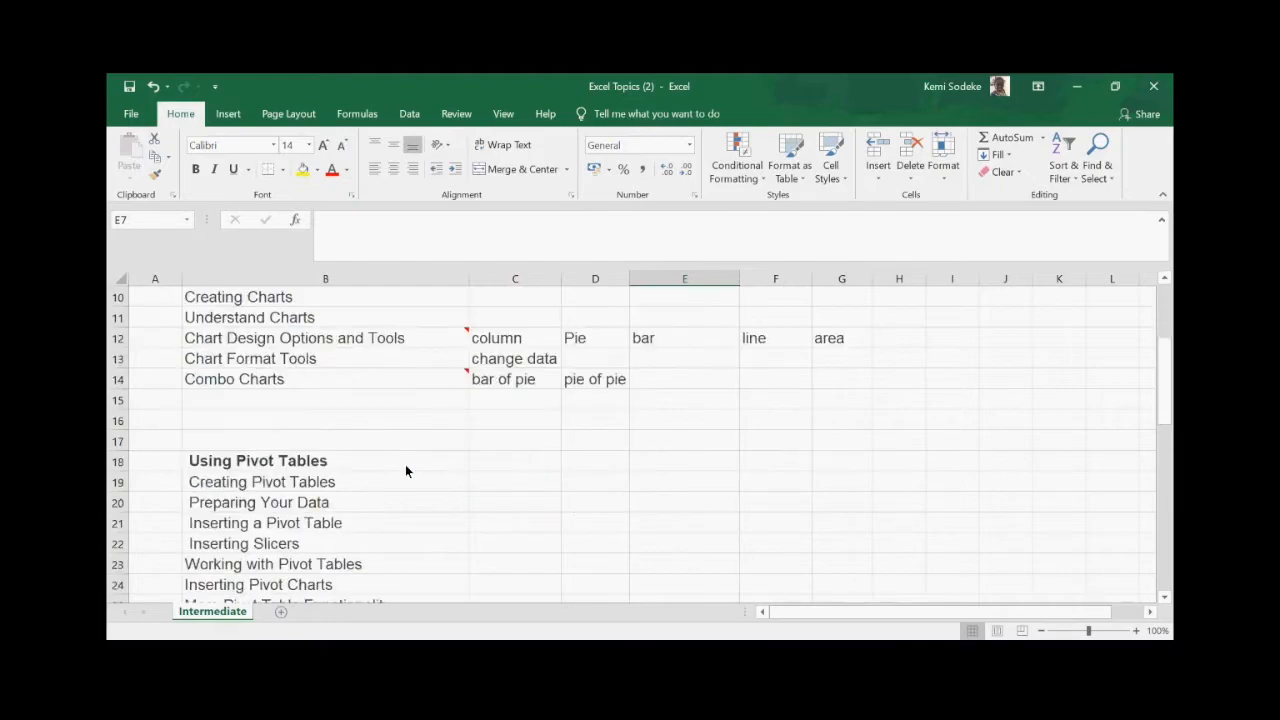
pyautogui.scroll(-3, 295, 428)
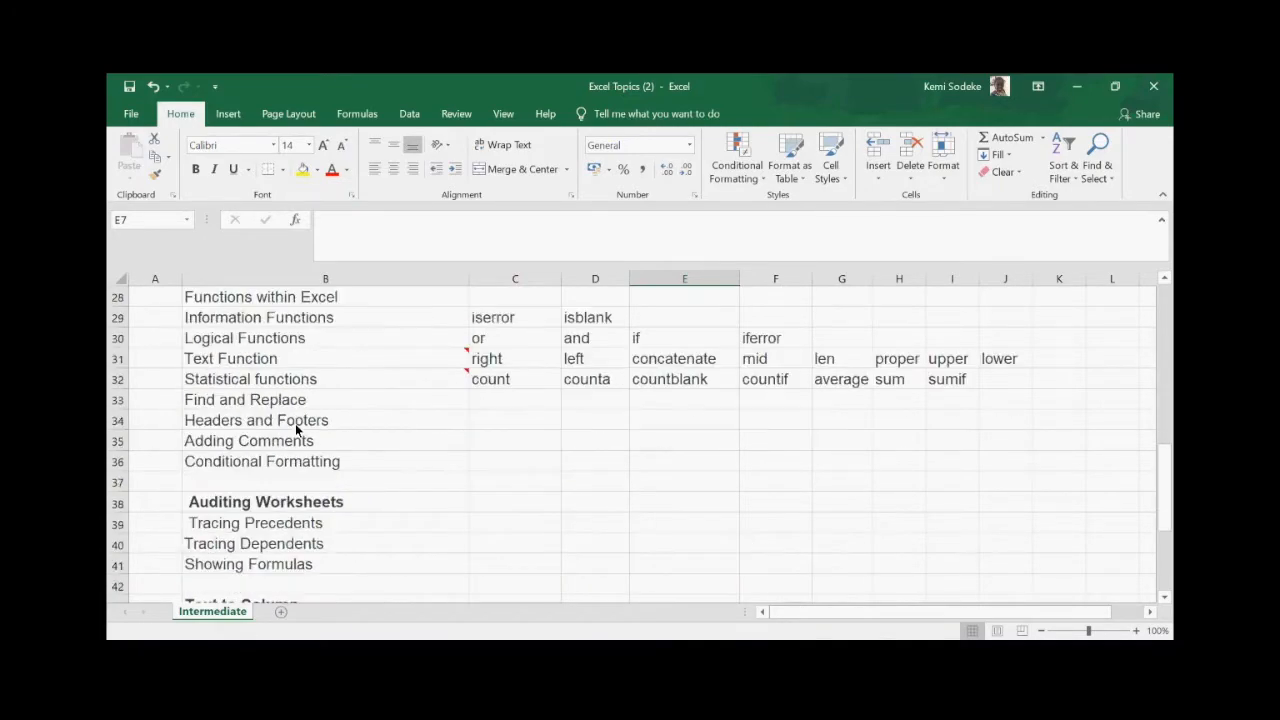
pyautogui.scroll(3, 391, 416)
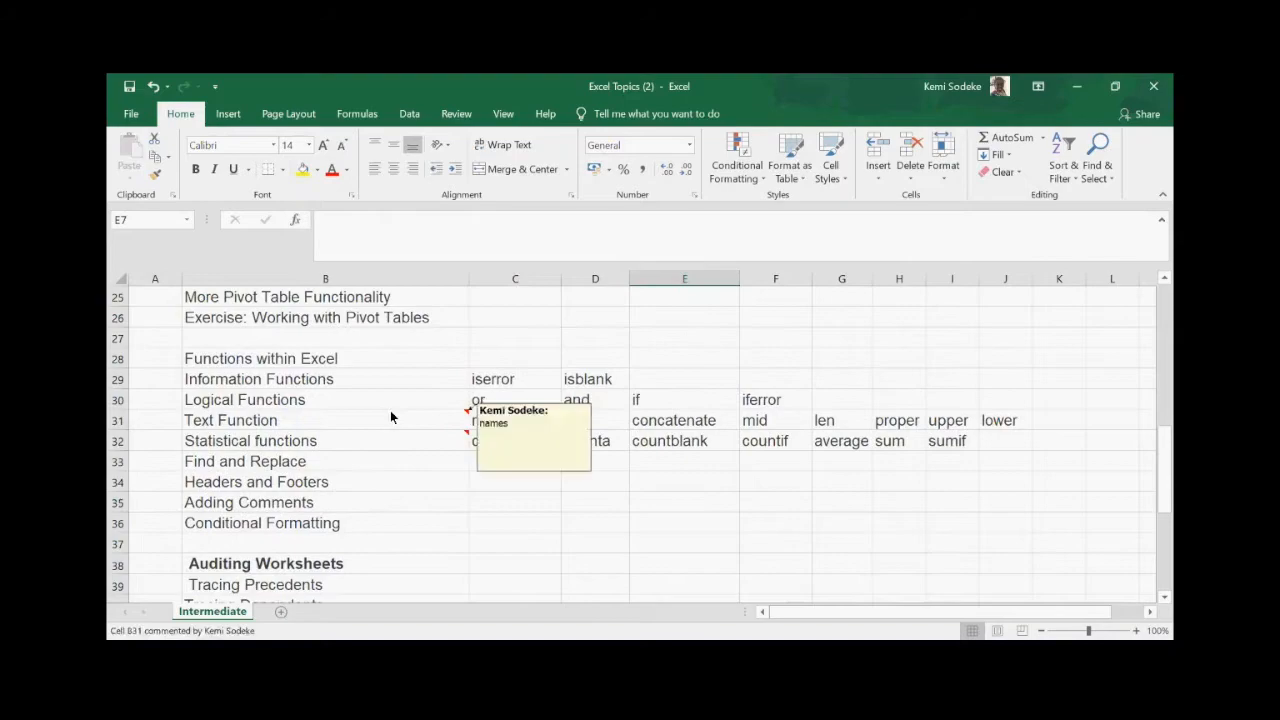
pyautogui.scroll(-3, 386, 418)
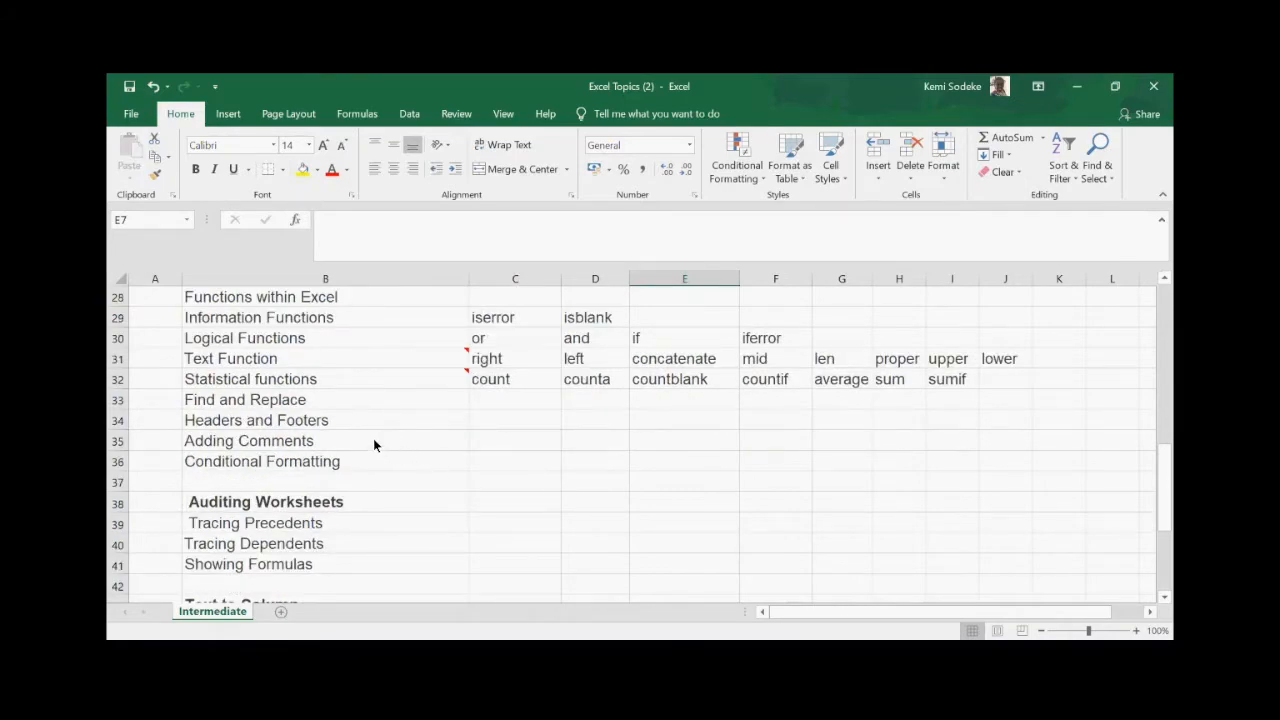
pyautogui.scroll(1, 365, 436)
pyautogui.scroll(-1, 429, 471)
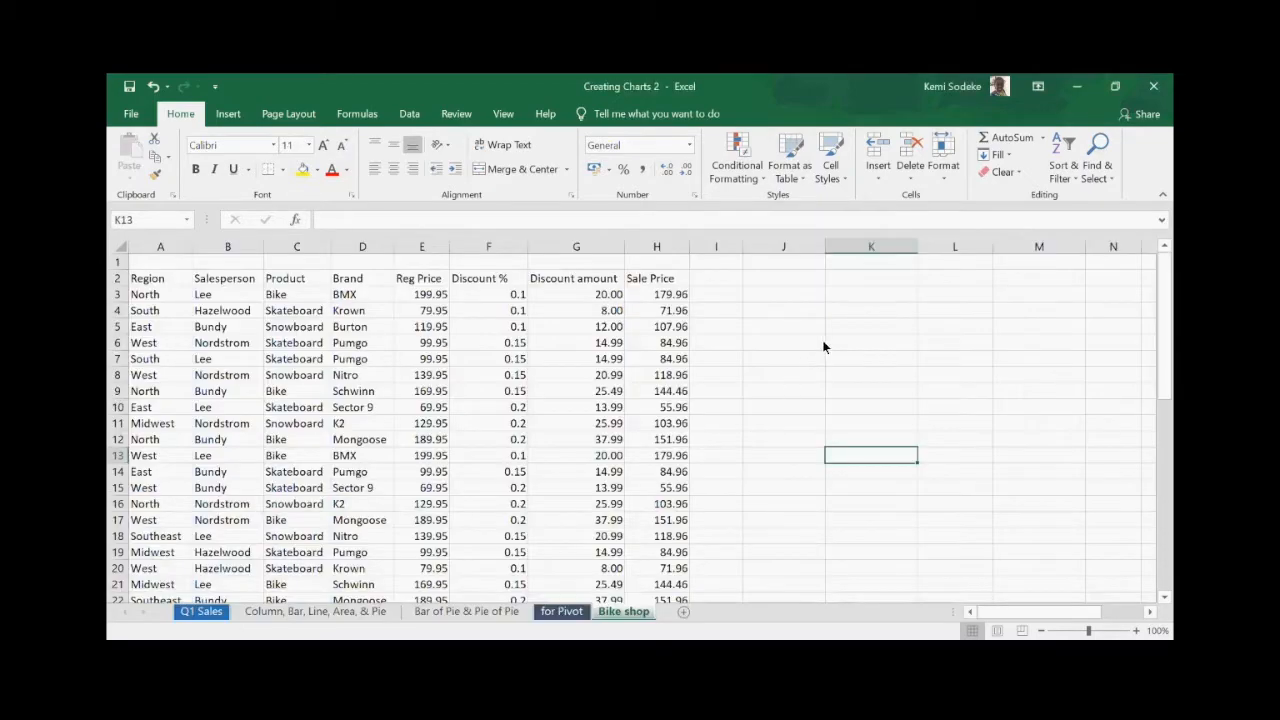
# - Widen column H slightly and inspect the Discount and Sale Price formulas in G3 and H3
pyautogui.click(769, 327)
pyautogui.moveTo(692, 251); pyautogui.dragTo(700, 249)
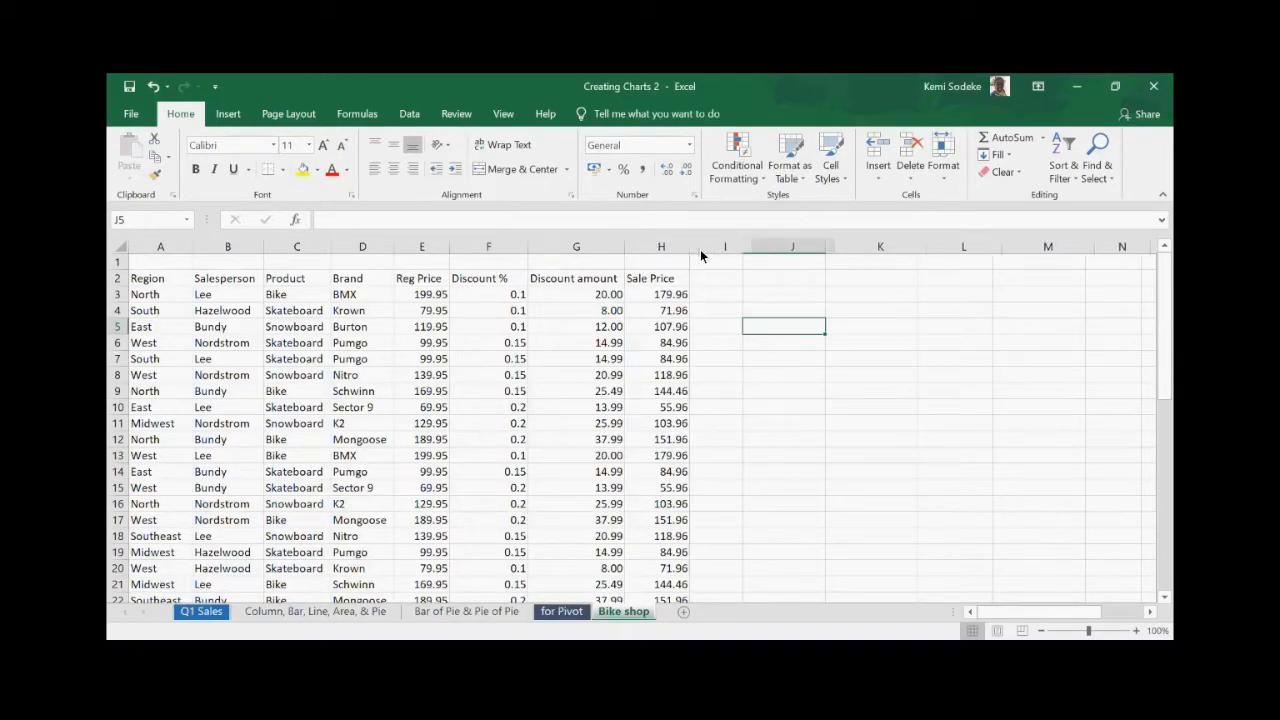
pyautogui.click(760, 426)
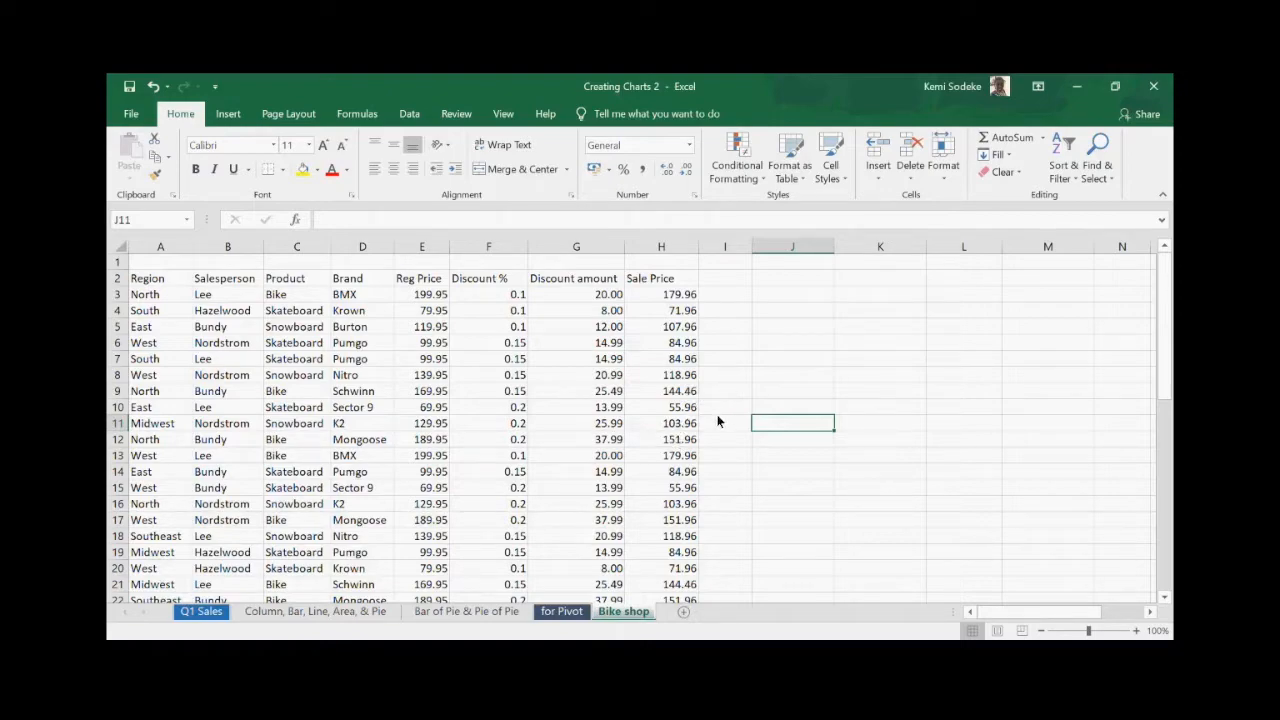
pyautogui.click(588, 294)
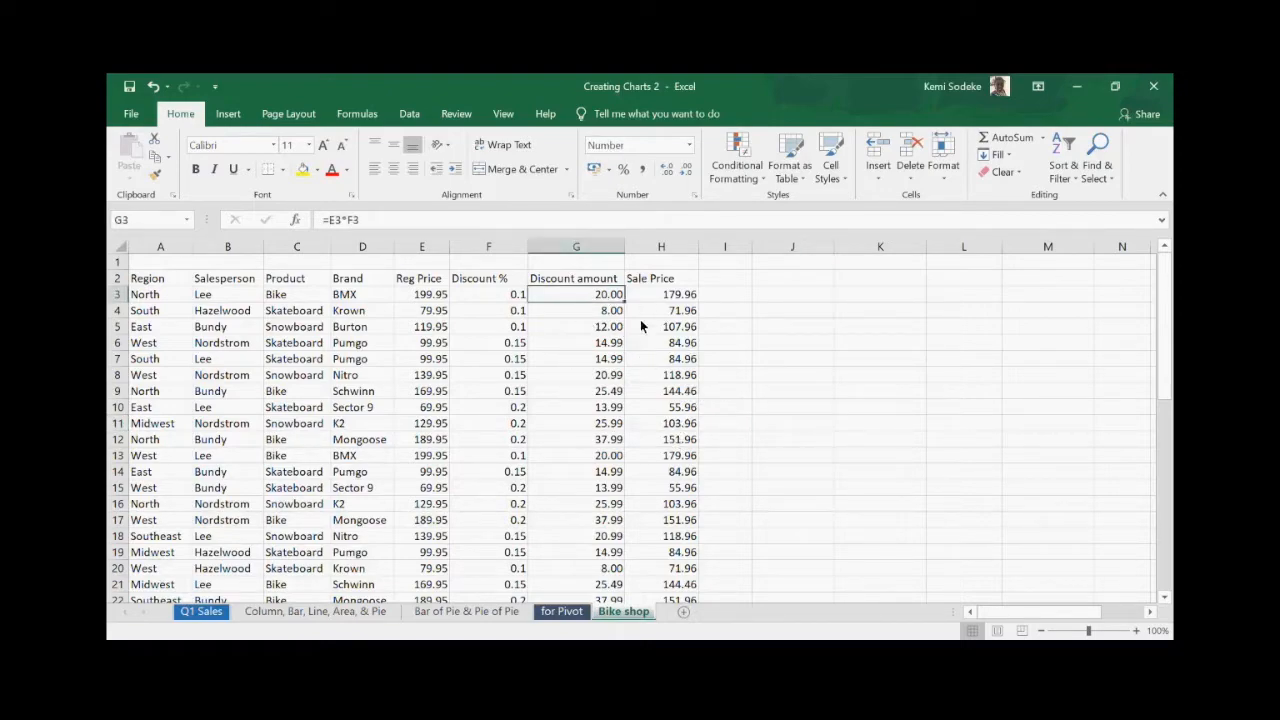
pyautogui.click(670, 296)
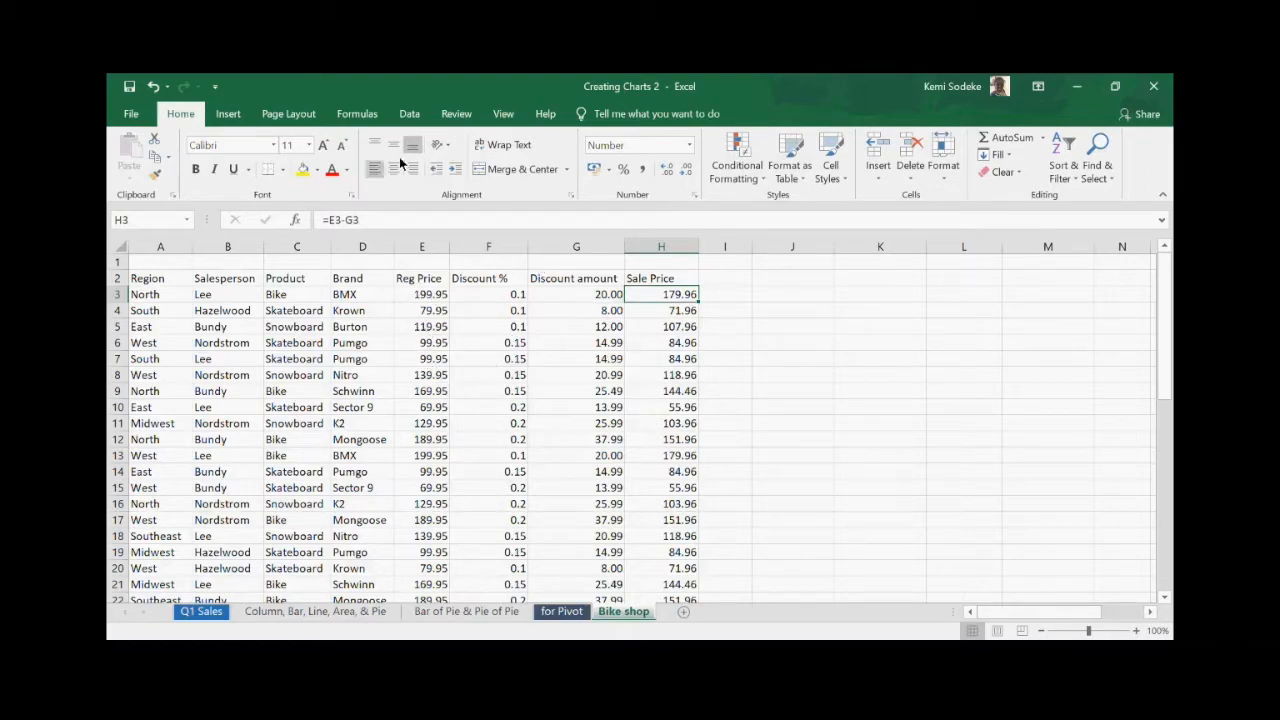
# - Turn on Show Formulas to reveal the =E*F discount and =E-G sale price formulas
pyautogui.click(355, 116)
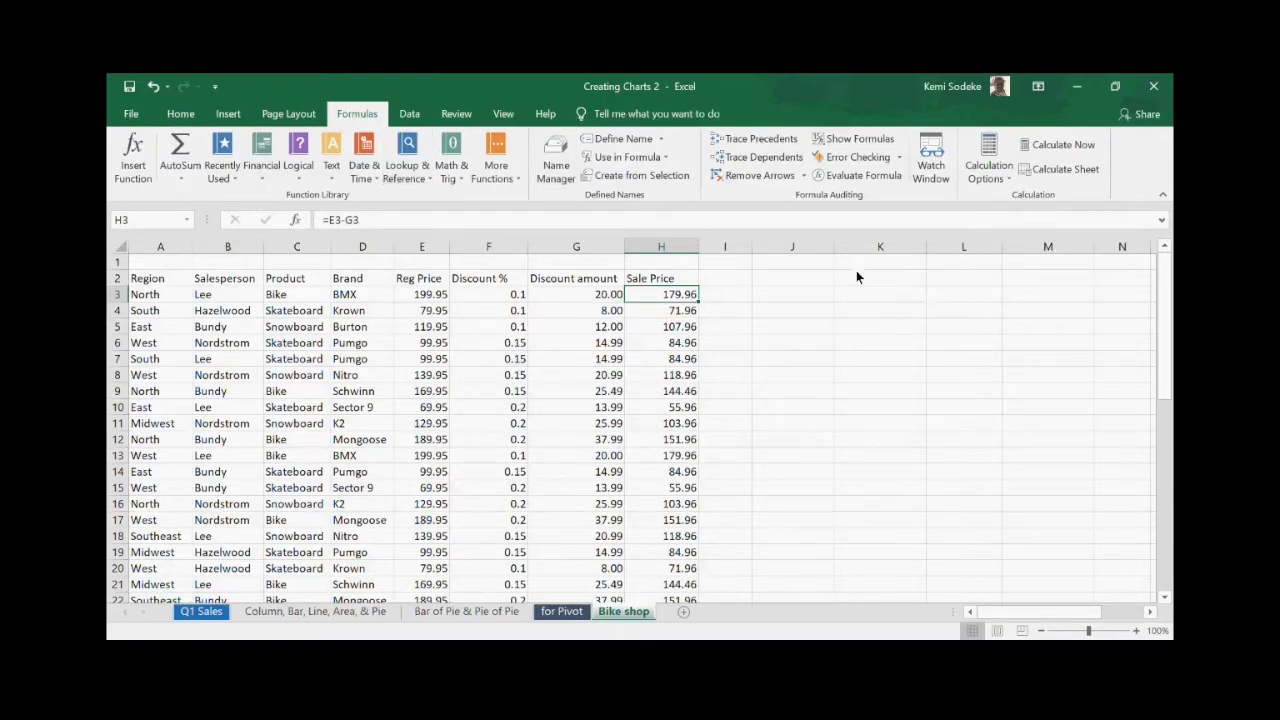
pyautogui.click(870, 142)
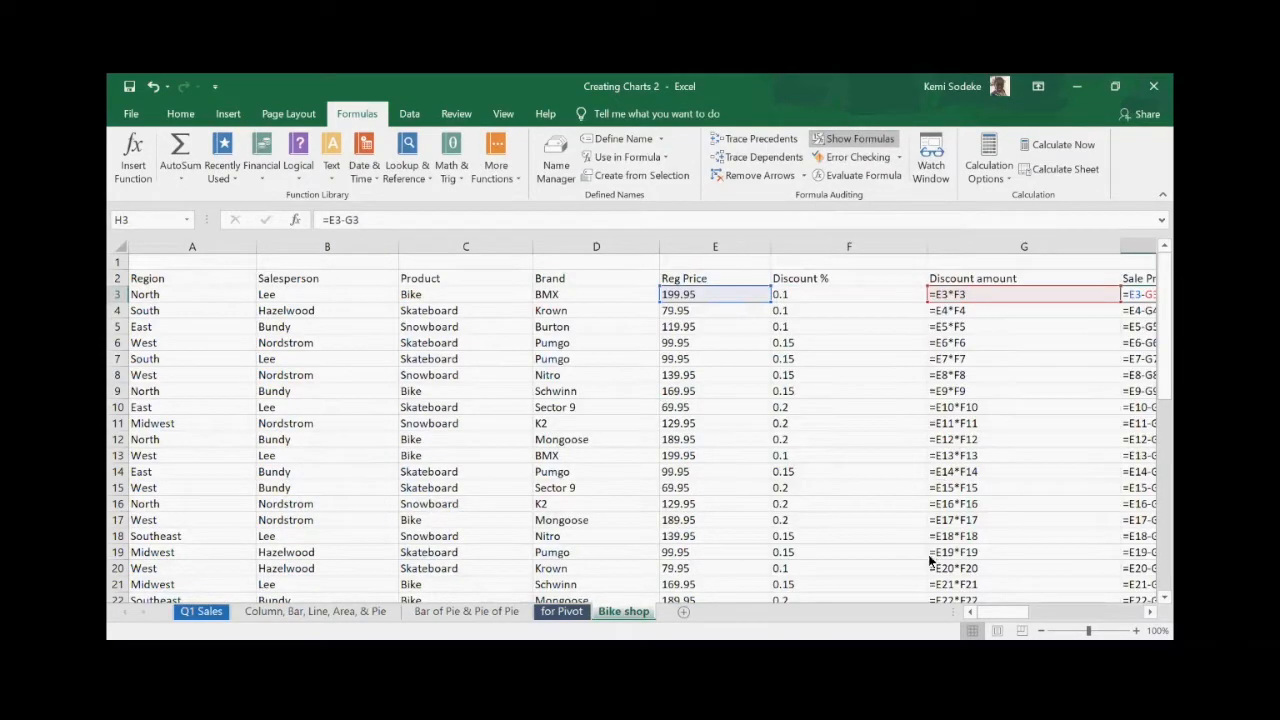
pyautogui.click(1150, 613)
pyautogui.click(1150, 613)
pyautogui.click(1150, 613)
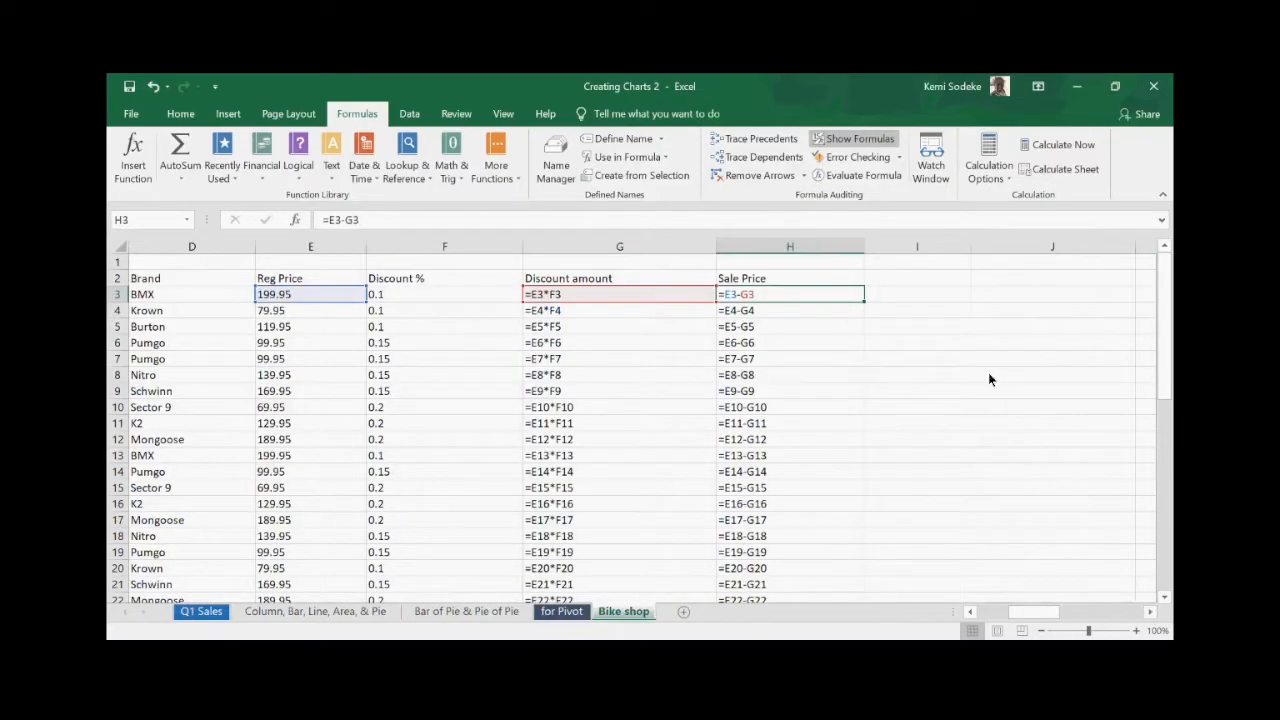
pyautogui.click(930, 391)
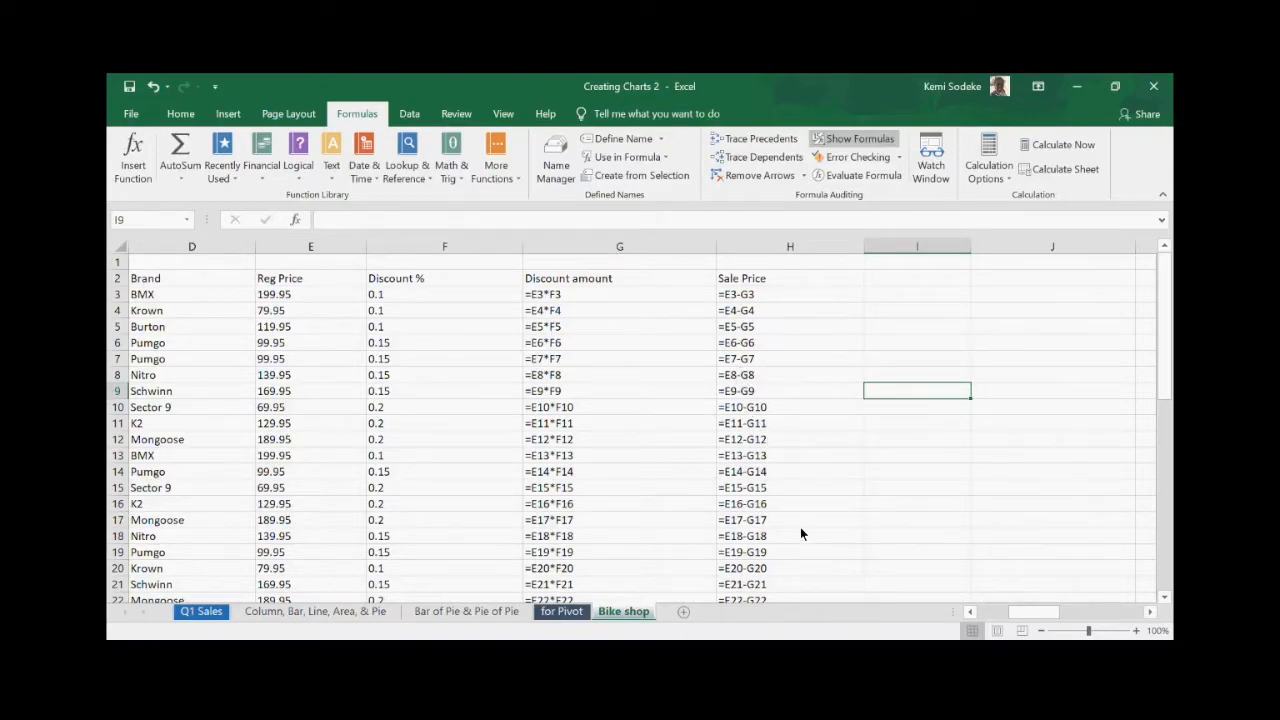
pyautogui.scroll(-10, 800, 527)
pyautogui.scroll(10, 795, 525)
# - Turn off Show Formulas and examine the Sale Price formulas in H3 and H4
pyautogui.click(852, 138)
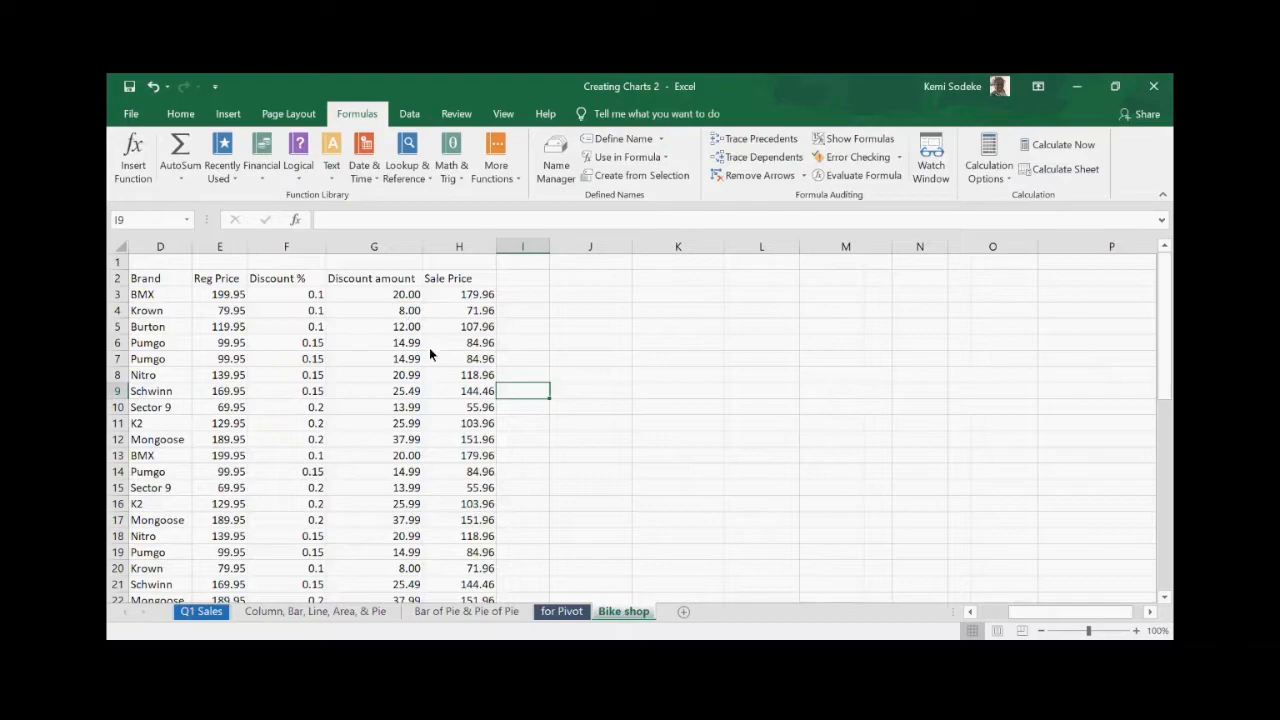
pyautogui.click(460, 296)
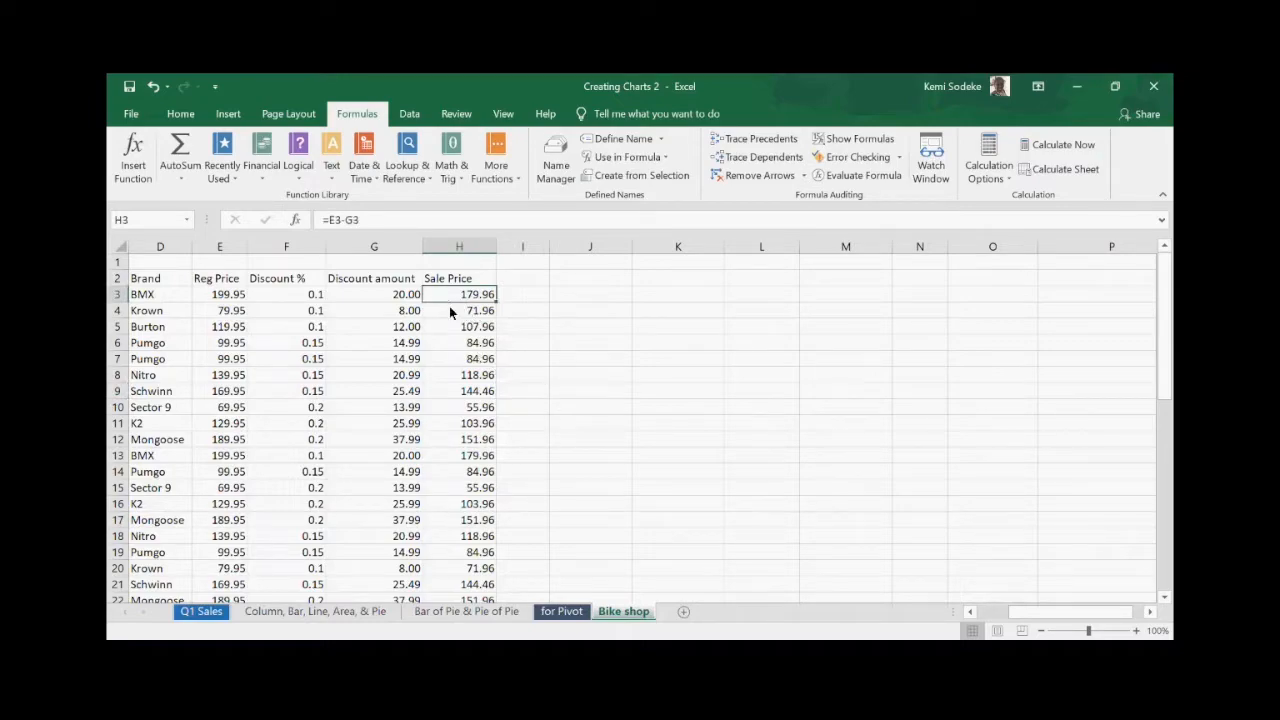
pyautogui.click(469, 312)
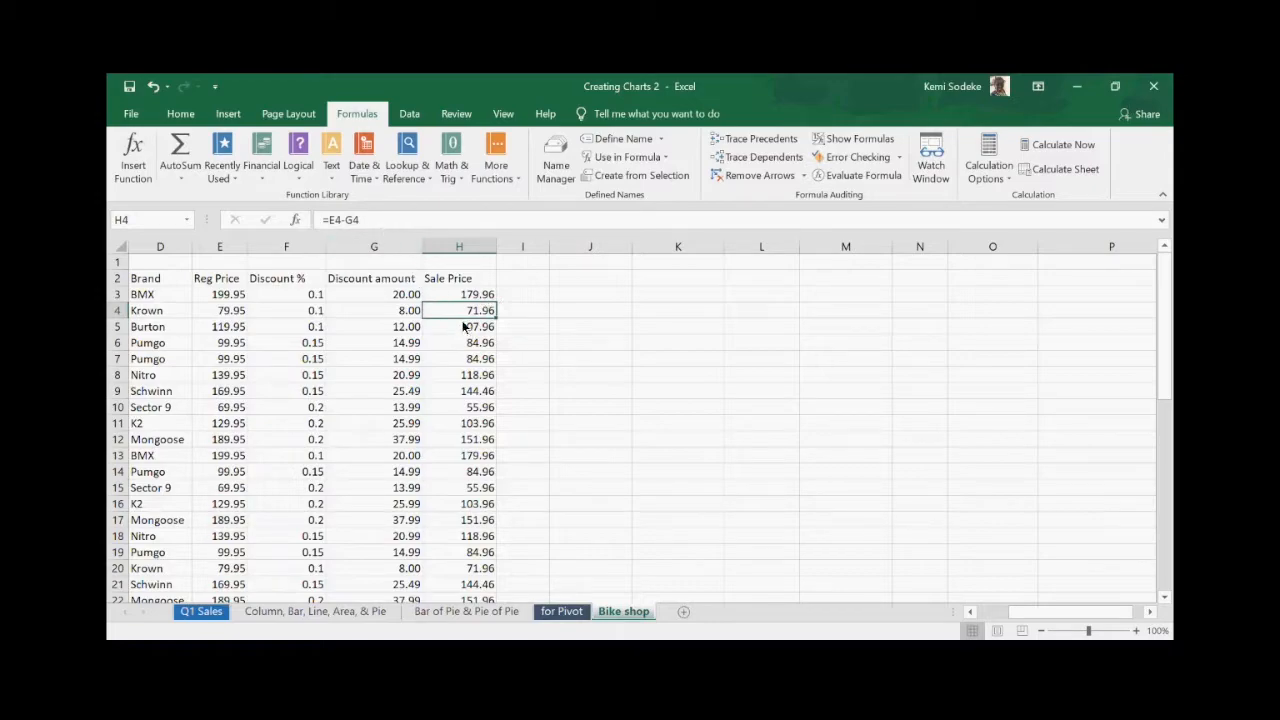
pyautogui.click(399, 222)
pyautogui.click(522, 374)
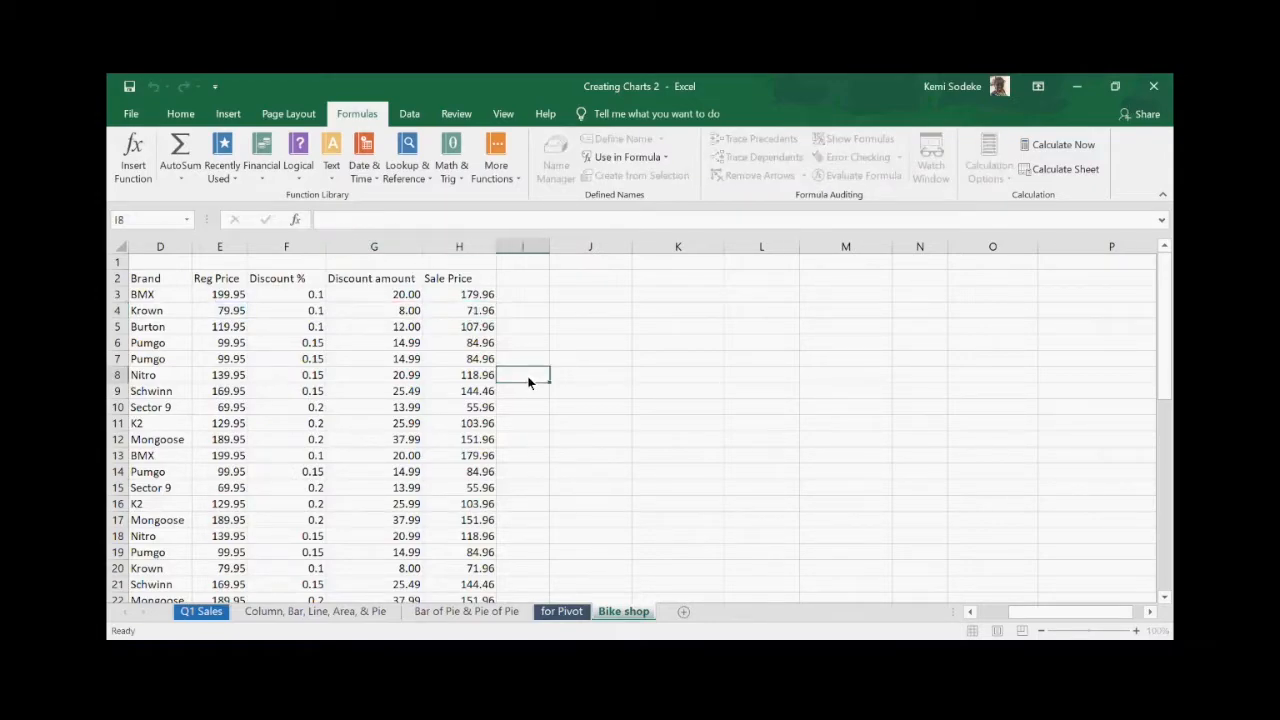
# - Check the G4 Discount formula and H4 Sale Price against the Reg Price in E4
pyautogui.click(383, 313)
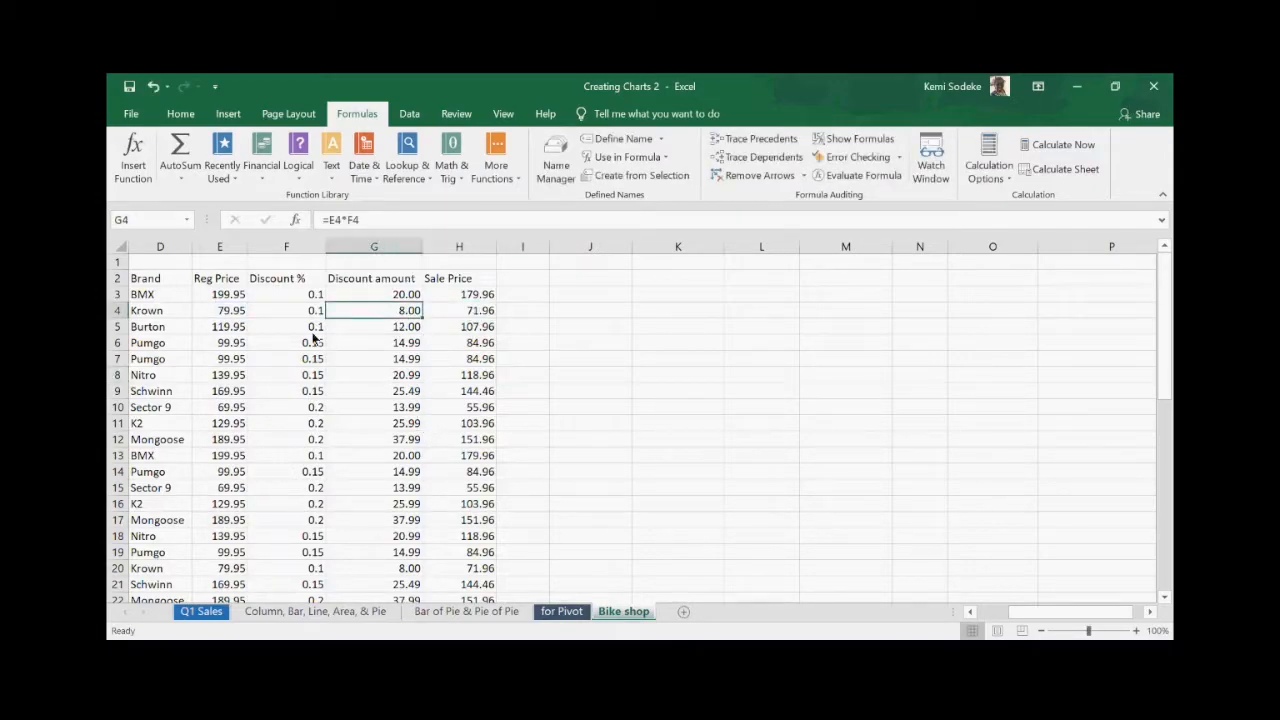
pyautogui.click(233, 313)
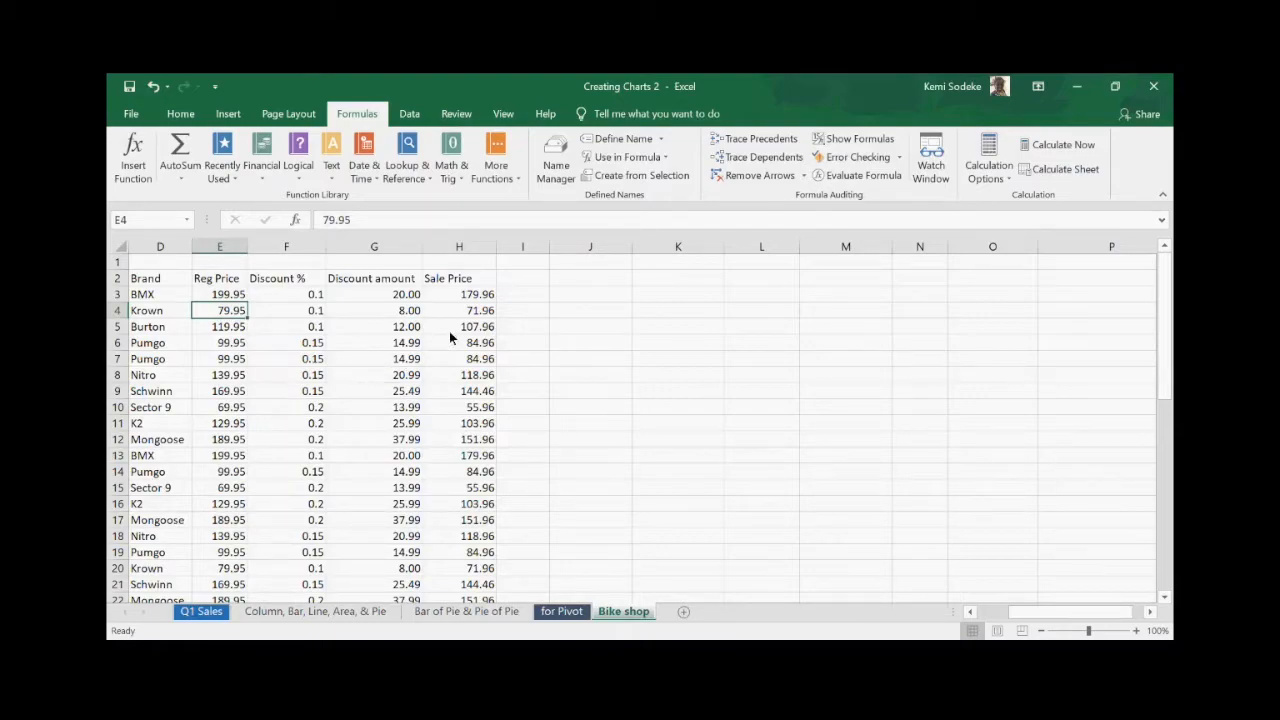
pyautogui.click(477, 311)
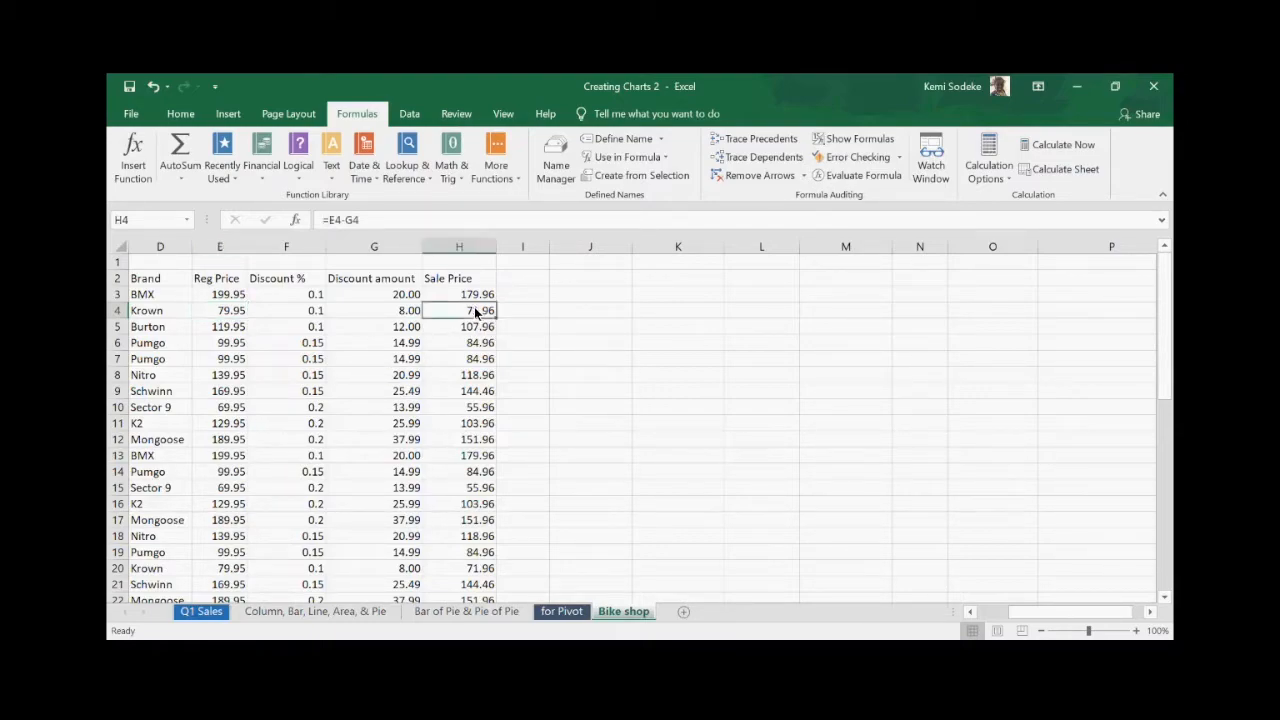
pyautogui.click(217, 316)
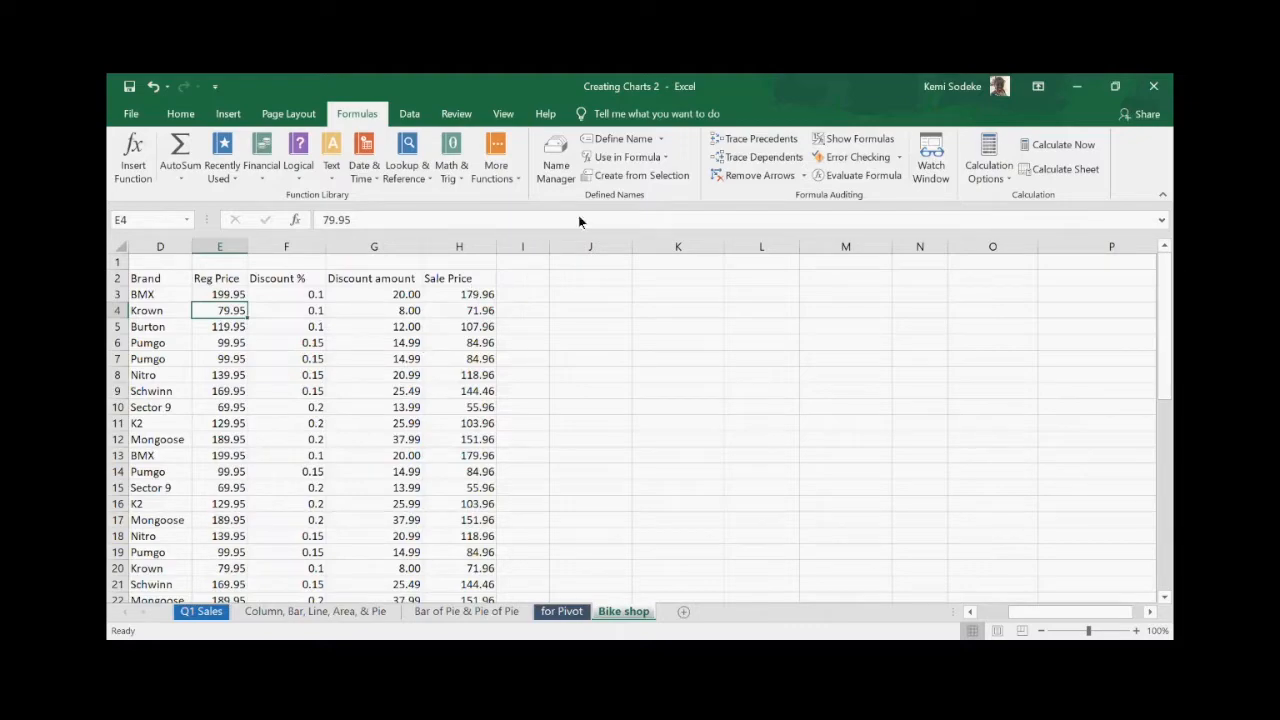
pyautogui.click(765, 158)
pyautogui.click(752, 176)
pyautogui.click(761, 140)
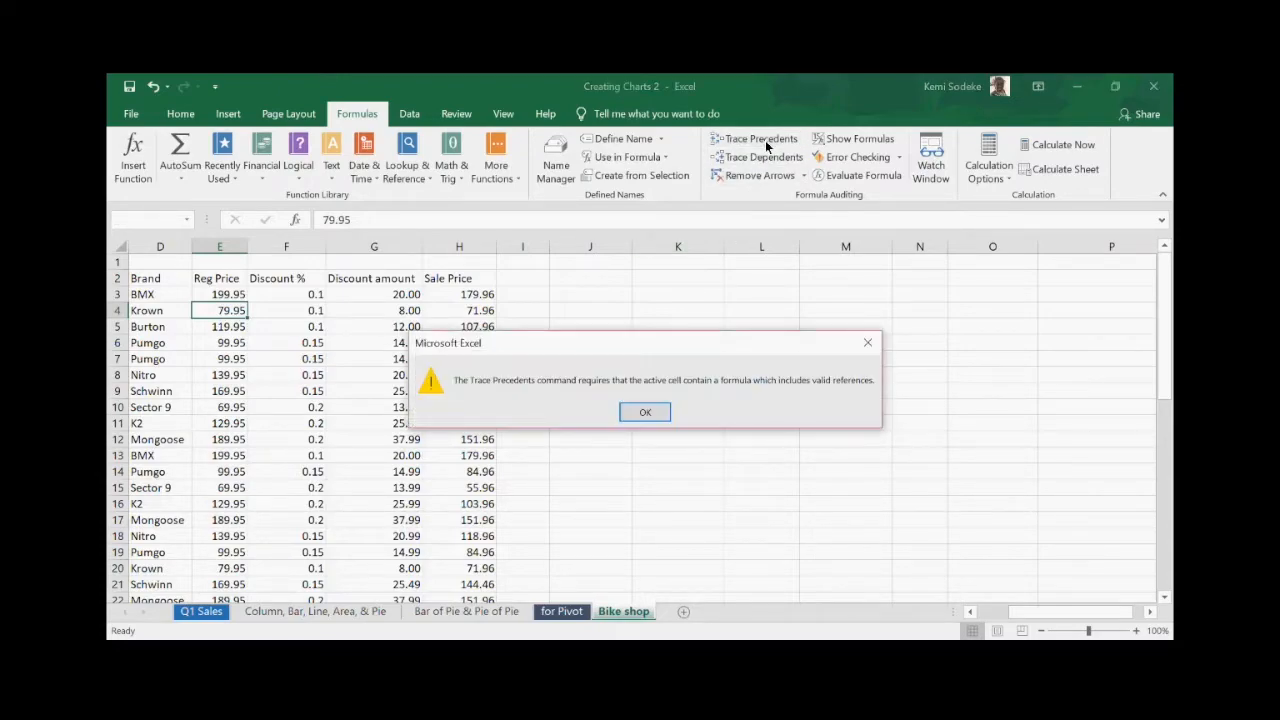
pyautogui.click(645, 414)
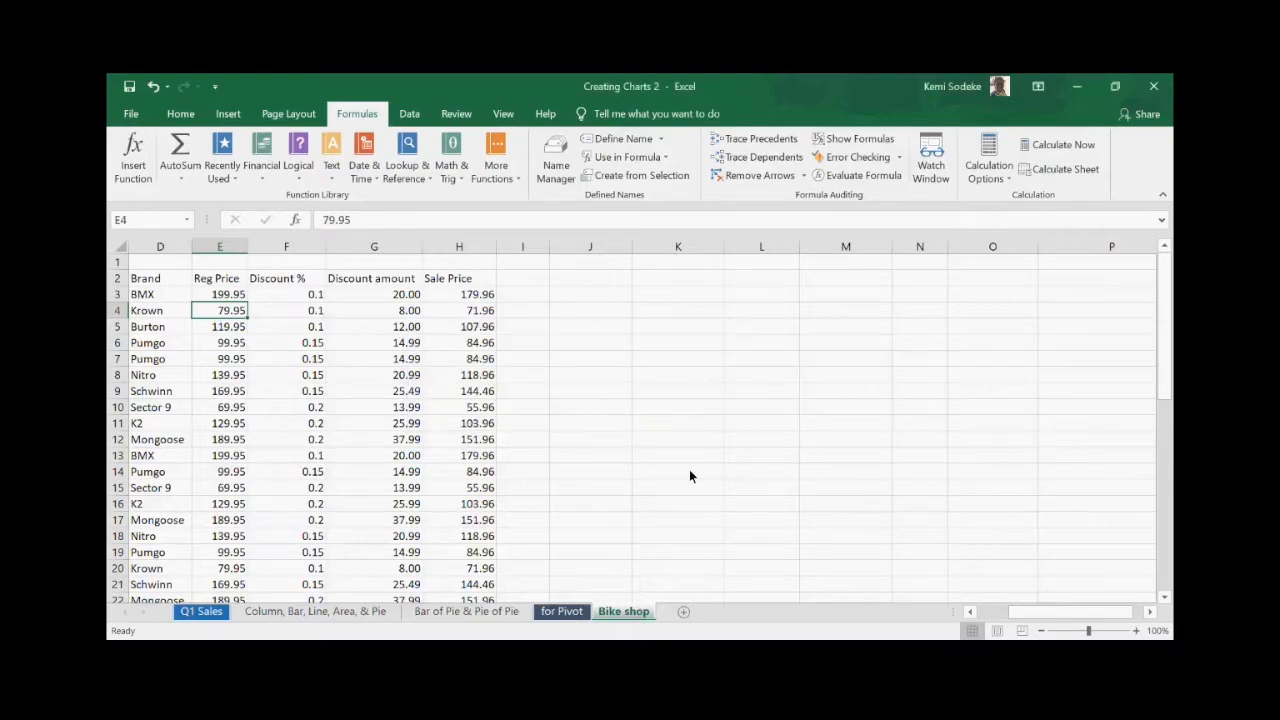
pyautogui.click(467, 310)
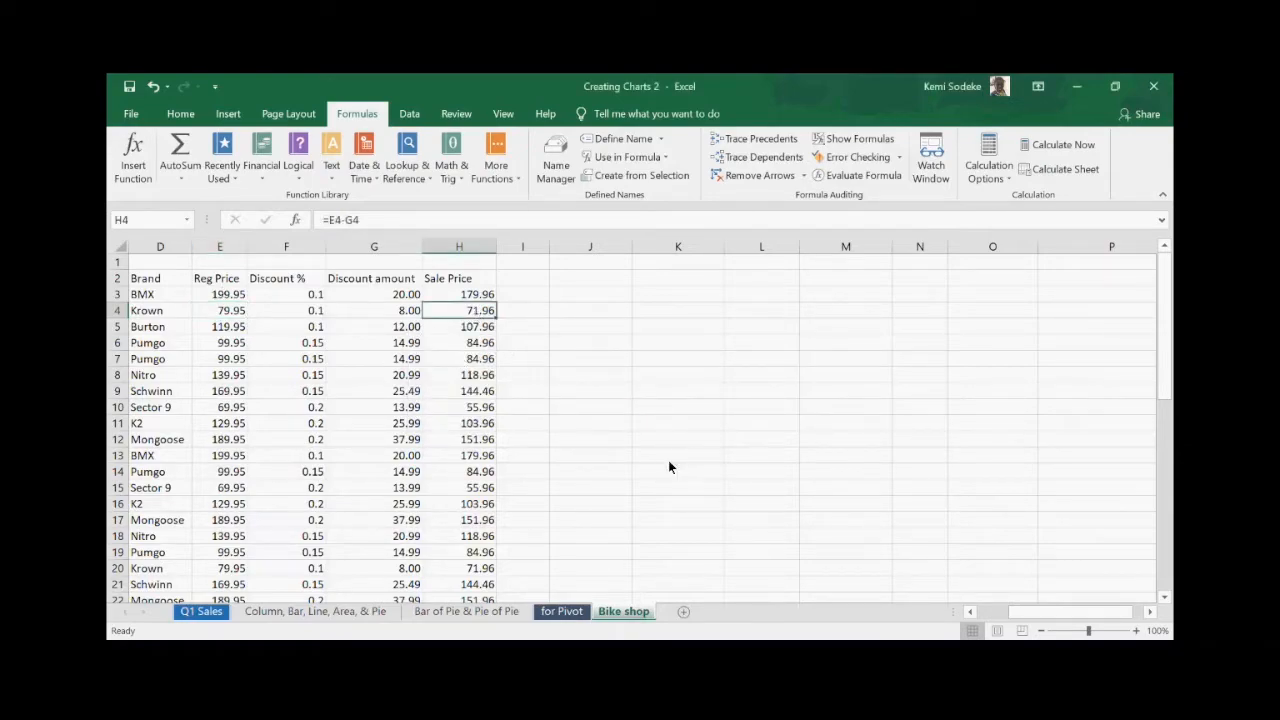
pyautogui.click(750, 140)
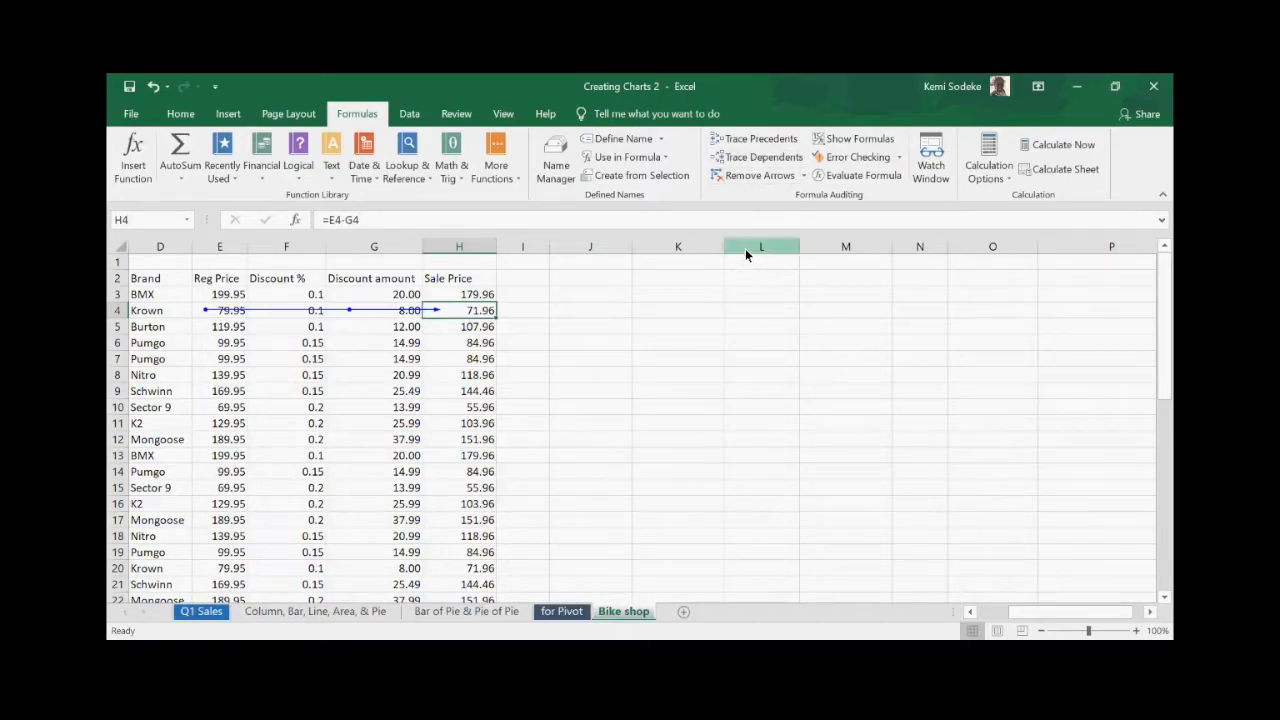
pyautogui.click(763, 176)
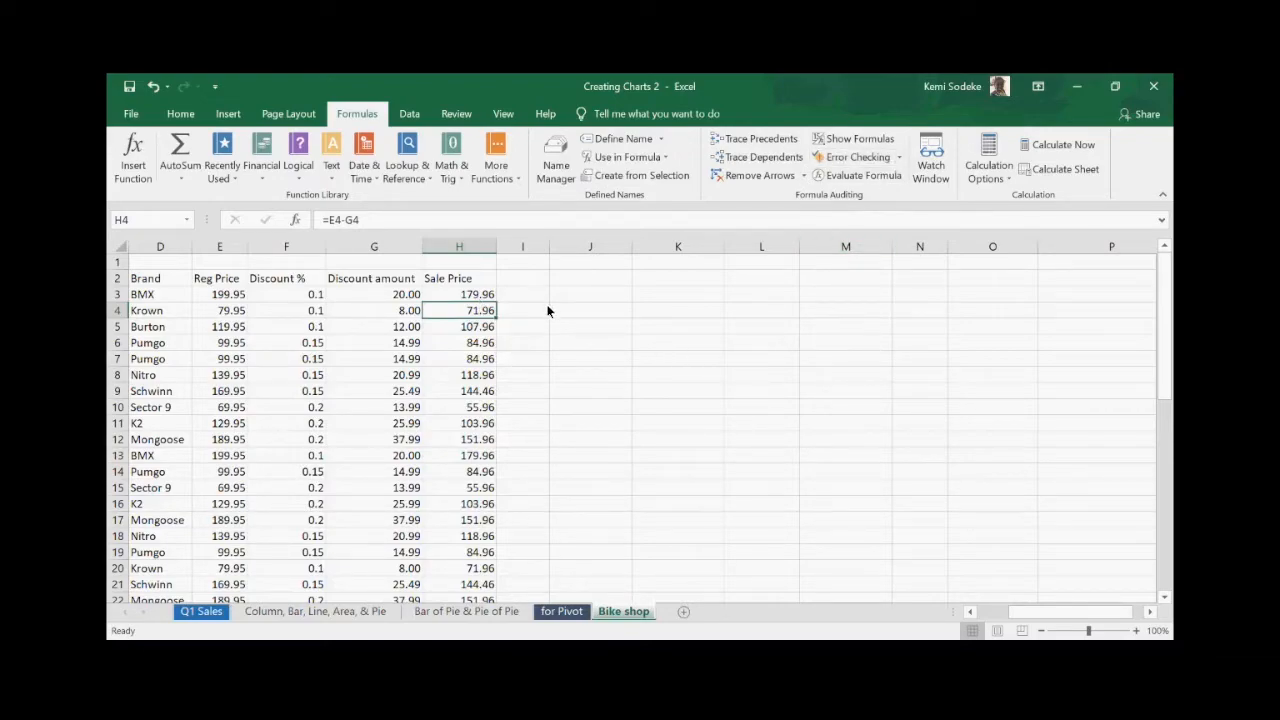
# - Widen column I and enter =H3-E3 in I3, giving -20.00
pyautogui.moveTo(549, 247); pyautogui.dragTo(566, 247)
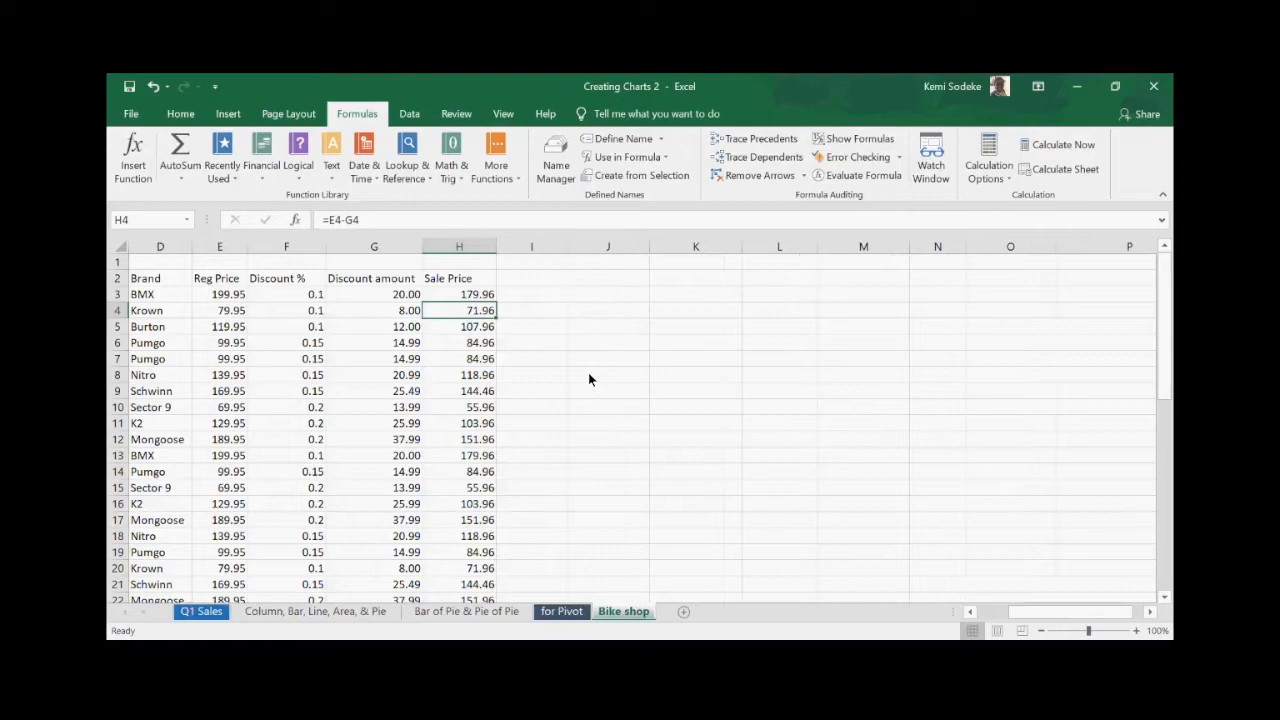
pyautogui.click(545, 296)
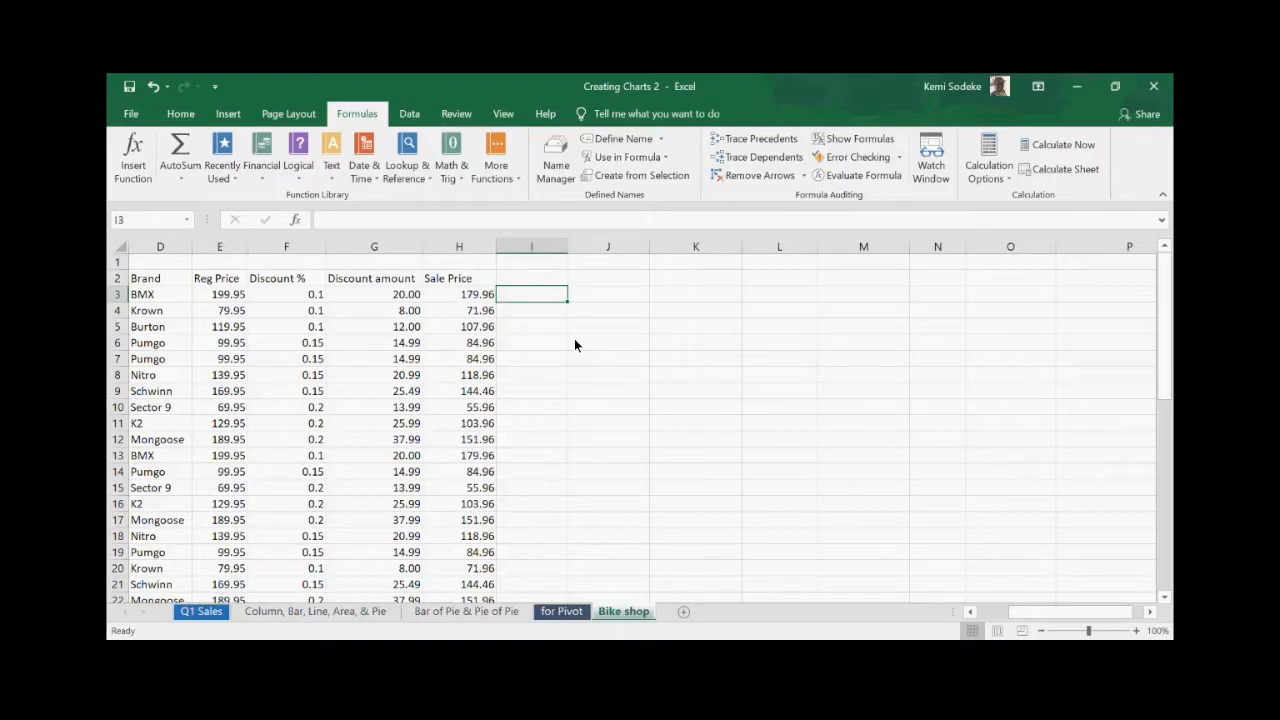
pyautogui.click(481, 295)
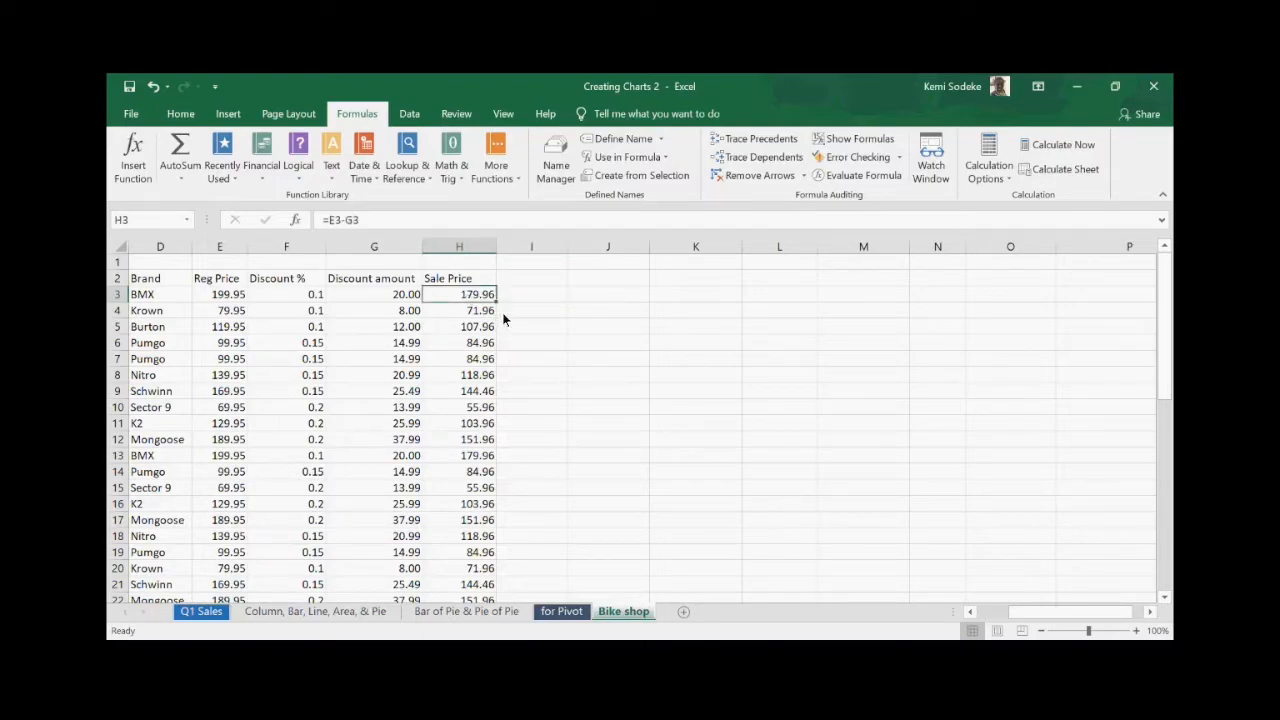
pyautogui.click(524, 300)
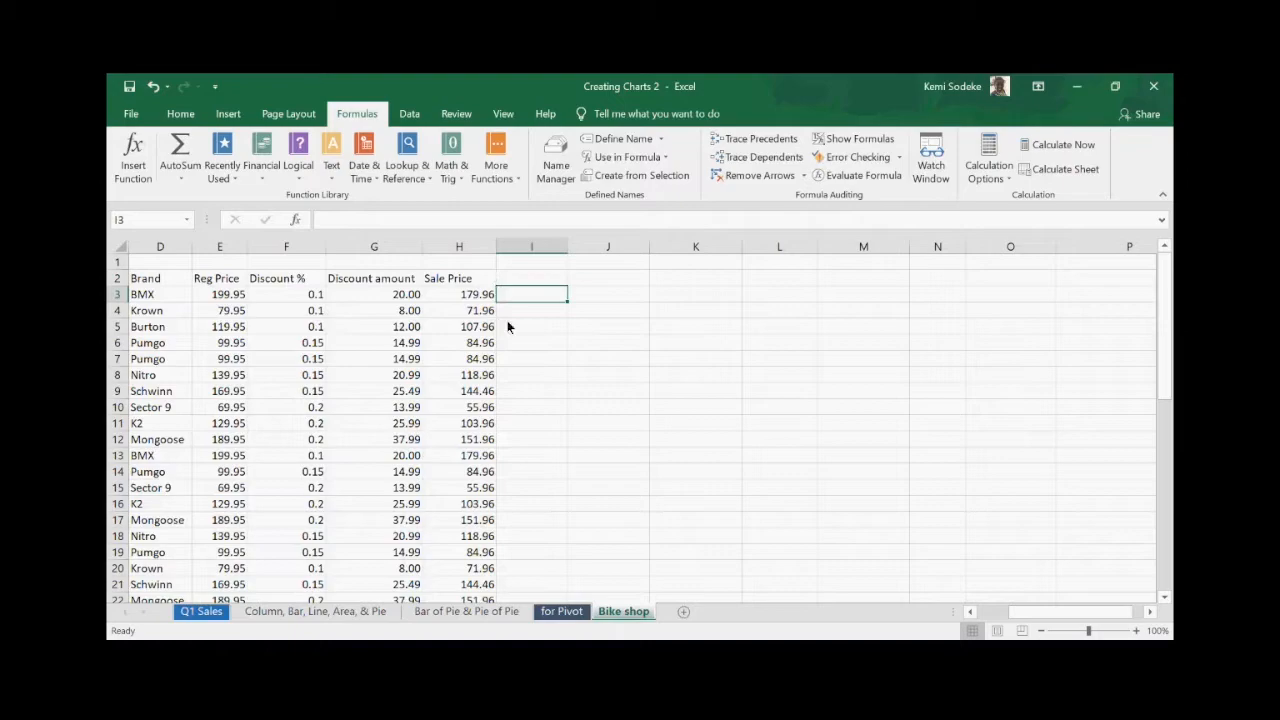
pyautogui.write('=')
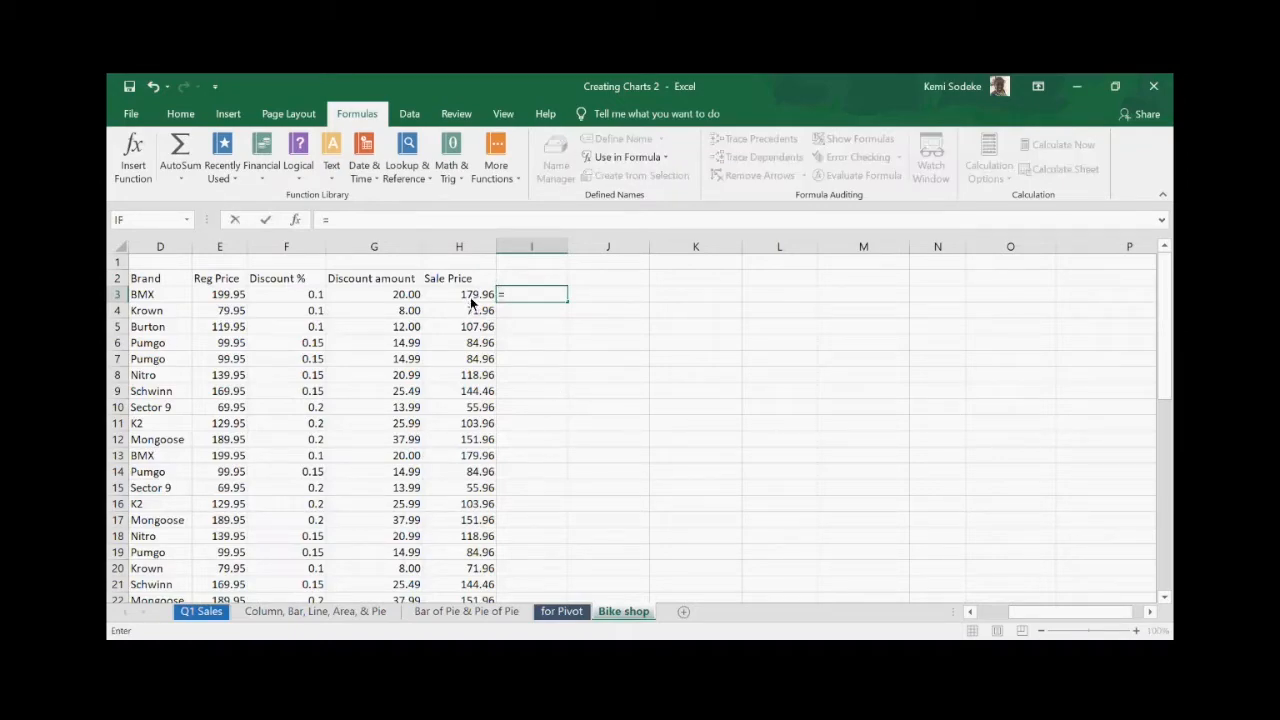
pyautogui.click(470, 297)
pyautogui.write('-')
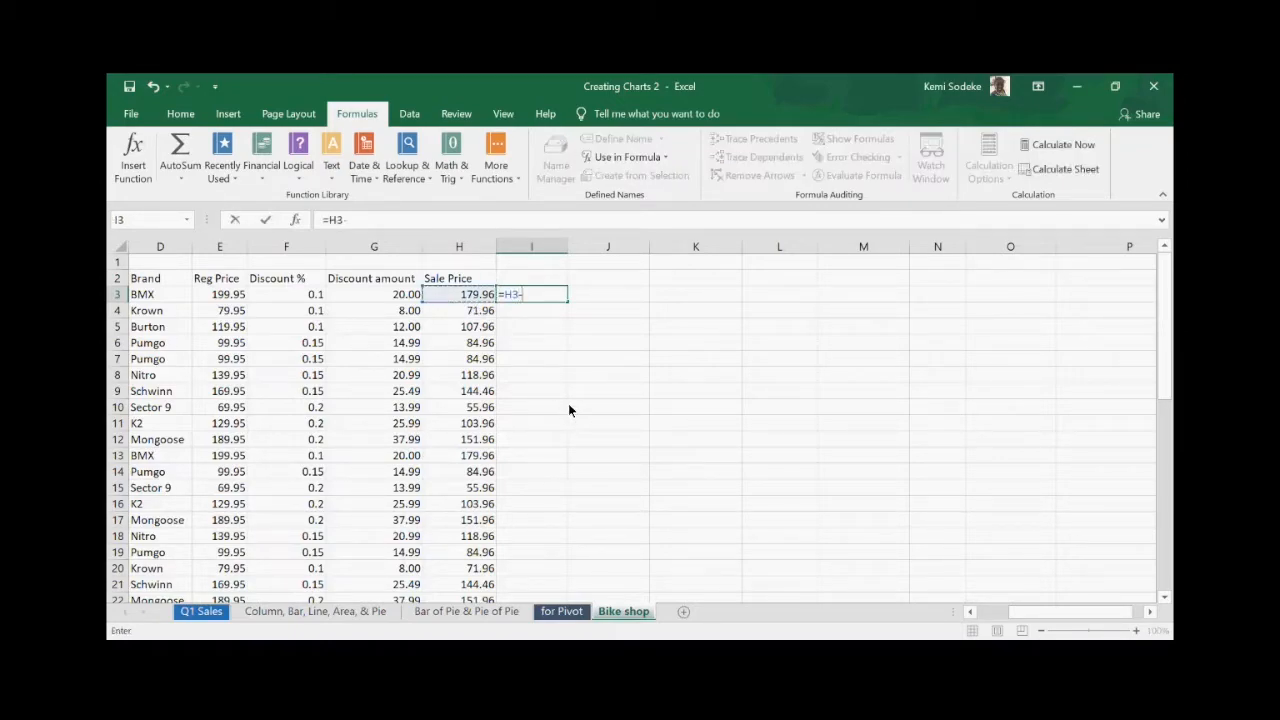
pyautogui.click(232, 295)
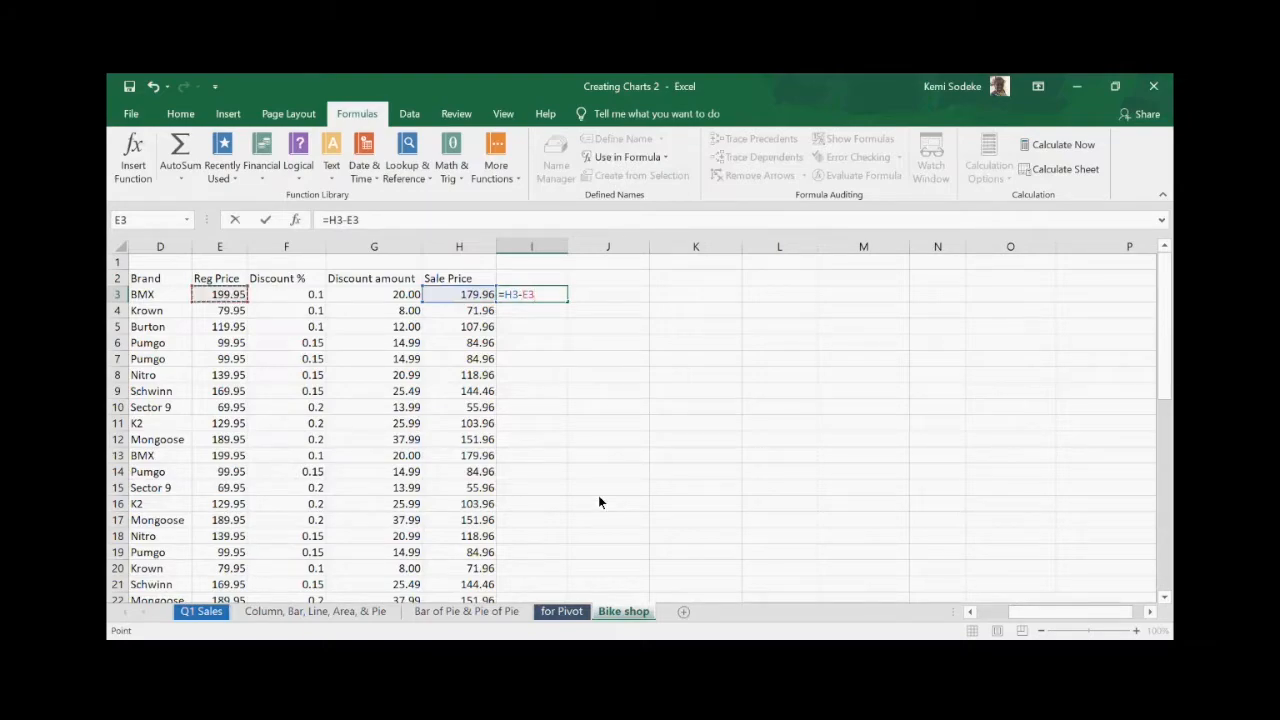
pyautogui.press('Return')
# - Start rewriting the I3 formula, then cancel it to keep -20.00
pyautogui.click(544, 299)
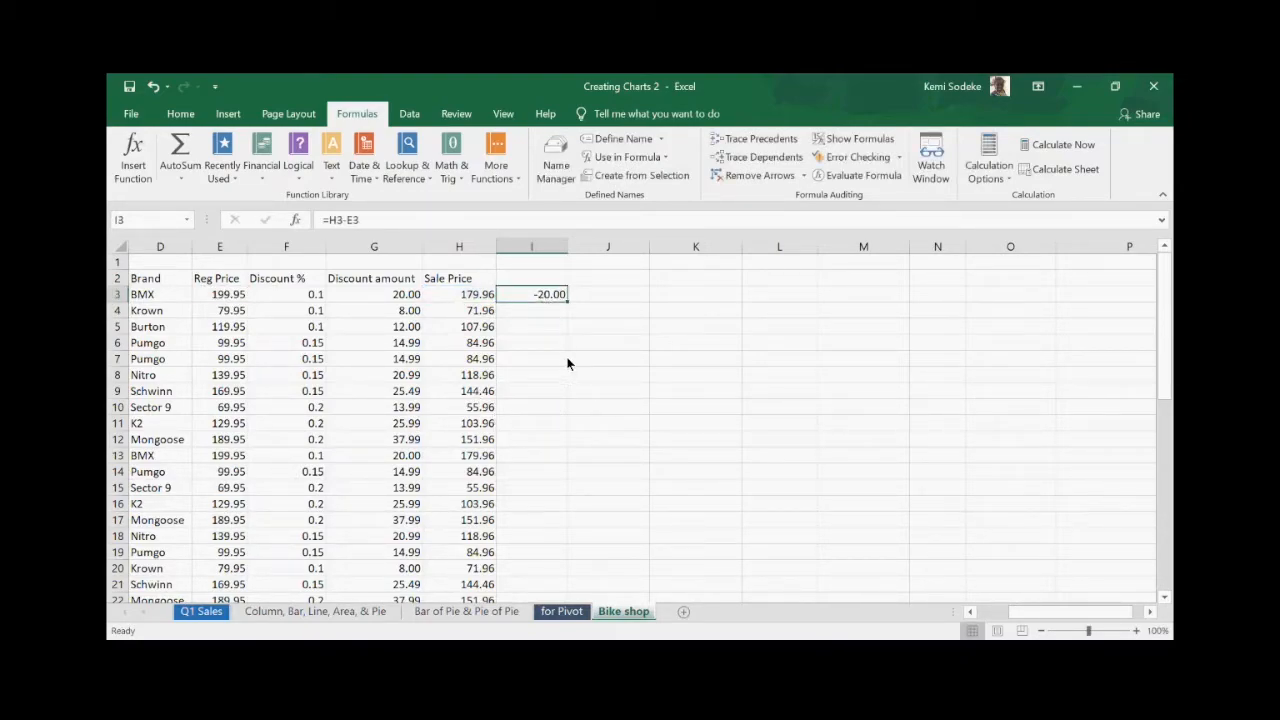
pyautogui.write('=')
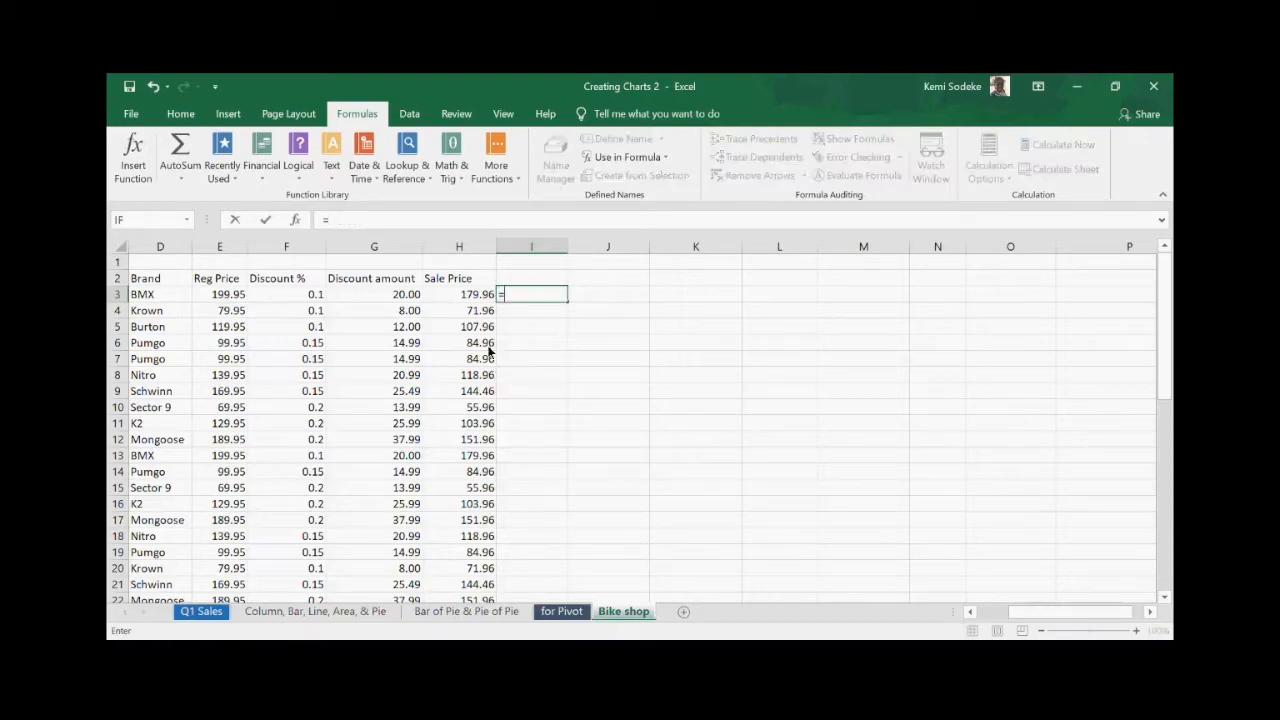
pyautogui.click(472, 298)
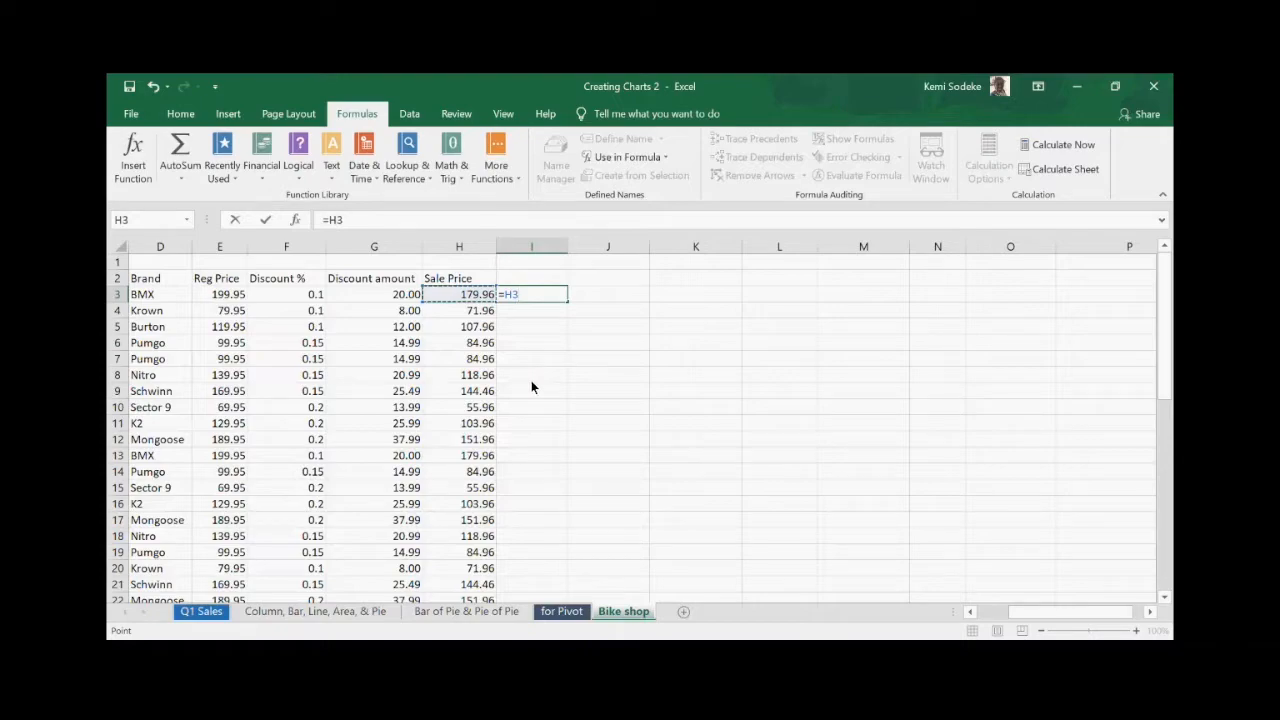
pyautogui.click(552, 443)
pyautogui.press('Escape')
pyautogui.click(538, 310)
pyautogui.click(548, 296)
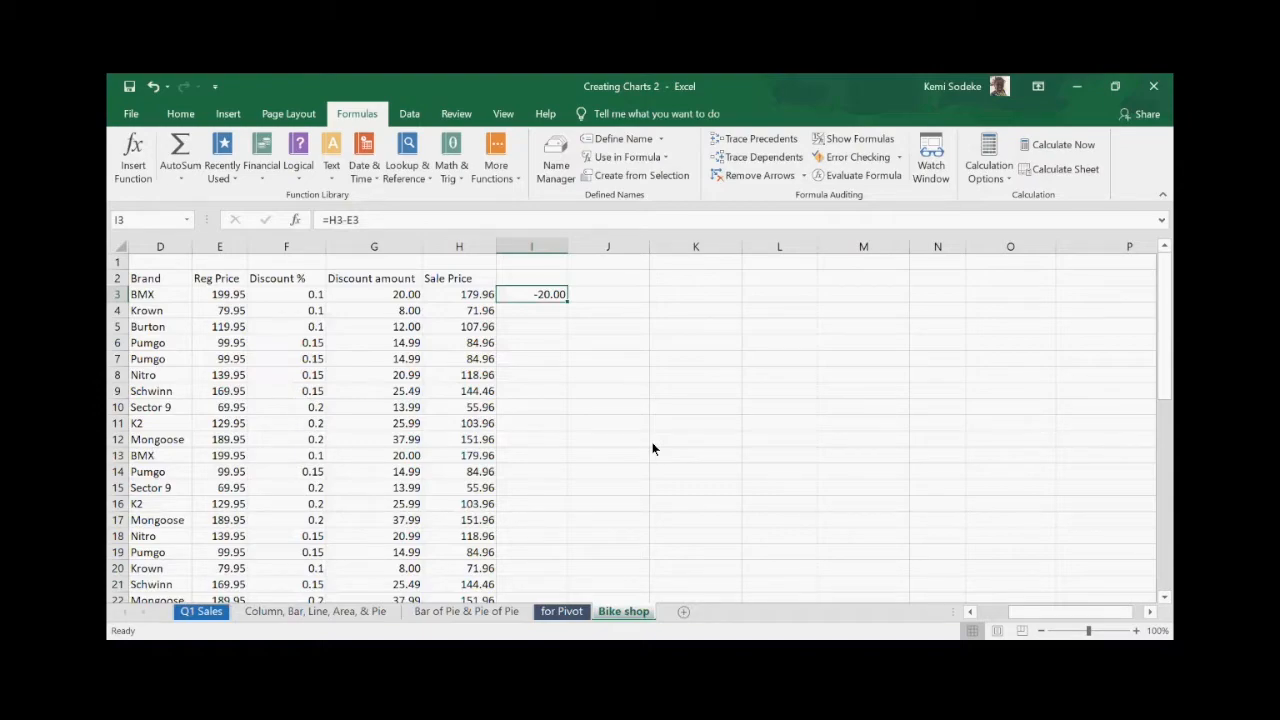
# - Delete the trial -20.00 result from I3 so column I is empty
pyautogui.click(779, 503)
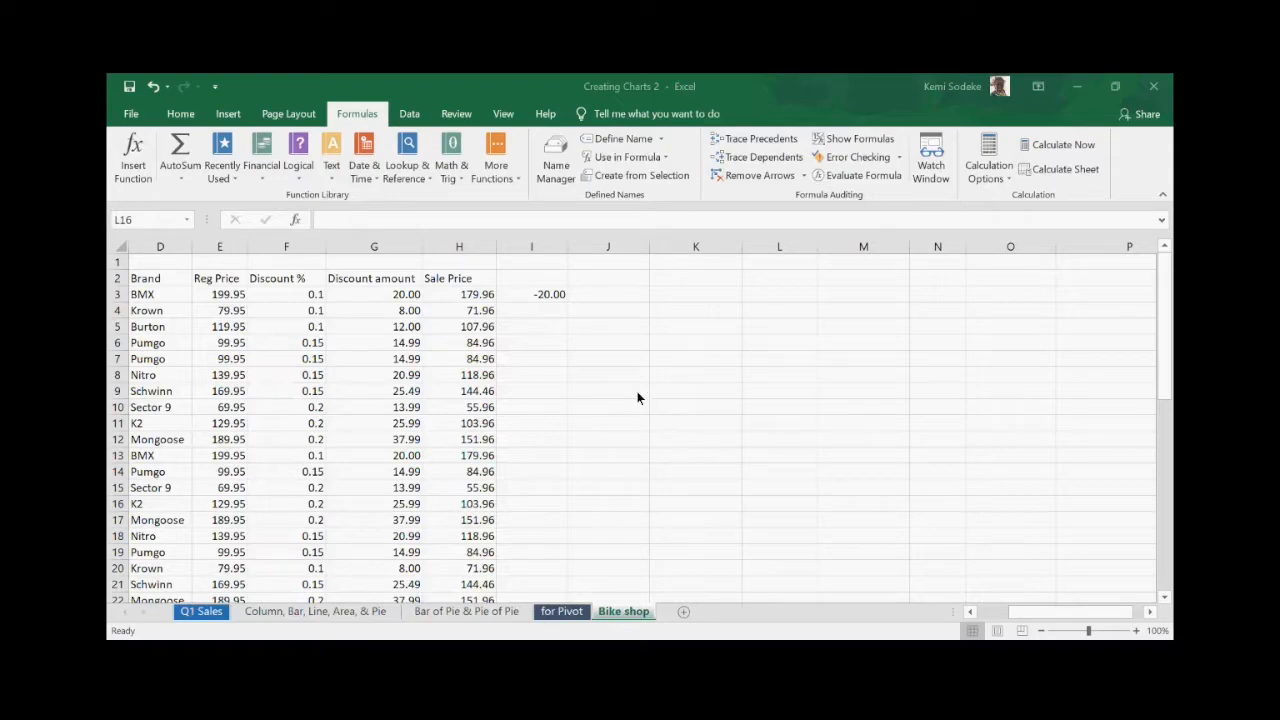
pyautogui.click(837, 421)
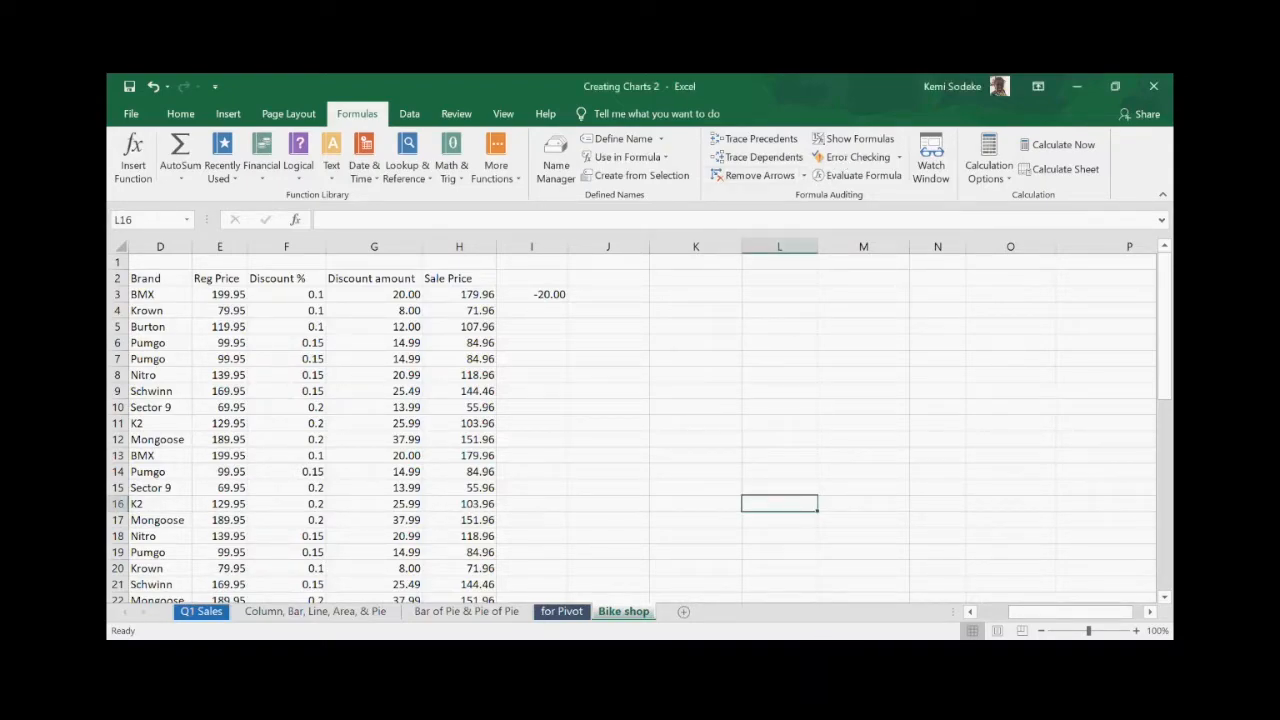
pyautogui.click(799, 638)
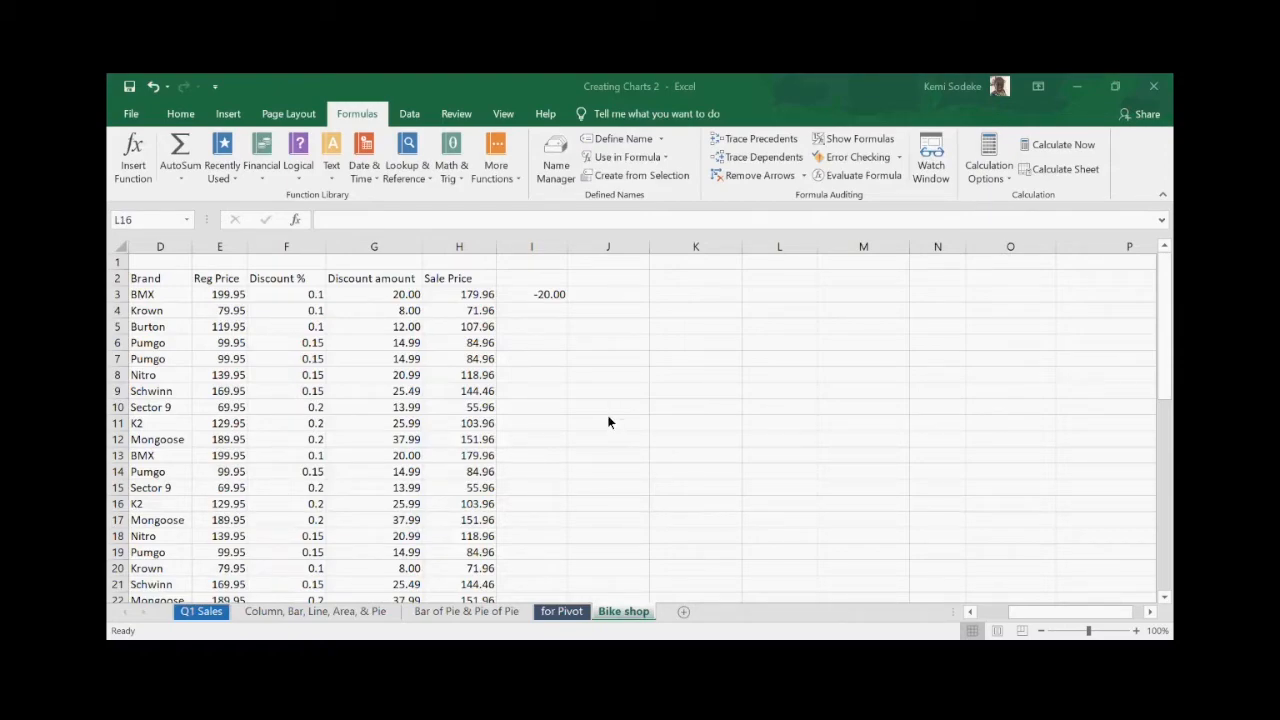
pyautogui.click(858, 418)
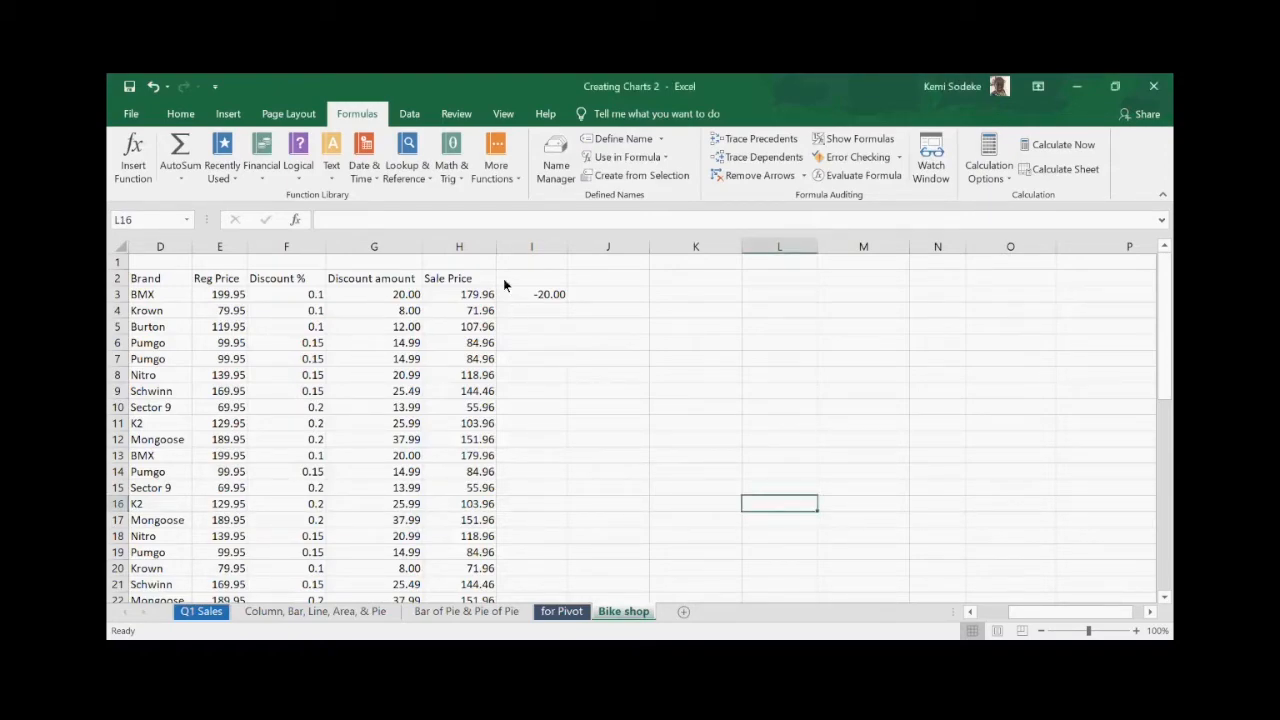
pyautogui.click(545, 300)
pyautogui.press('Delete')
# - Insert a PivotTable from range D2:H47 on the existing worksheet at location O3
pyautogui.click(652, 421)
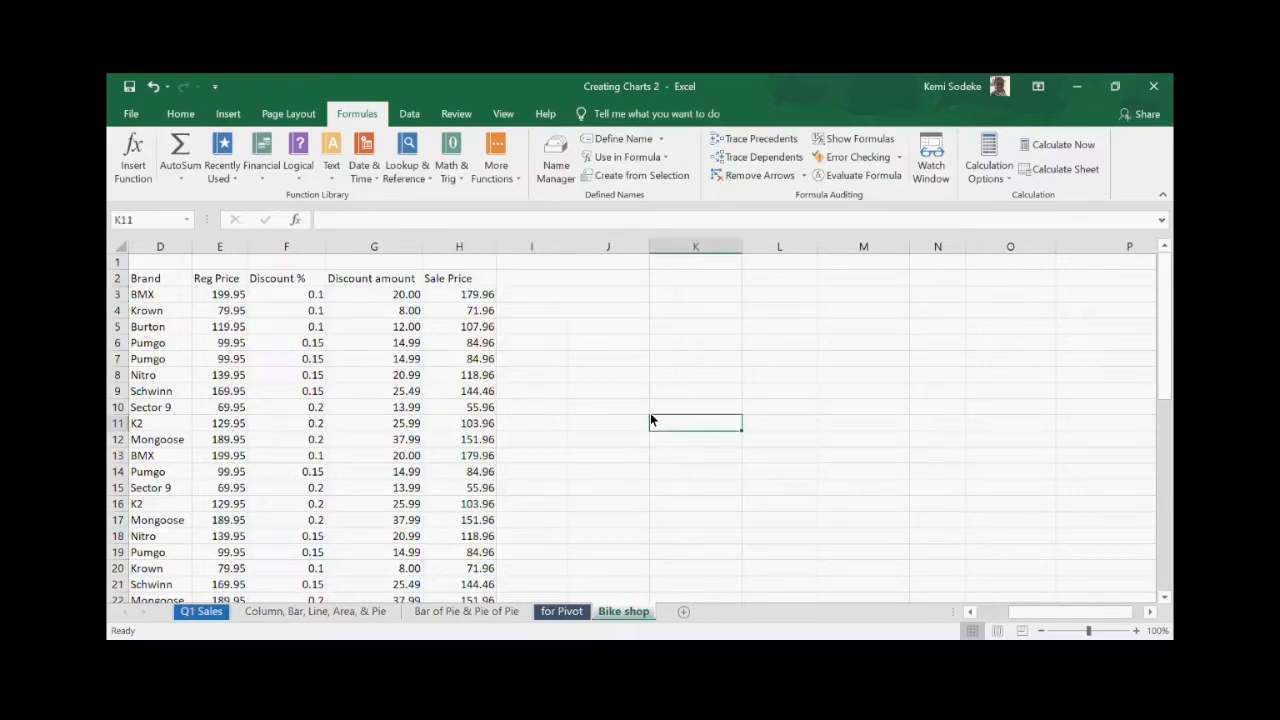
pyautogui.moveTo(150, 285); pyautogui.dragTo(486, 570)
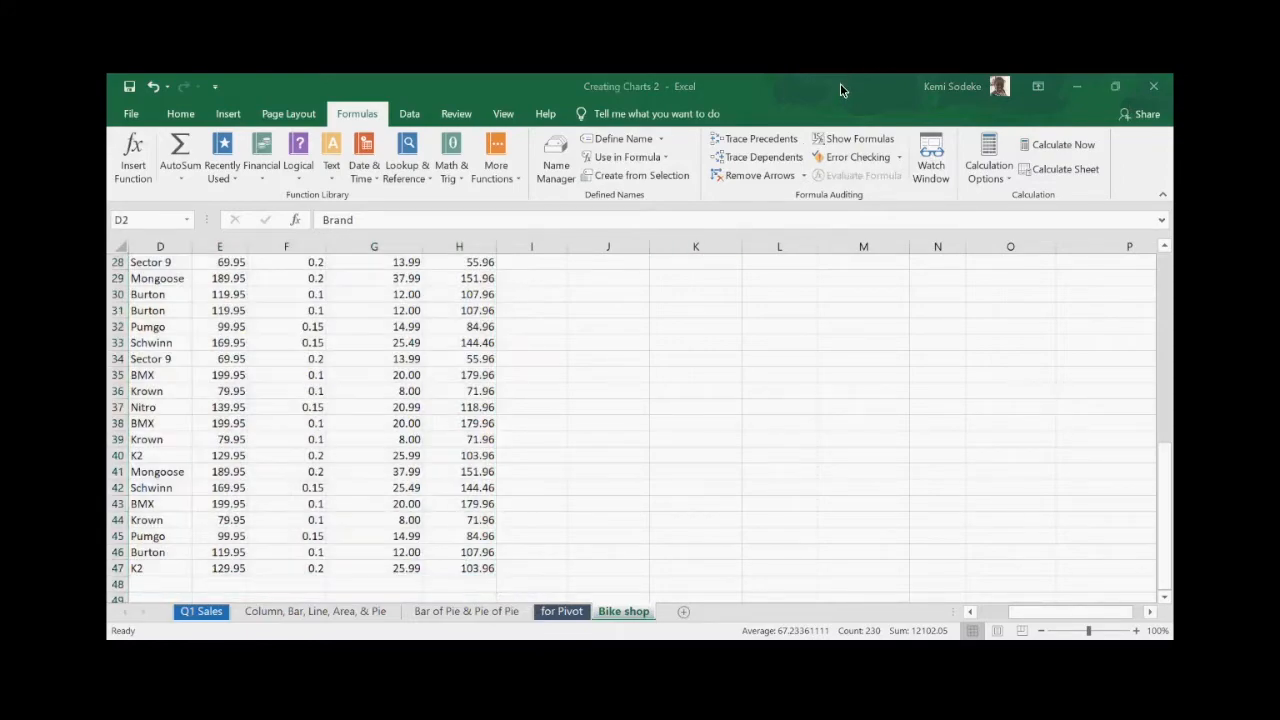
pyautogui.click(238, 115)
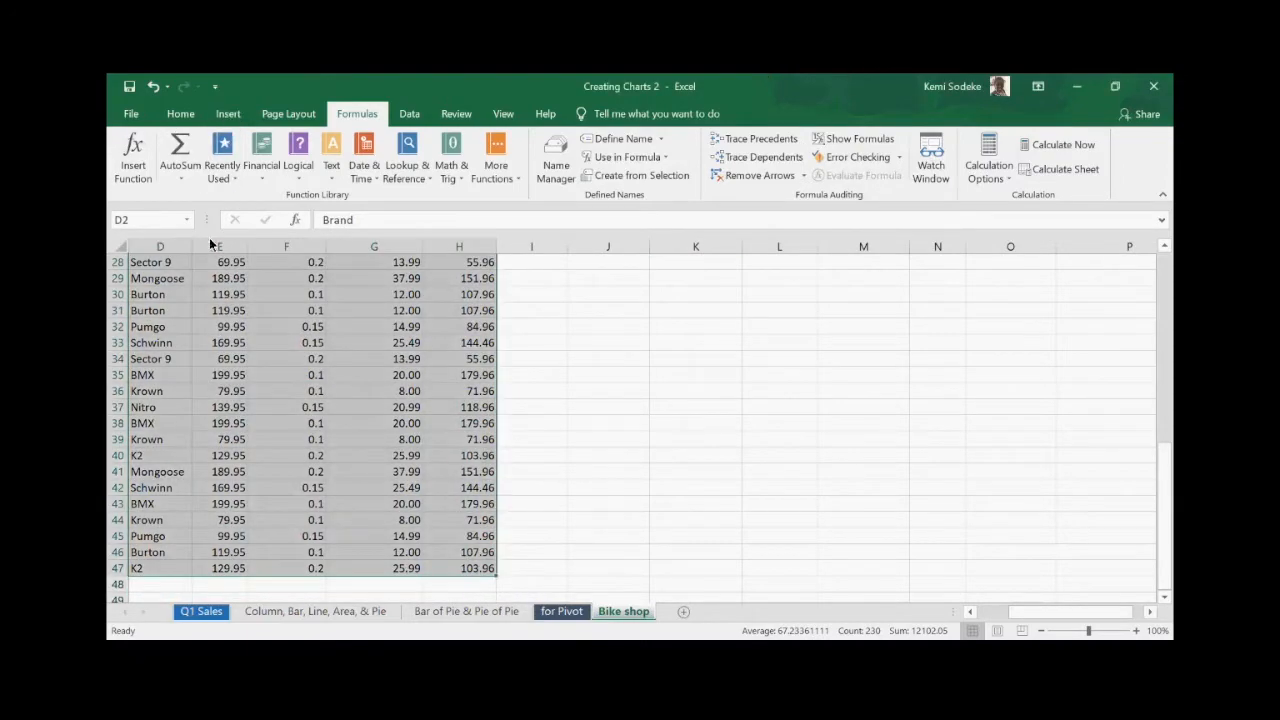
pyautogui.click(228, 114)
pyautogui.click(130, 148)
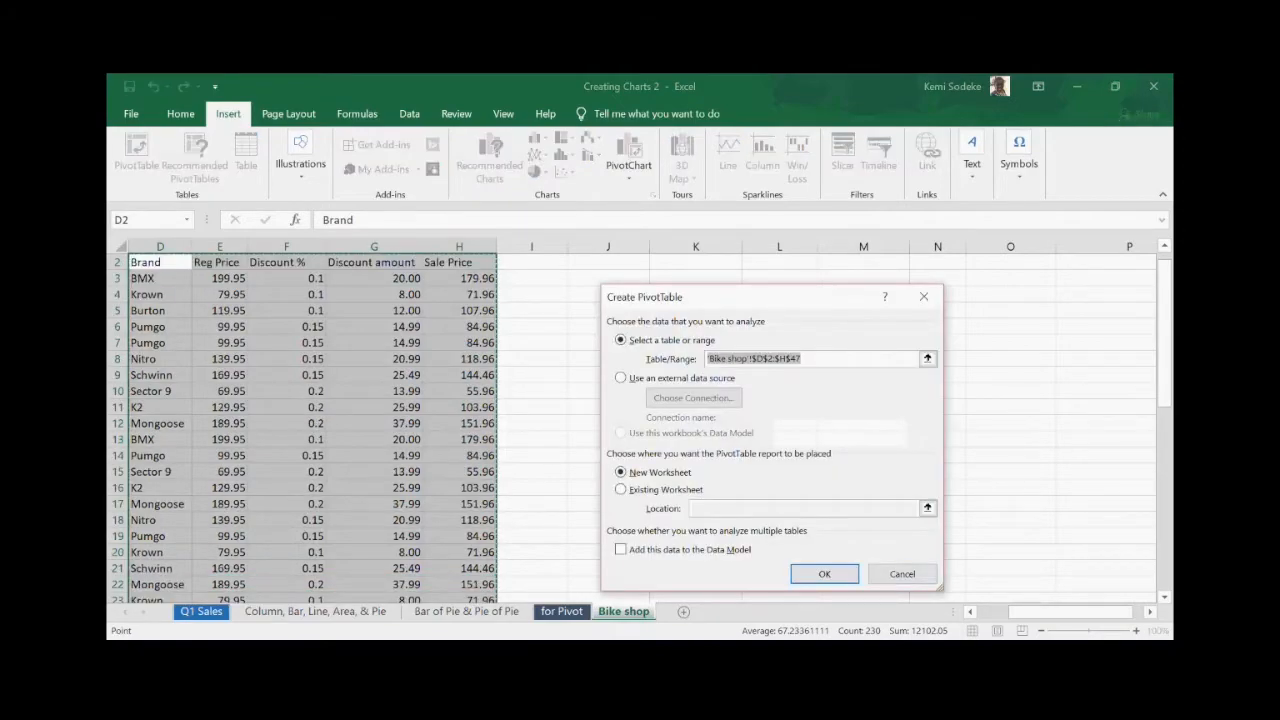
pyautogui.click(620, 489)
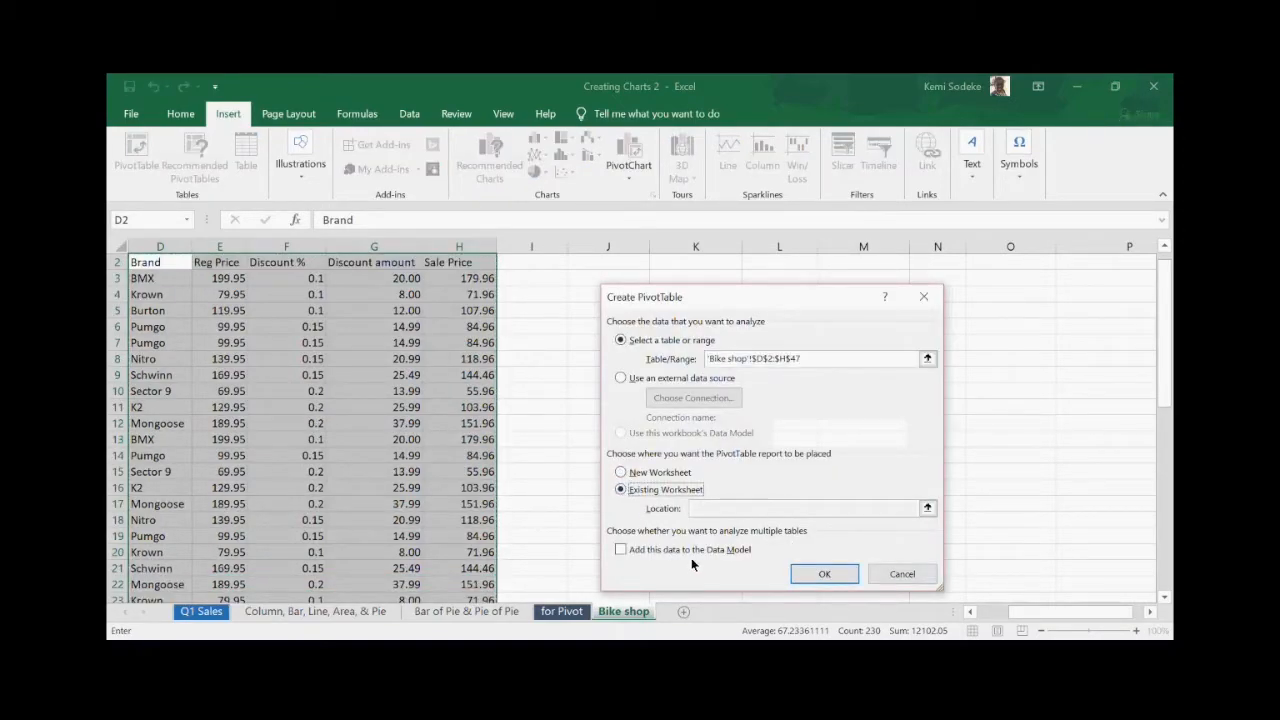
pyautogui.click(713, 514)
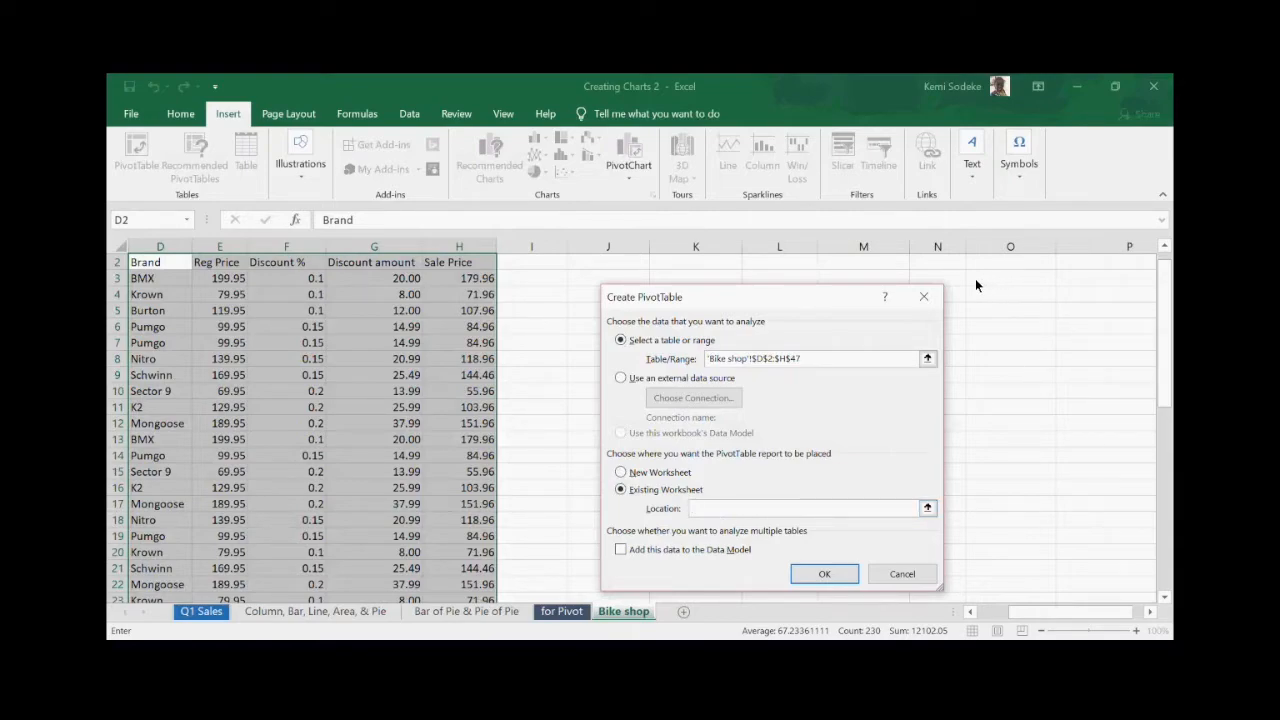
pyautogui.moveTo(973, 278); pyautogui.dragTo(1070, 410)
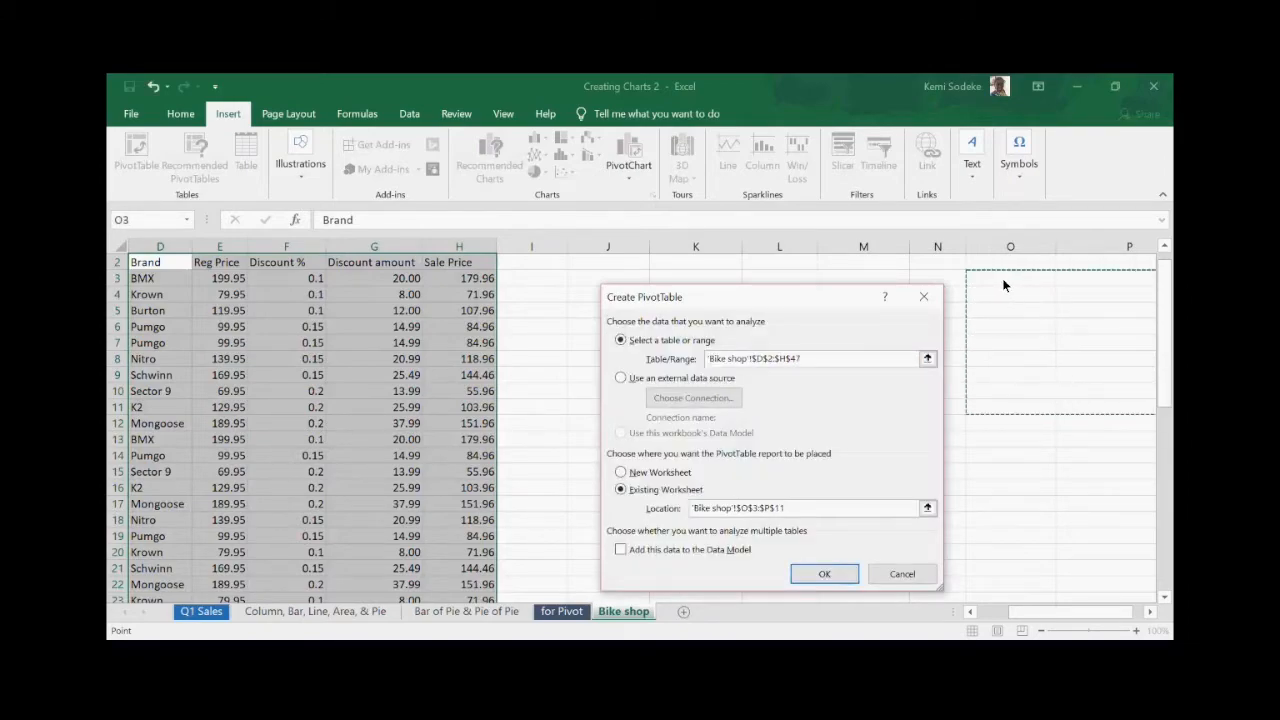
pyautogui.click(1000, 281)
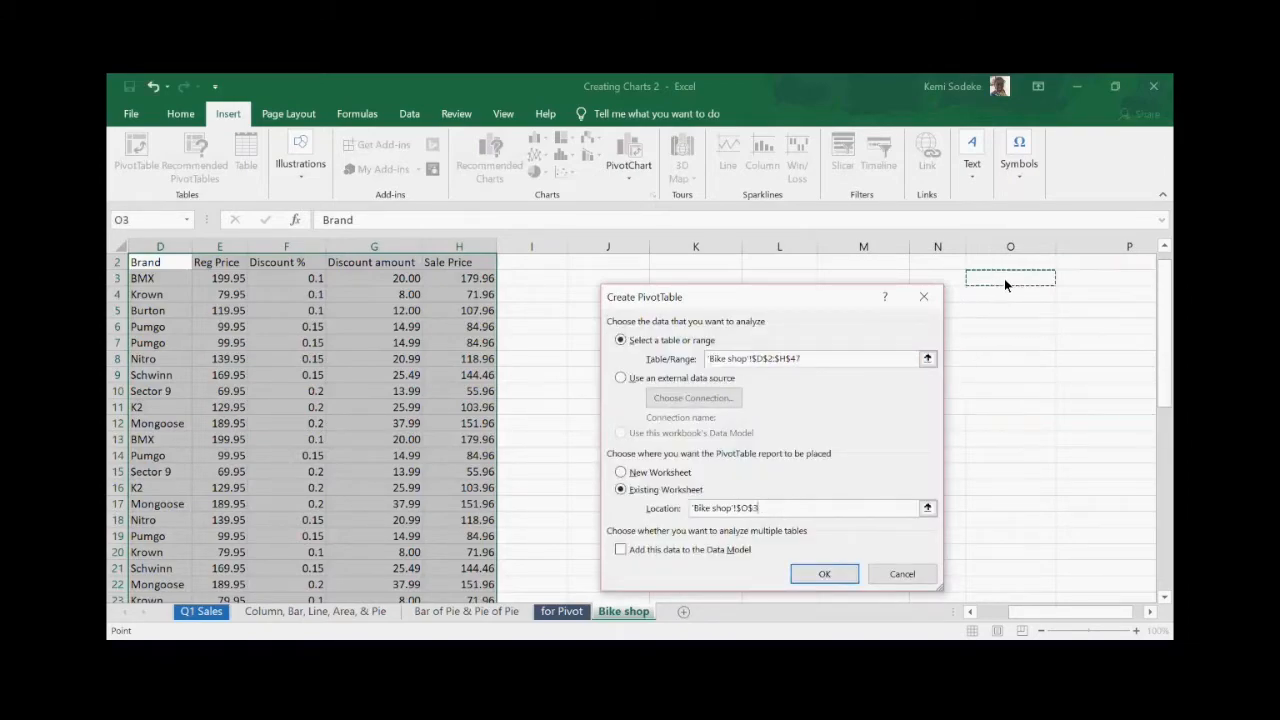
pyautogui.click(825, 575)
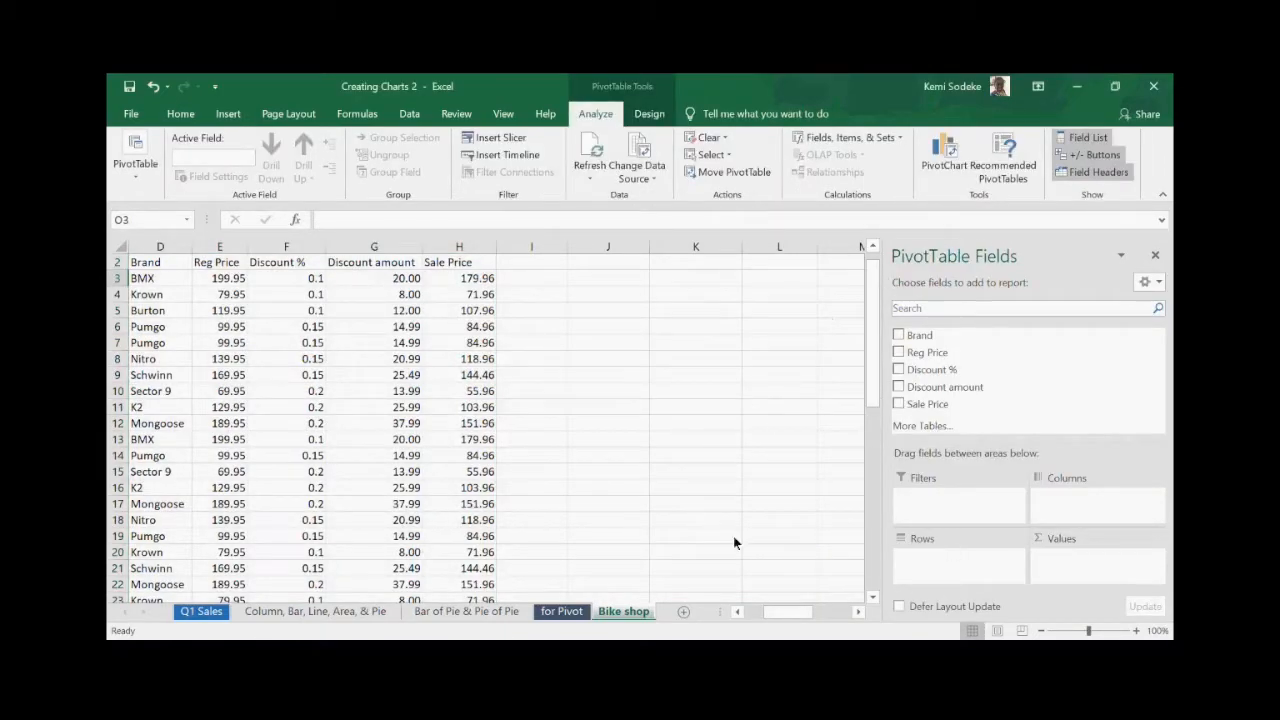
# - Select the empty PivotTable placeholder and move it to L2:N19
pyautogui.click(857, 612)
pyautogui.click(857, 612)
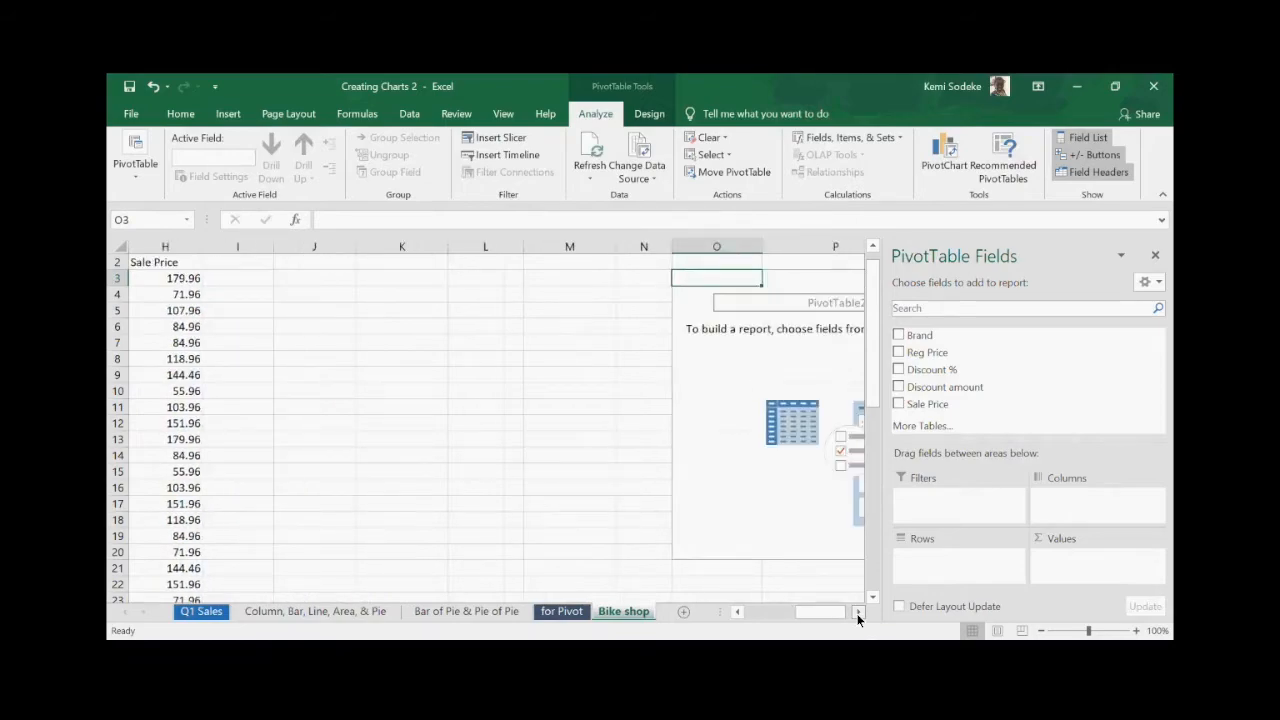
pyautogui.click(857, 612)
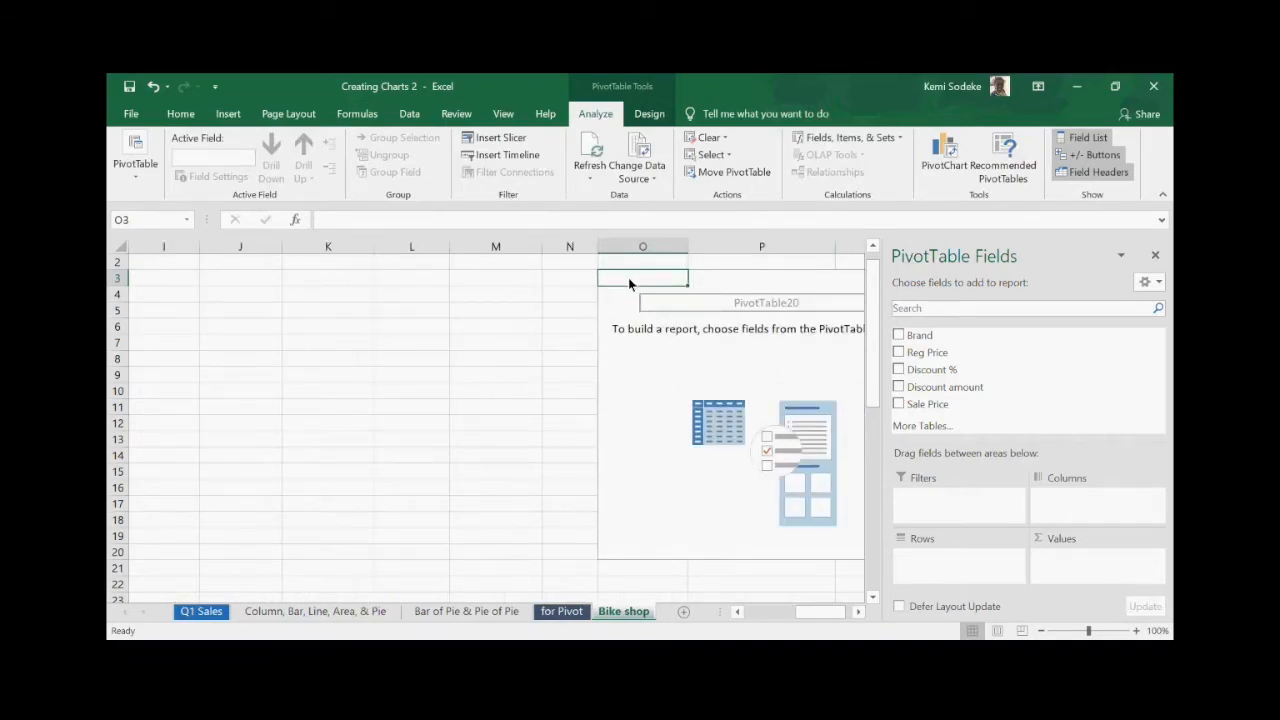
pyautogui.moveTo(630, 278); pyautogui.dragTo(836, 327)
pyautogui.moveTo(843, 580); pyautogui.dragTo(648, 540)
pyautogui.moveTo(376, 280); pyautogui.dragTo(657, 563)
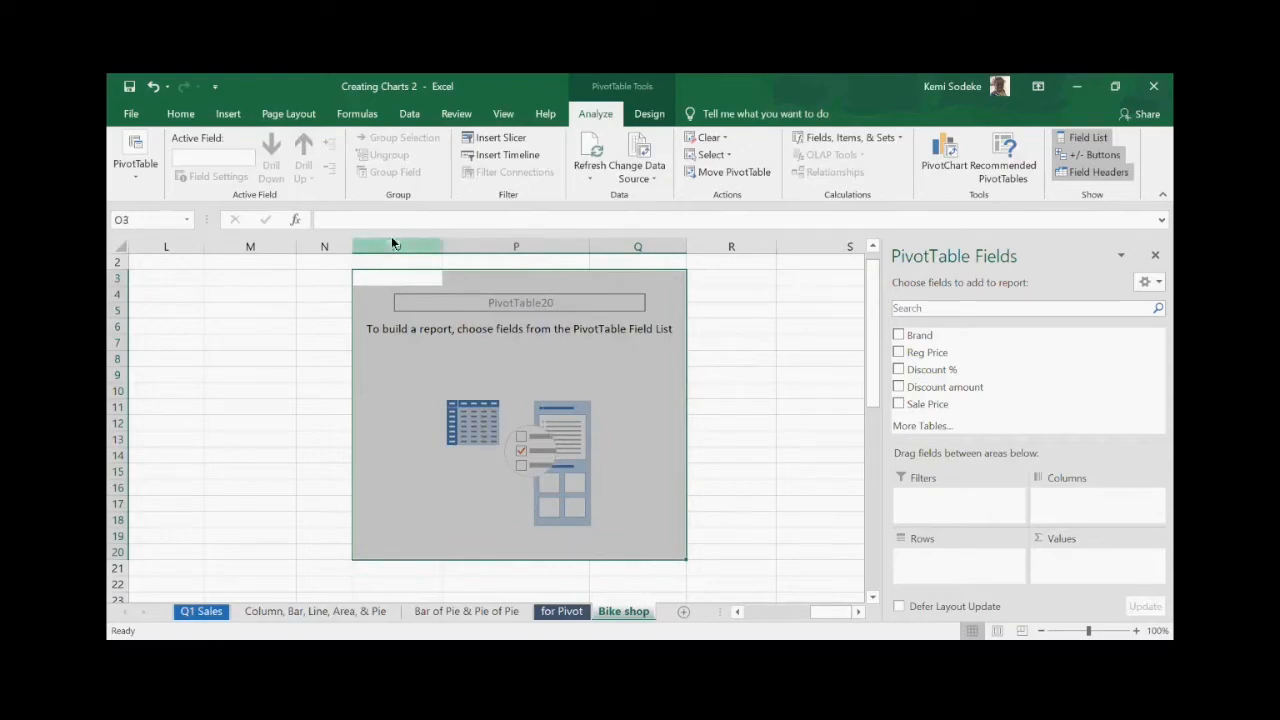
pyautogui.moveTo(353, 276); pyautogui.dragTo(178, 271)
pyautogui.click(805, 536)
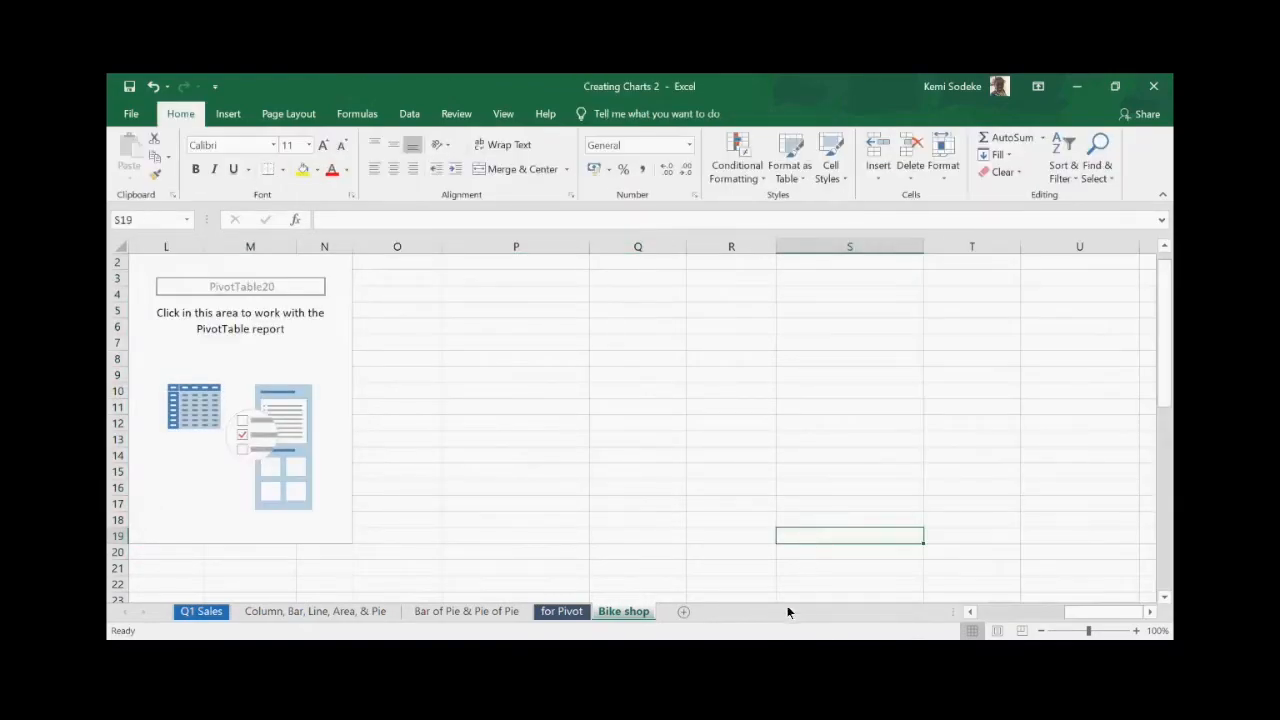
# - Bring the bike data back into view and close the PivotTable Fields pane
pyautogui.click(1001, 612)
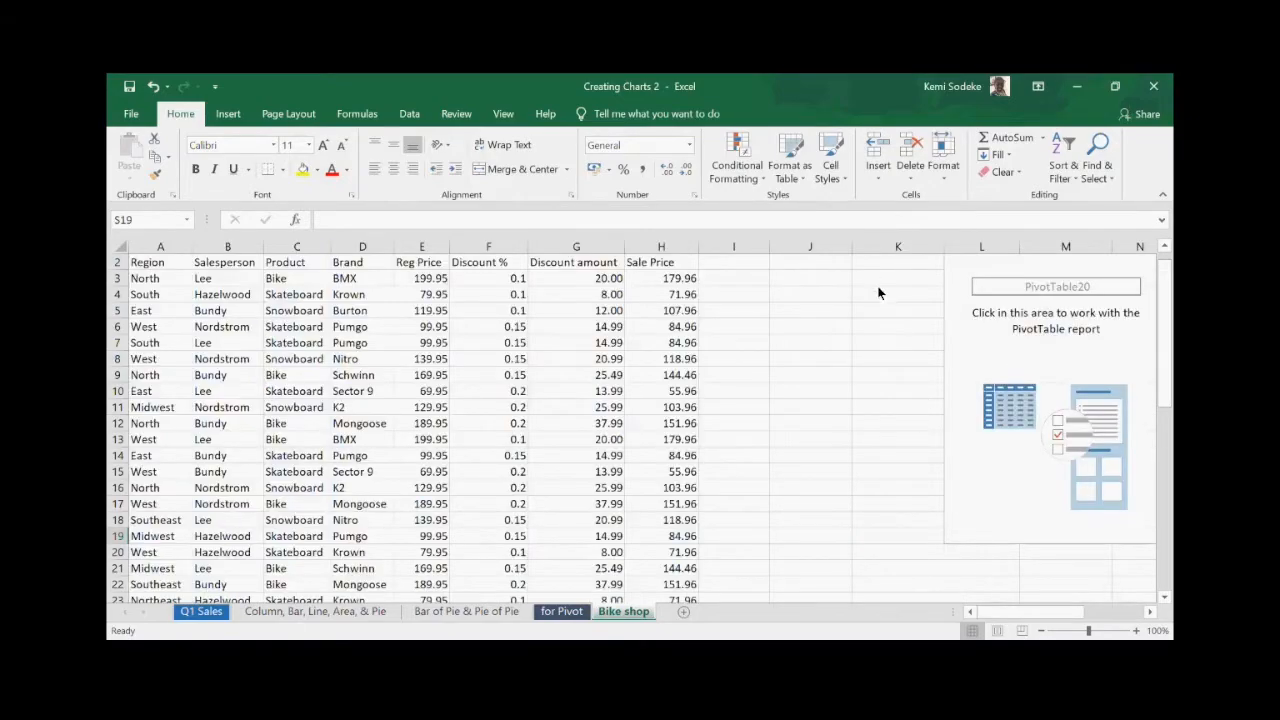
pyautogui.click(808, 377)
pyautogui.click(799, 652)
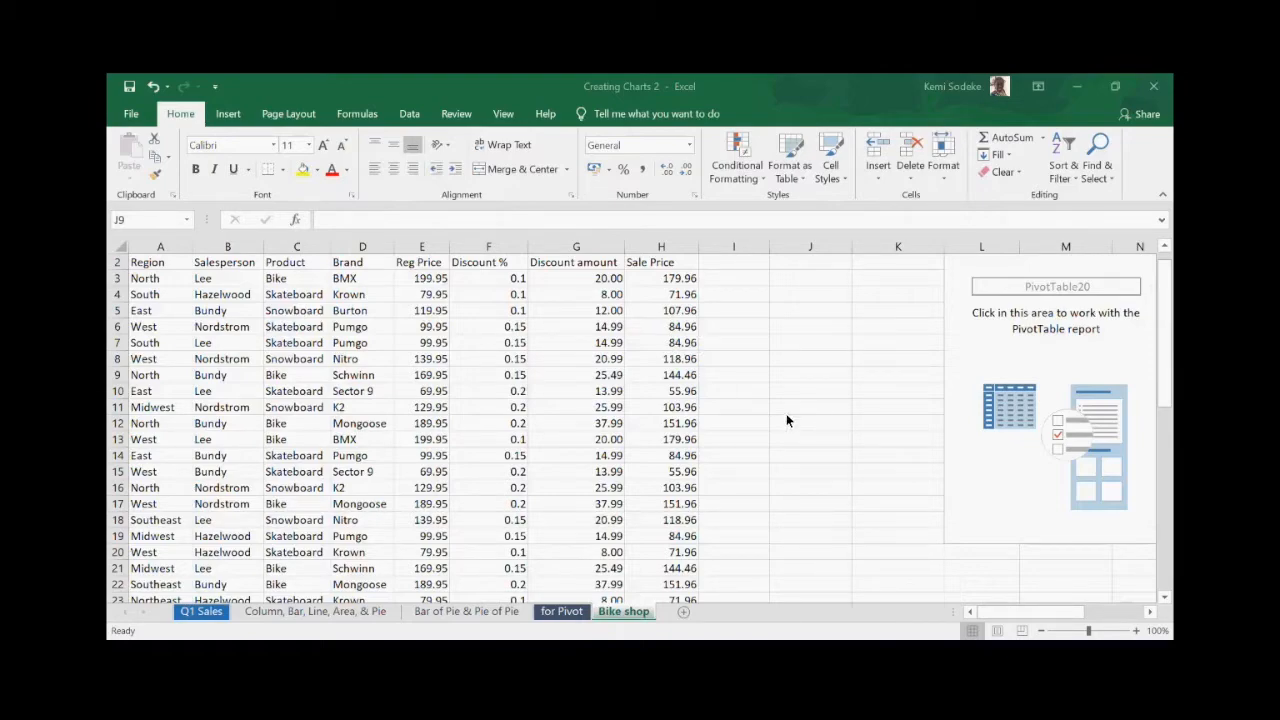
pyautogui.click(833, 404)
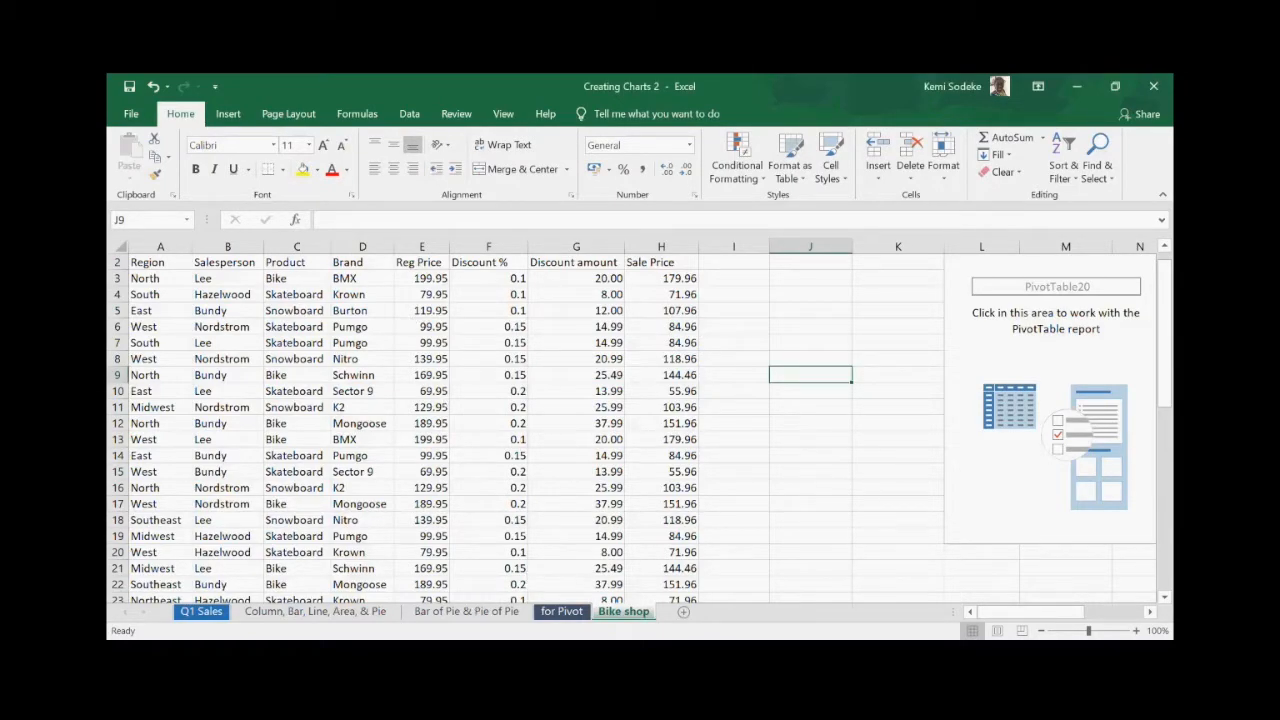
pyautogui.scroll(1, 770, 497)
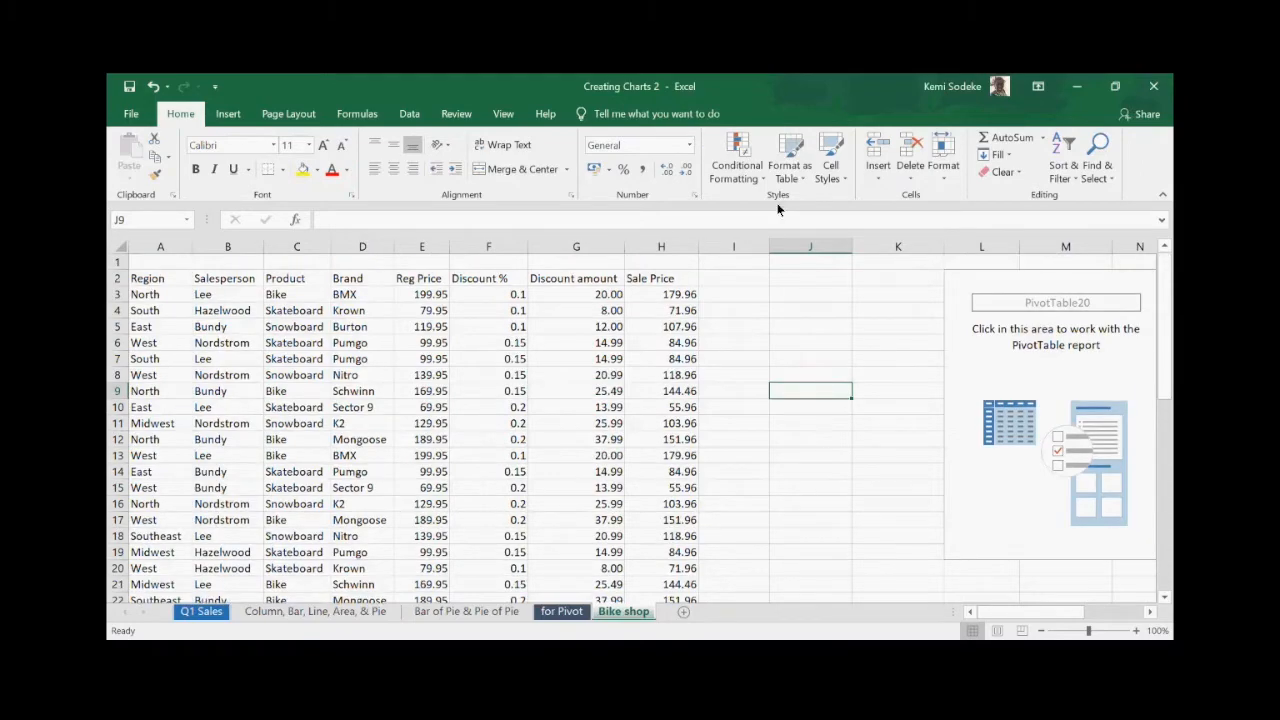
pyautogui.click(980, 294)
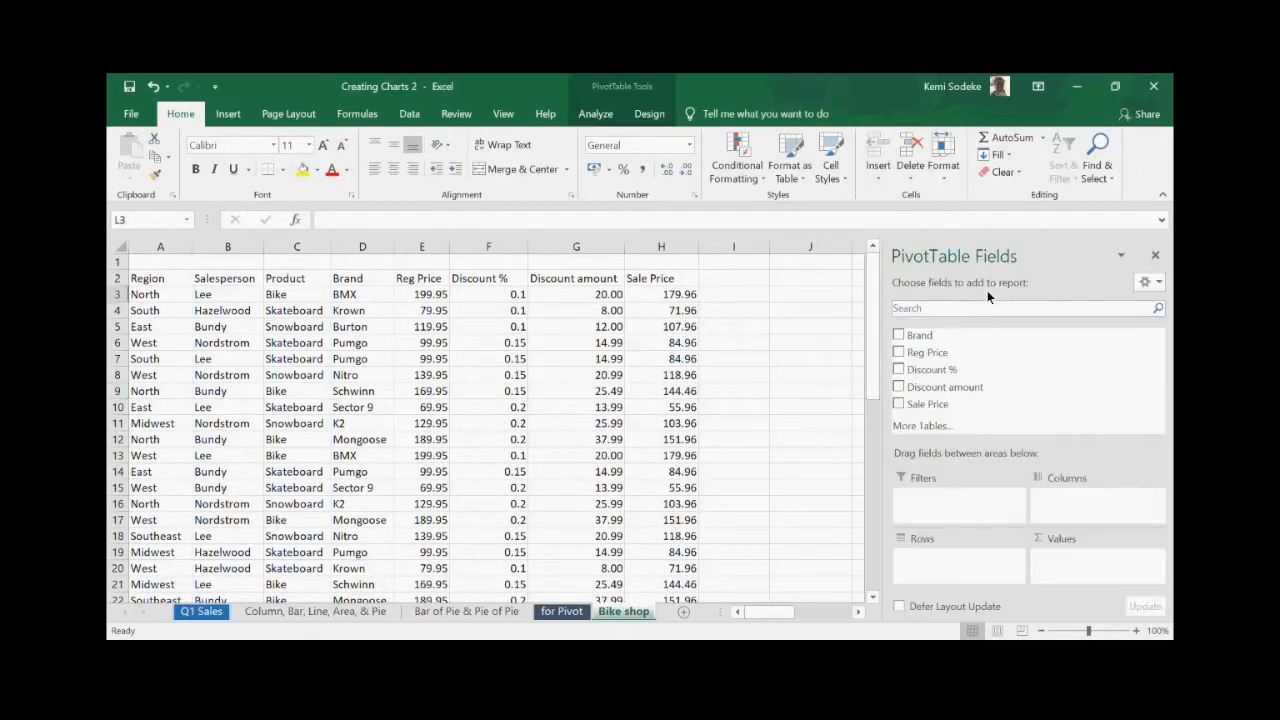
pyautogui.click(1154, 259)
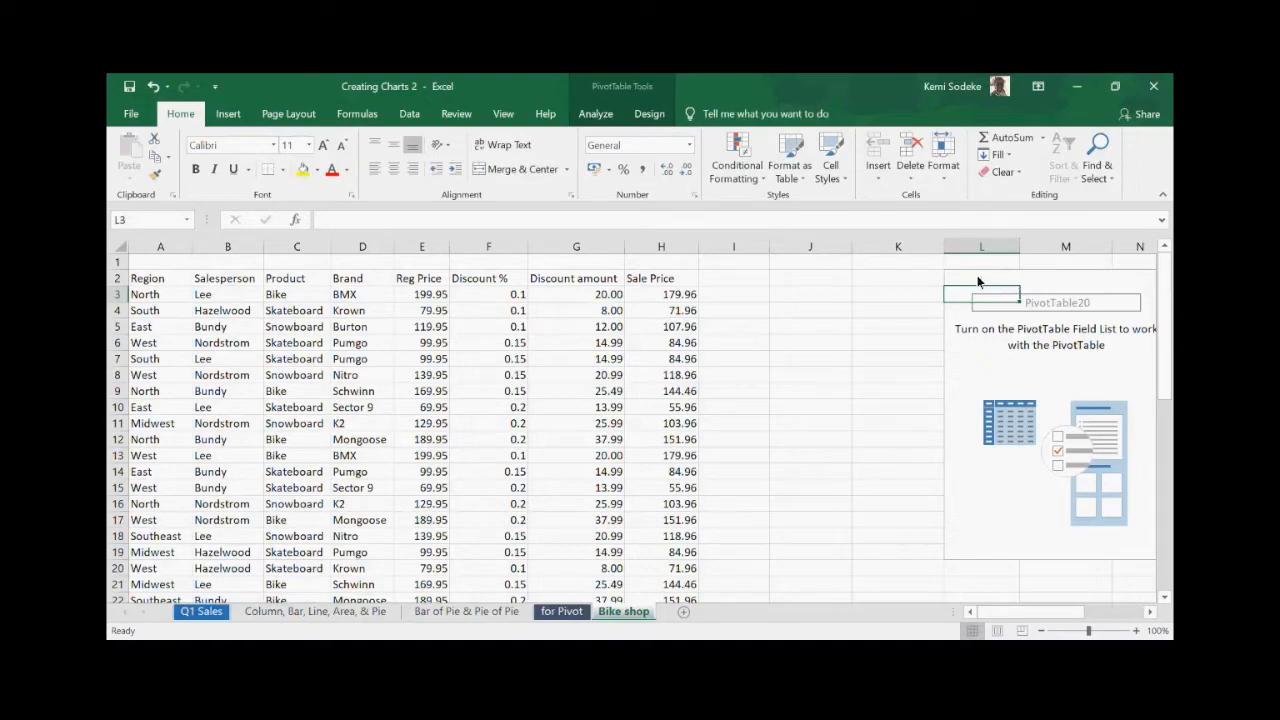
# - Scroll right and select K1:O20 covering the empty PivotTable
pyautogui.click(1150, 612)
pyautogui.click(1150, 612)
pyautogui.click(1150, 612)
pyautogui.click(1150, 612)
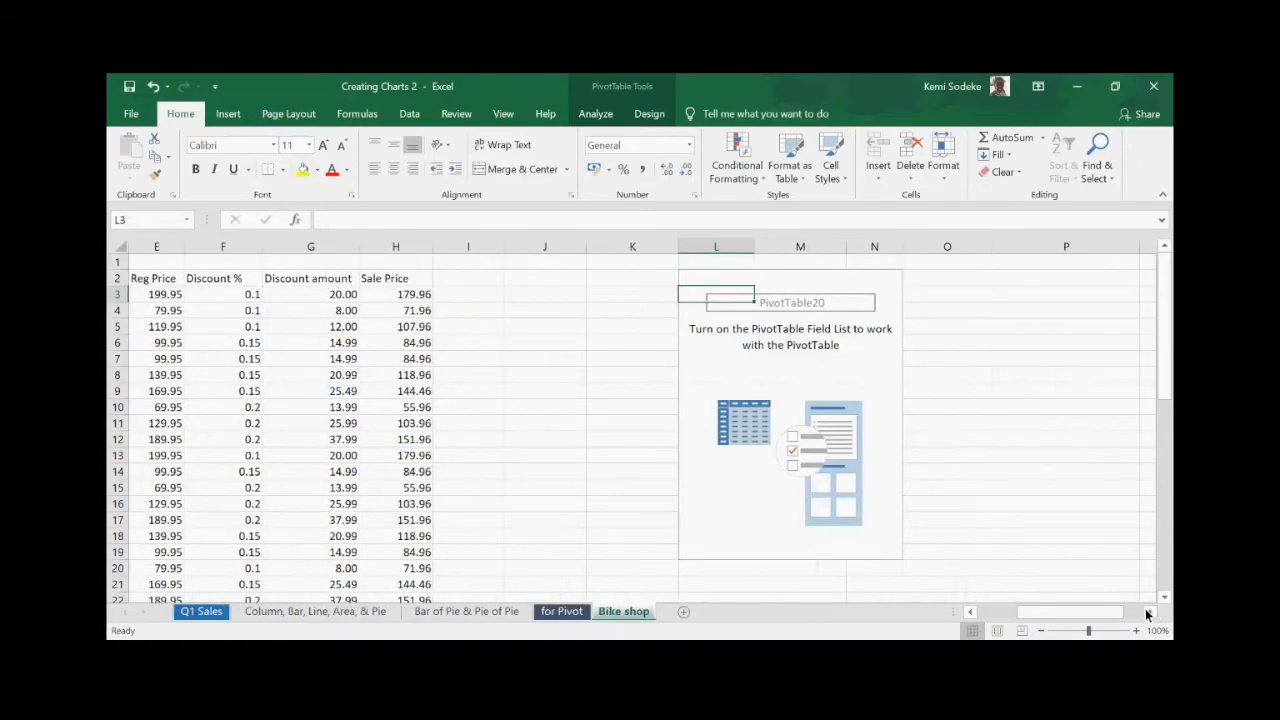
pyautogui.click(658, 264)
pyautogui.moveTo(658, 264); pyautogui.dragTo(937, 571)
# - Delete the selected empty PivotTable and click cells I8, J3 and I3
pyautogui.press('Delete')
pyautogui.click(472, 378)
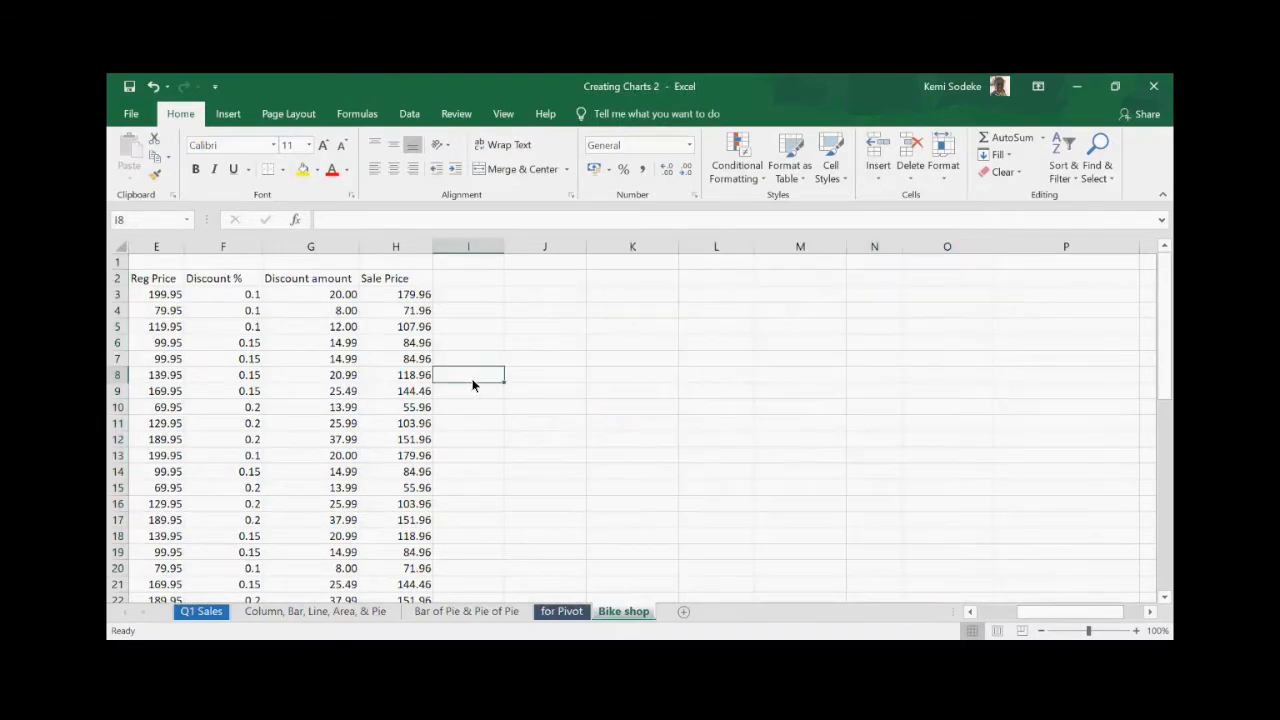
pyautogui.click(527, 298)
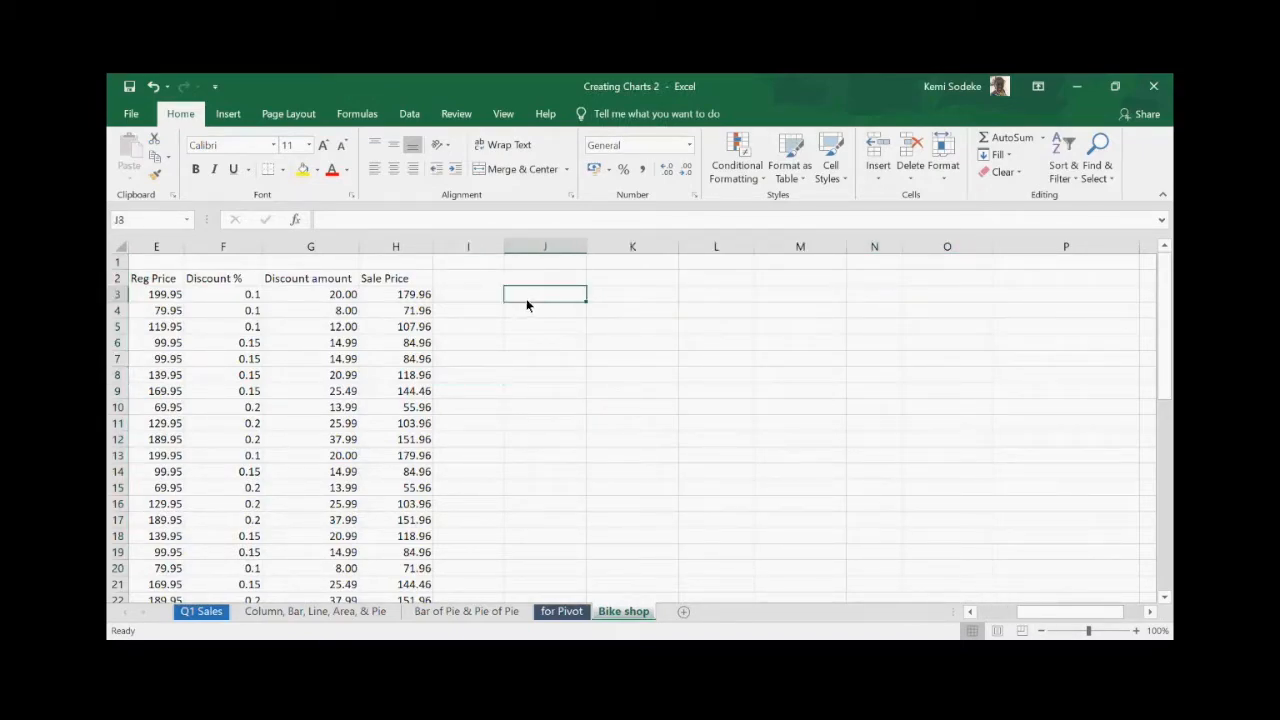
pyautogui.click(452, 293)
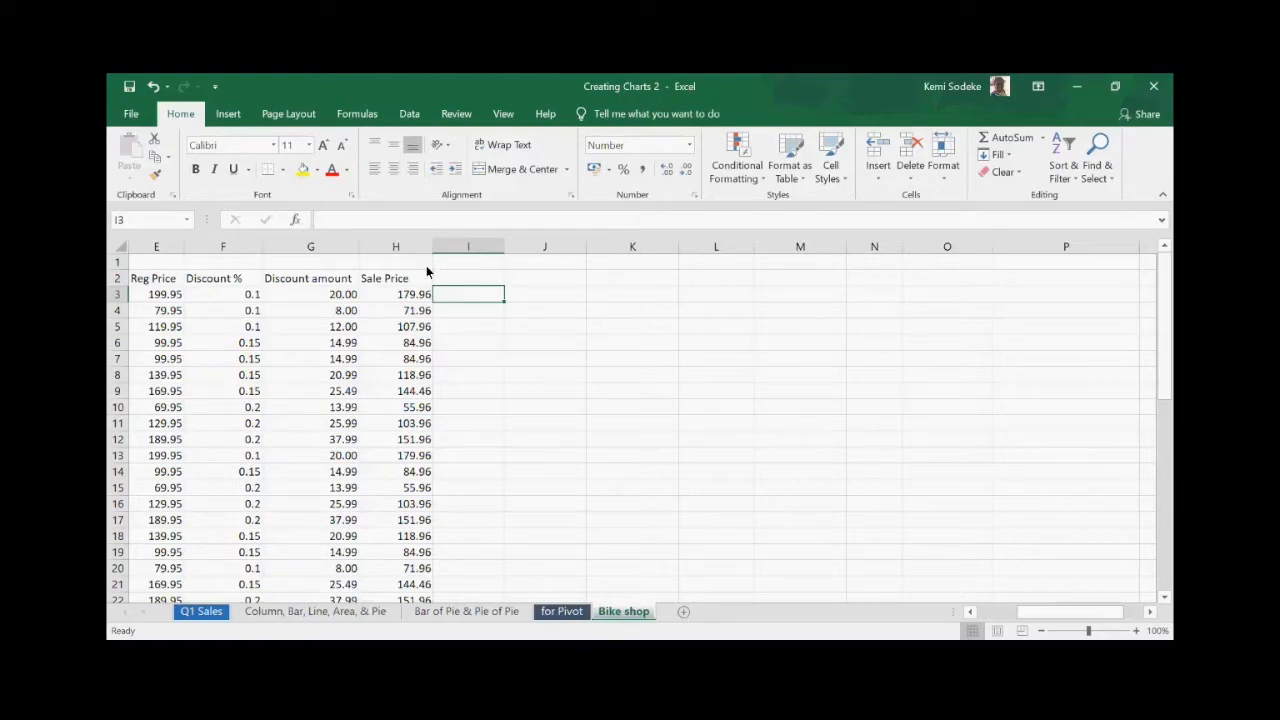
pyautogui.click(841, 84)
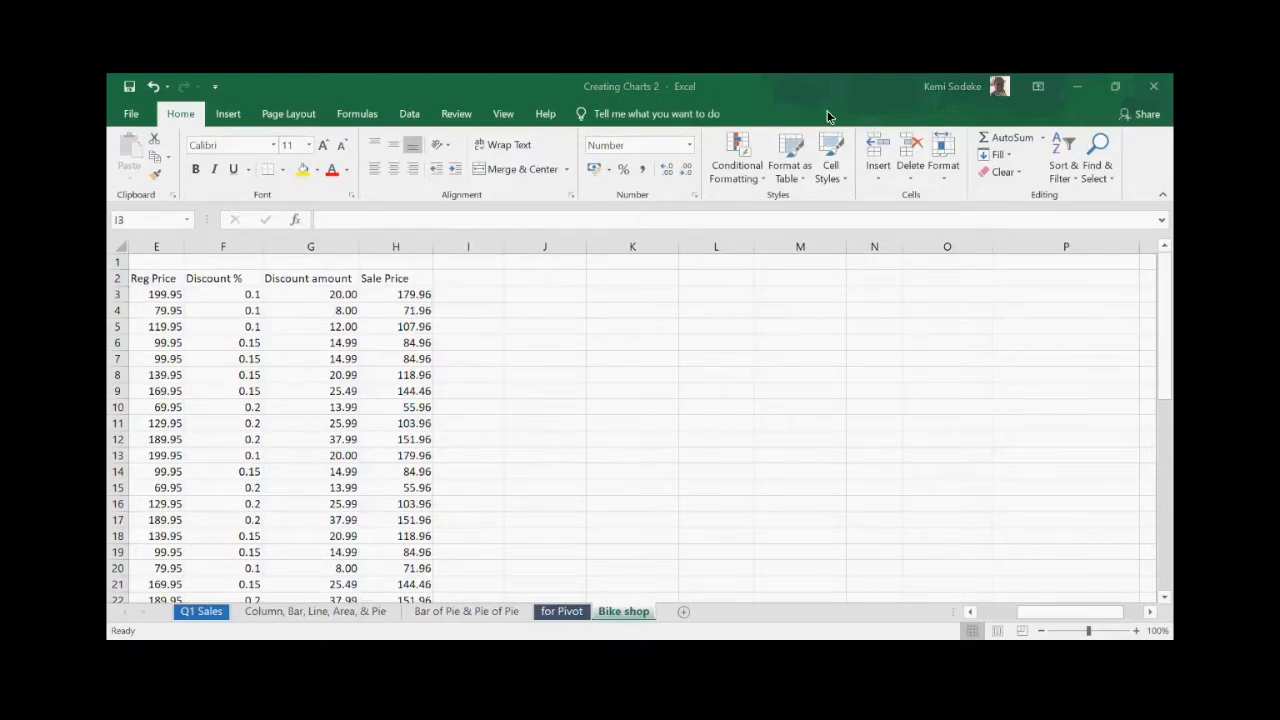
pyautogui.click(495, 310)
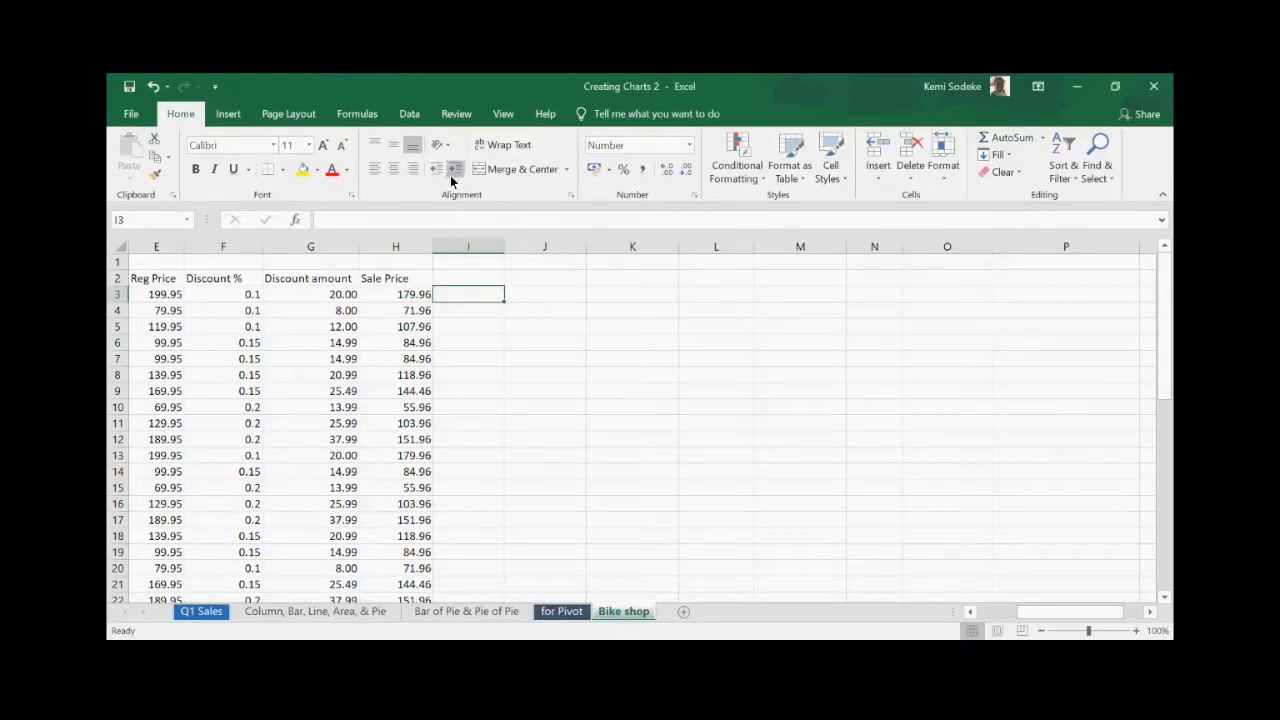
# - Look at the Error Checking dropdown on the Formulas tab, then close it
pyautogui.click(360, 114)
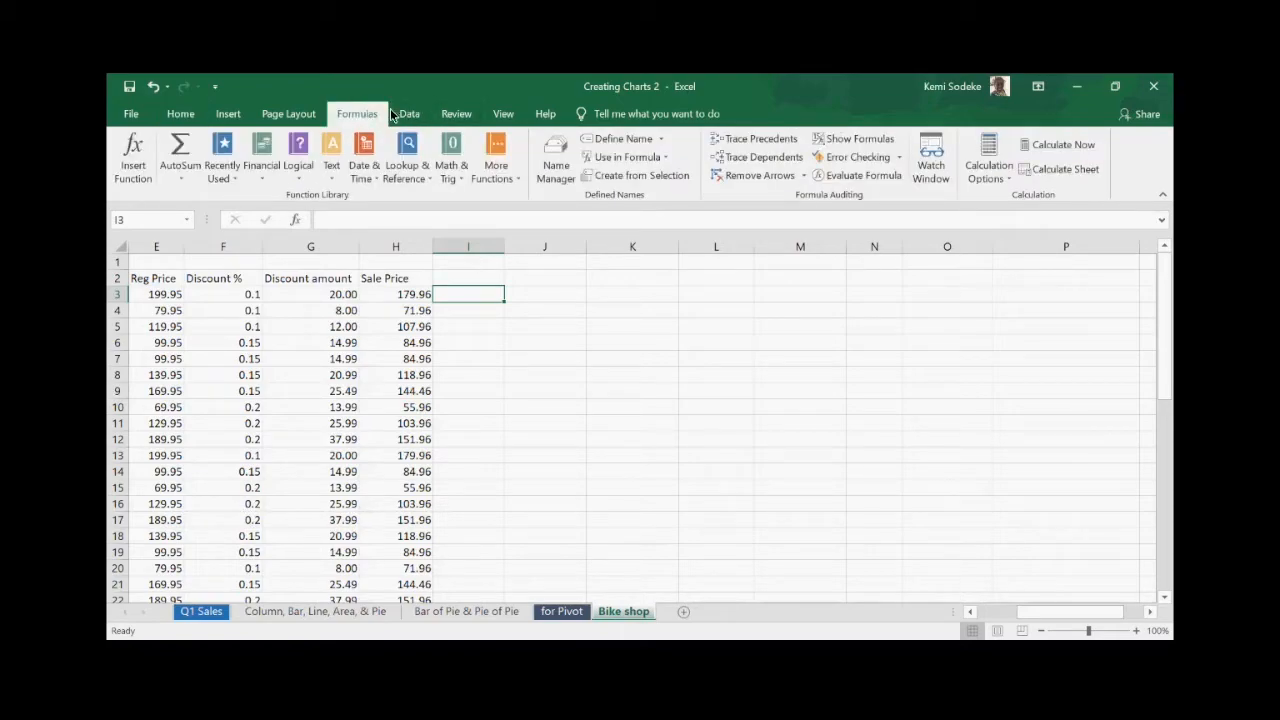
pyautogui.click(899, 158)
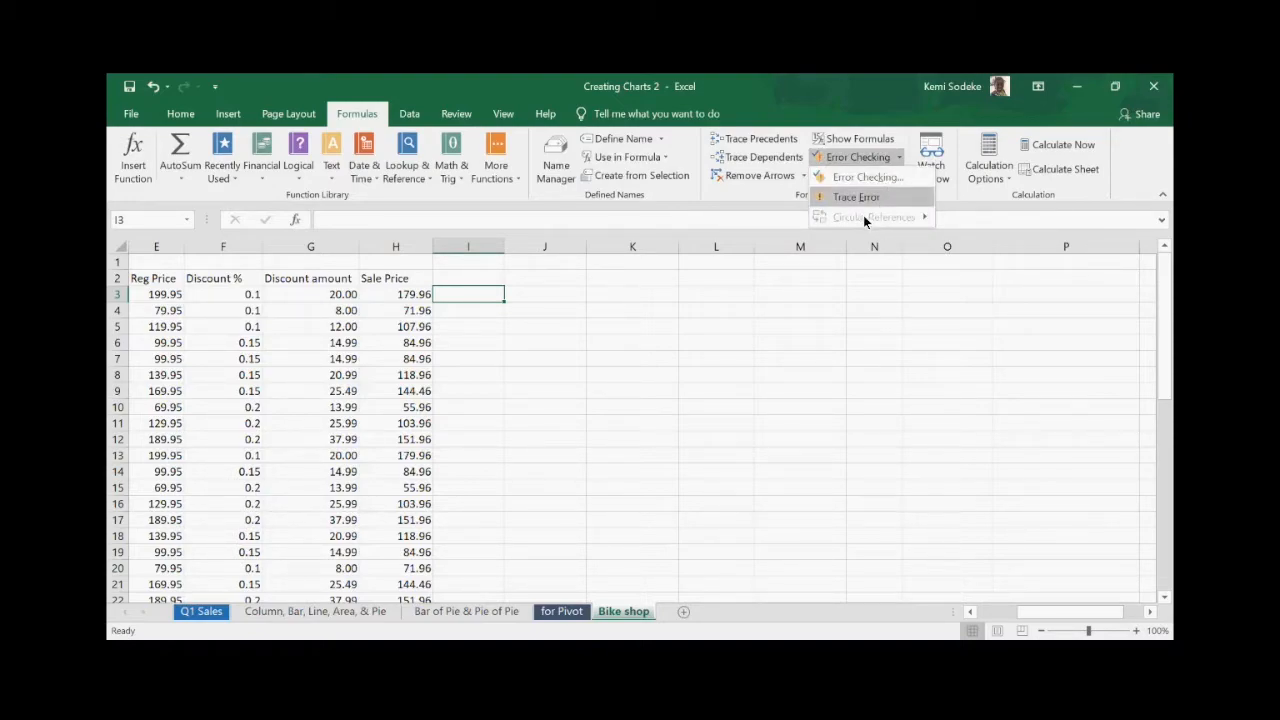
pyautogui.click(865, 437)
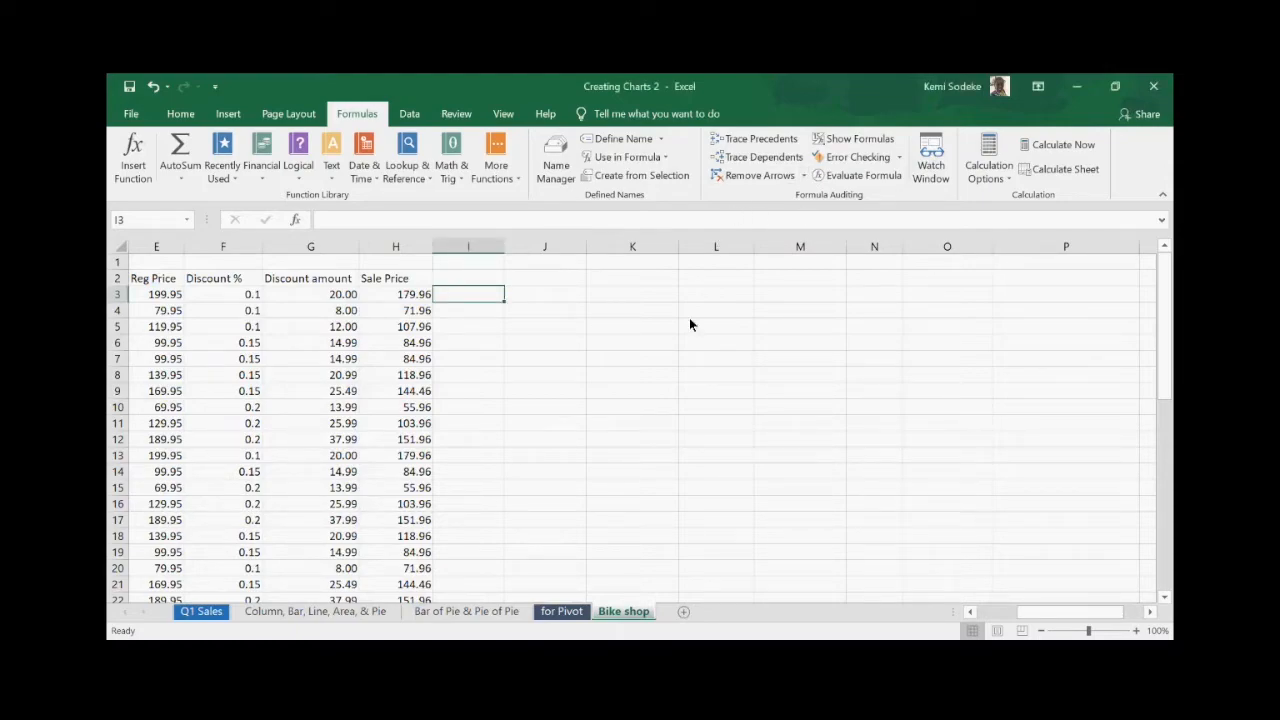
pyautogui.click(409, 330)
pyautogui.click(410, 296)
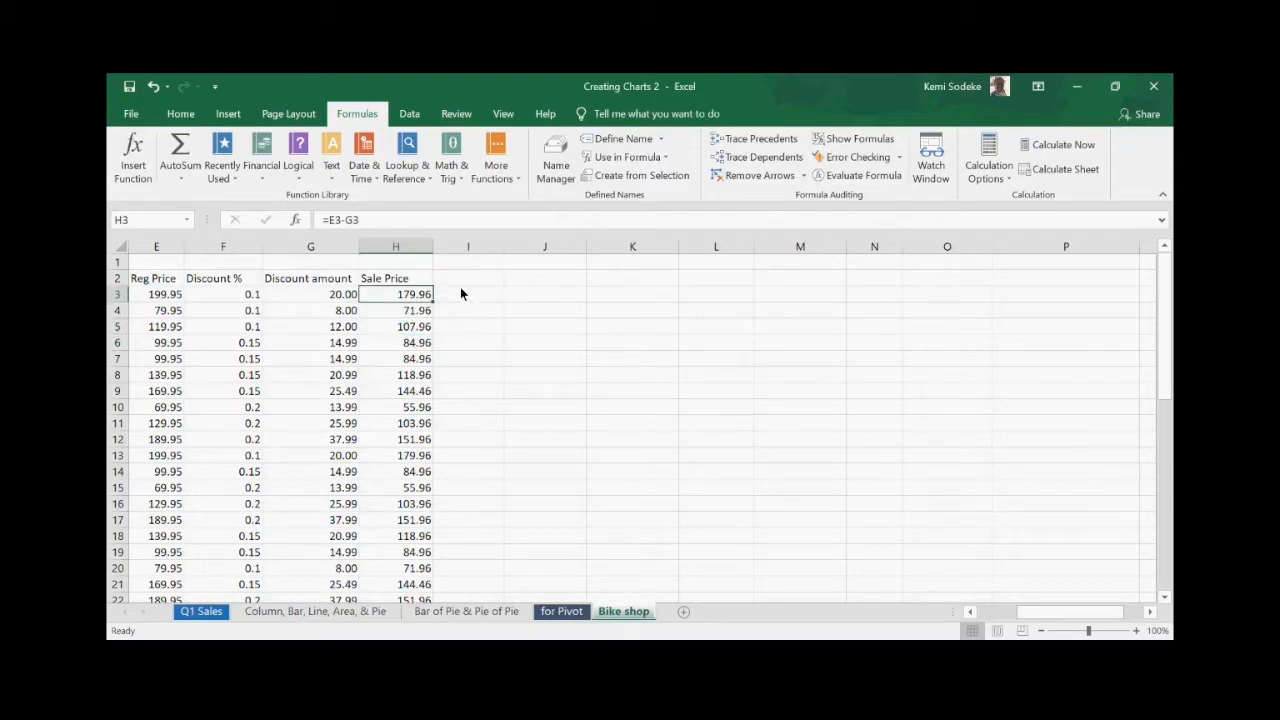
pyautogui.click(462, 297)
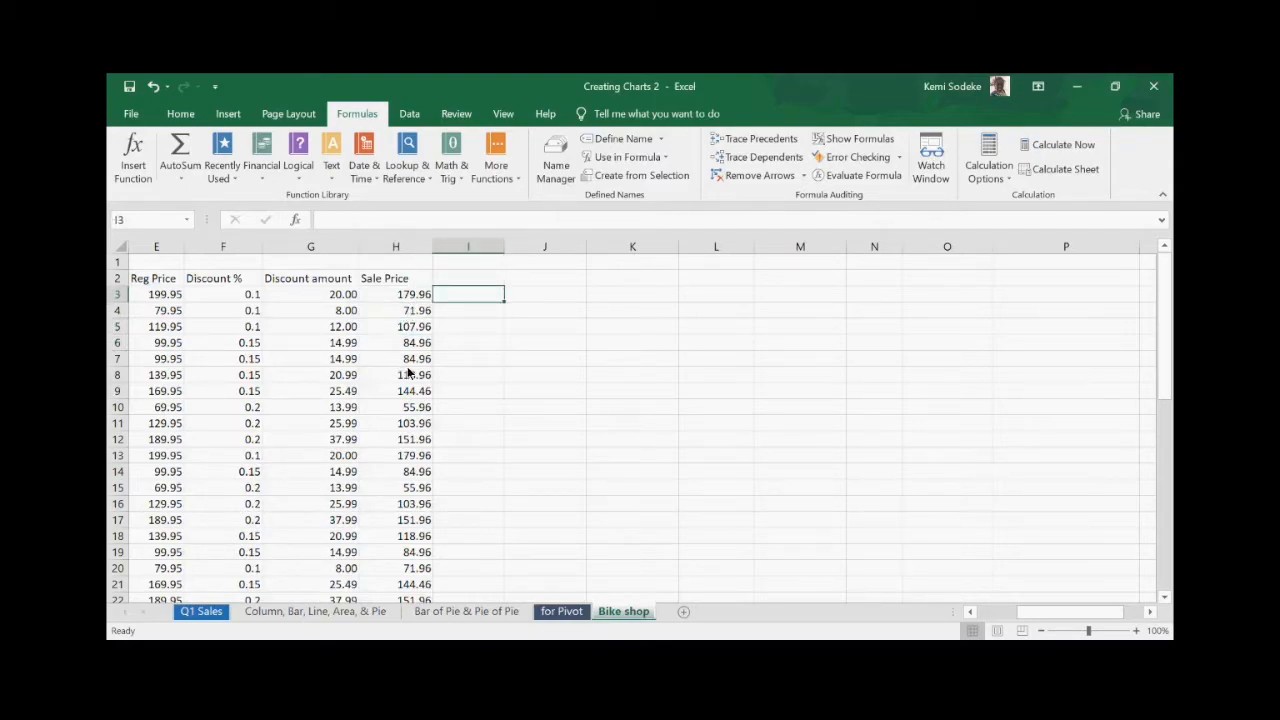
pyautogui.click(318, 299)
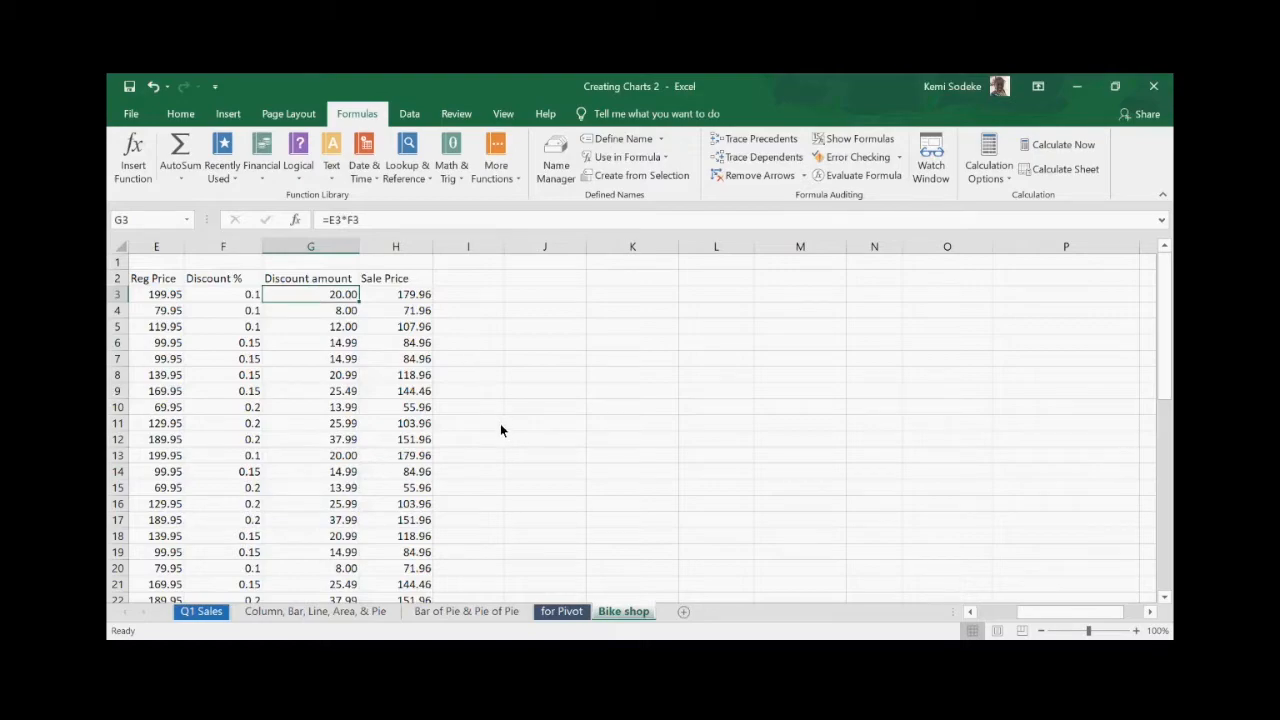
pyautogui.click(411, 298)
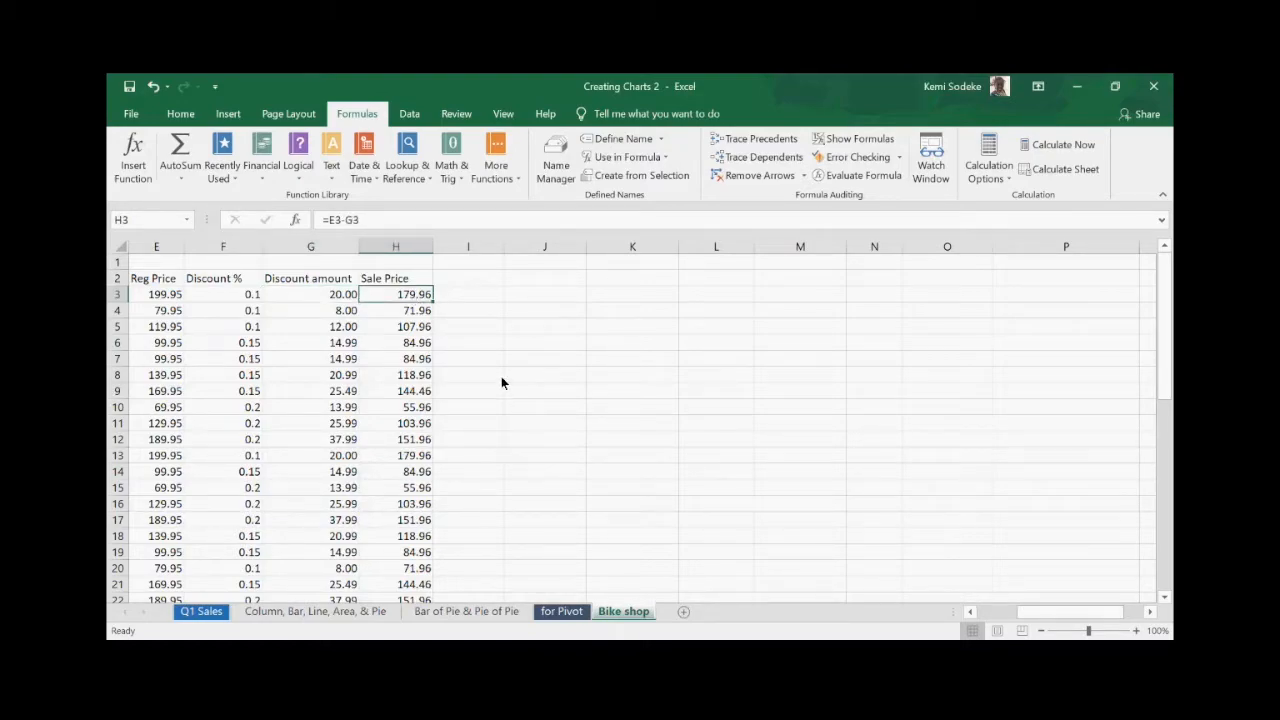
pyautogui.scroll(-10, 493, 443)
pyautogui.scroll(10, 493, 443)
pyautogui.click(545, 326)
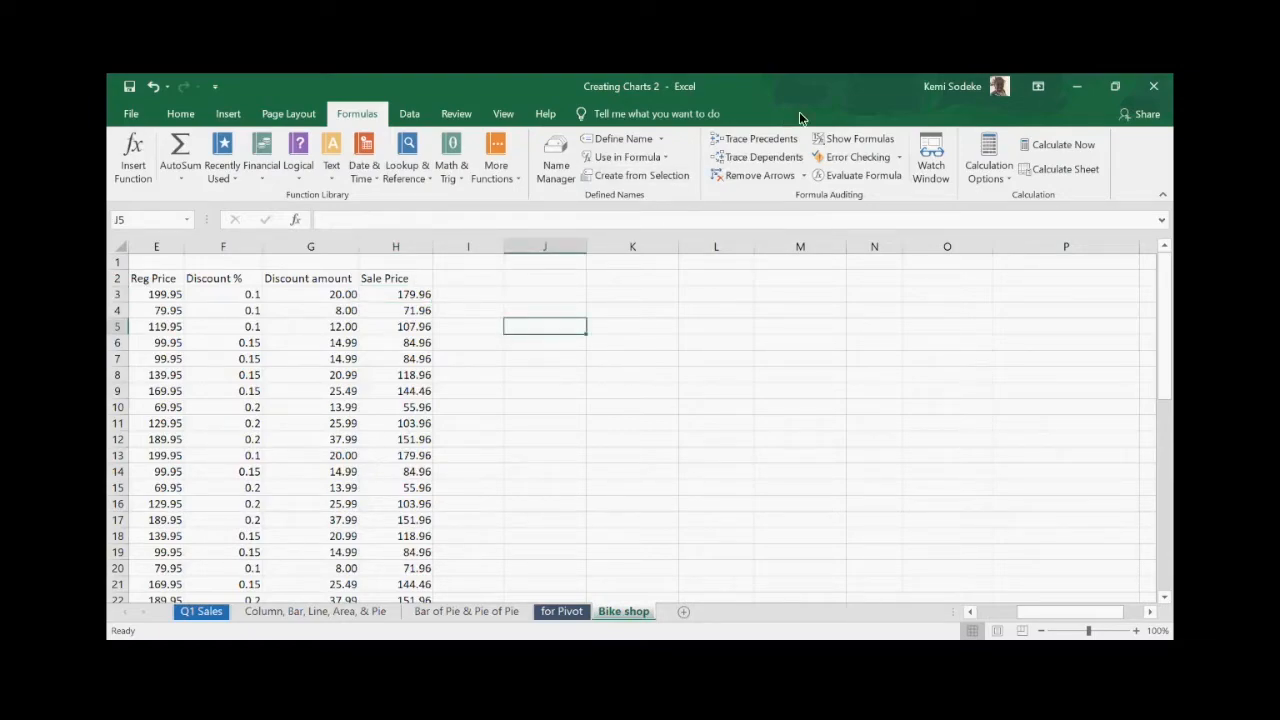
pyautogui.click(900, 158)
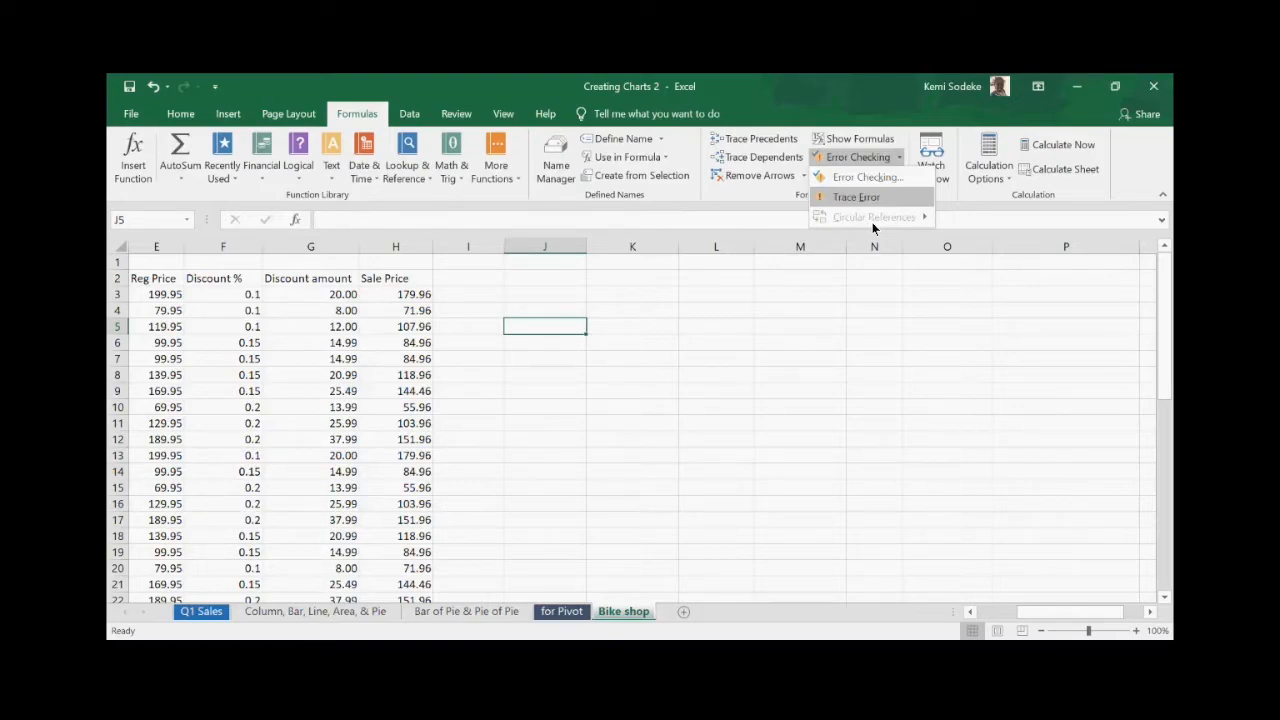
pyautogui.click(786, 342)
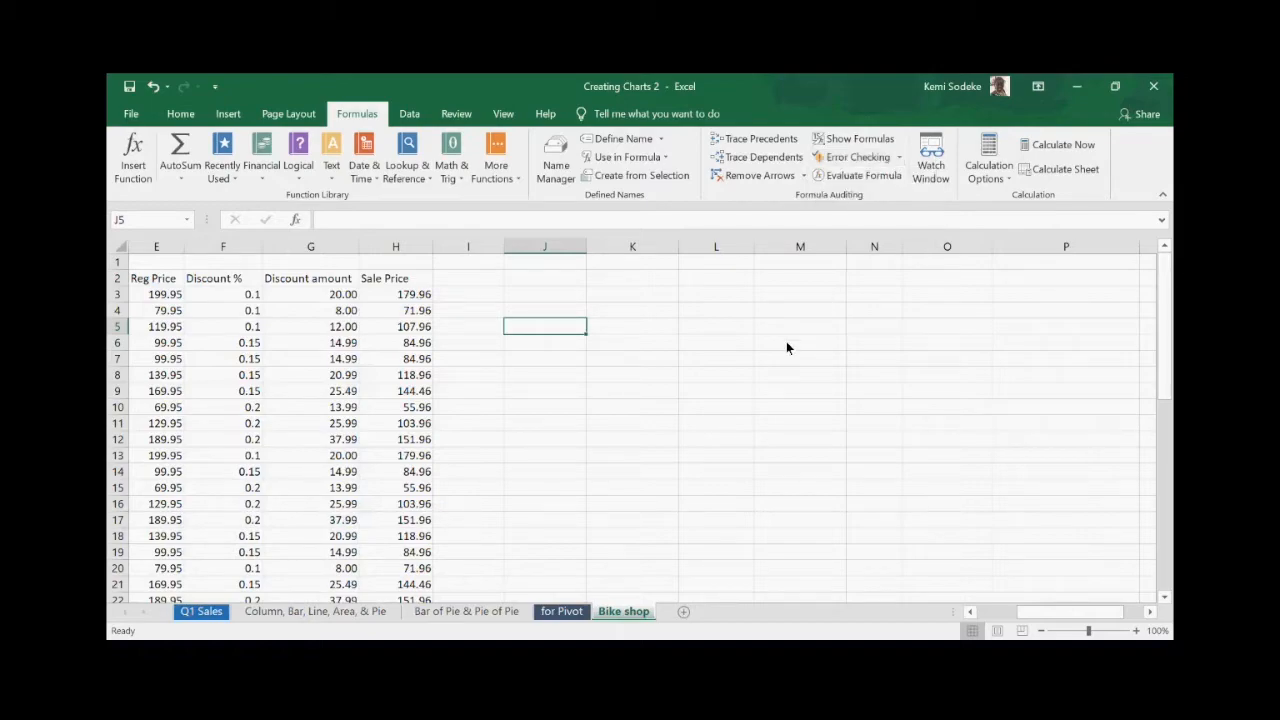
pyautogui.click(482, 374)
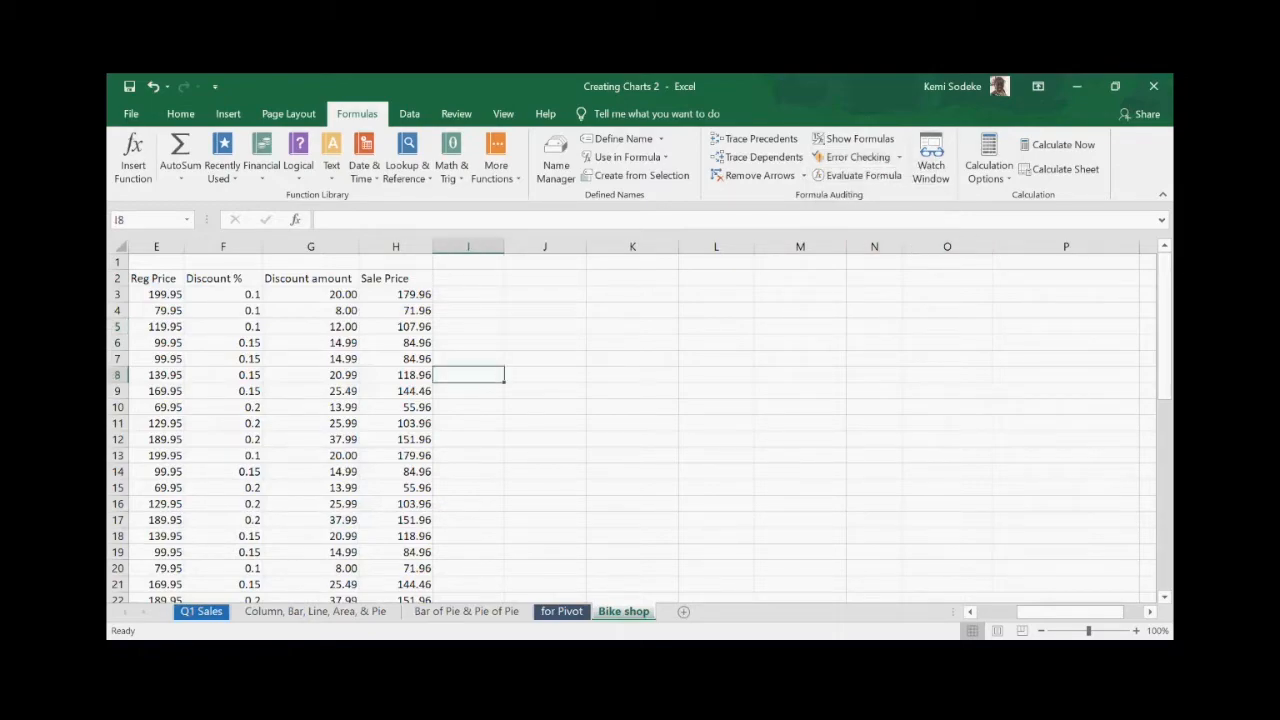
pyautogui.click(987, 612)
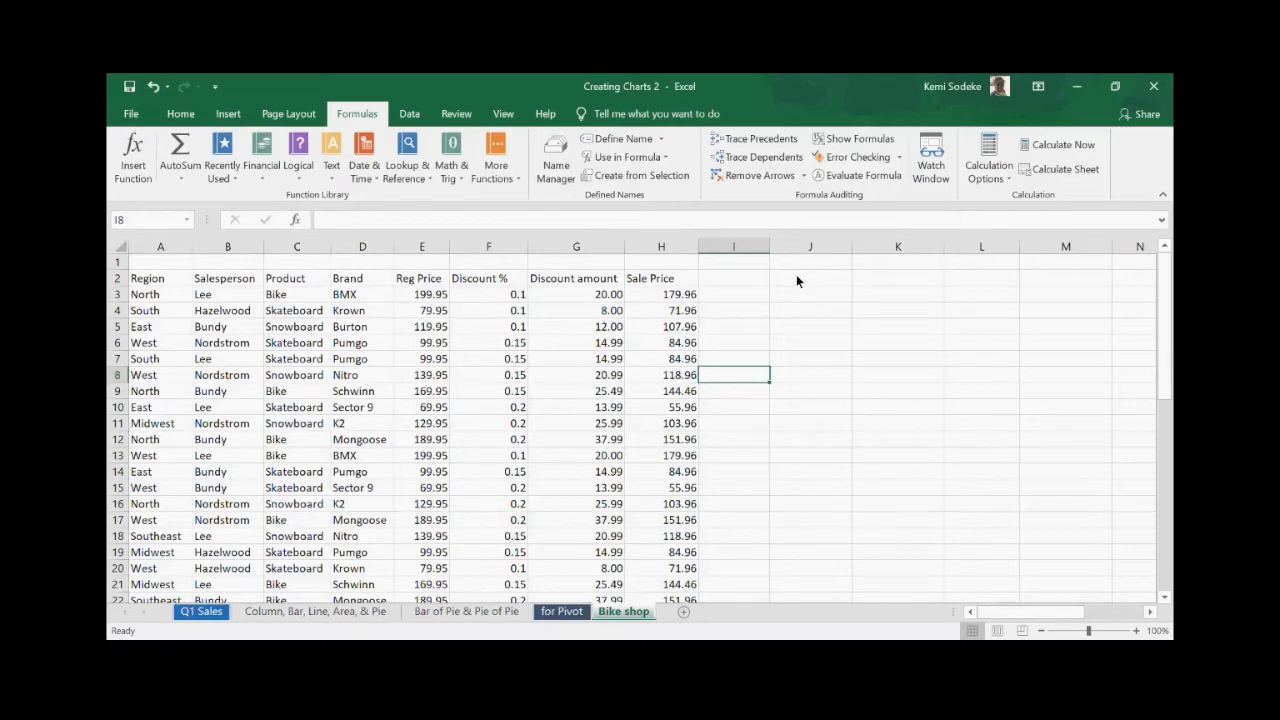
# - Enter the 10% rate in cell I2
pyautogui.click(733, 265)
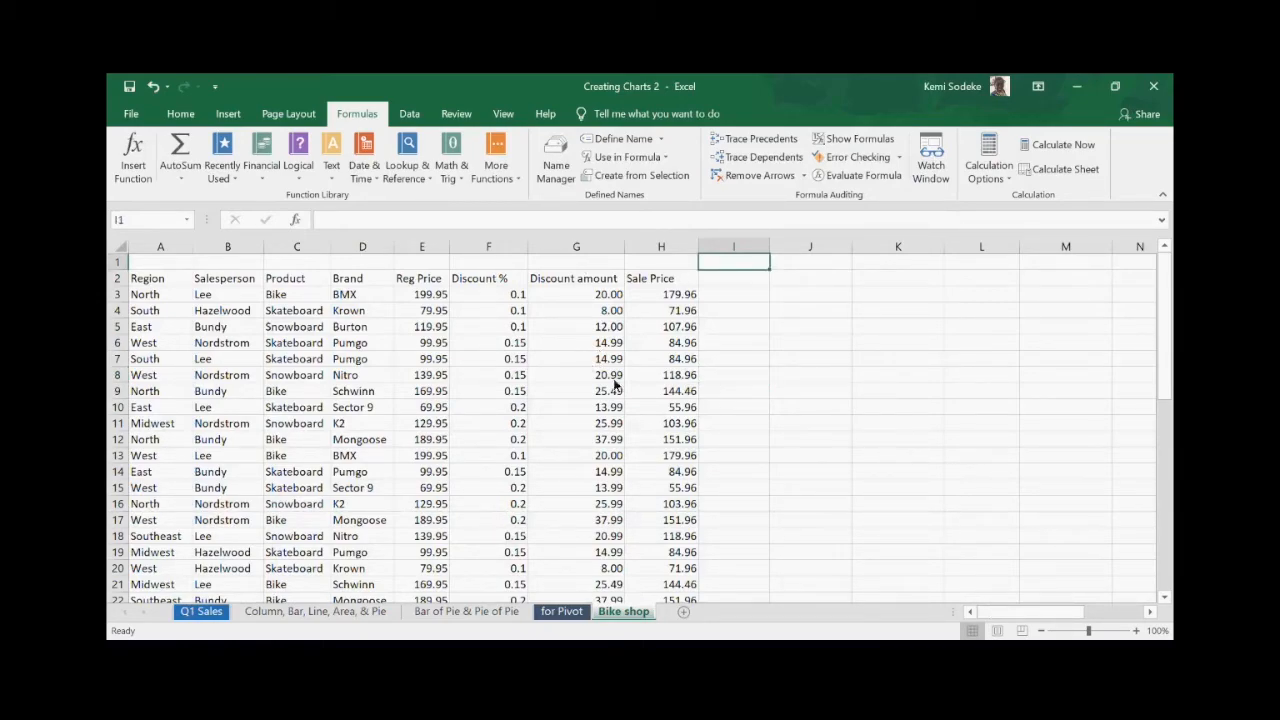
pyautogui.click(738, 296)
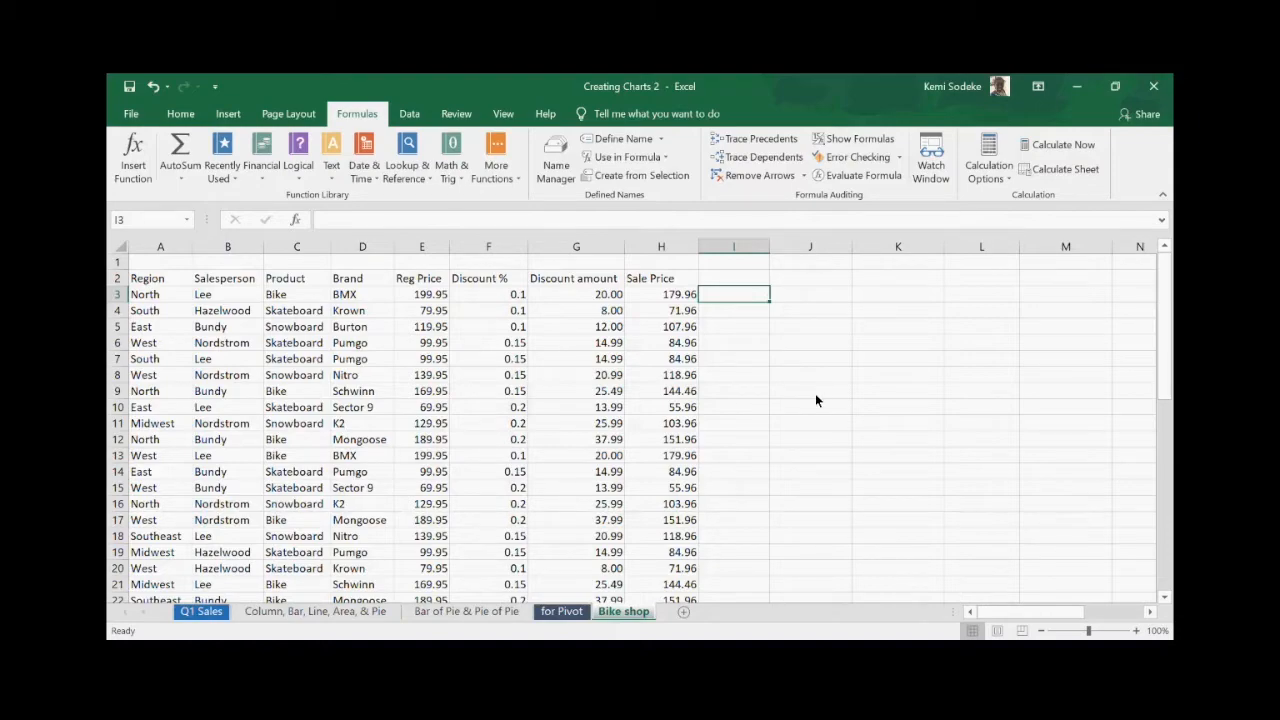
pyautogui.click(667, 296)
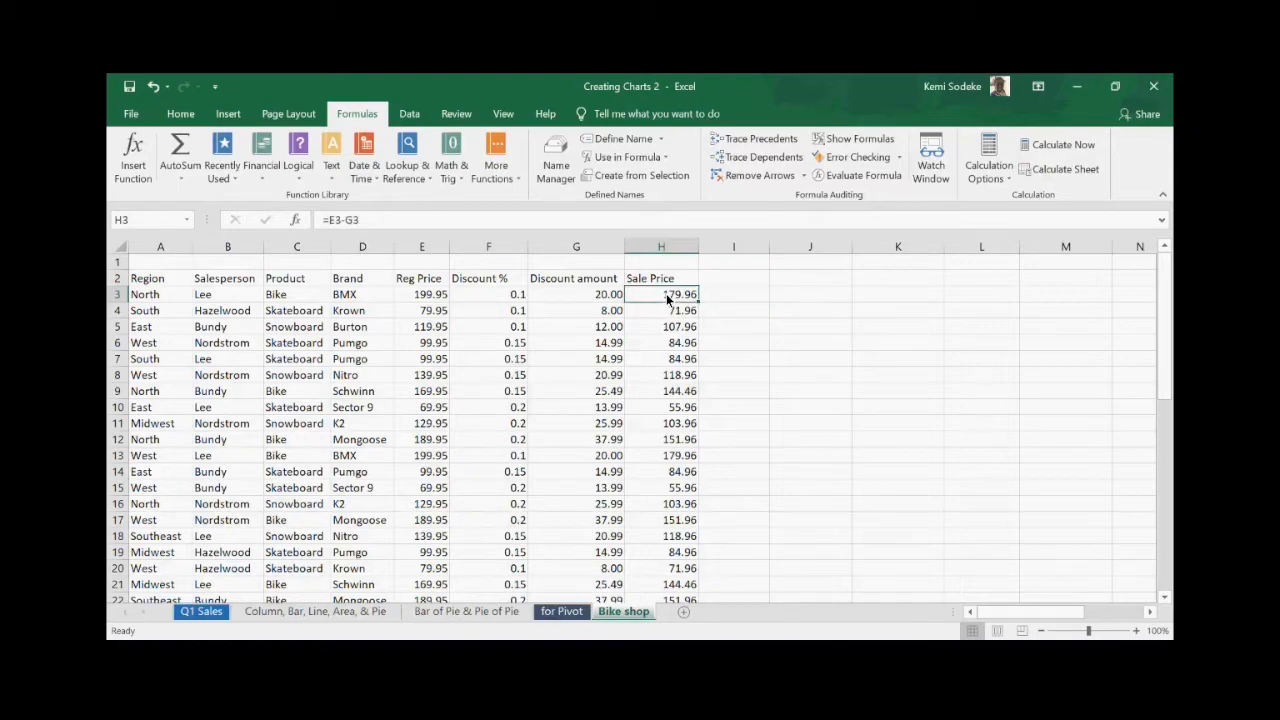
pyautogui.click(734, 297)
pyautogui.click(745, 276)
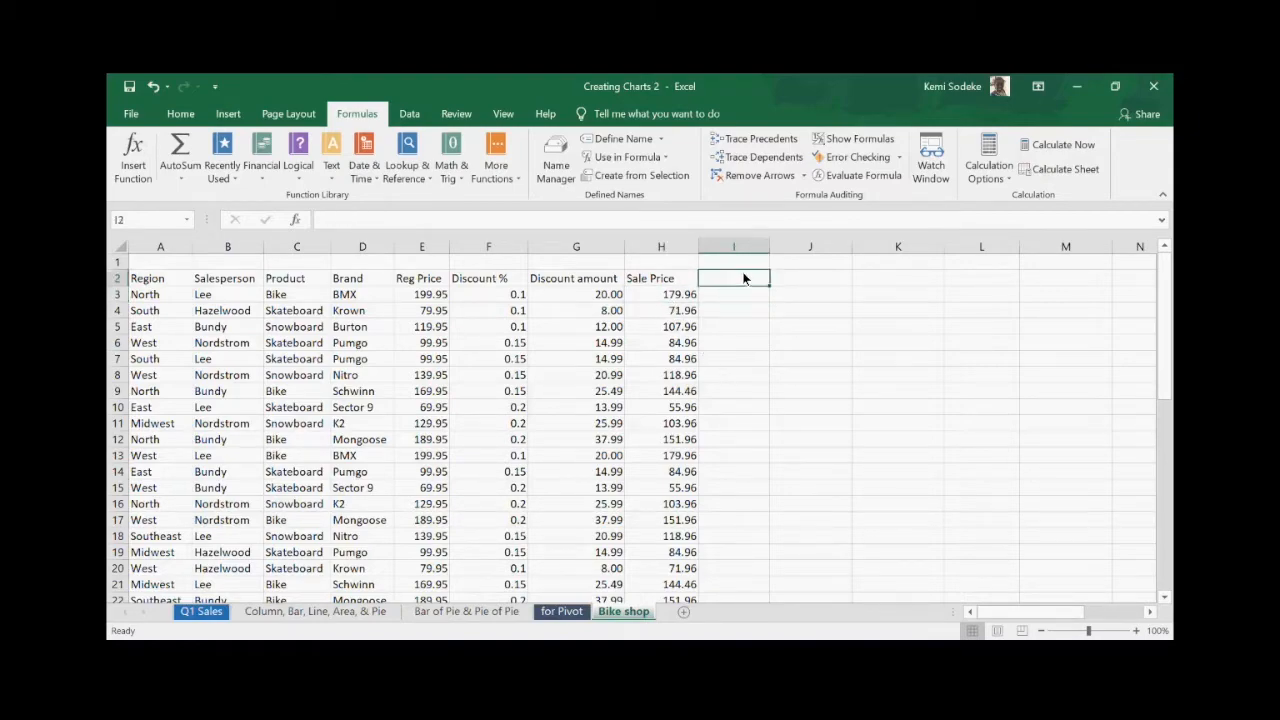
pyautogui.write('10')
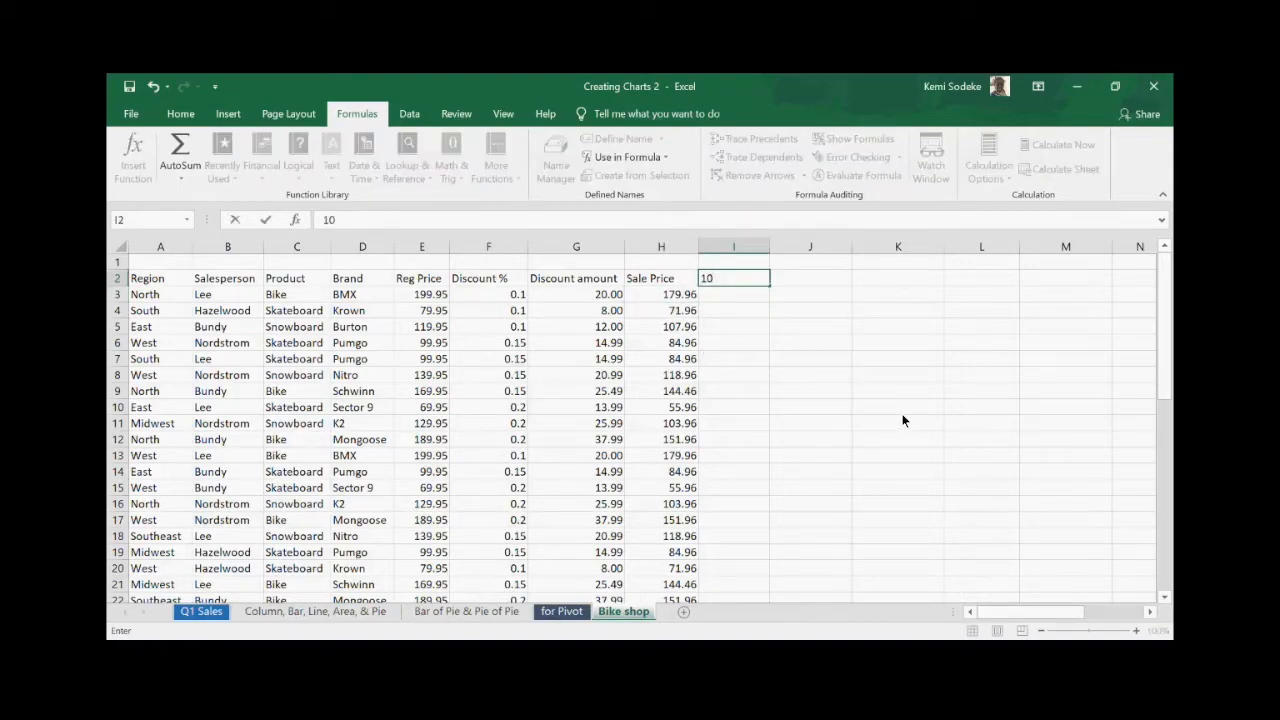
pyautogui.write('%')
pyautogui.press('Return')
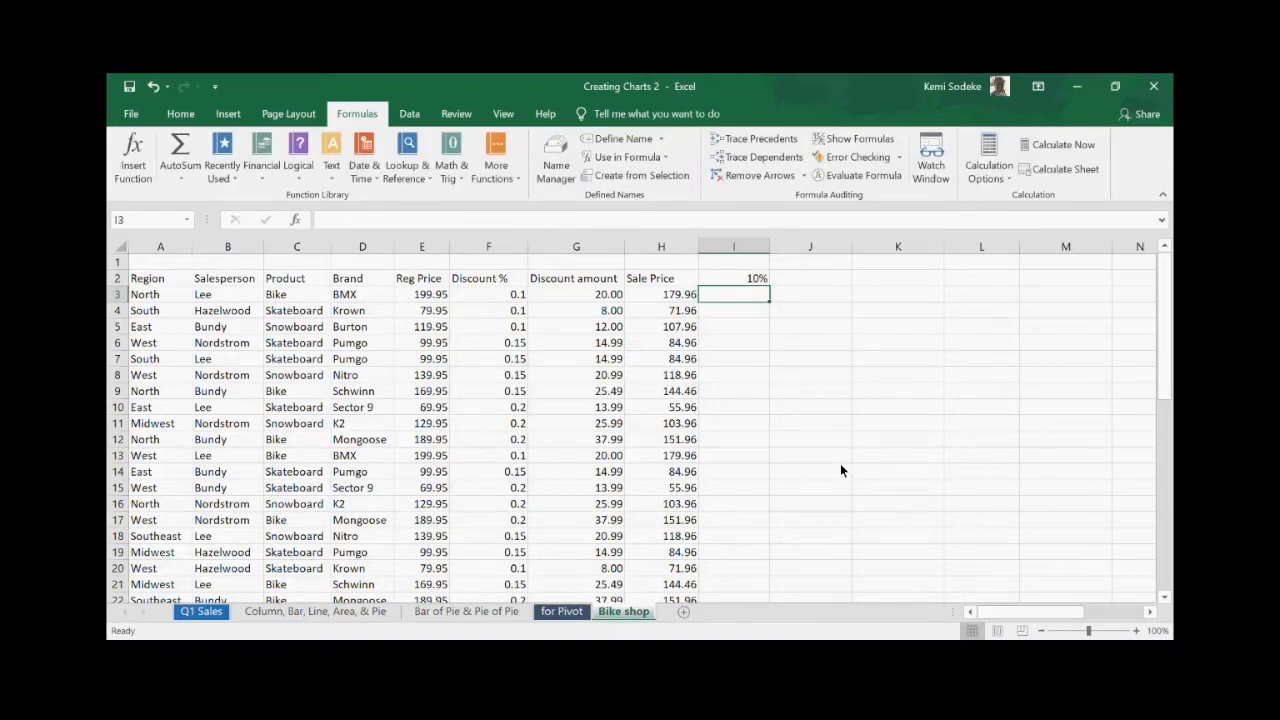
# - Enter =H3*$I$2 in I3, returning 18.00
pyautogui.write('=')
pyautogui.click(671, 296)
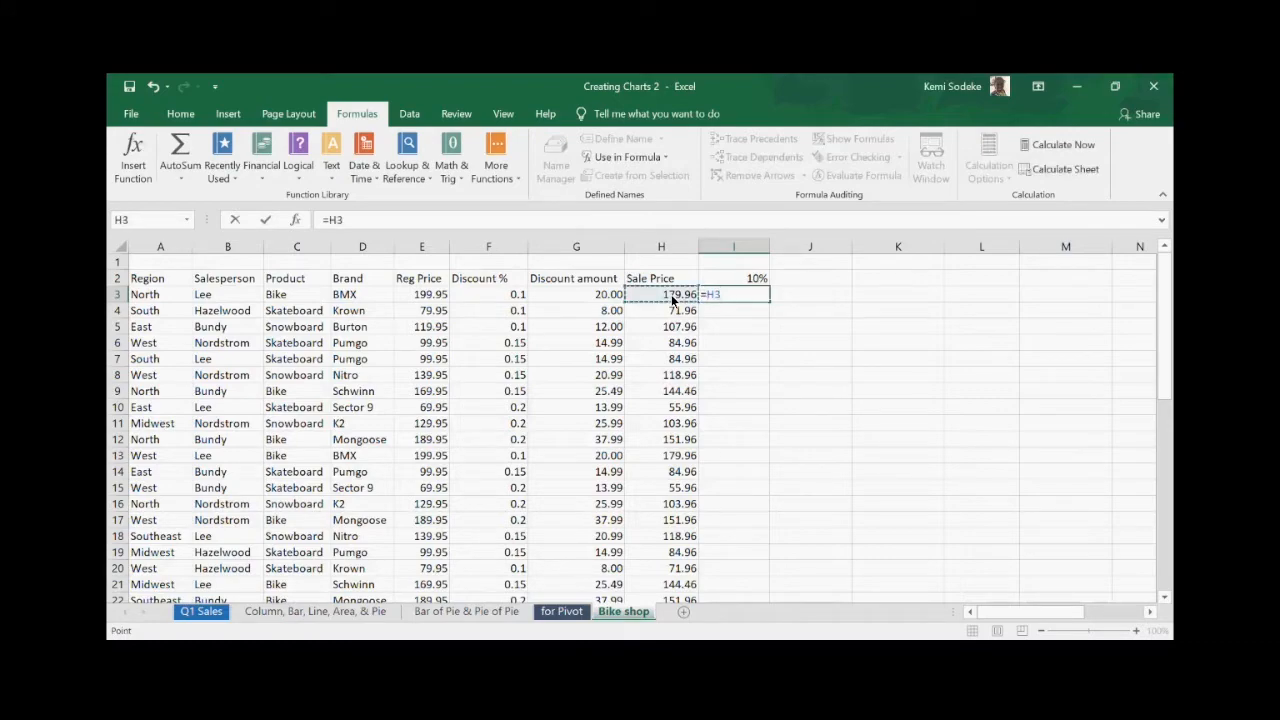
pyautogui.write('*')
pyautogui.click(734, 280)
pyautogui.press('F4')
pyautogui.press('Return')
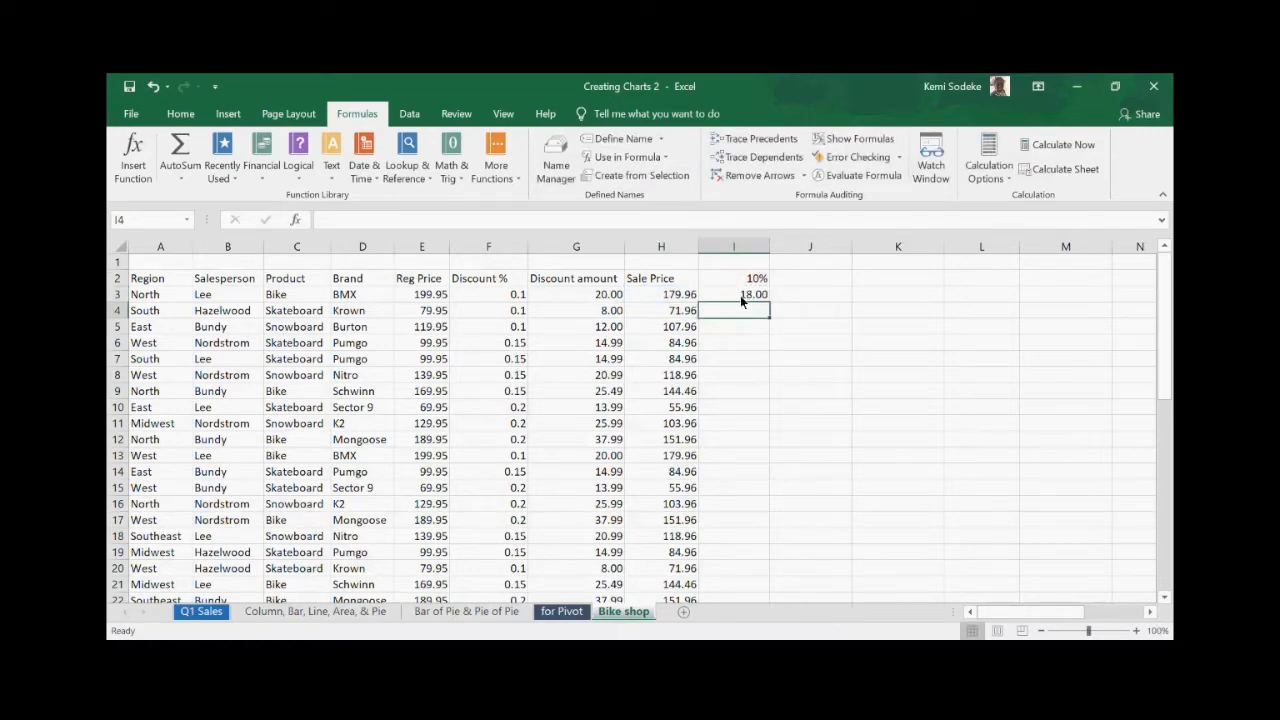
# - Change Calculation Options from Automatic to Manual and verify the setting
pyautogui.click(1012, 179)
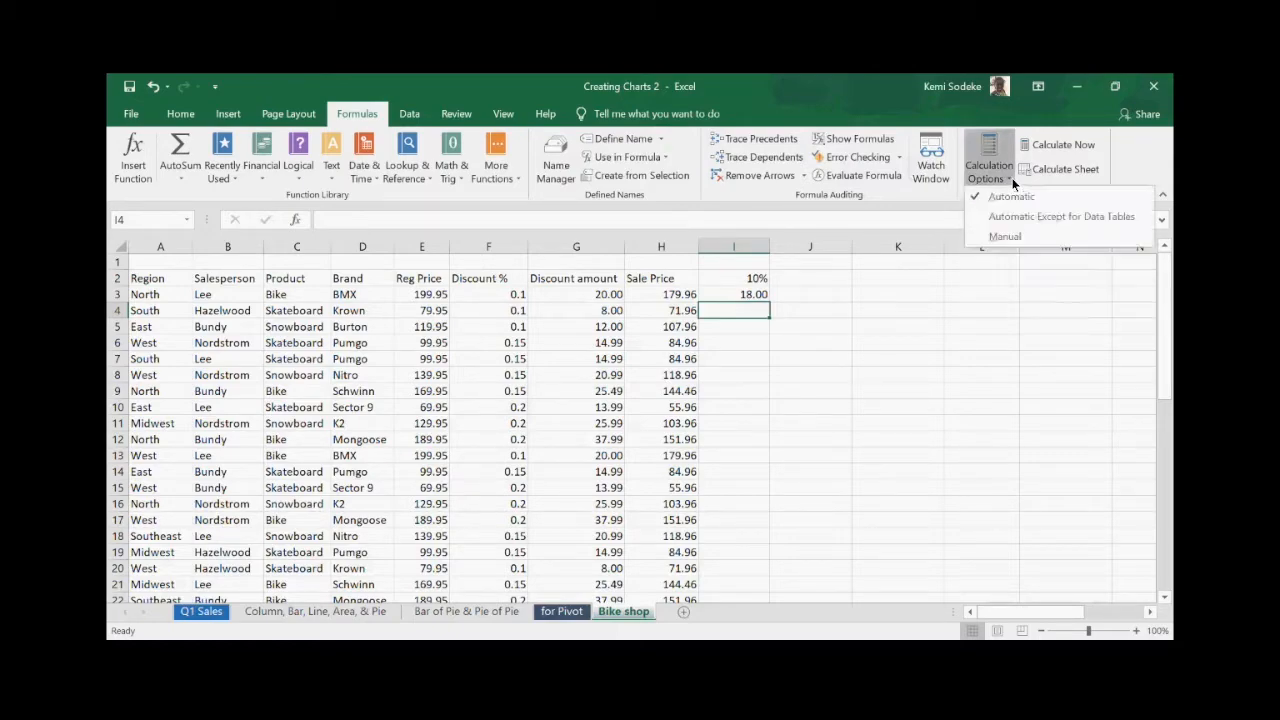
pyautogui.click(1012, 178)
pyautogui.click(1011, 177)
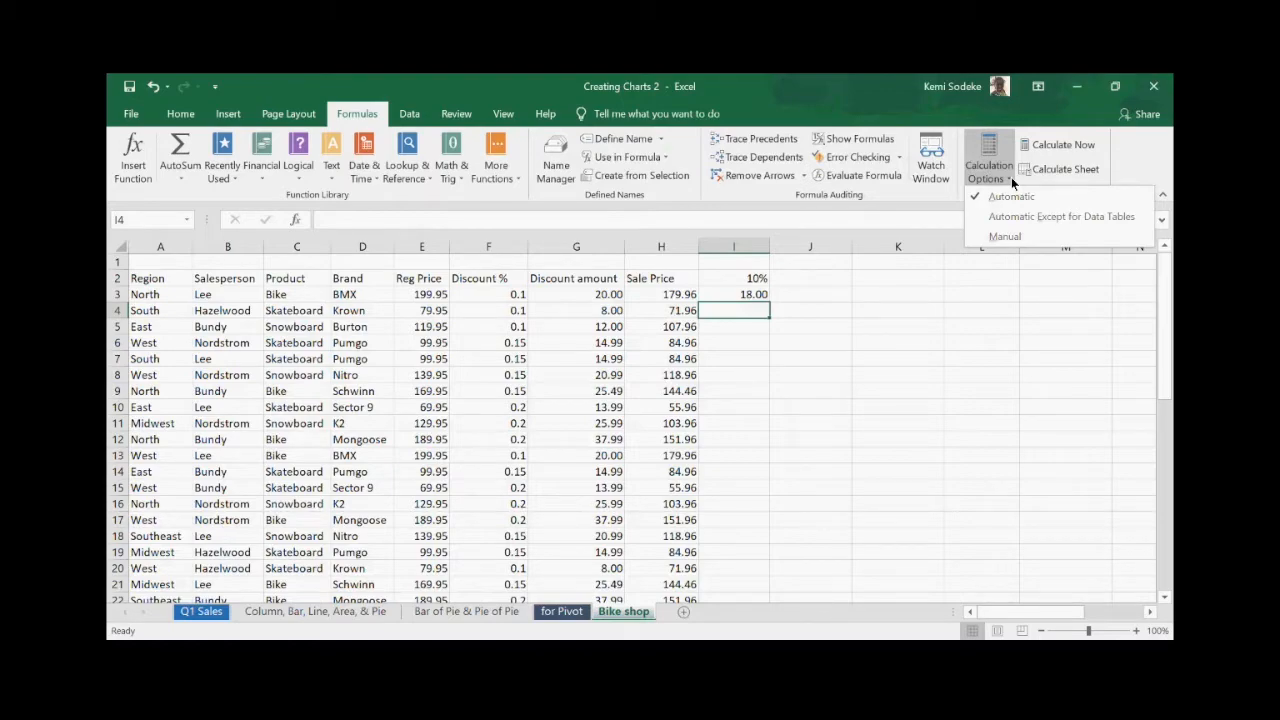
pyautogui.click(1023, 236)
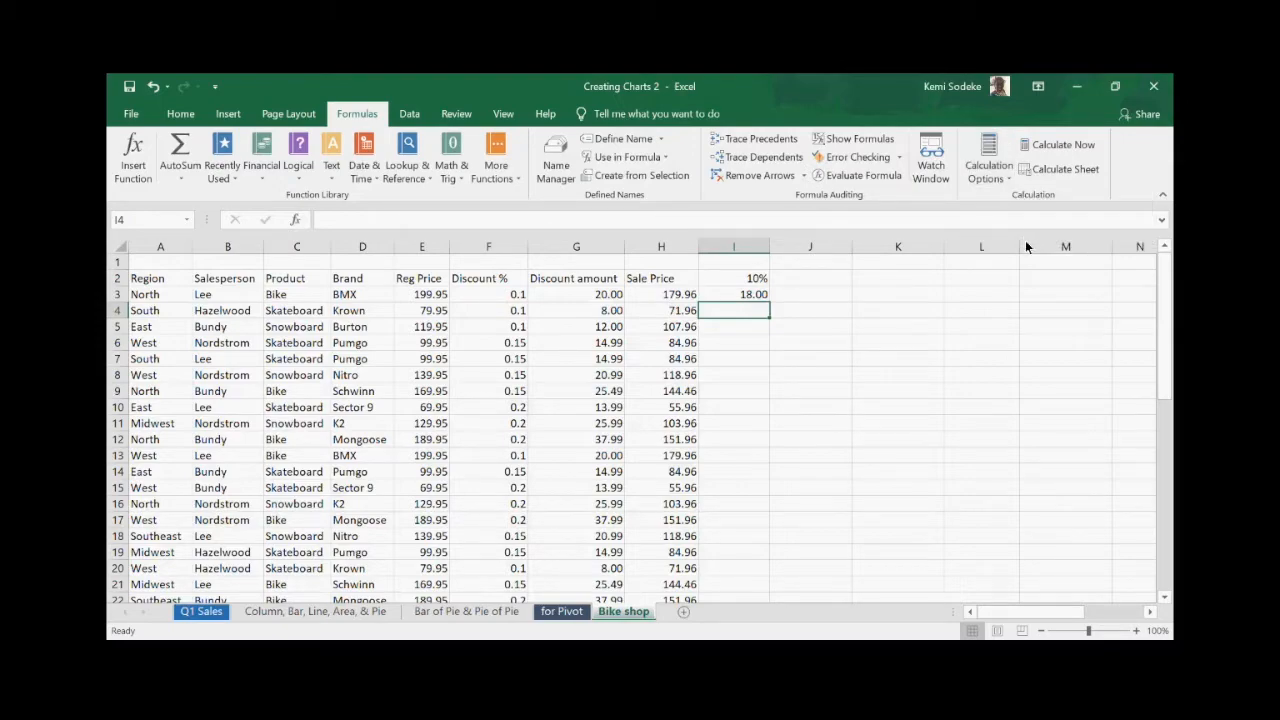
pyautogui.click(1009, 177)
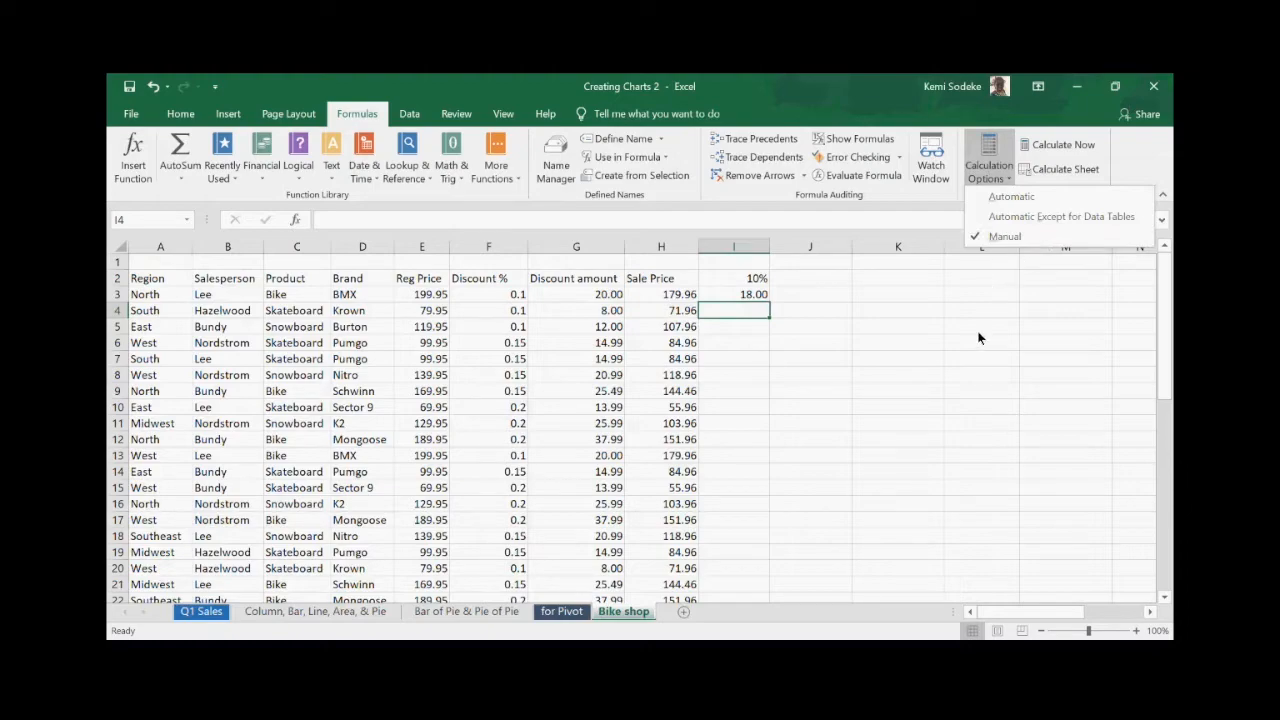
pyautogui.click(960, 372)
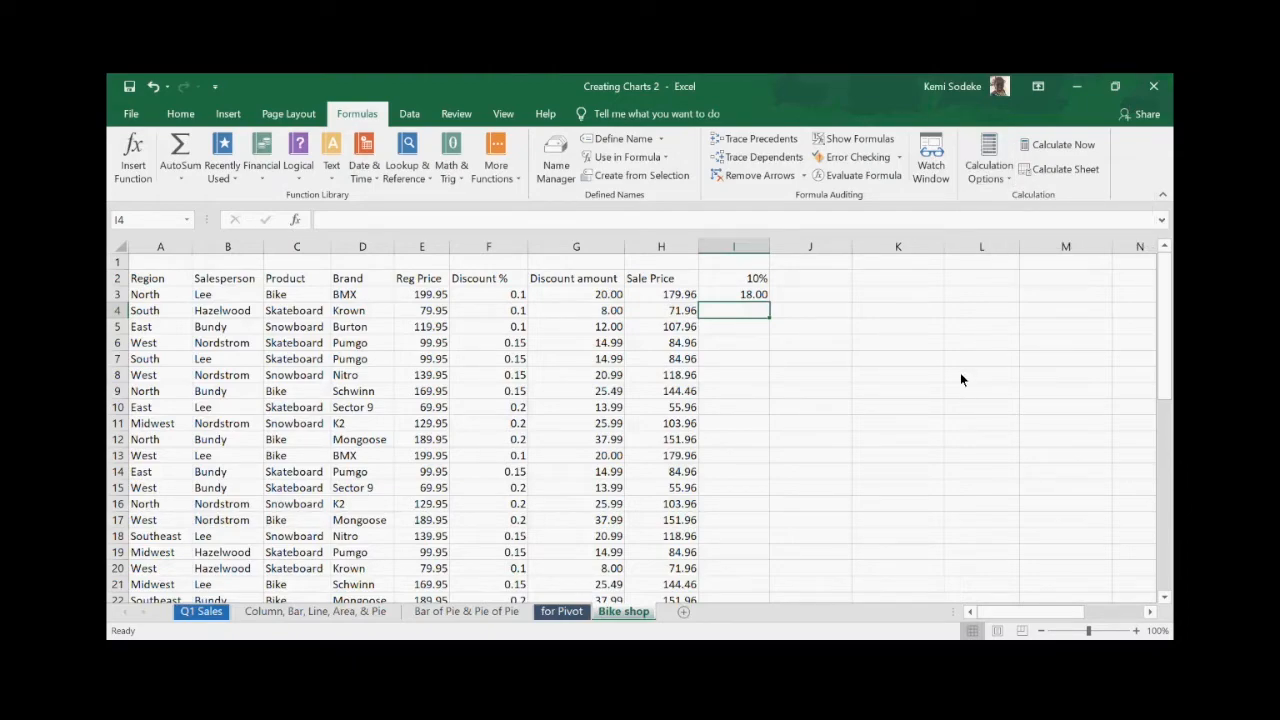
pyautogui.click(1008, 177)
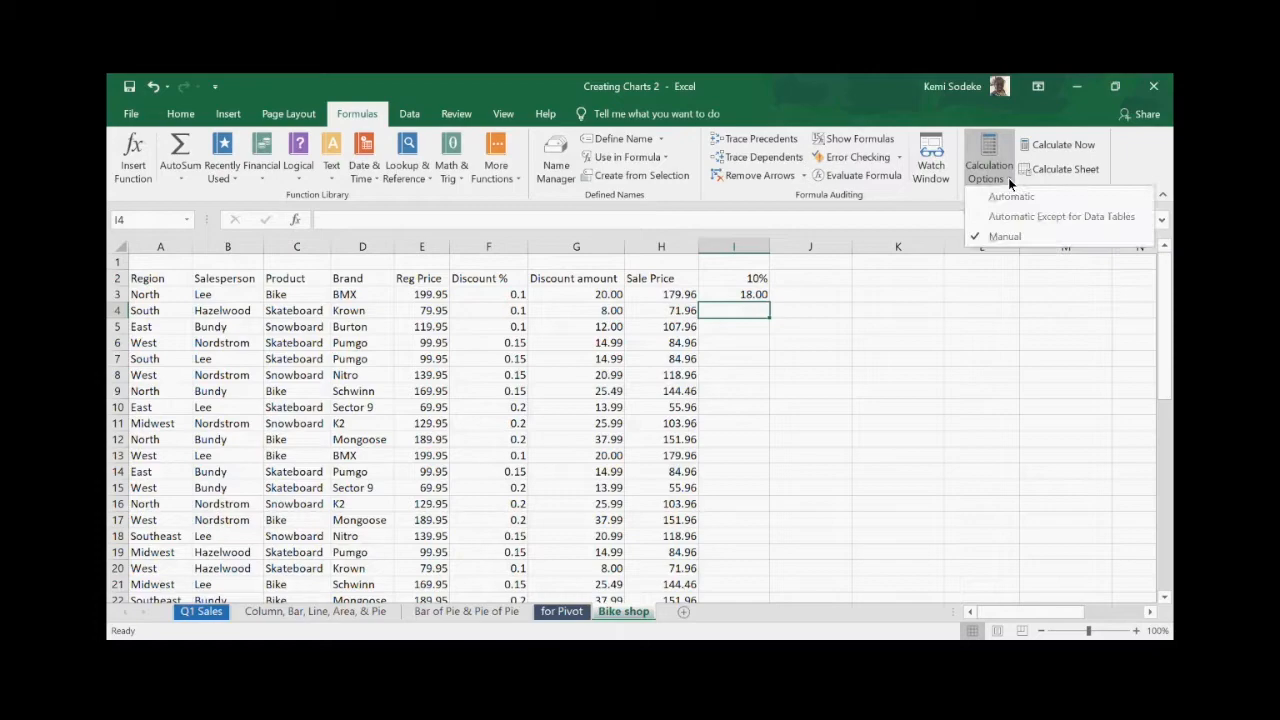
pyautogui.click(865, 325)
pyautogui.click(755, 295)
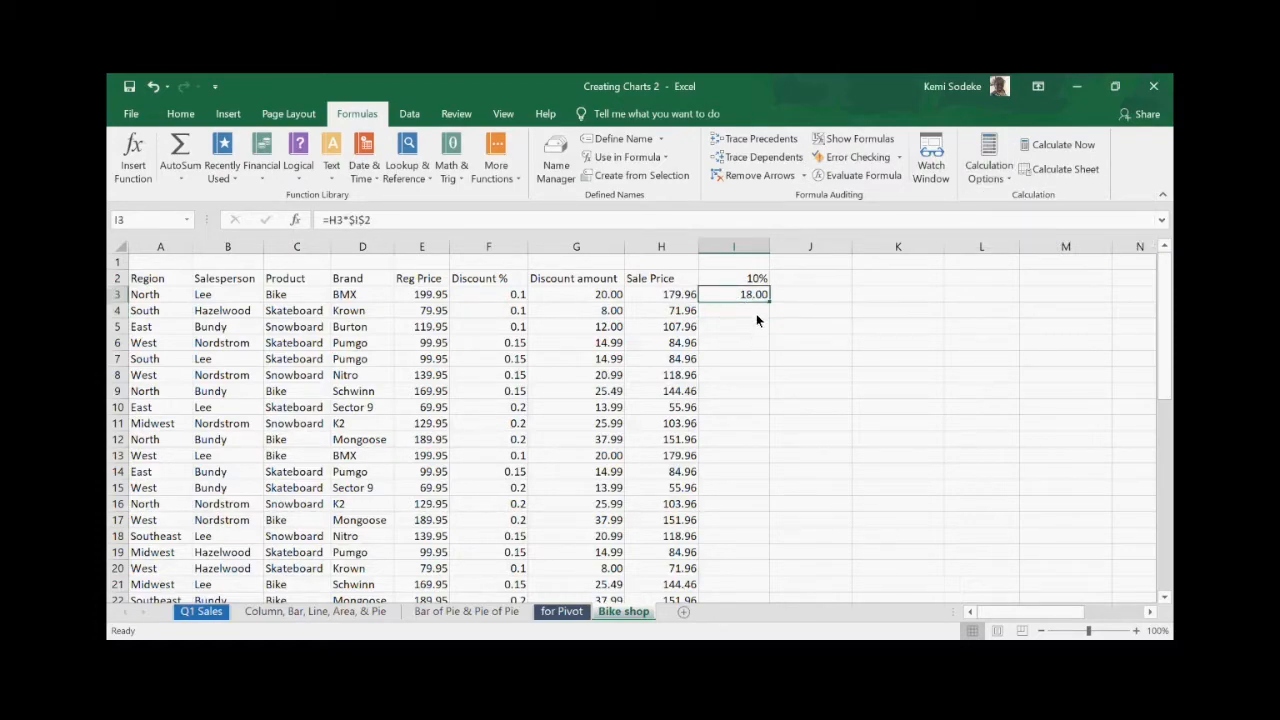
# - Fill the =H3*$I$2 formula from I3 down to I47, then check I4
pyautogui.moveTo(772, 303); pyautogui.dragTo(750, 626)
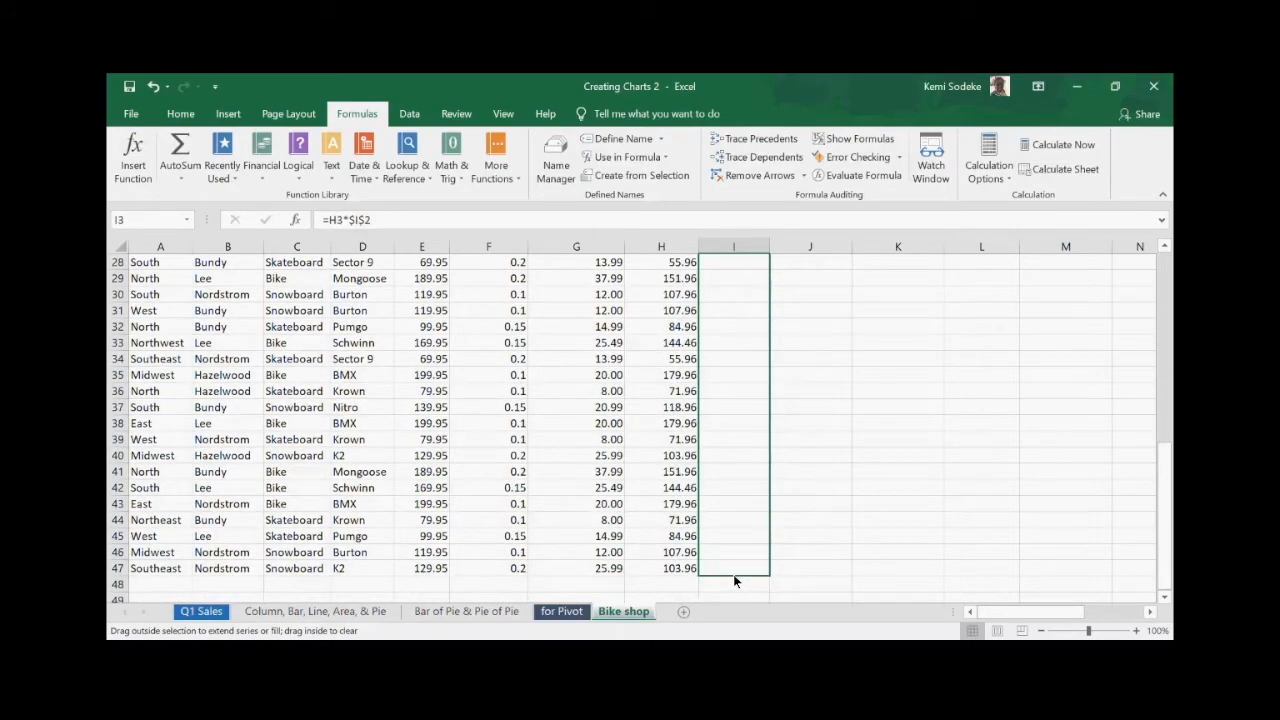
pyautogui.moveTo(733, 574); pyautogui.dragTo(733, 574)
pyautogui.scroll(9, 873, 518)
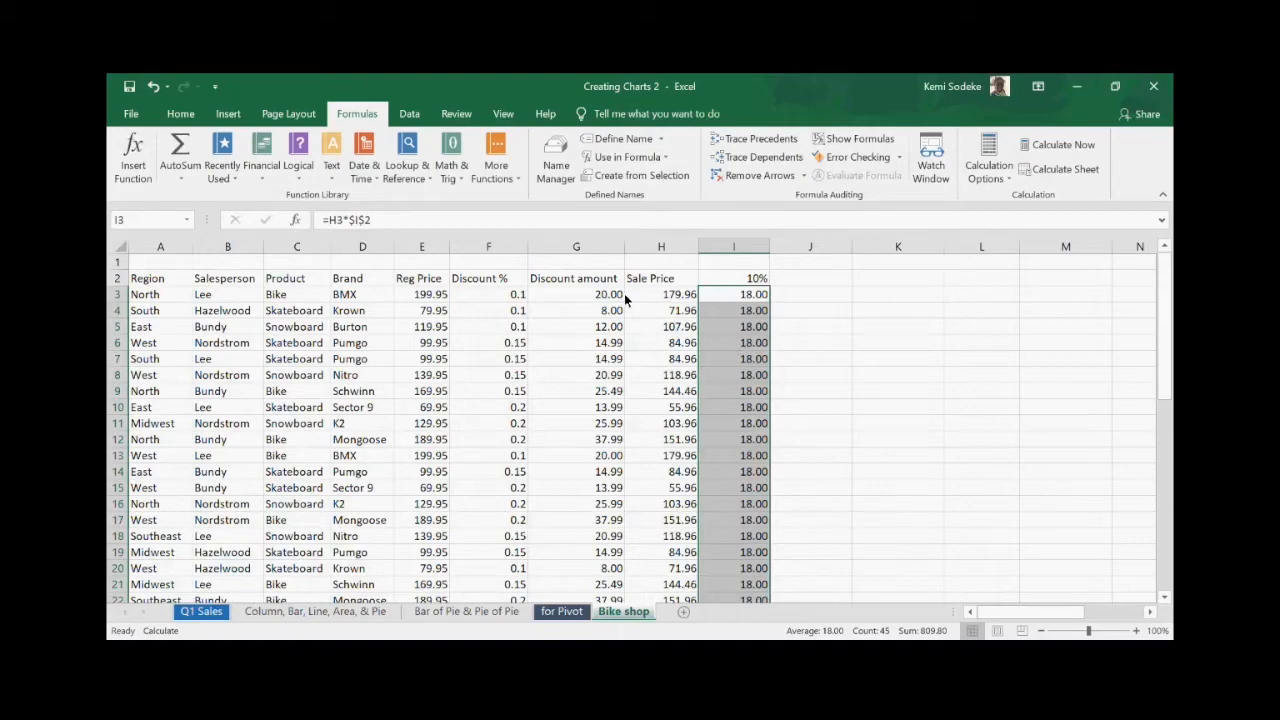
pyautogui.click(736, 299)
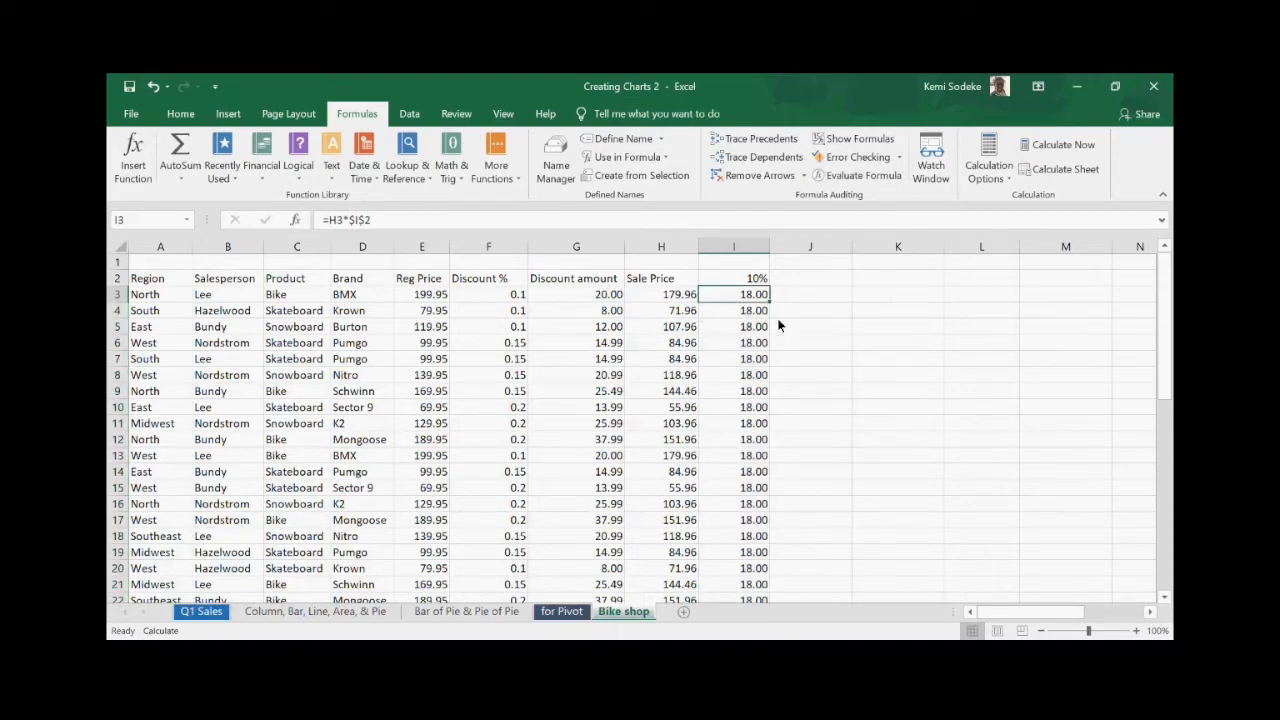
pyautogui.click(742, 314)
# - Inspect the column I formulas in I5, I6, I9 and I3
pyautogui.click(744, 328)
pyautogui.click(740, 342)
pyautogui.click(744, 391)
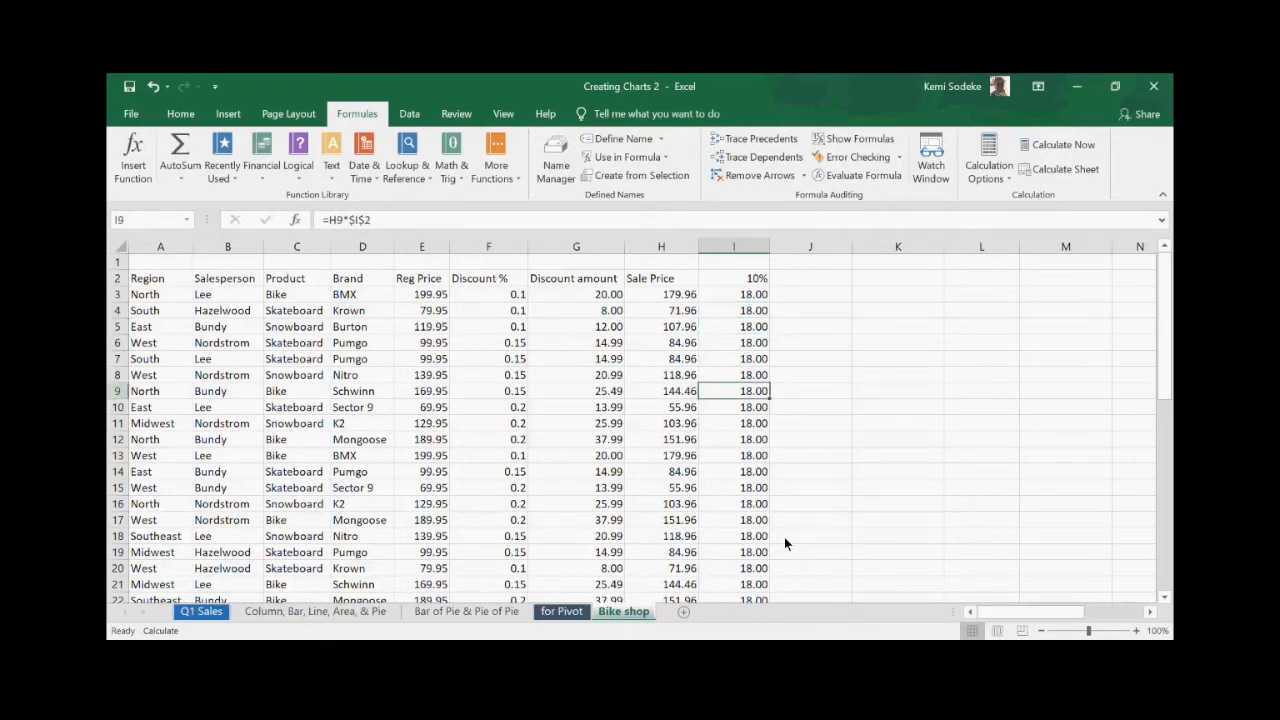
pyautogui.click(735, 298)
# - Set Calculation Options to Automatic so column I shows 18.00, 7.20 and 10.80
pyautogui.click(1010, 178)
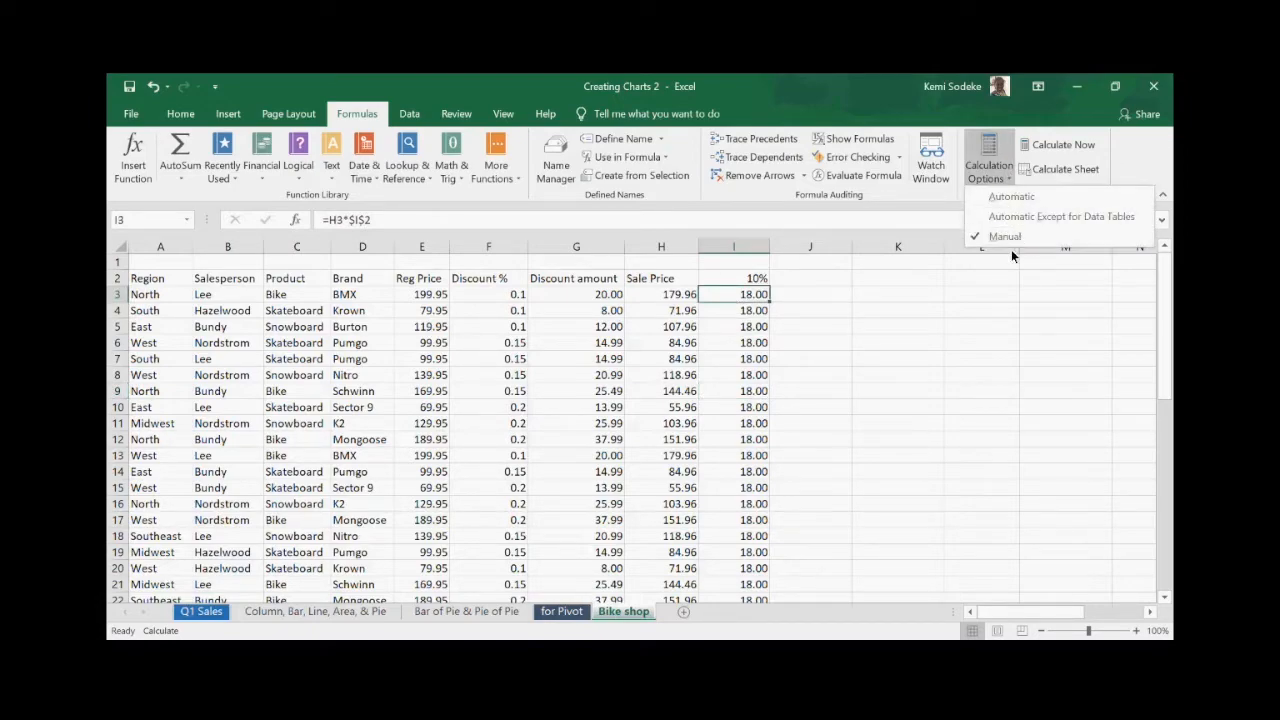
pyautogui.click(902, 312)
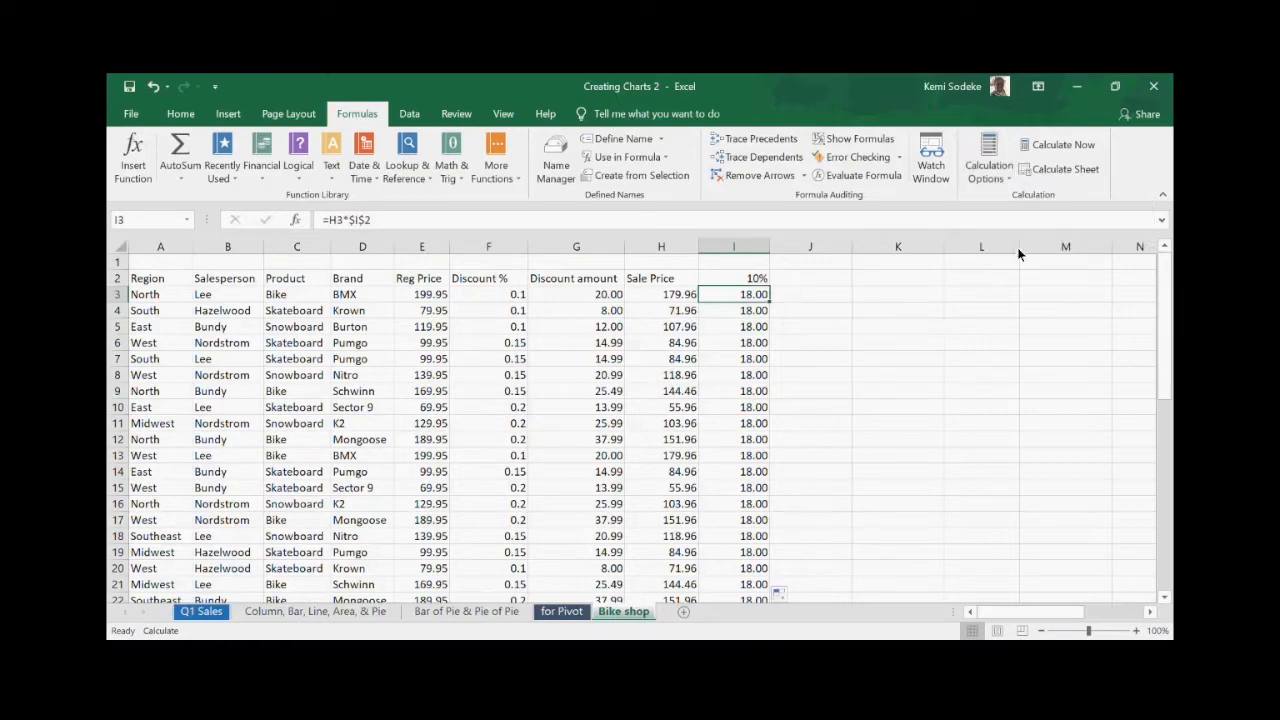
pyautogui.click(1009, 177)
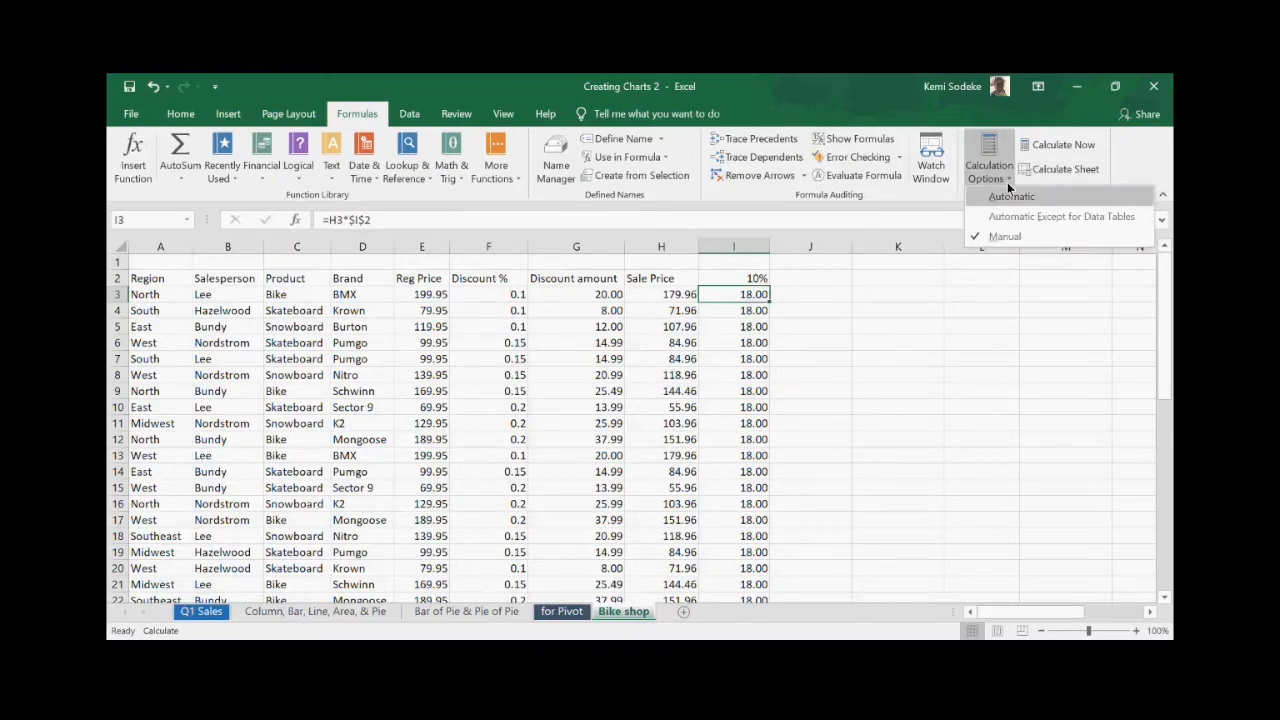
pyautogui.click(1010, 197)
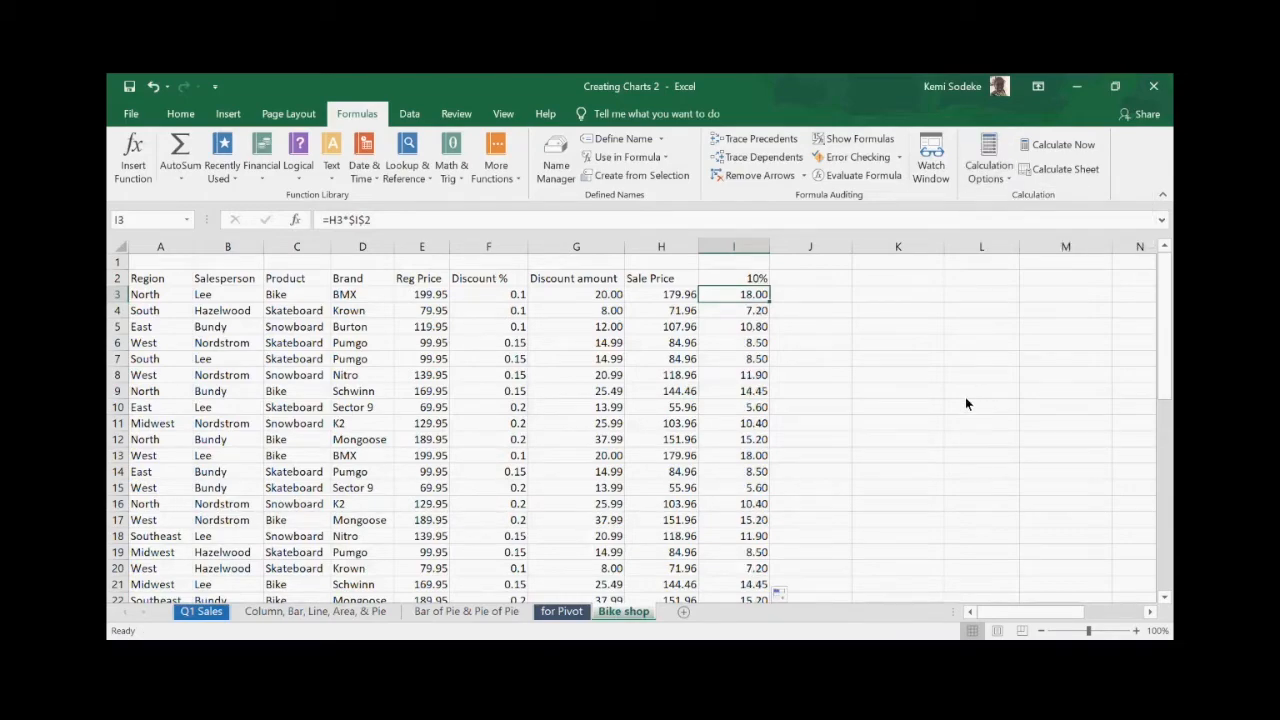
pyautogui.click(745, 250)
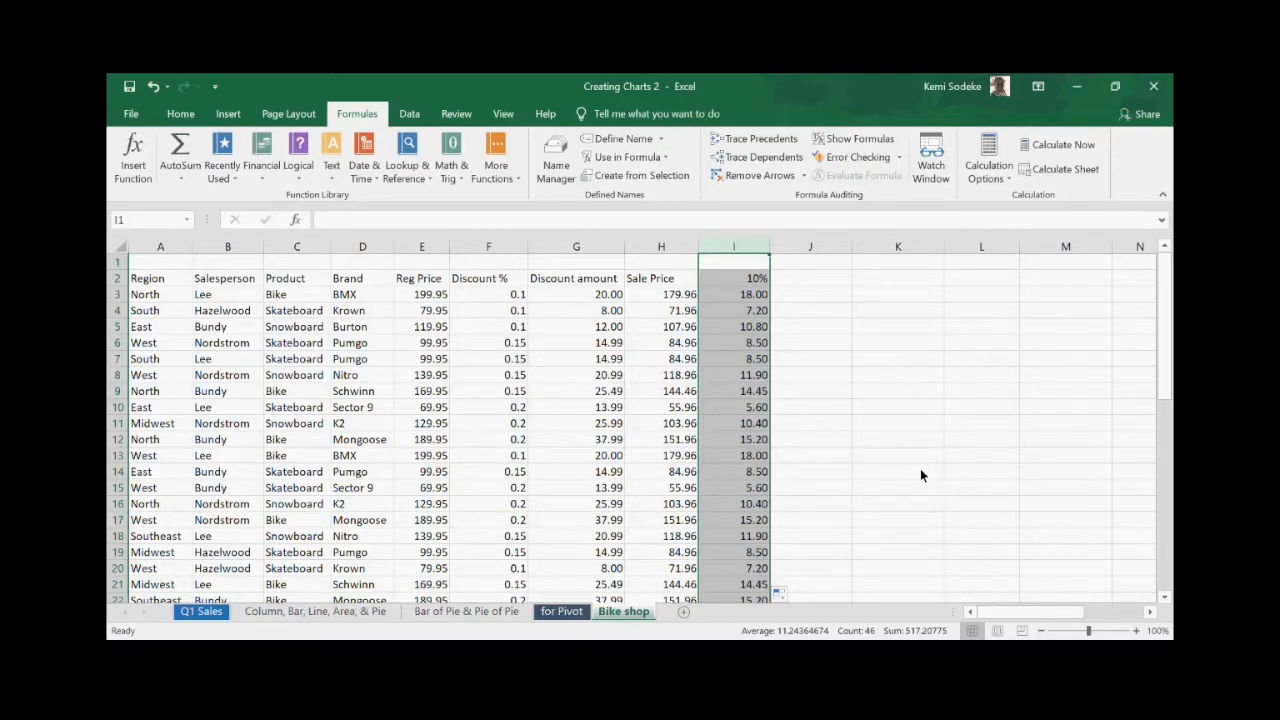
# - Review the 10% rate in I2, the calculation mode and the formula in I5
pyautogui.click(872, 406)
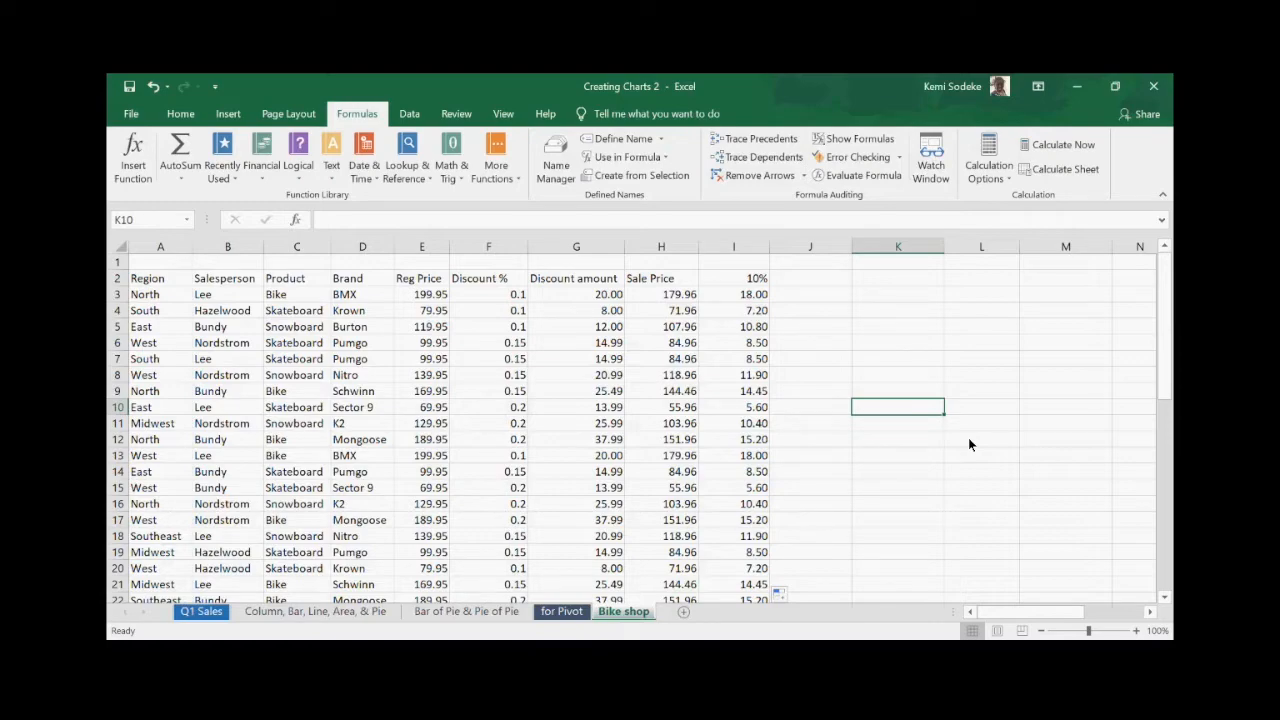
pyautogui.click(837, 280)
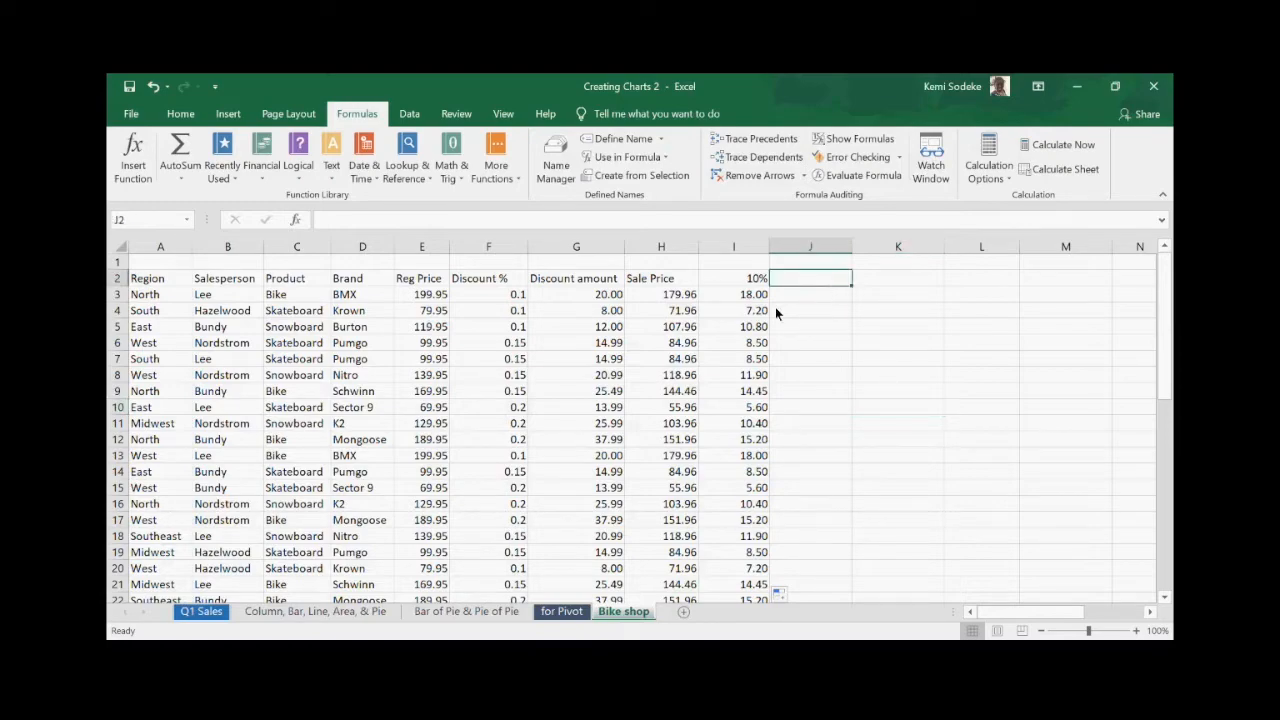
pyautogui.click(733, 277)
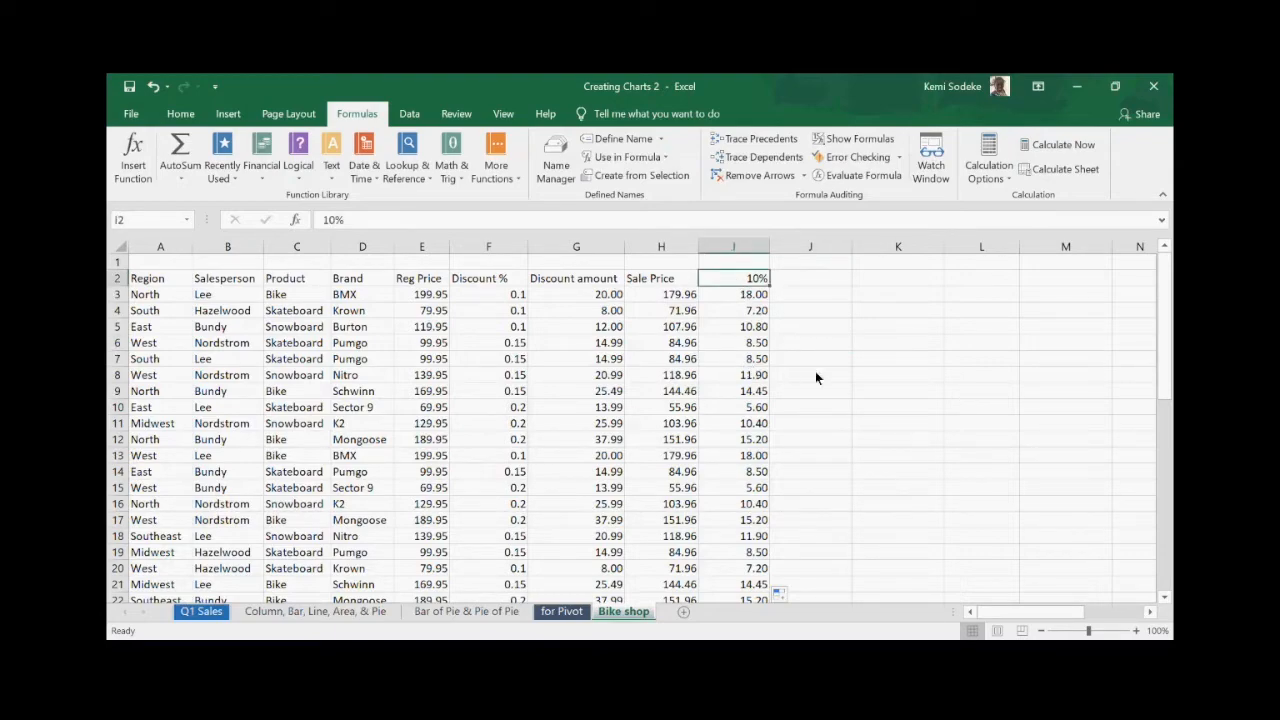
pyautogui.click(1005, 178)
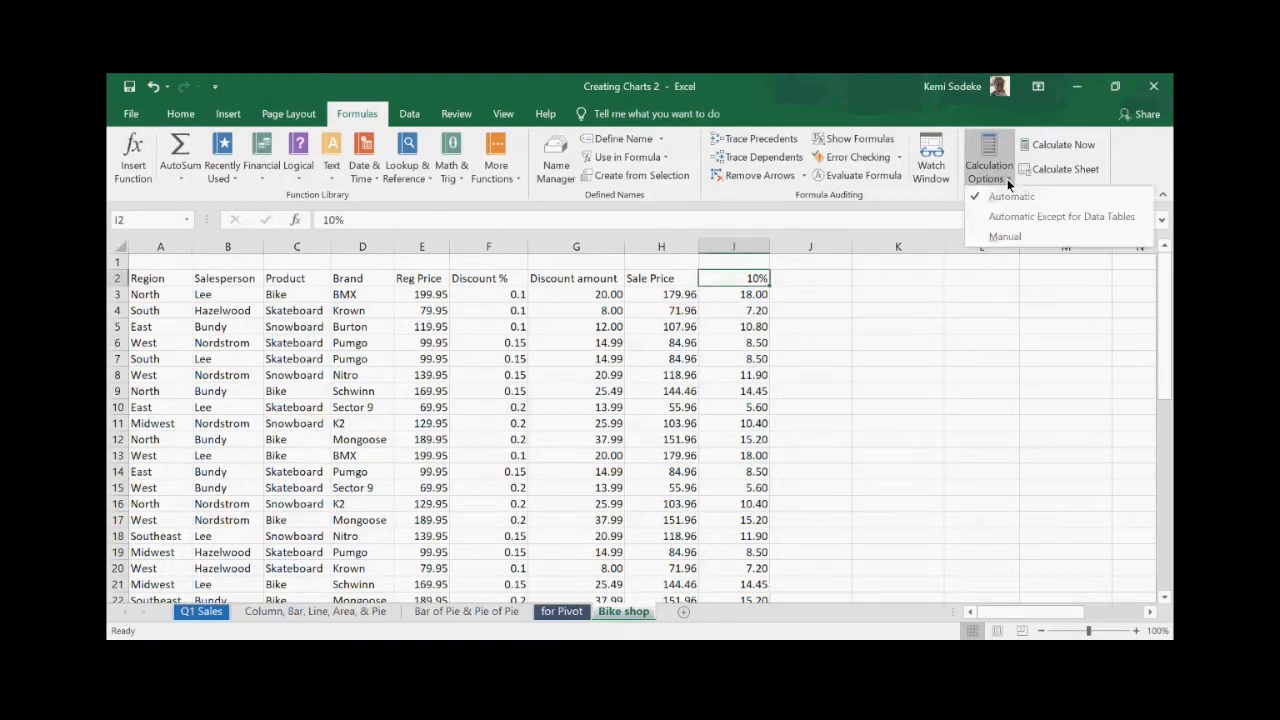
pyautogui.click(859, 330)
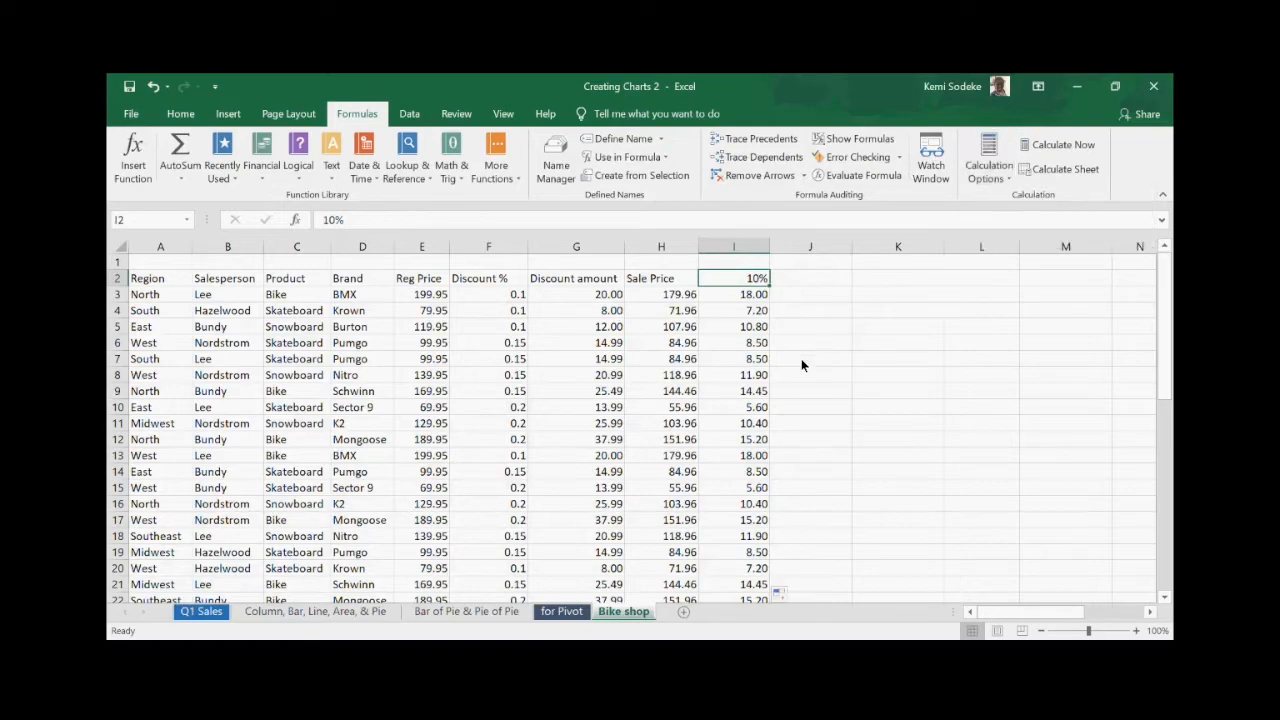
pyautogui.click(729, 330)
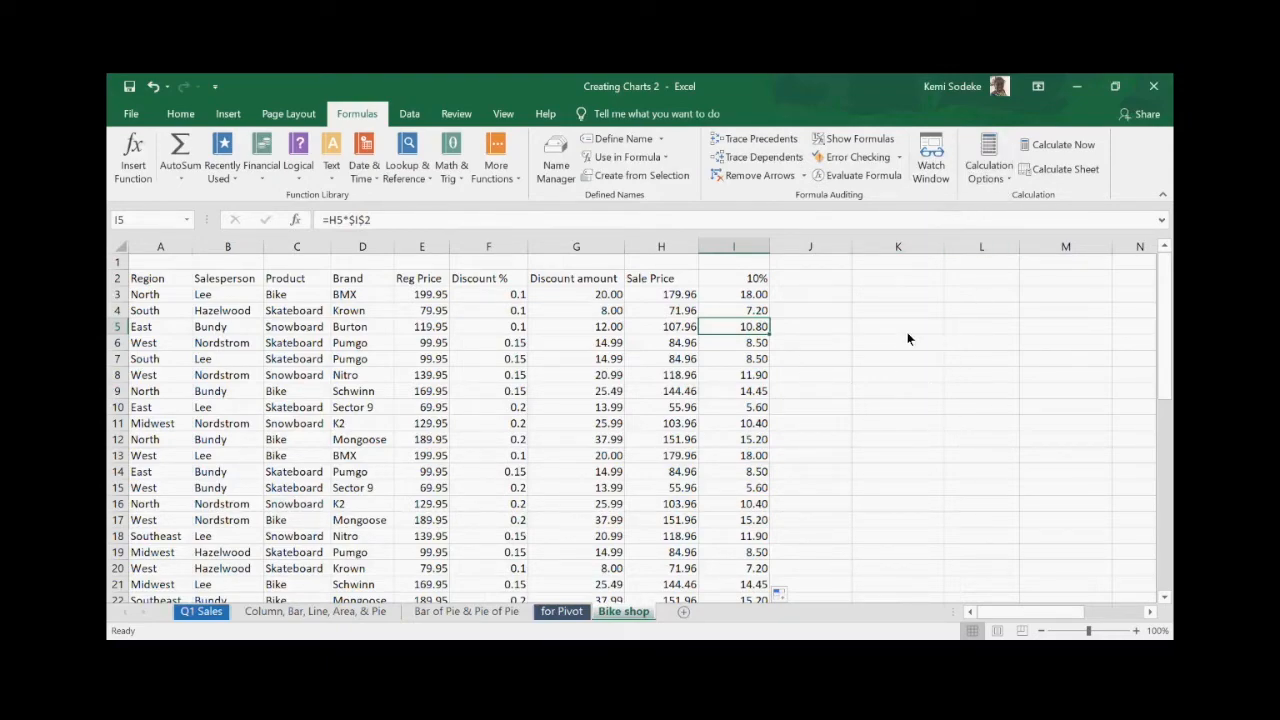
pyautogui.click(873, 340)
# - Delete all values and formulas in column I
pyautogui.click(752, 247)
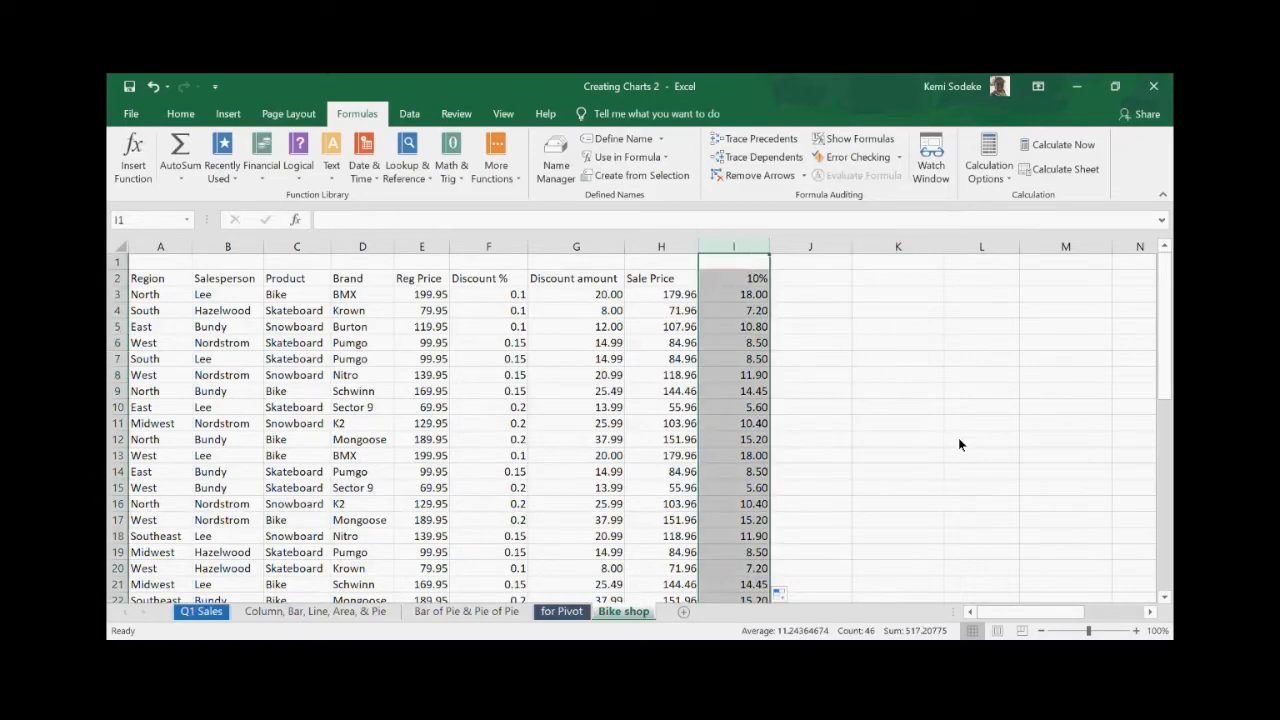
pyautogui.press('Delete')
pyautogui.click(870, 441)
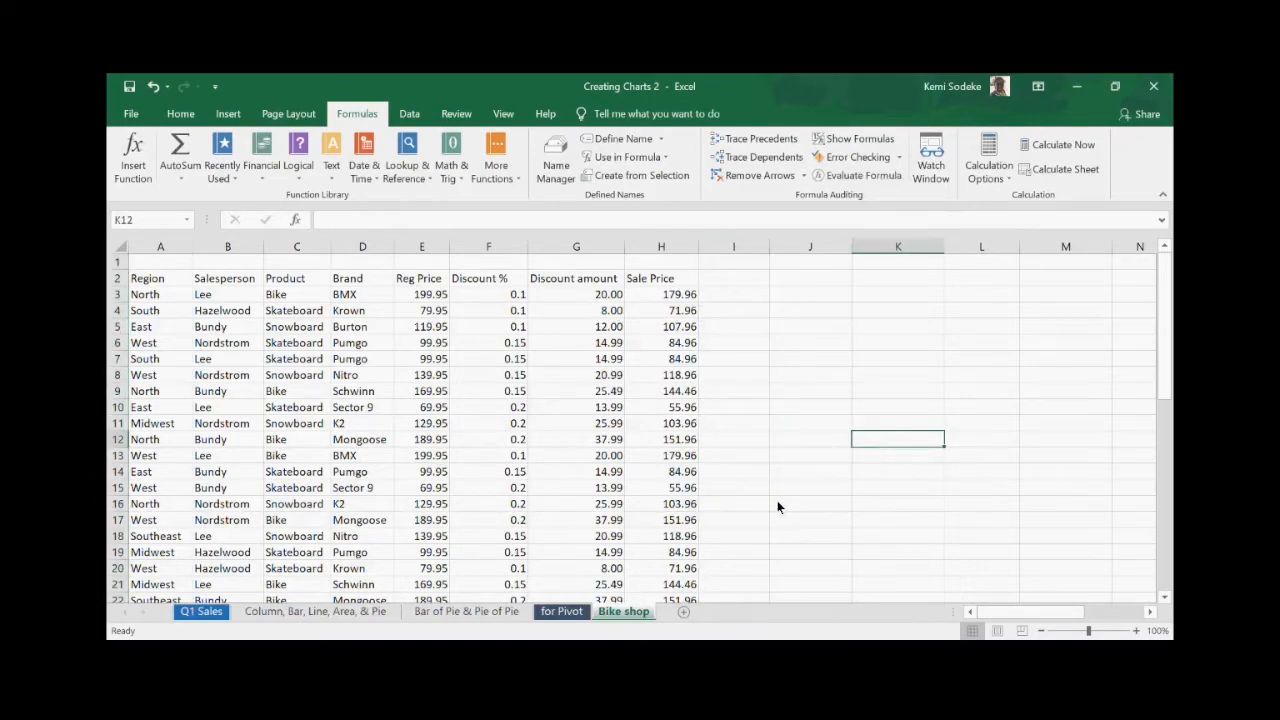
pyautogui.click(800, 552)
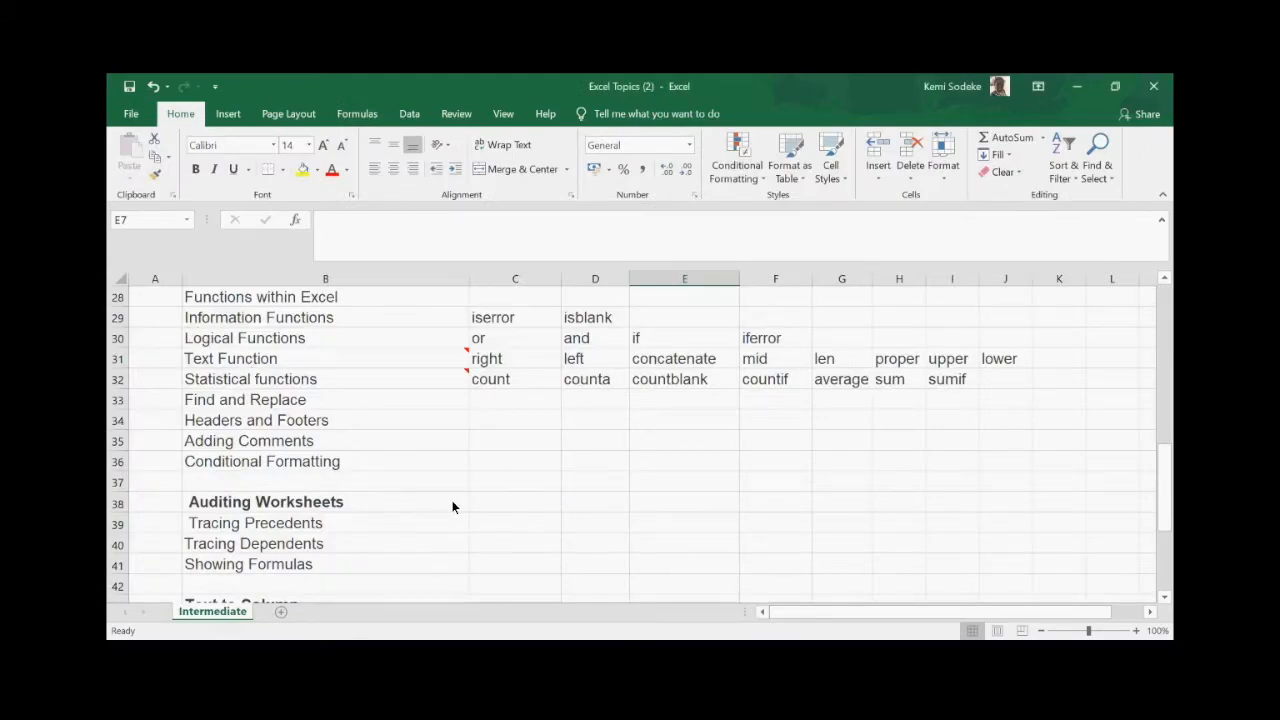
pyautogui.scroll(2, 452, 507)
pyautogui.scroll(-4, 452, 507)
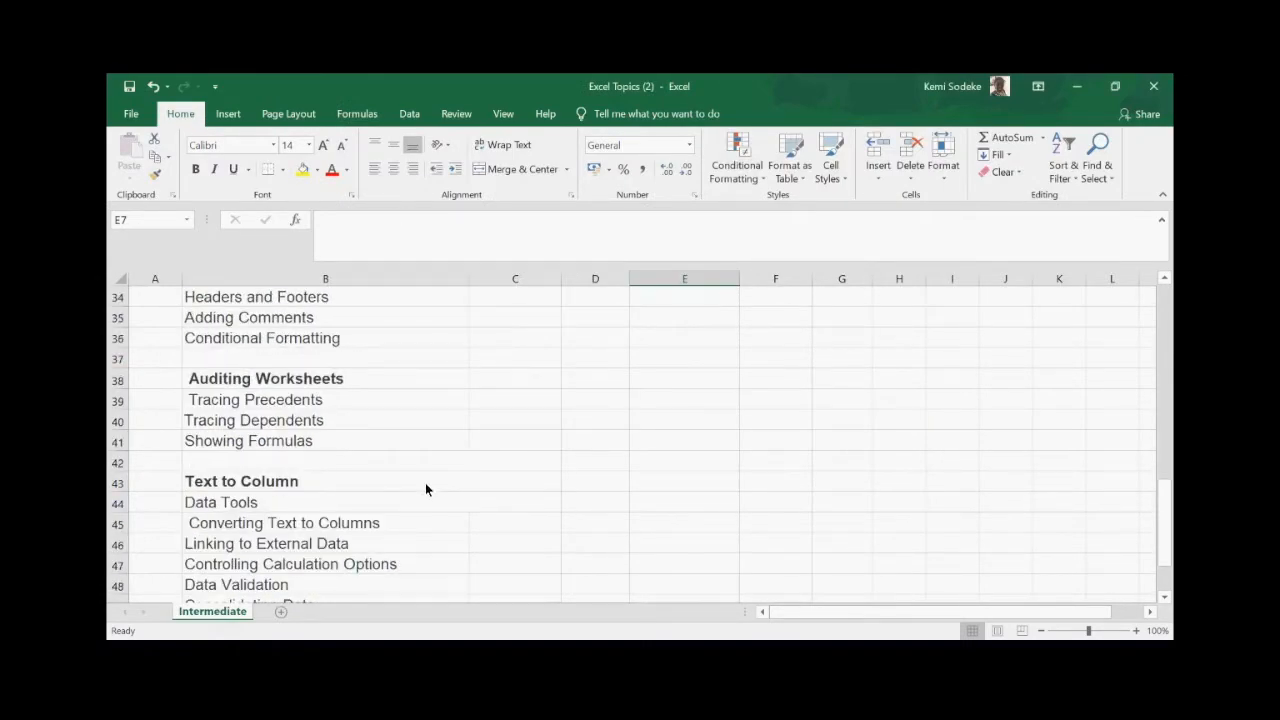
pyautogui.scroll(-2, 347, 430)
pyautogui.scroll(2, 620, 590)
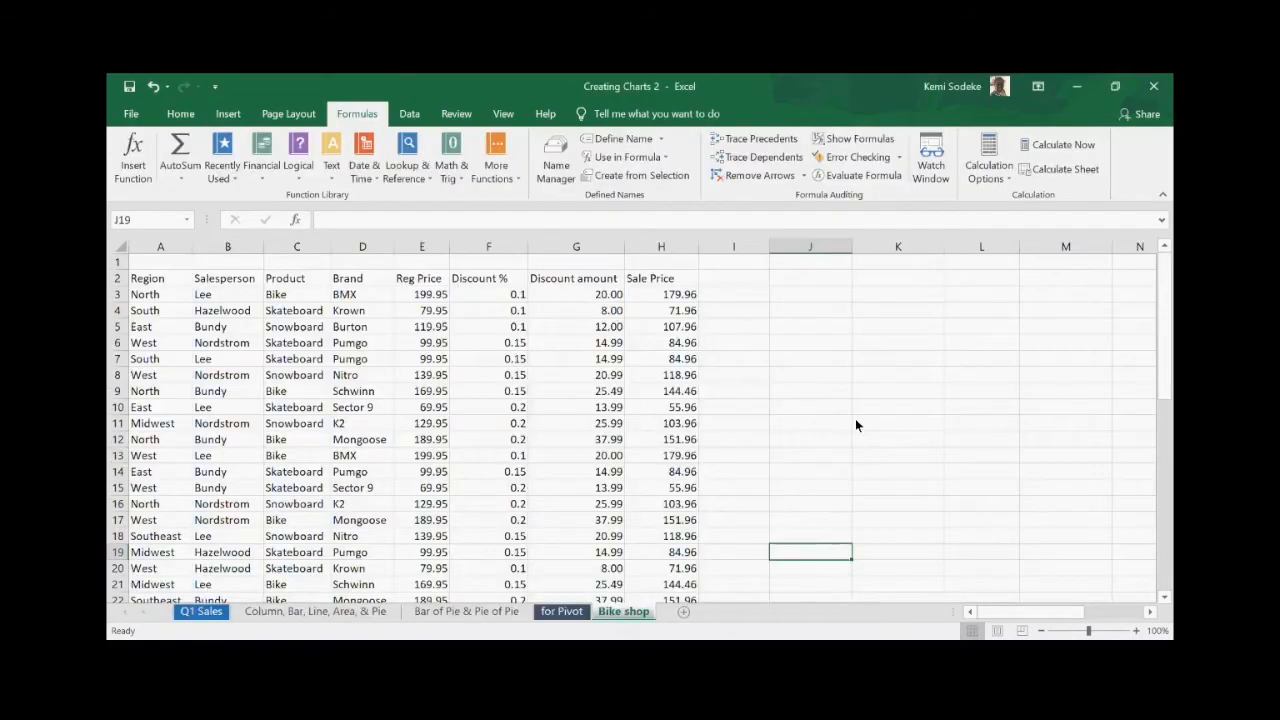
# - Widen column I slightly and pick J2 as the new table's start
pyautogui.click(735, 391)
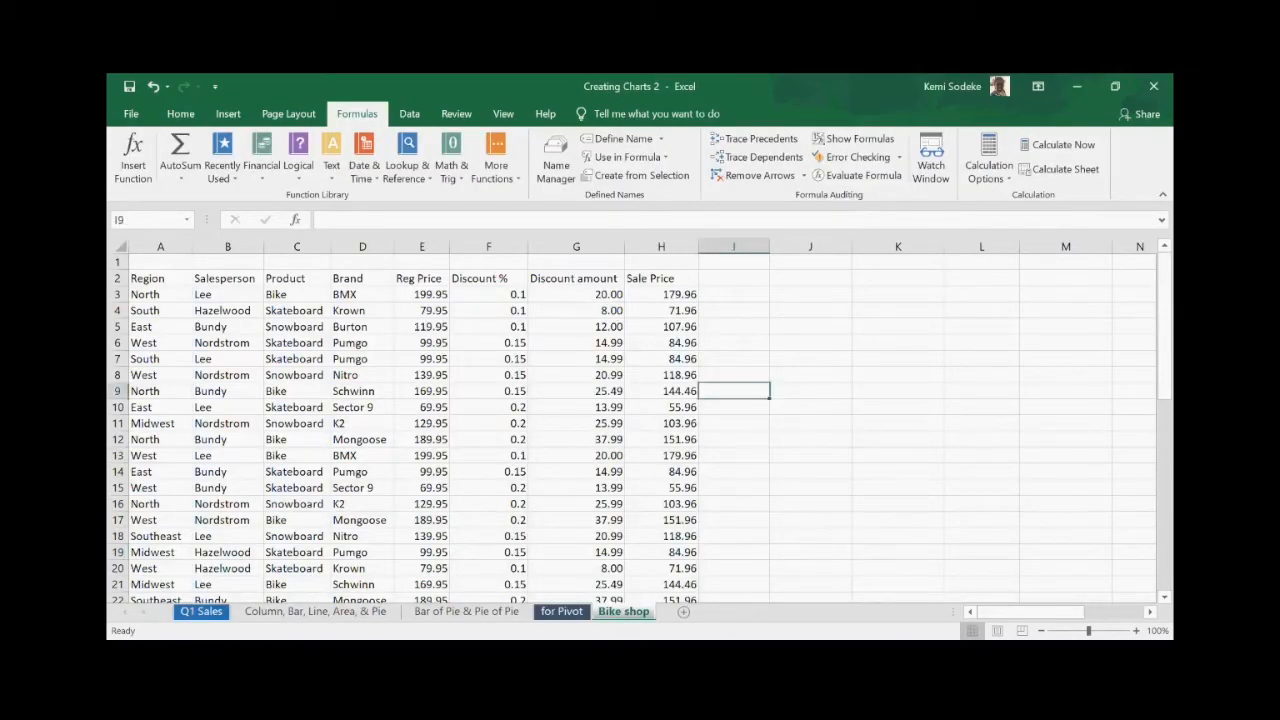
pyautogui.click(1150, 611)
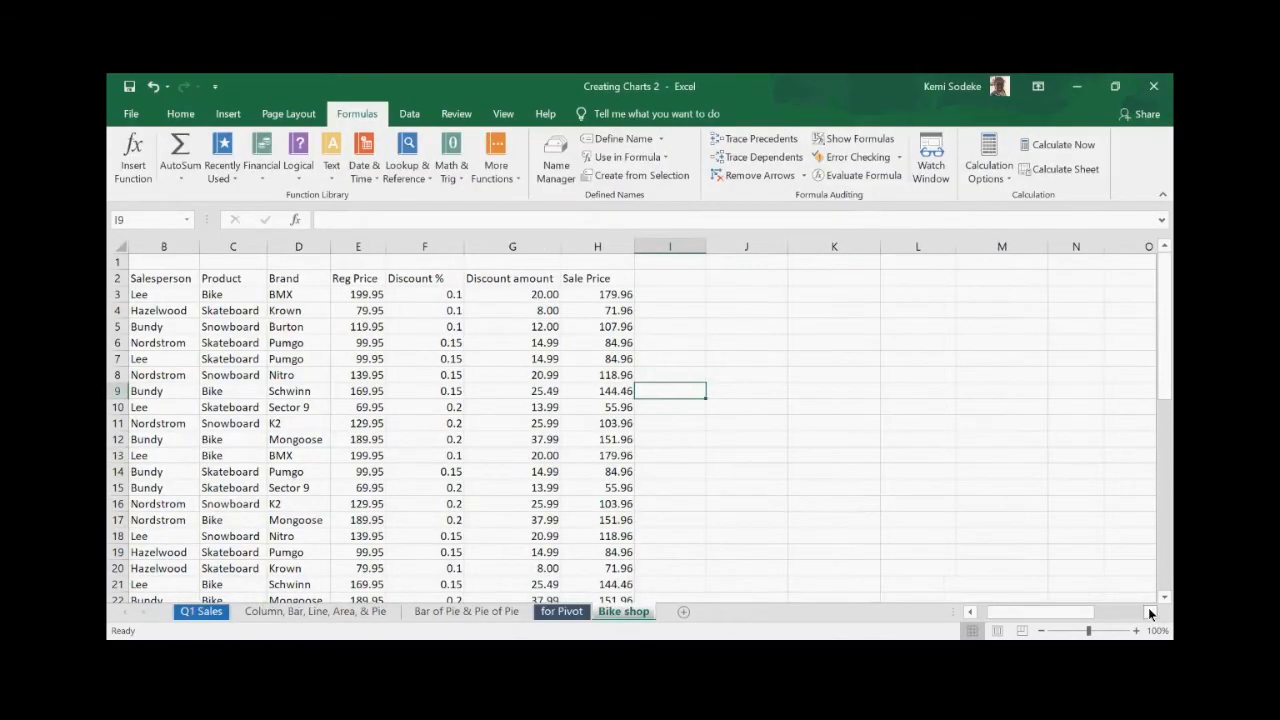
pyautogui.click(685, 297)
pyautogui.moveTo(706, 246); pyautogui.dragTo(722, 250)
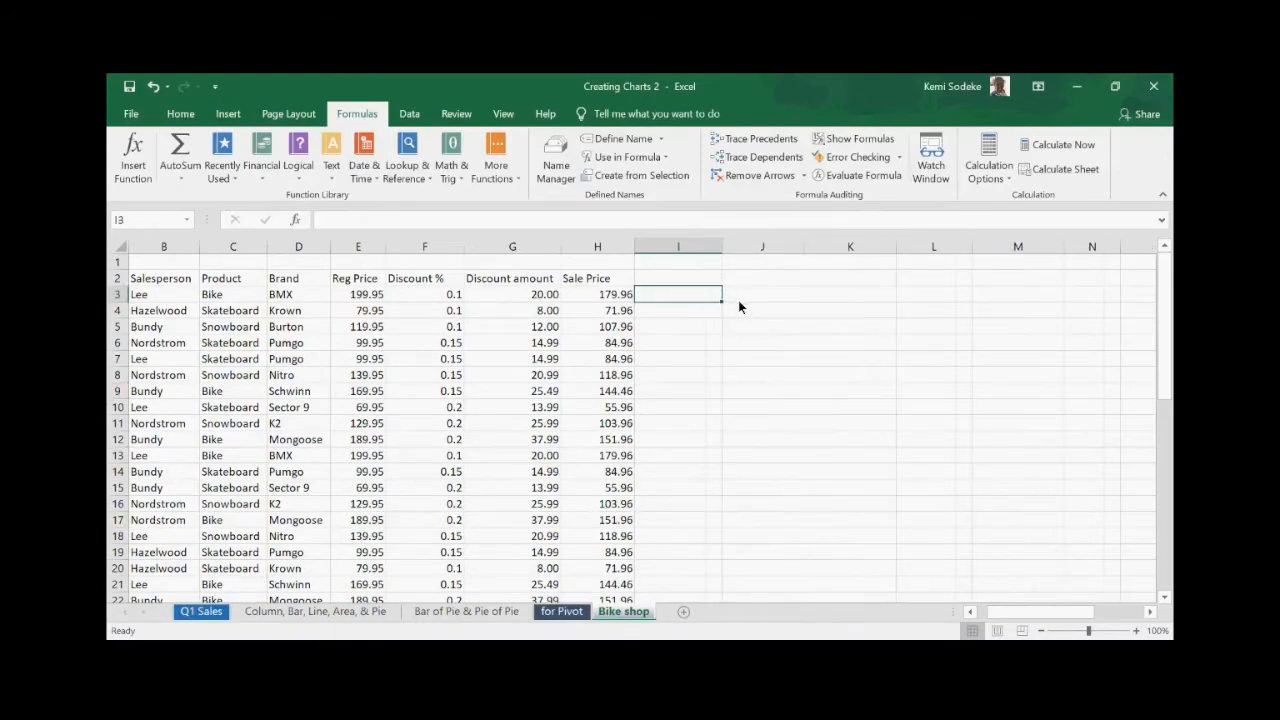
pyautogui.click(758, 280)
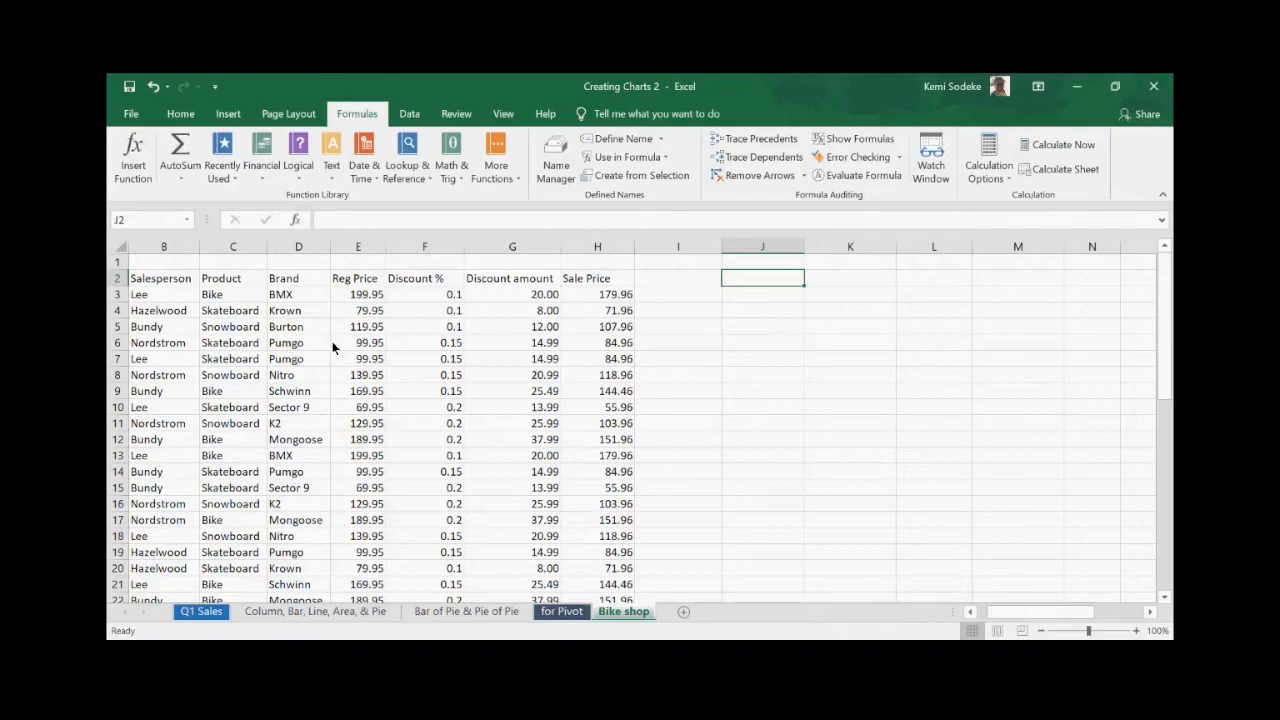
# - Copy Bike, Skateboard, Snowboard from C3:C5 and arrange them across J2, K2 and L2
pyautogui.click(234, 299)
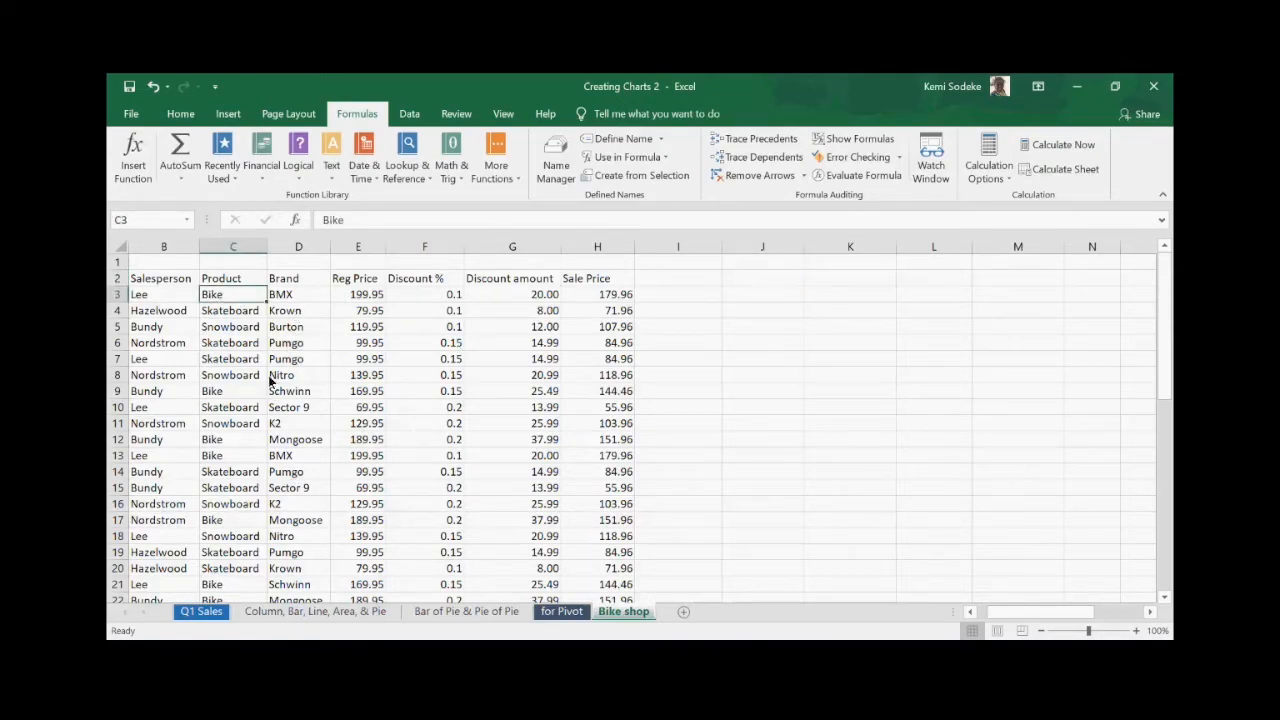
pyautogui.moveTo(237, 302); pyautogui.dragTo(242, 324)
pyautogui.hotkey('ctrl', 'c')
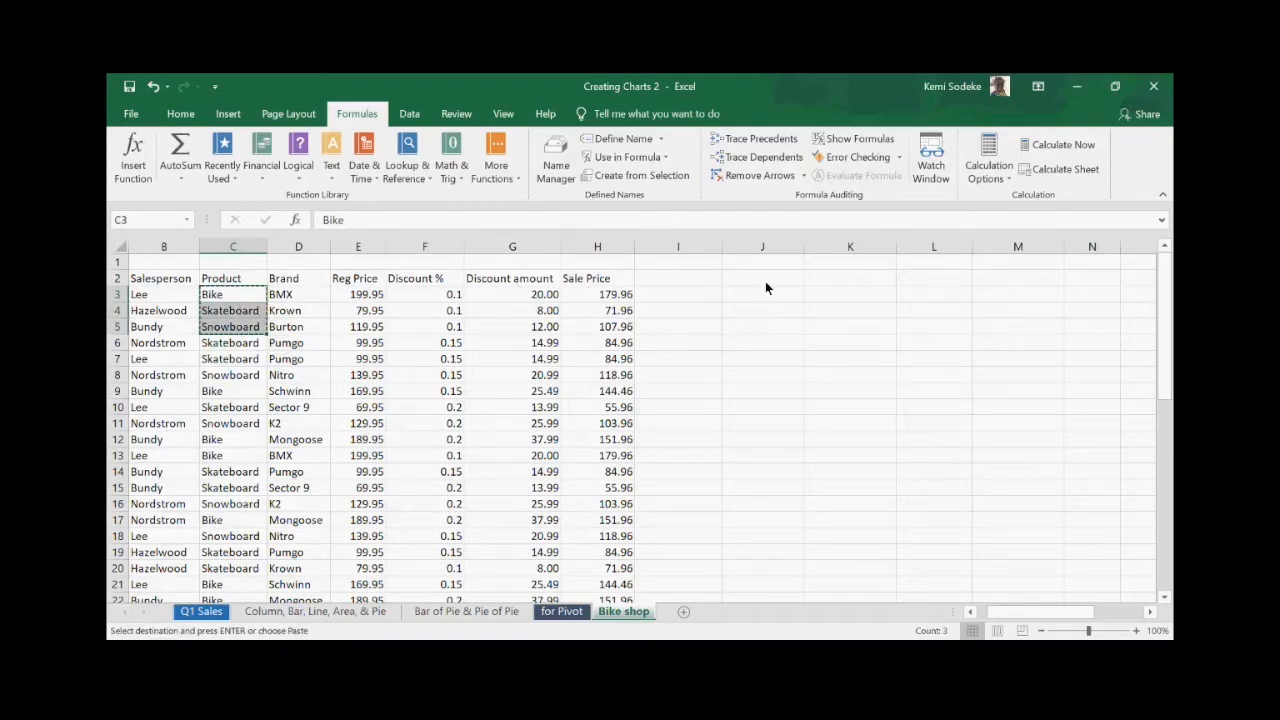
pyautogui.click(765, 281)
pyautogui.hotkey('ctrl', 'v')
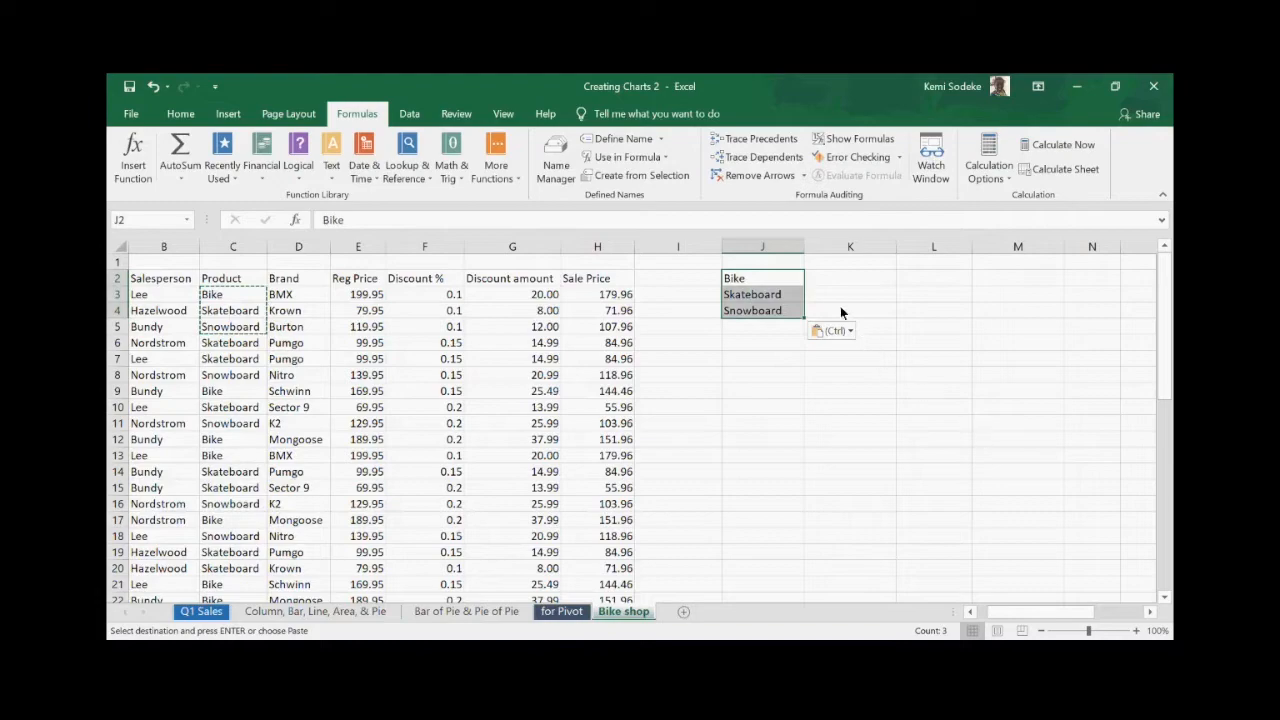
pyautogui.click(775, 293)
pyautogui.moveTo(805, 299); pyautogui.dragTo(890, 285)
pyautogui.click(773, 313)
pyautogui.moveTo(805, 310); pyautogui.dragTo(910, 280)
# - Widen column I further and enter the heading 'Total Sum sold' in J1
pyautogui.click(762, 282)
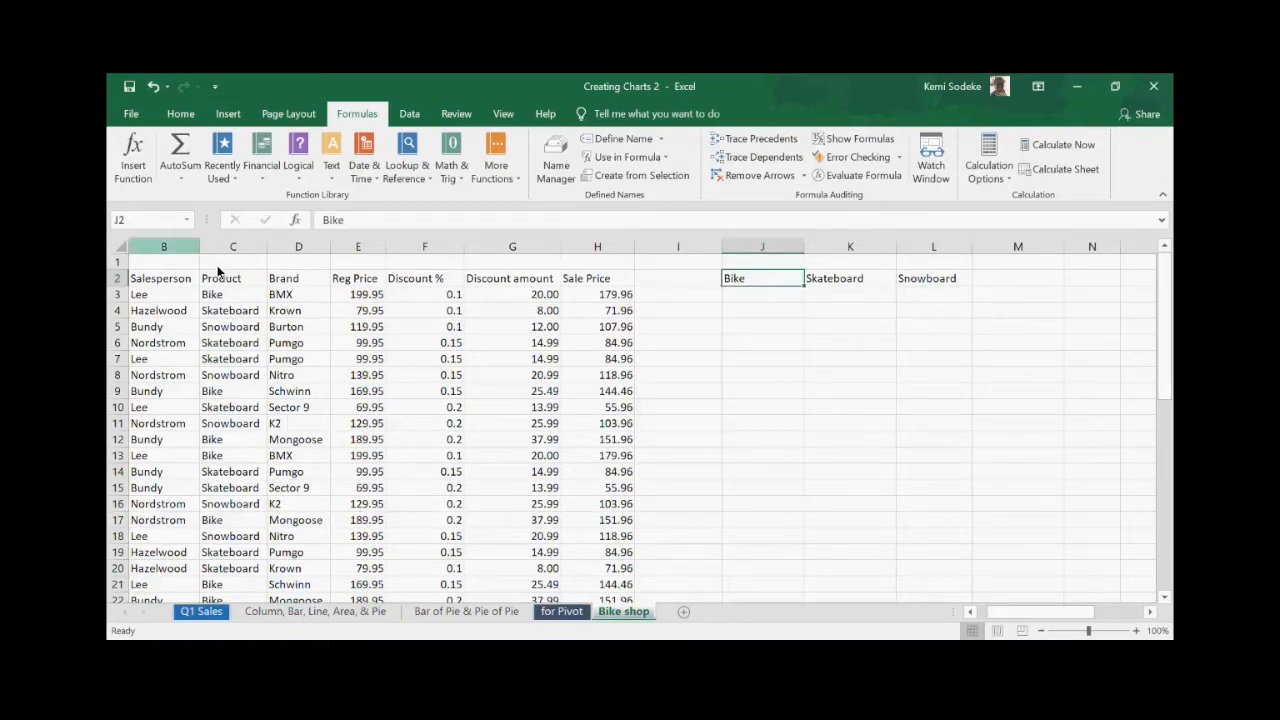
pyautogui.click(763, 294)
pyautogui.click(696, 298)
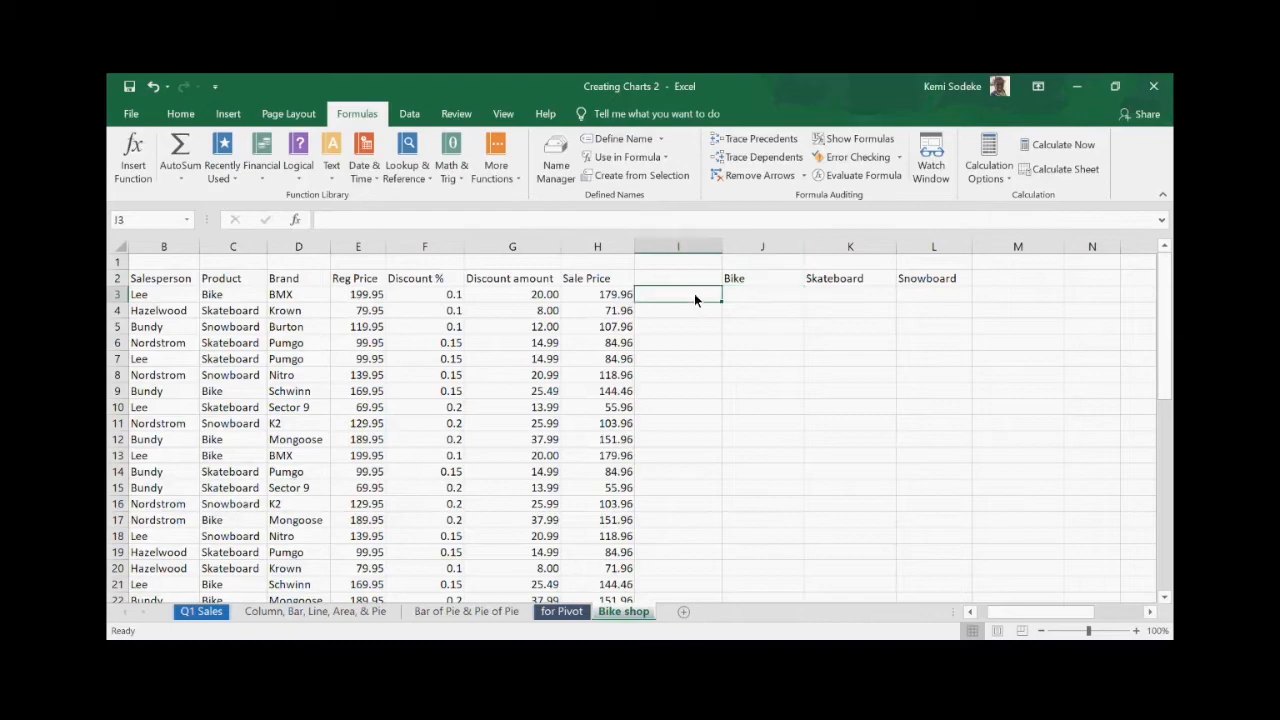
pyautogui.moveTo(722, 248)
pyautogui.mouseDown()
pyautogui.moveTo(766, 248)
pyautogui.moveTo(780, 278)
pyautogui.mouseUp()
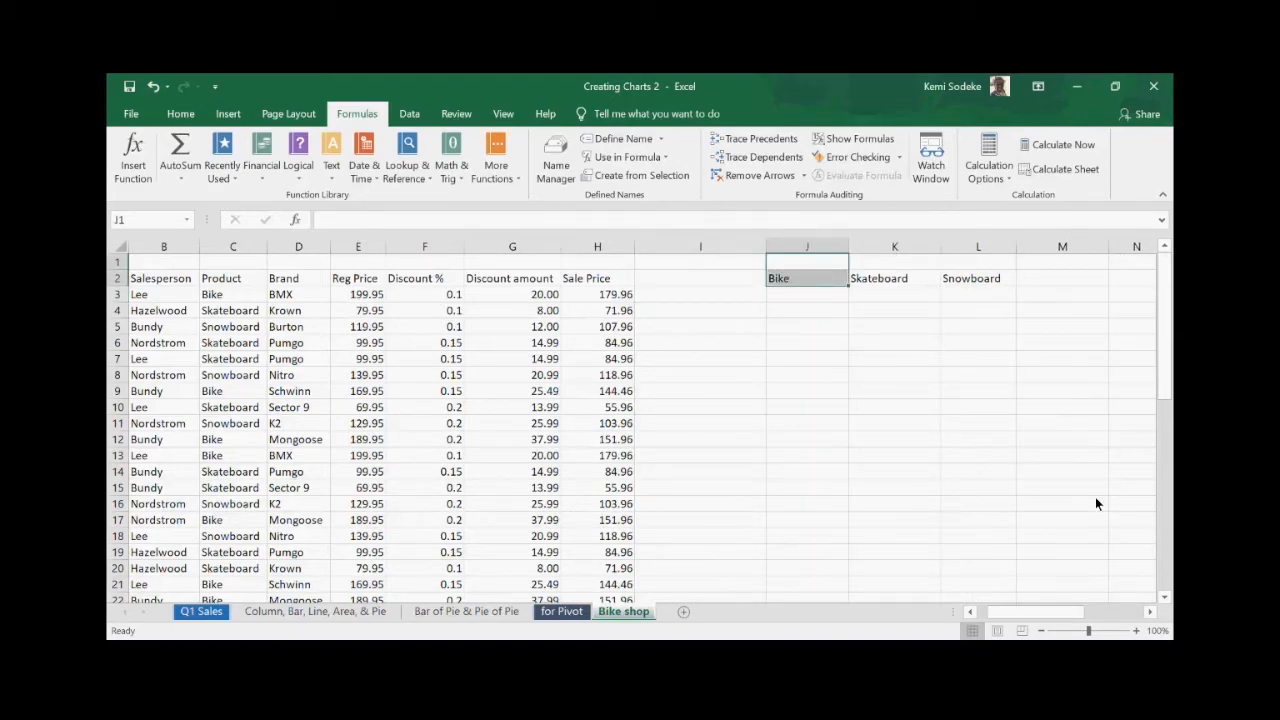
pyautogui.hotkey('shift', 'Up')
pyautogui.write('Toal')
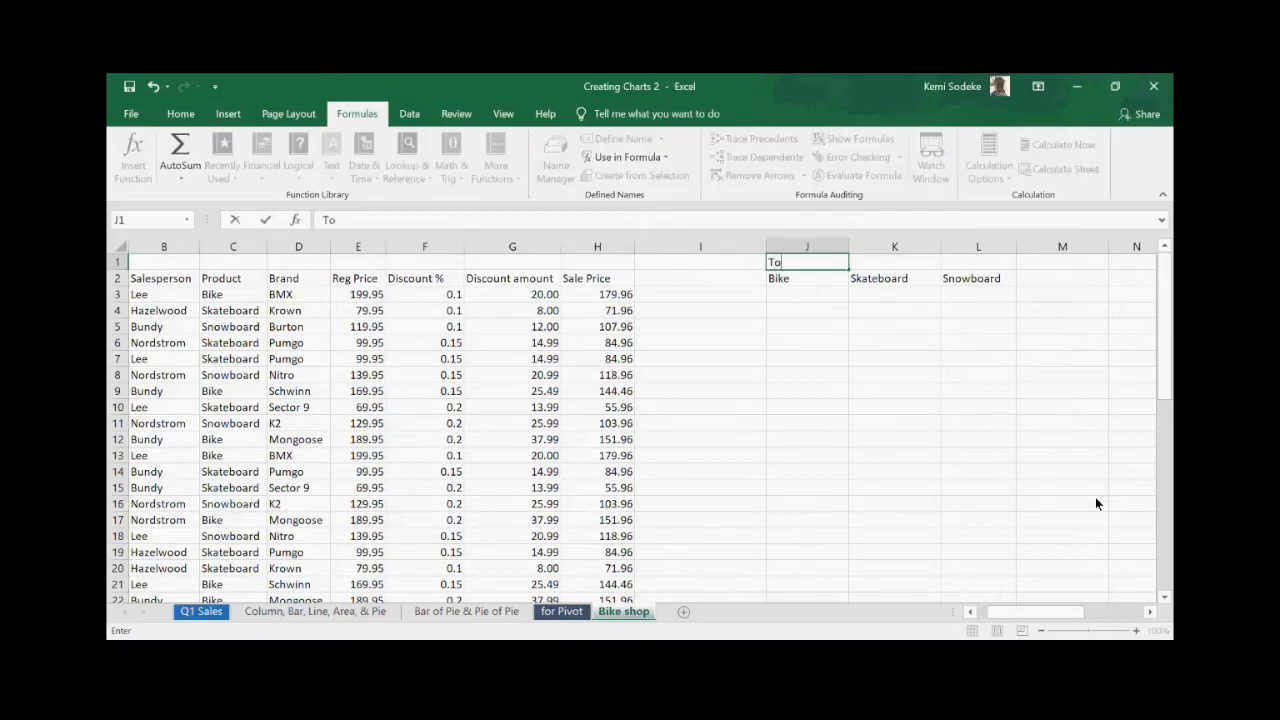
pyautogui.press('BackSpace')
pyautogui.press('BackSpace')
pyautogui.write('tal Sum sold')
pyautogui.press('Return')
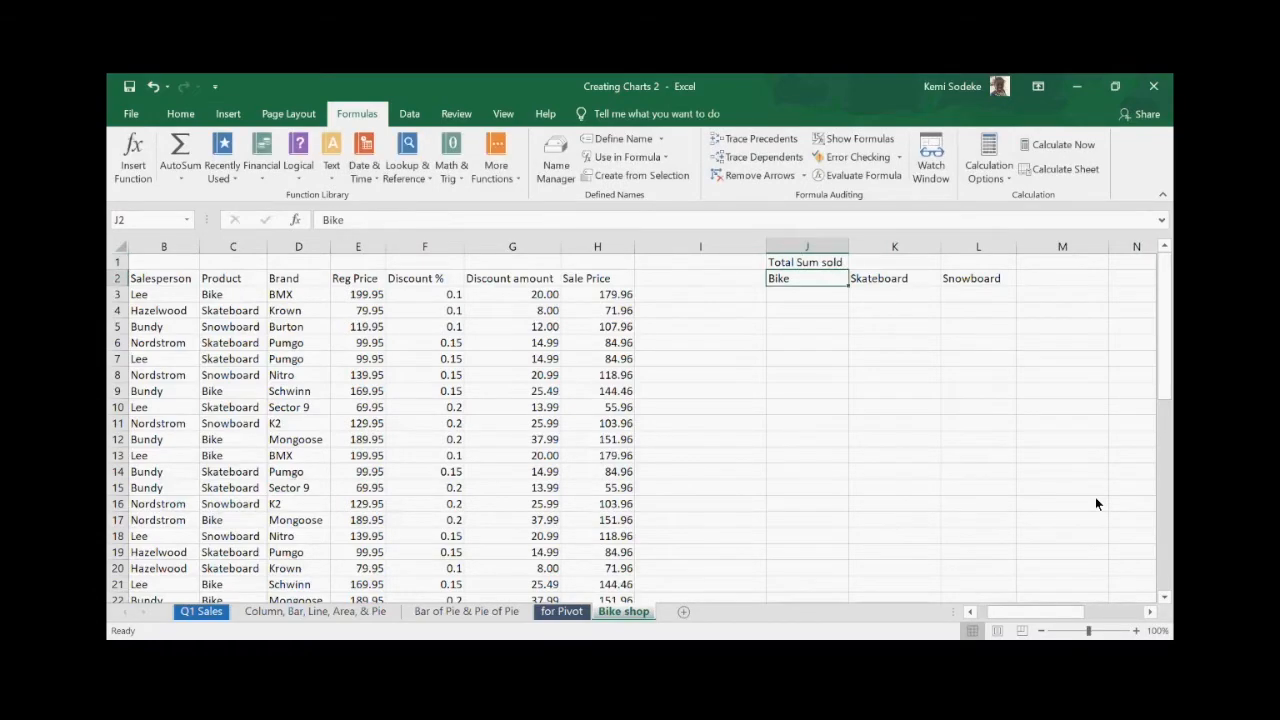
pyautogui.click(798, 292)
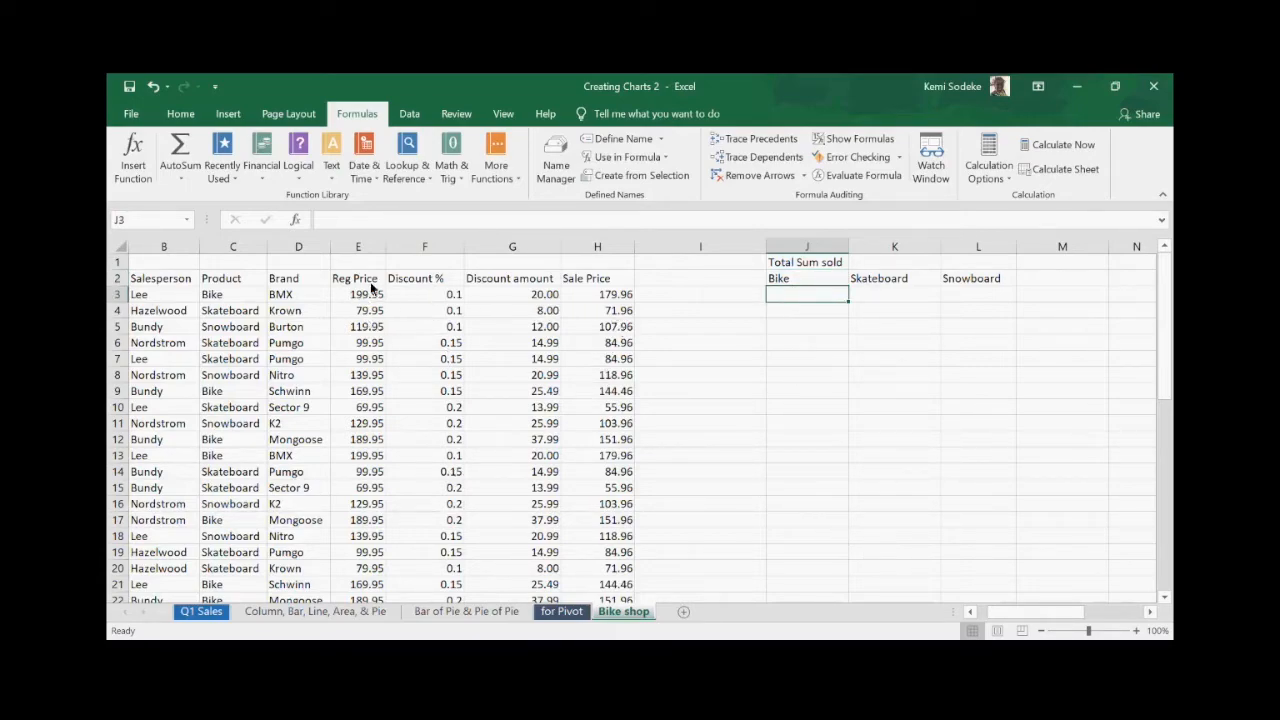
# - Widen column H slightly and type the note 'SUMIF' in I3
pyautogui.click(598, 294)
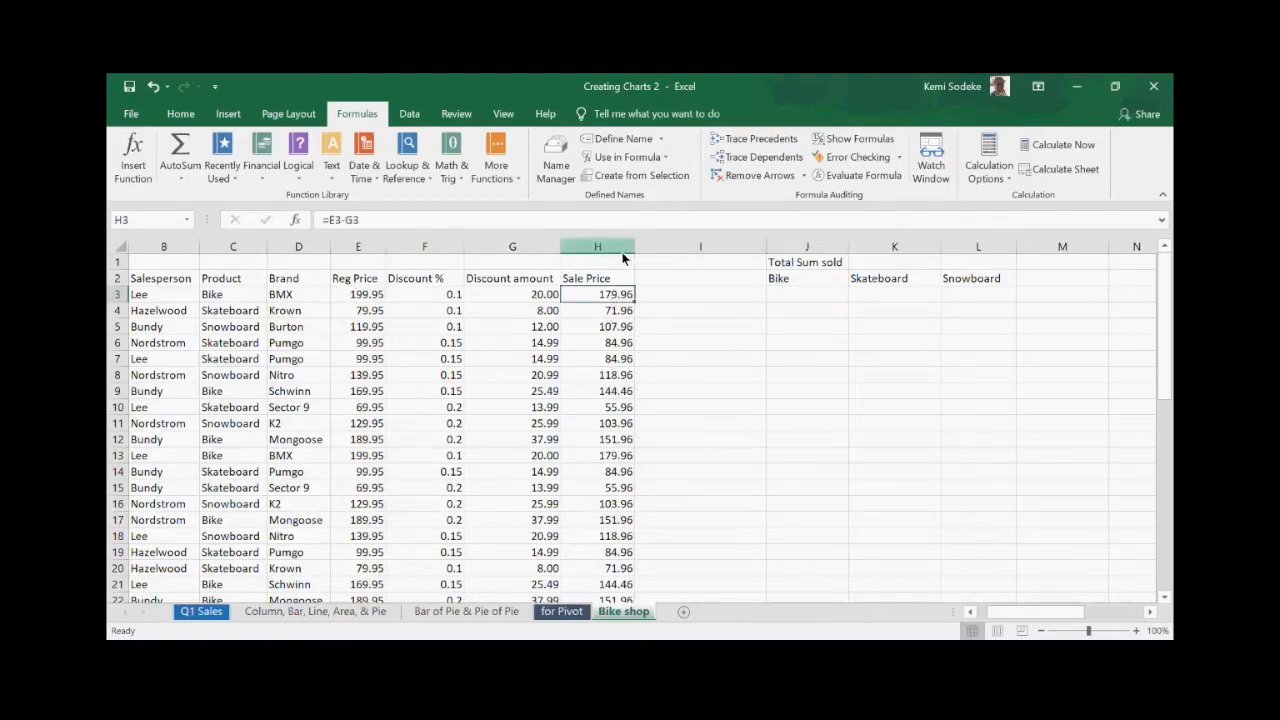
pyautogui.moveTo(632, 246); pyautogui.dragTo(638, 246)
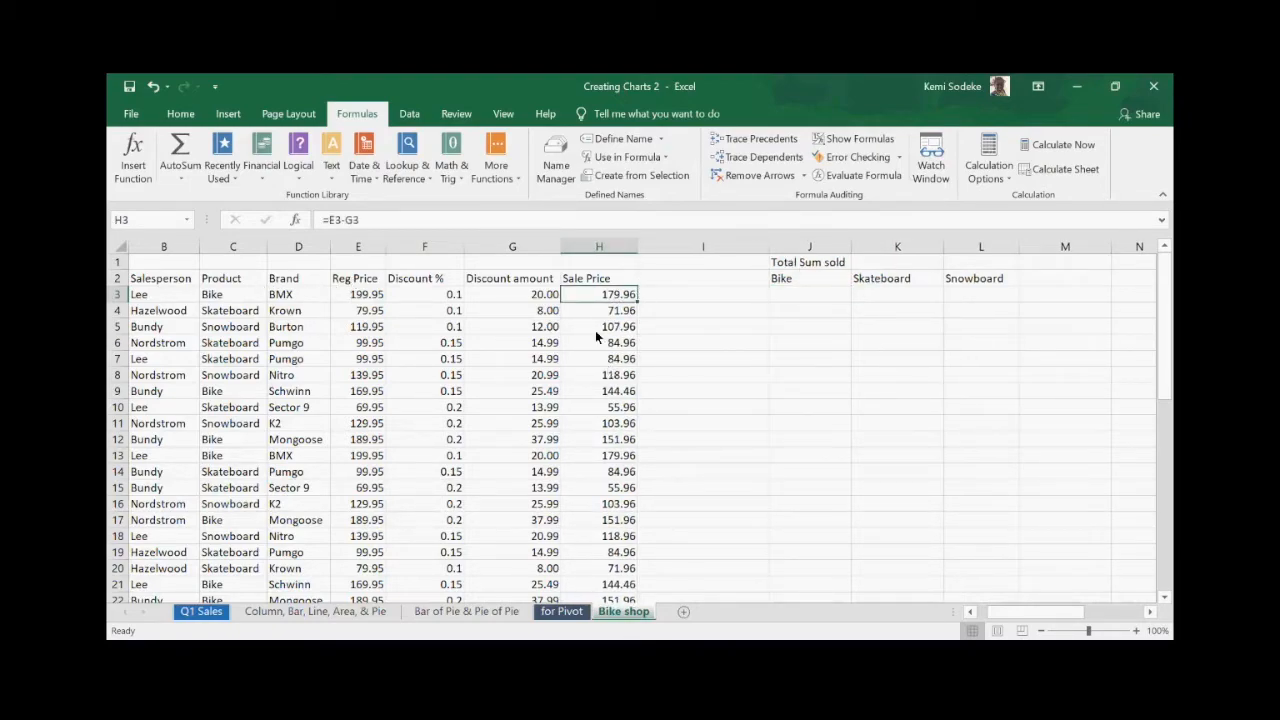
pyautogui.click(802, 297)
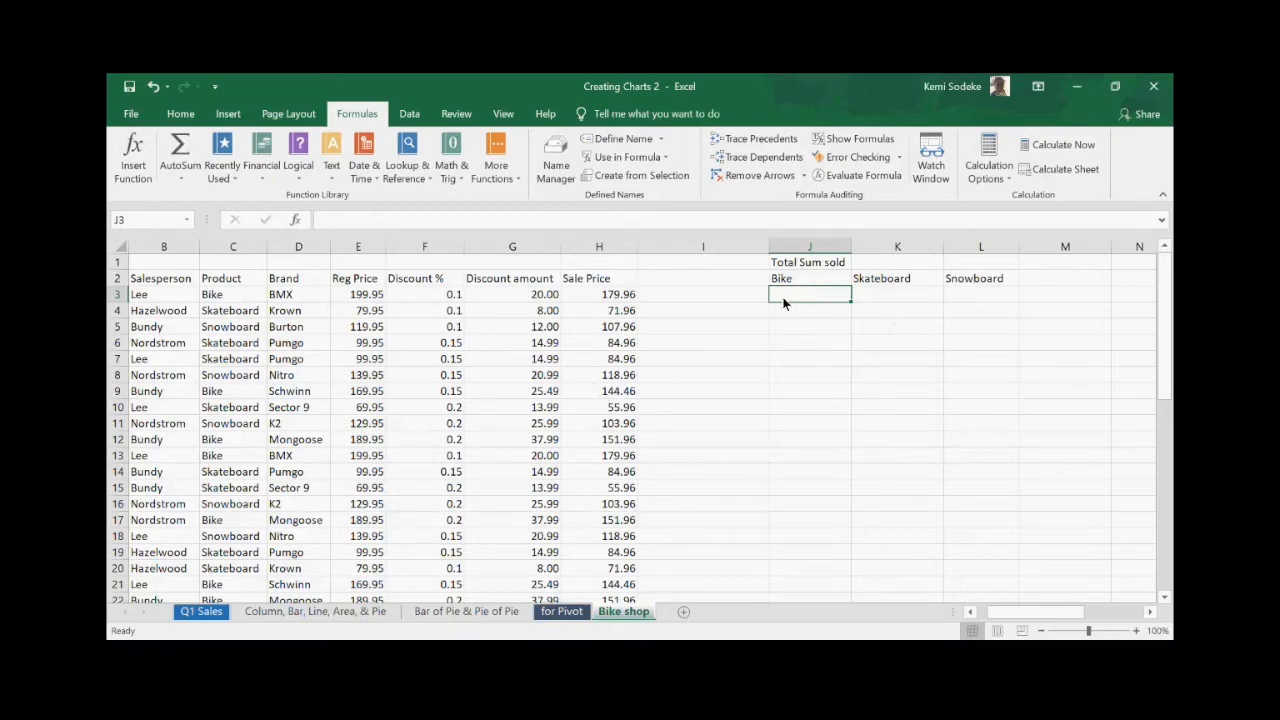
pyautogui.click(740, 299)
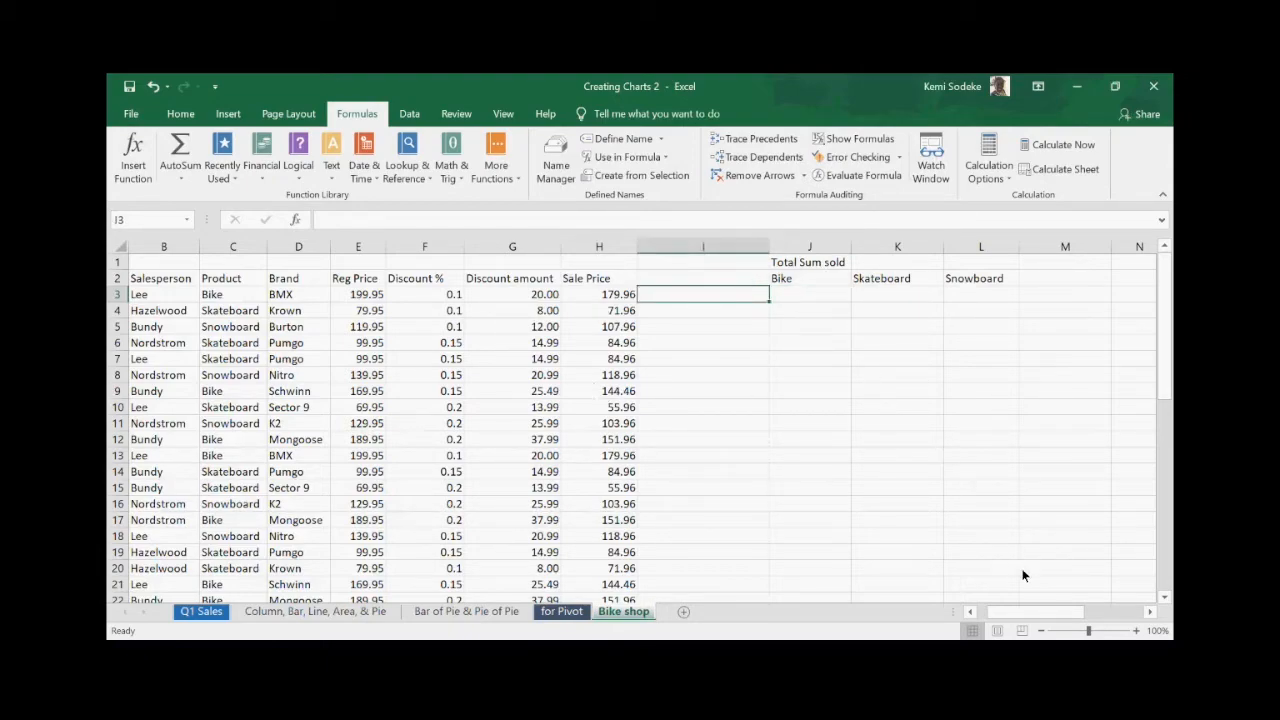
pyautogui.write('SUMIF')
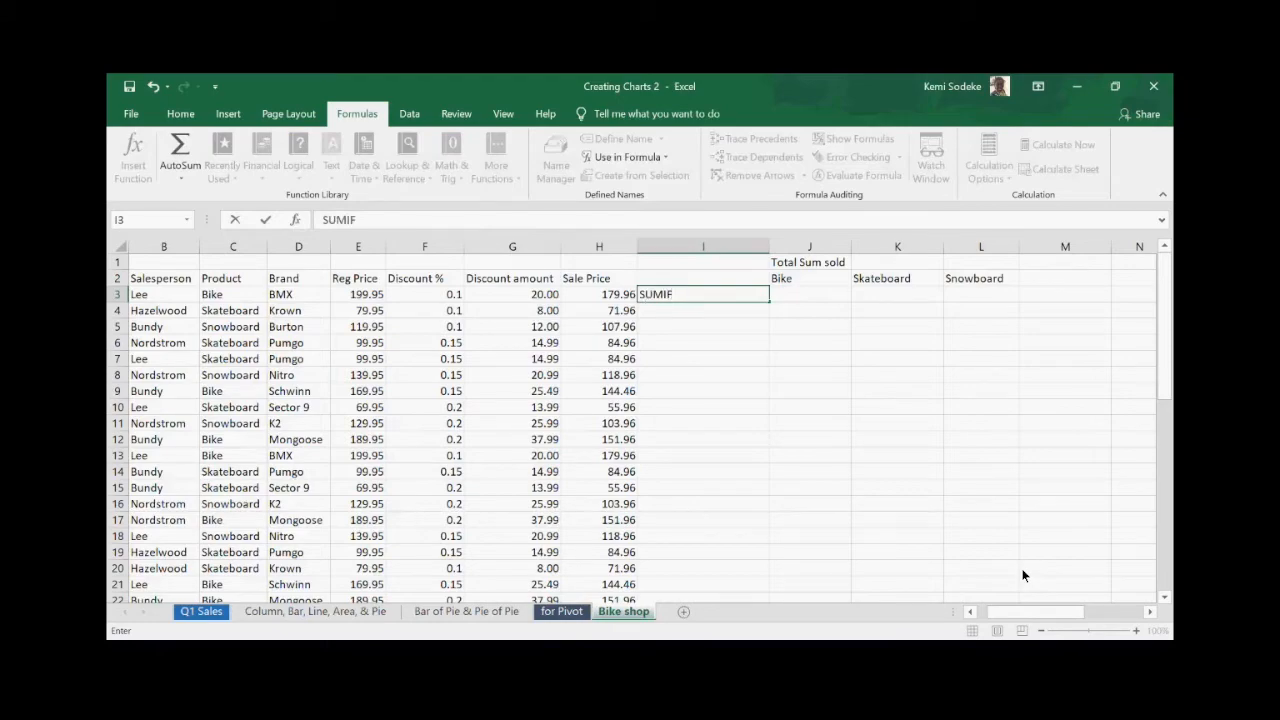
pyautogui.click(706, 376)
# - Insert a narrow blank column I, shifting the Total Sum sold table to K–M
pyautogui.click(706, 290)
pyautogui.rightClick(695, 247)
pyautogui.click(728, 363)
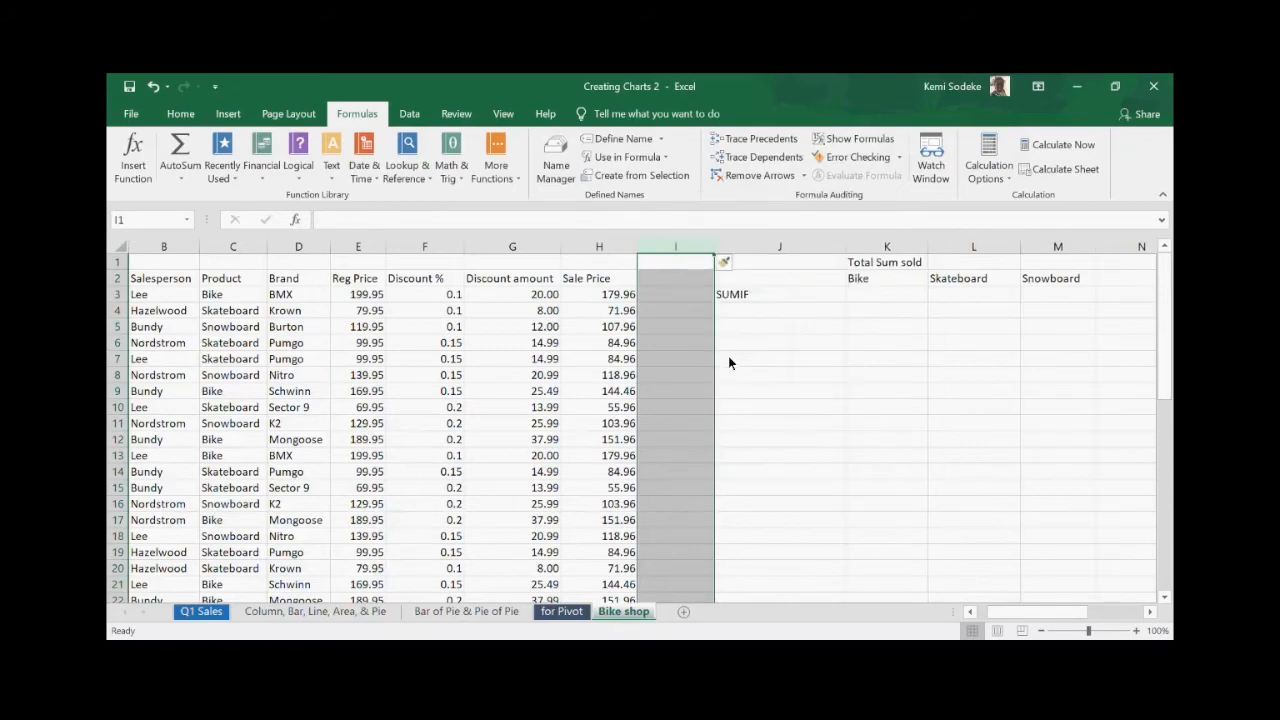
pyautogui.moveTo(714, 249); pyautogui.dragTo(672, 251)
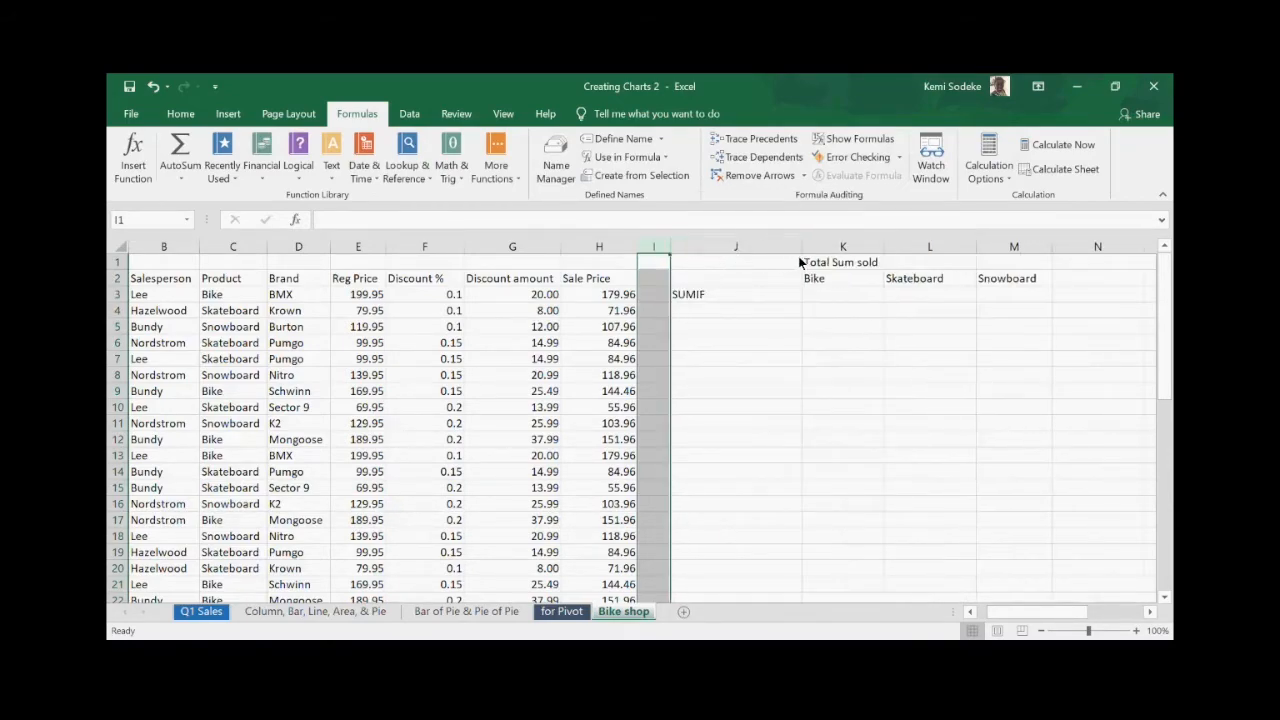
pyautogui.moveTo(801, 245); pyautogui.dragTo(747, 246)
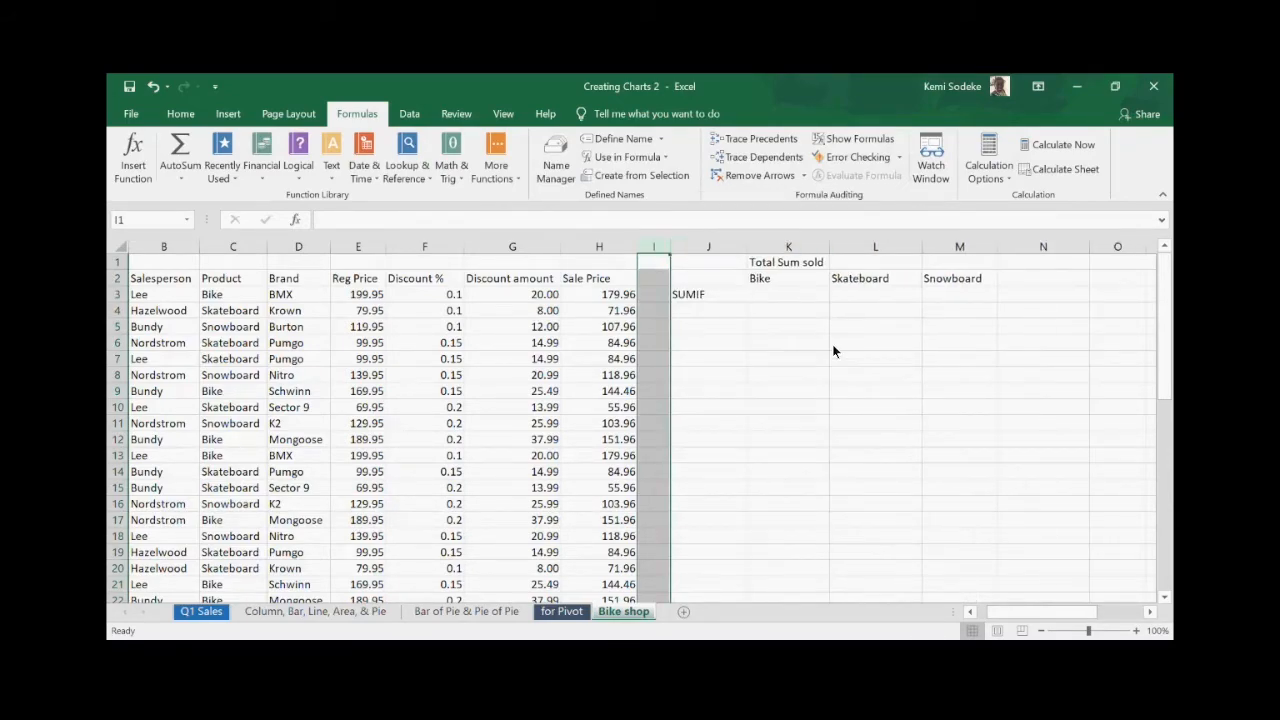
pyautogui.click(778, 298)
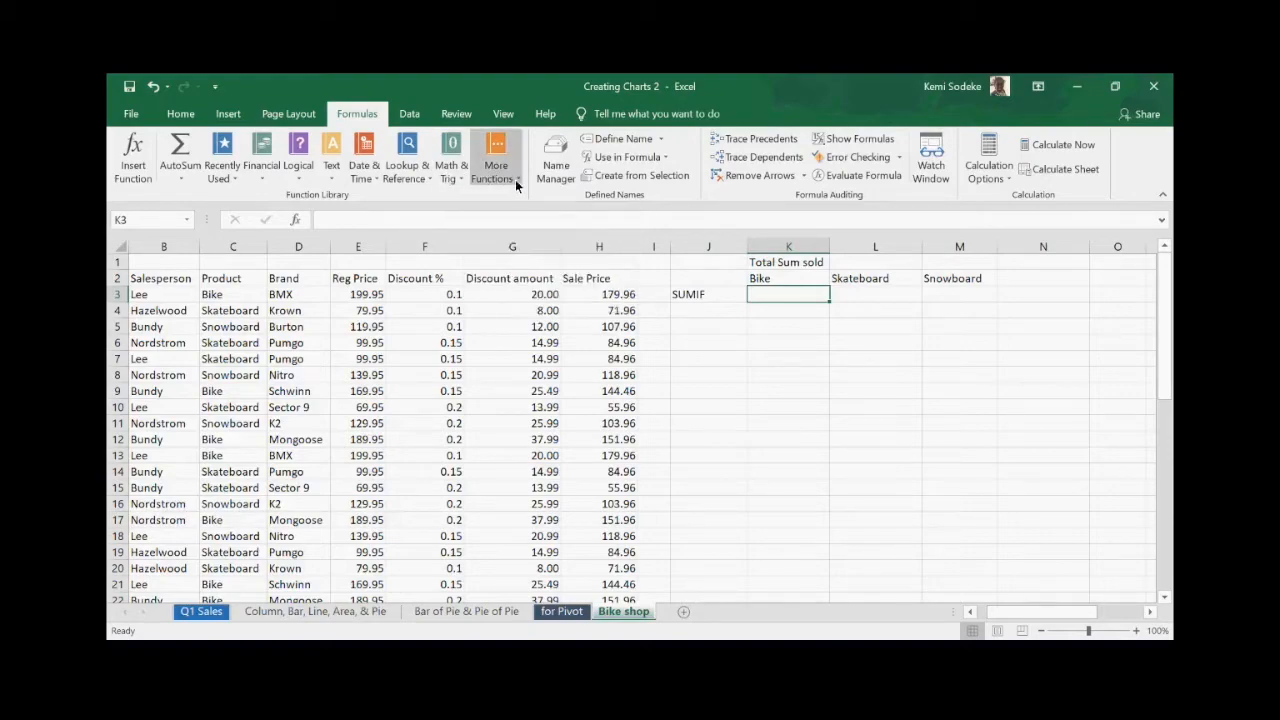
pyautogui.click(464, 178)
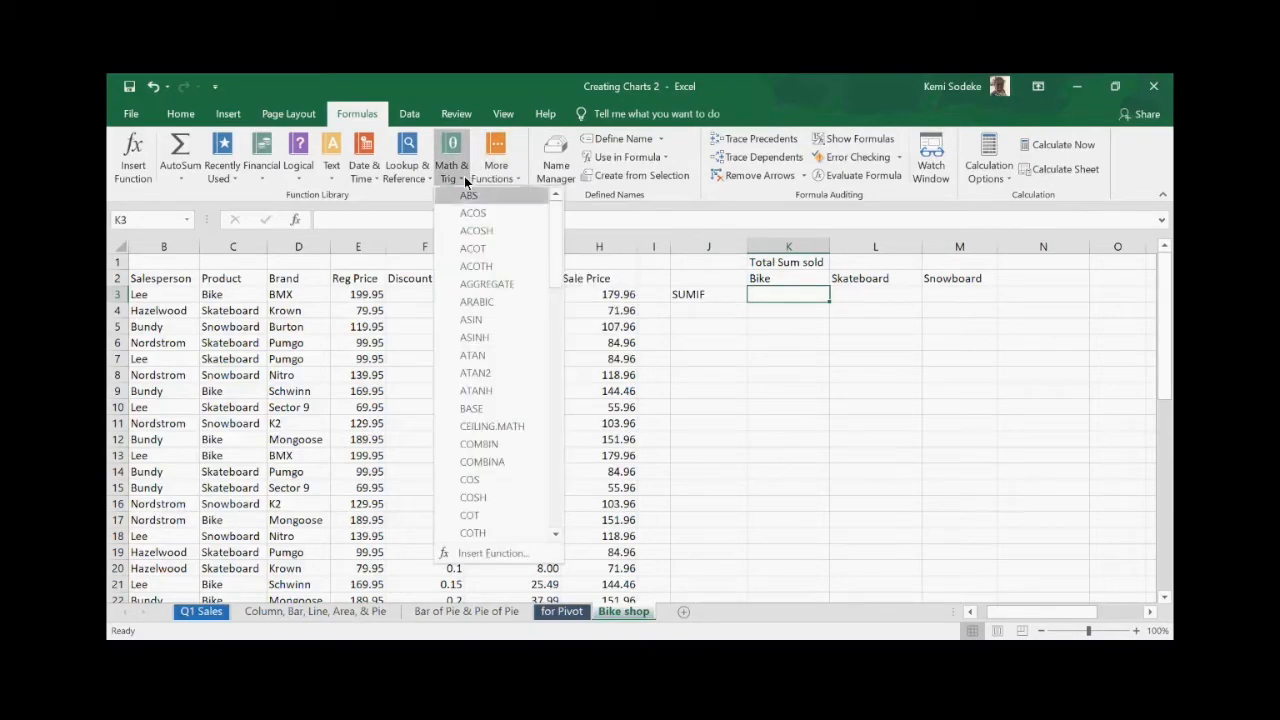
pyautogui.moveTo(552, 243); pyautogui.dragTo(532, 476)
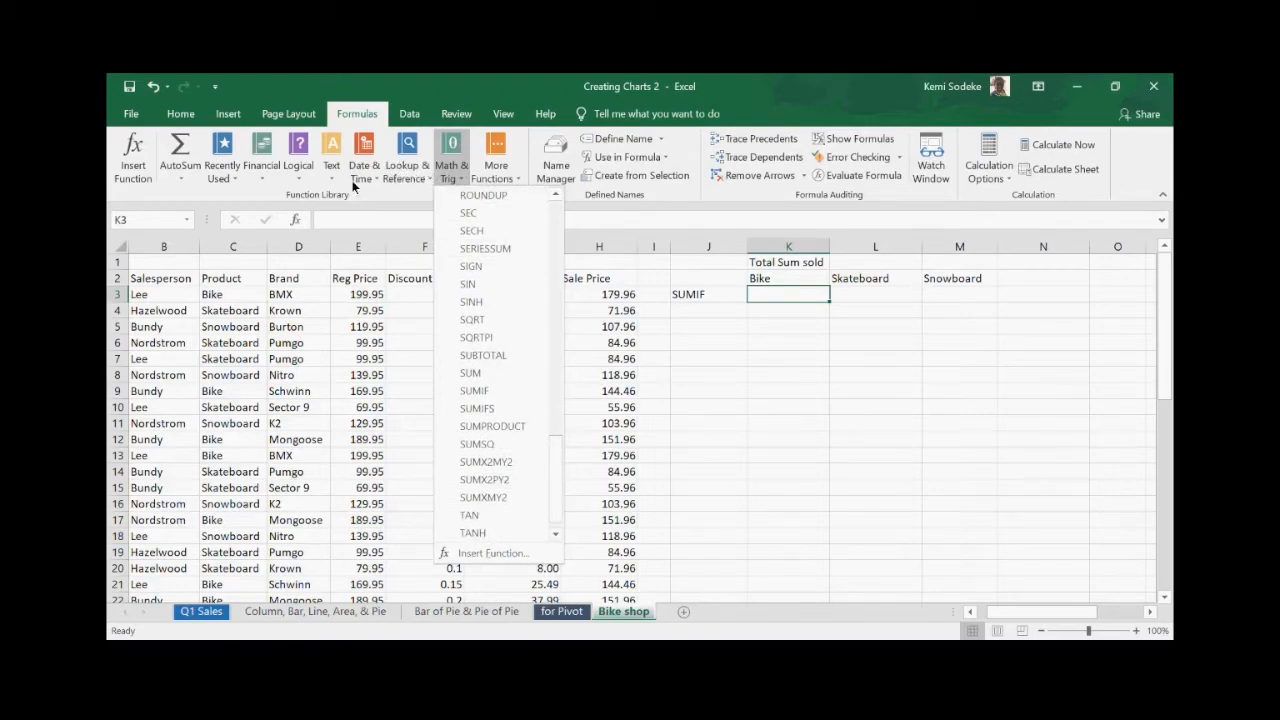
pyautogui.click(299, 180)
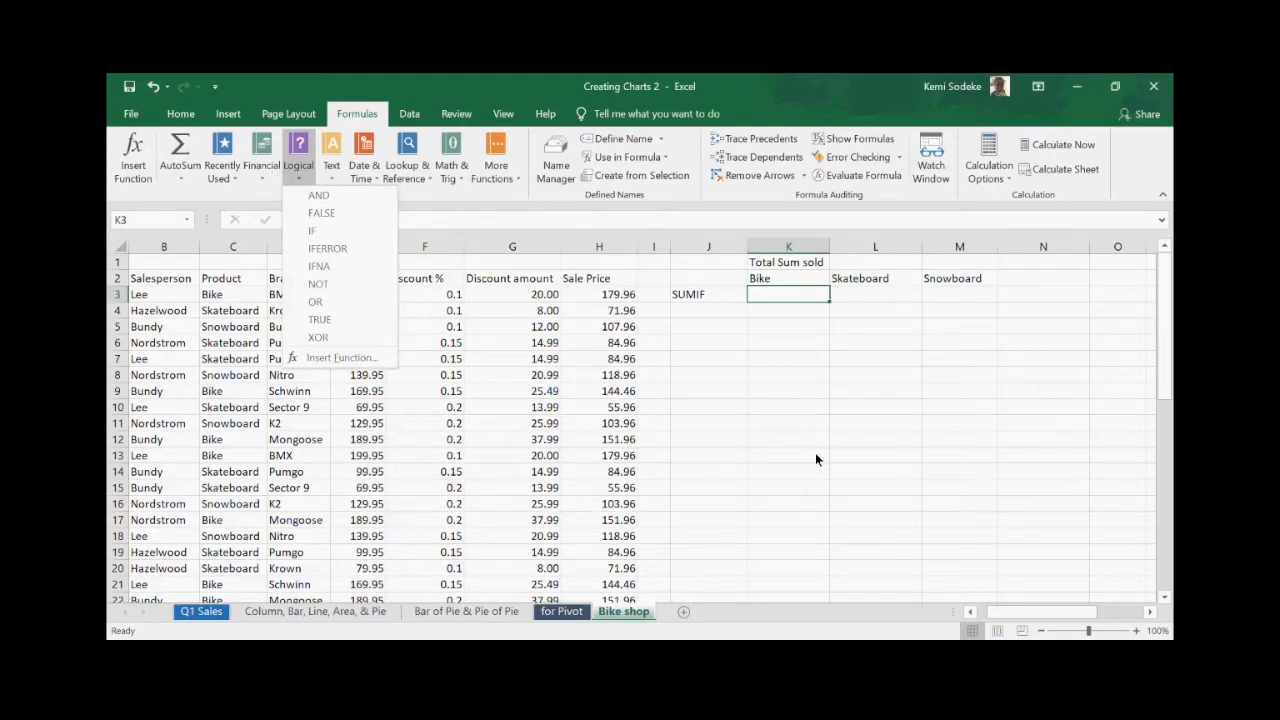
pyautogui.click(765, 396)
pyautogui.moveTo(674, 245); pyautogui.dragTo(680, 248)
pyautogui.click(786, 374)
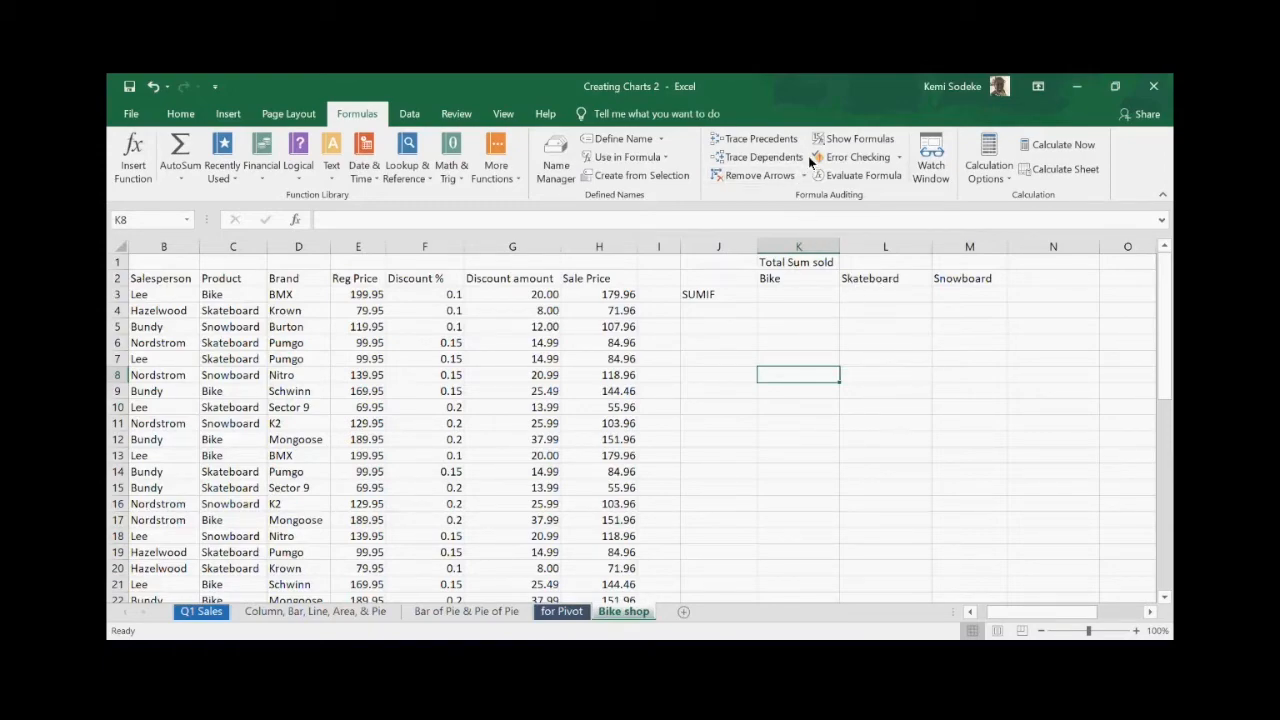
# - Select K3 and start a SUMIF entry, browsing the function list before abandoning it
pyautogui.click(875, 452)
pyautogui.click(715, 294)
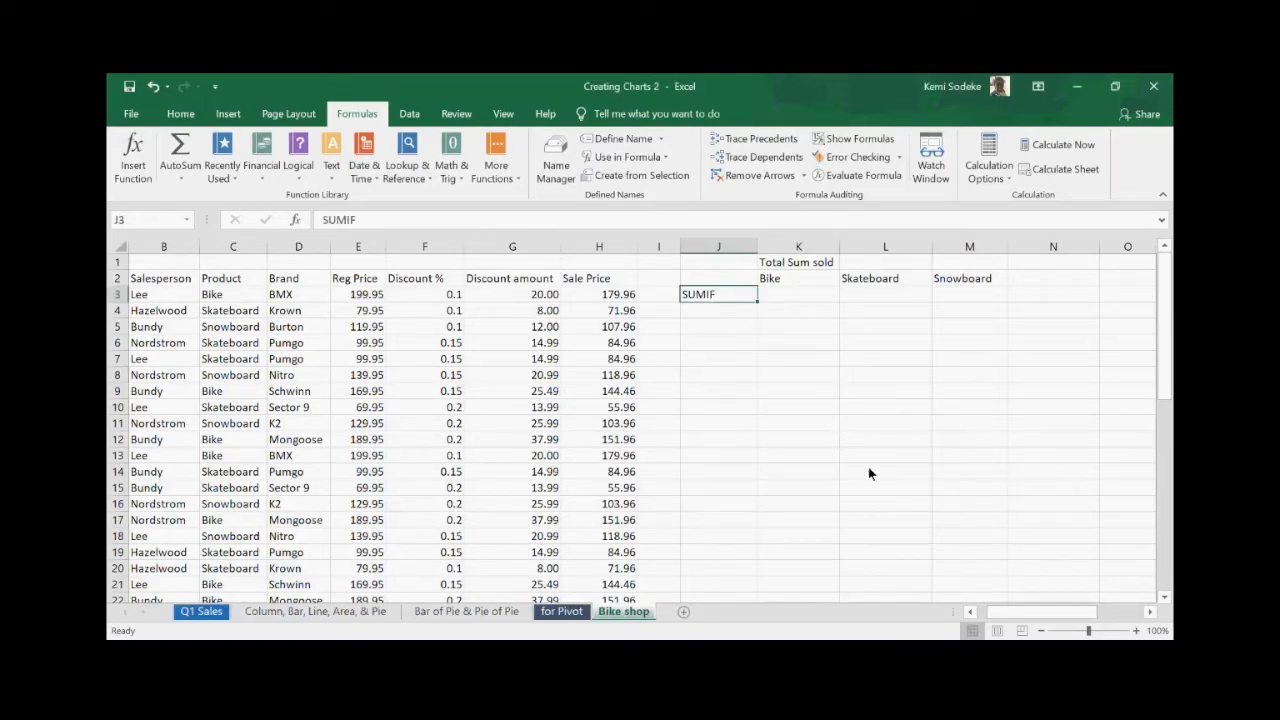
pyautogui.click(793, 298)
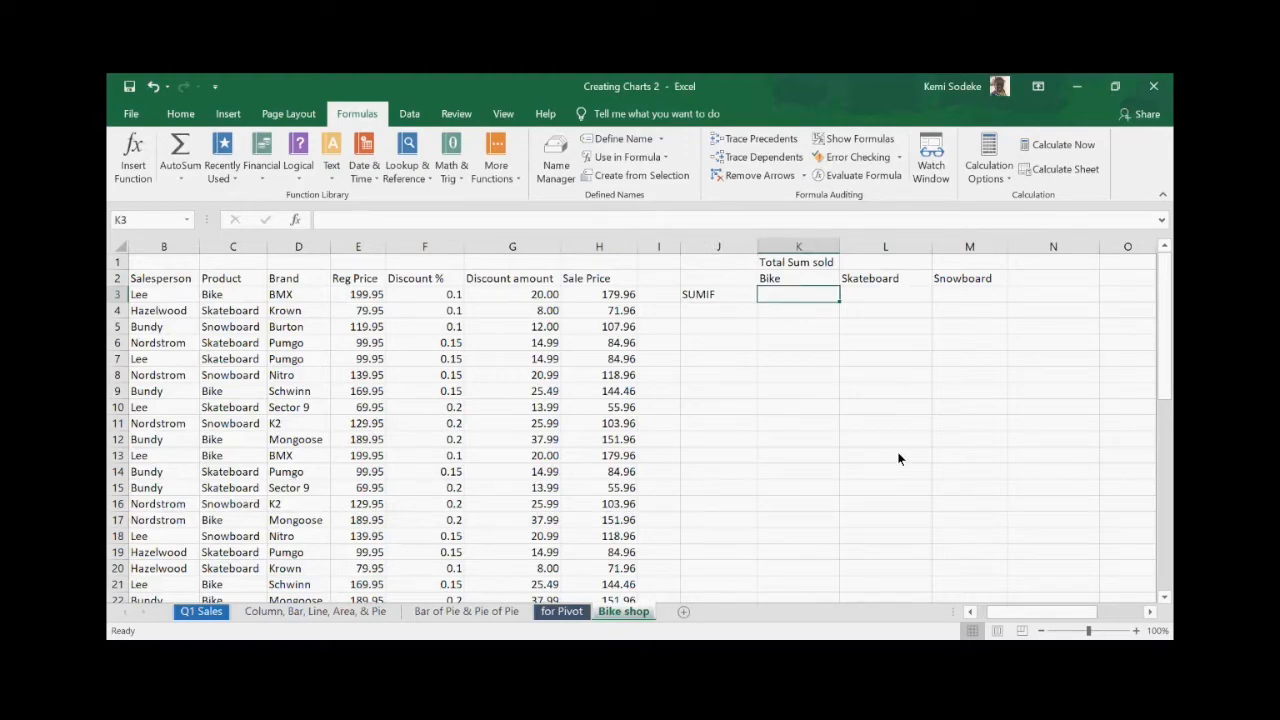
pyautogui.write('=')
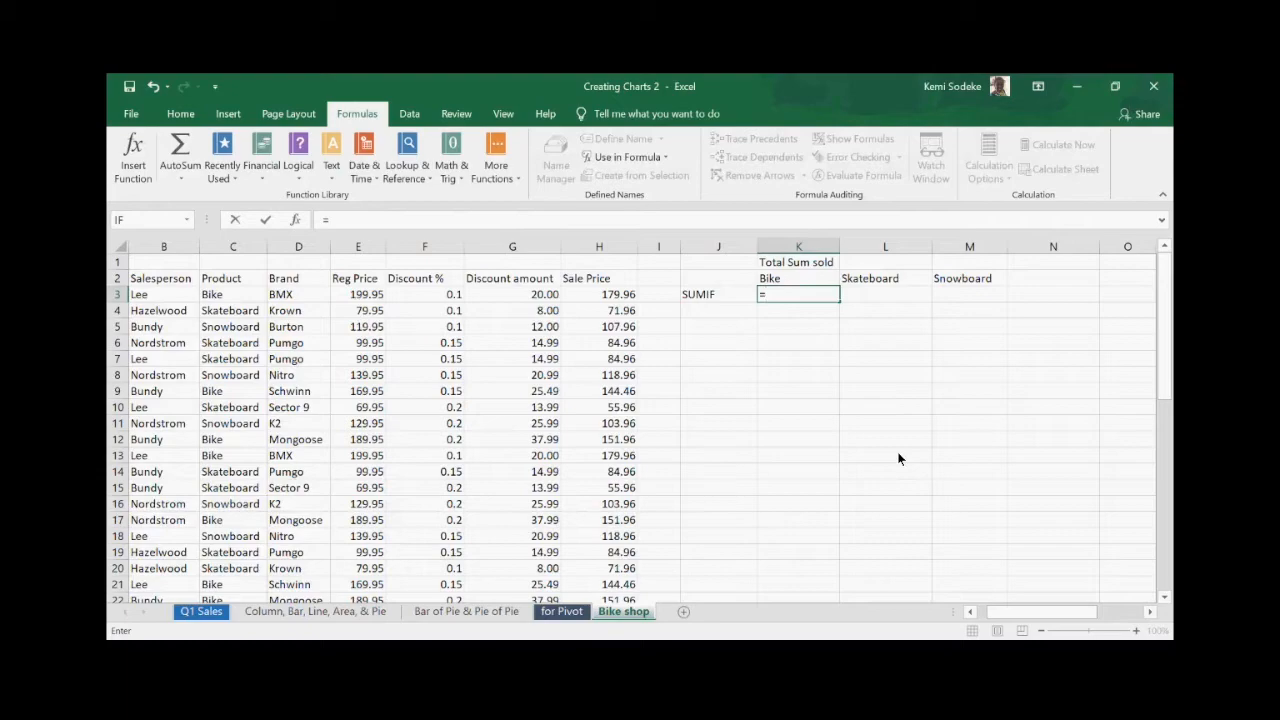
pyautogui.write('sumif')
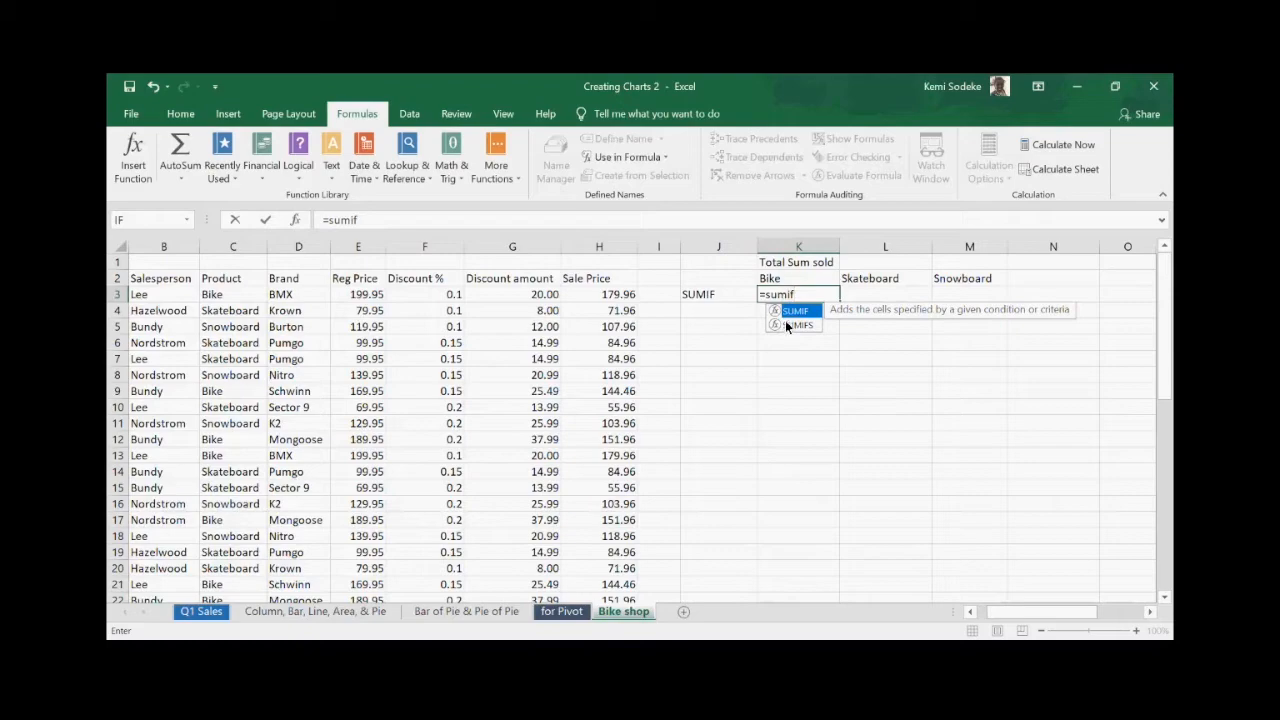
pyautogui.click(296, 224)
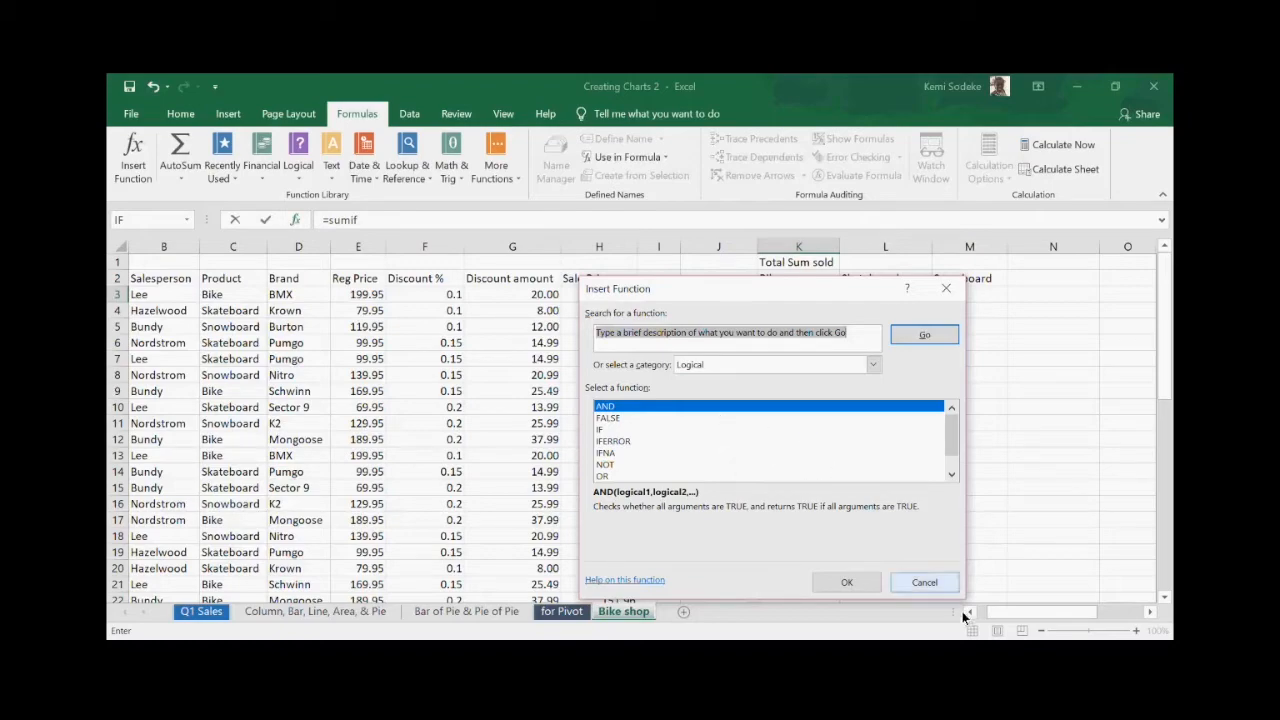
pyautogui.click(925, 581)
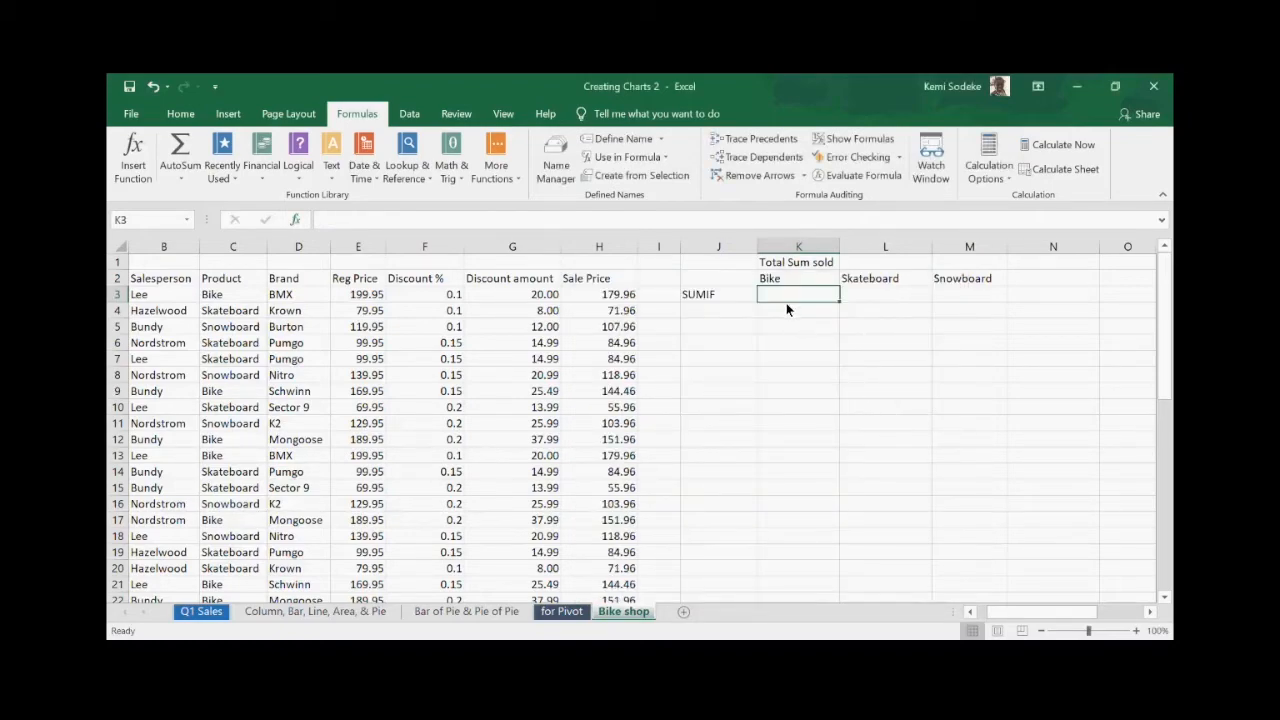
# - Enter =SUMIF(C:C,K2,H:H) in K3 to get the Bike total of 2597.315
pyautogui.write('=sumif')
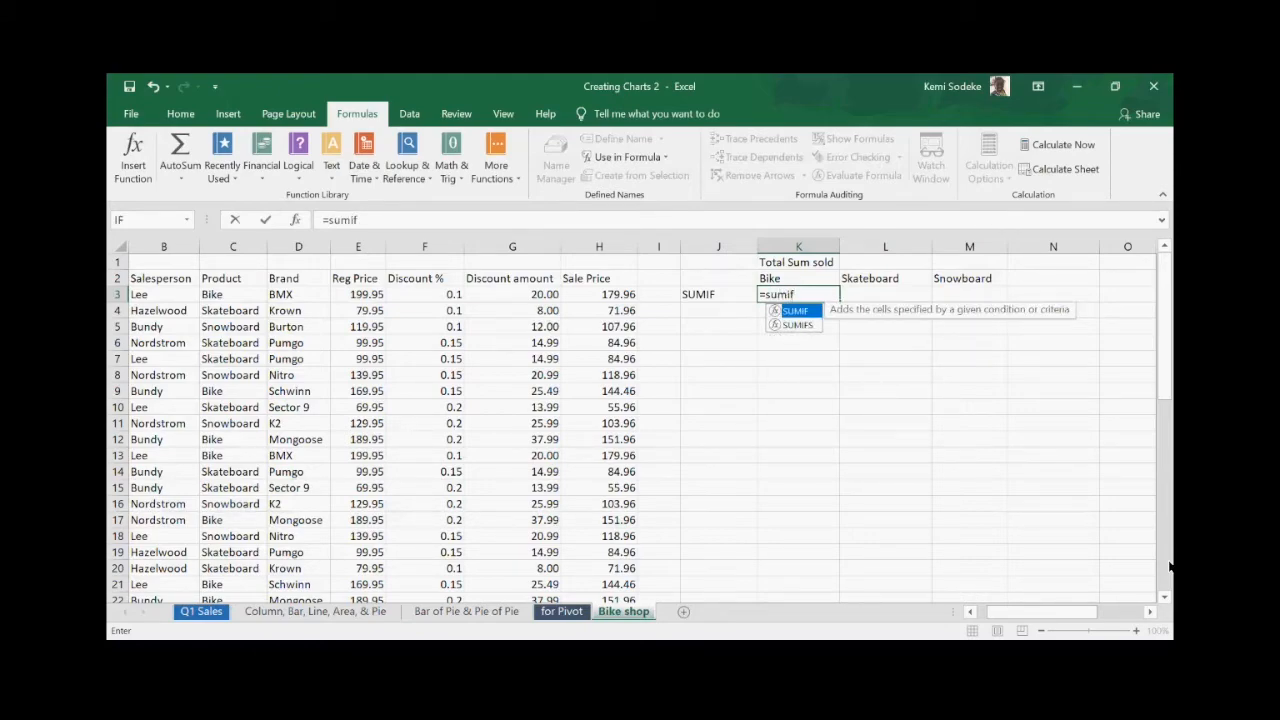
pyautogui.write('(')
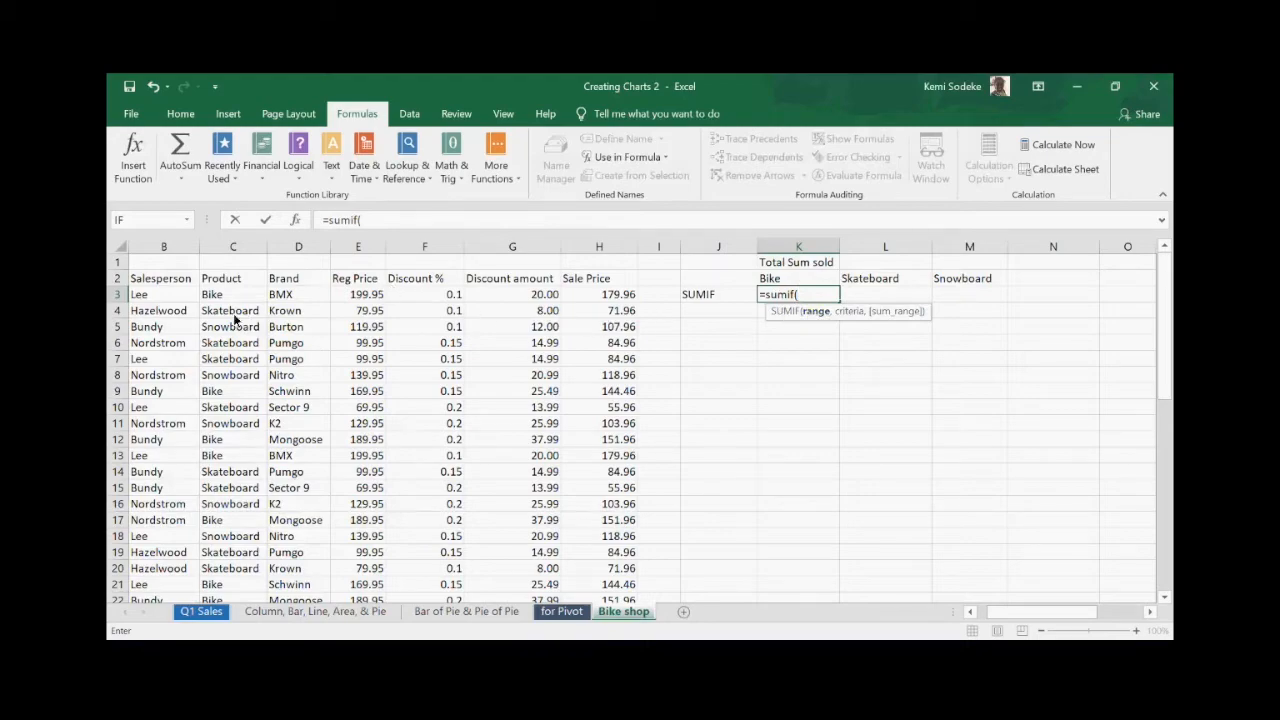
pyautogui.click(245, 250)
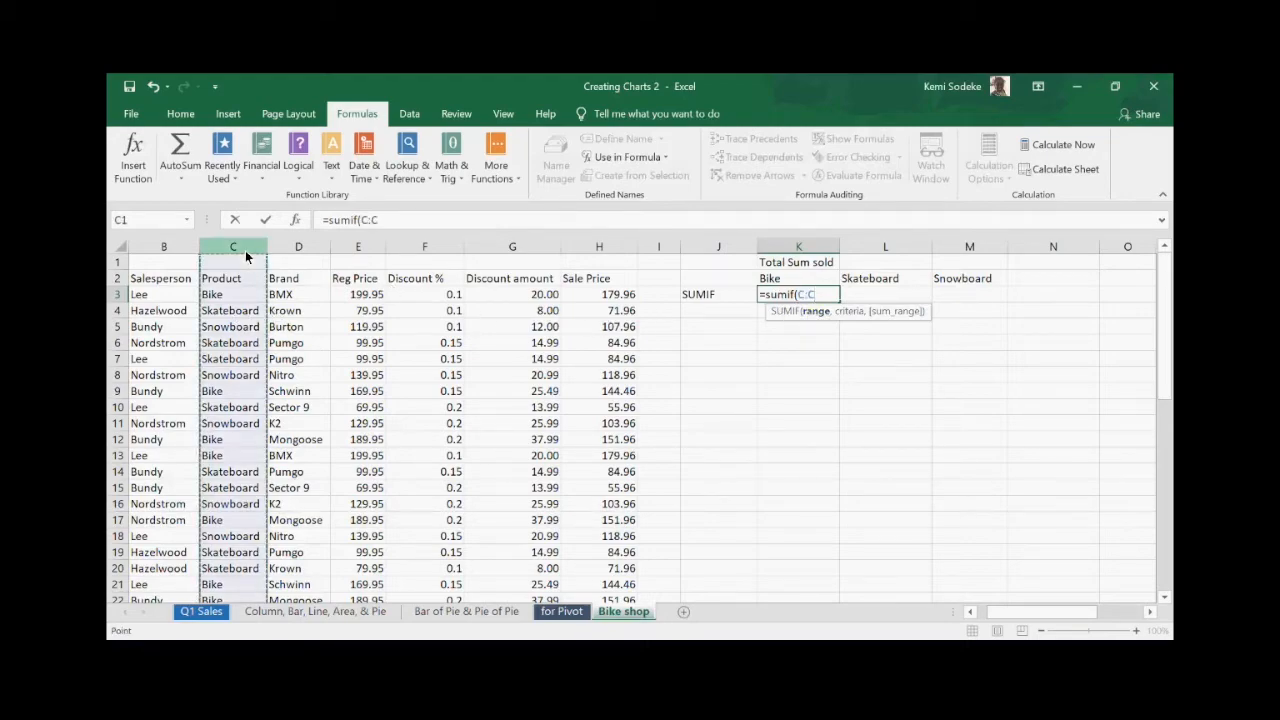
pyautogui.write(',')
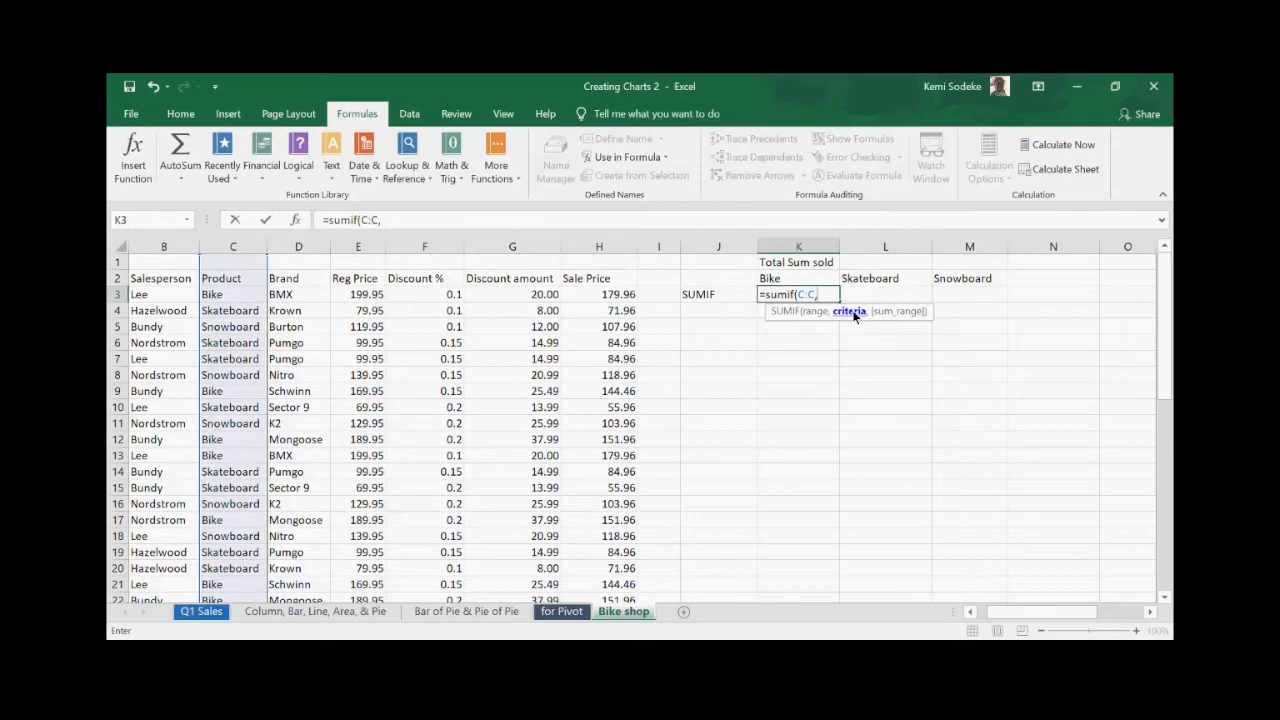
pyautogui.click(789, 285)
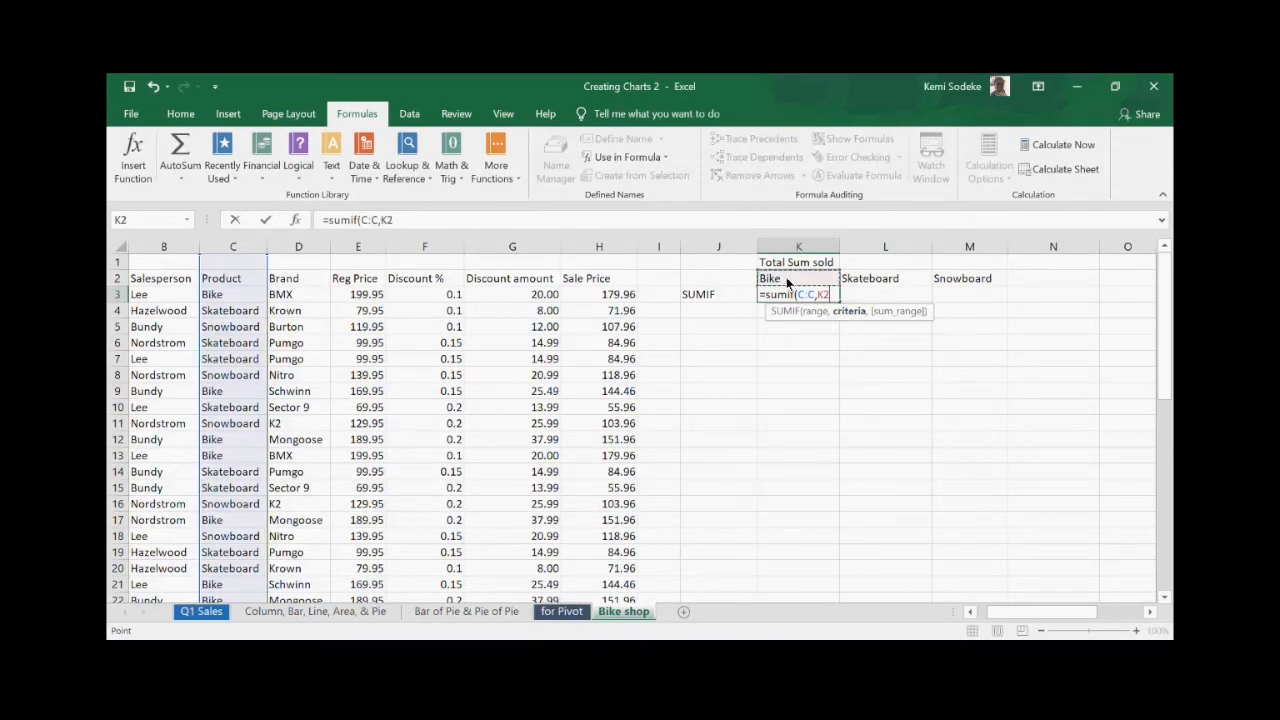
pyautogui.write(',')
pyautogui.click(608, 253)
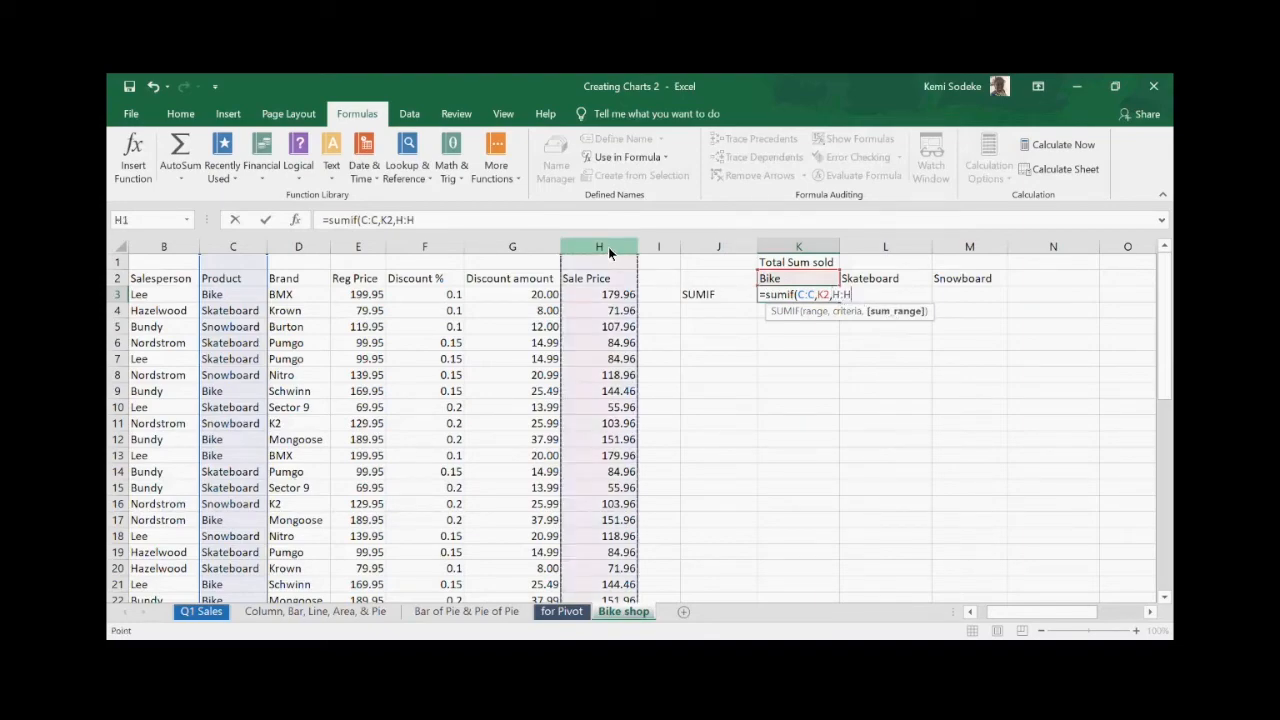
pyautogui.write(')')
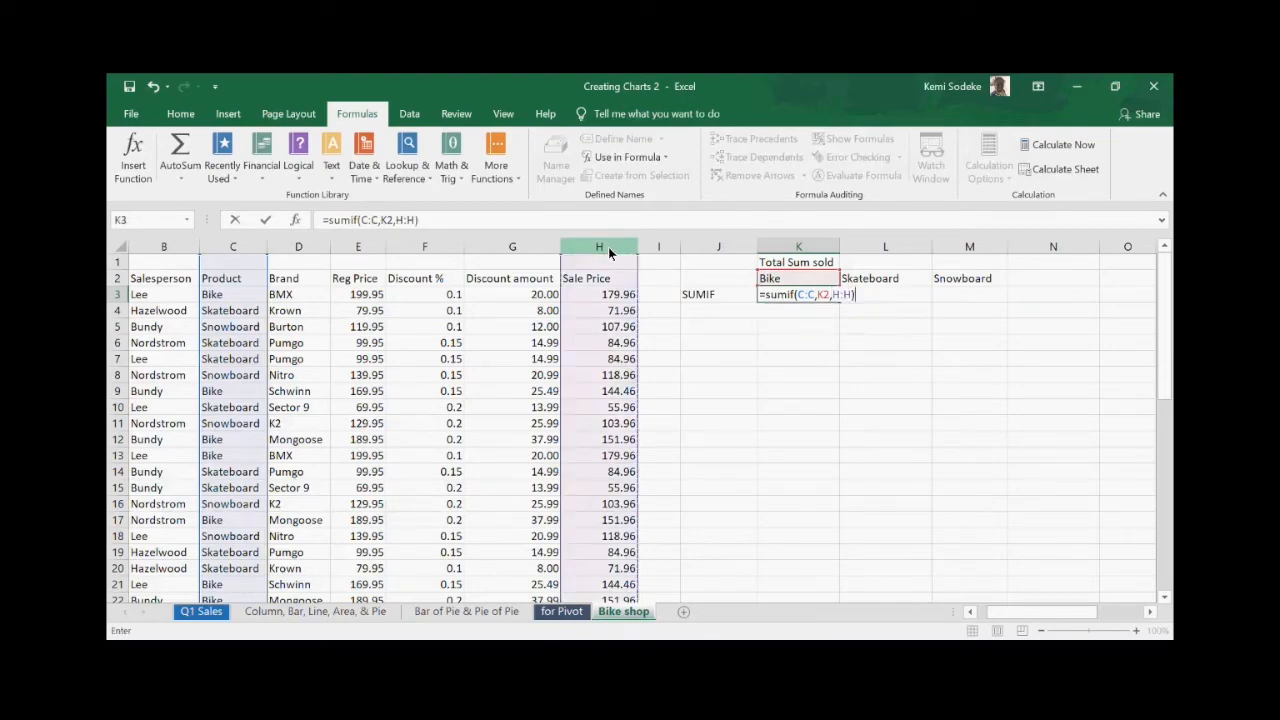
pyautogui.press('Return')
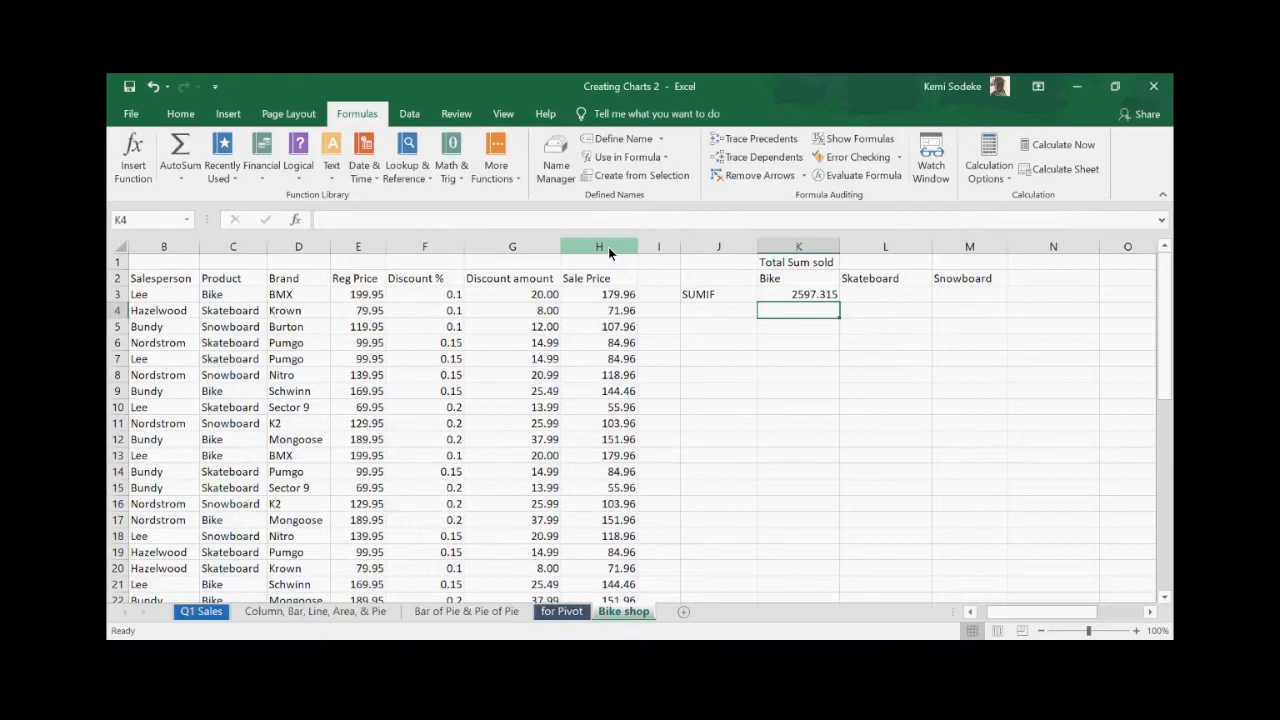
pyautogui.click(803, 295)
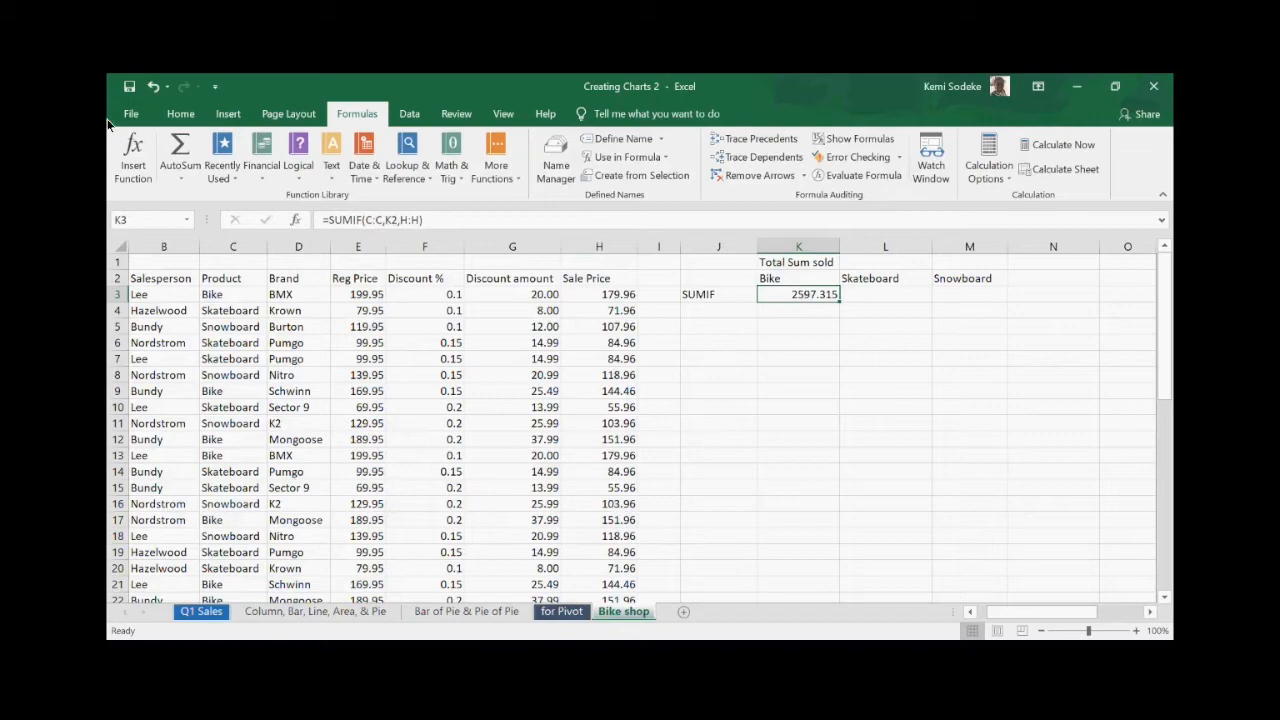
# - Turn on filtering for the table's header row 2
pyautogui.click(117, 284)
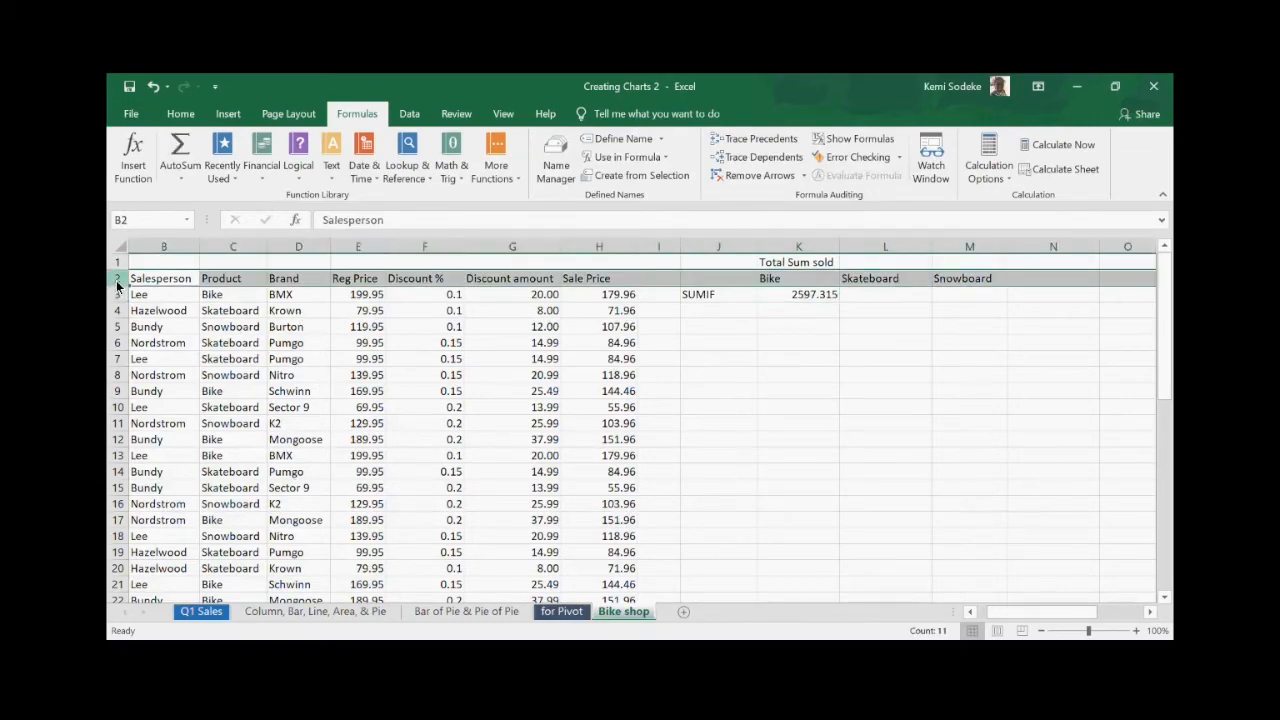
pyautogui.click(406, 114)
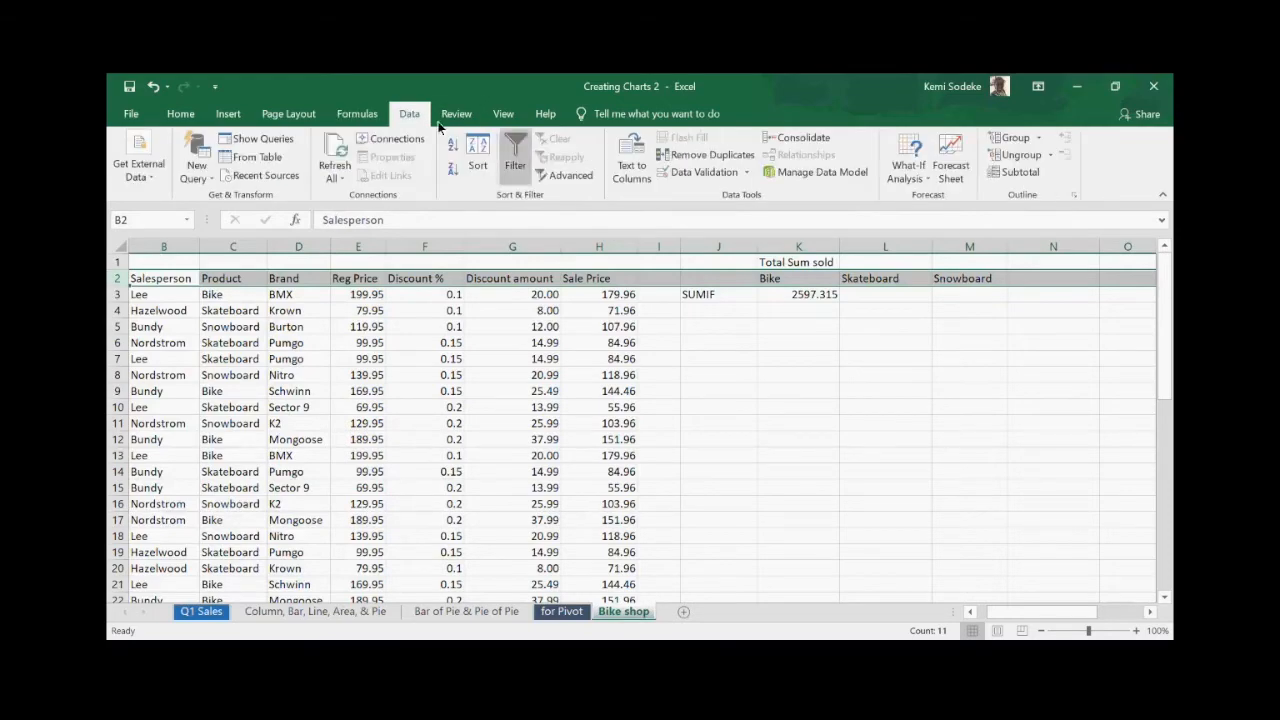
pyautogui.click(515, 160)
pyautogui.click(865, 489)
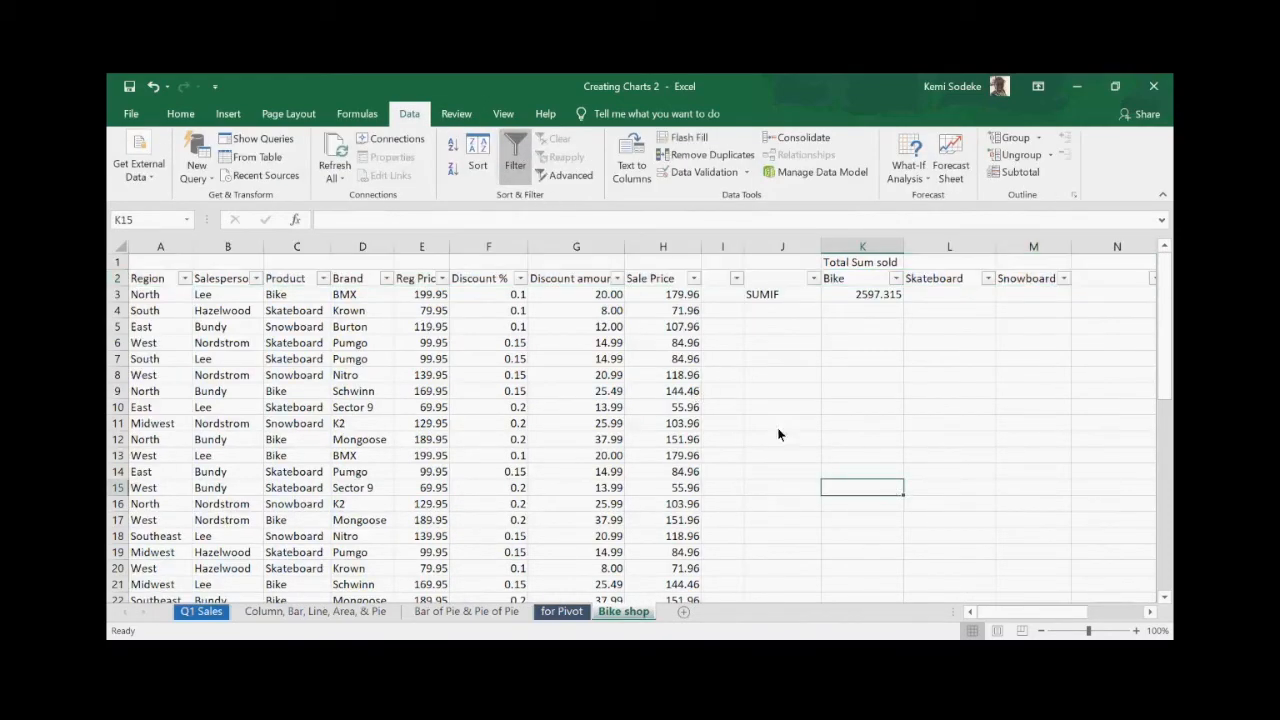
pyautogui.click(860, 294)
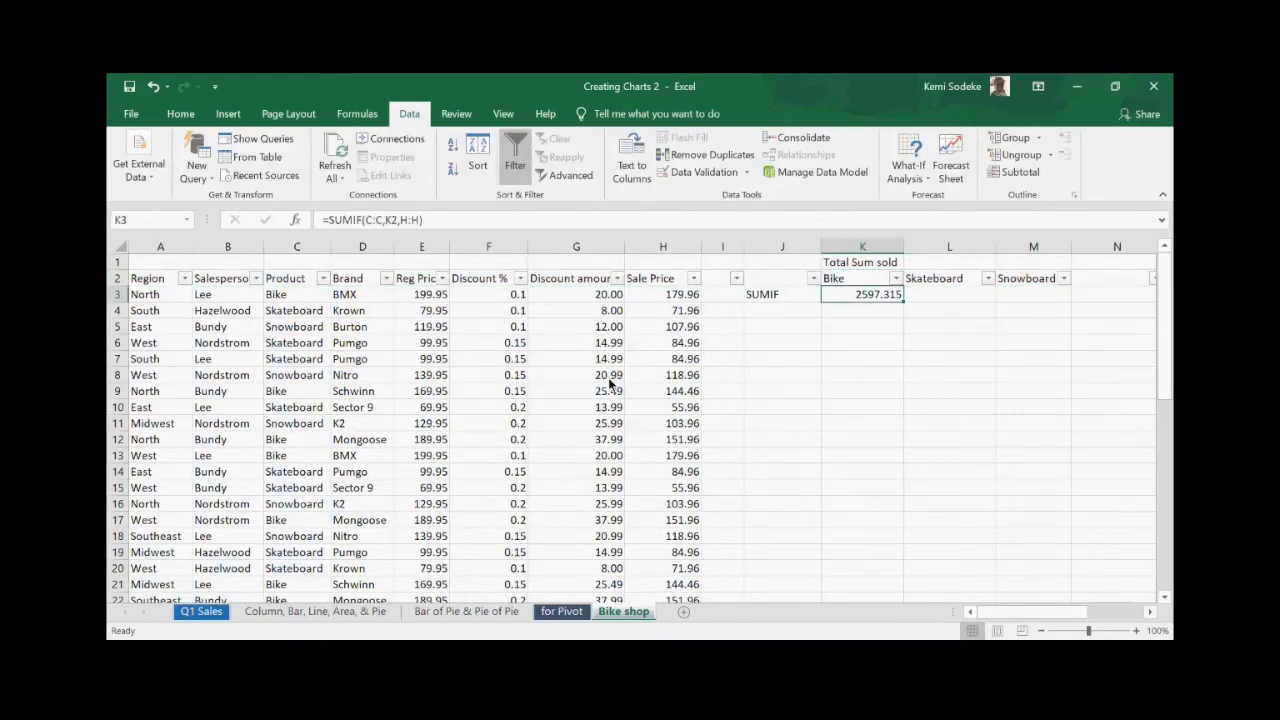
# - Filter the Product column to Bike only, showing 16 of 45 records
pyautogui.click(322, 278)
pyautogui.click(152, 439)
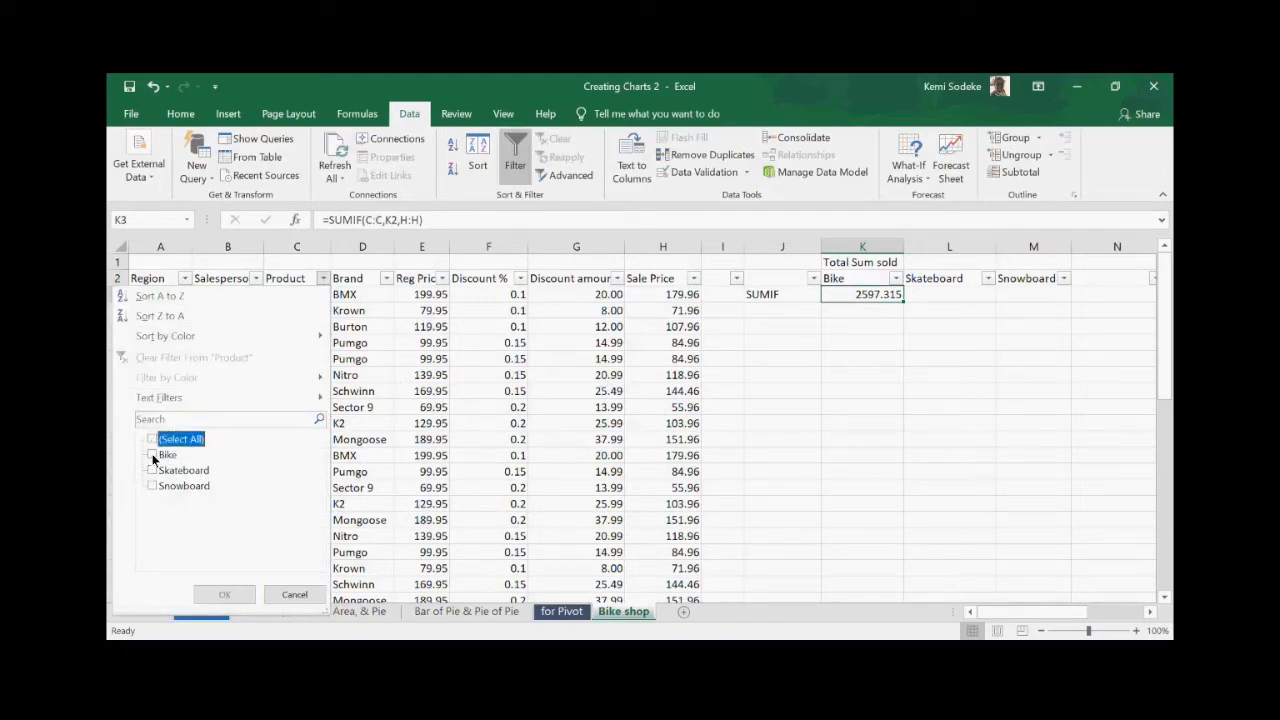
pyautogui.click(152, 455)
pyautogui.click(236, 595)
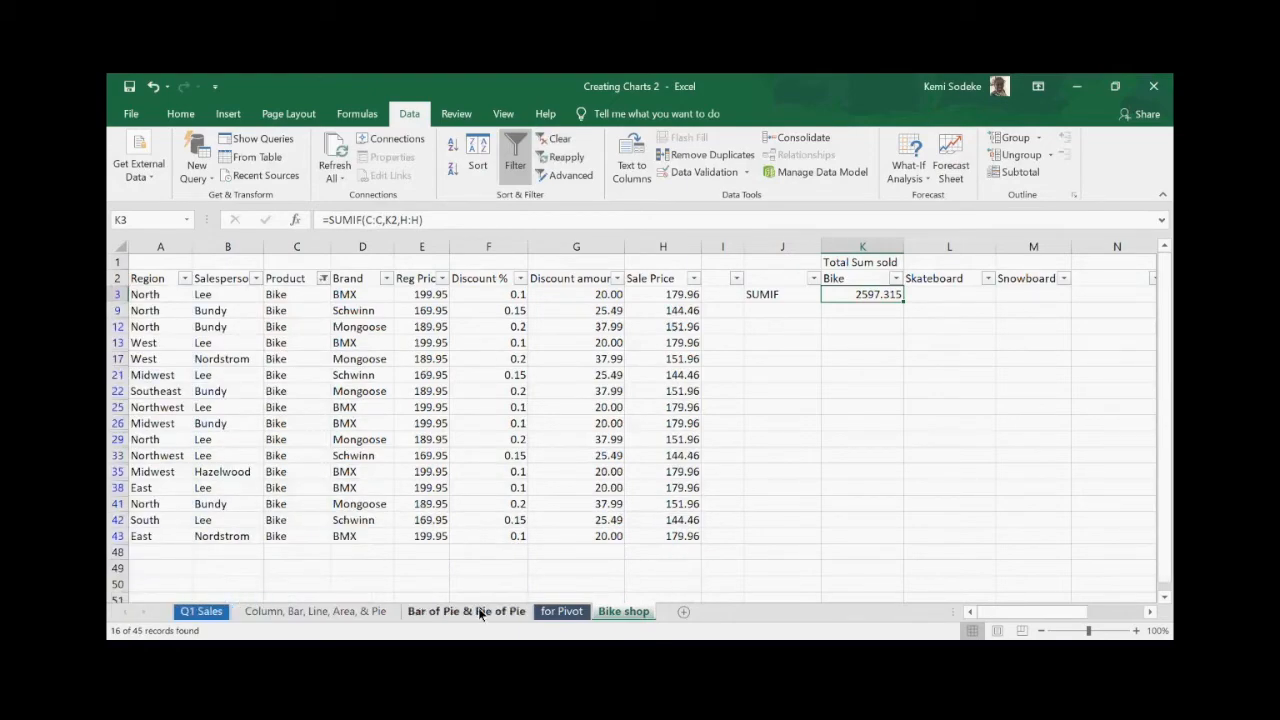
pyautogui.click(665, 262)
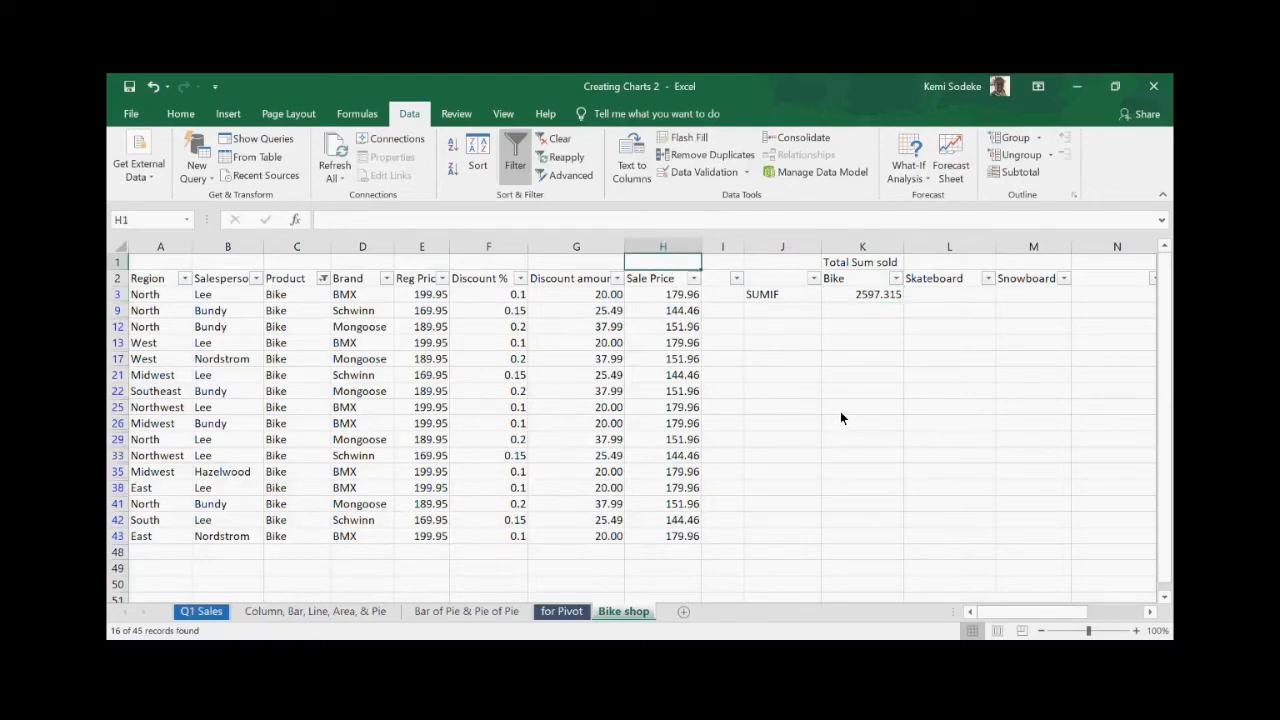
# - Enter =SUBTOTAL(9,H3:H48) in H1 and confirm its 2597.315 matches the K3 SUMIF total
pyautogui.write('=')
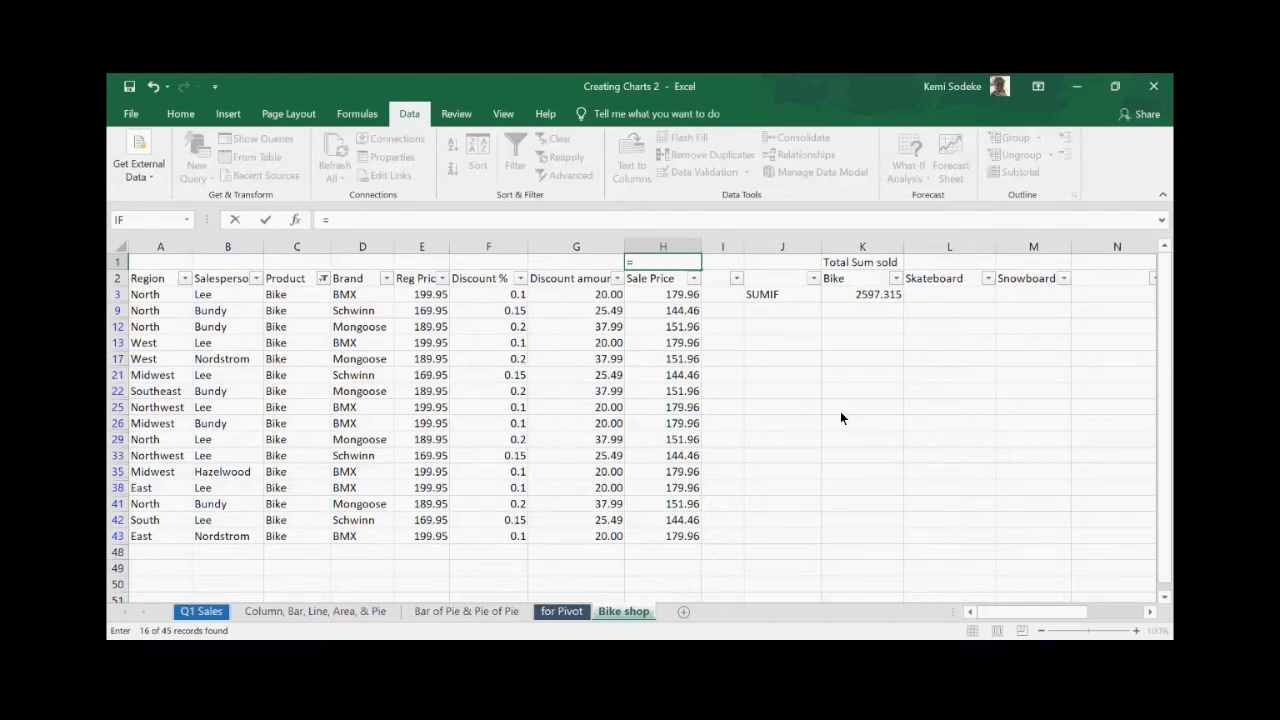
pyautogui.write('subtotal(')
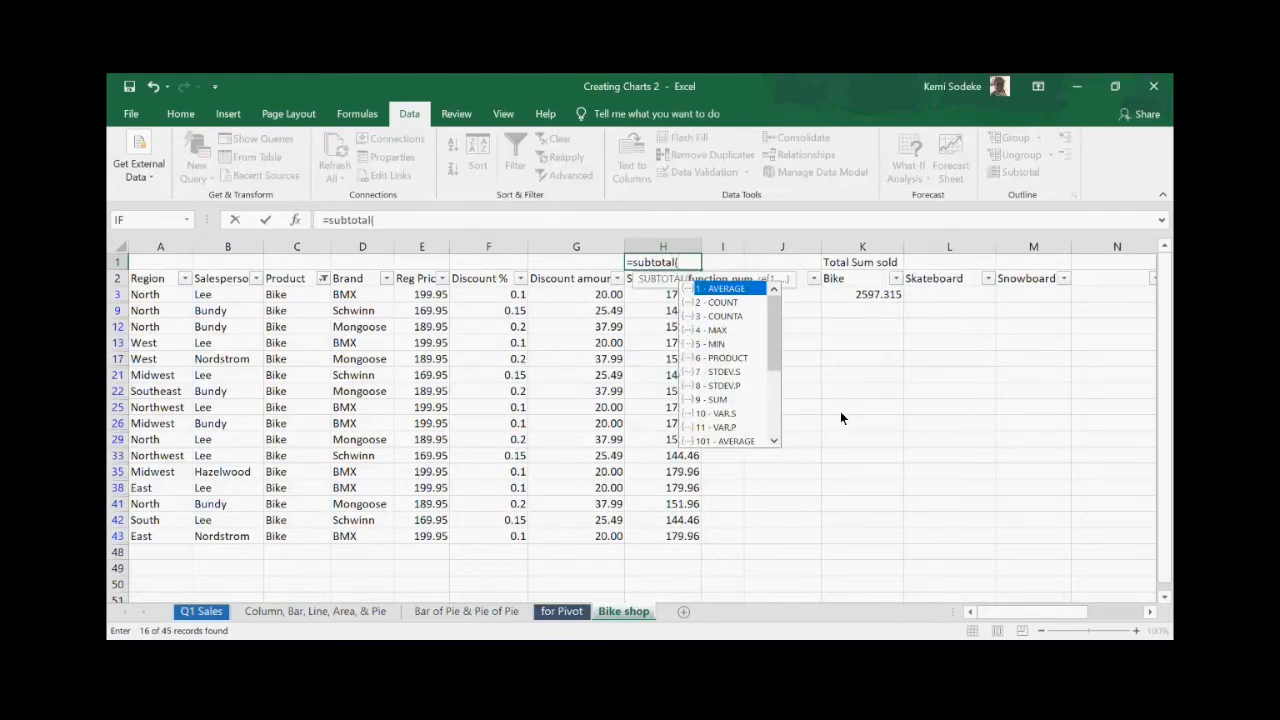
pyautogui.write('9,')
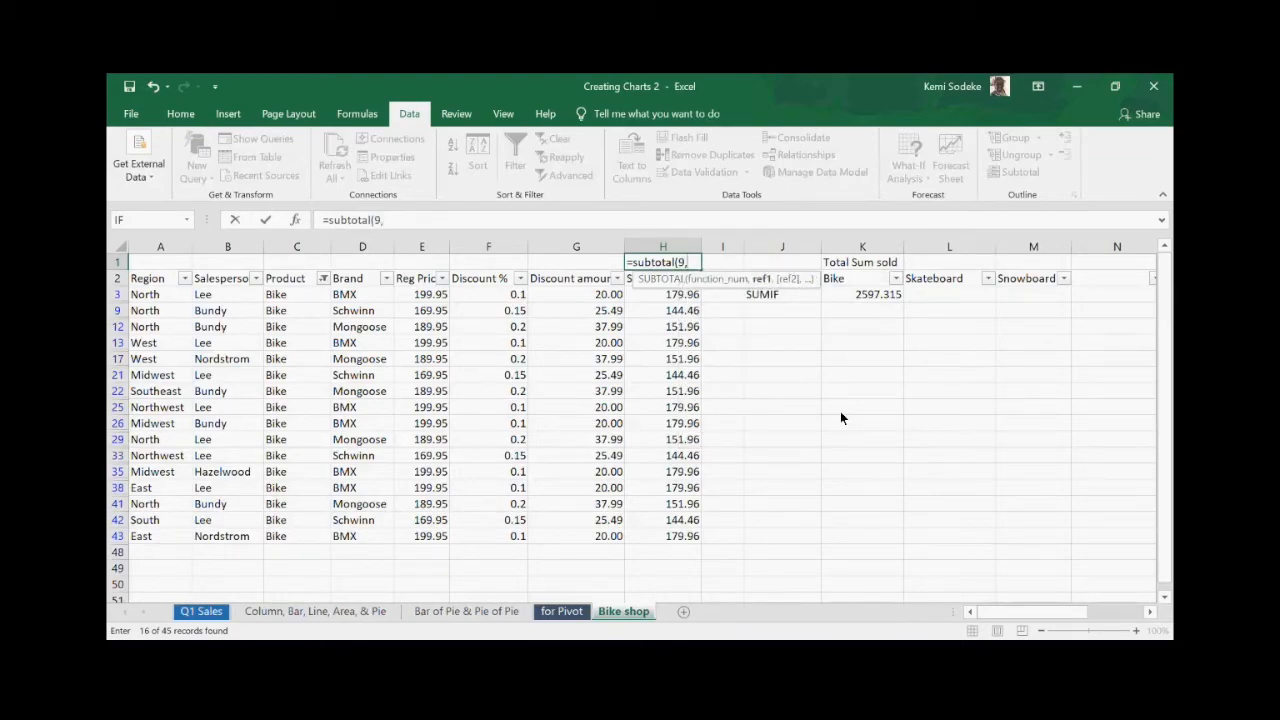
pyautogui.moveTo(675, 297); pyautogui.dragTo(668, 552)
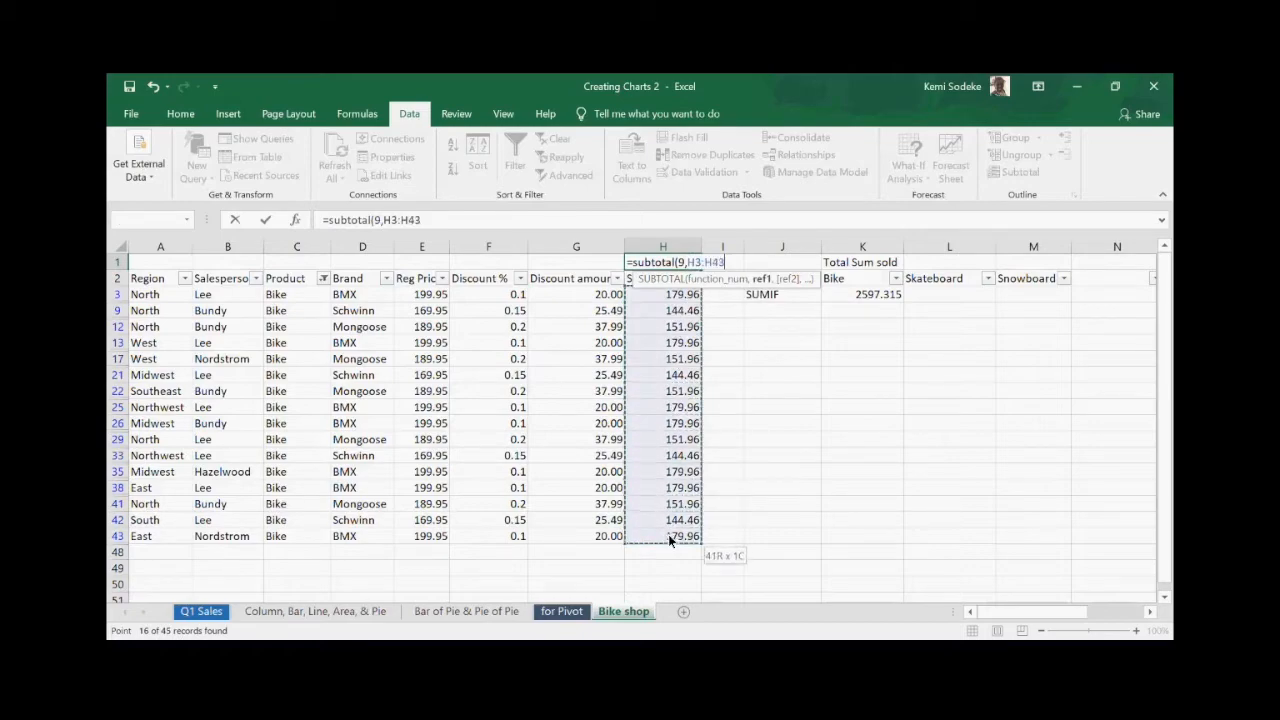
pyautogui.click(464, 222)
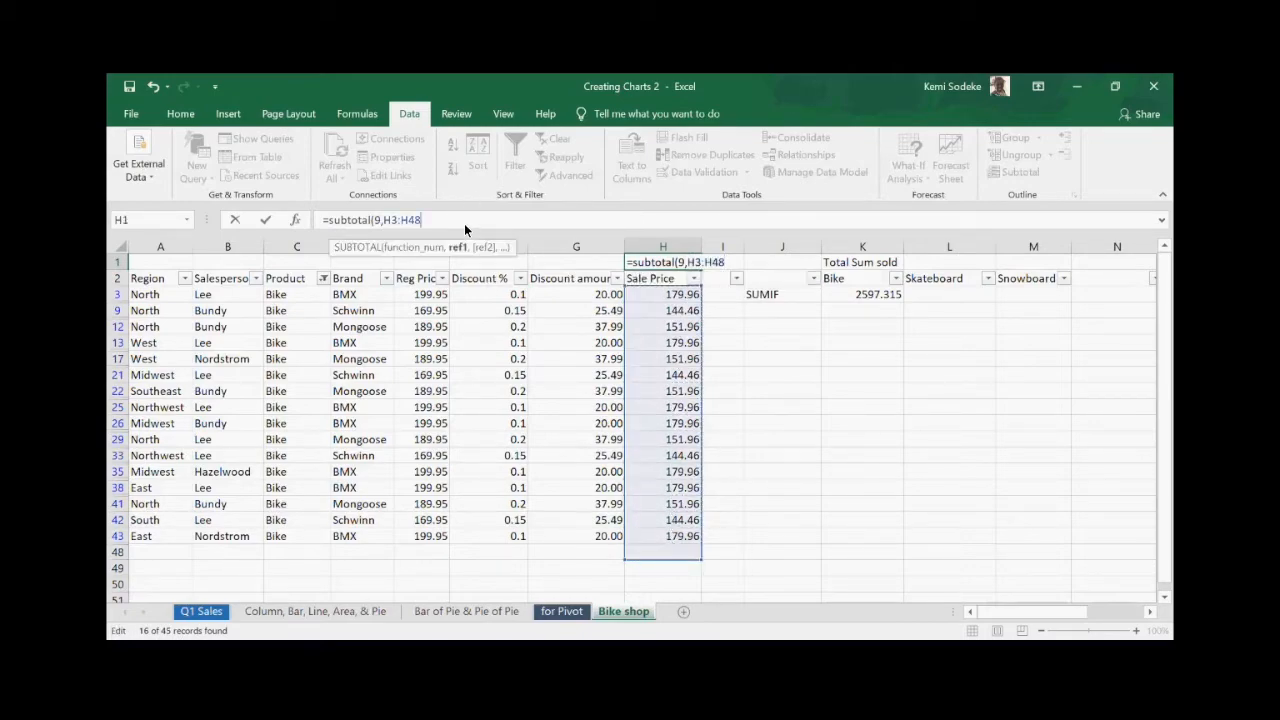
pyautogui.write(')')
pyautogui.press('Return')
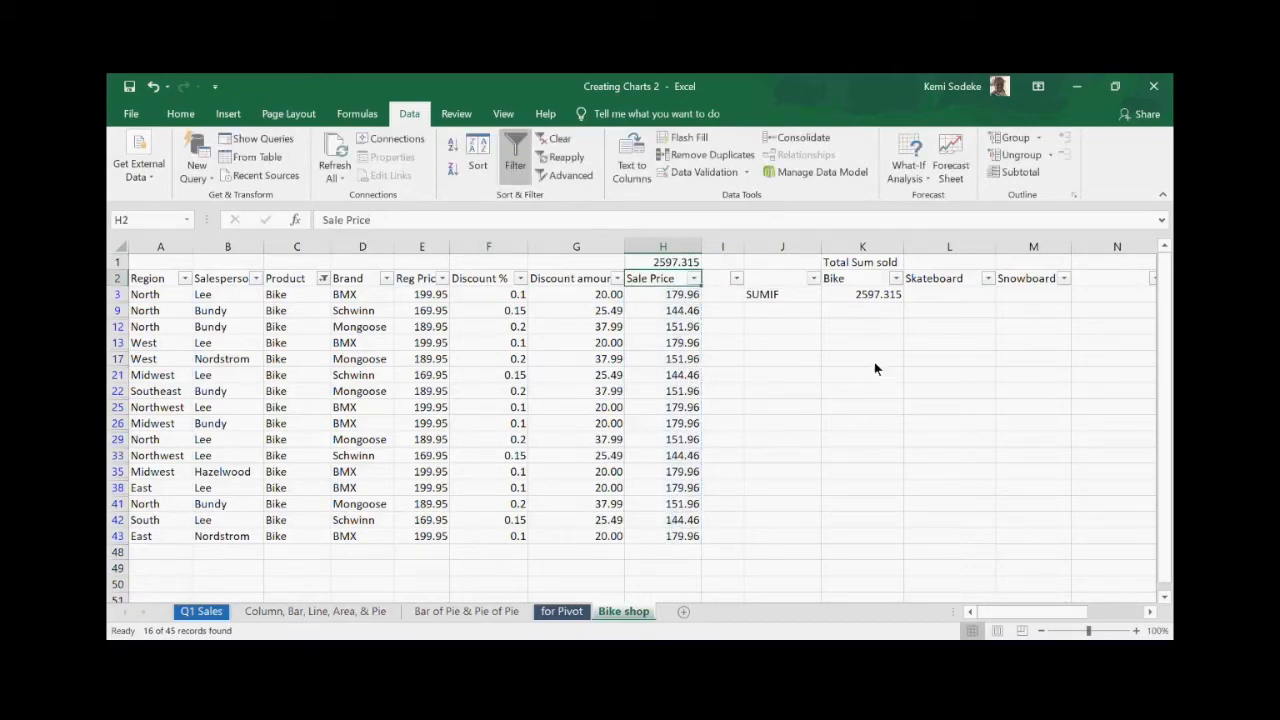
pyautogui.click(672, 263)
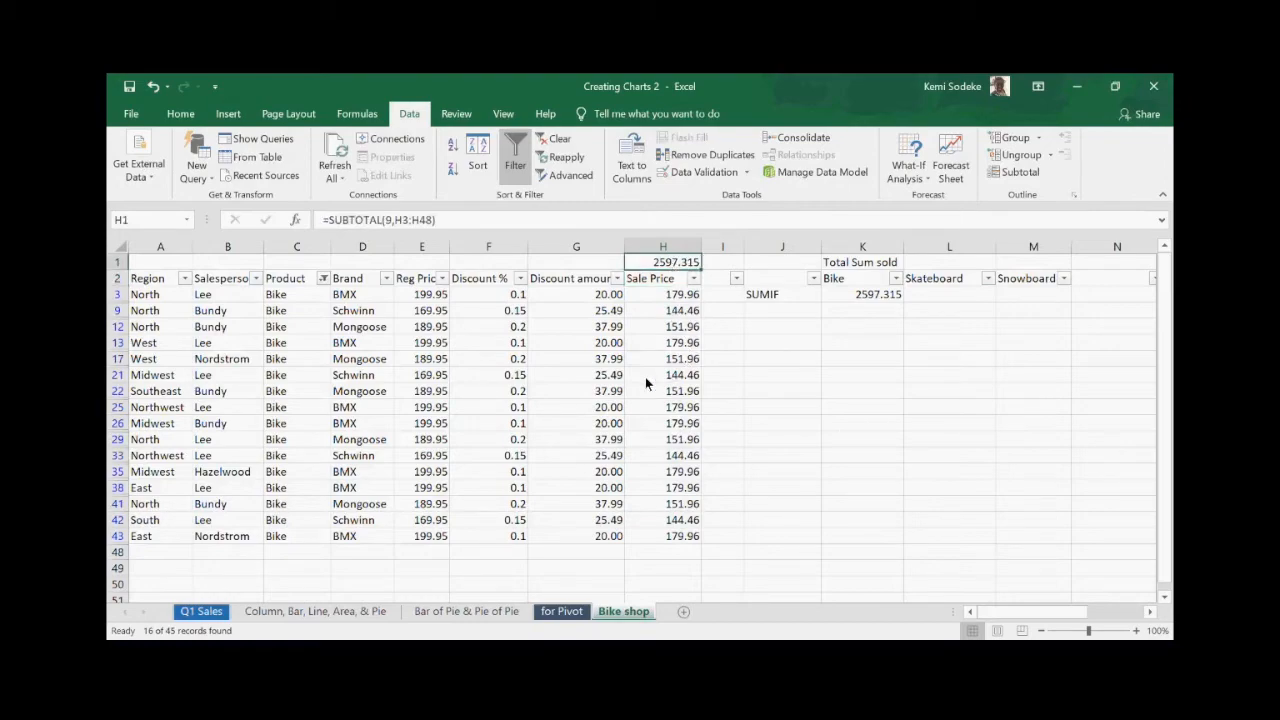
pyautogui.click(875, 294)
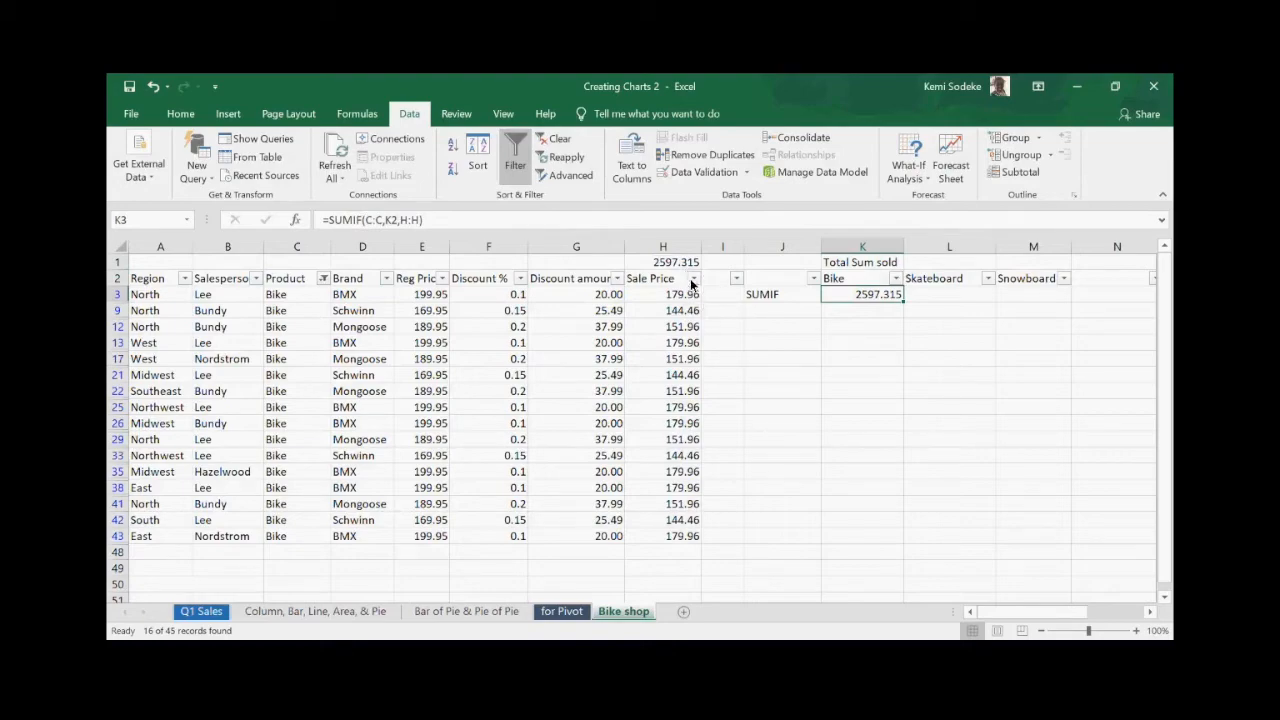
pyautogui.click(323, 278)
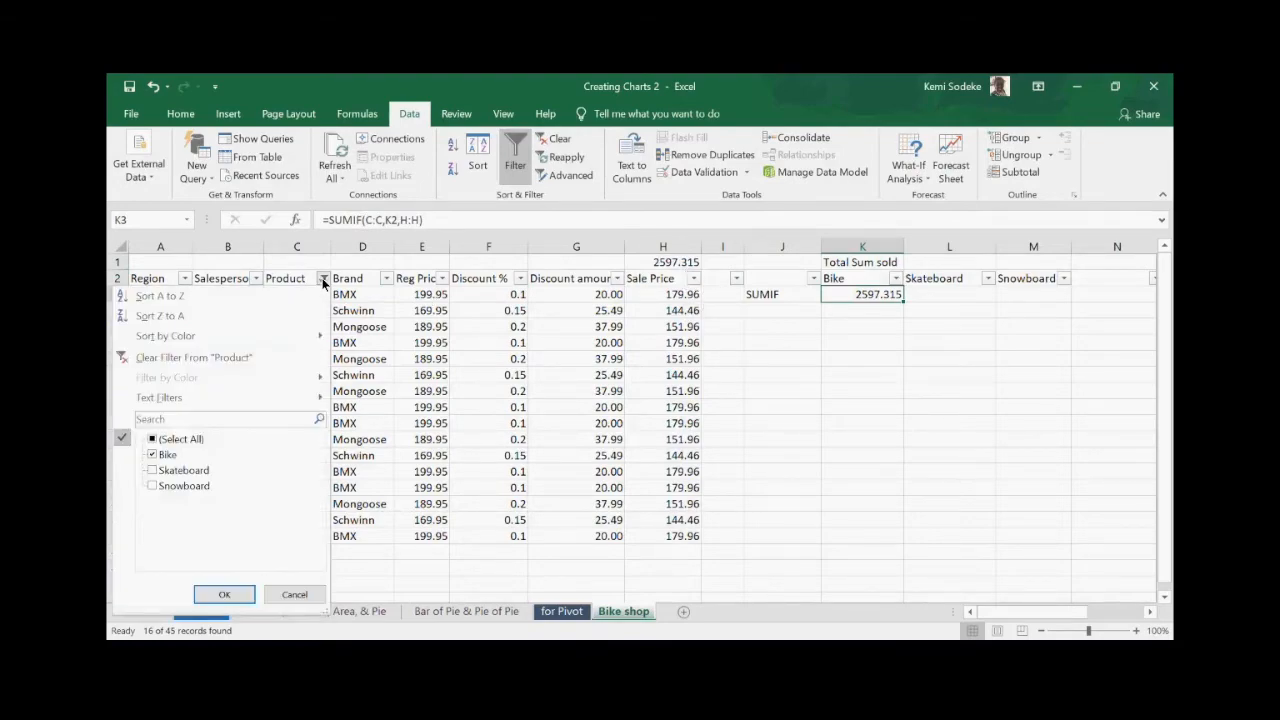
# - Clear the Product filter and delete the arguments from H1's SUBTOTAL formula
pyautogui.click(214, 357)
pyautogui.click(893, 446)
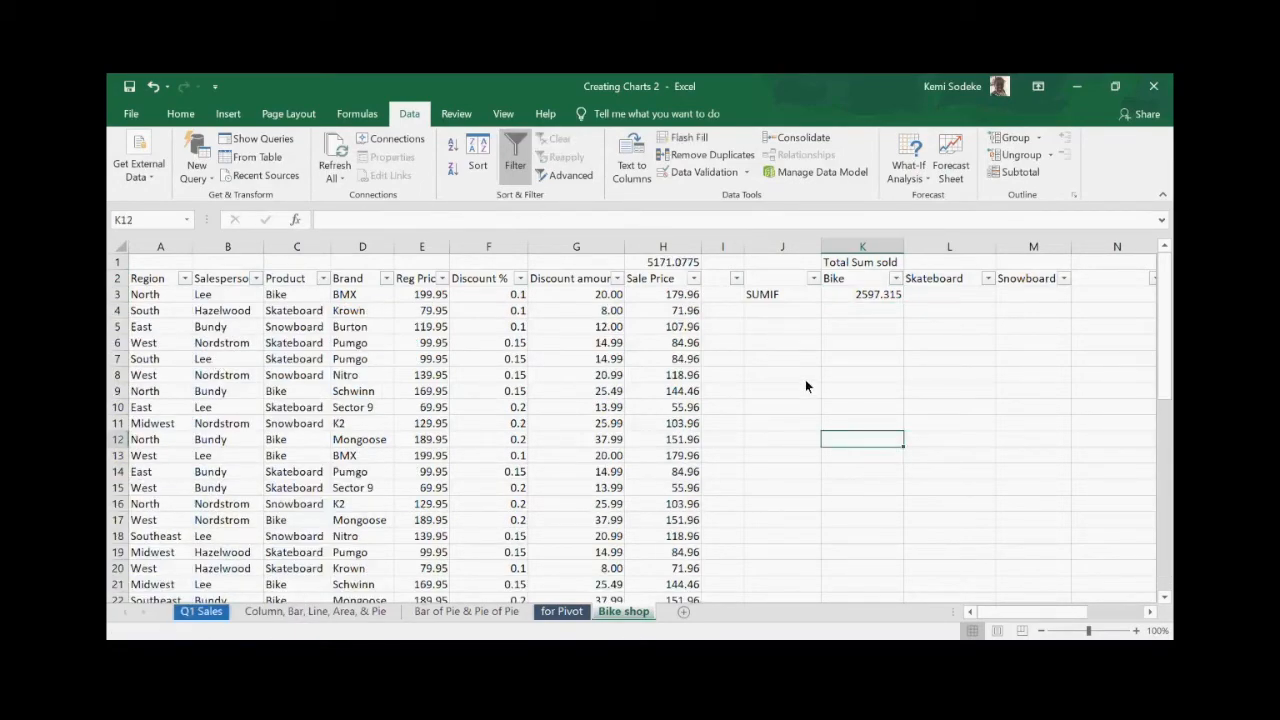
pyautogui.click(777, 311)
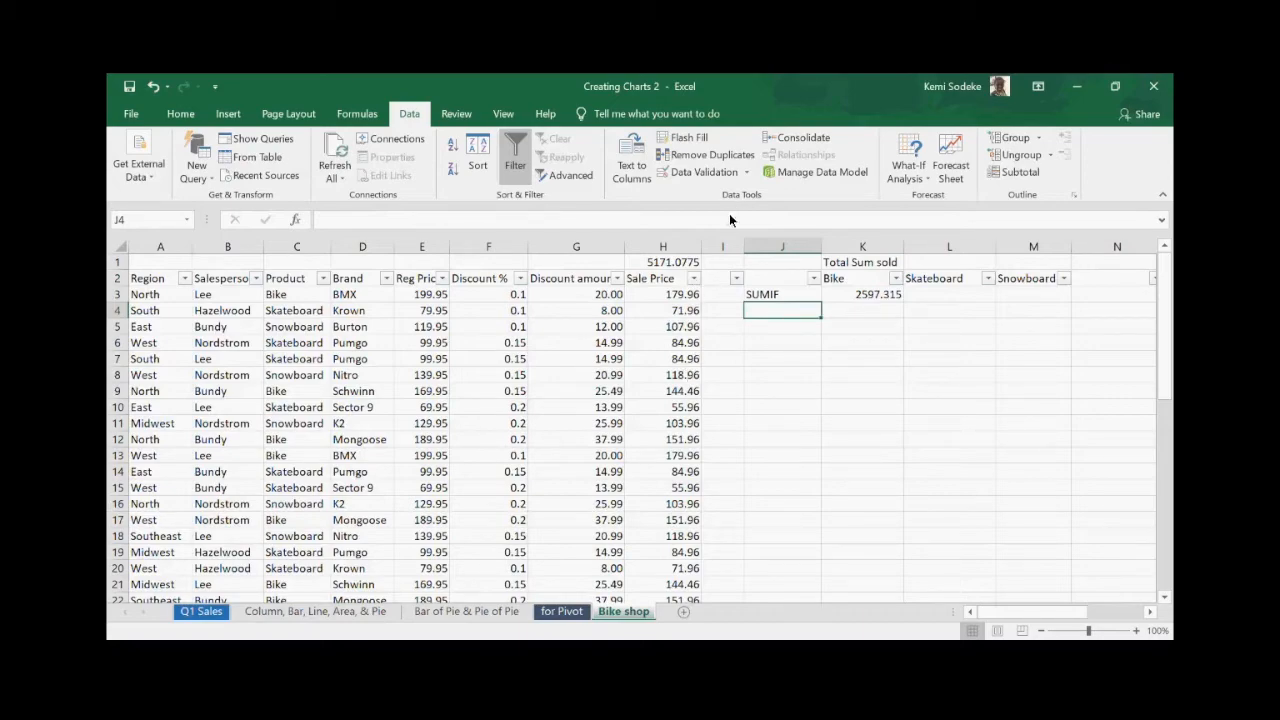
pyautogui.click(660, 261)
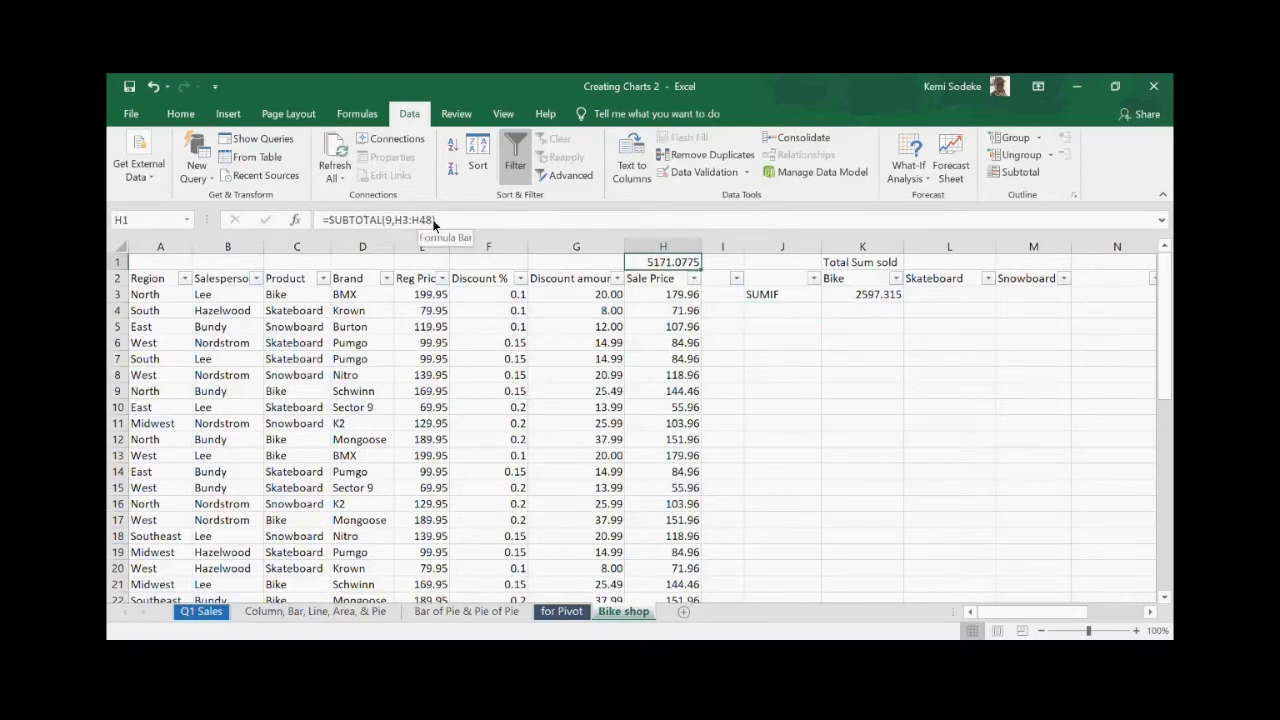
pyautogui.moveTo(437, 221); pyautogui.dragTo(383, 219)
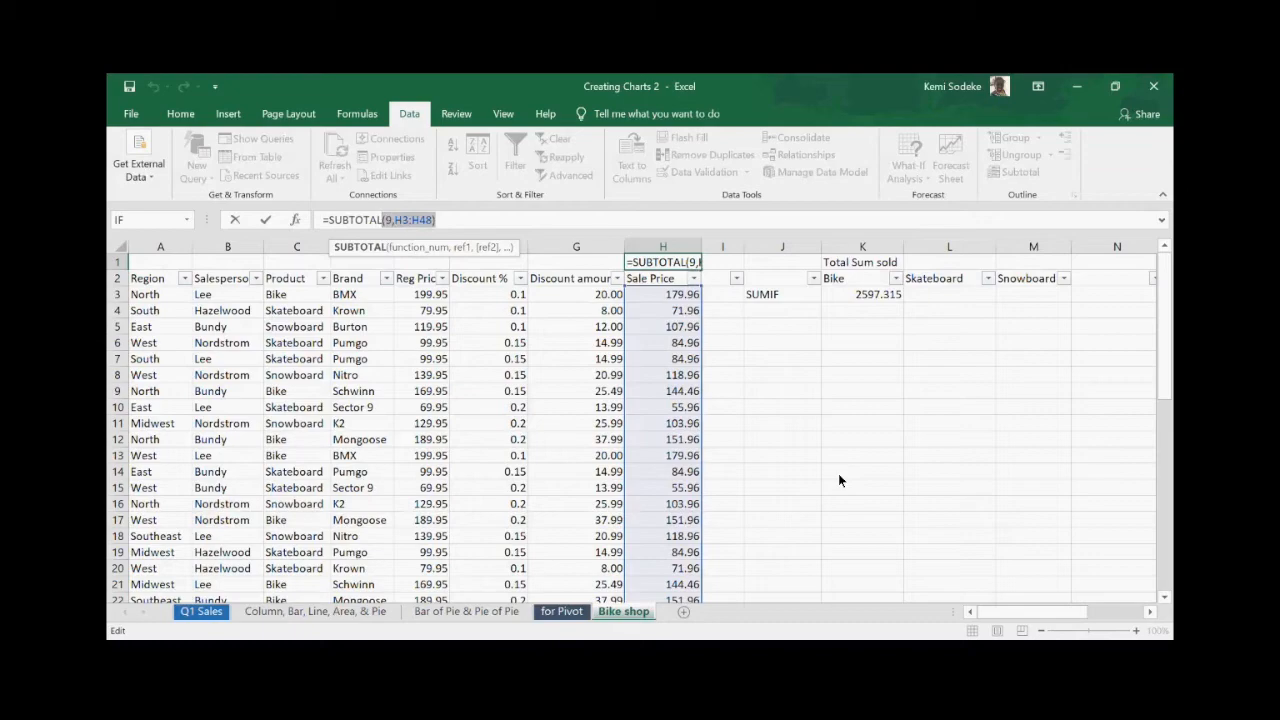
pyautogui.press('BackSpace')
pyautogui.click(757, 378)
pyautogui.click(662, 262)
pyautogui.click(398, 217)
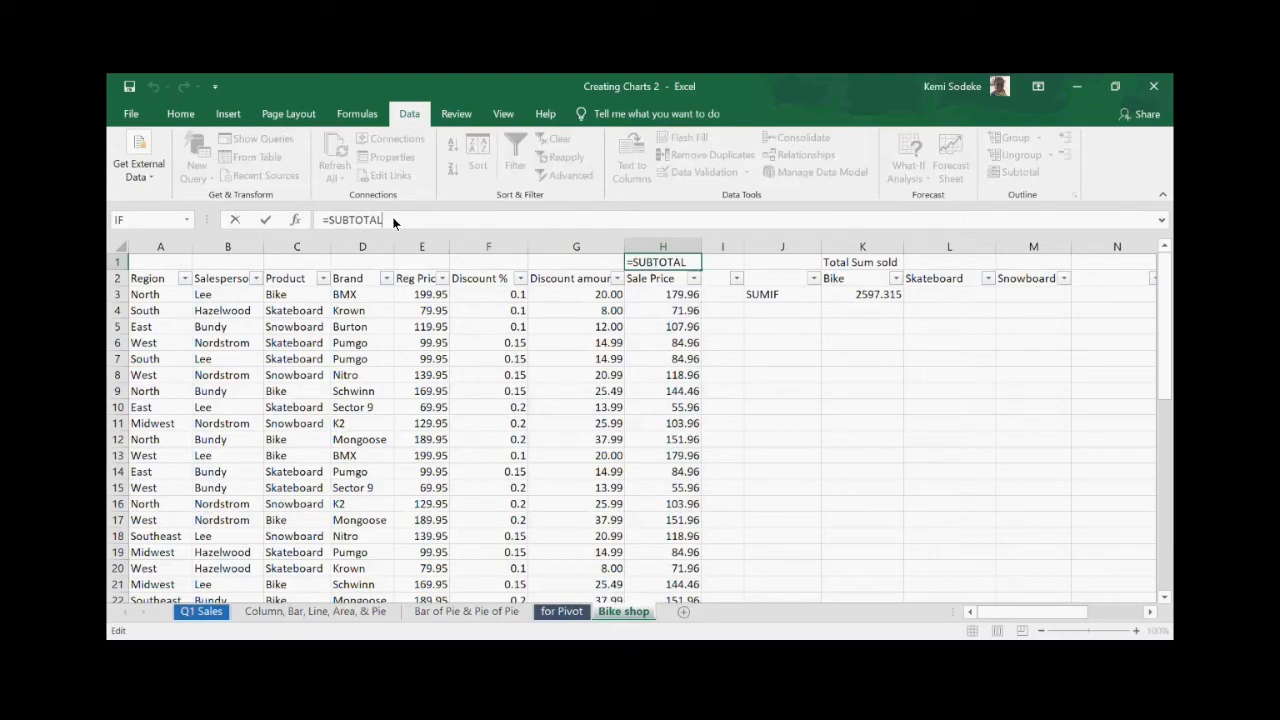
# - Rebuild H1 as =SUBTOTAL(2,H3:H47) using the 2 - COUNT function
pyautogui.write('(')
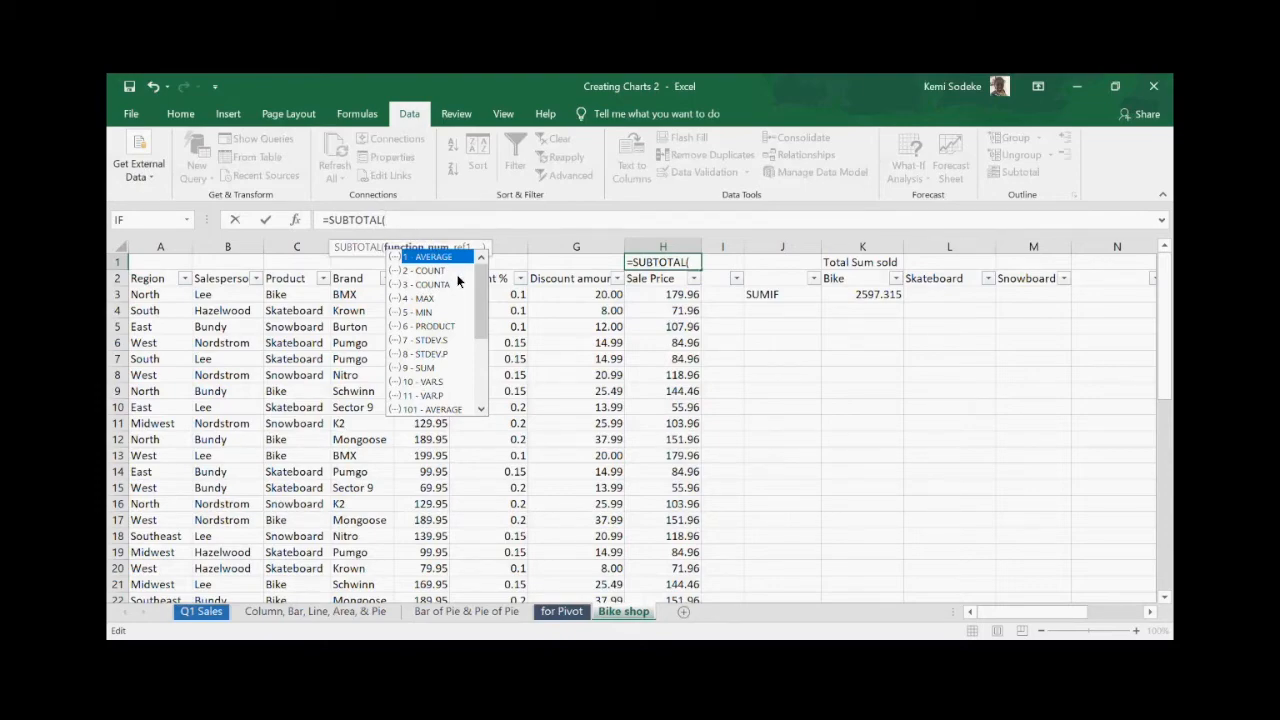
pyautogui.moveTo(480, 287)
pyautogui.mouseDown()
pyautogui.moveTo(479, 353)
pyautogui.moveTo(484, 281)
pyautogui.mouseUp()
pyautogui.doubleClick(430, 271)
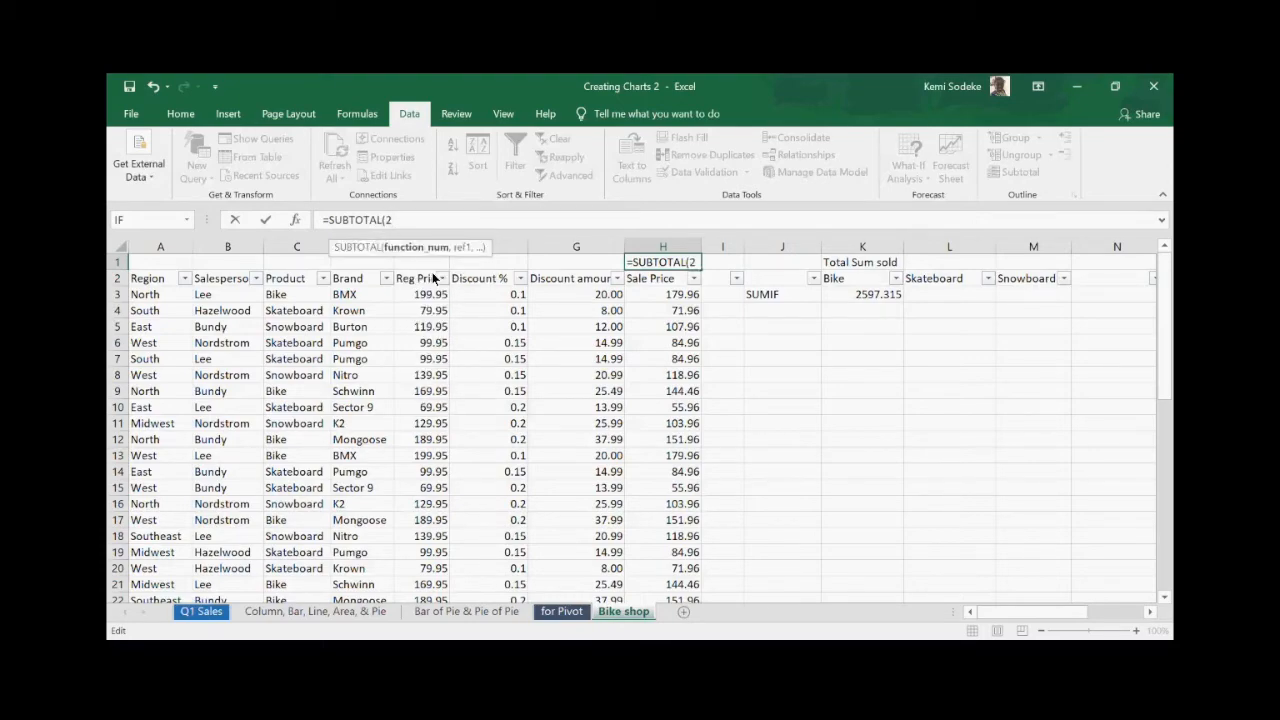
pyautogui.write(',')
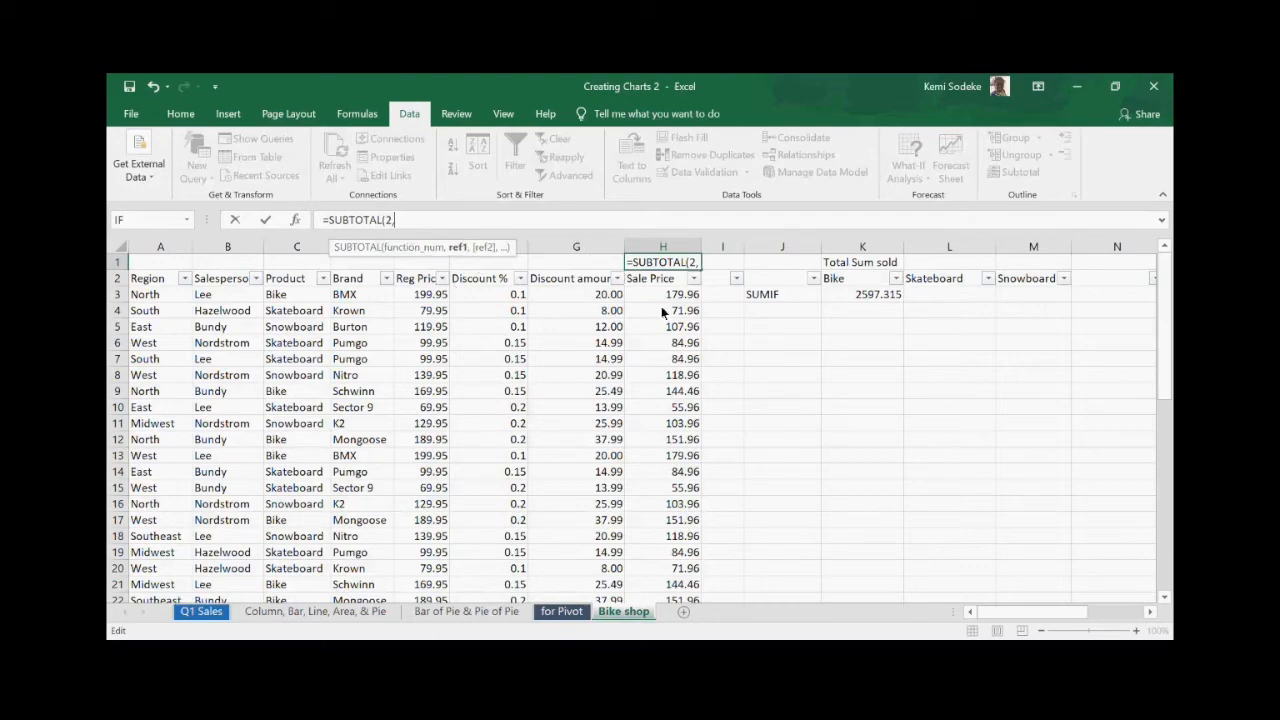
pyautogui.moveTo(680, 295); pyautogui.dragTo(668, 575)
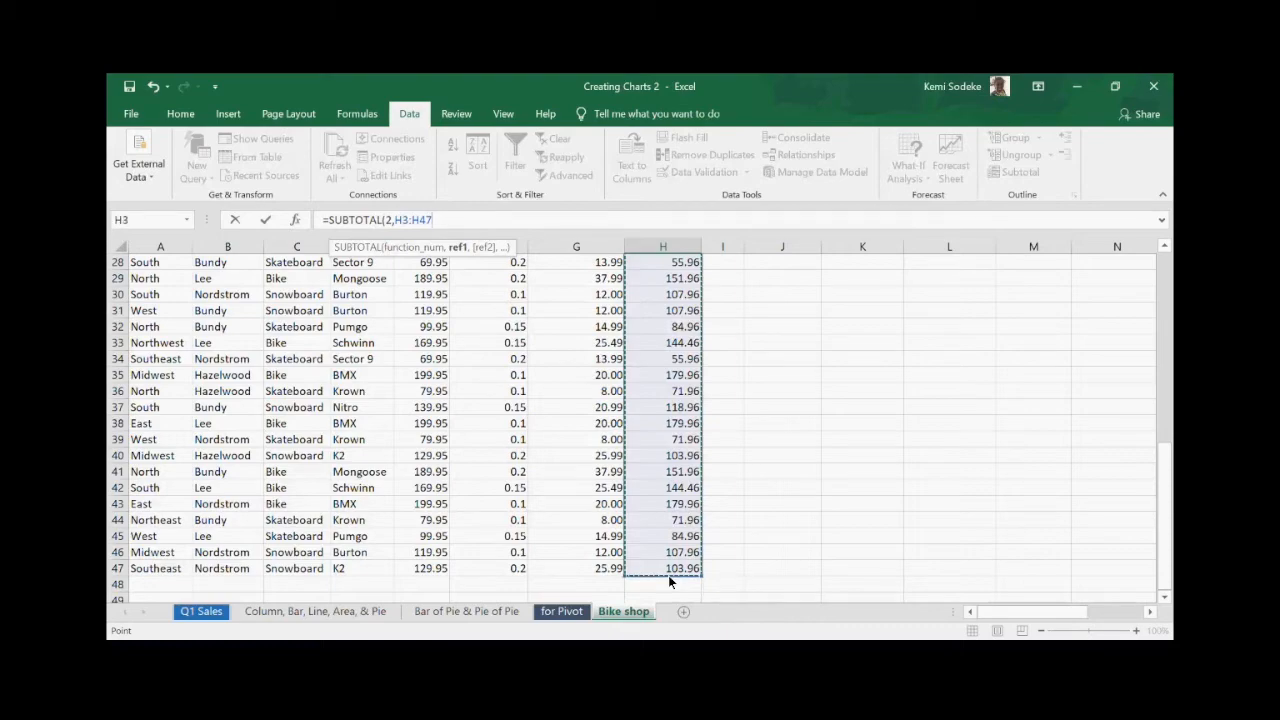
pyautogui.write(')')
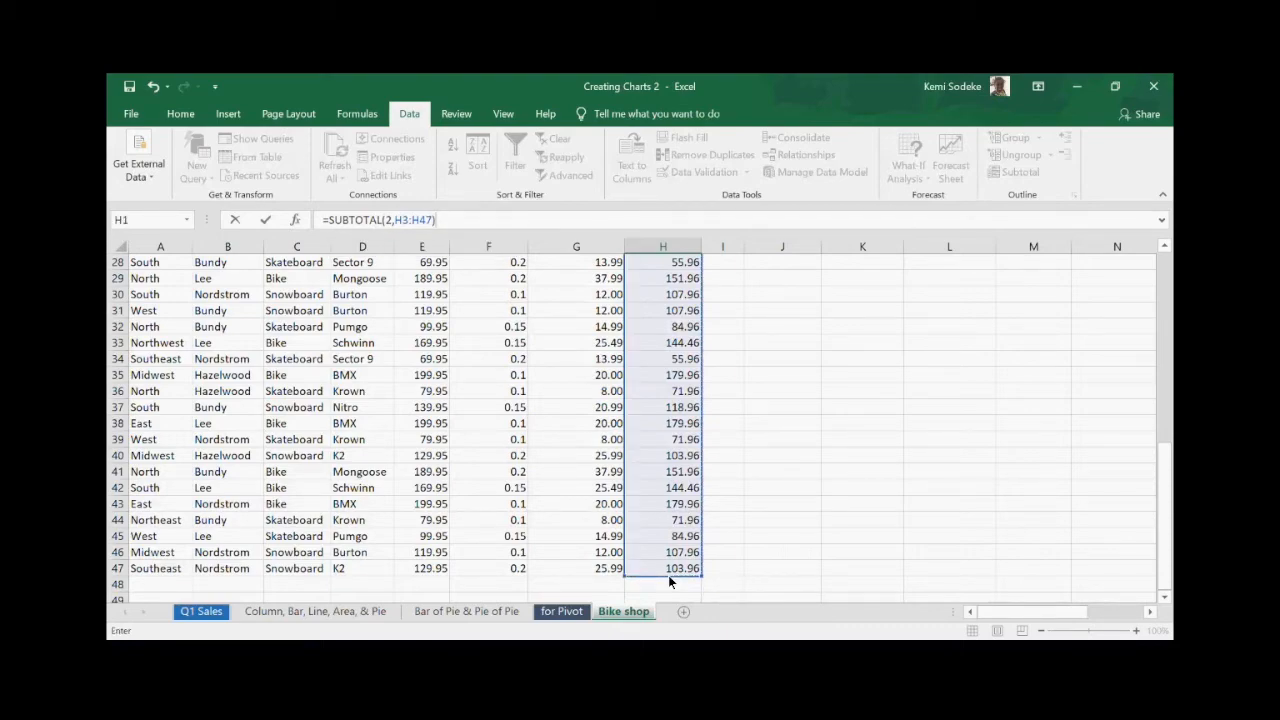
pyautogui.press('Return')
# - Change H1's function number to 9, making =SUBTOTAL(9,H3:H47) return 5171.0775
pyautogui.scroll(1, 728, 474)
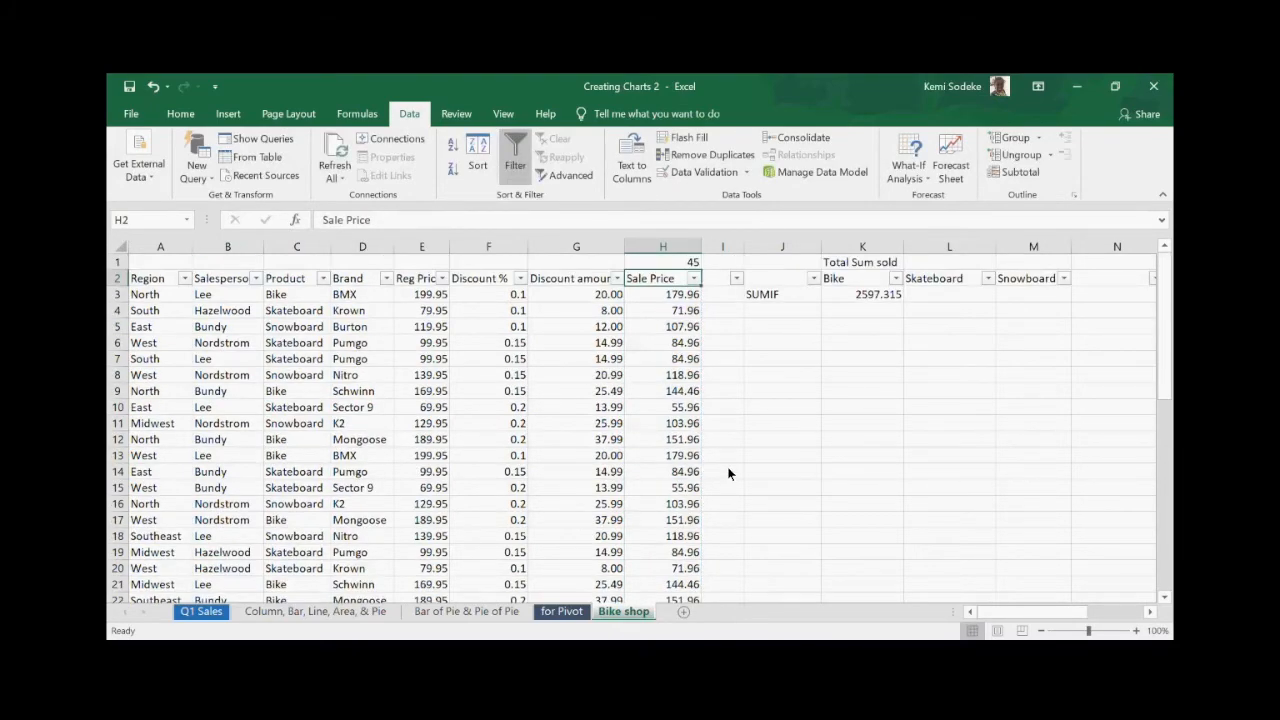
pyautogui.press('Up')
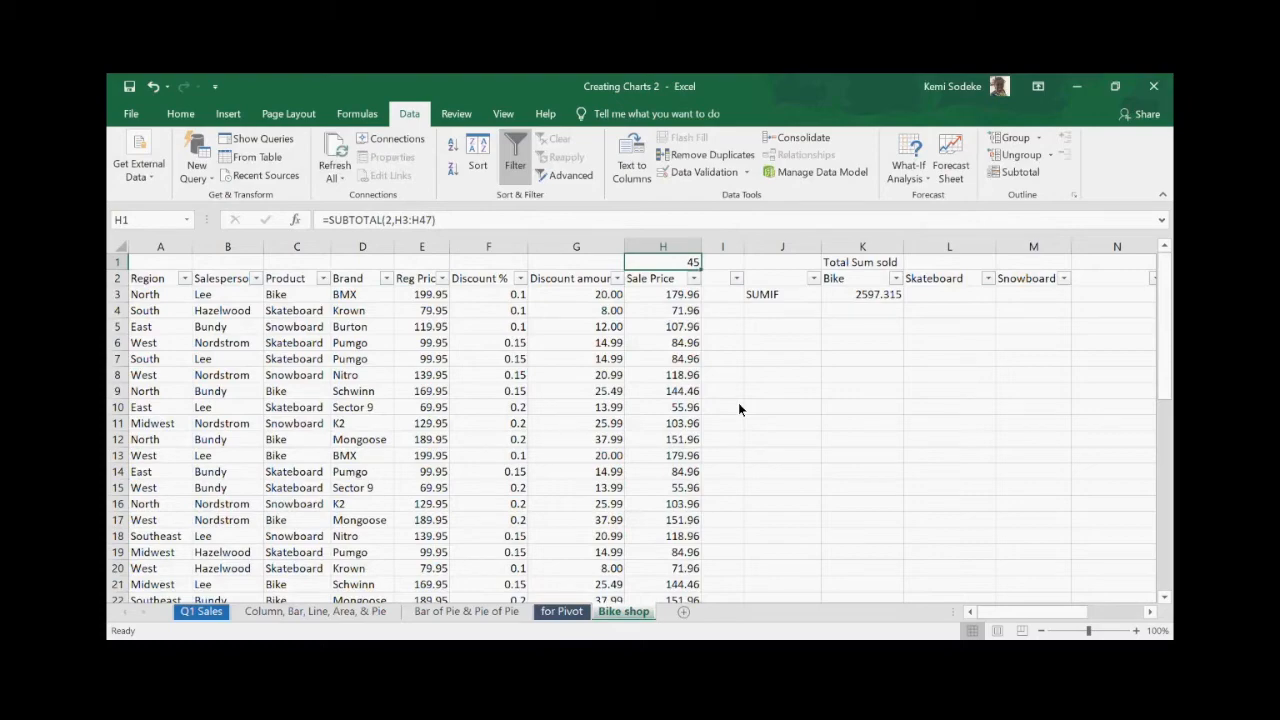
pyautogui.click(391, 219)
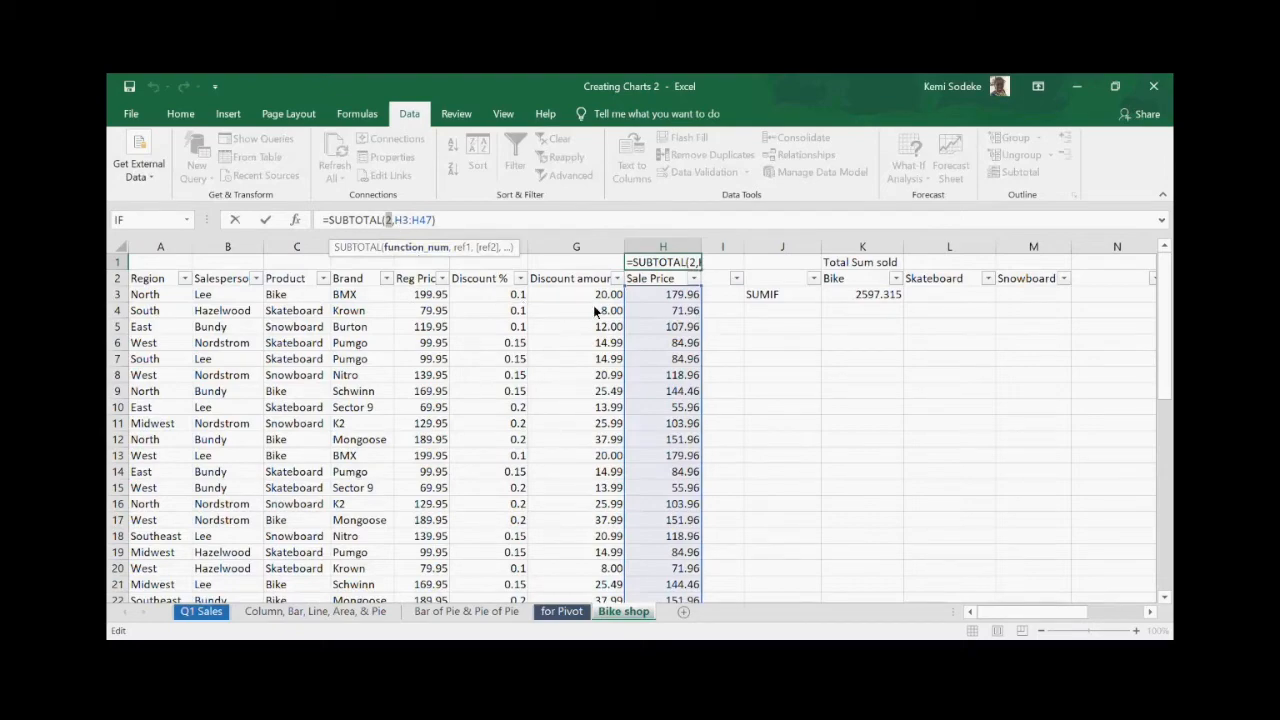
pyautogui.write('9')
pyautogui.press('Return')
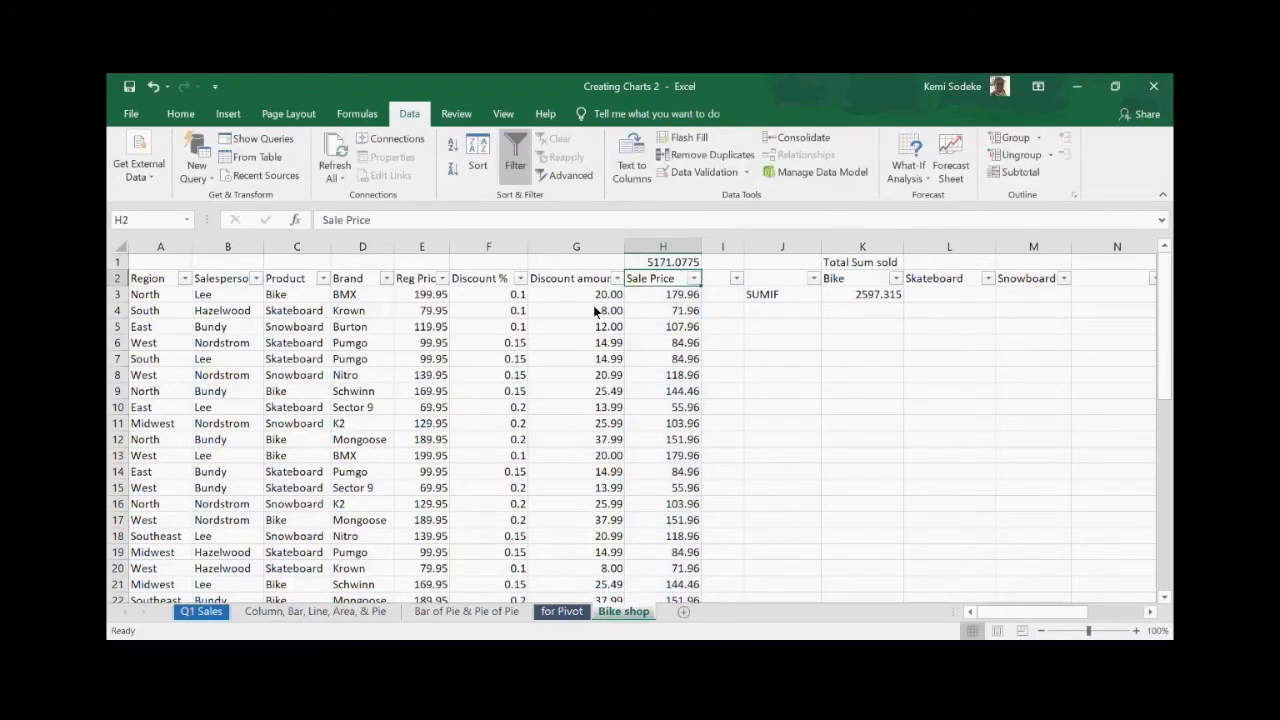
pyautogui.click(675, 264)
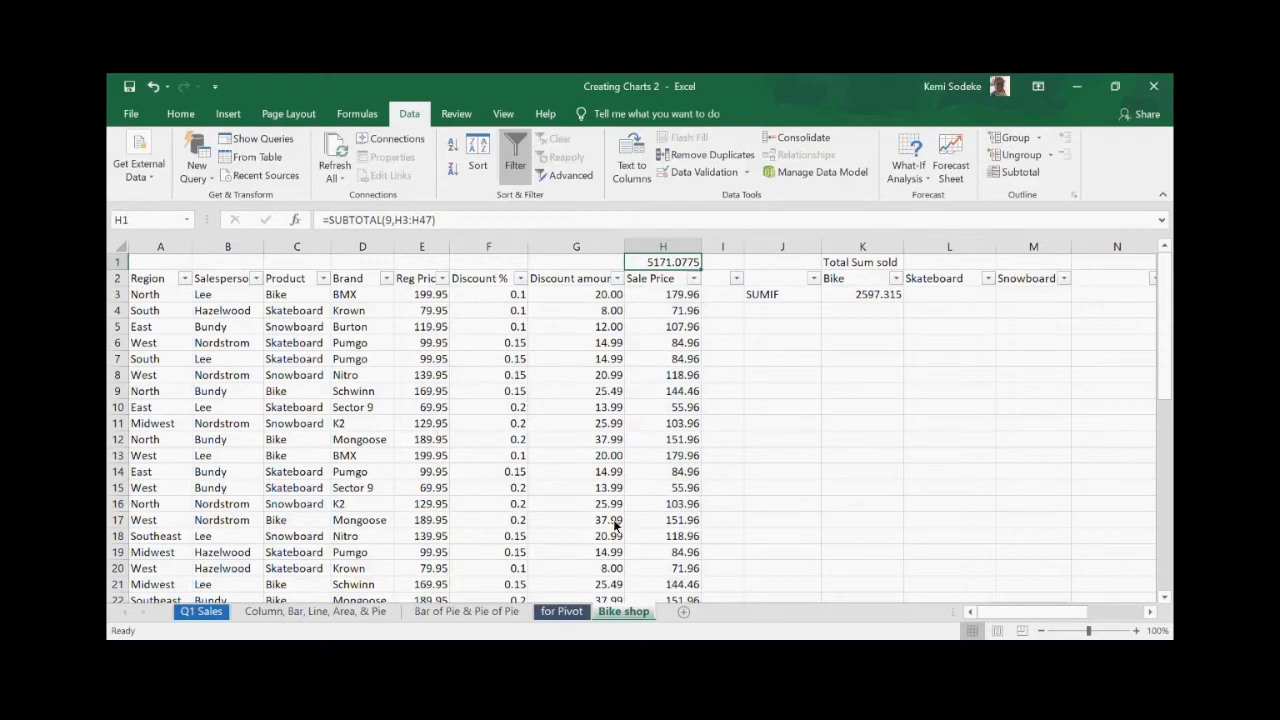
pyautogui.scroll(-2, 652, 517)
pyautogui.scroll(2, 652, 517)
# - Widen column I and enter =SUM(H3:H47) in I1
pyautogui.moveTo(744, 247); pyautogui.dragTo(788, 252)
pyautogui.click(740, 264)
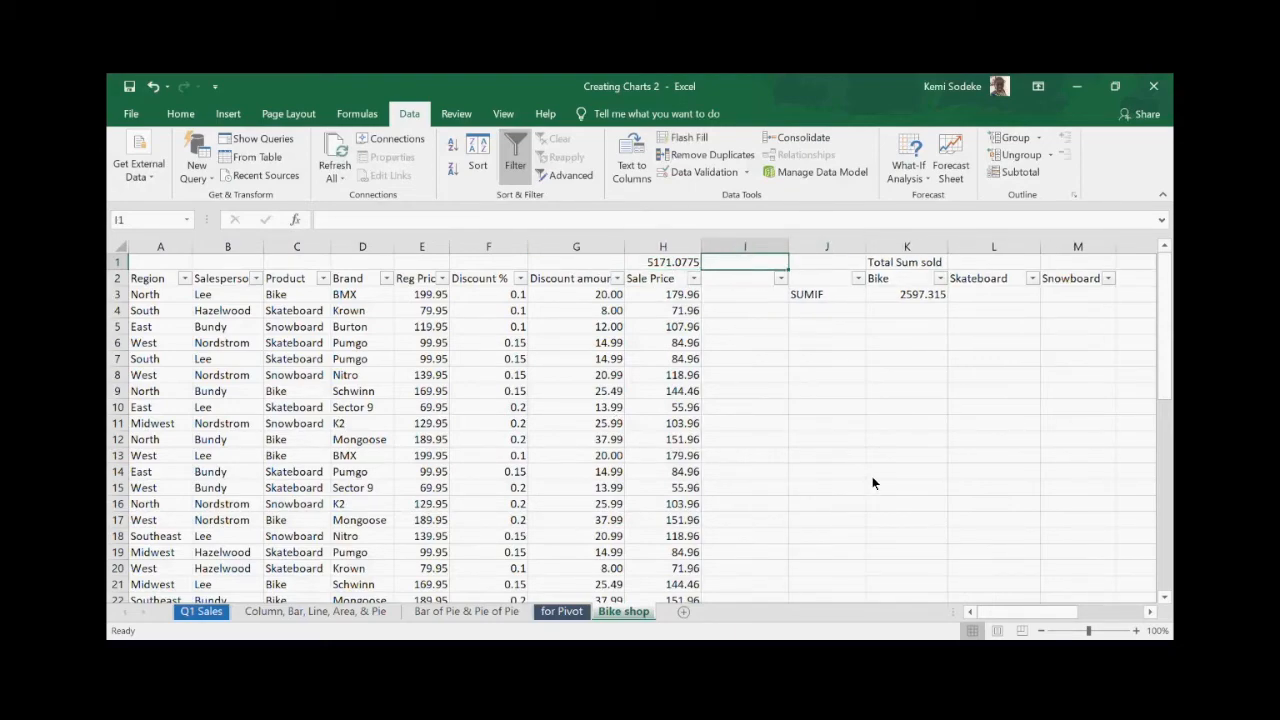
pyautogui.write('=sum')
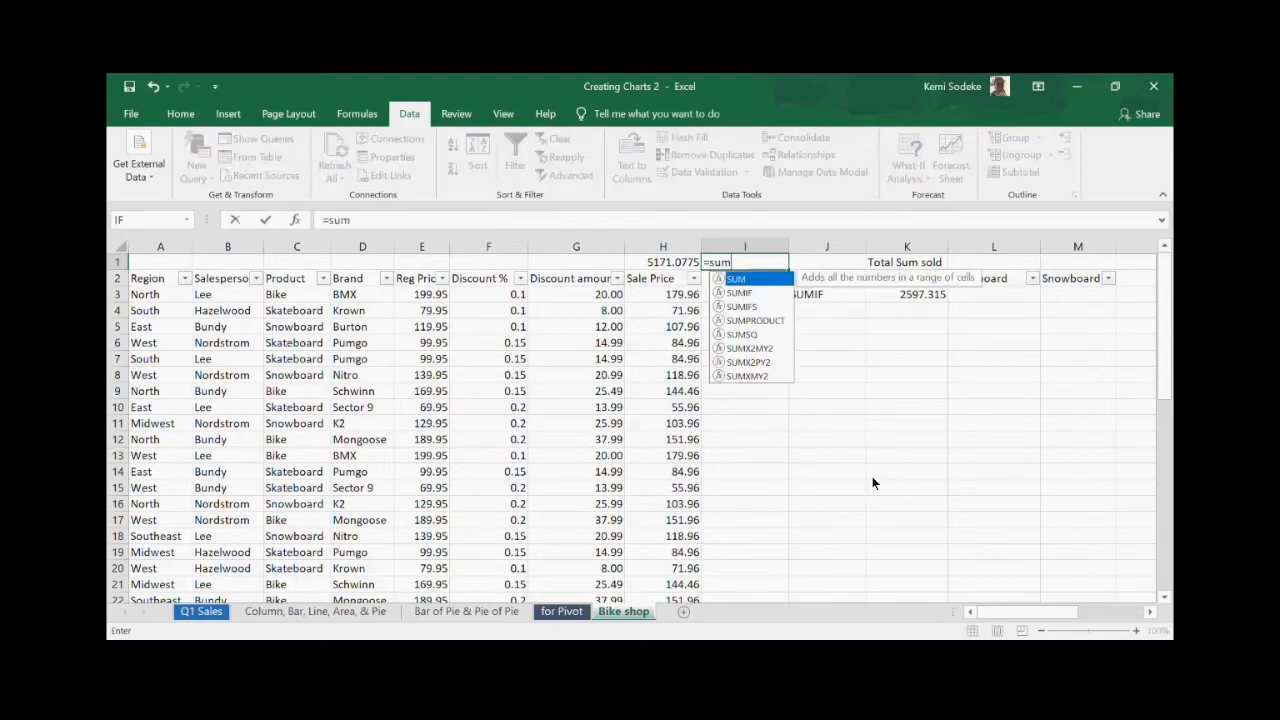
pyautogui.write('(')
pyautogui.moveTo(686, 294); pyautogui.dragTo(678, 569)
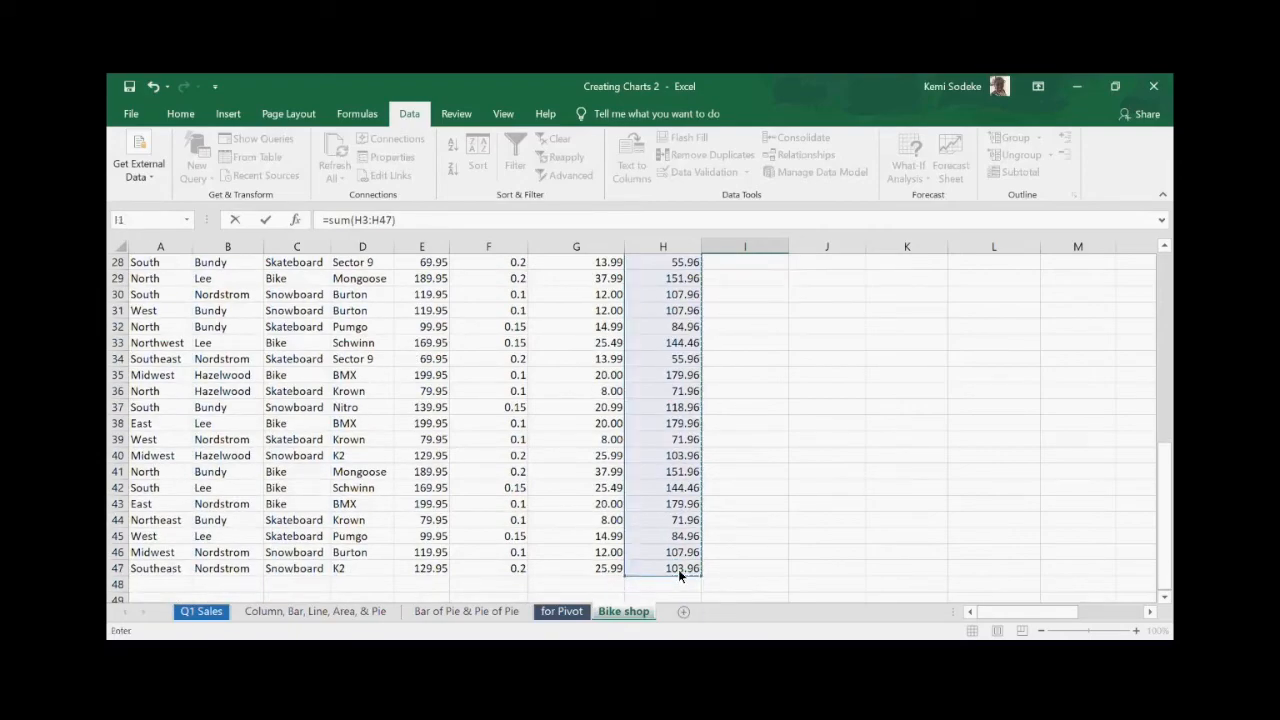
pyautogui.press('Return')
pyautogui.scroll(1, 729, 394)
pyautogui.click(752, 261)
# - Fill H1 yellow and I1 light green
pyautogui.click(663, 262)
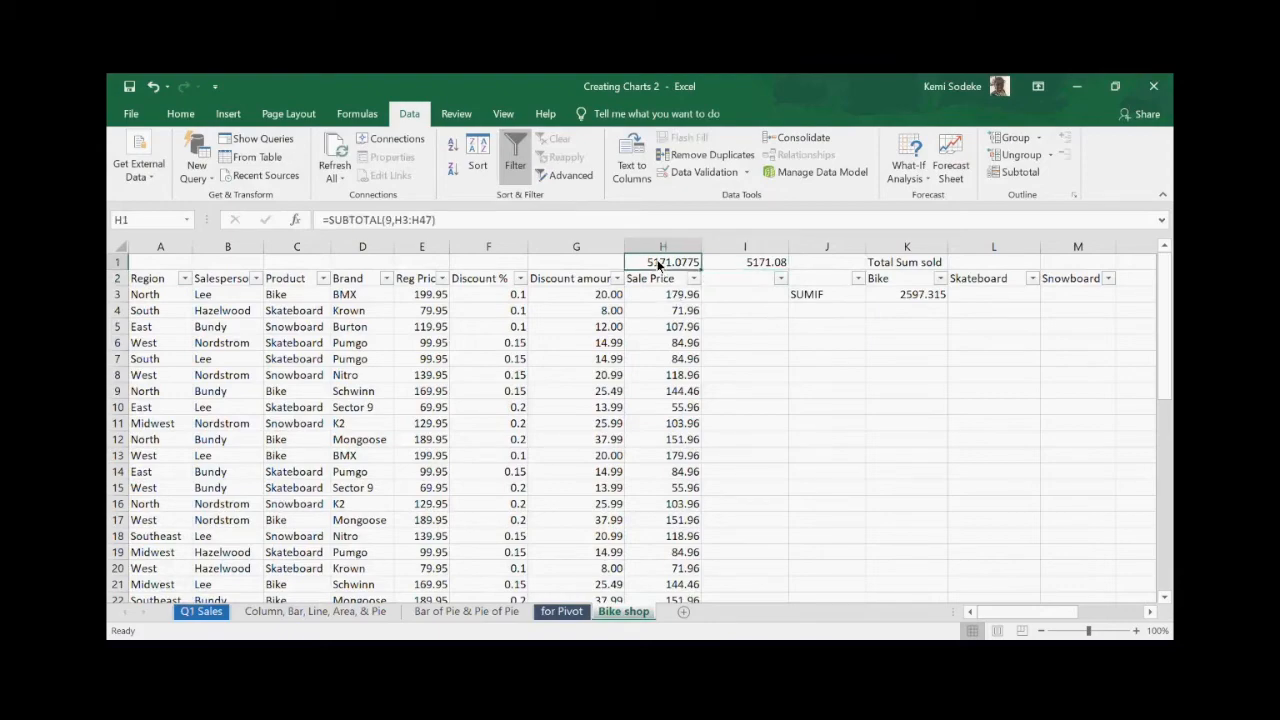
pyautogui.click(180, 114)
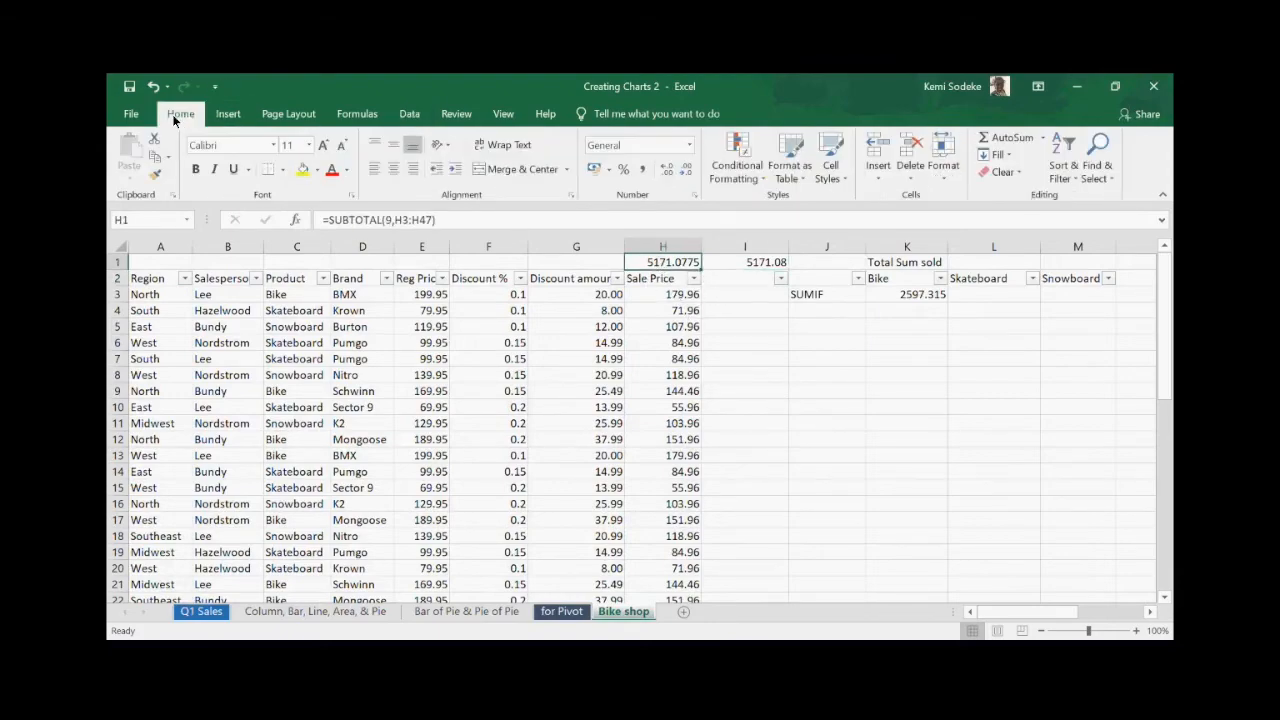
pyautogui.click(303, 170)
pyautogui.click(762, 263)
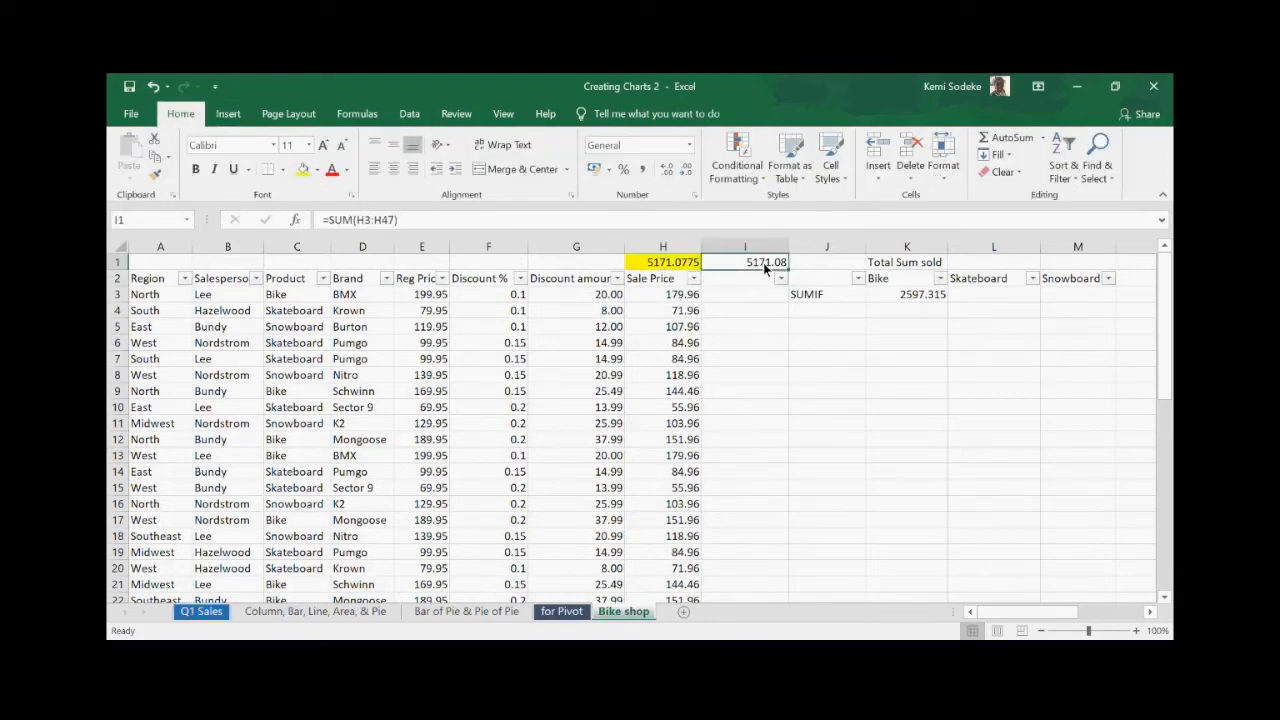
pyautogui.click(346, 170)
pyautogui.click(415, 241)
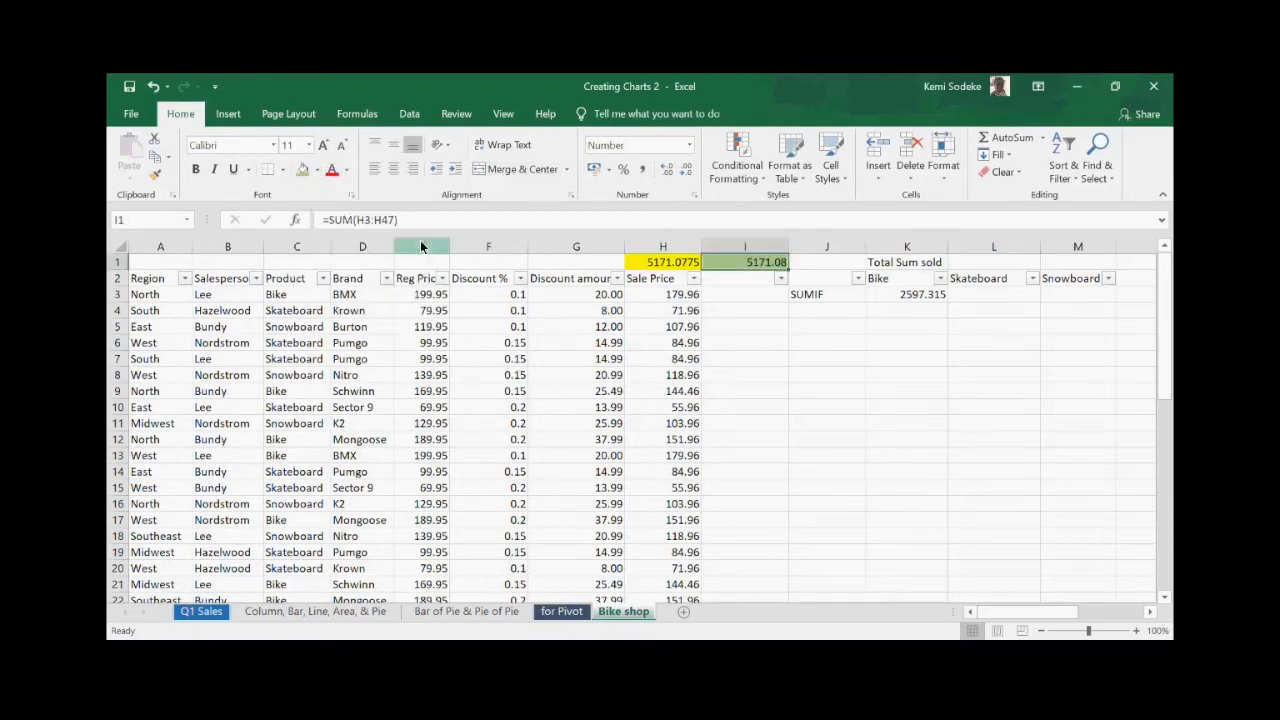
pyautogui.click(728, 393)
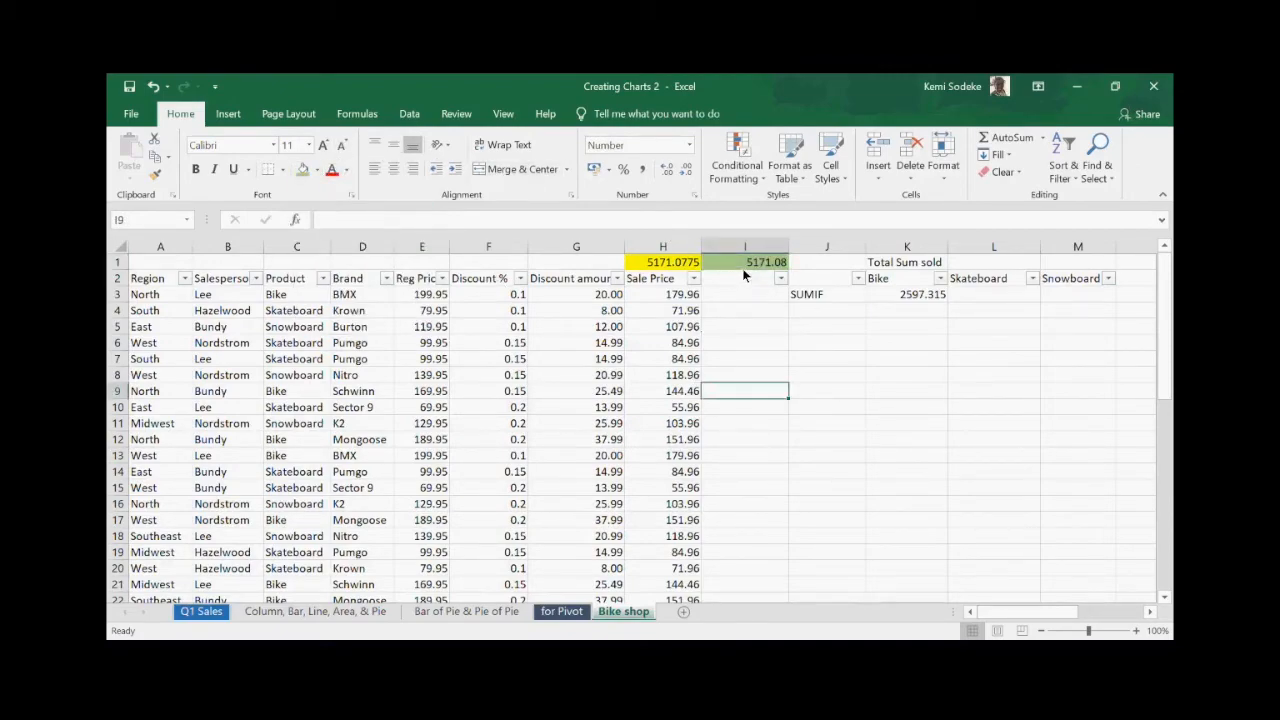
pyautogui.click(669, 265)
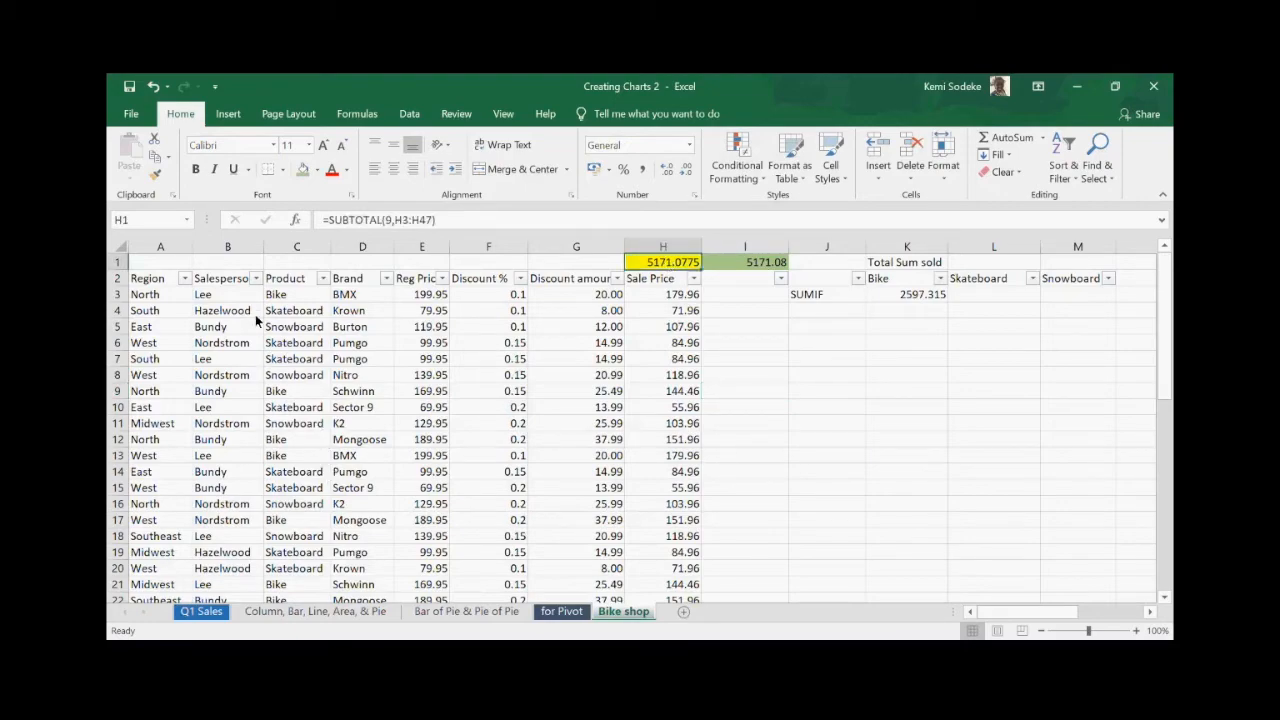
pyautogui.click(185, 278)
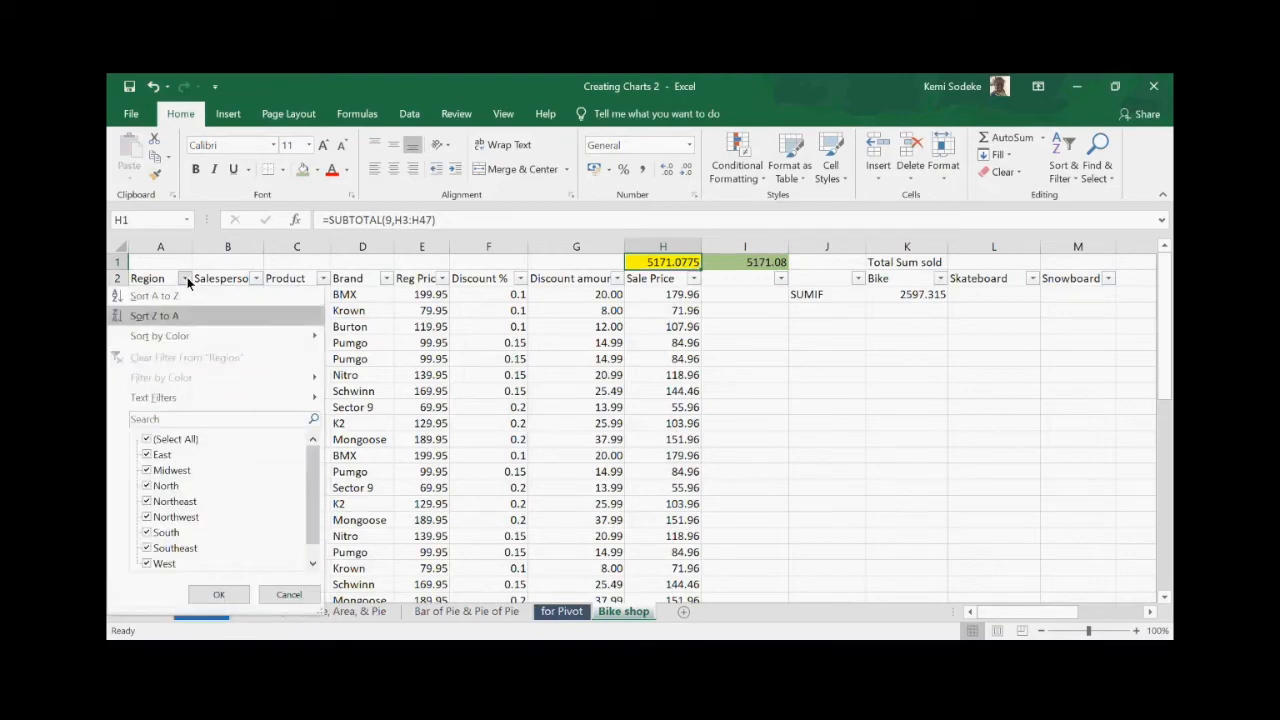
pyautogui.click(148, 439)
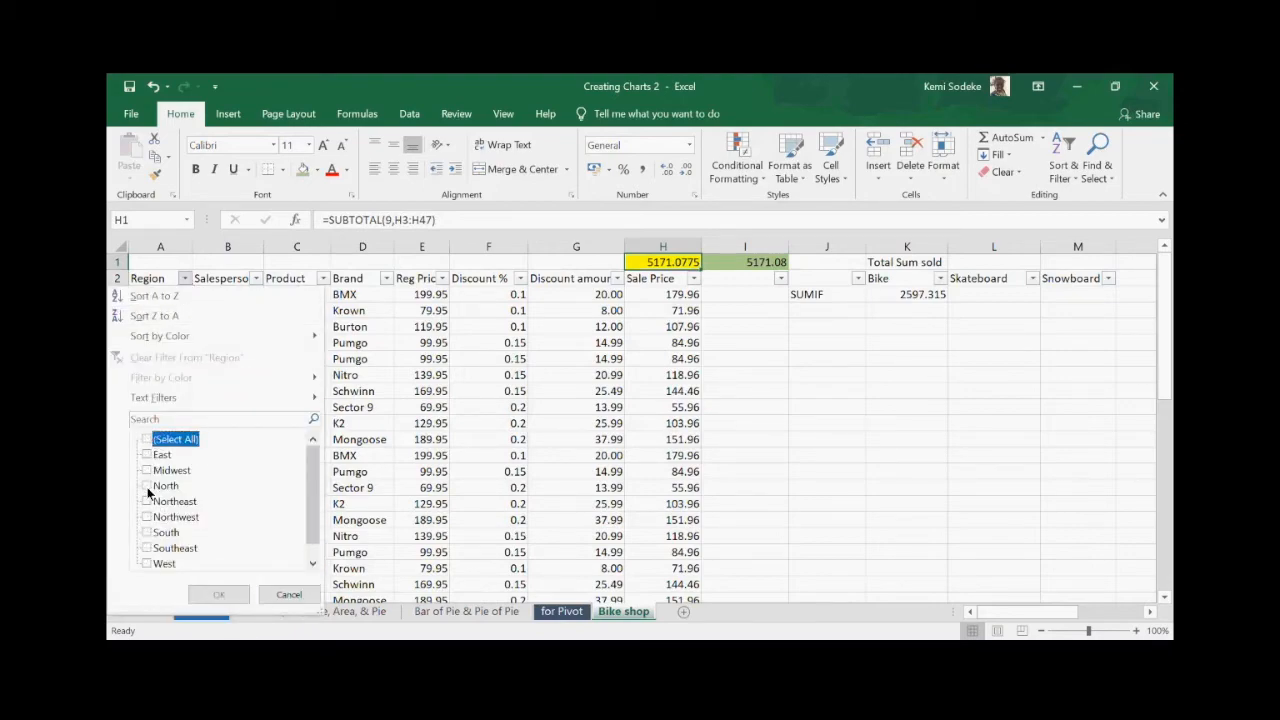
pyautogui.click(147, 486)
pyautogui.click(218, 595)
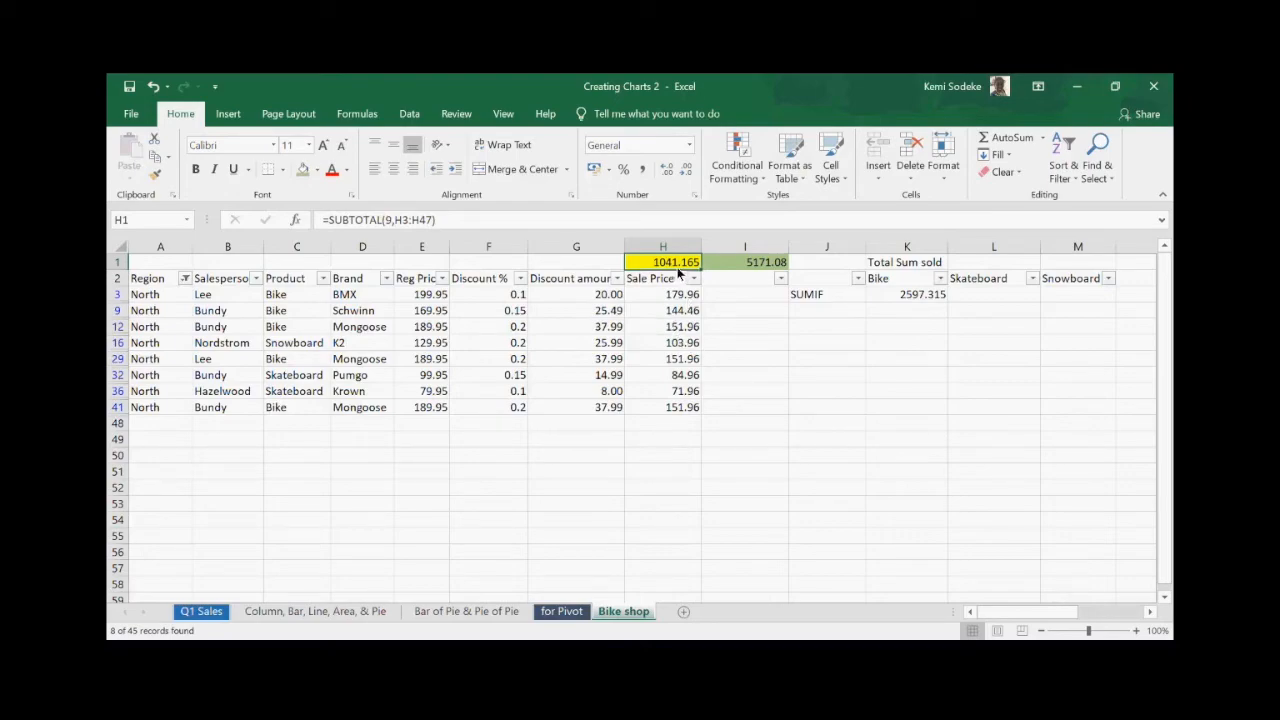
pyautogui.click(751, 263)
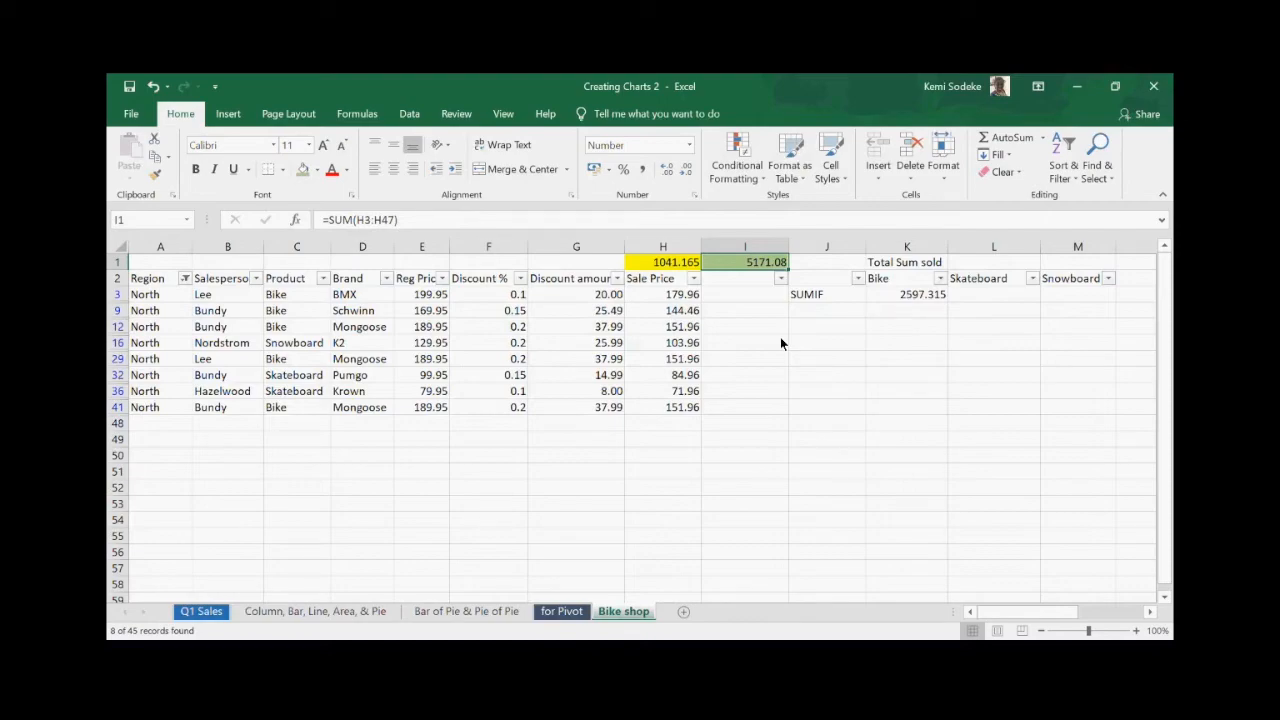
pyautogui.click(664, 263)
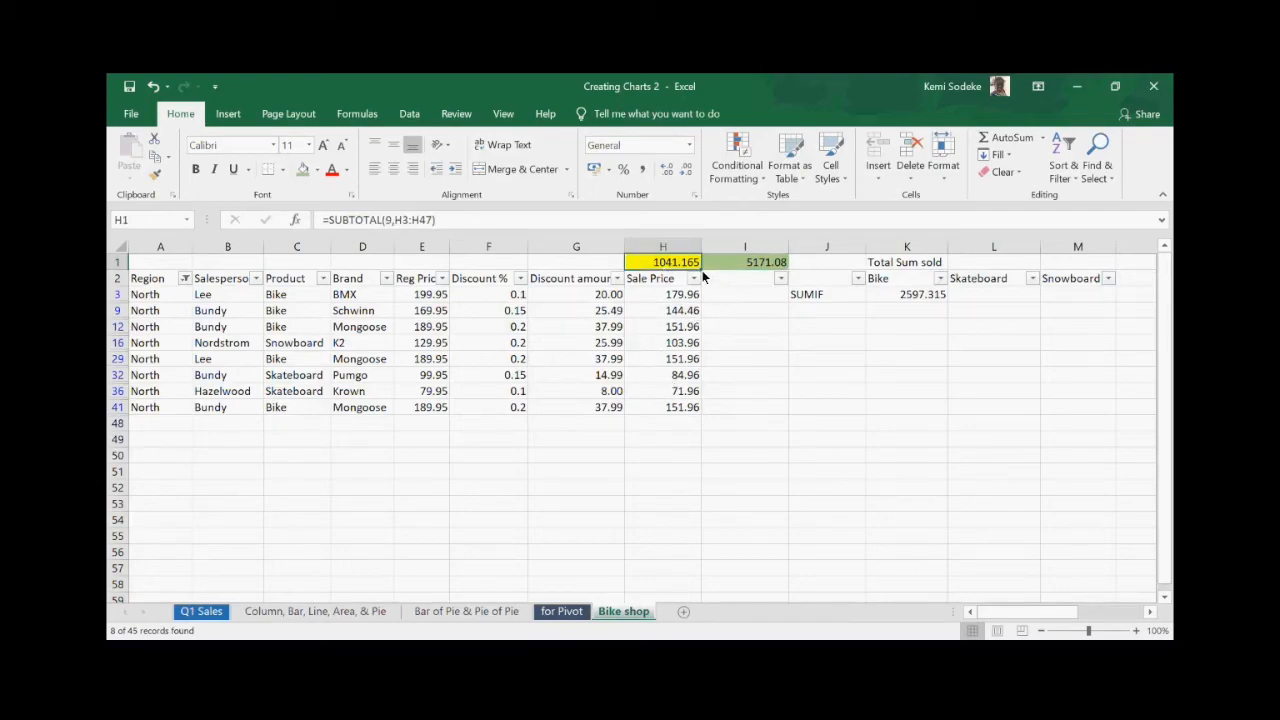
pyautogui.click(750, 263)
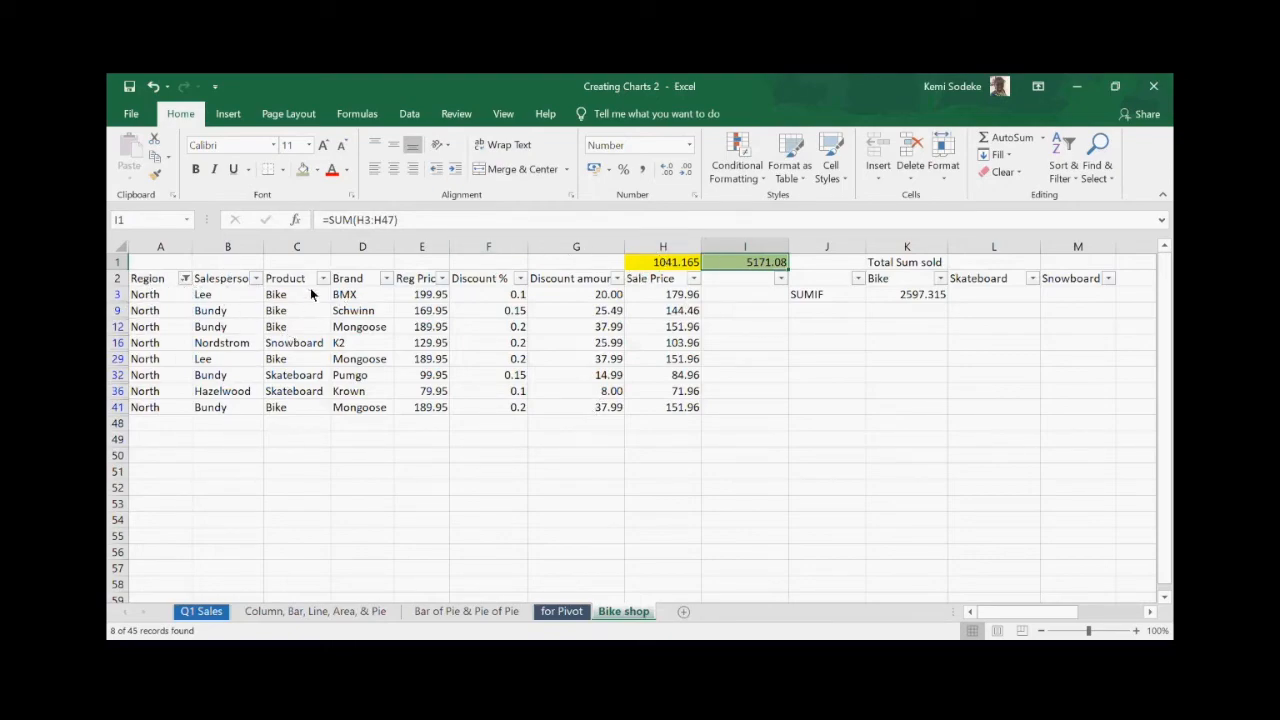
pyautogui.click(667, 265)
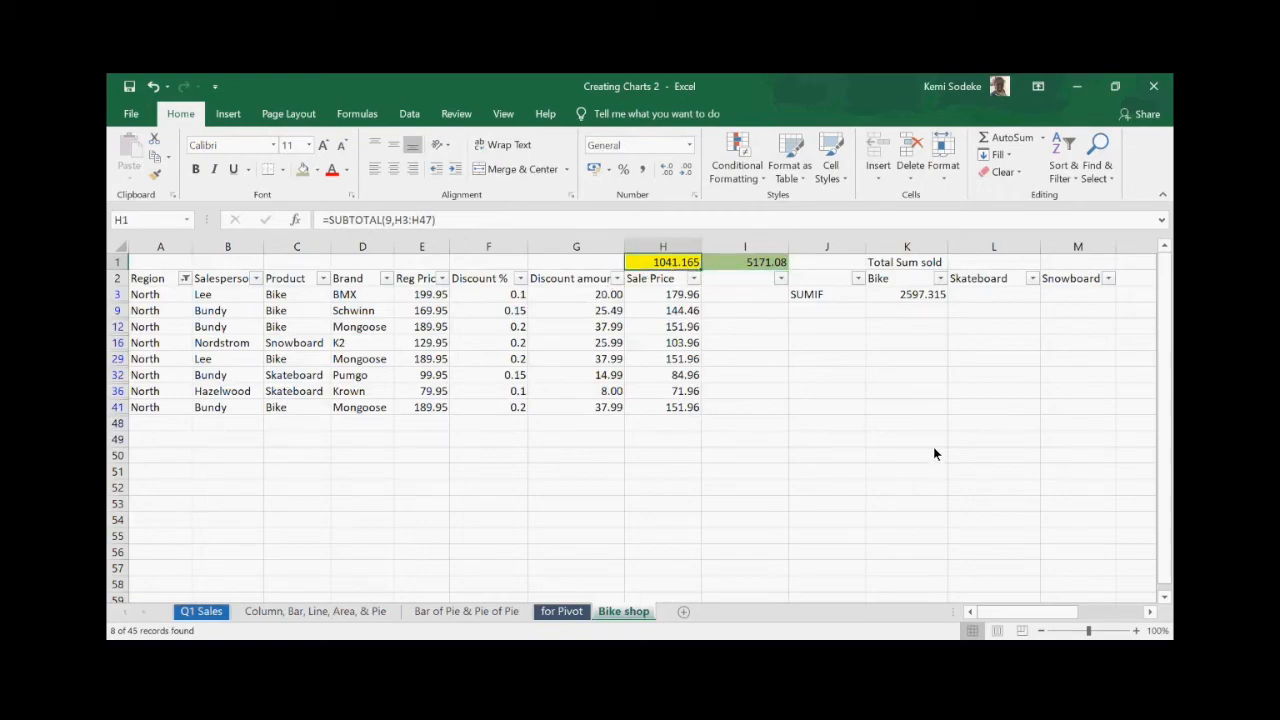
# - Copy H1's subtotal formula into C1 and change its function number to 2
pyautogui.hotkey('ctrl', 'c')
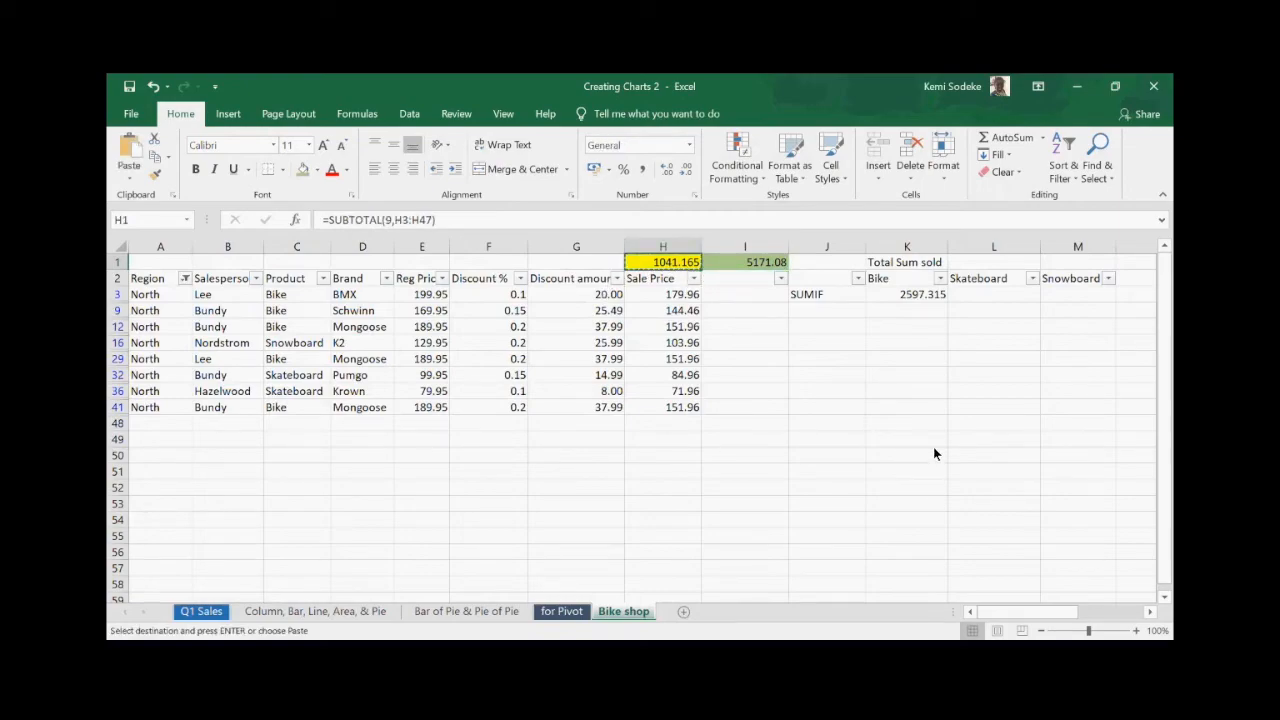
pyautogui.click(296, 262)
pyautogui.press('Return')
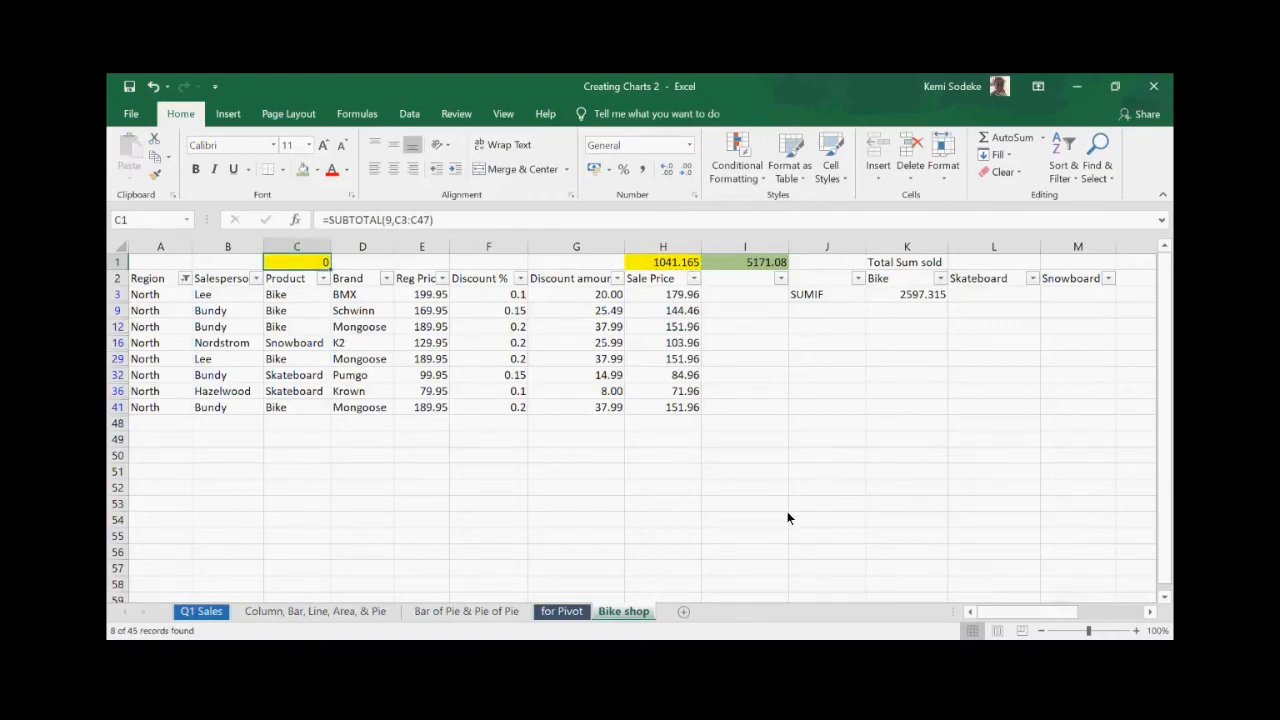
pyautogui.click(387, 220)
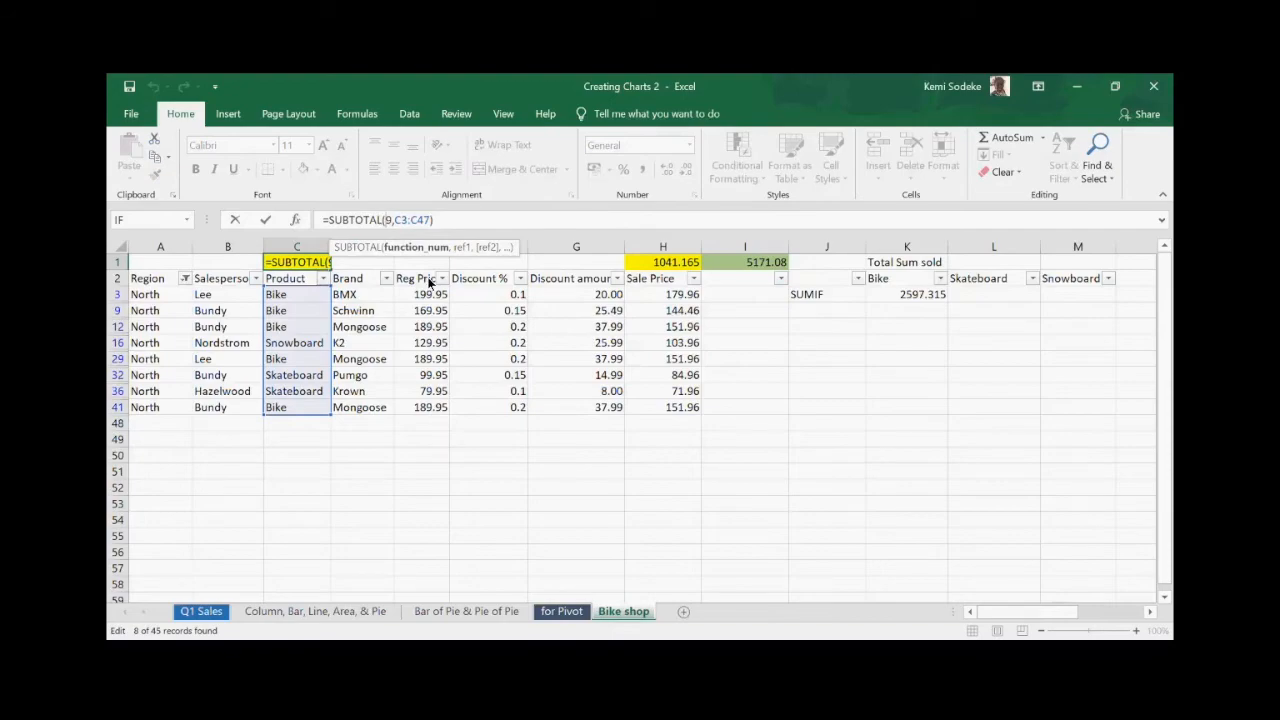
pyautogui.press('BackSpace')
pyautogui.write('2')
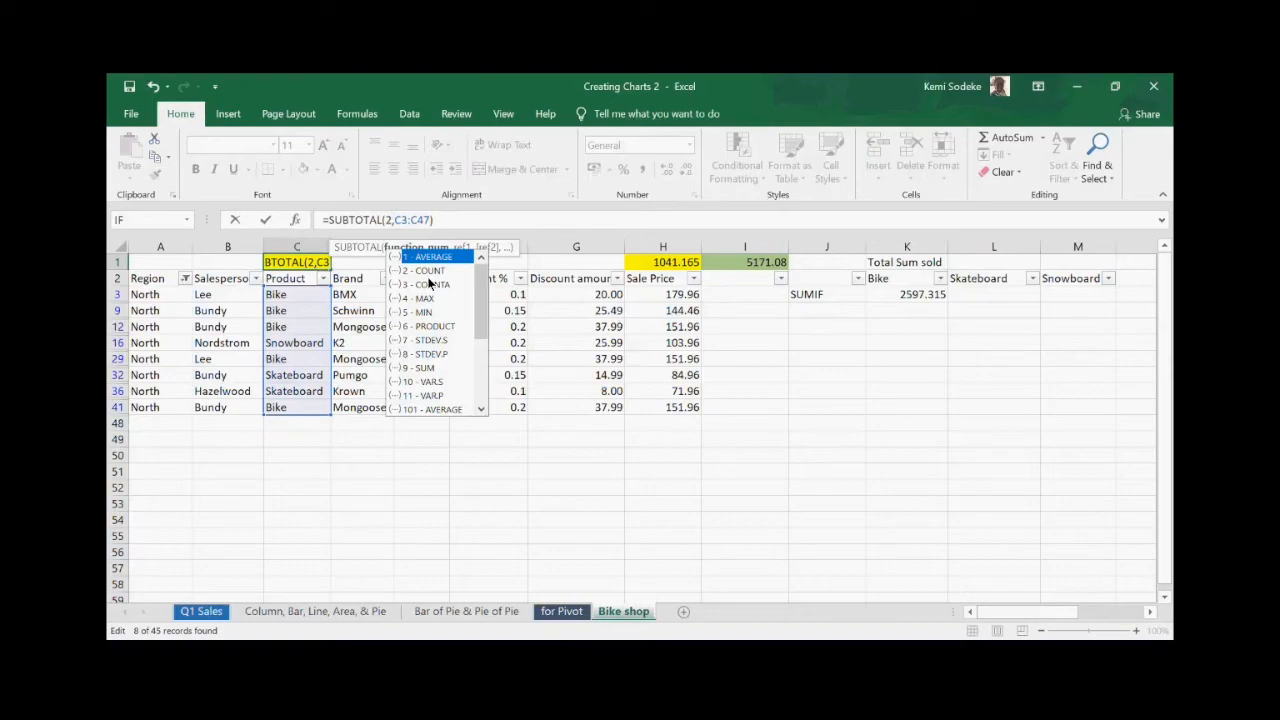
pyautogui.press('Return')
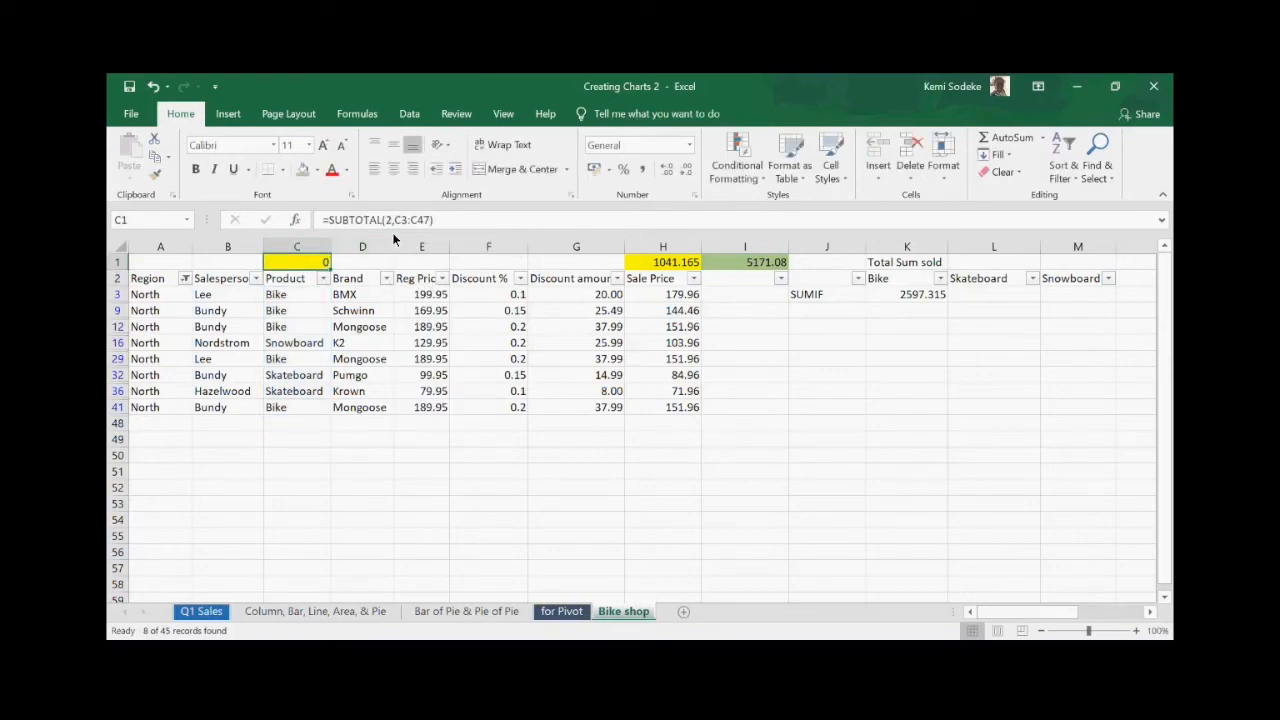
# - Rewrite C1 as =SUBTOTAL(3,C3:C41) to count the visible Product entries
pyautogui.click(446, 219)
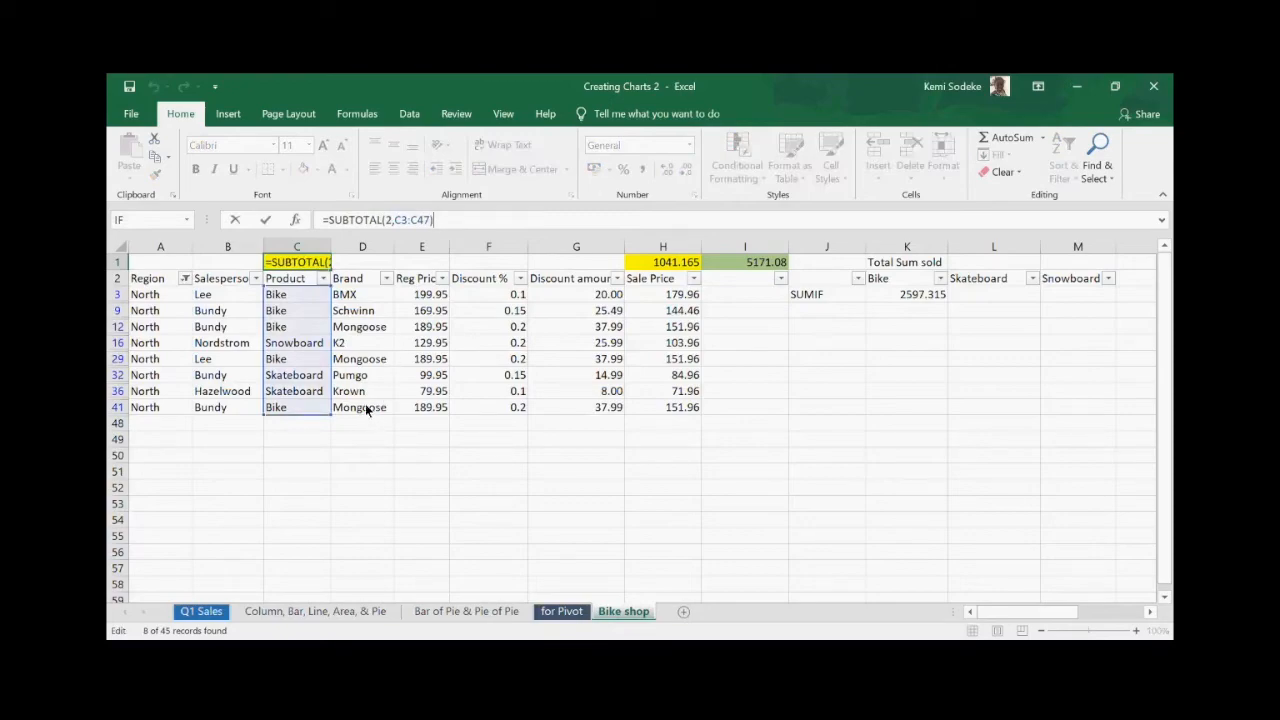
pyautogui.click(348, 375)
pyautogui.click(318, 262)
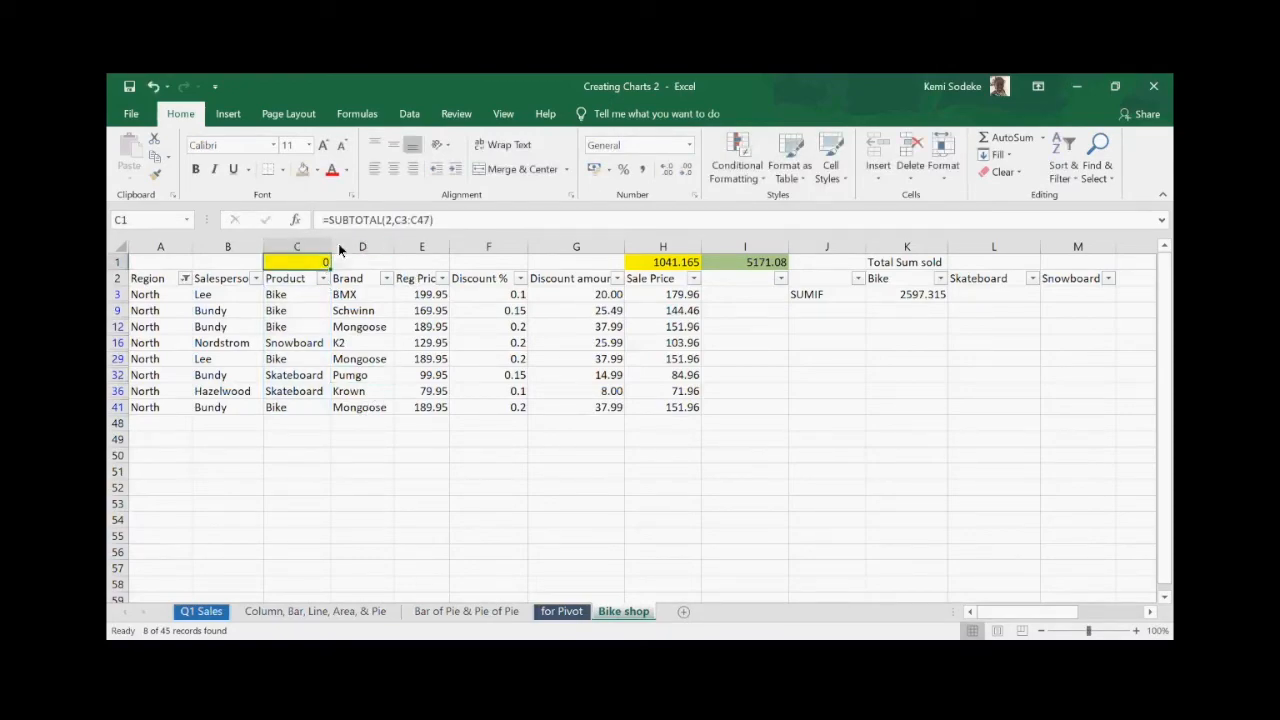
pyautogui.click(666, 170)
pyautogui.click(666, 170)
pyautogui.click(666, 170)
pyautogui.click(383, 316)
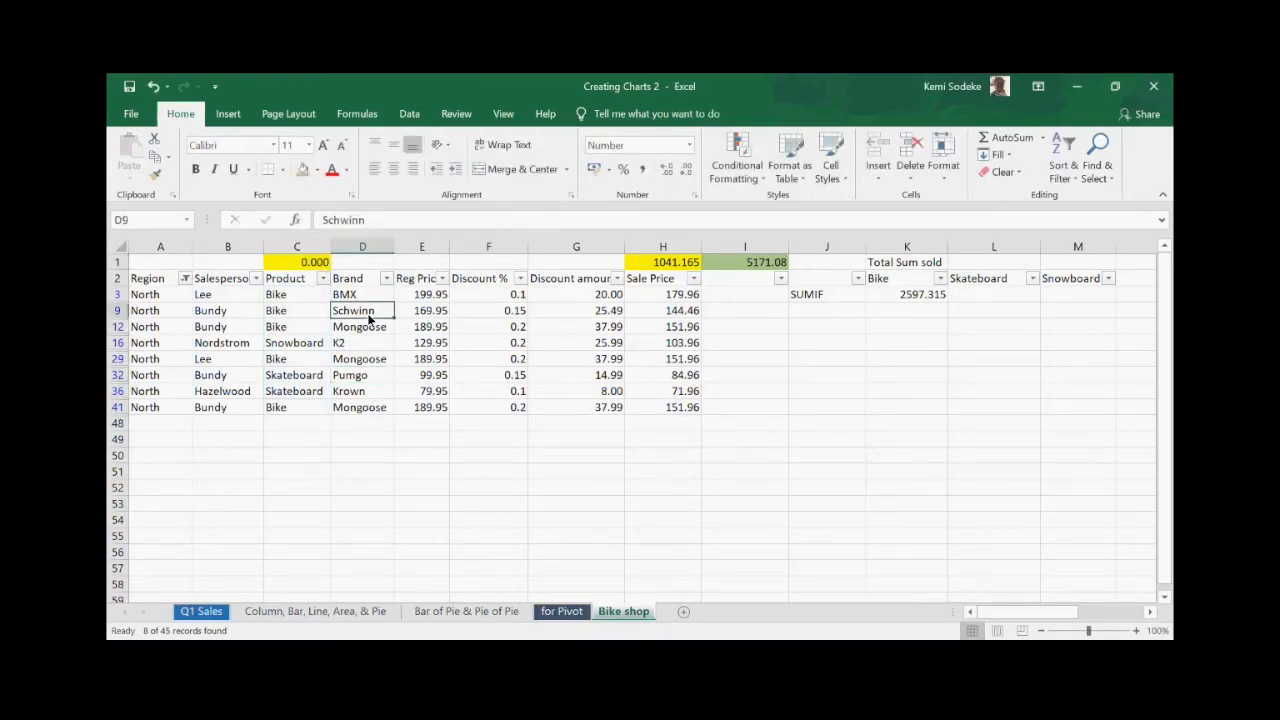
pyautogui.click(310, 265)
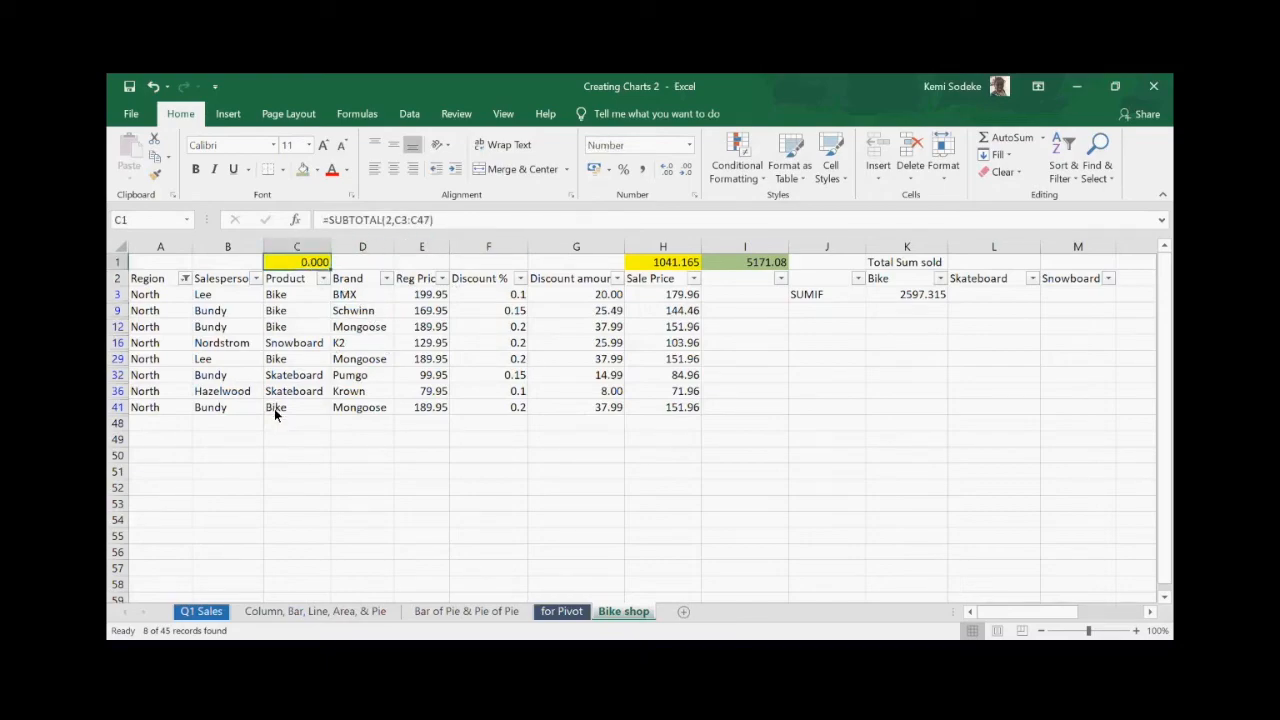
pyautogui.write('=subtotal(')
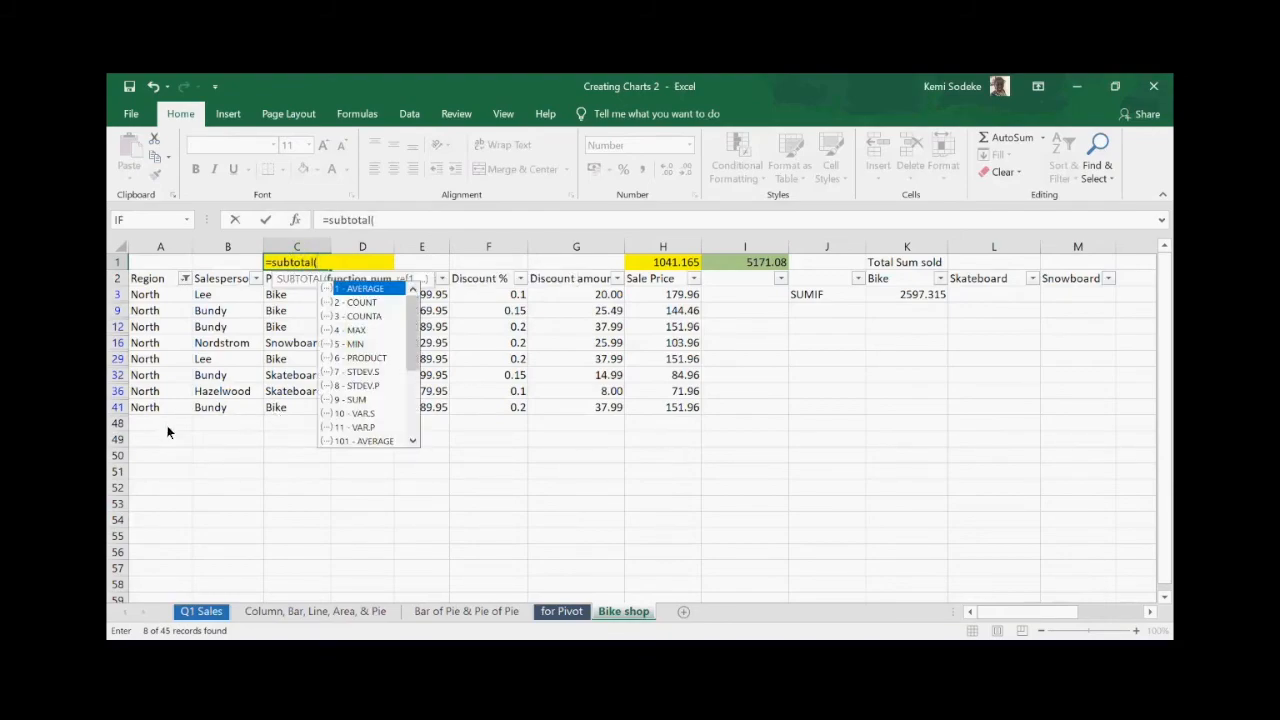
pyautogui.write('3,')
pyautogui.moveTo(293, 296); pyautogui.dragTo(297, 408)
pyautogui.press('Return')
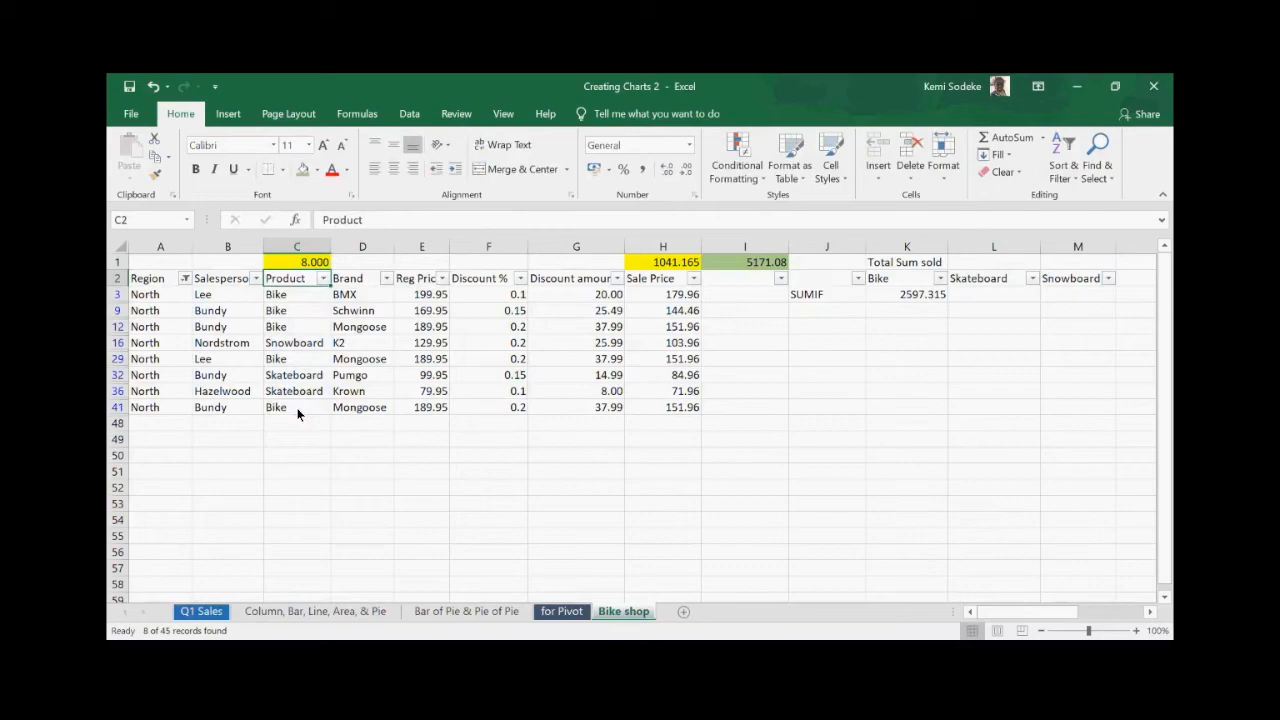
# - Remove C1's decimals and check its count of 8 against the visible Product cells
pyautogui.click(327, 262)
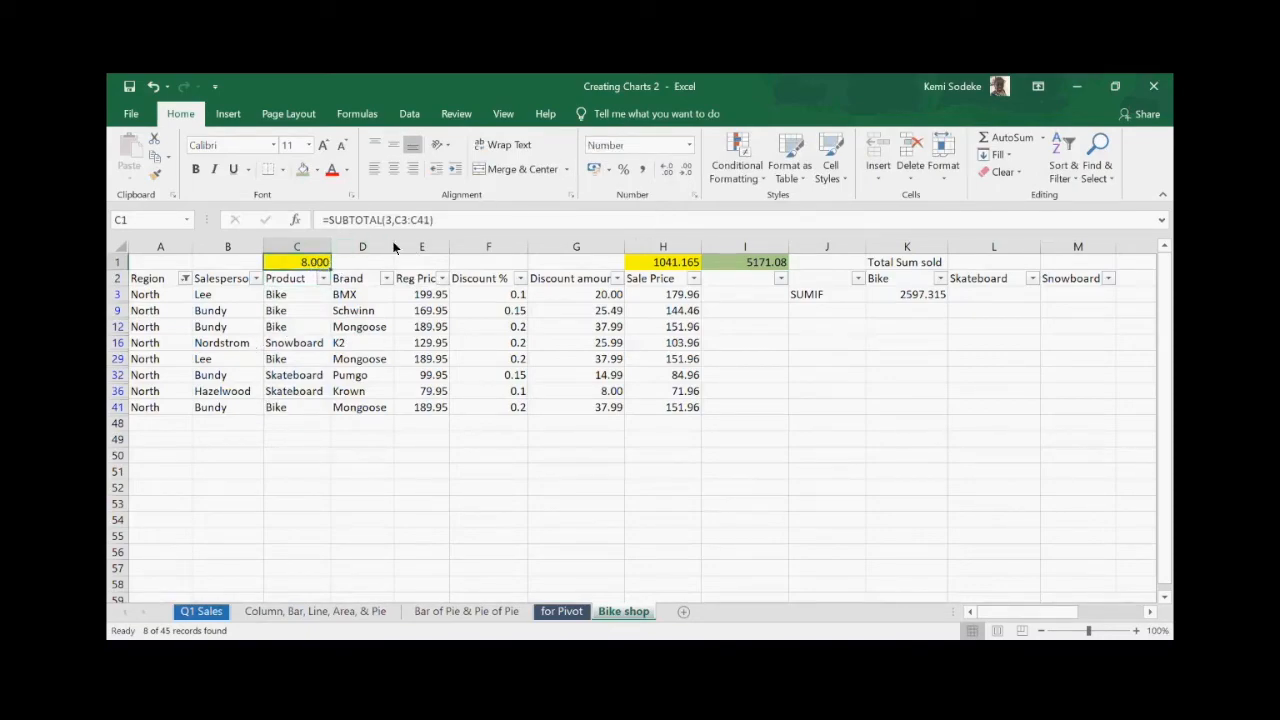
pyautogui.click(685, 172)
pyautogui.click(685, 172)
pyautogui.click(685, 172)
pyautogui.click(780, 457)
pyautogui.click(319, 264)
pyautogui.moveTo(292, 298); pyautogui.dragTo(300, 403)
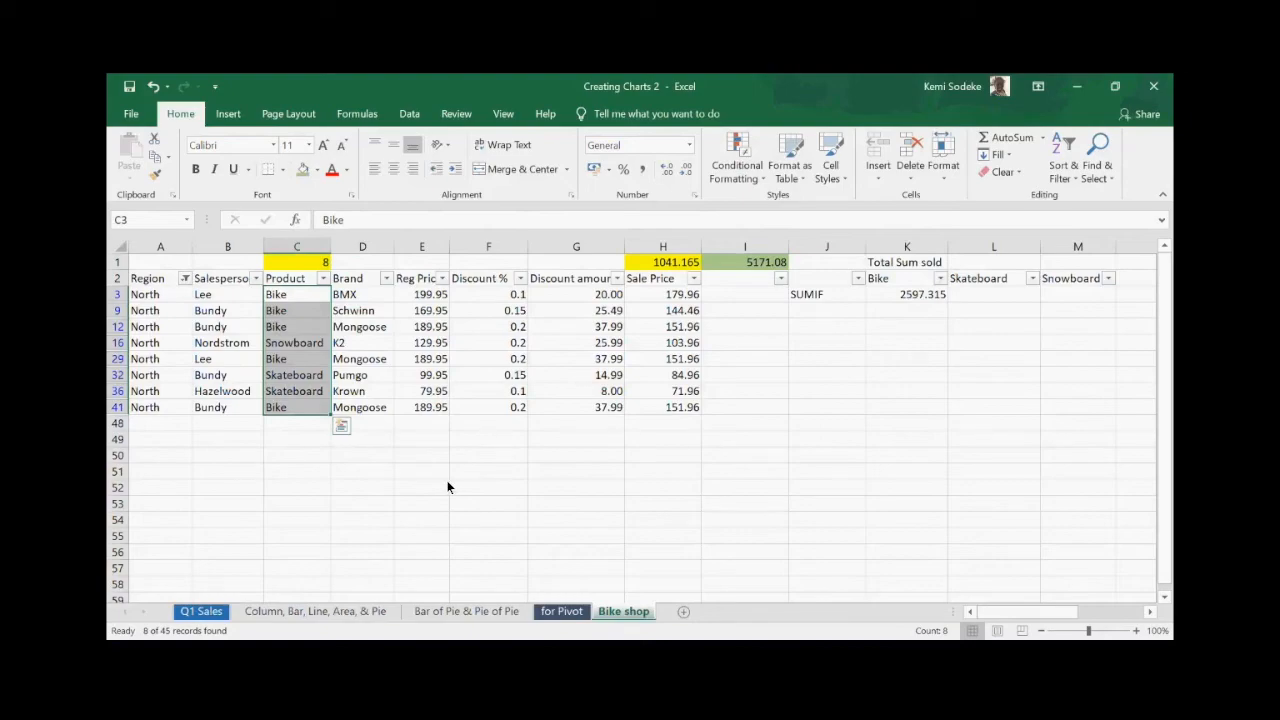
pyautogui.click(308, 263)
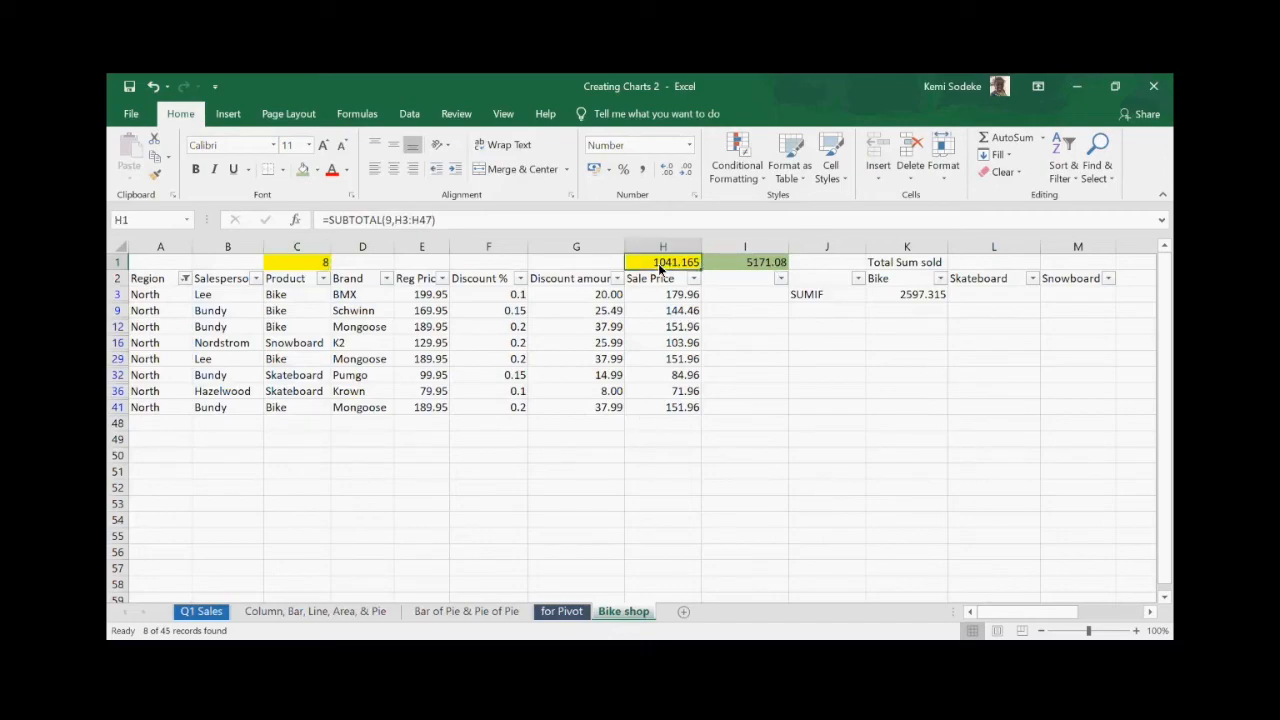
# - Type the label 'countif' in J9 below the SUMIF label
pyautogui.click(821, 297)
pyautogui.press('Return')
pyautogui.write('countif')
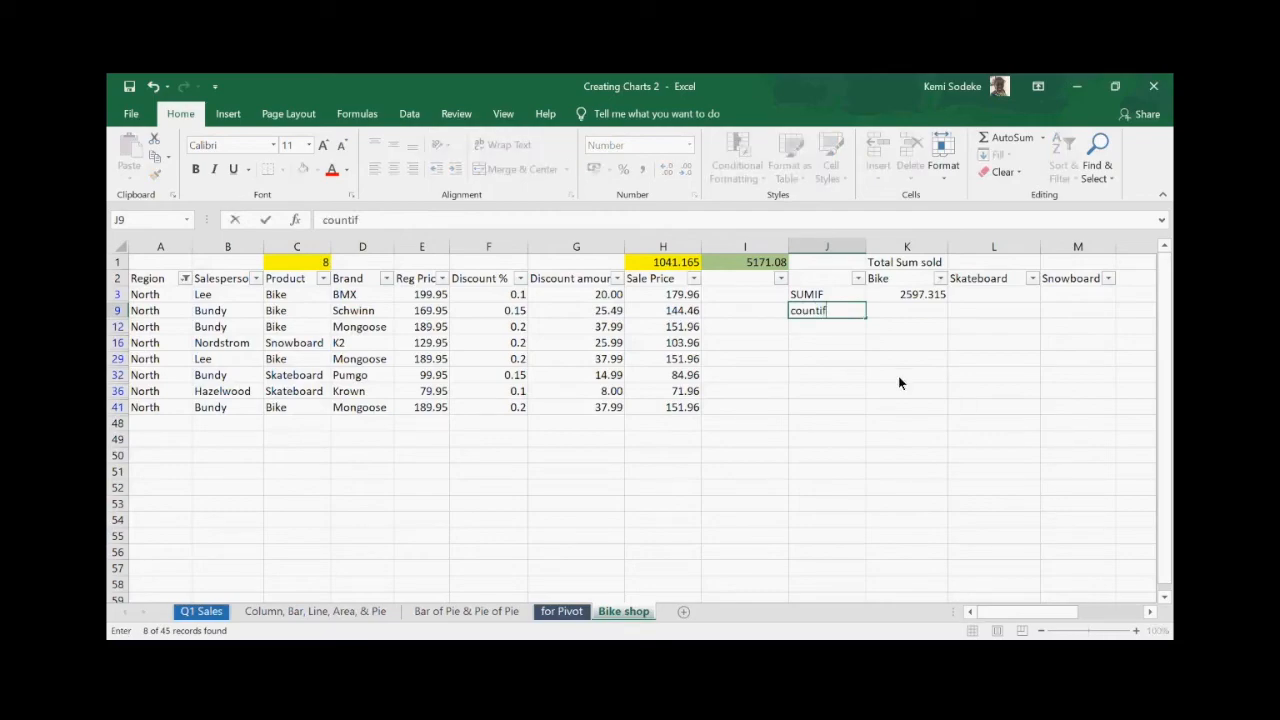
pyautogui.click(847, 326)
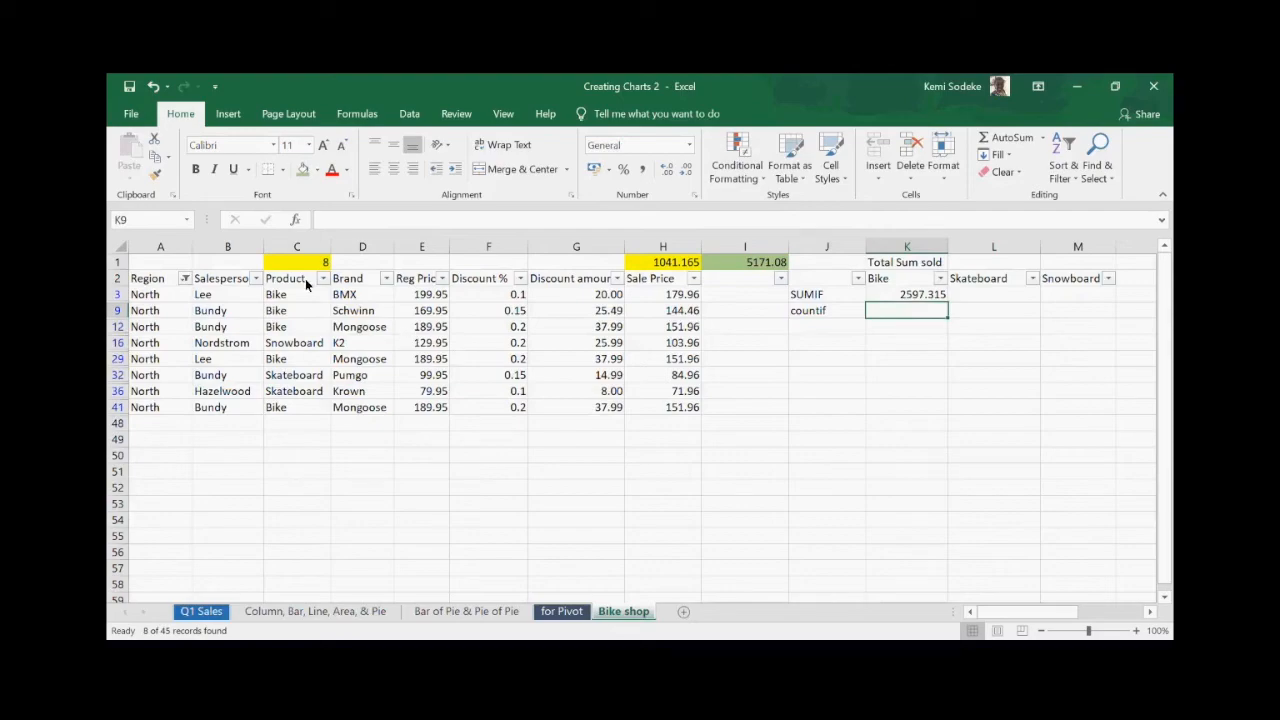
# - Clear the Region filter and move the countif label up to J4
pyautogui.click(185, 279)
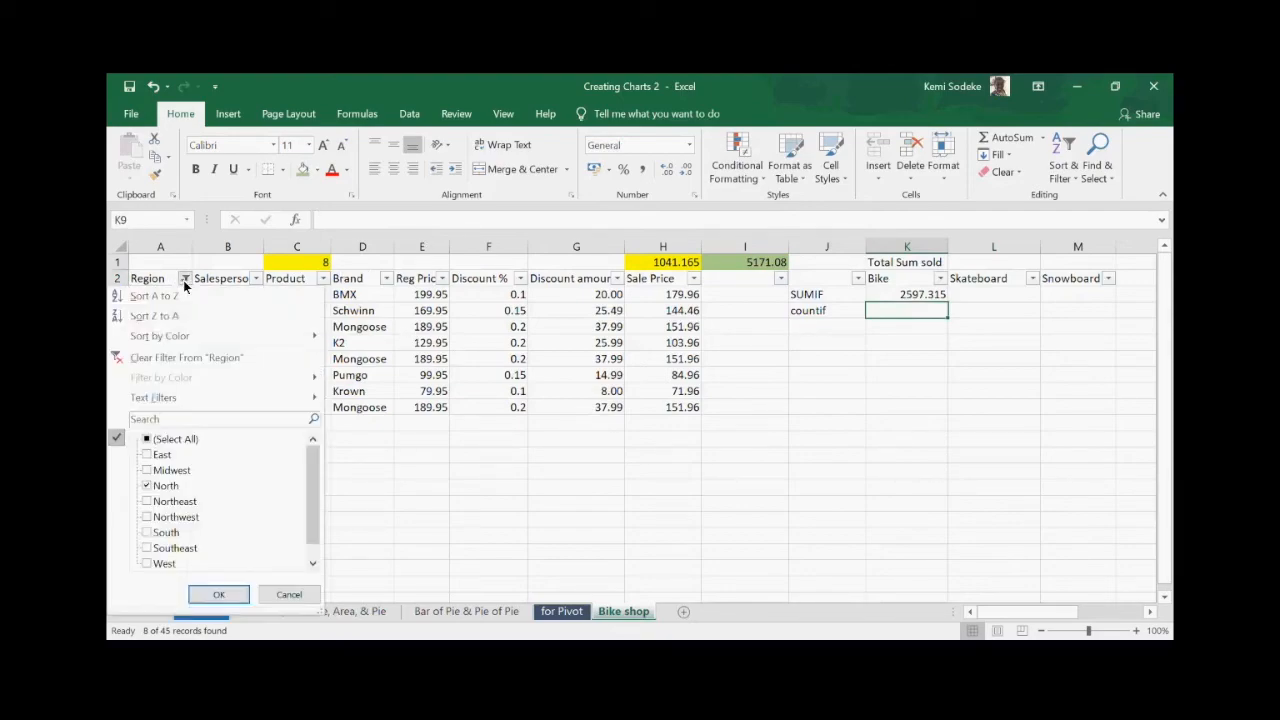
pyautogui.click(187, 360)
pyautogui.click(816, 391)
pyautogui.moveTo(837, 391); pyautogui.dragTo(830, 312)
# - Enter =COUNTIF(C:C,K2) in K4, counting 16 Bike rows
pyautogui.click(900, 310)
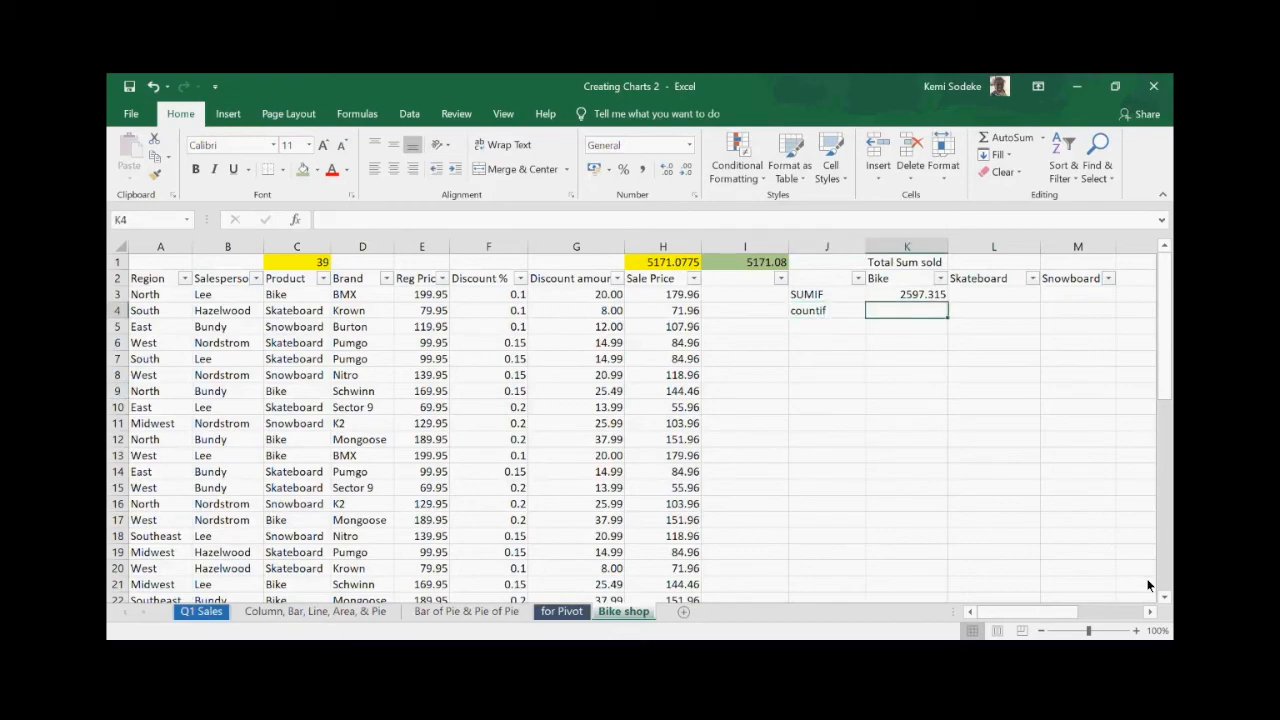
pyautogui.write('=count')
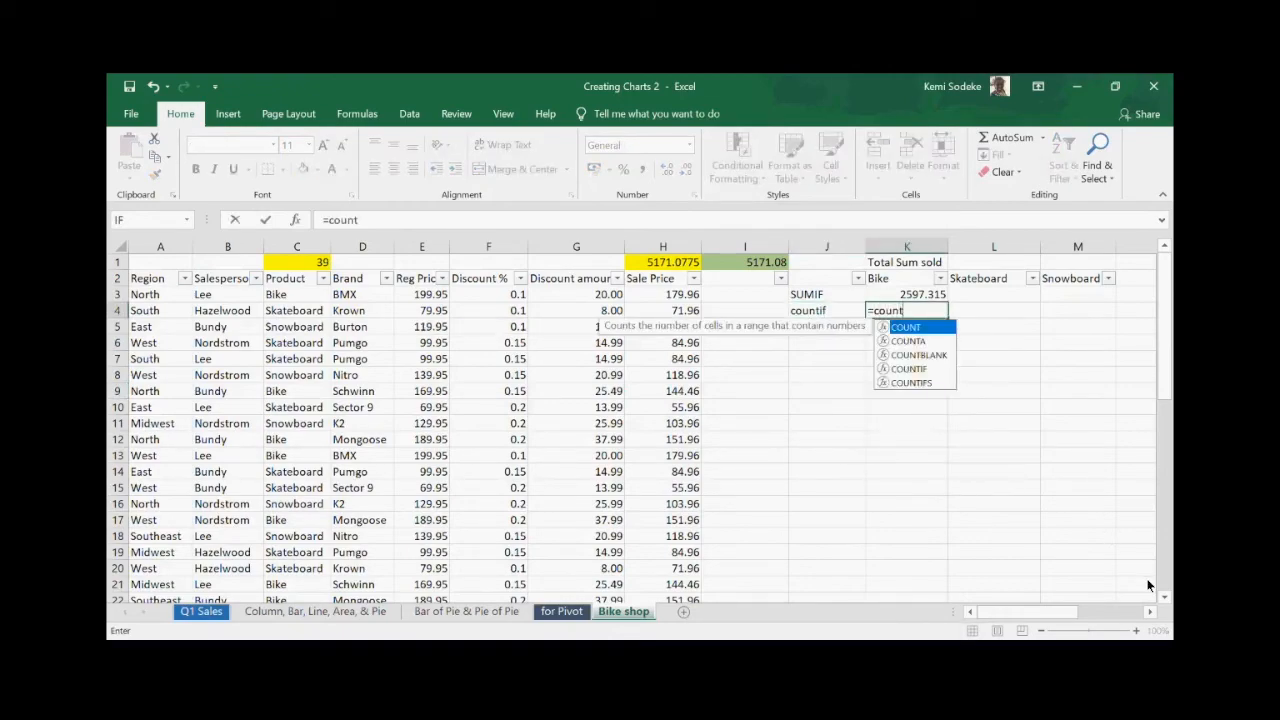
pyautogui.write('if')
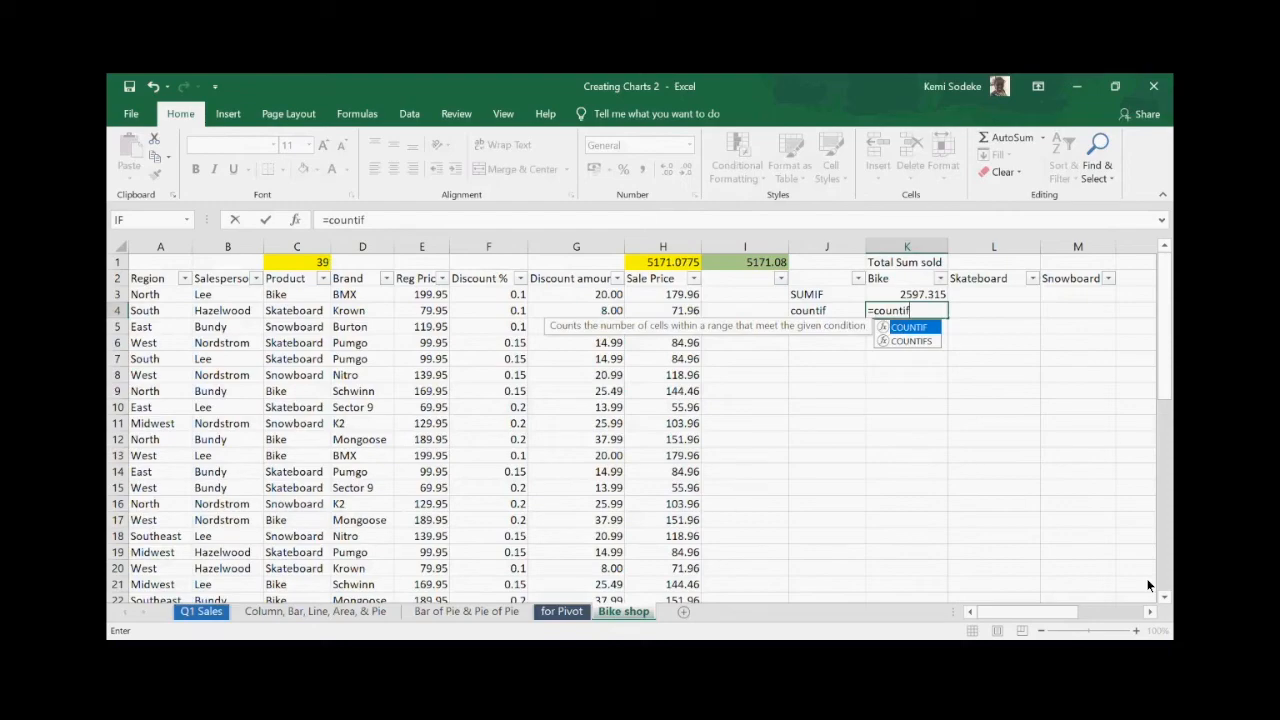
pyautogui.write('(')
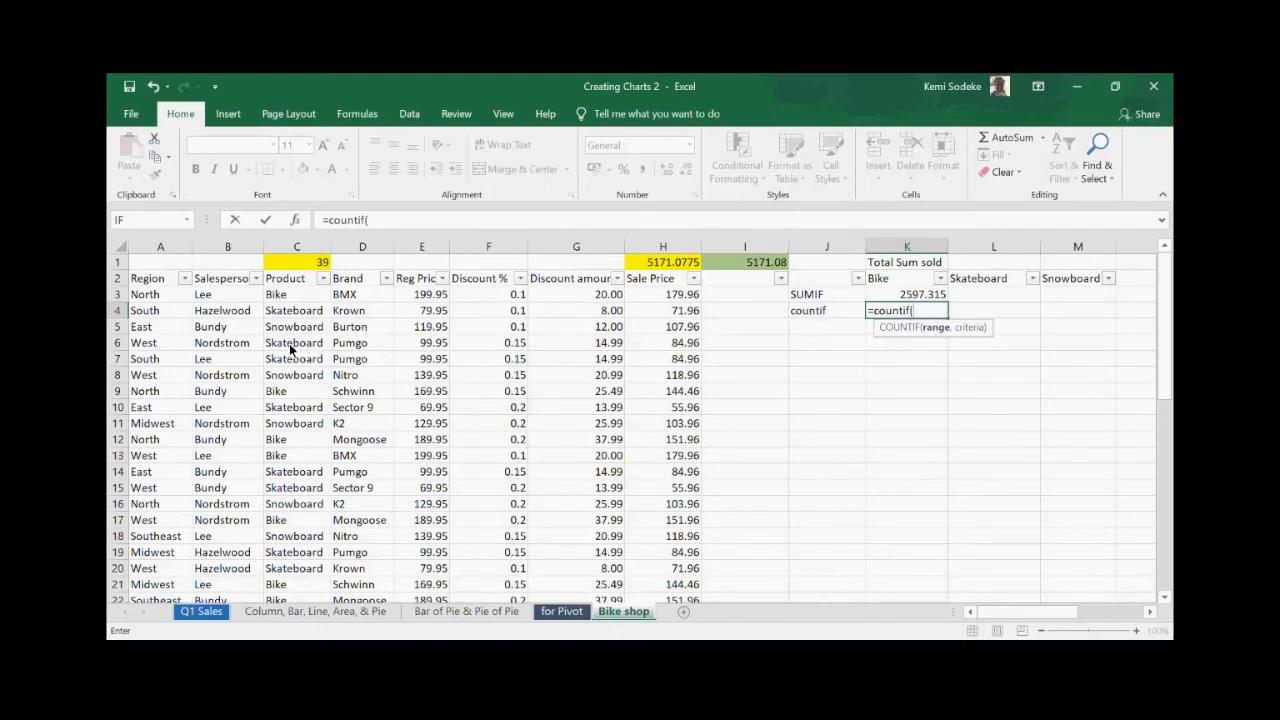
pyautogui.click(297, 248)
pyautogui.write(',')
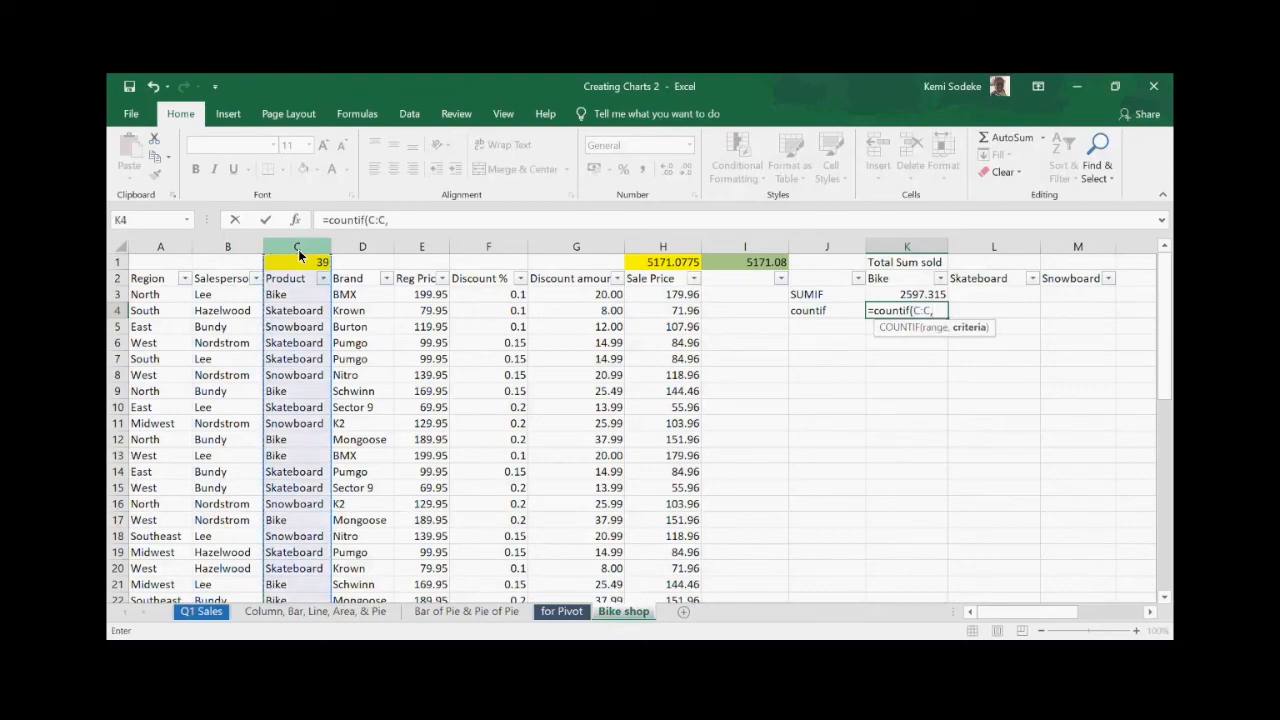
pyautogui.click(915, 281)
pyautogui.write(')')
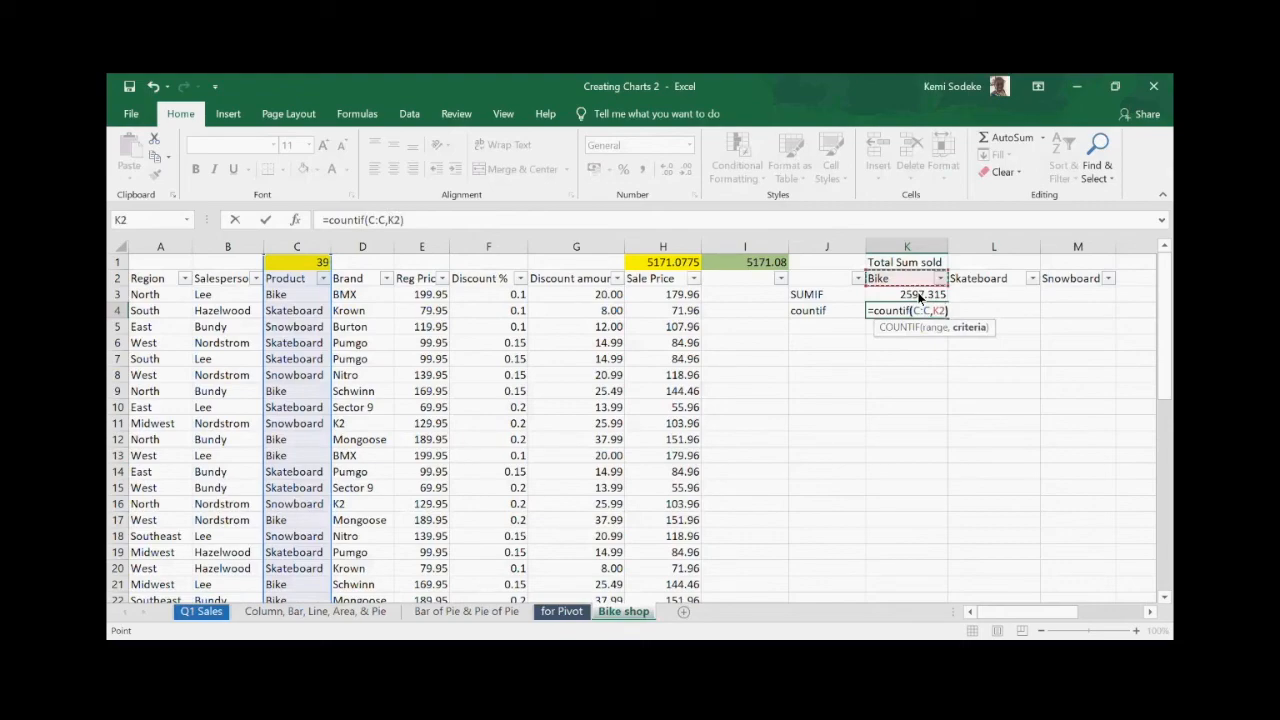
pyautogui.press('Return')
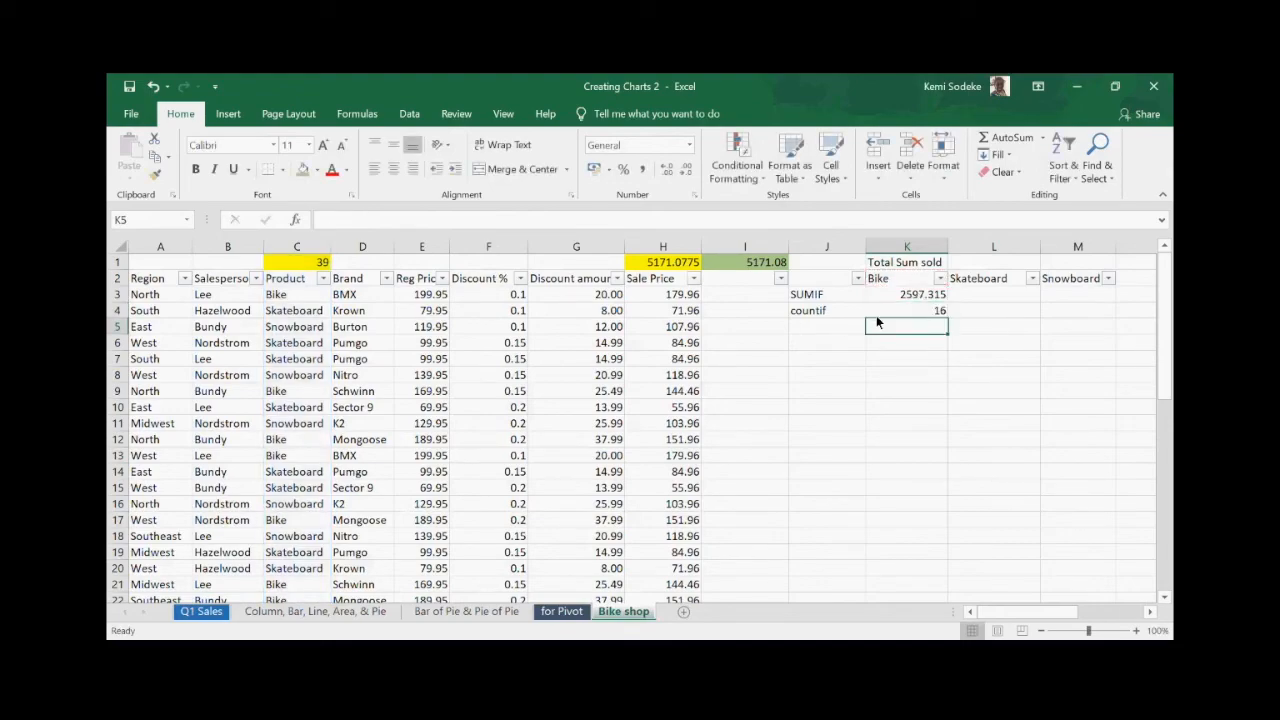
pyautogui.click(927, 308)
pyautogui.click(922, 364)
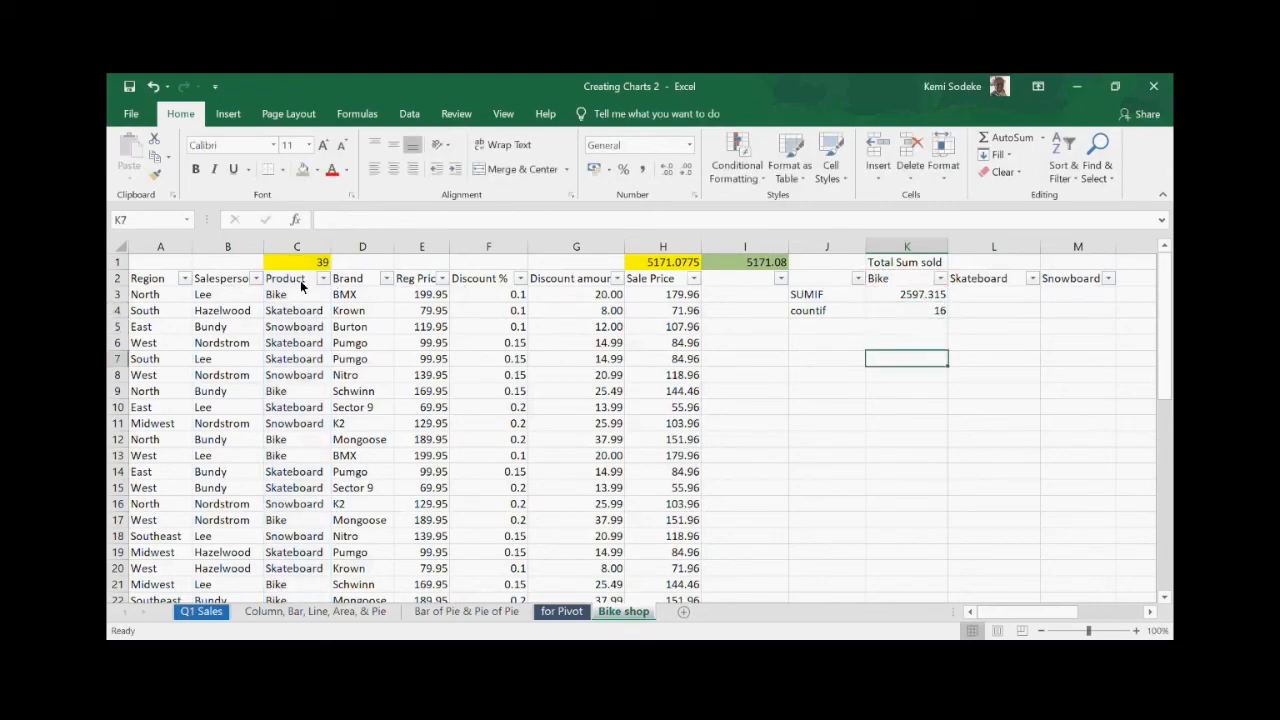
# - Filter the Product column to Bike only by excluding Skateboard and Snowboard
pyautogui.click(303, 311)
pyautogui.click(318, 261)
pyautogui.click(302, 328)
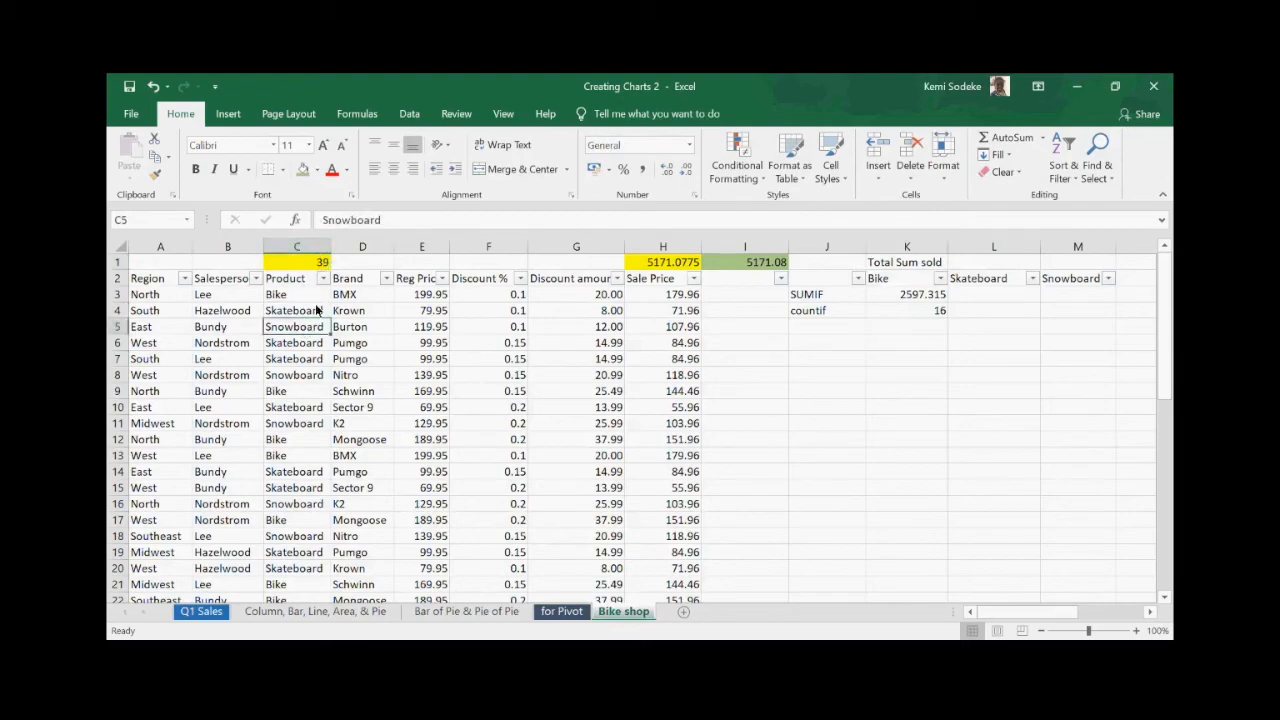
pyautogui.click(324, 279)
pyautogui.click(148, 470)
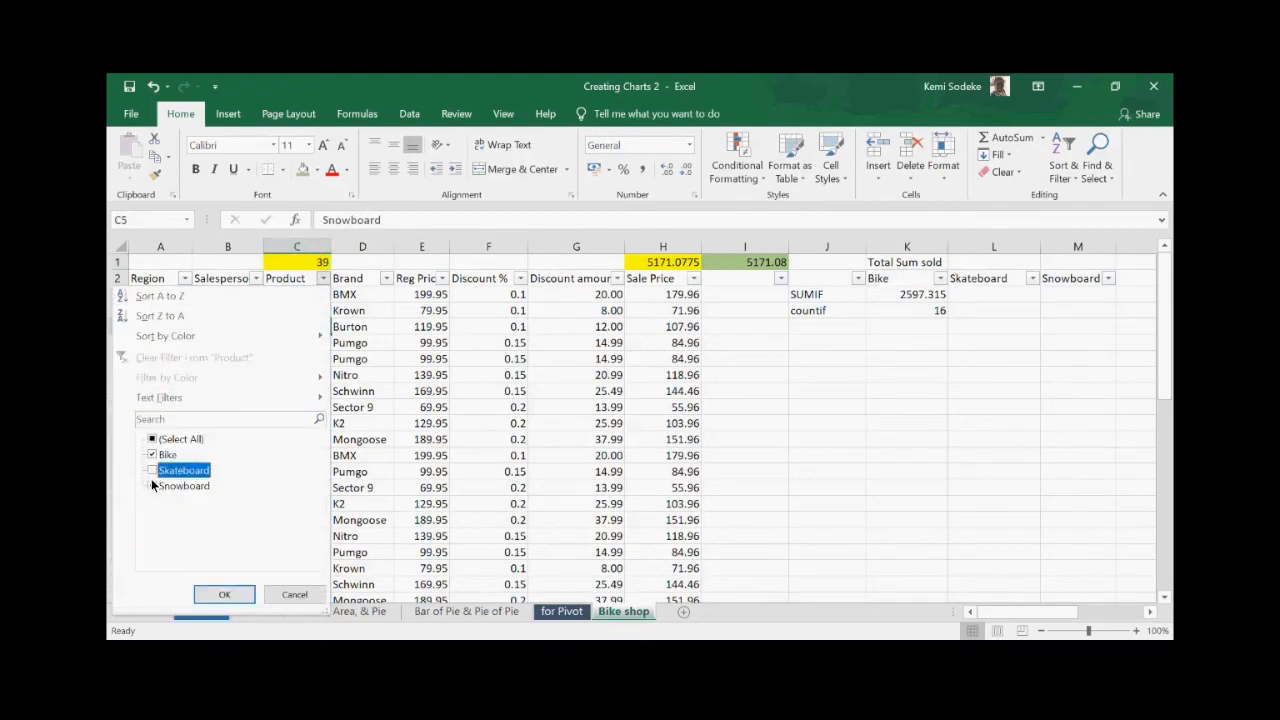
pyautogui.click(151, 486)
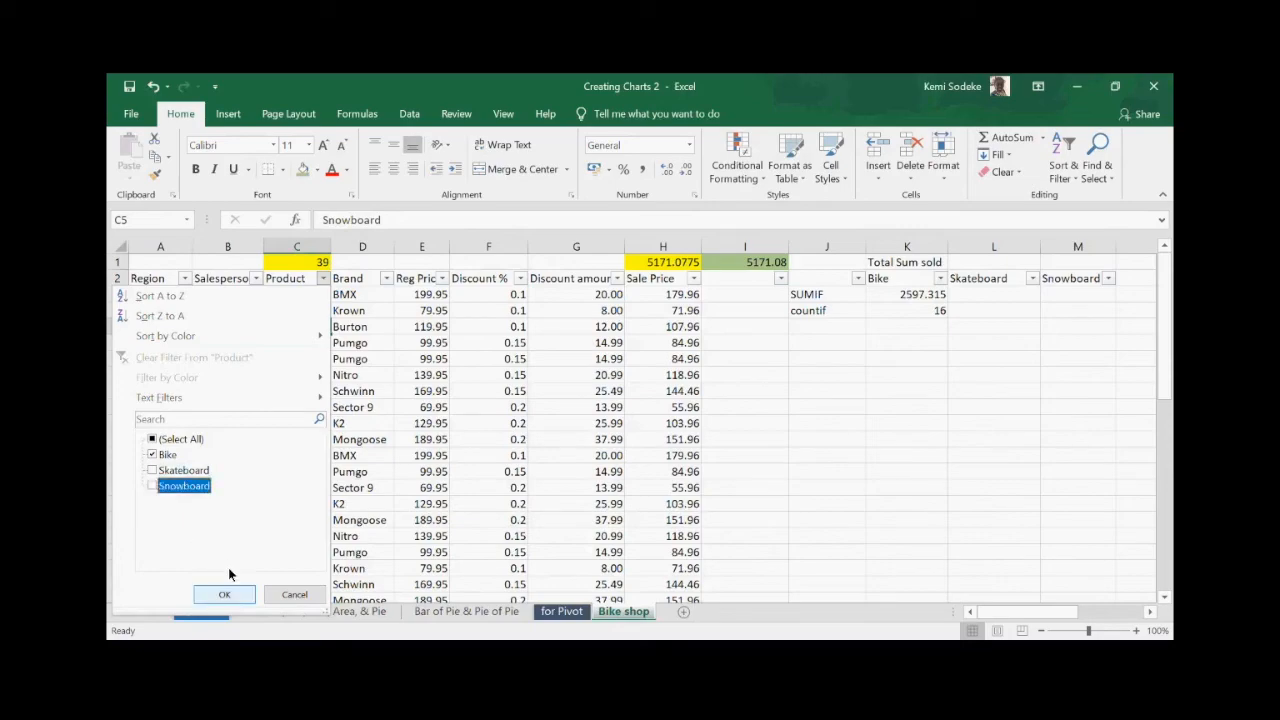
pyautogui.click(224, 594)
# - Extend C1's SUBTOTAL range to C3:C49 so it shows 16 Bike rows
pyautogui.click(310, 262)
pyautogui.click(443, 220)
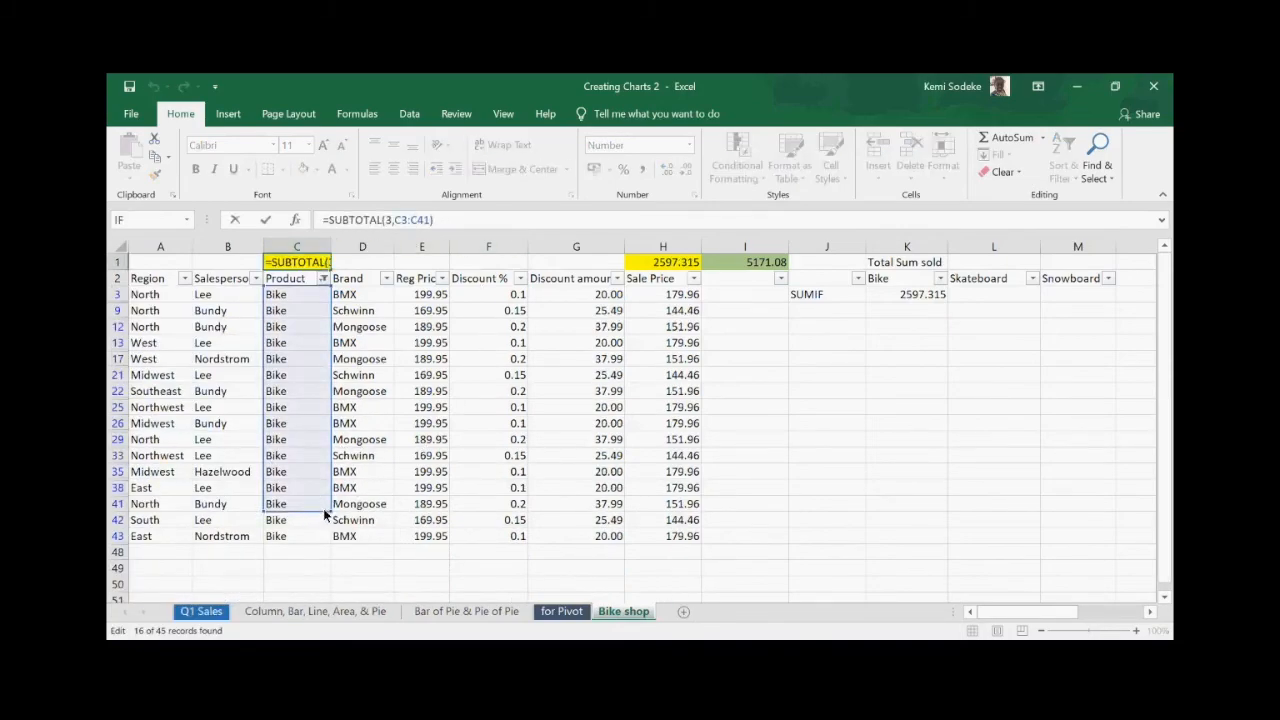
pyautogui.moveTo(331, 517); pyautogui.dragTo(332, 576)
pyautogui.click(450, 427)
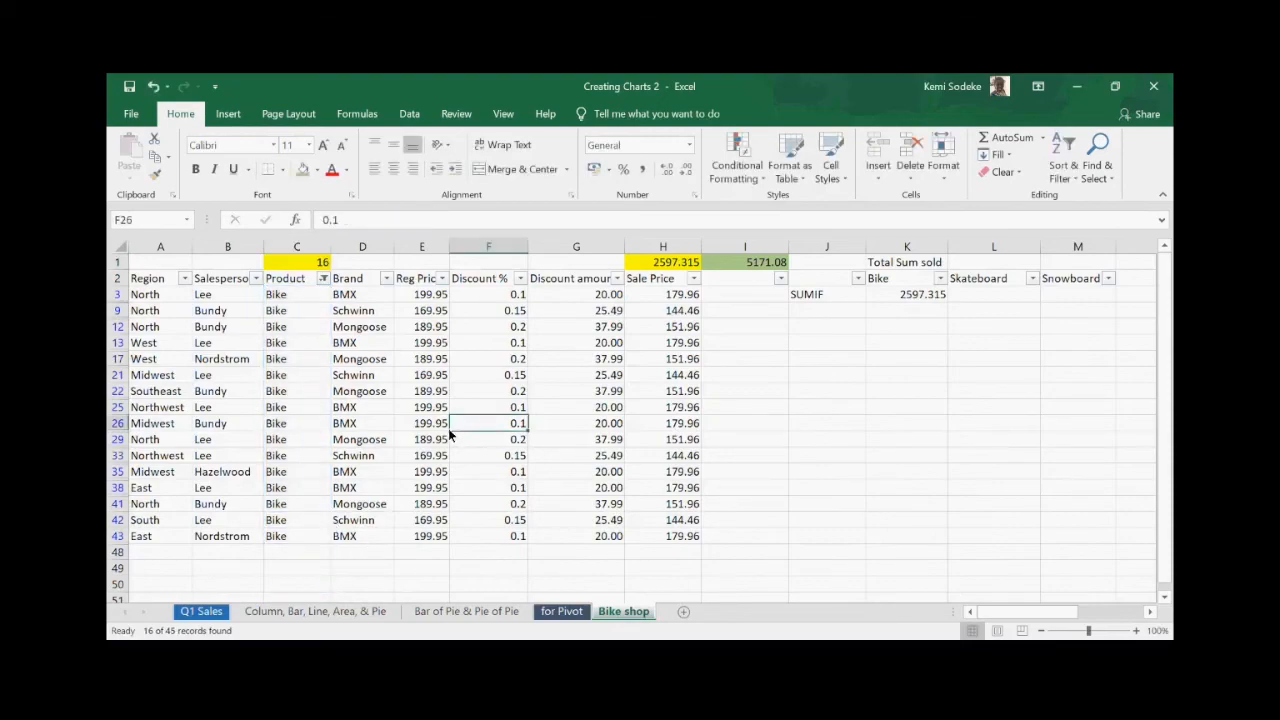
pyautogui.click(298, 264)
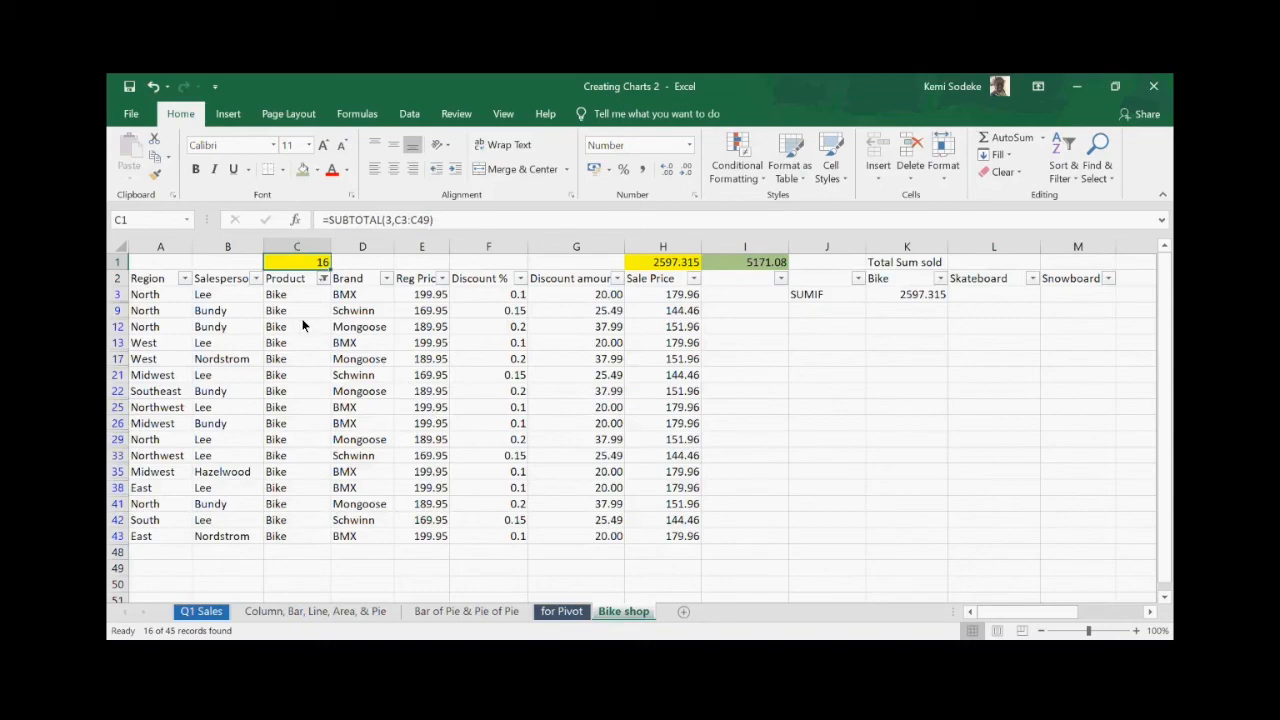
pyautogui.click(444, 220)
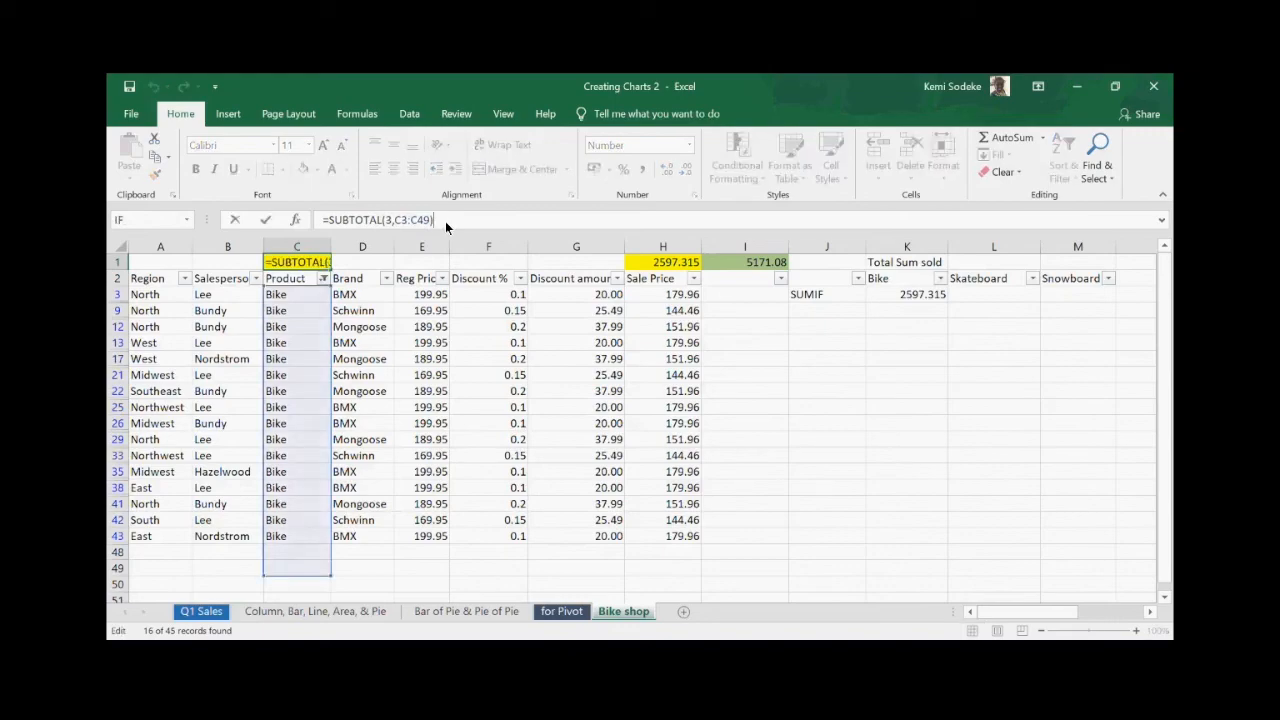
pyautogui.write(')')
pyautogui.click(612, 570)
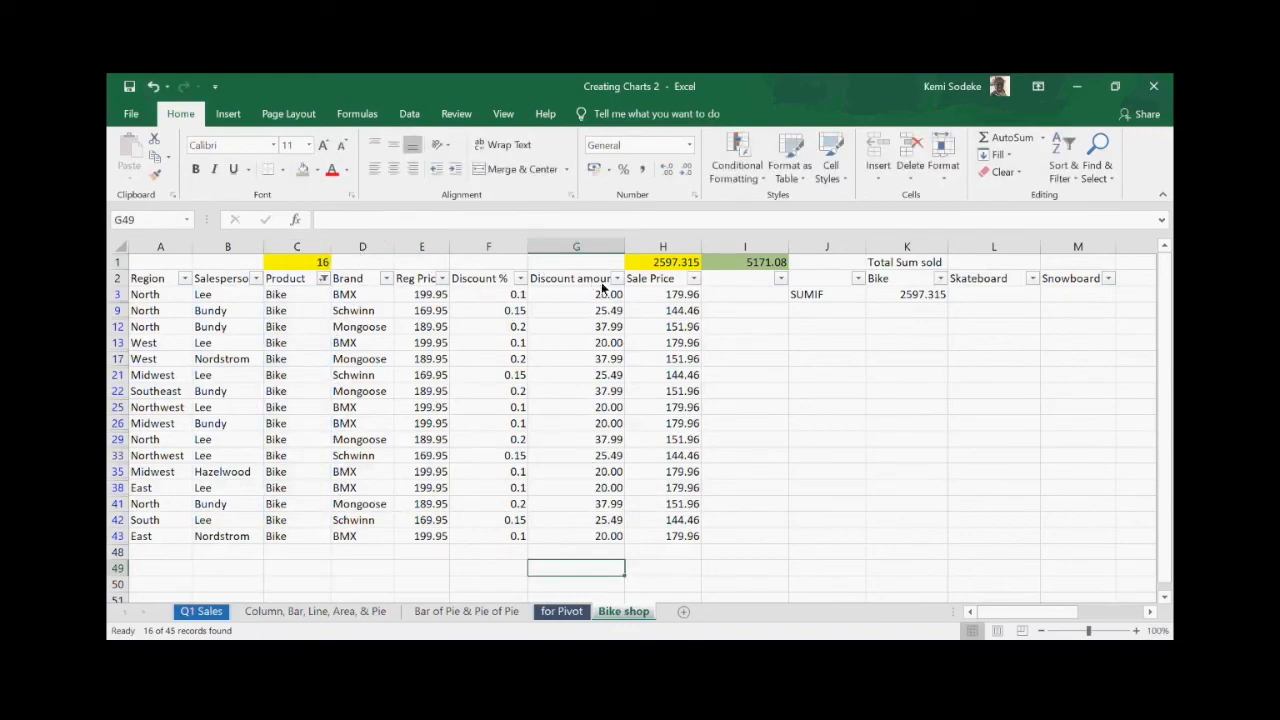
# - Clear the Product filter and switch to the Excel Topics (2) workbook
pyautogui.click(900, 410)
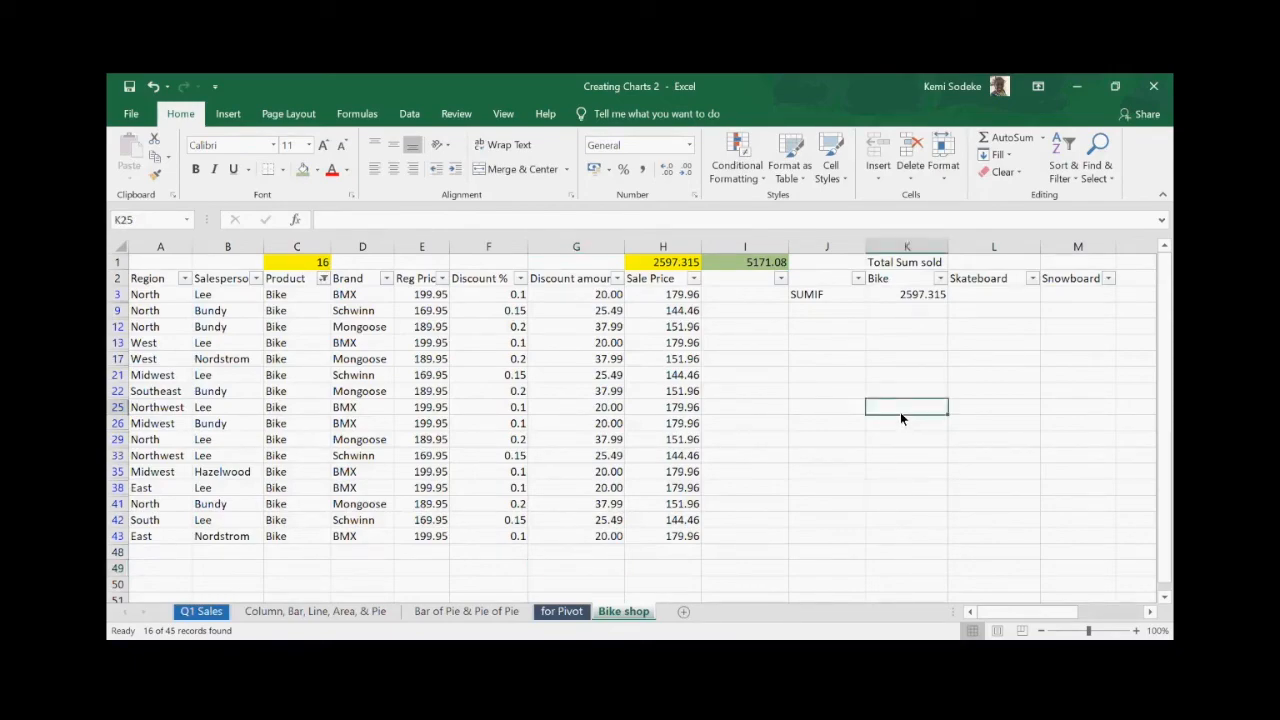
pyautogui.click(820, 312)
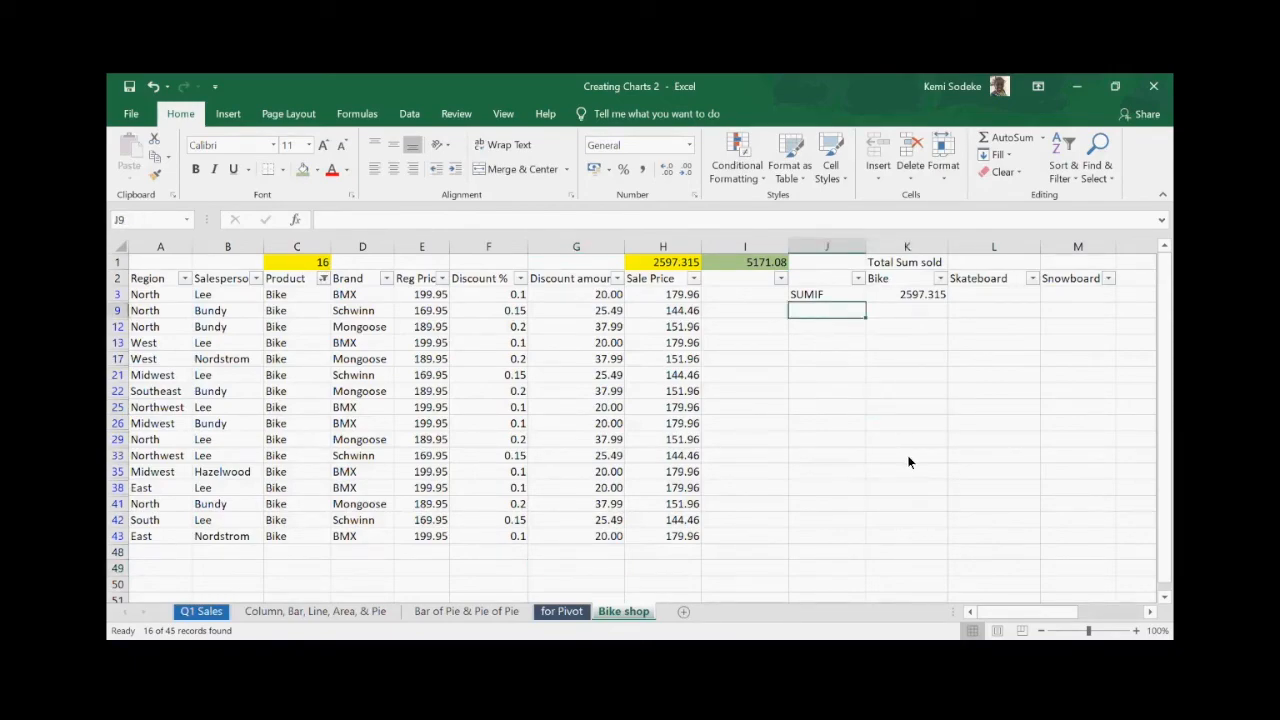
pyautogui.click(323, 279)
pyautogui.click(228, 360)
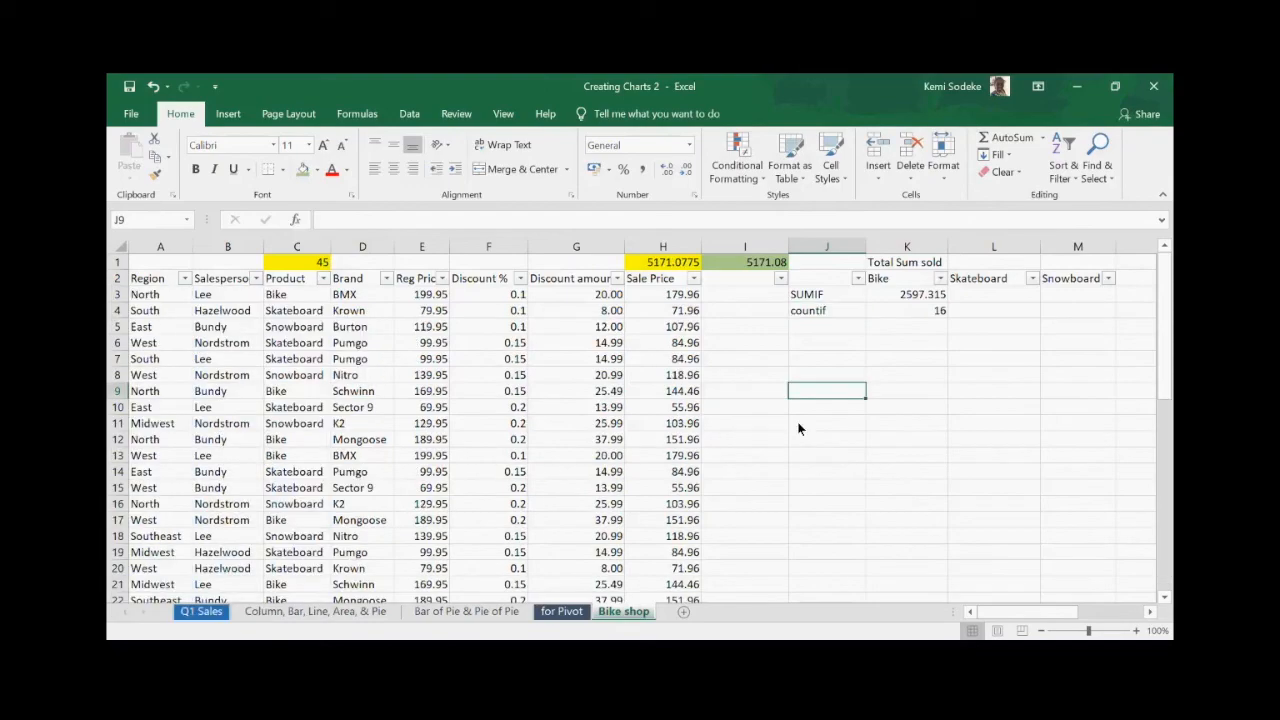
pyautogui.click(929, 442)
pyautogui.click(830, 312)
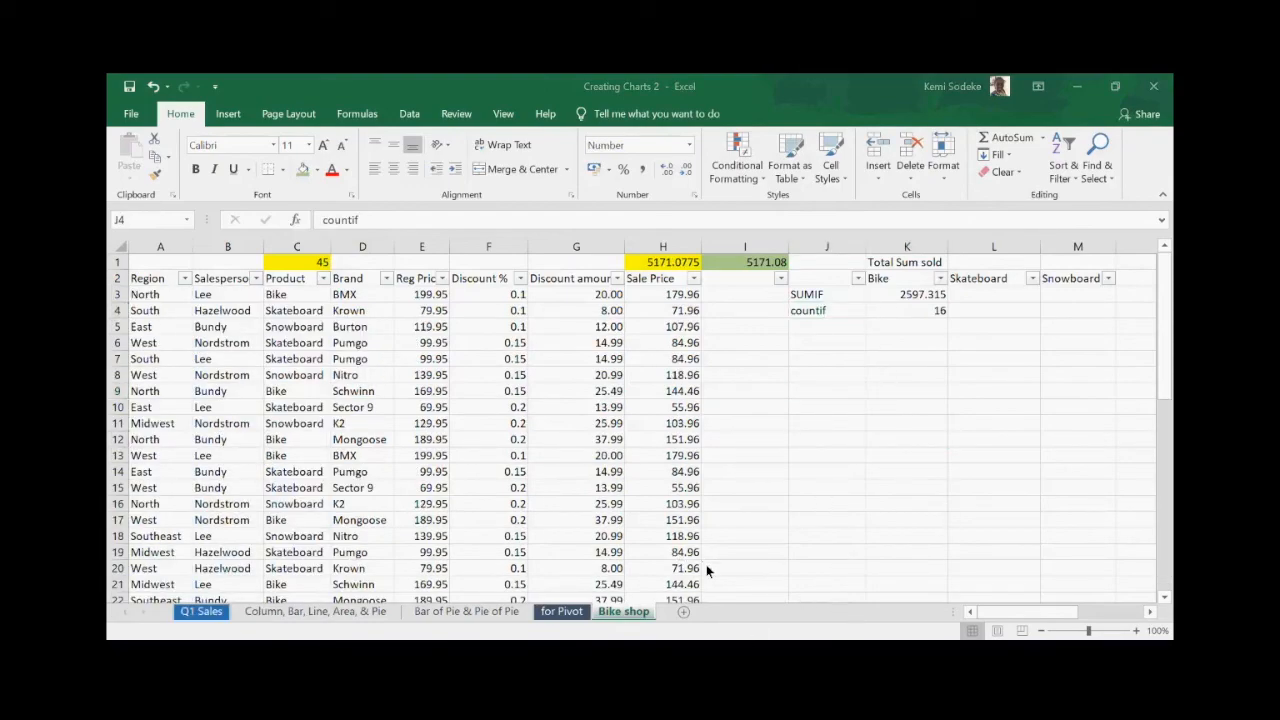
pyautogui.click(672, 580)
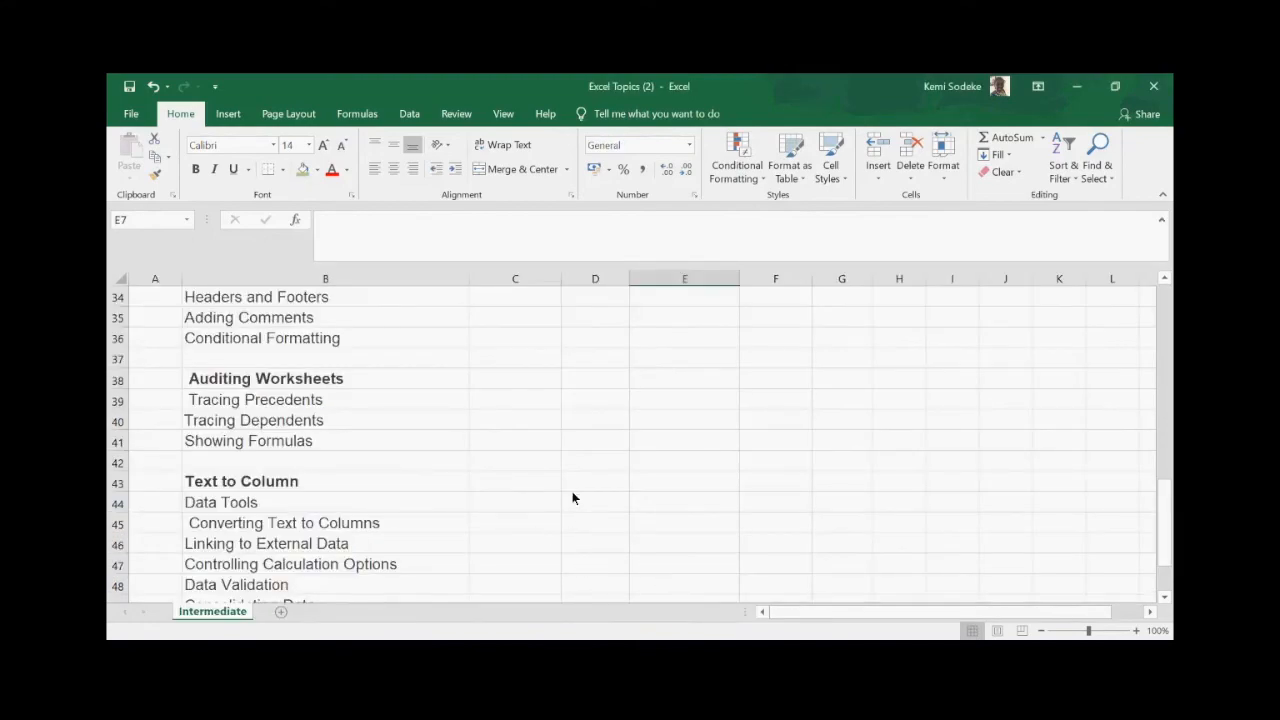
# - Scroll up to the statistical functions list in Excel Topics (2), then return to Creating Charts 2
pyautogui.scroll(3, 512, 467)
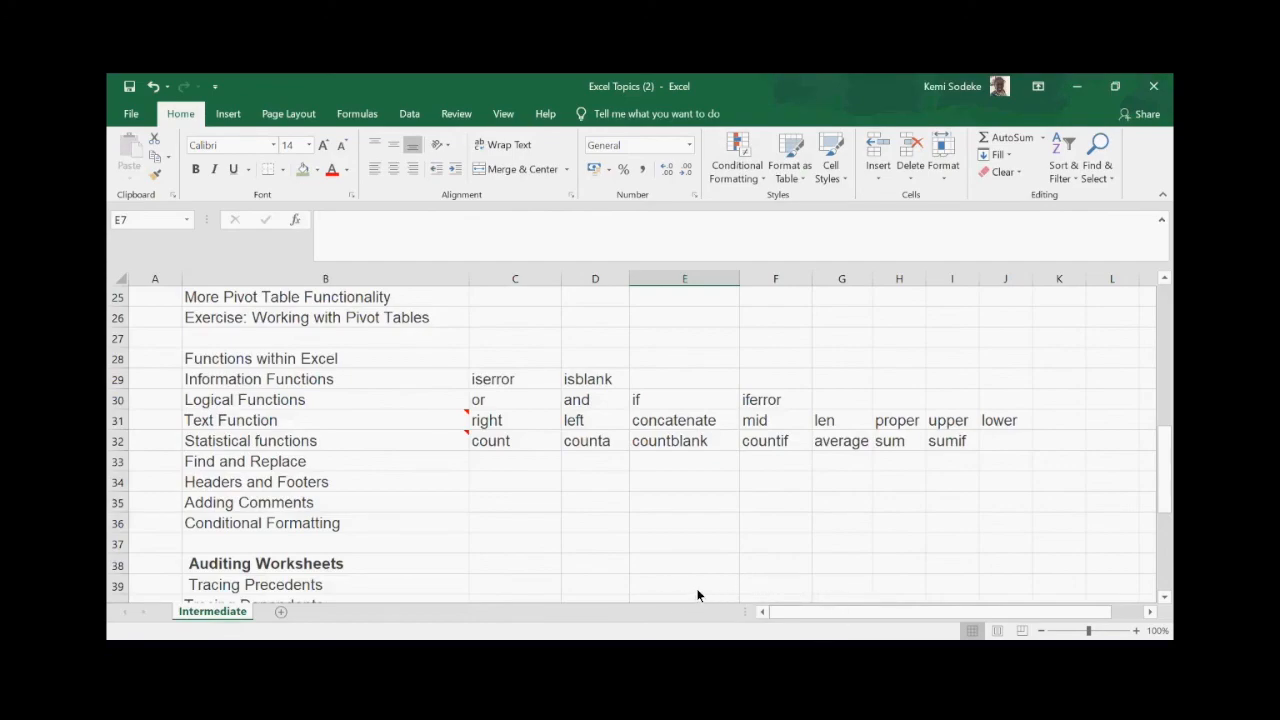
pyautogui.moveTo(825, 590)
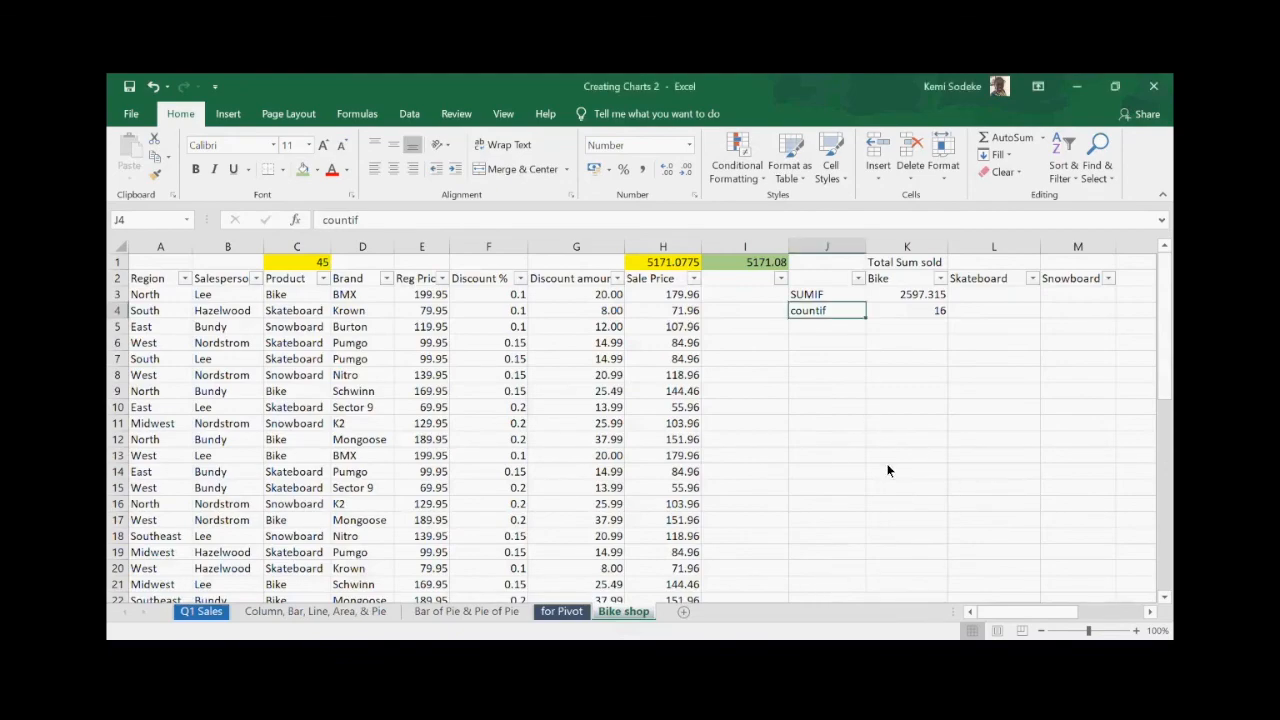
pyautogui.click(768, 428)
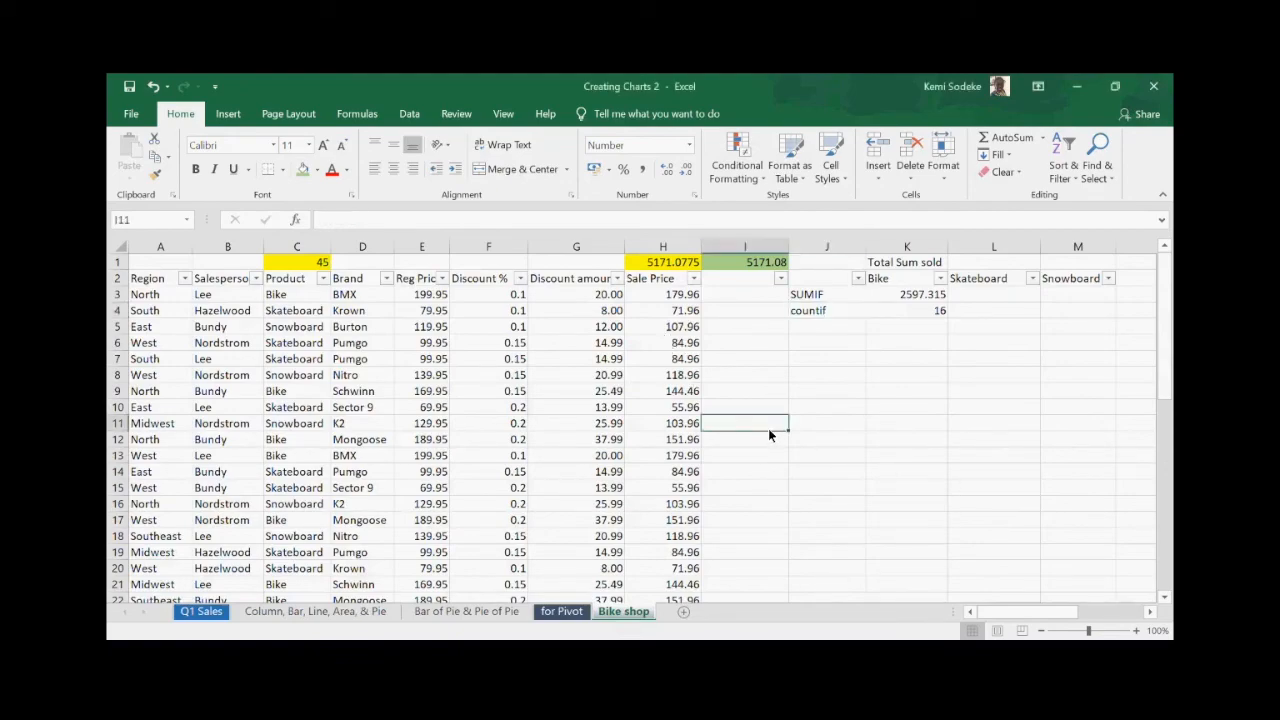
pyautogui.click(1149, 611)
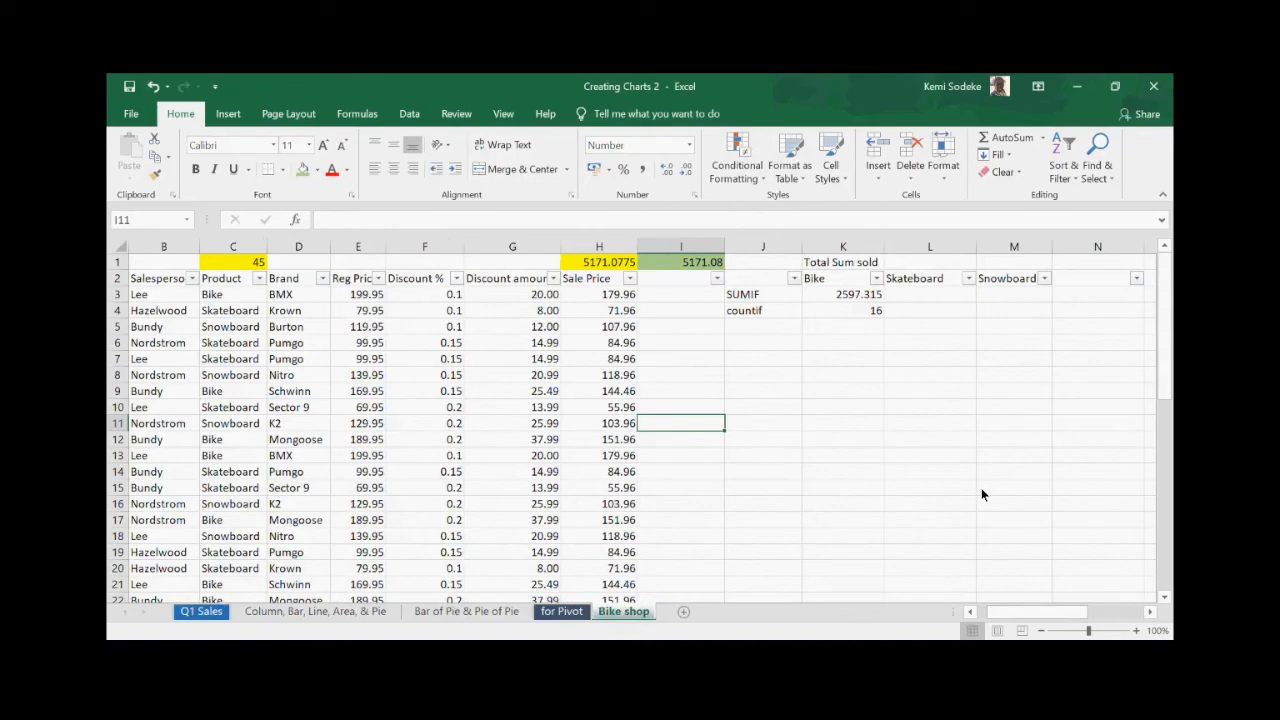
pyautogui.click(872, 397)
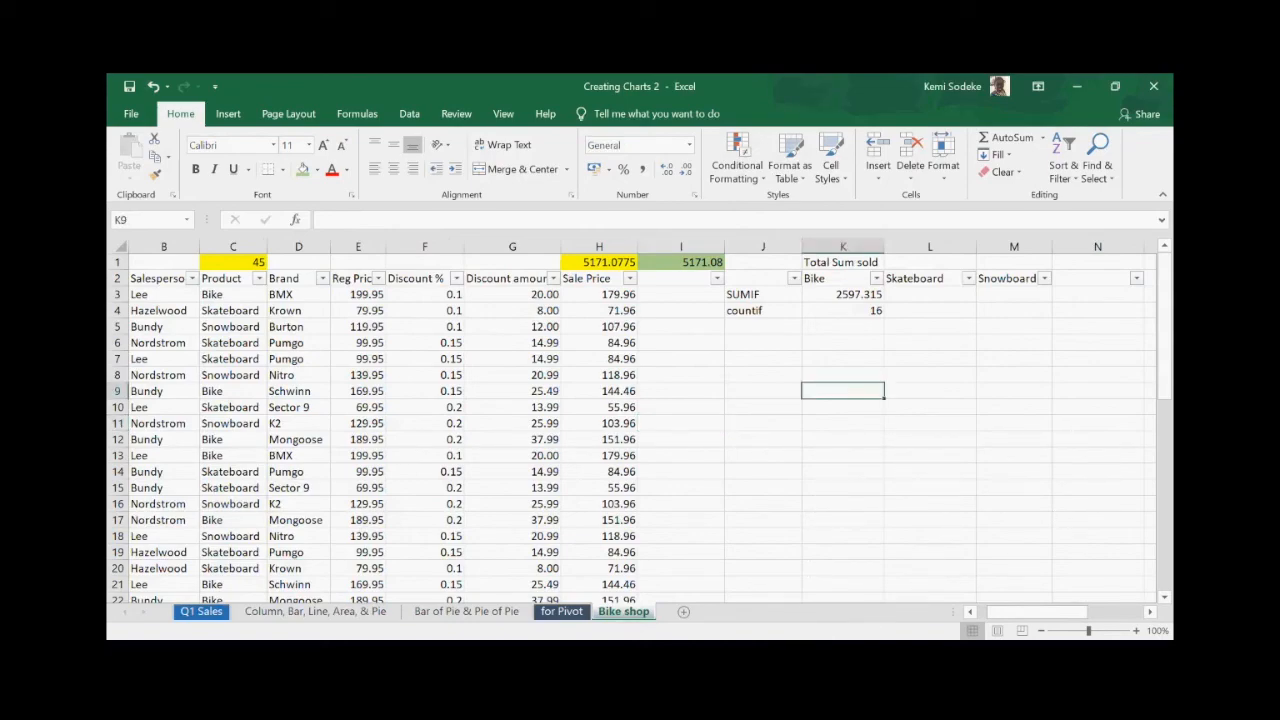
pyautogui.click(915, 325)
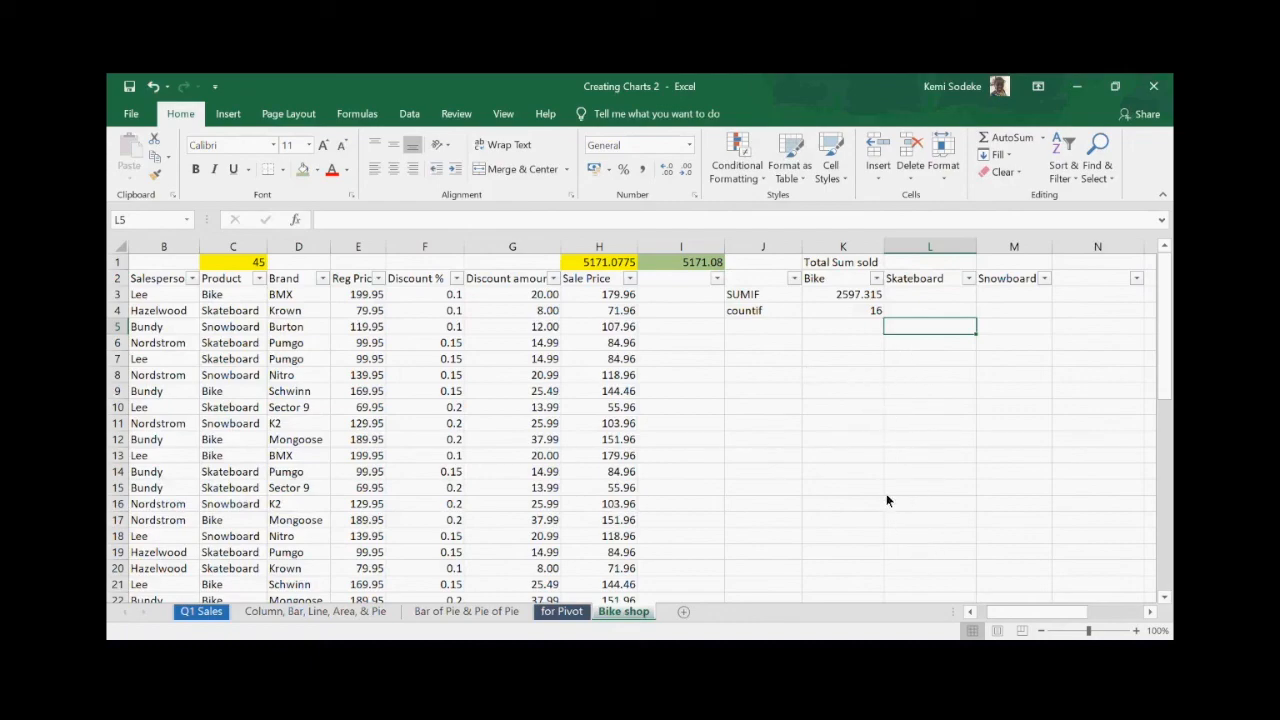
# - Open Excel Help and view the PivotTables help topic
pyautogui.click(546, 118)
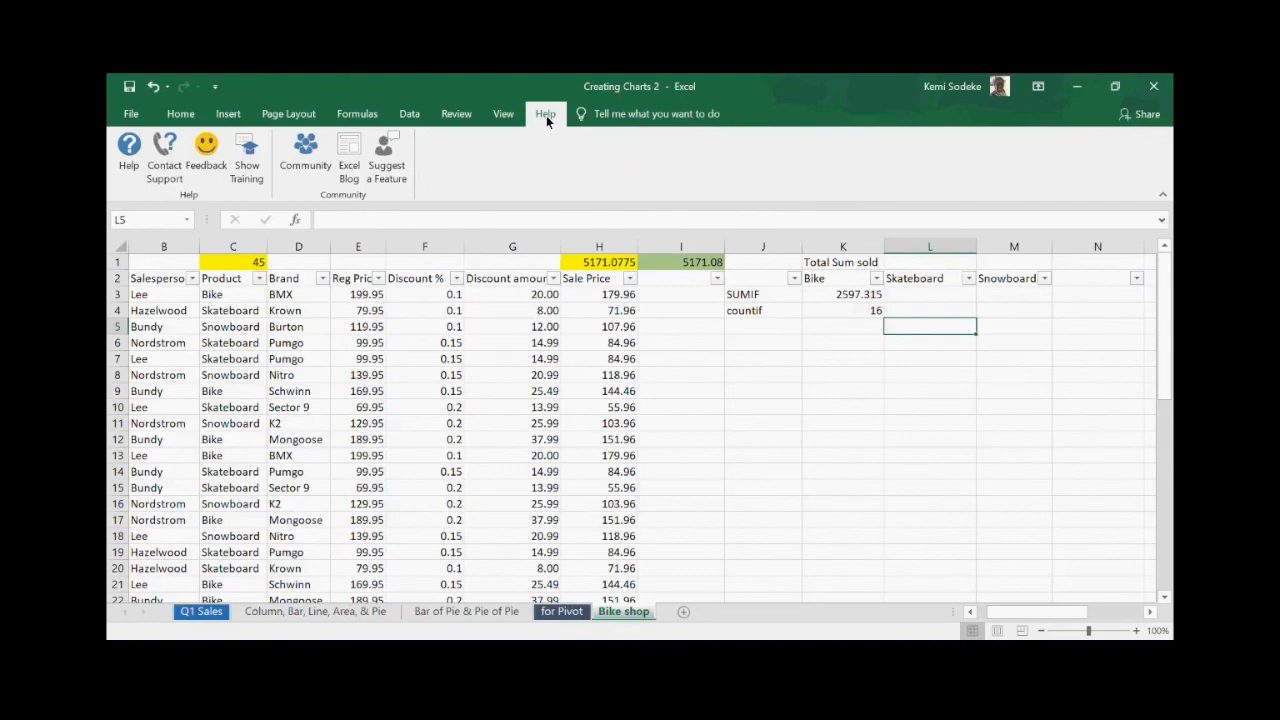
pyautogui.click(130, 155)
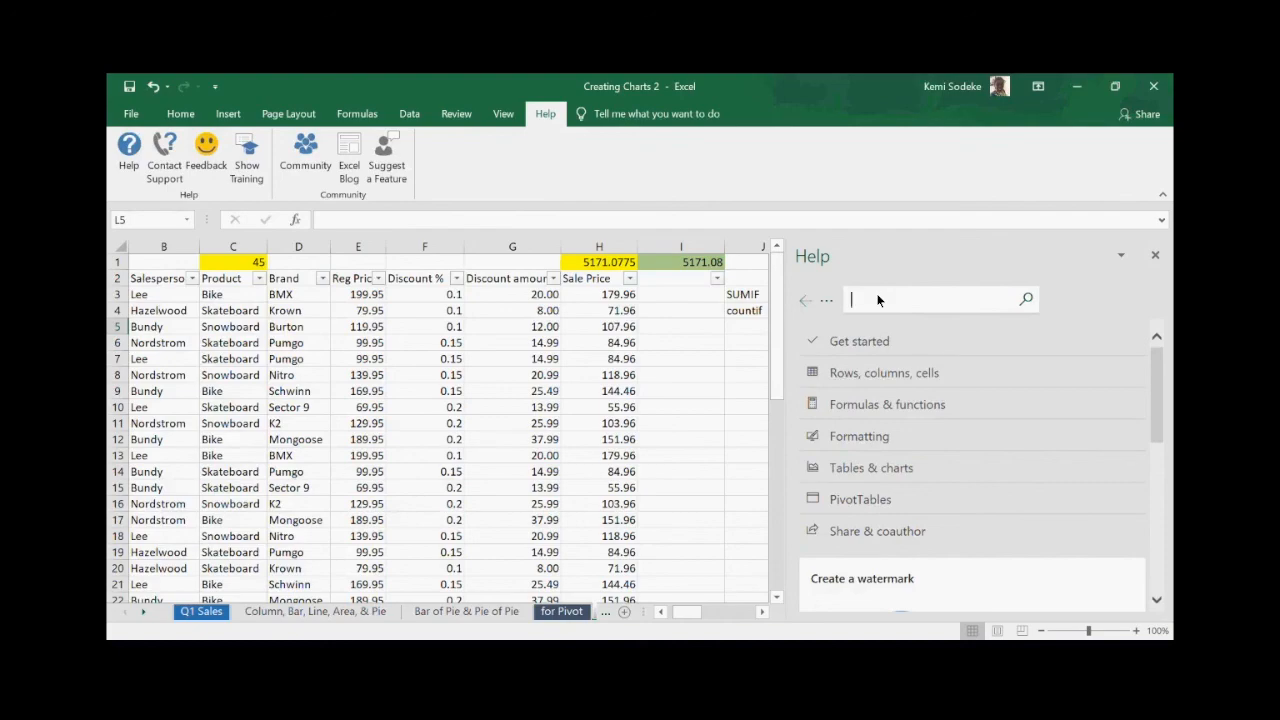
pyautogui.click(868, 497)
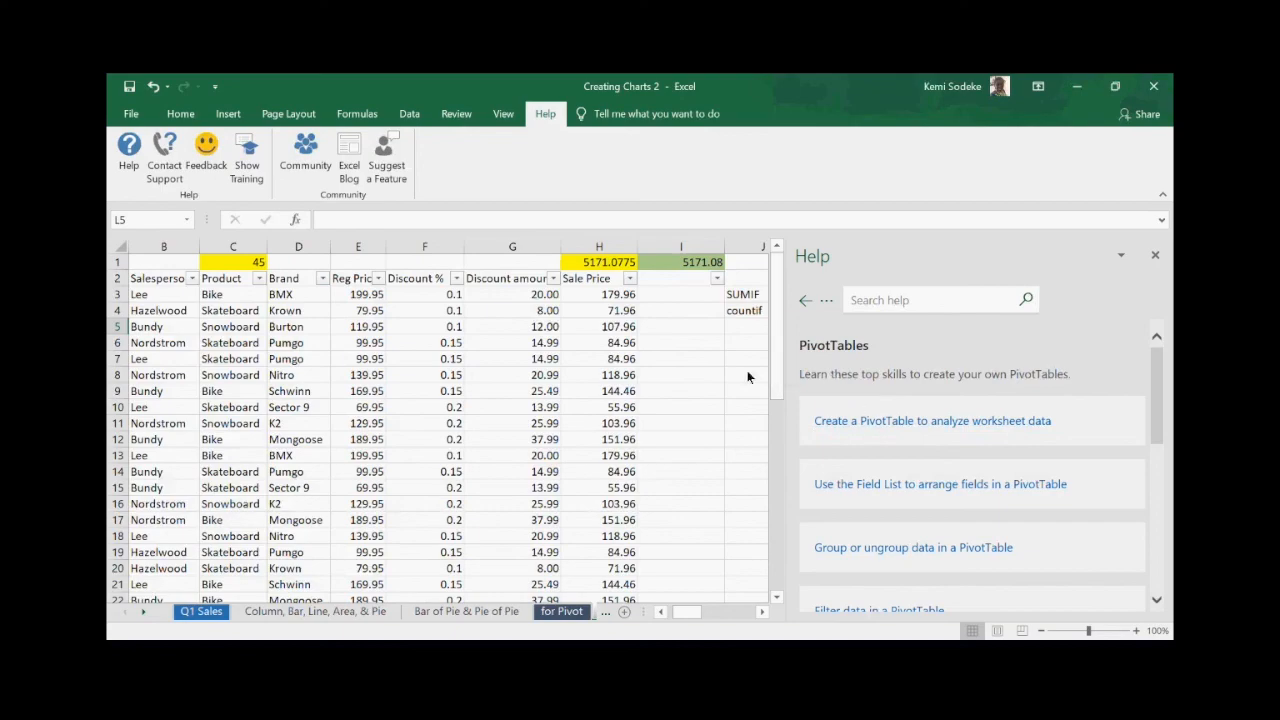
# - Close the help panel and return focus to the Bike shop sheet's empty cells
pyautogui.click(717, 391)
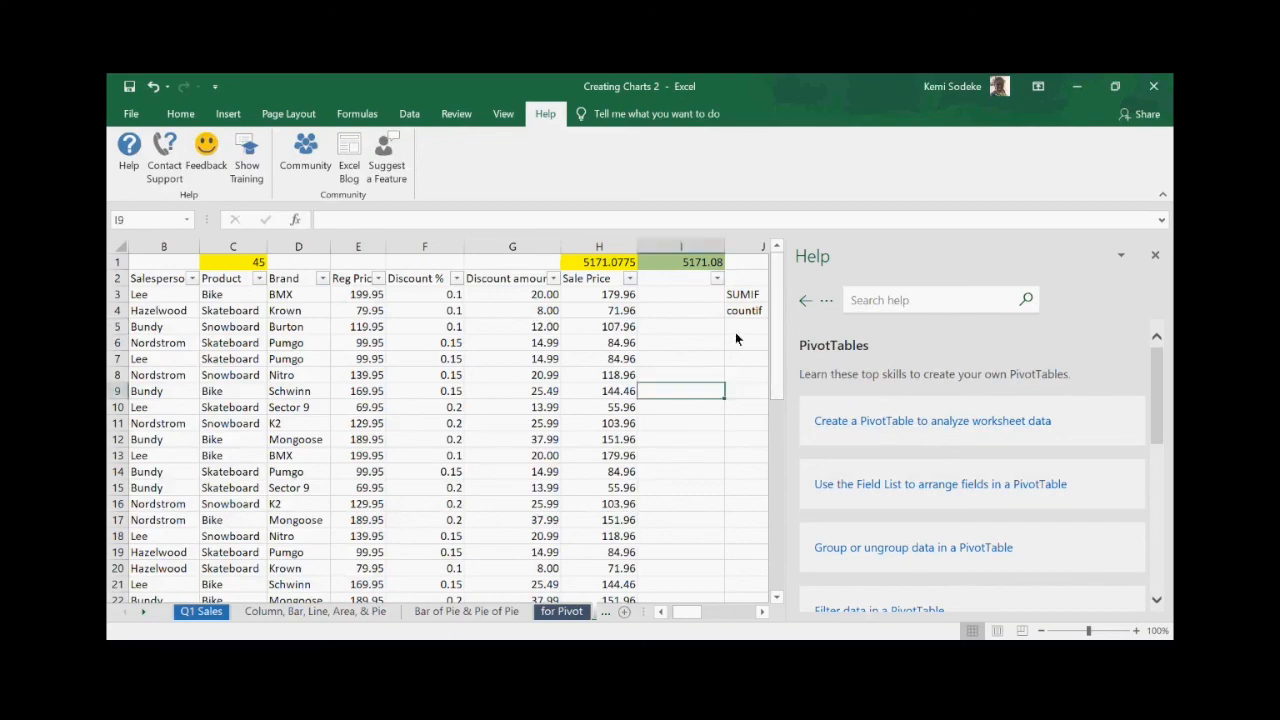
pyautogui.click(1154, 255)
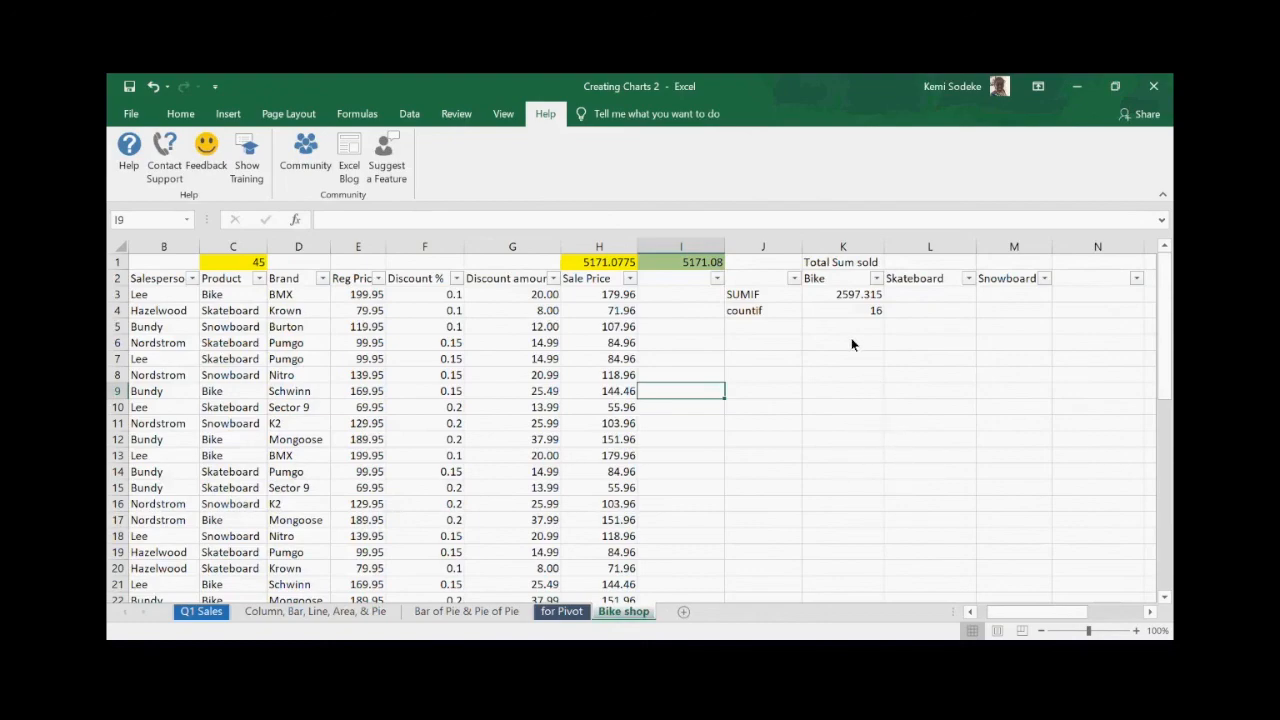
pyautogui.click(822, 437)
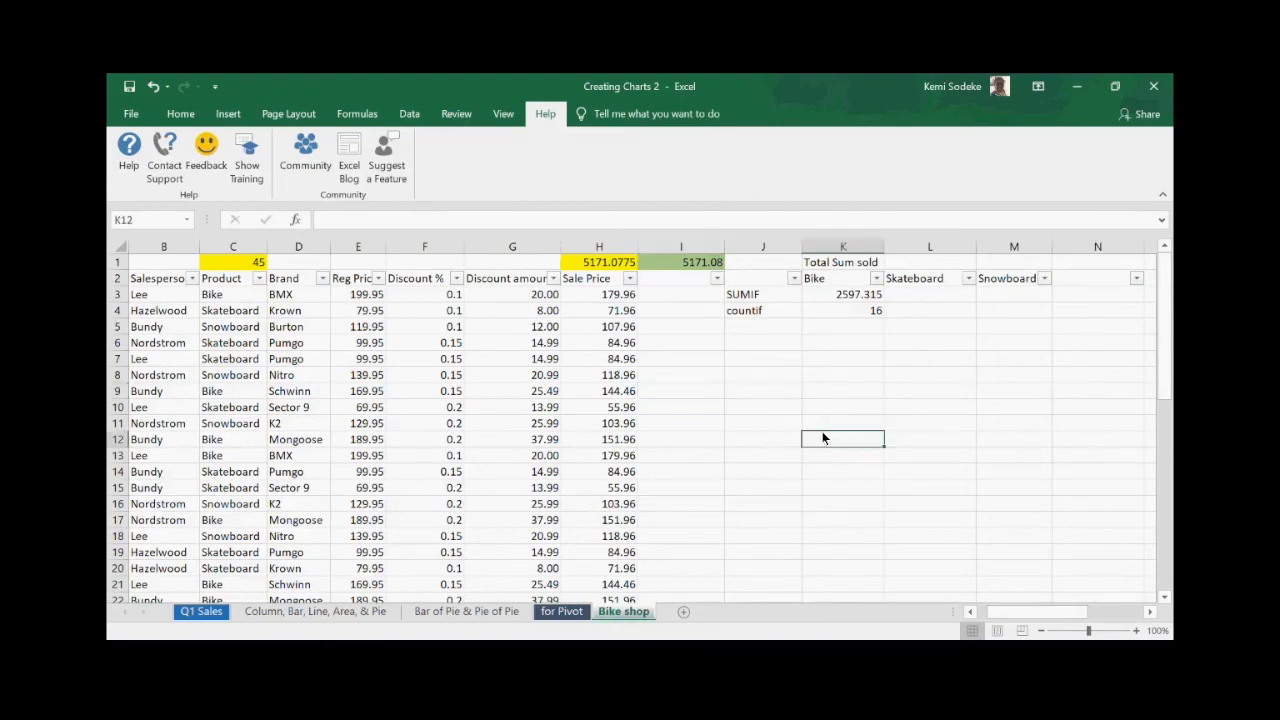
pyautogui.click(855, 344)
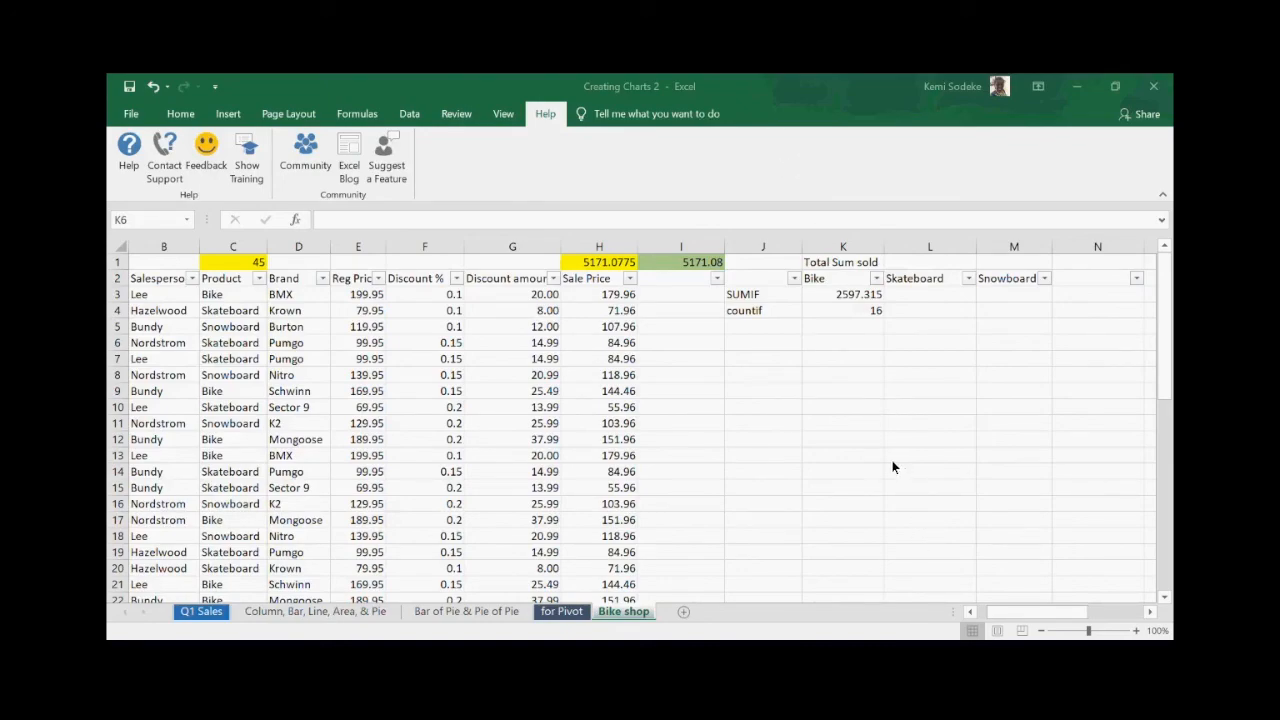
pyautogui.click(913, 387)
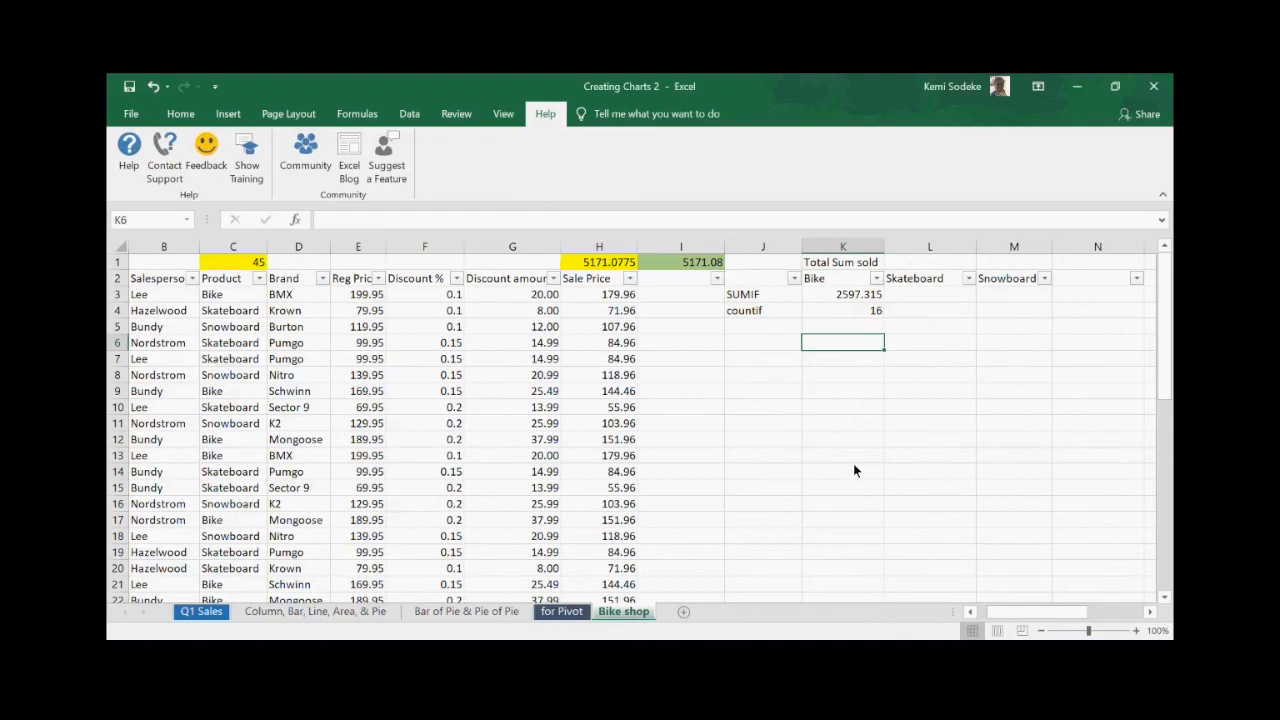